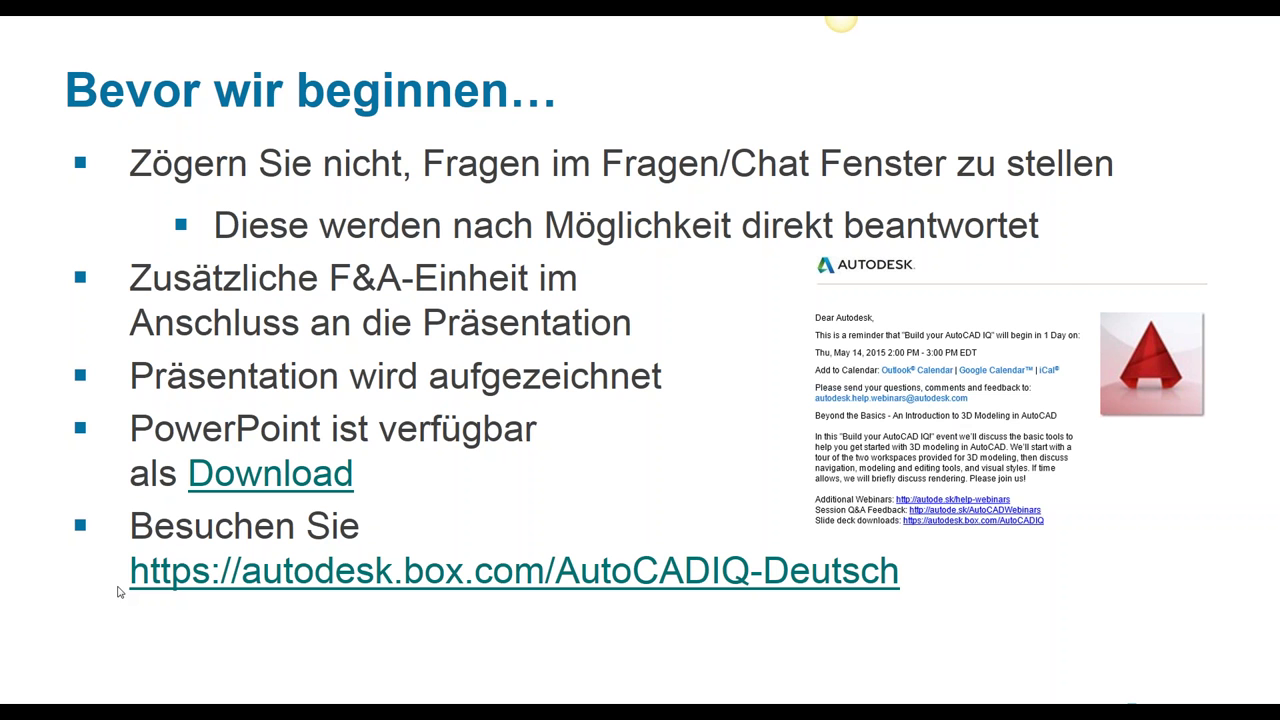
# Advance the slideshow to the 'Bevor wir beginnen…' slide about the German Autodesk Community
pyautogui.click(211, 623)
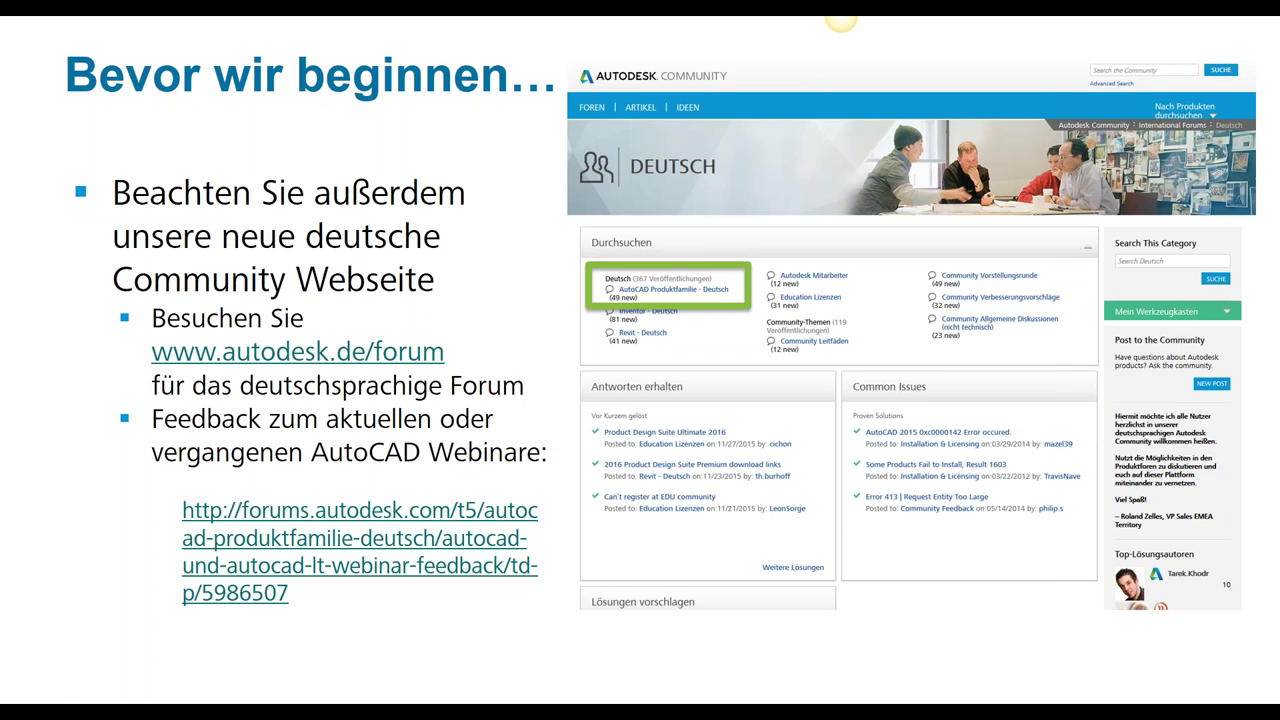
# Advance to the webinar series welcome slide covering live sessions, video links and resources
pyautogui.click(224, 641)
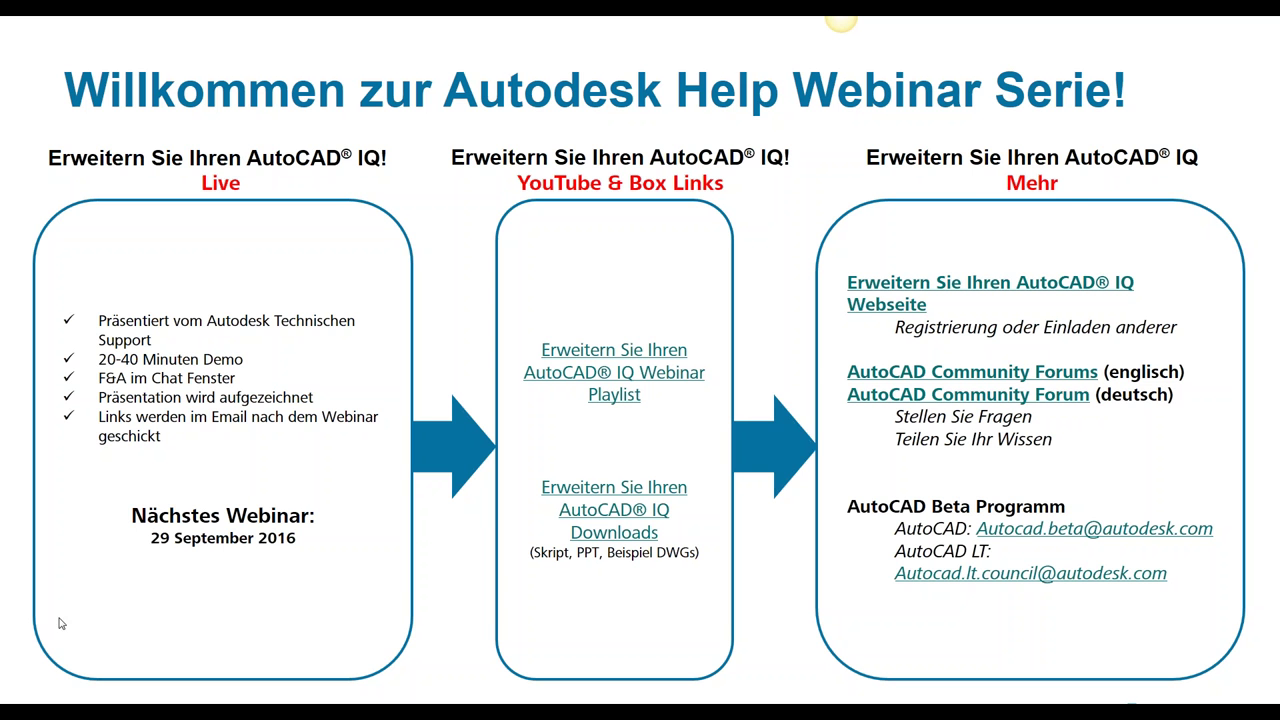
# Advance to the slide showing knowledge.autodesk.com resources and support links
pyautogui.click(480, 668)
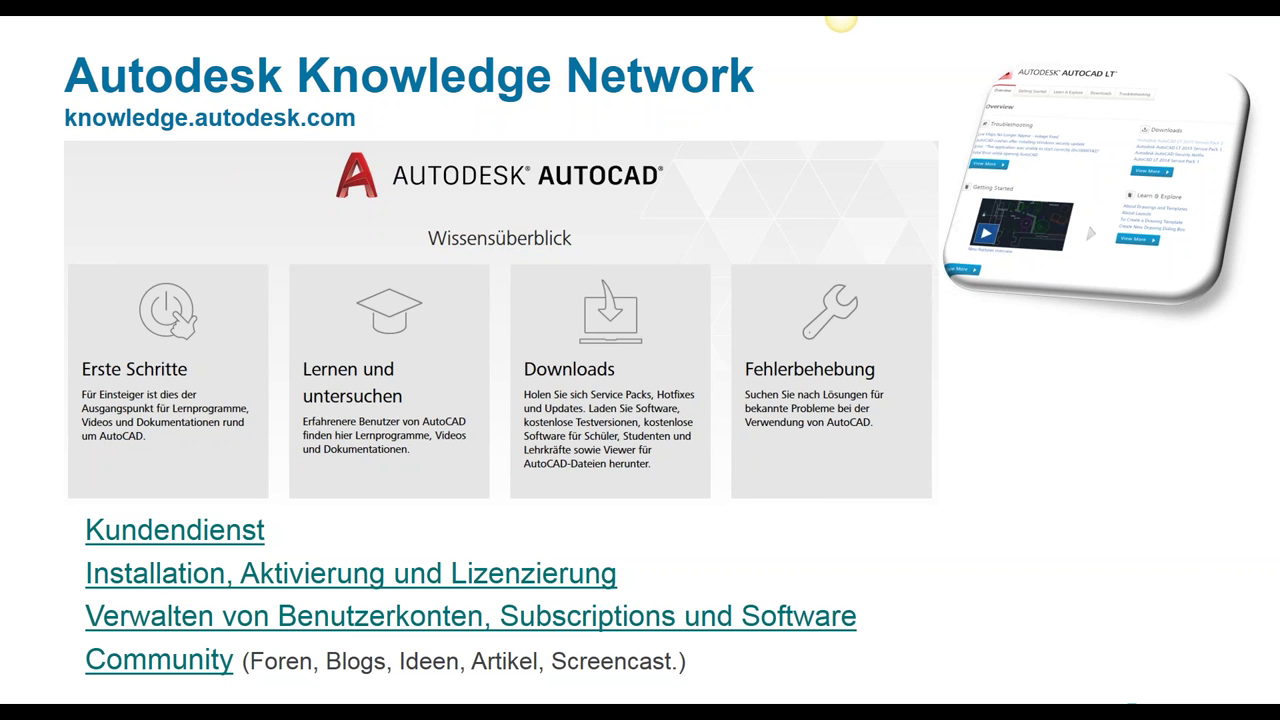
# Advance to the 'Die 3. Dimension' slide with the rendered glass chess set
pyautogui.click(621, 522)
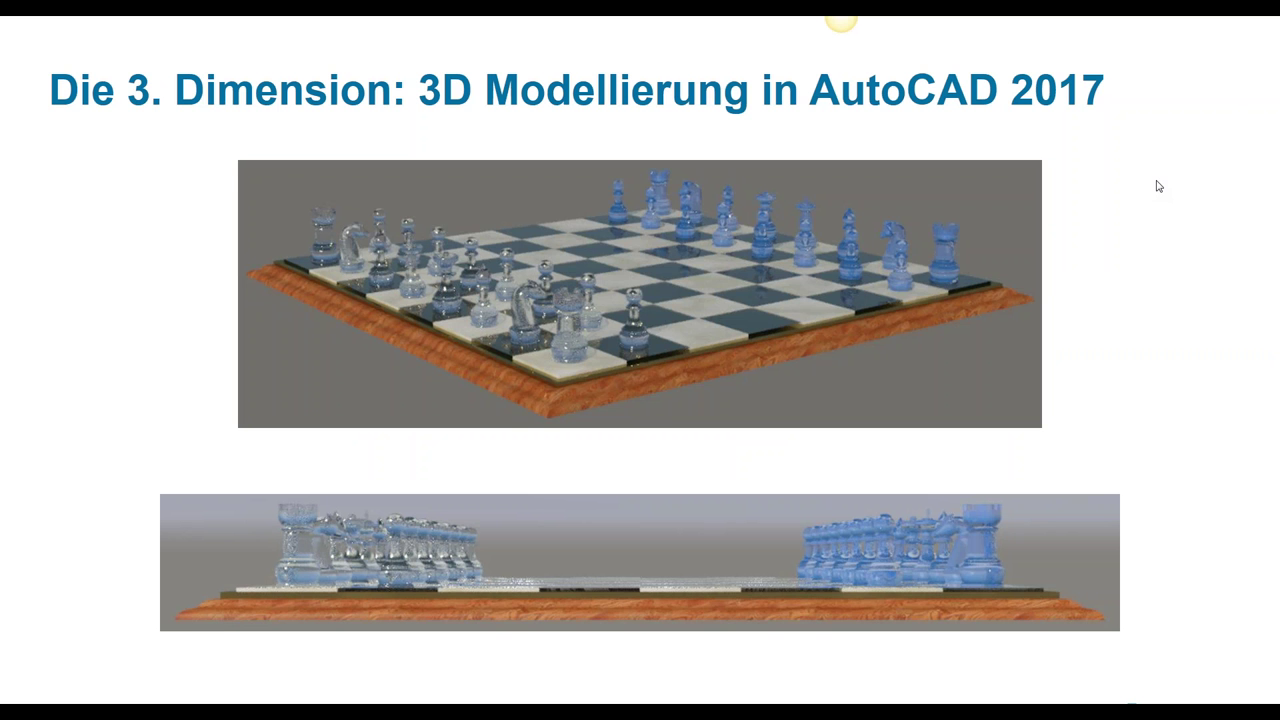
# Move past the agenda slide and start switching away from the slideshow
pyautogui.press('Right')
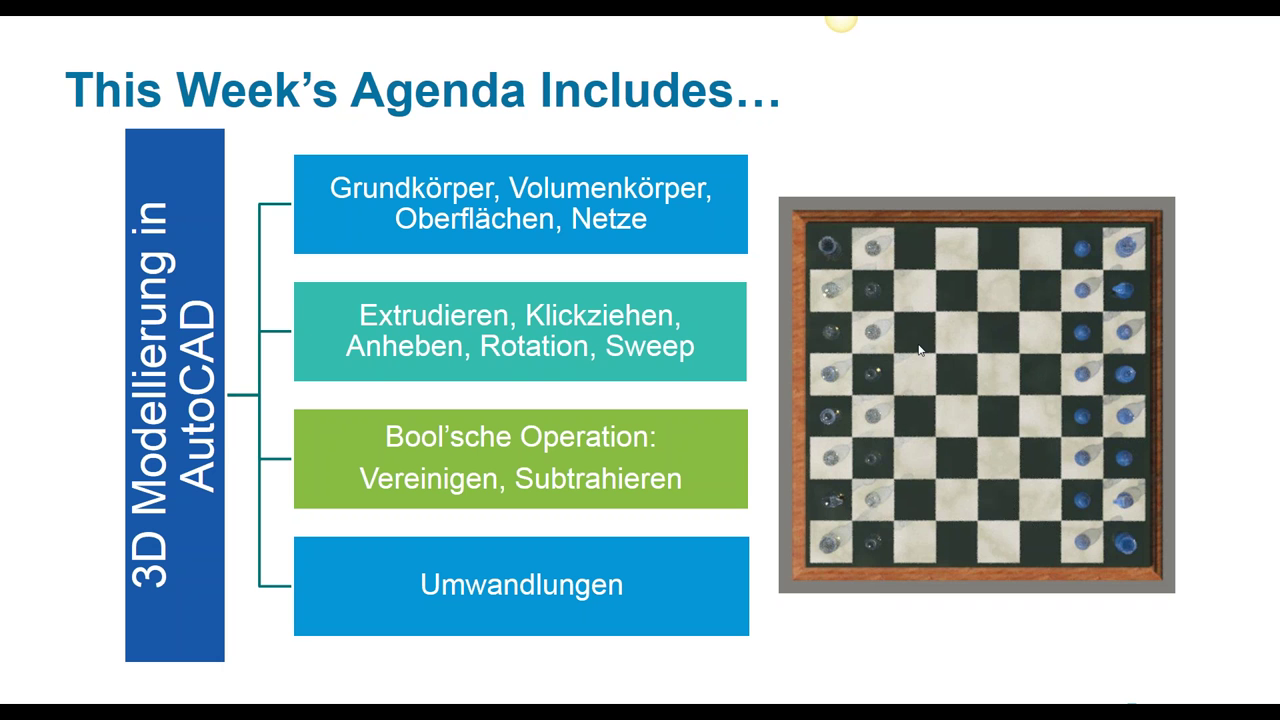
pyautogui.hotkey('alt', 'Tab')
# Cycle through open windows to bring Brett_Start.dwg in AutoCAD forward
pyautogui.hotkey('alt', 'Tab')
pyautogui.hotkey('alt', 'Tab')
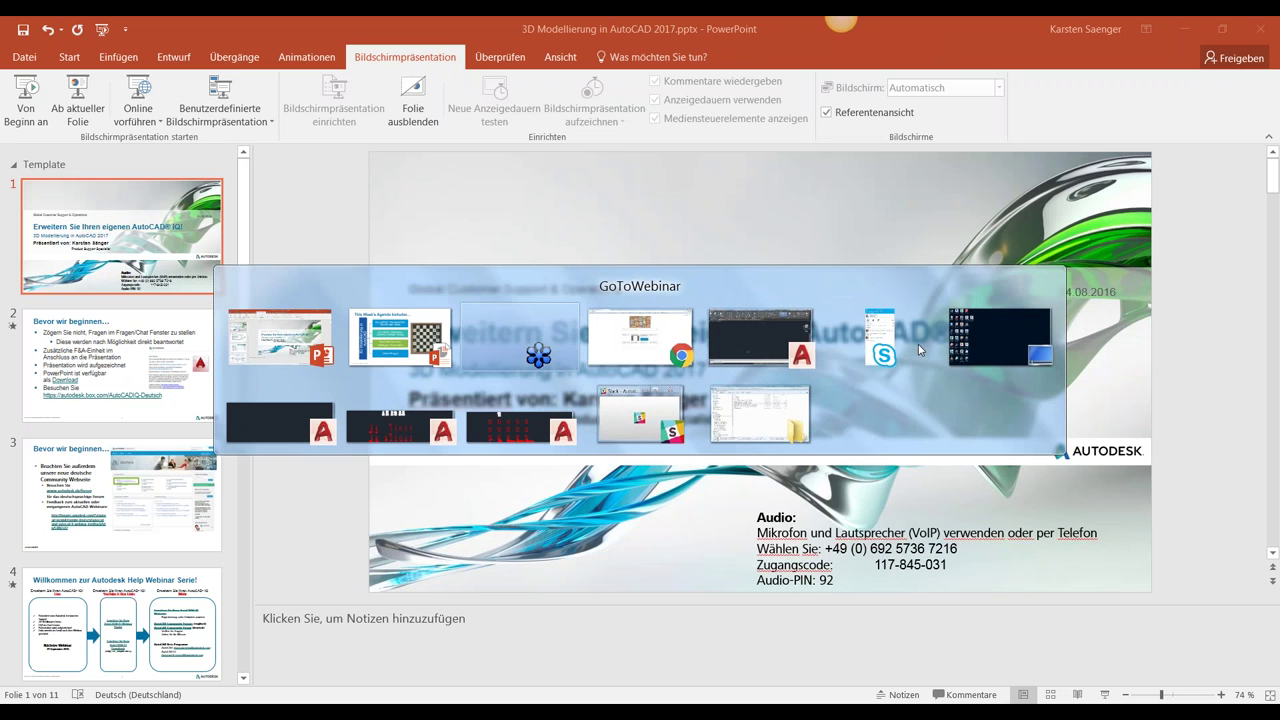
pyautogui.hotkey('alt', 'Tab')
pyautogui.hotkey('alt', 'Tab')
pyautogui.hotkey('alt', 'Tab')
pyautogui.hotkey('alt', 'Tab')
pyautogui.hotkey('alt', 'Tab')
pyautogui.hotkey('alt', 'Tab')
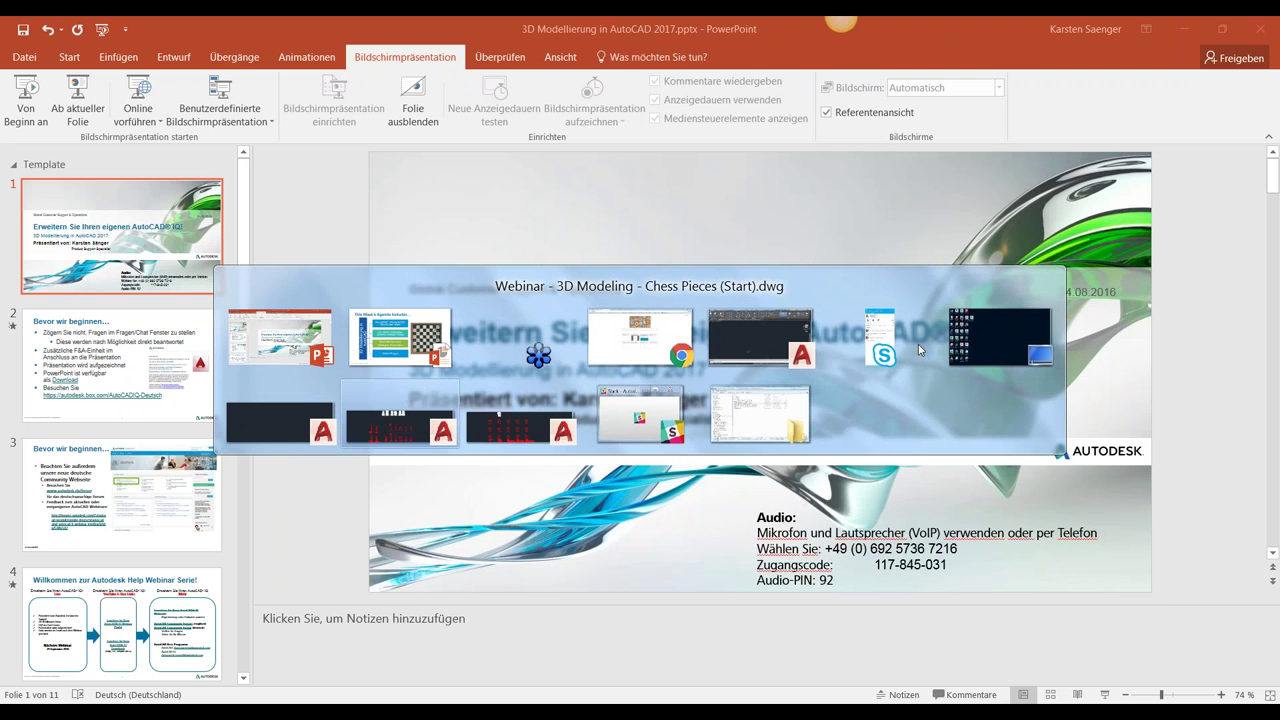
pyautogui.hotkey('alt', 'shift', 'Tab')
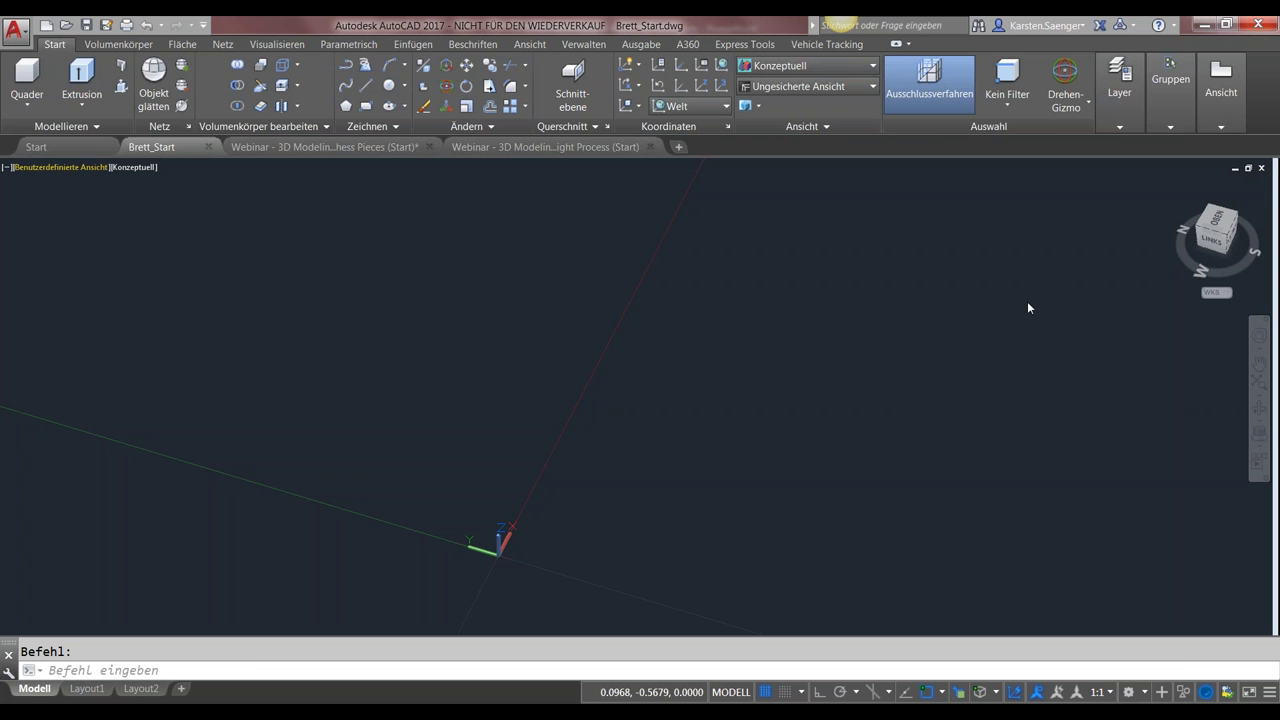
pyautogui.click(1145, 695)
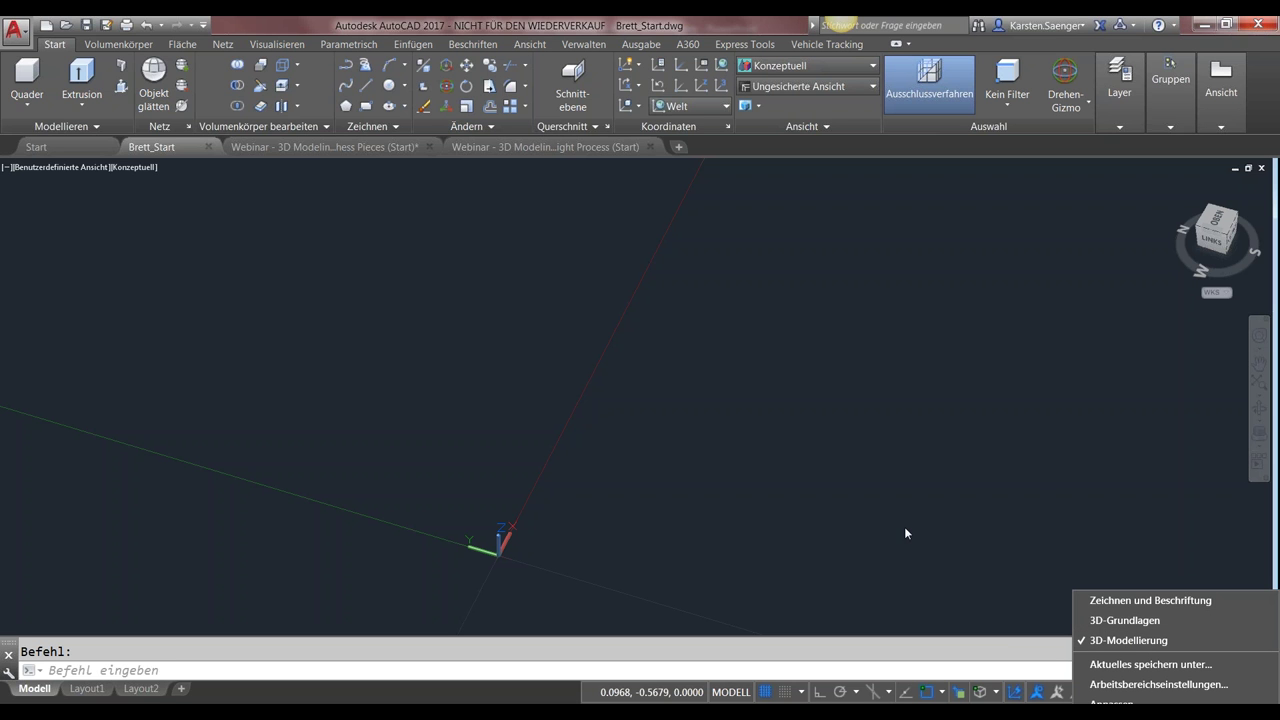
pyautogui.click(1010, 662)
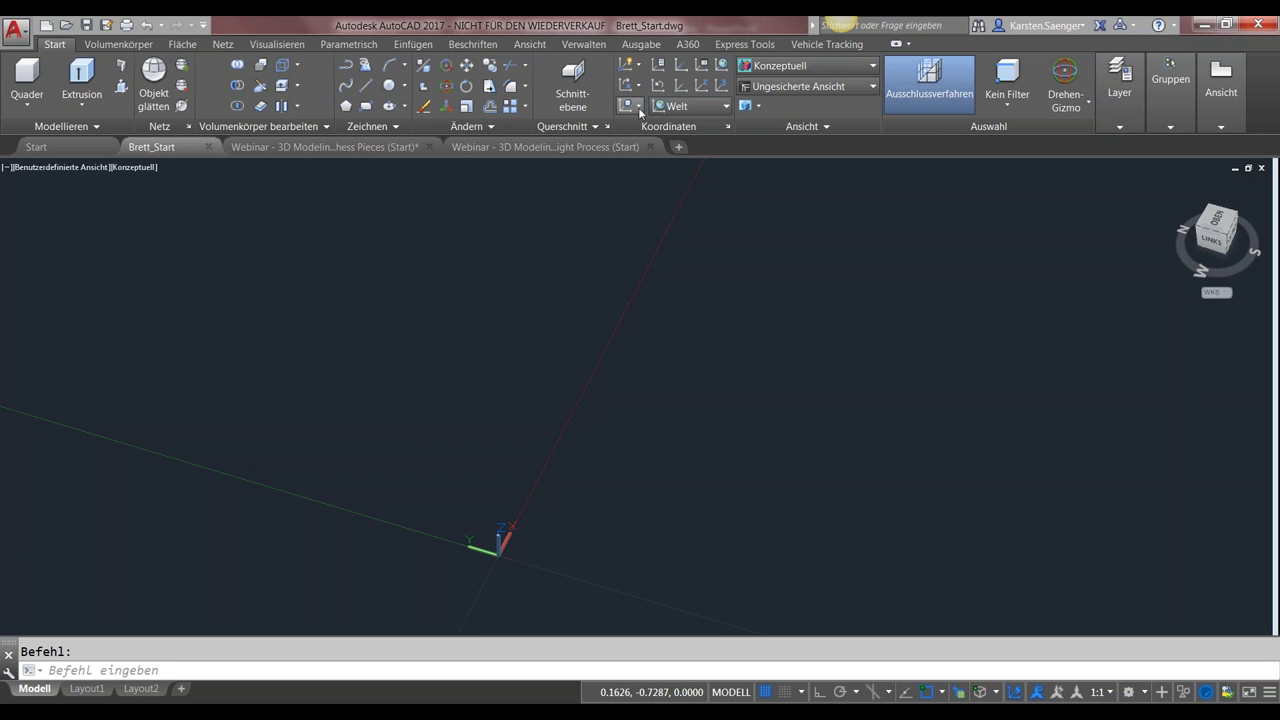
pyautogui.click(38, 102)
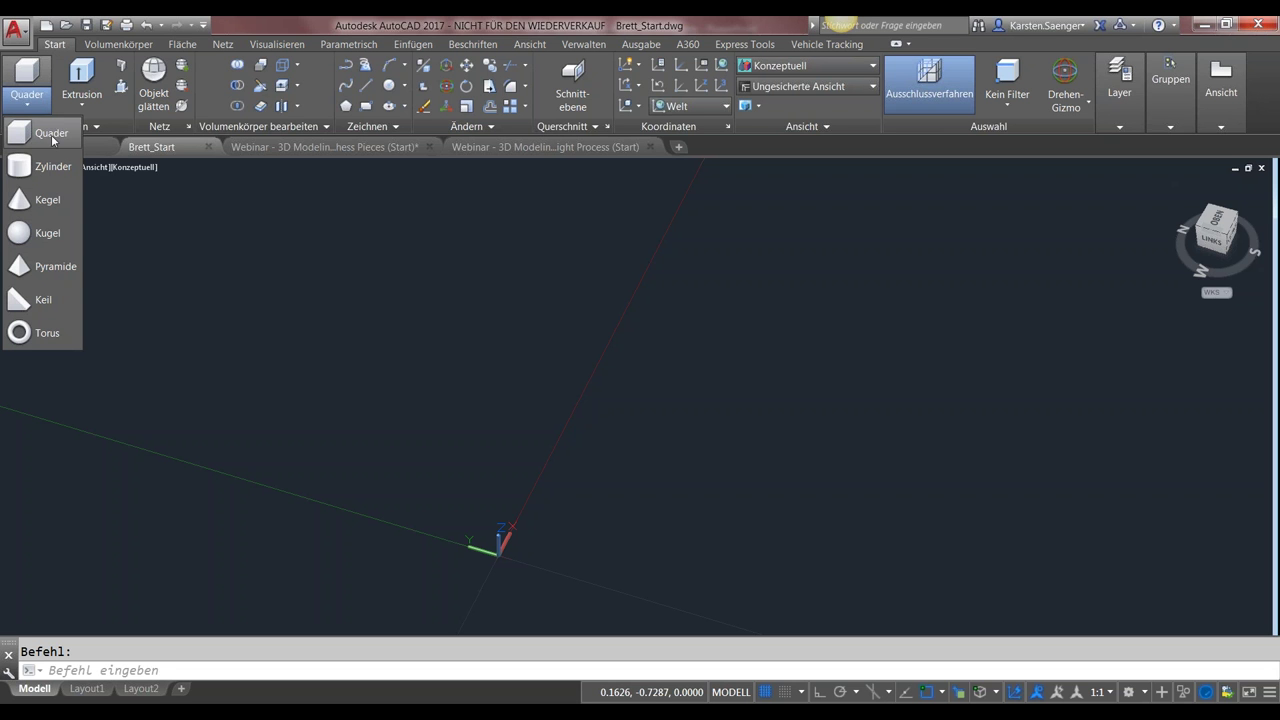
pyautogui.click(90, 110)
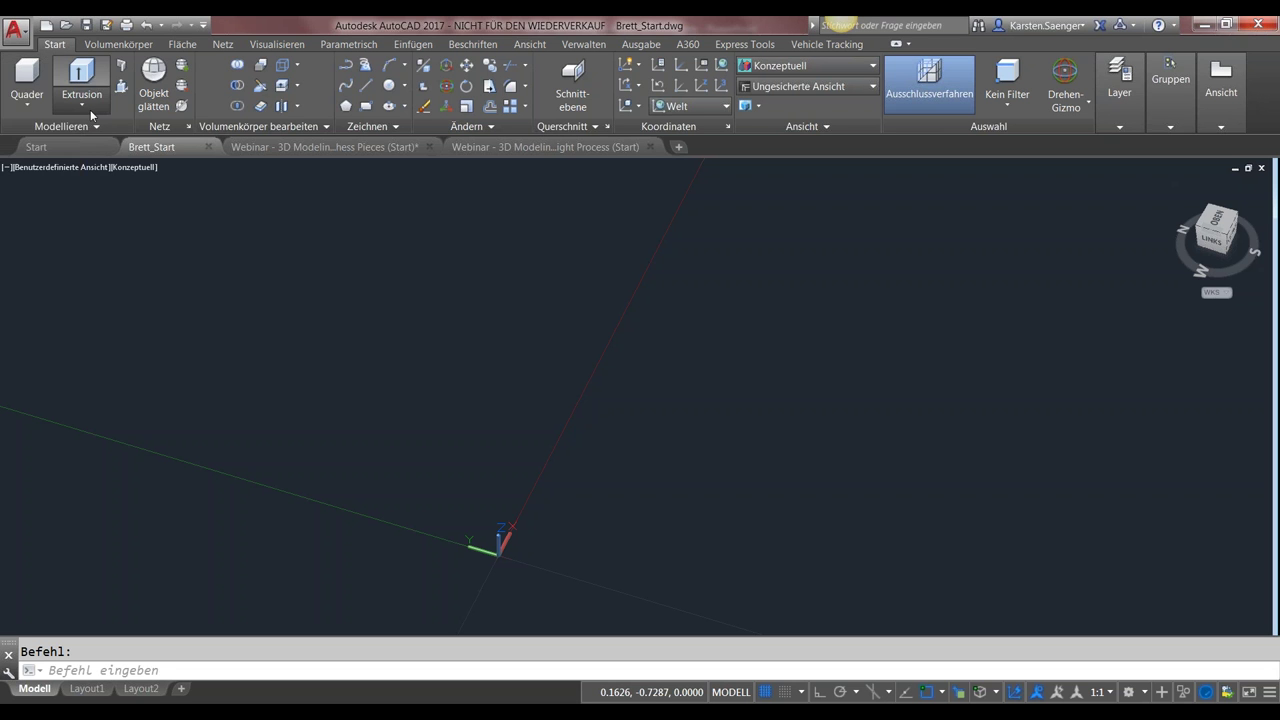
pyautogui.click(90, 110)
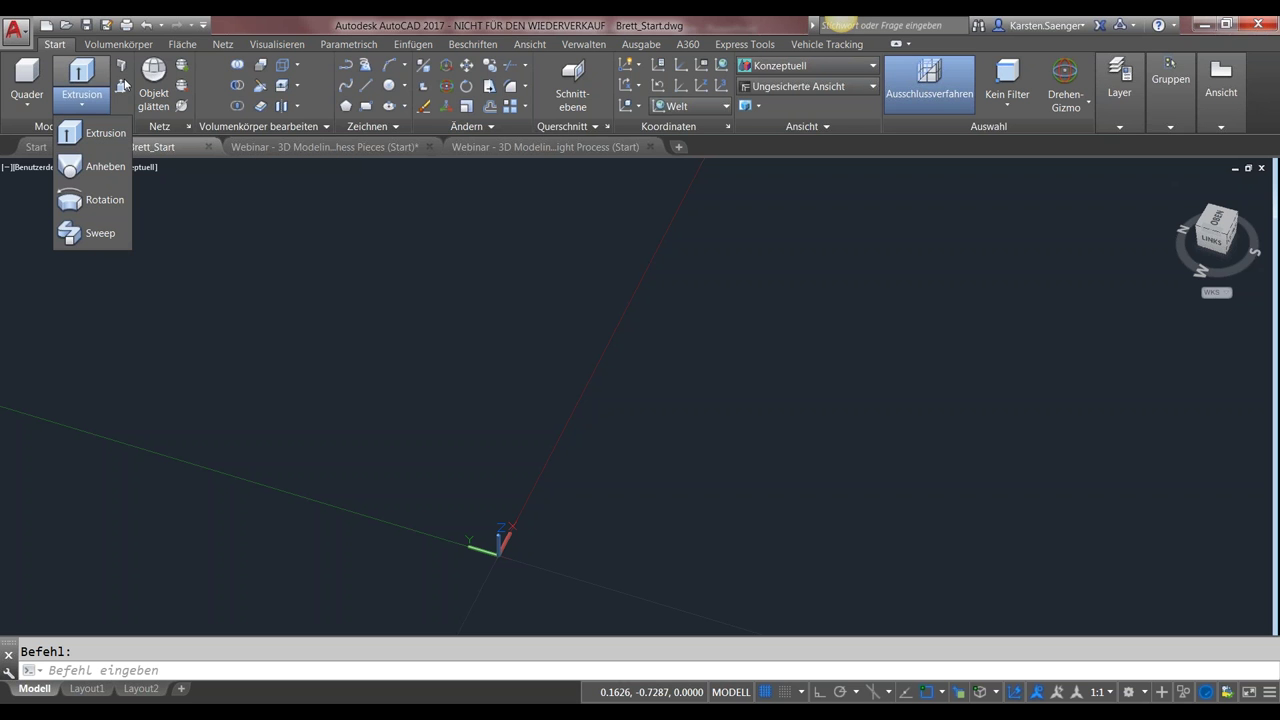
pyautogui.click(124, 90)
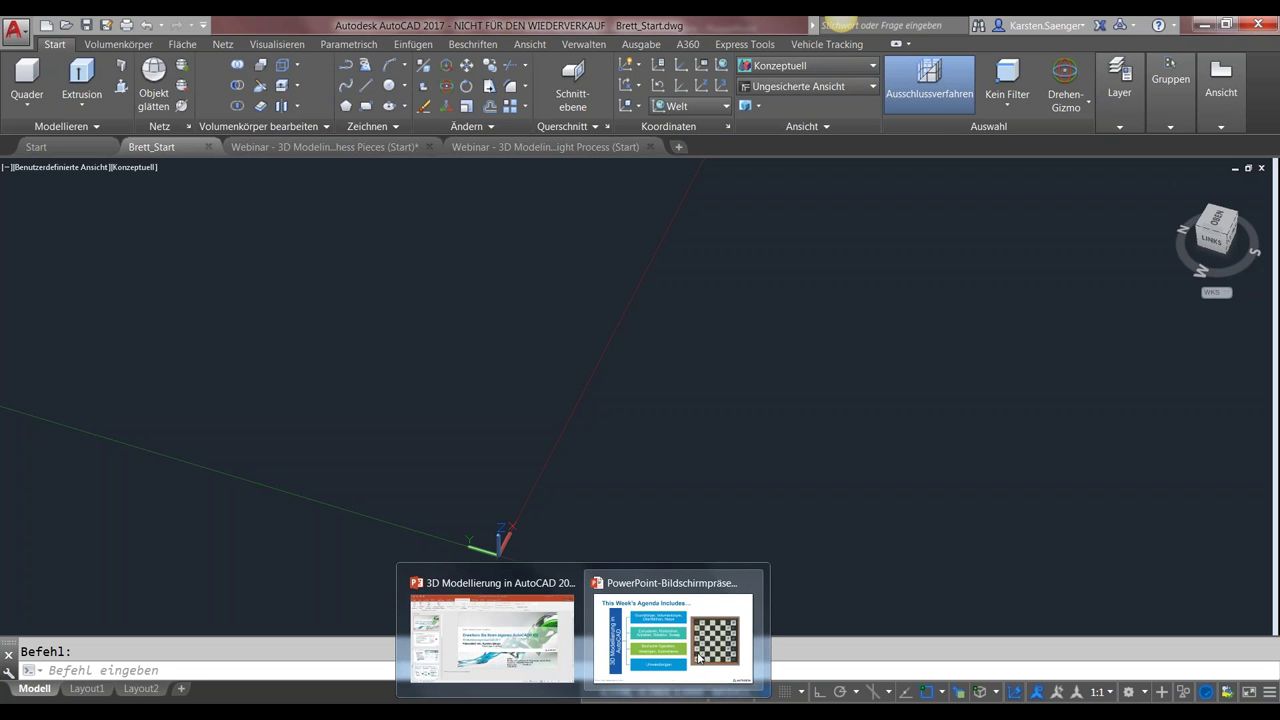
# Return the slideshow to the glass chess-set slide, then switch back to Brett_Start.dwg
pyautogui.click(701, 670)
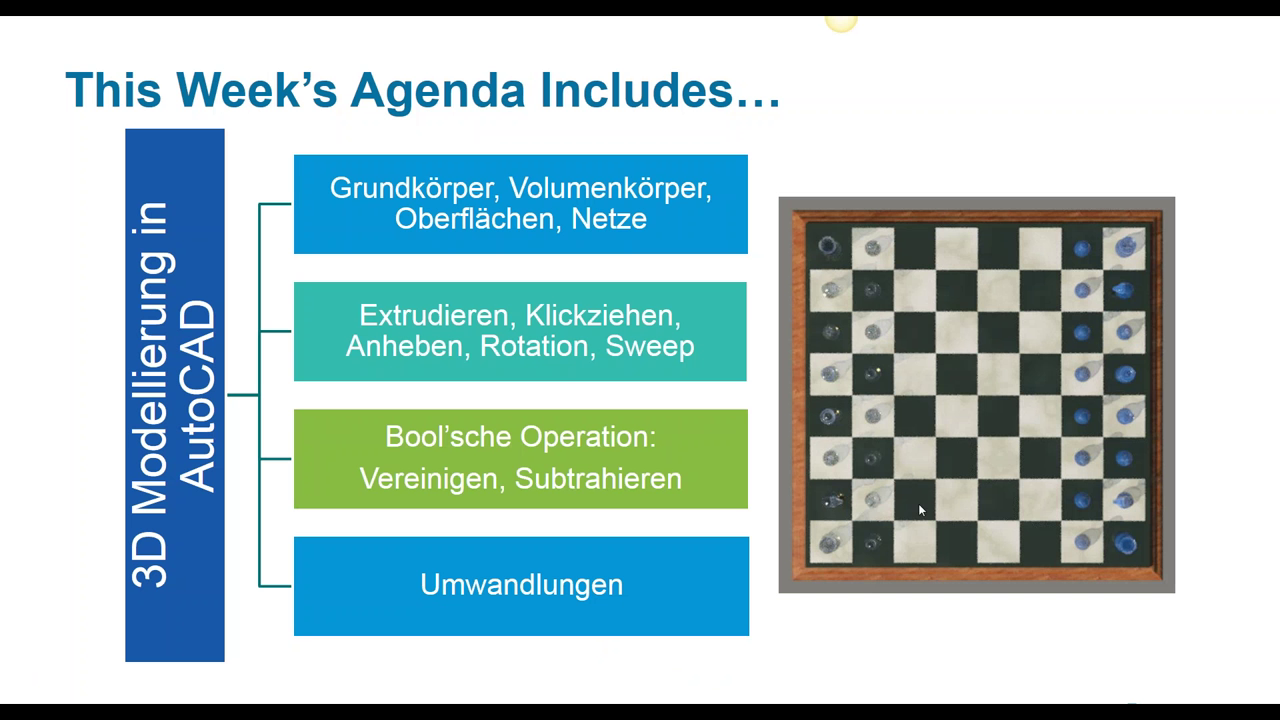
pyautogui.click(894, 124)
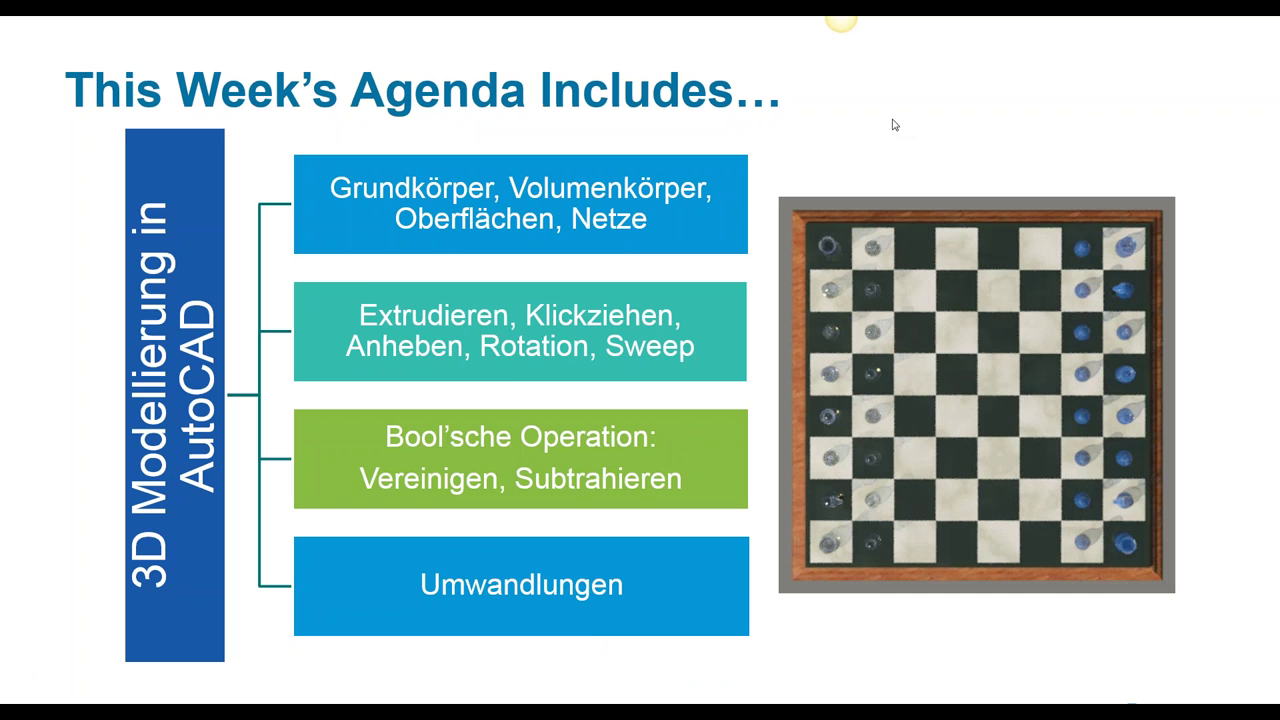
pyautogui.click(894, 124)
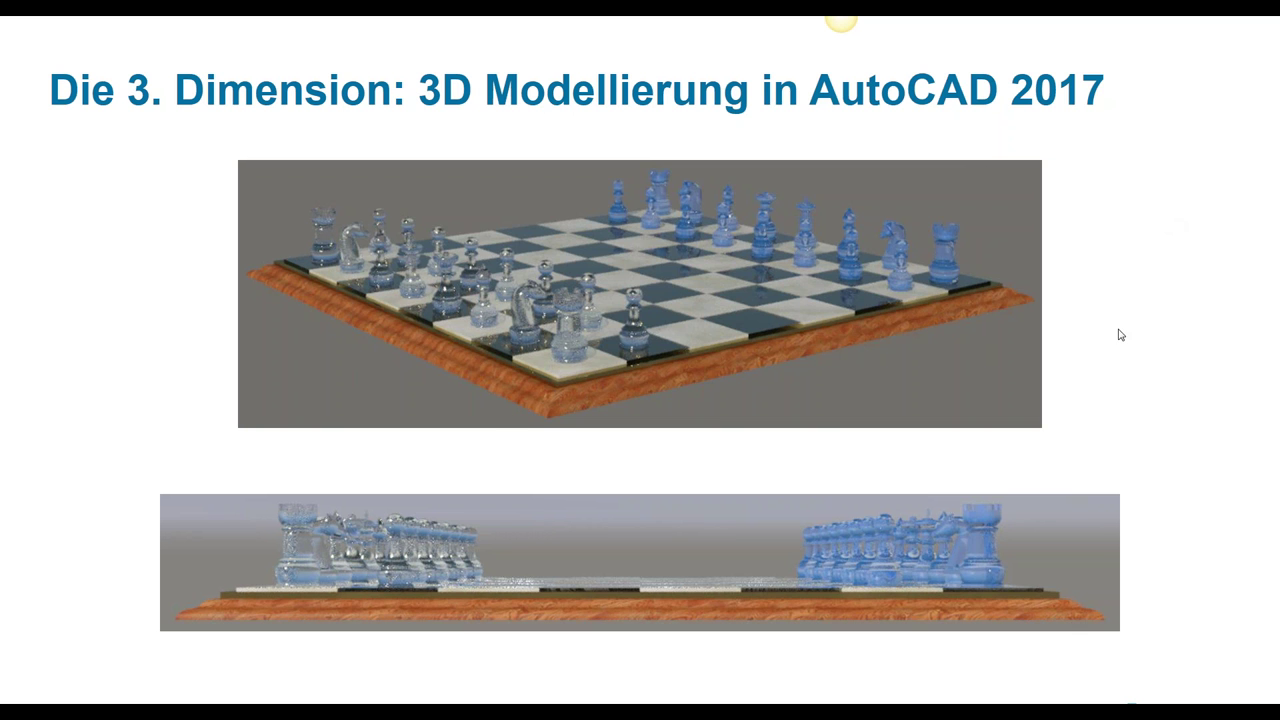
pyautogui.hotkey('alt', 'Tab')
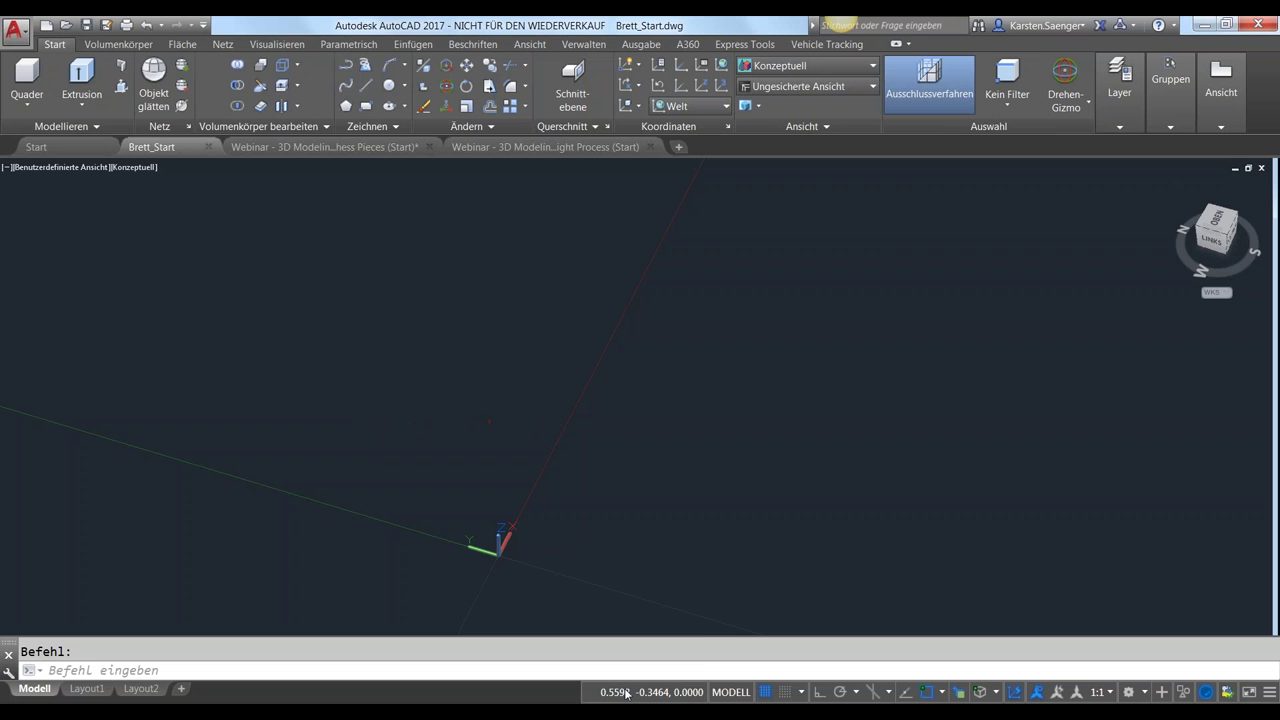
# Pan and view from Top, then settle the empty model on the southwest isometric Home view
pyautogui.moveTo(543, 434); pyautogui.dragTo(489, 343, button='middle')
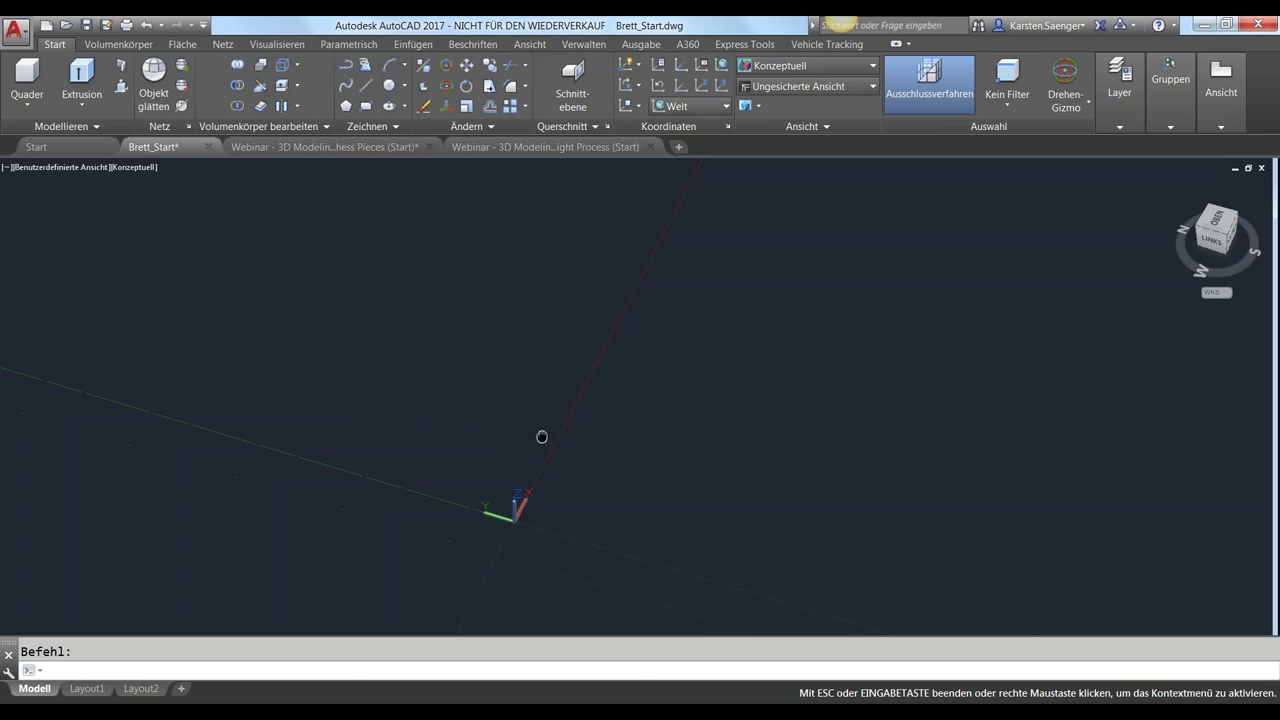
pyautogui.scroll(-5, 572, 447)
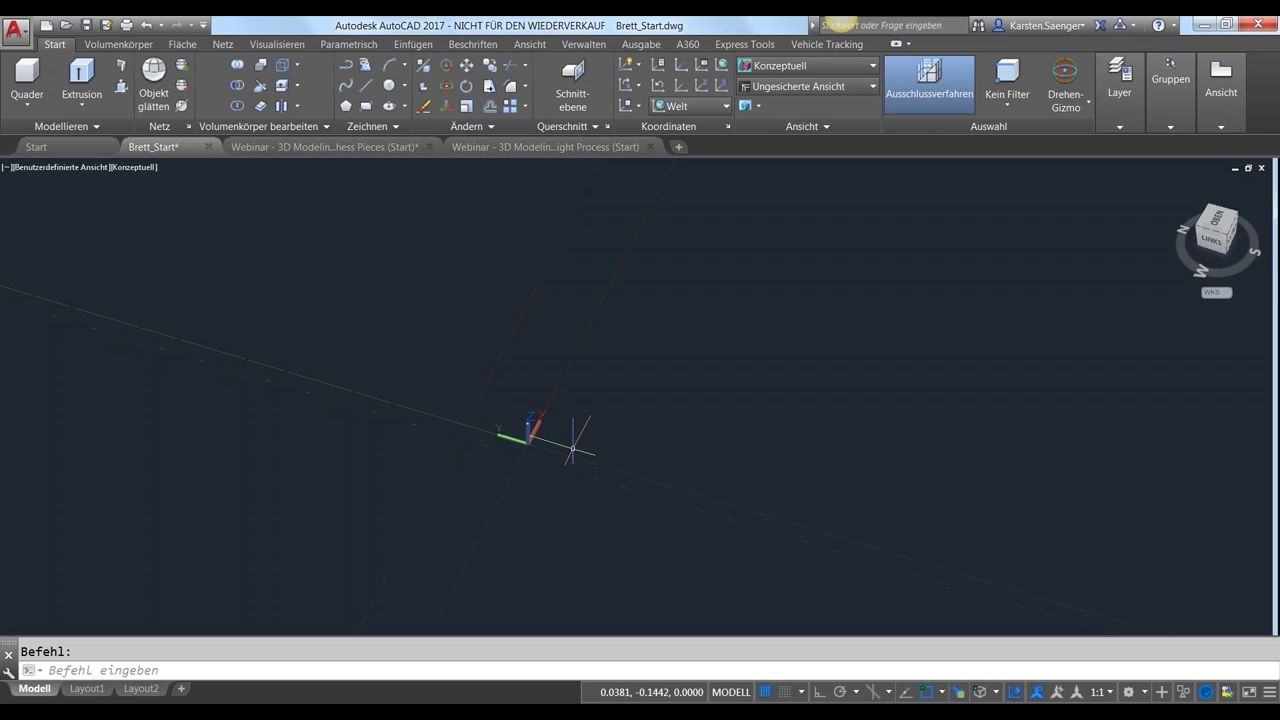
pyautogui.click(1214, 226)
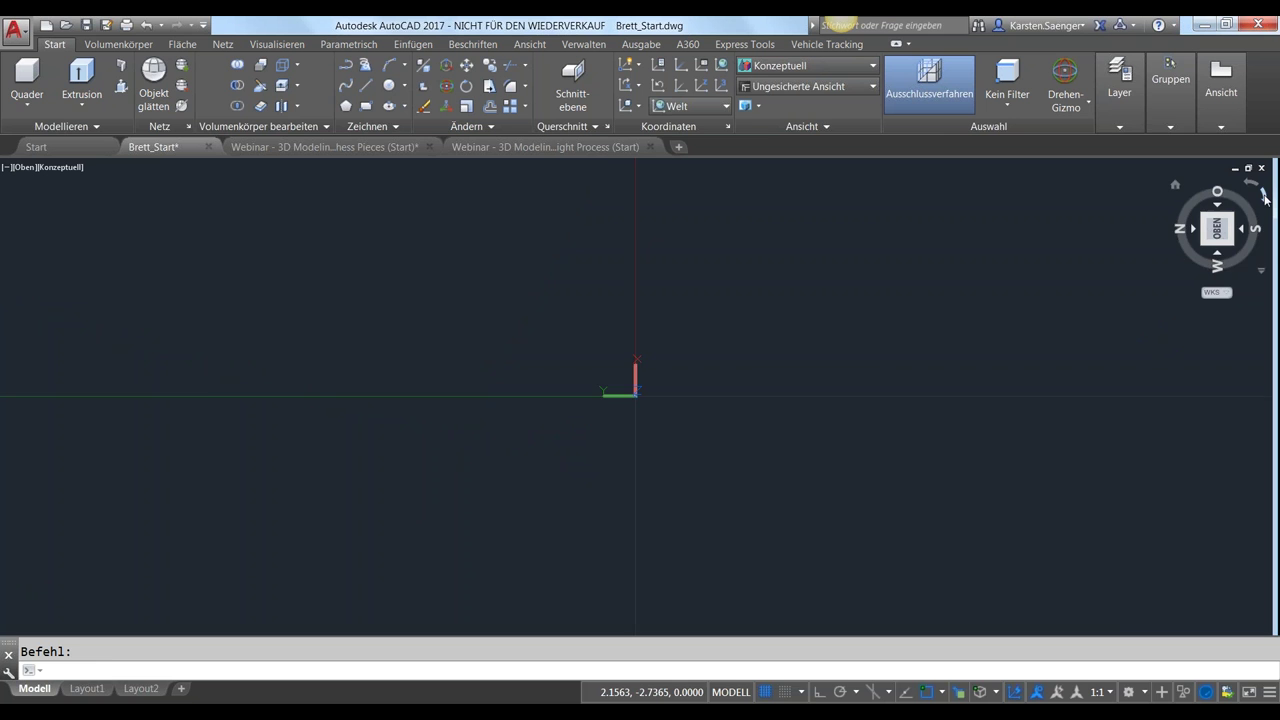
pyautogui.click(1264, 198)
pyautogui.moveTo(733, 393); pyautogui.dragTo(566, 423, button='middle')
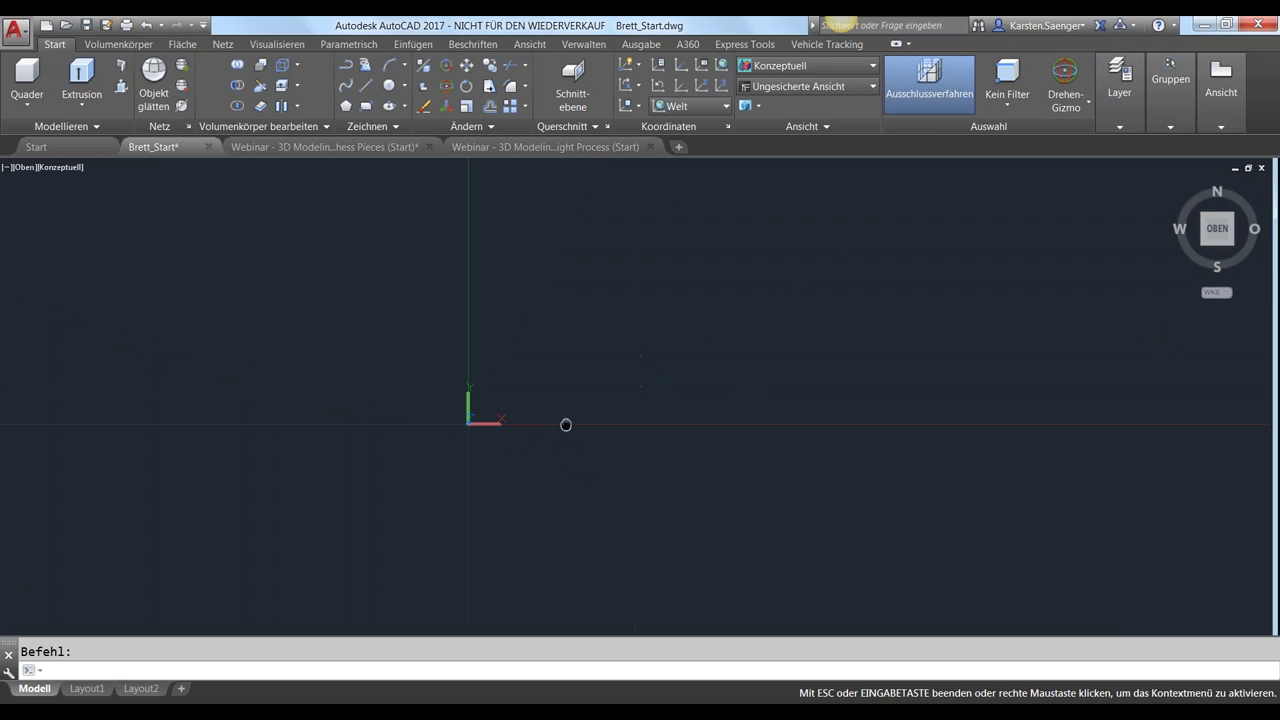
pyautogui.click(1204, 247)
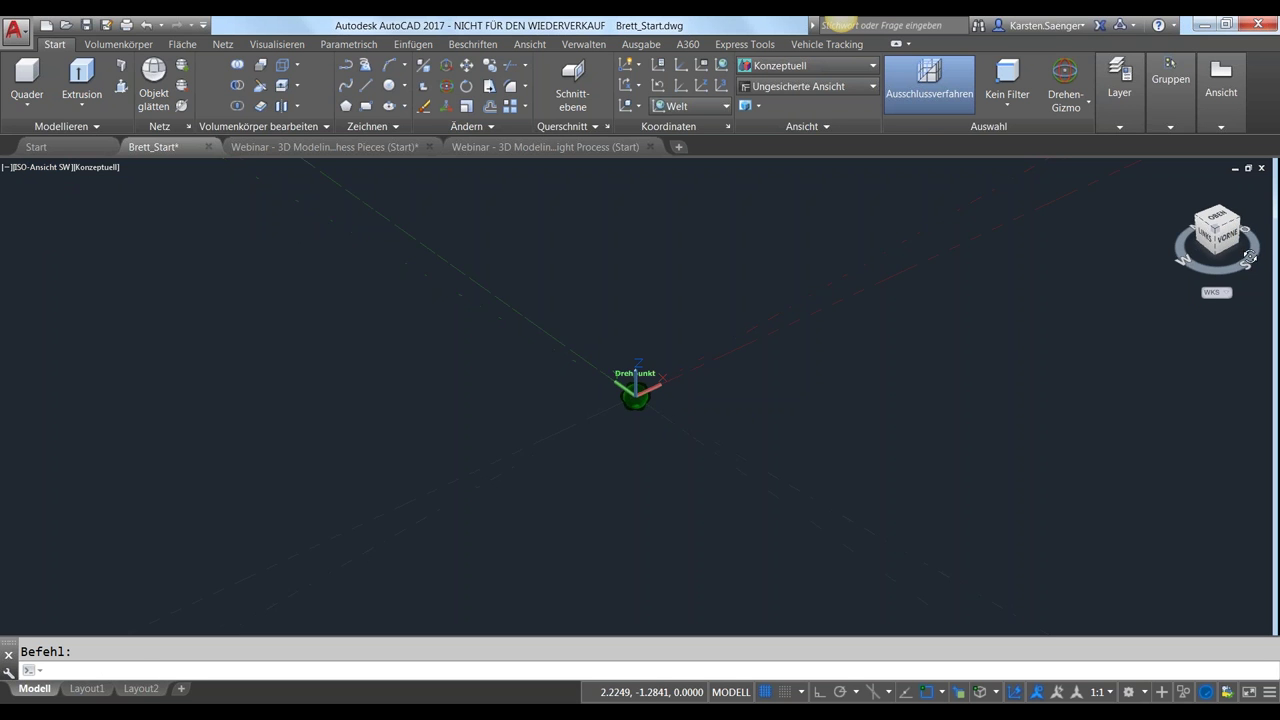
pyautogui.moveTo(1249, 264)
pyautogui.mouseDown()
pyautogui.moveTo(1251, 244)
pyautogui.moveTo(1180, 292)
pyautogui.mouseUp()
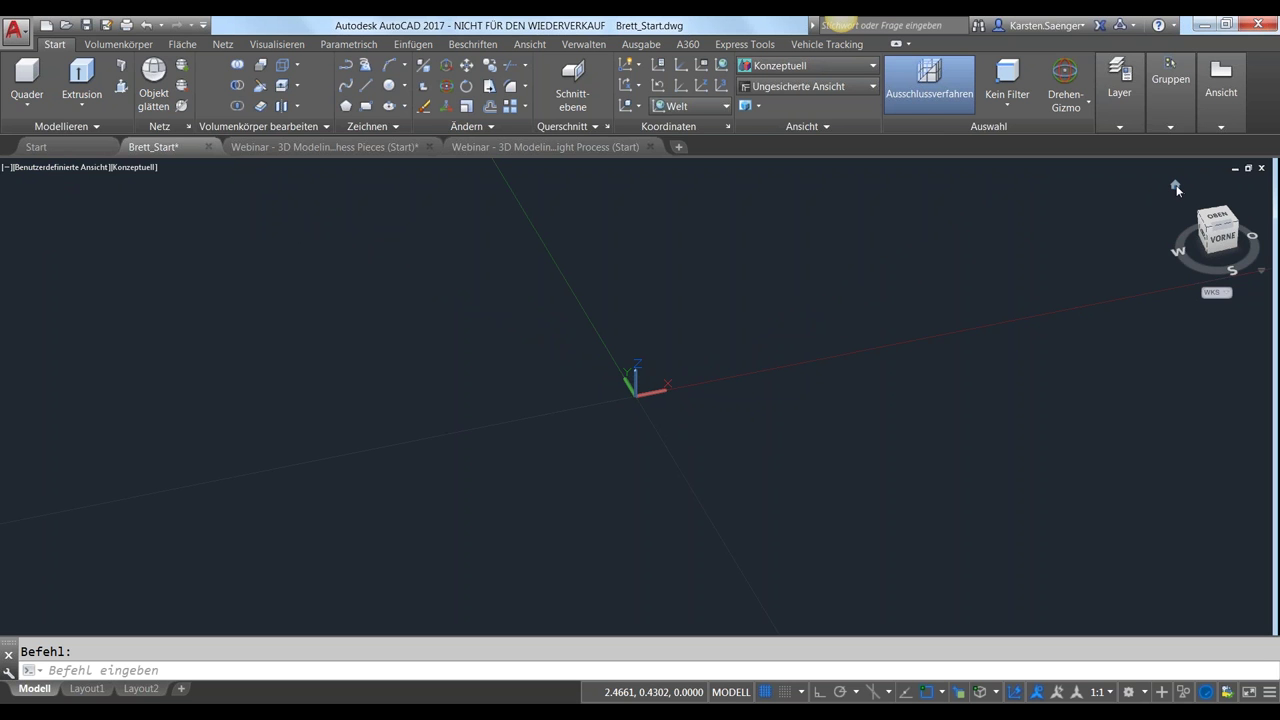
pyautogui.click(1176, 186)
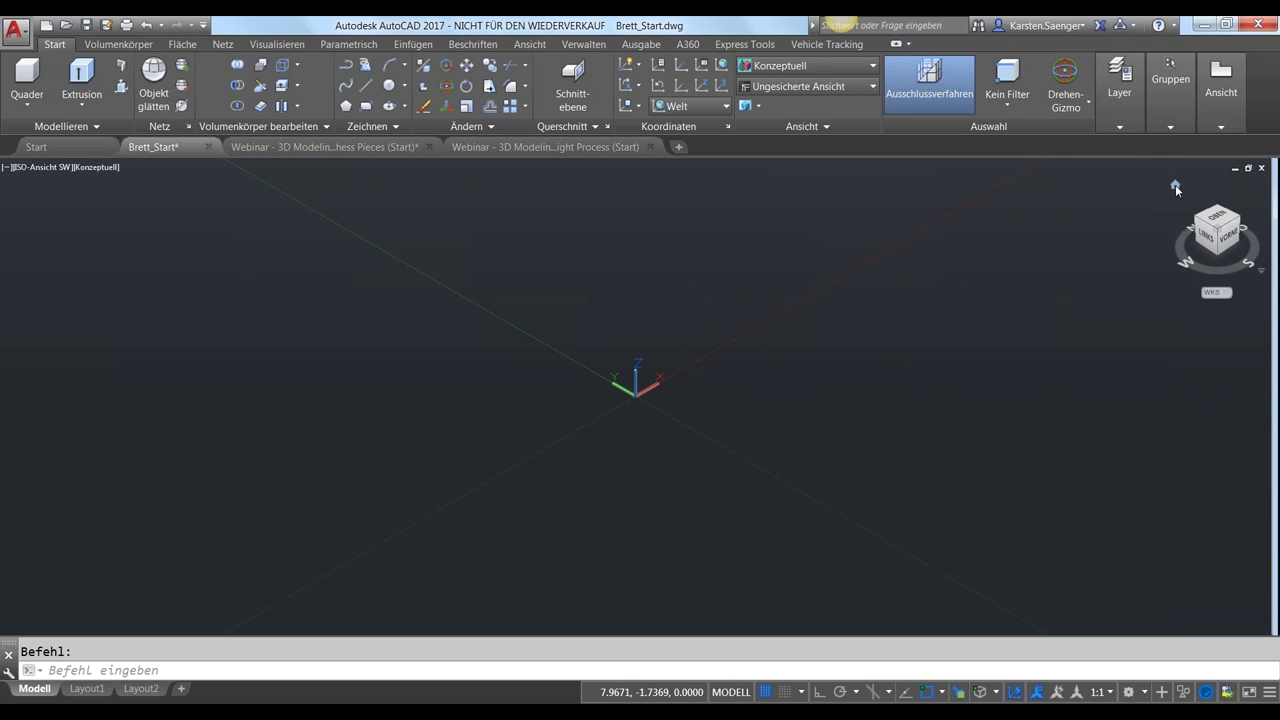
# Set the ViewCube projection to Parallel and orbit the empty model space slightly
pyautogui.rightClick(1175, 184)
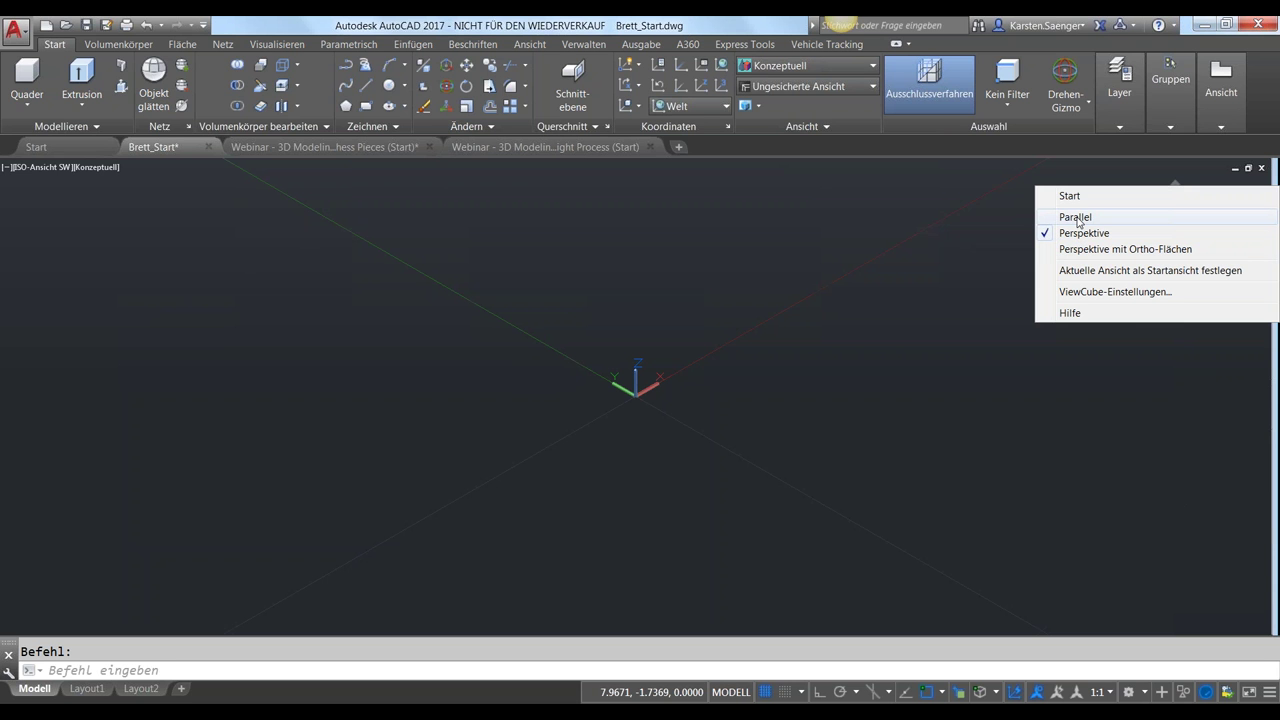
pyautogui.click(1078, 221)
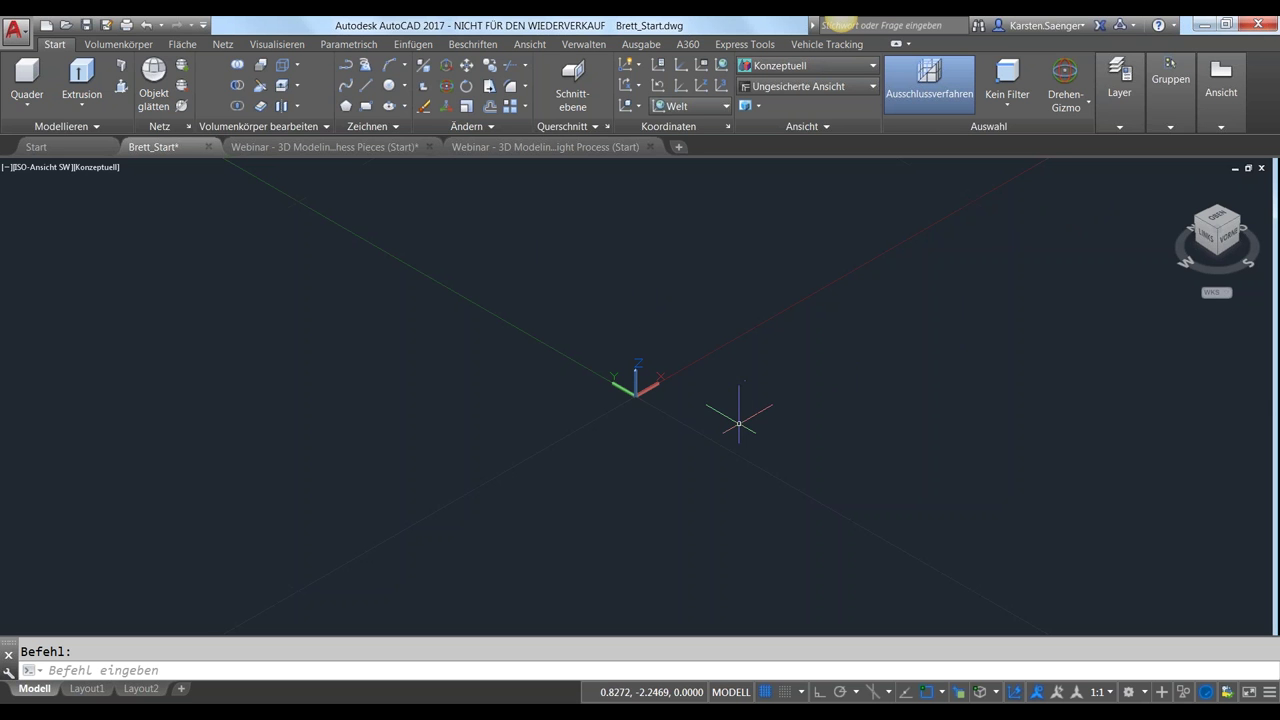
pyautogui.moveTo(745, 418)
pyautogui.keyDown('shift'); pyautogui.mouseDown(button='middle')
pyautogui.moveTo(724, 413)
pyautogui.moveTo(686, 443)
pyautogui.moveTo(651, 438)
pyautogui.moveTo(680, 420)
pyautogui.mouseUp(button='middle'); pyautogui.keyUp('shift')
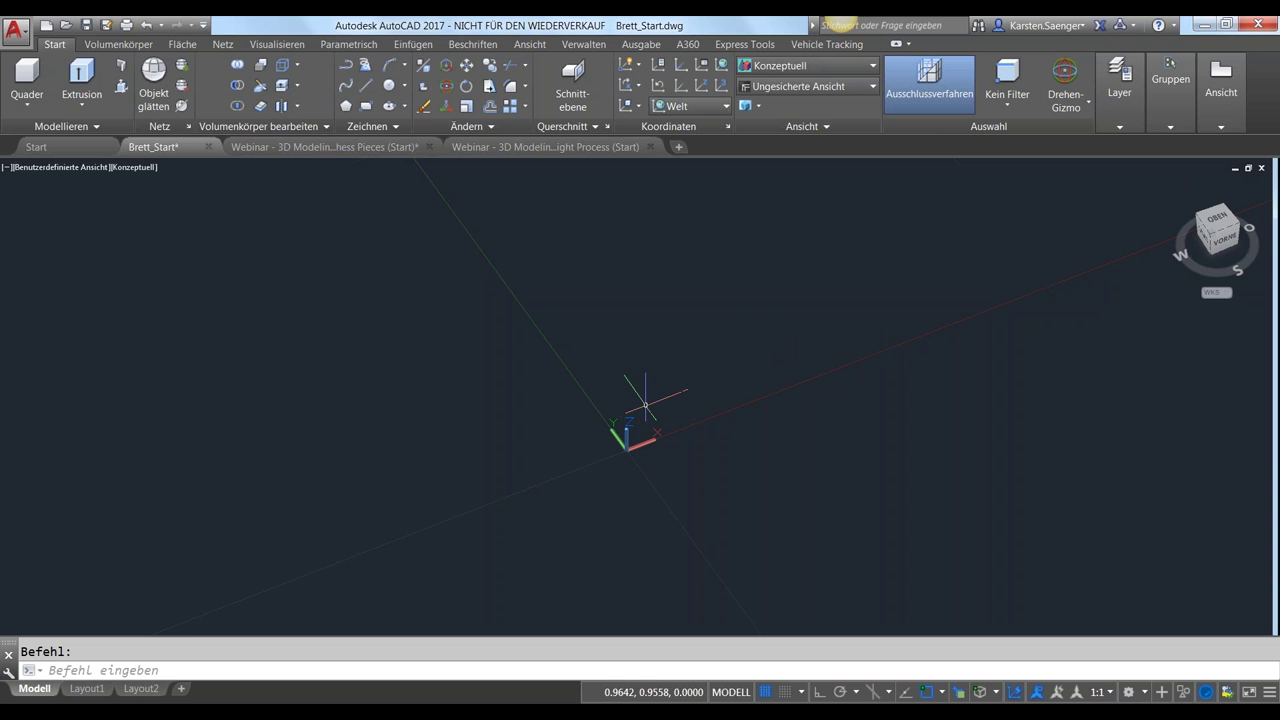
# Orbit the empty view until the origin is centred and the Y axis stands upright
pyautogui.keyDown('shift'); pyautogui.moveTo(648, 413); pyautogui.dragTo(629, 380, button='middle'); pyautogui.keyUp('shift')
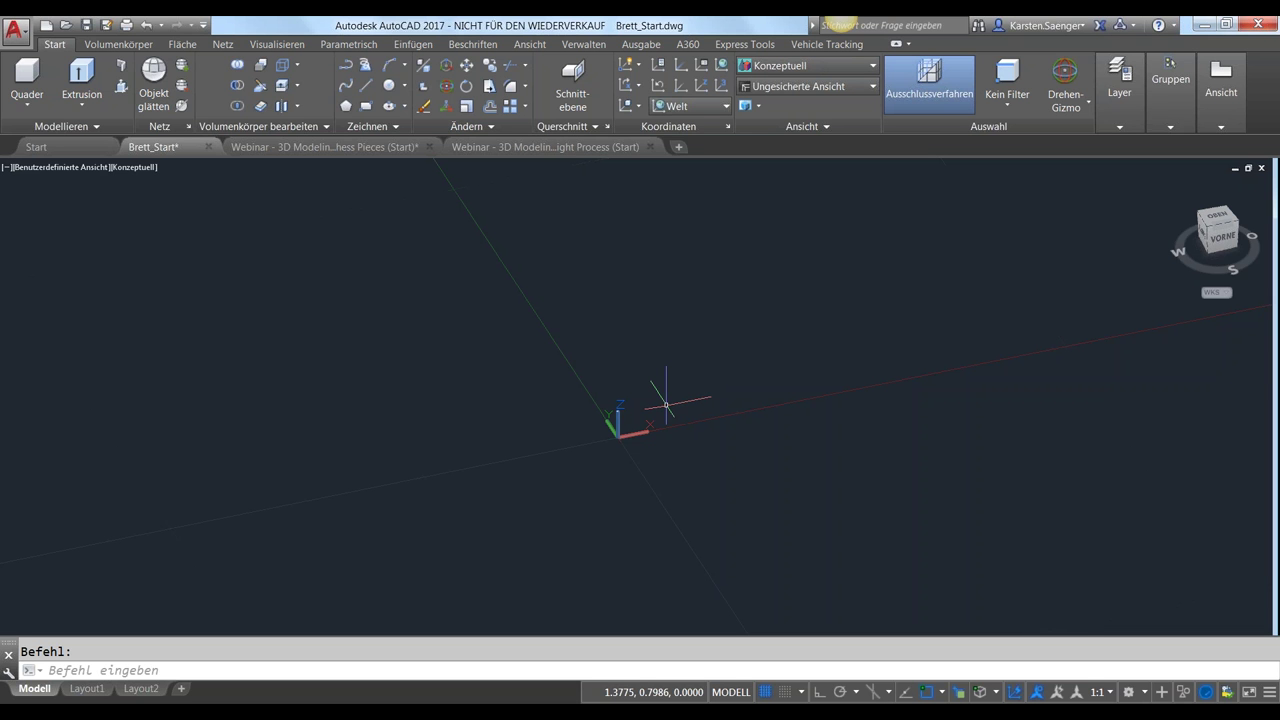
pyautogui.moveTo(666, 405)
pyautogui.keyDown('shift'); pyautogui.mouseDown(button='middle')
pyautogui.moveTo(657, 395)
pyautogui.moveTo(720, 440)
pyautogui.moveTo(783, 369)
pyautogui.moveTo(769, 426)
pyautogui.moveTo(714, 449)
pyautogui.moveTo(603, 426)
pyautogui.moveTo(609, 391)
pyautogui.moveTo(659, 444)
pyautogui.moveTo(709, 440)
pyautogui.moveTo(754, 383)
pyautogui.moveTo(754, 414)
pyautogui.moveTo(662, 447)
pyautogui.moveTo(600, 423)
pyautogui.moveTo(586, 400)
pyautogui.mouseUp(button='middle'); pyautogui.keyUp('shift')
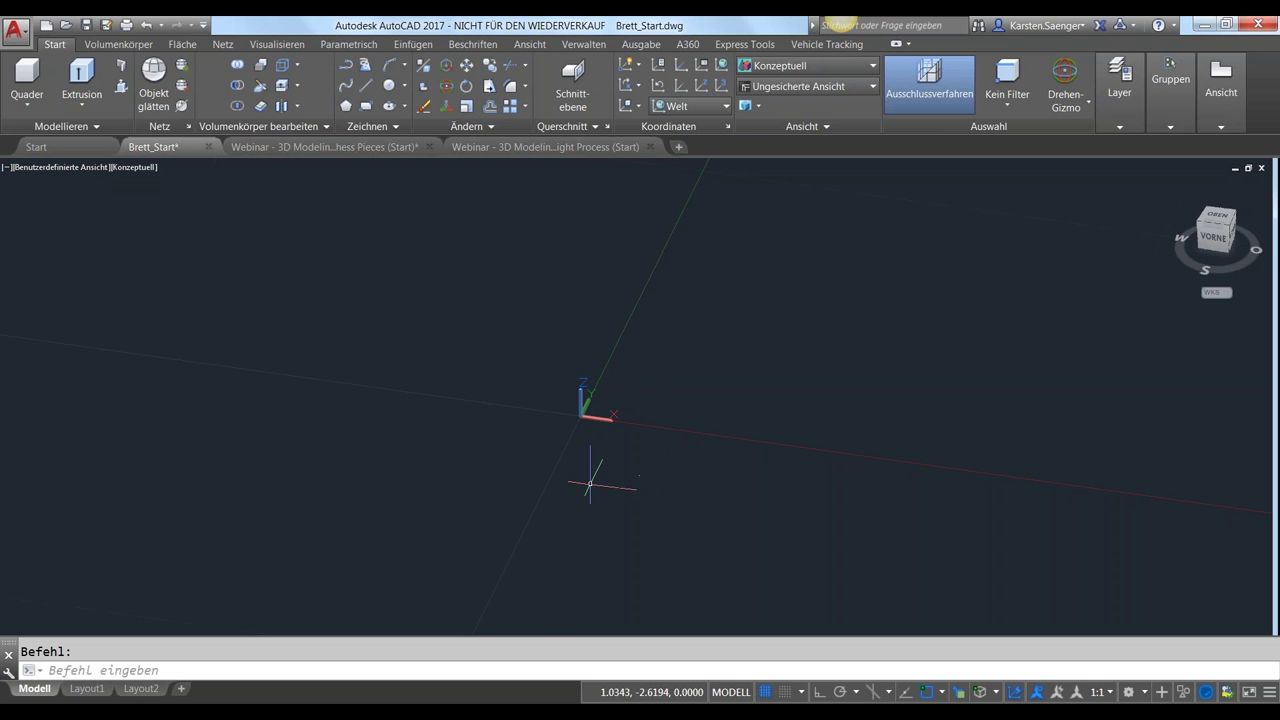
pyautogui.moveTo(593, 458)
pyautogui.keyDown('shift'); pyautogui.mouseDown(button='middle')
pyautogui.moveTo(618, 476)
pyautogui.moveTo(591, 451)
pyautogui.mouseUp(button='middle'); pyautogui.keyUp('shift')
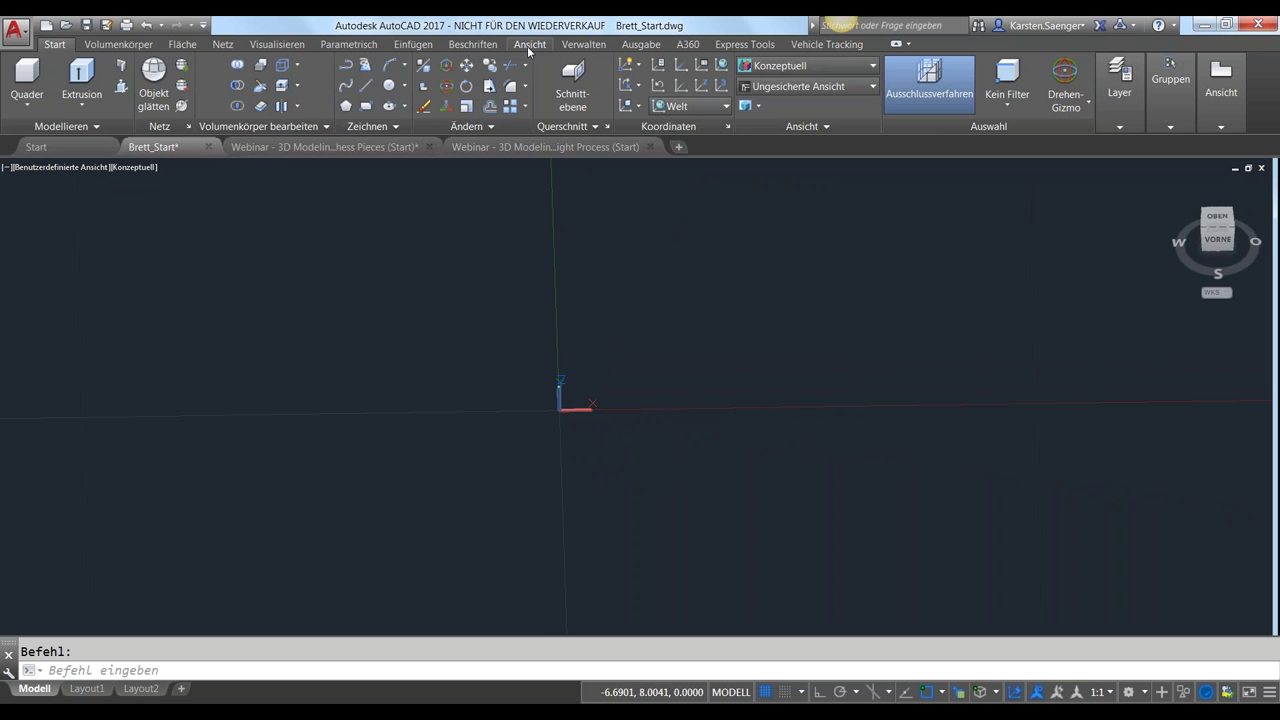
# Turn on the Navigationsleiste (navigation bar) from the Ansicht tab
pyautogui.click(529, 47)
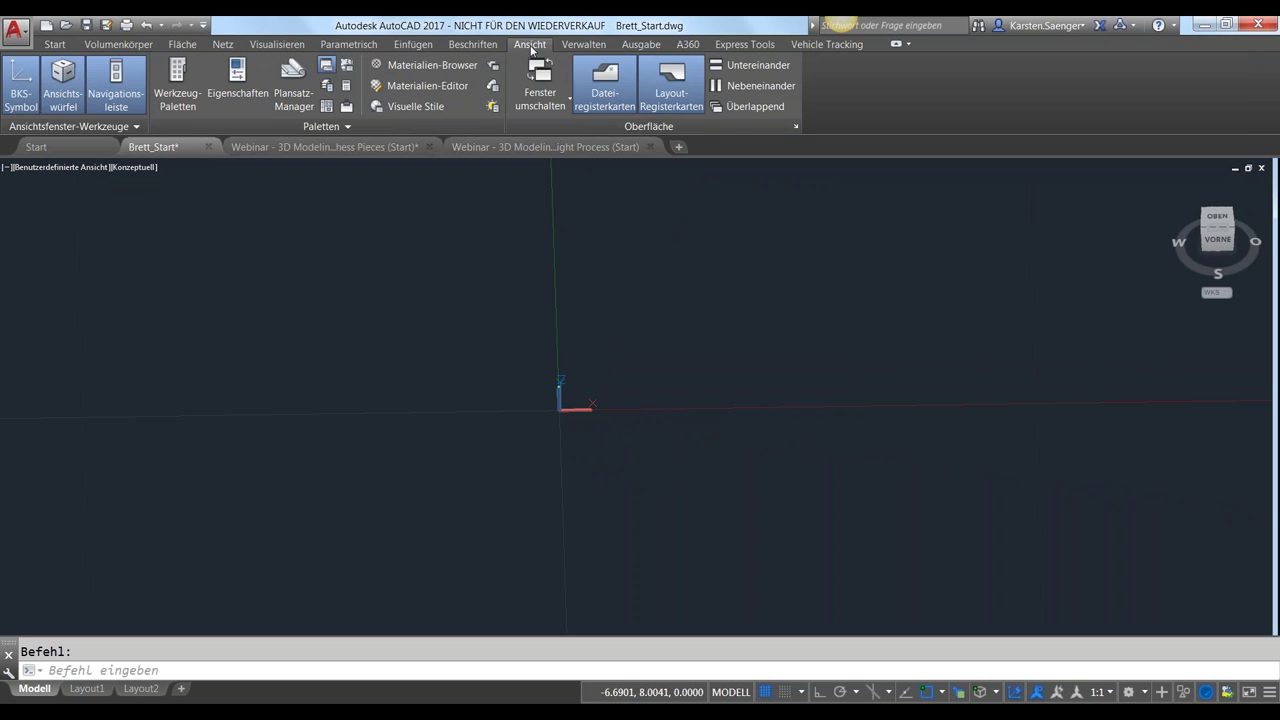
pyautogui.click(119, 90)
pyautogui.click(125, 92)
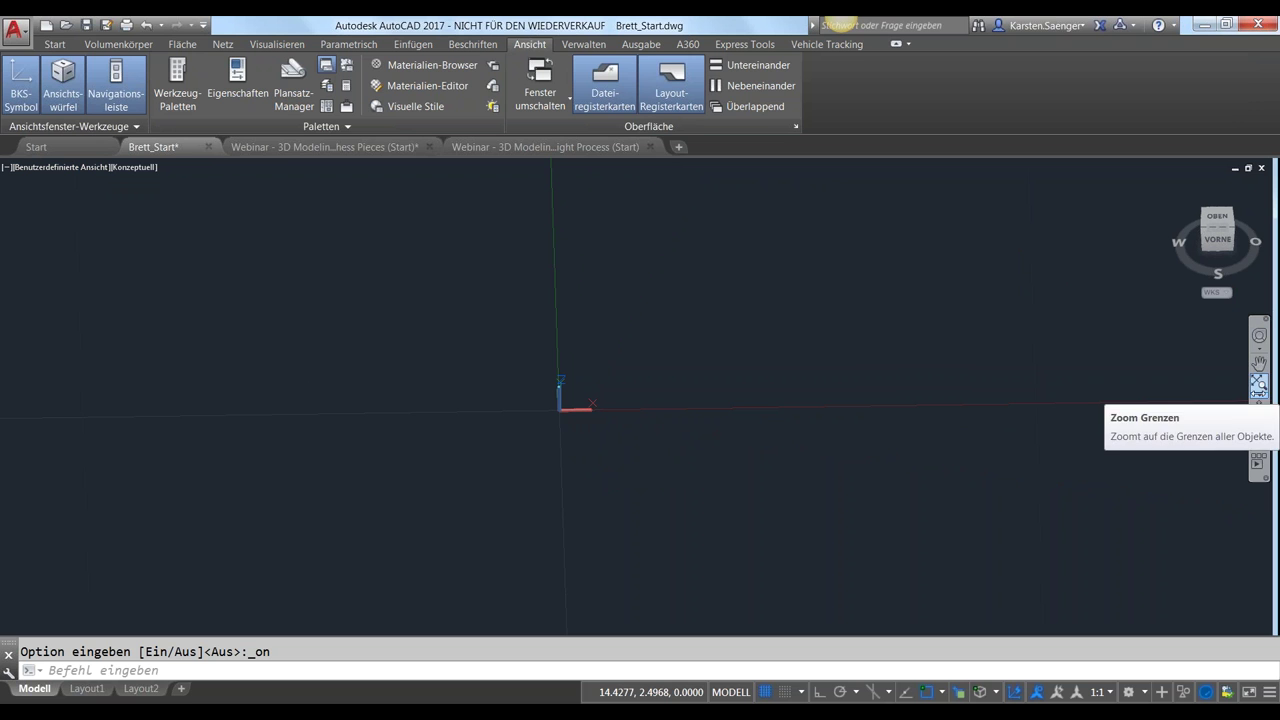
# Pan the view so the origin moves down and to the right
pyautogui.click(1259, 363)
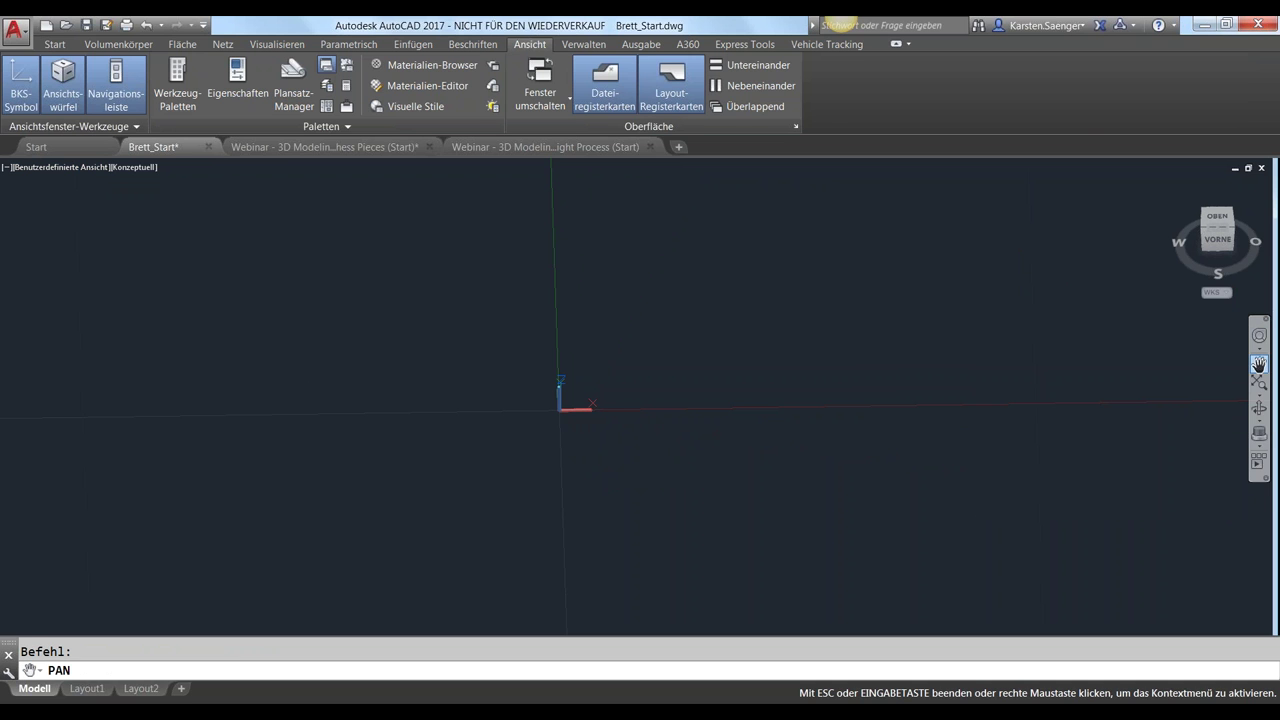
pyautogui.moveTo(660, 343); pyautogui.dragTo(728, 382)
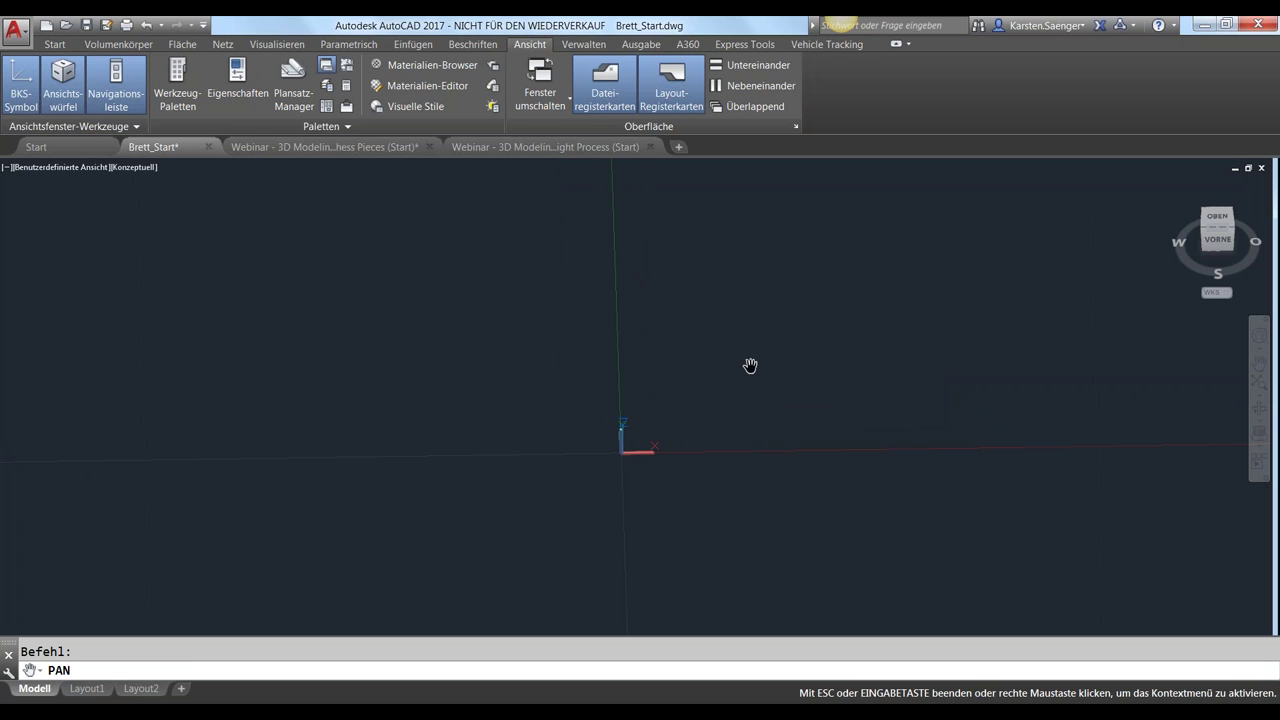
pyautogui.press('Escape')
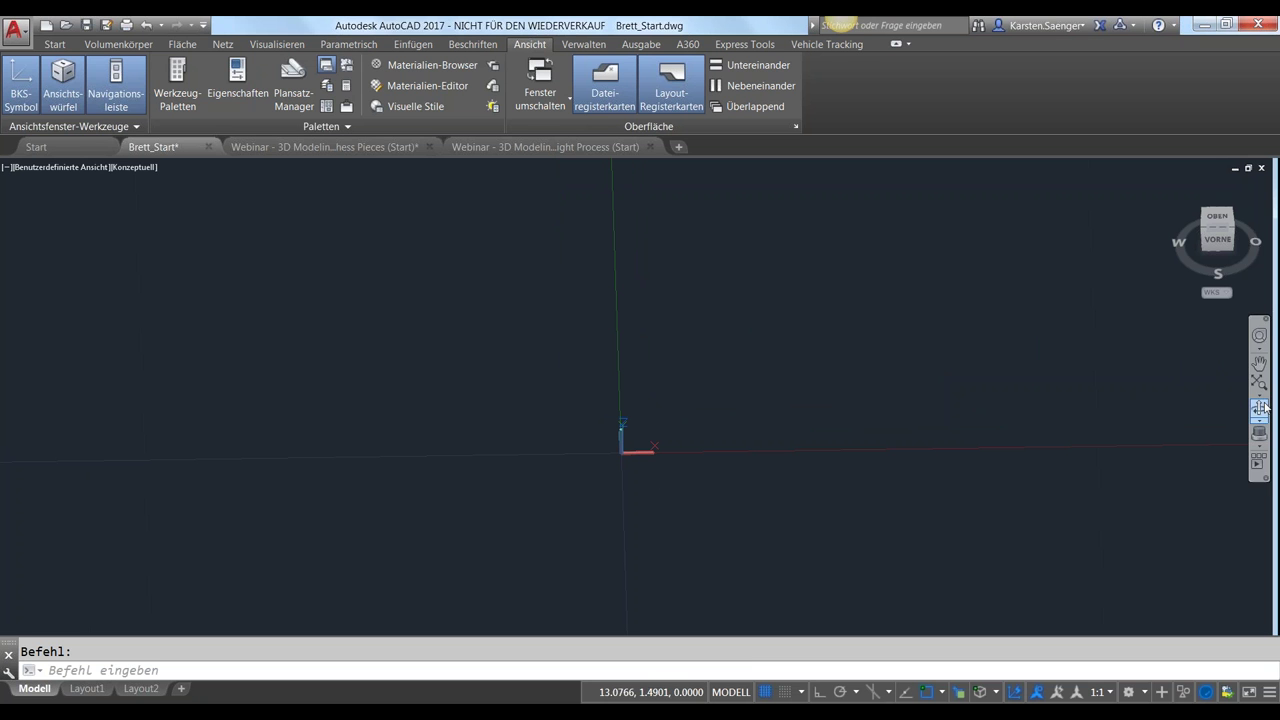
# Use Freier Orbit to tilt the axes so the Y axis runs diagonally
pyautogui.click(1260, 424)
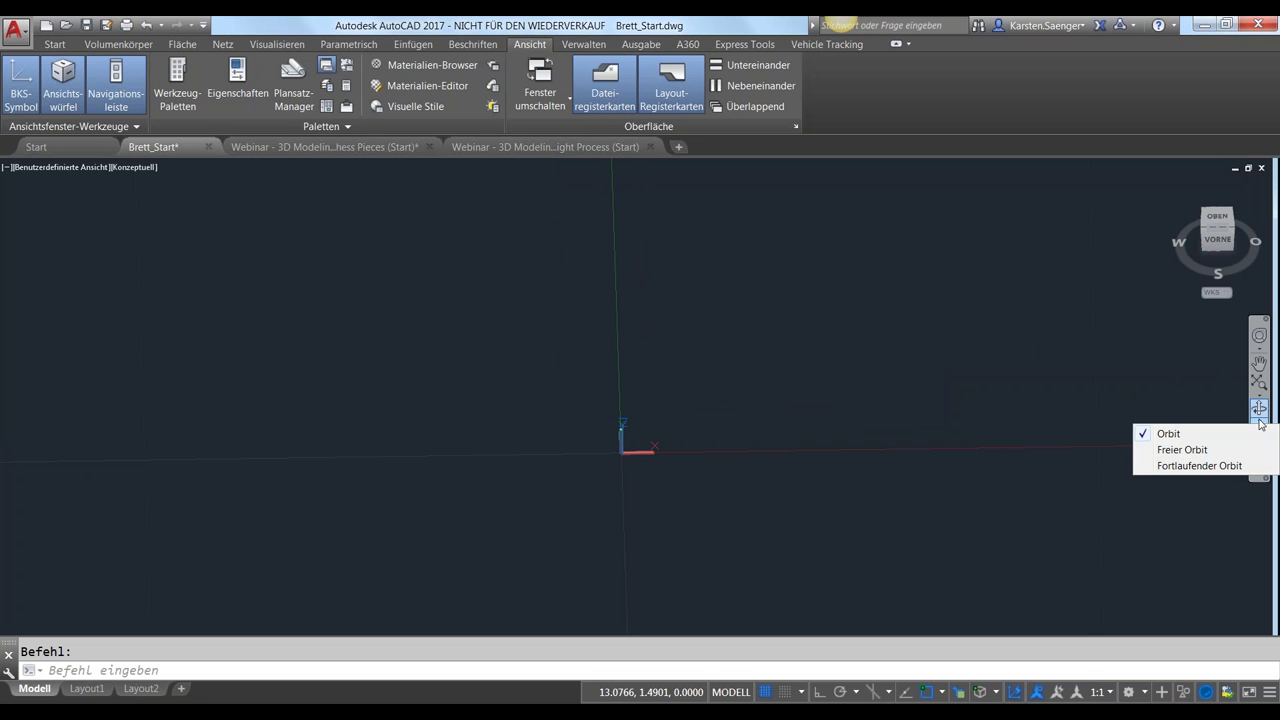
pyautogui.click(1182, 450)
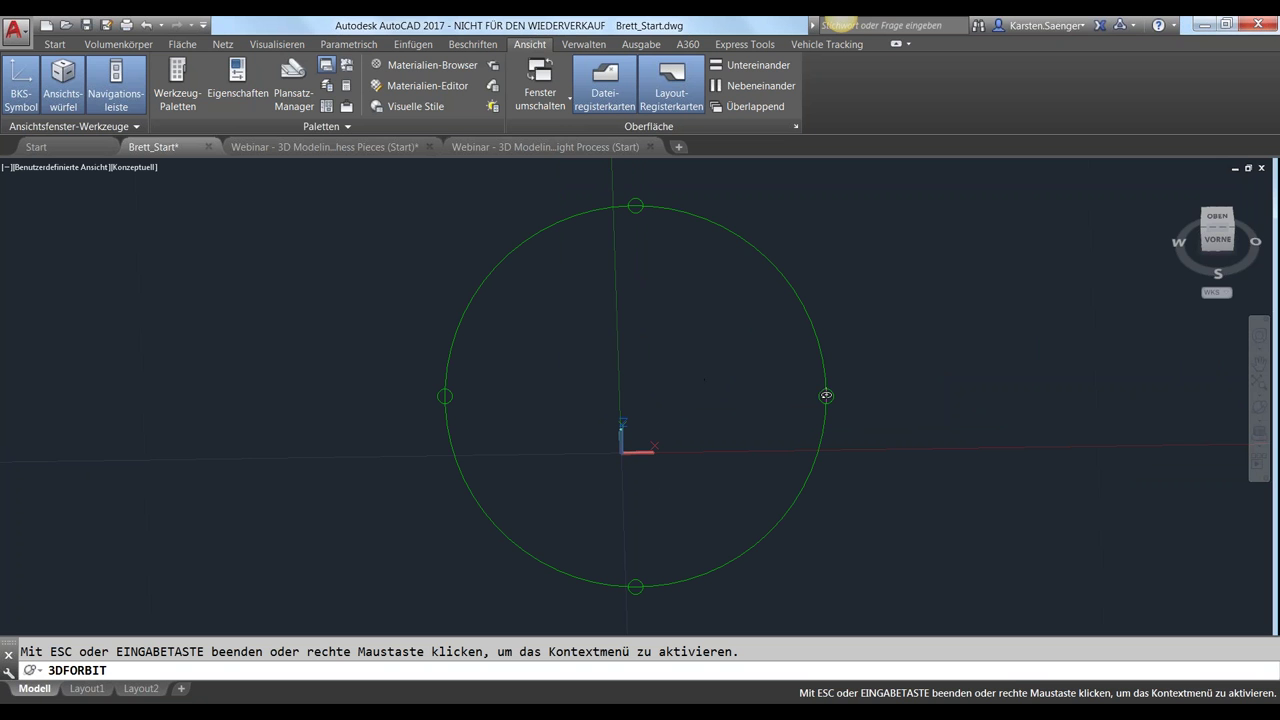
pyautogui.moveTo(826, 395); pyautogui.dragTo(823, 330)
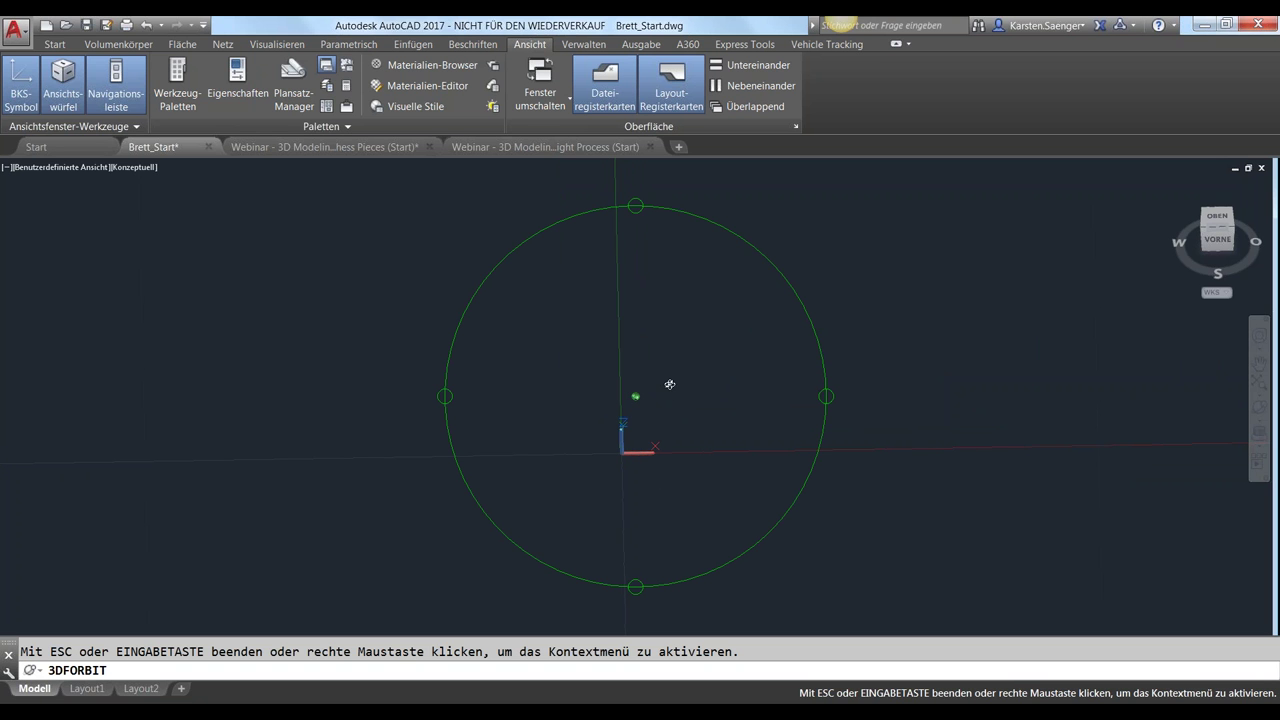
pyautogui.moveTo(670, 384)
pyautogui.mouseDown()
pyautogui.moveTo(691, 318)
pyautogui.moveTo(666, 371)
pyautogui.moveTo(583, 371)
pyautogui.moveTo(582, 407)
pyautogui.moveTo(674, 400)
pyautogui.moveTo(714, 351)
pyautogui.moveTo(700, 374)
pyautogui.moveTo(599, 372)
pyautogui.moveTo(586, 360)
pyautogui.moveTo(701, 361)
pyautogui.mouseUp()
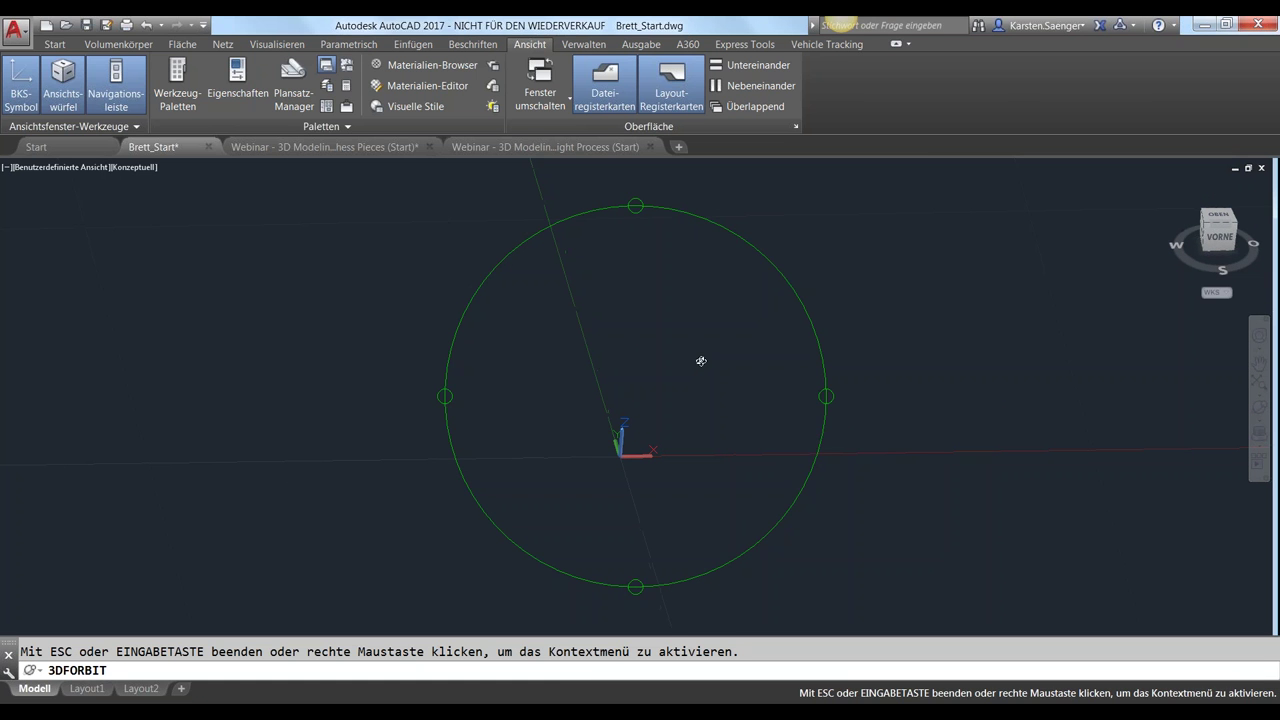
pyautogui.press('Escape')
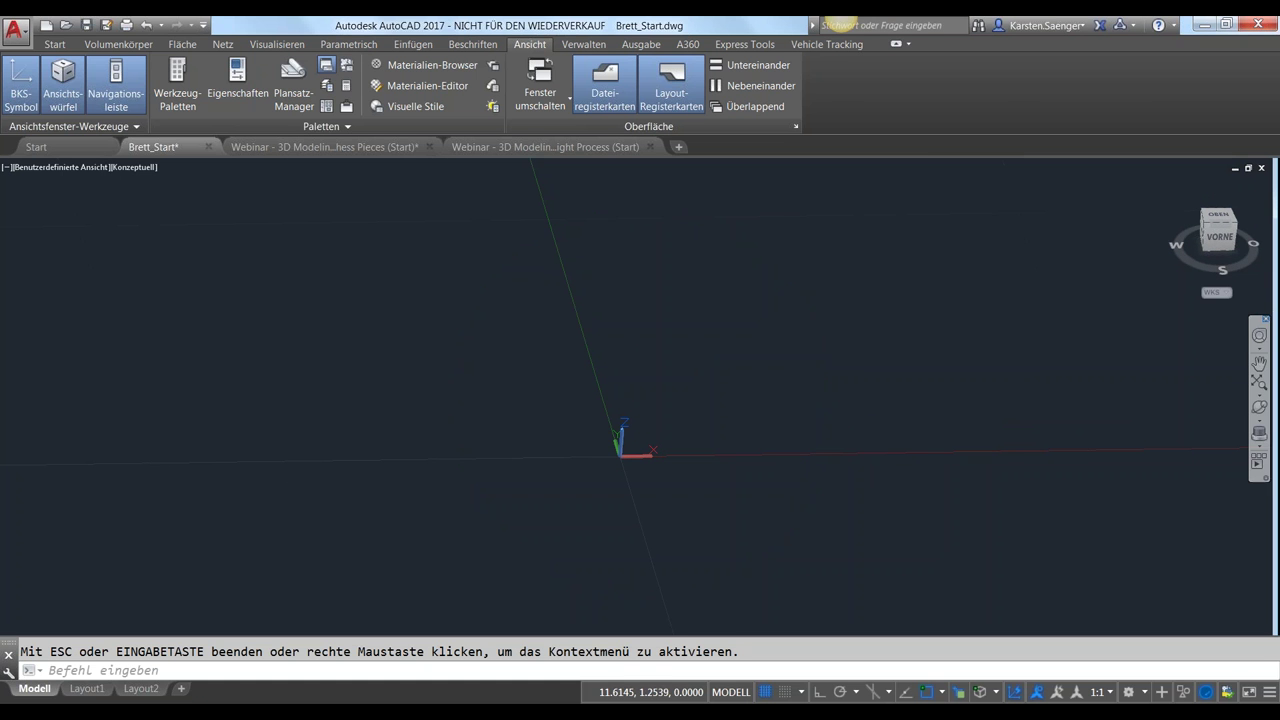
# Zoom and orbit around the pivot with the SteeringWheel's Zoom and Orbit wedges
pyautogui.click(1259, 337)
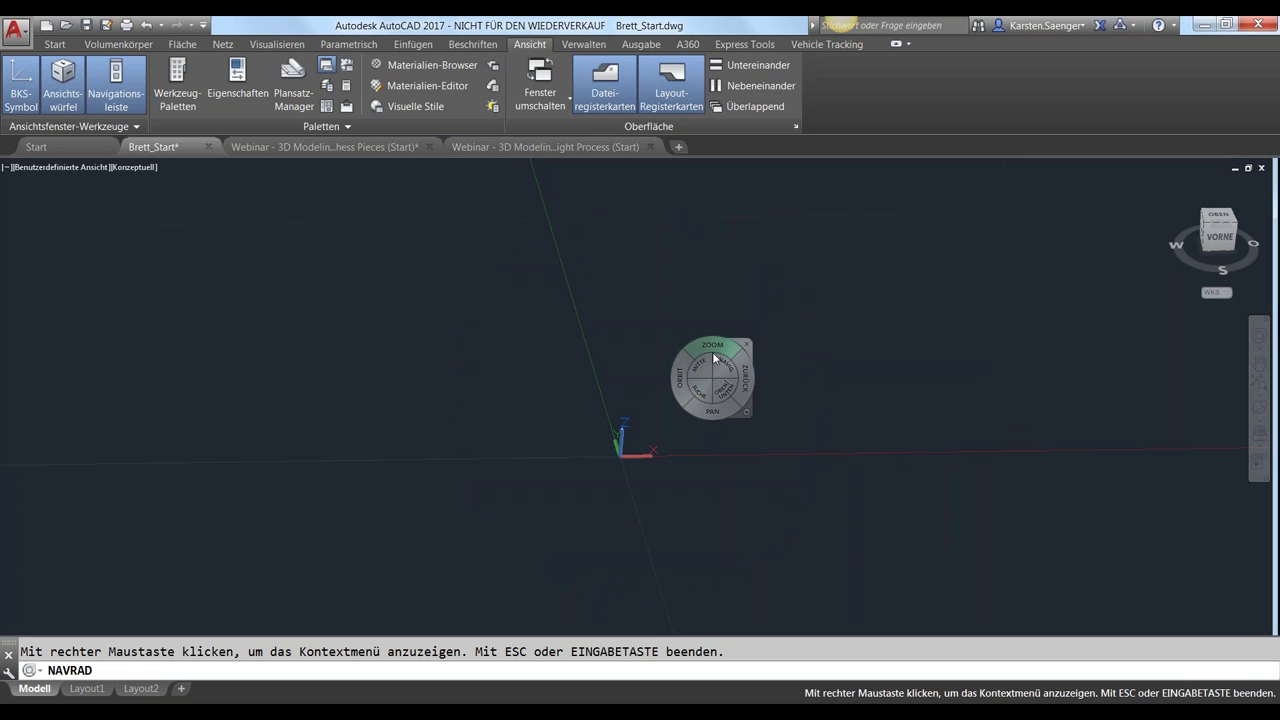
pyautogui.moveTo(712, 352); pyautogui.dragTo(714, 369)
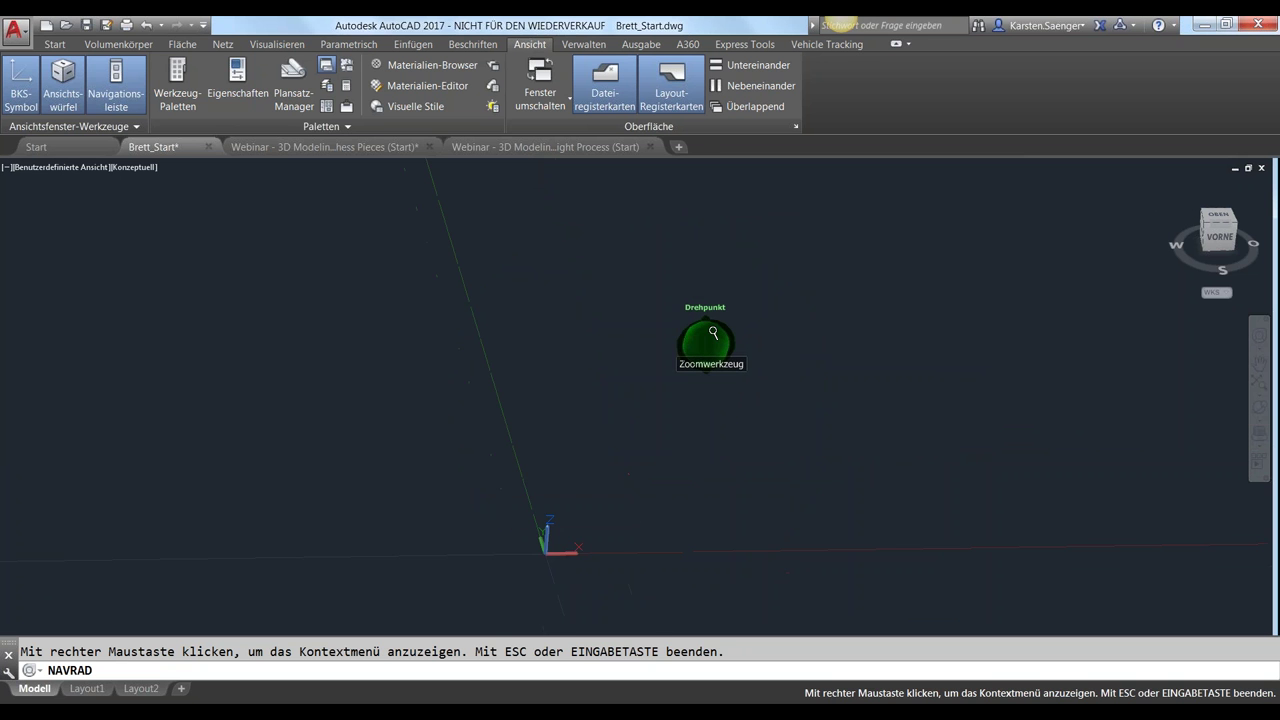
pyautogui.moveTo(714, 369); pyautogui.dragTo(714, 336)
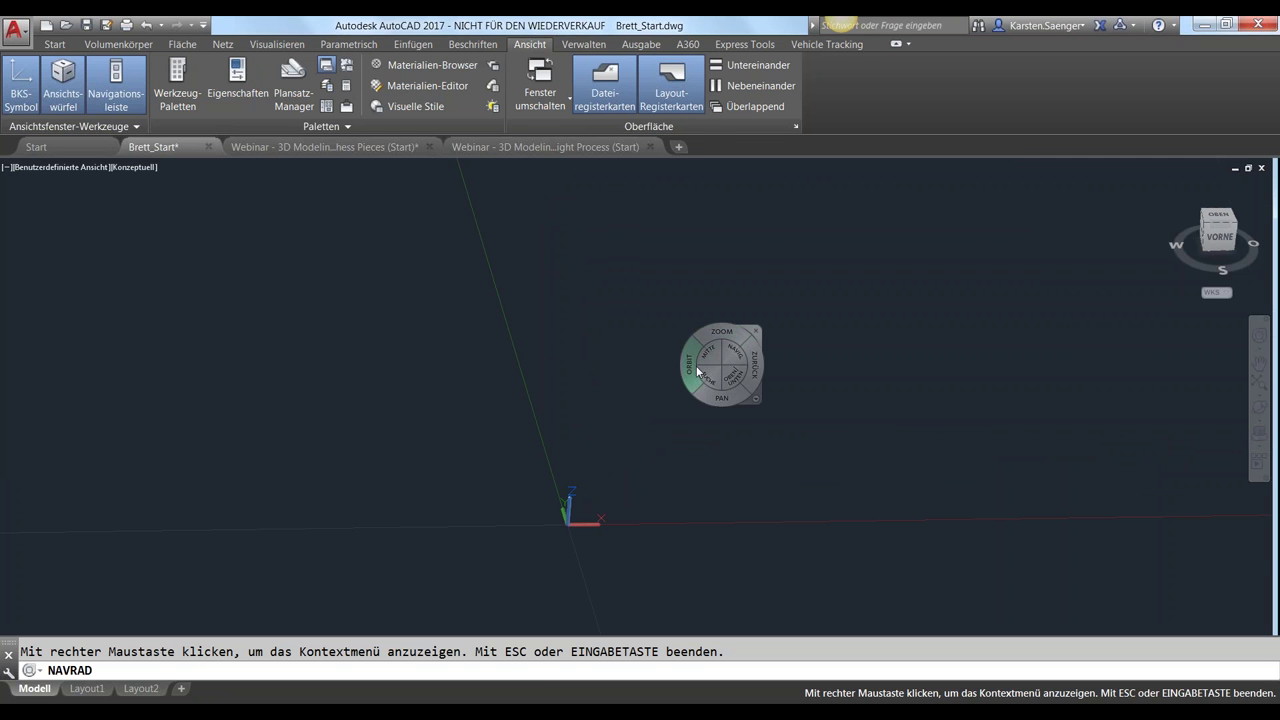
pyautogui.moveTo(689, 377)
pyautogui.mouseDown()
pyautogui.moveTo(669, 343)
pyautogui.moveTo(676, 360)
pyautogui.moveTo(690, 355)
pyautogui.mouseUp()
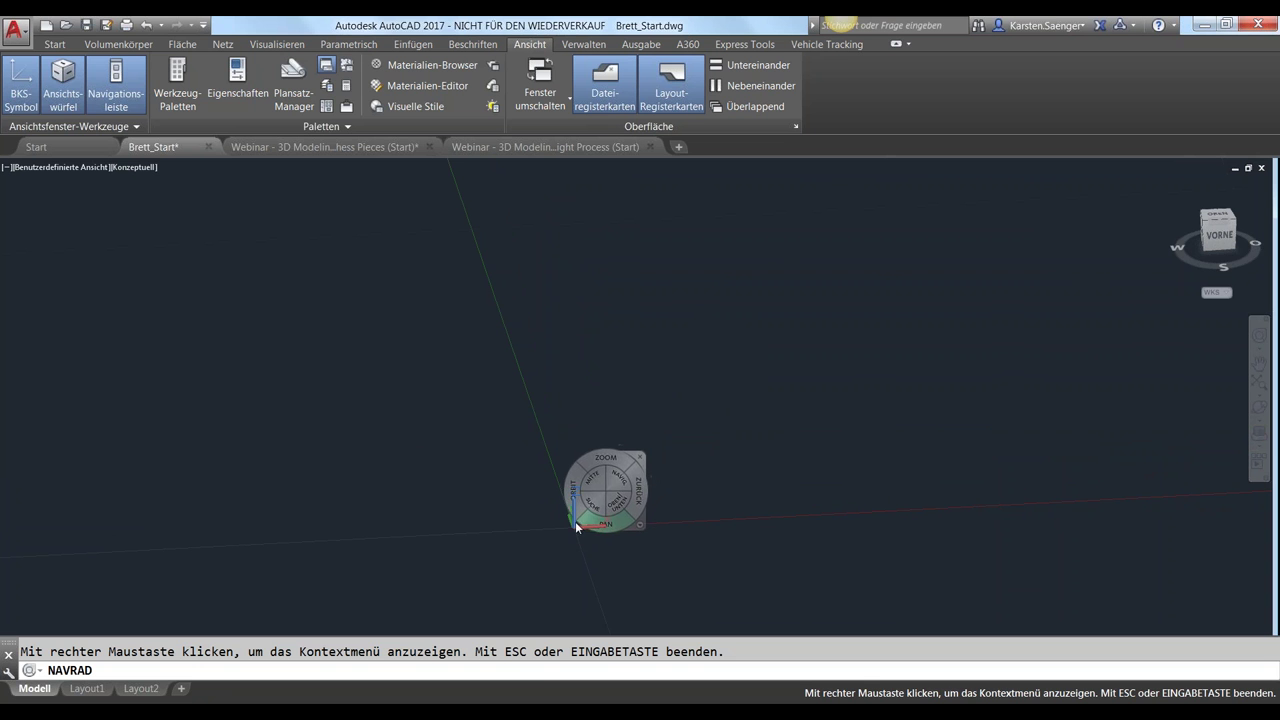
pyautogui.moveTo(576, 506)
pyautogui.mouseDown()
pyautogui.moveTo(573, 518)
pyautogui.moveTo(572, 505)
pyautogui.mouseUp()
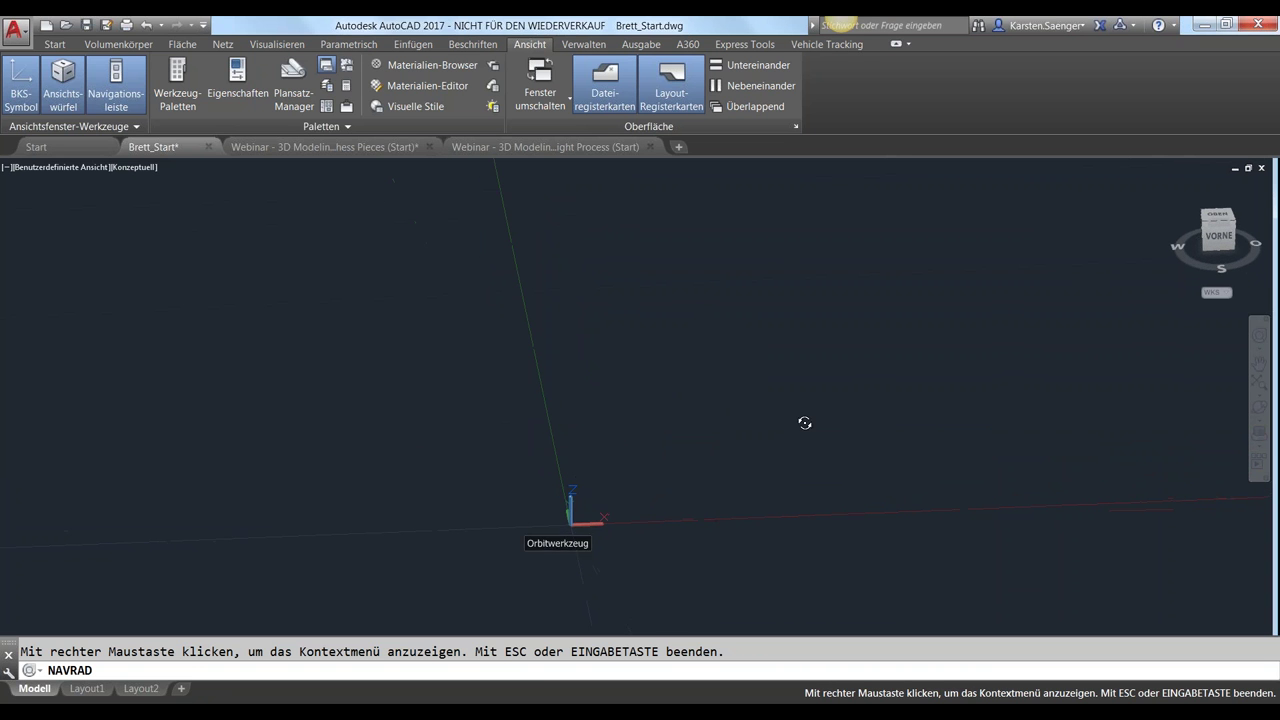
pyautogui.click(864, 476)
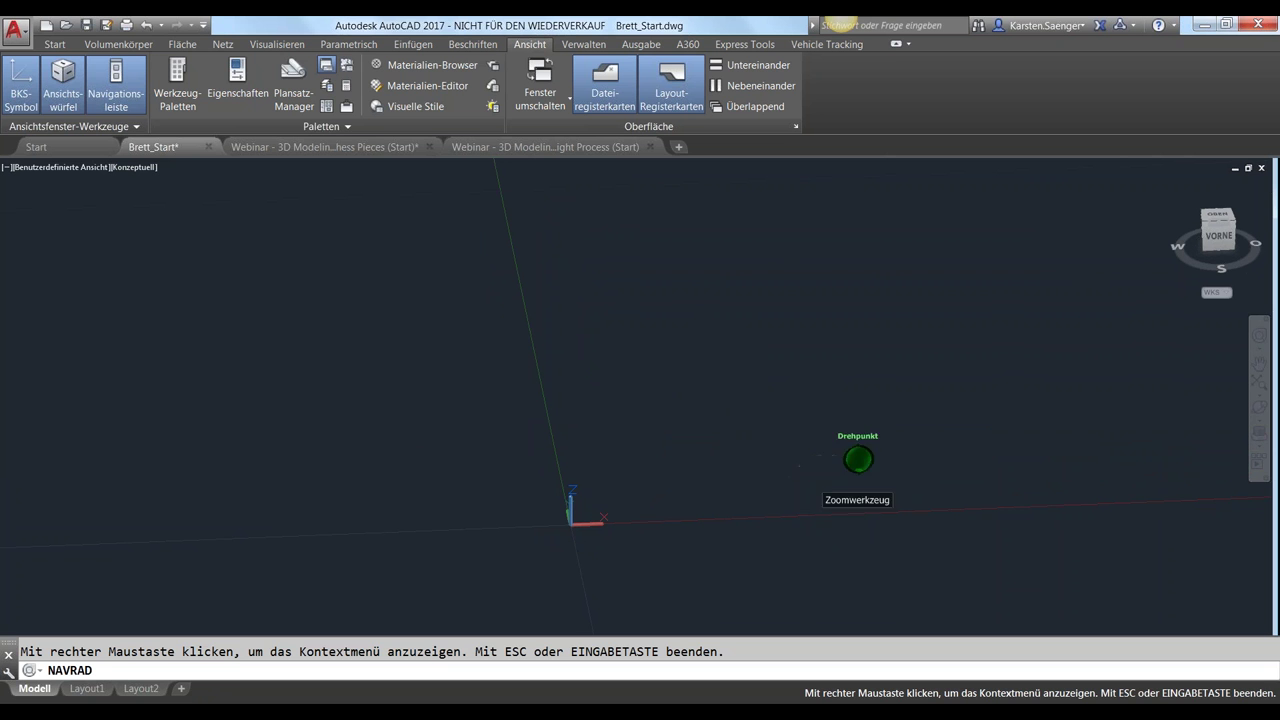
pyautogui.press('Escape')
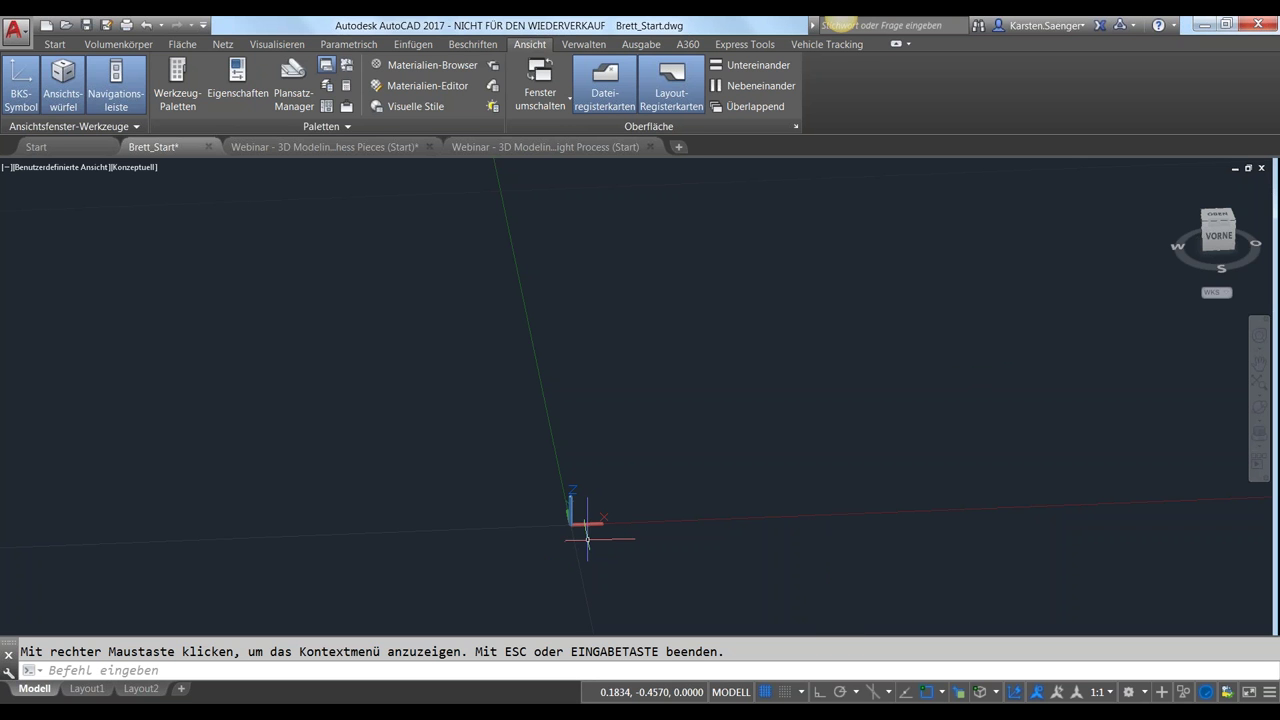
# Pan the view left and up so the origin sits lower
pyautogui.moveTo(605, 540); pyautogui.dragTo(572, 522, button='middle')
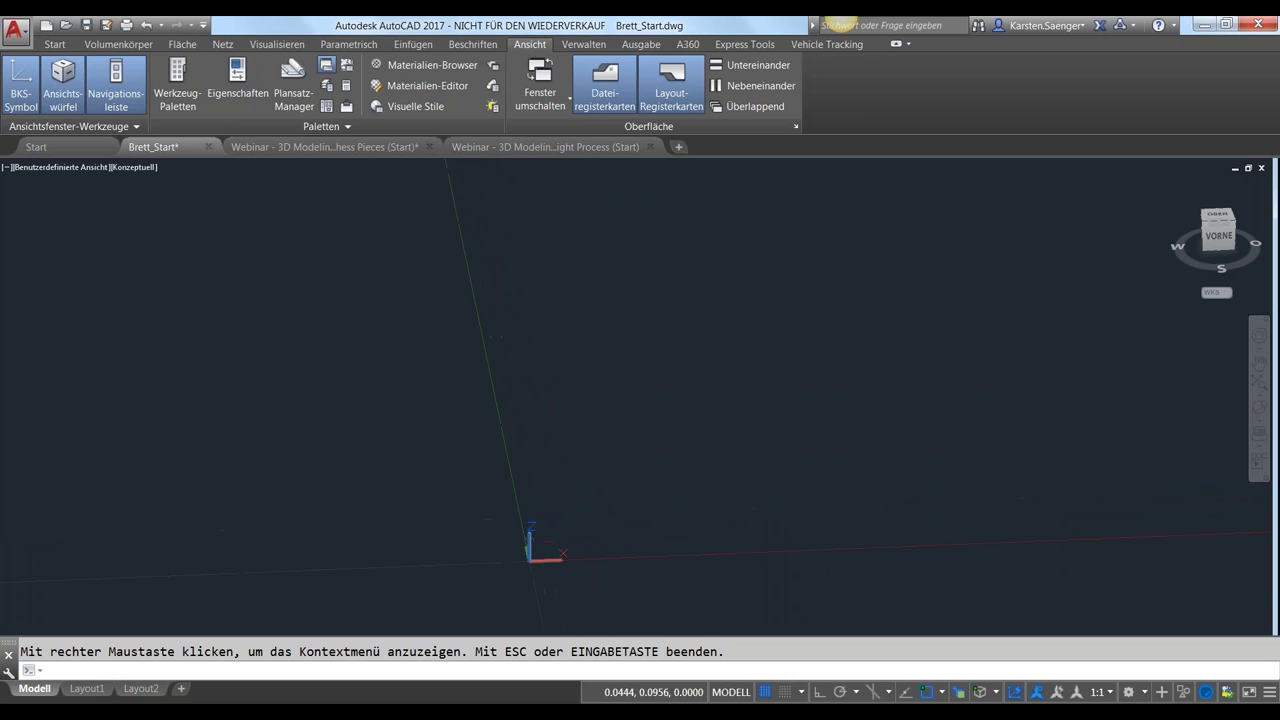
pyautogui.moveTo(571, 514); pyautogui.dragTo(560, 490, button='middle')
pyautogui.press('Escape')
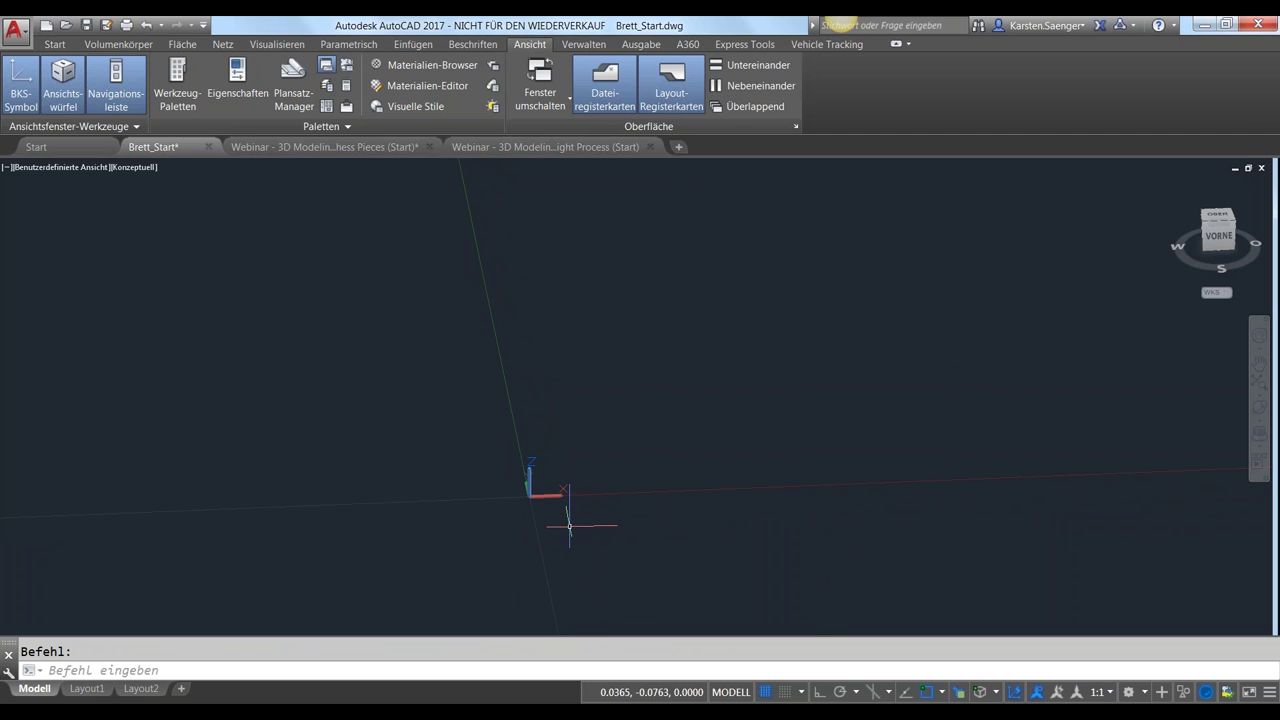
# Start Extrude and the orbit-centre command, cancelling both
pyautogui.click(55, 44)
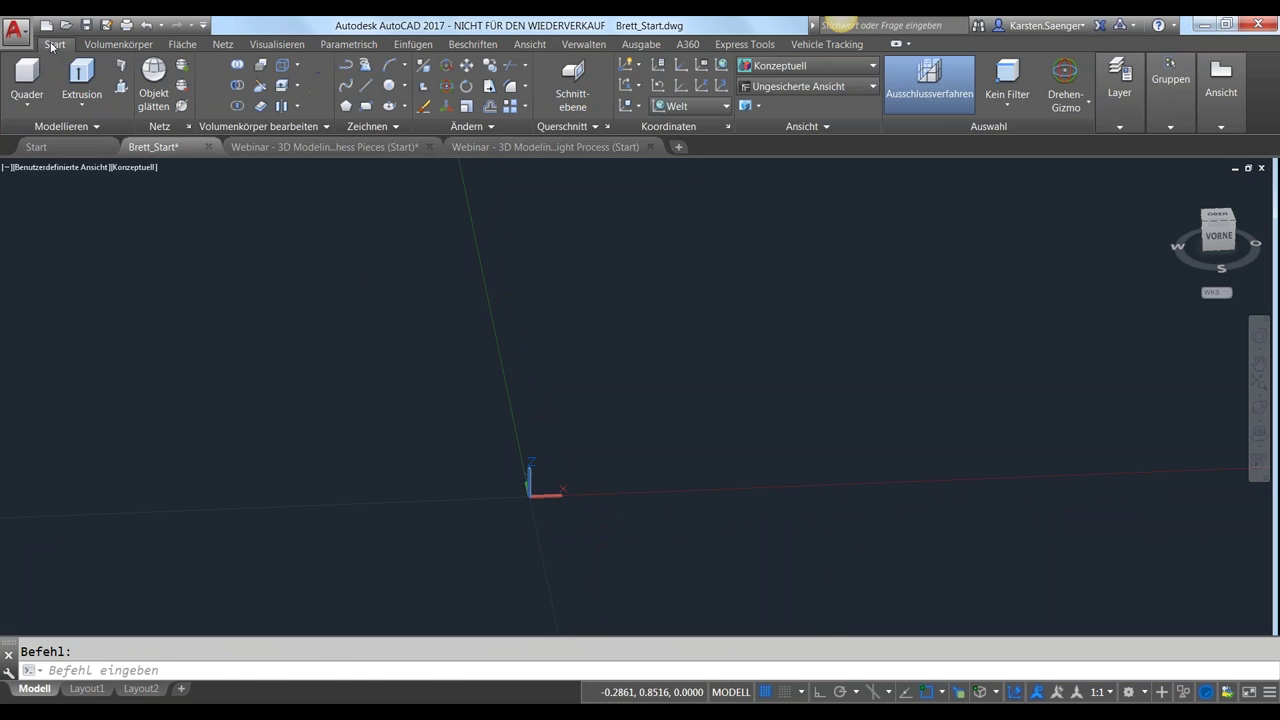
pyautogui.click(79, 73)
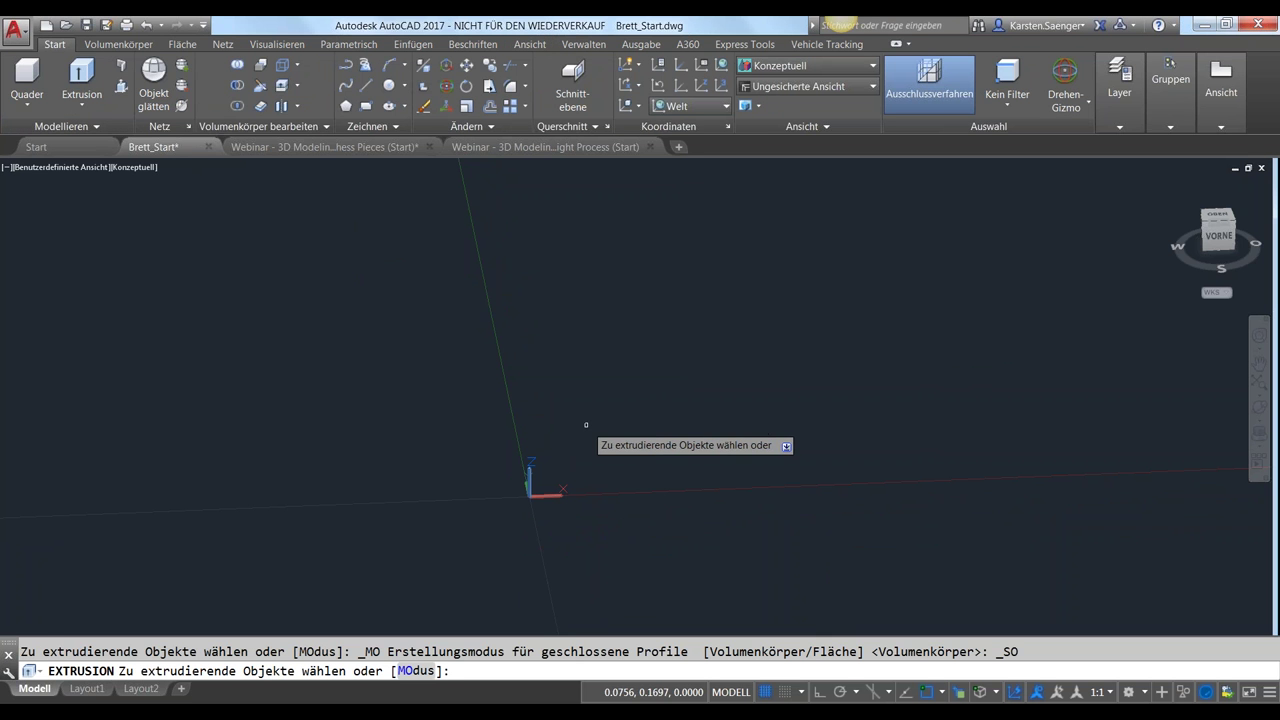
pyautogui.press('Escape')
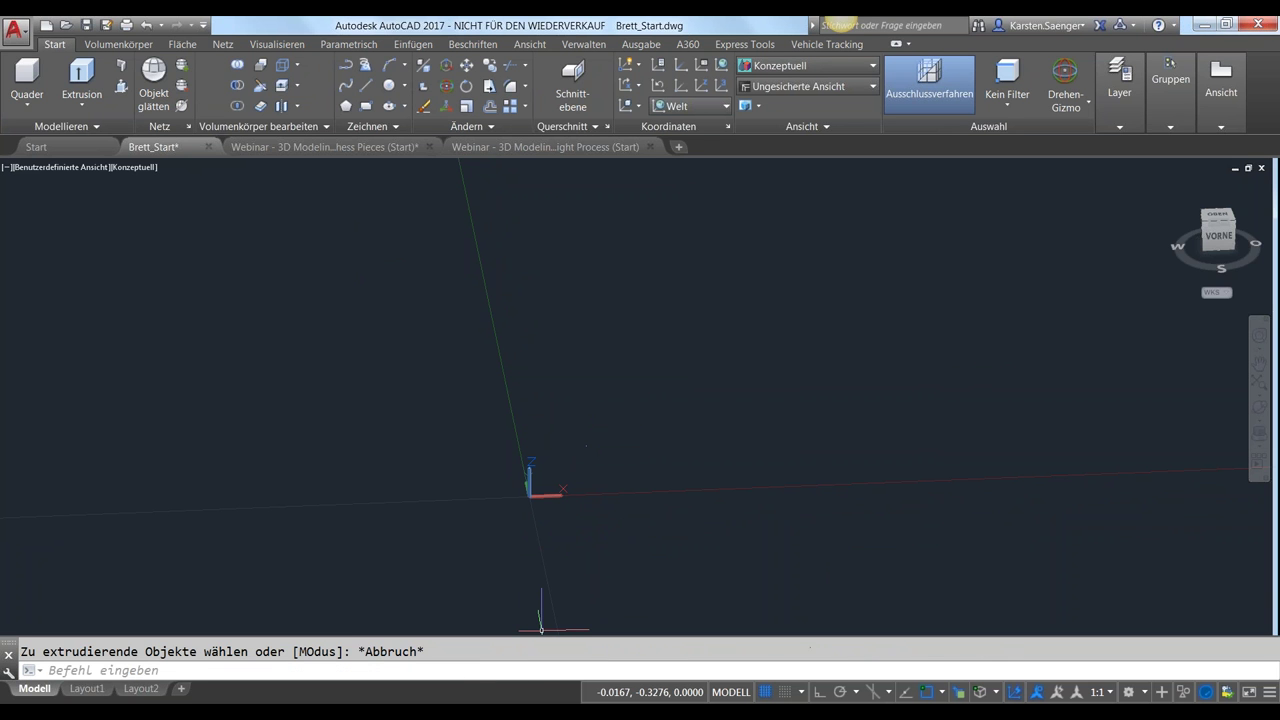
pyautogui.click(46, 670)
pyautogui.write('ORBIT')
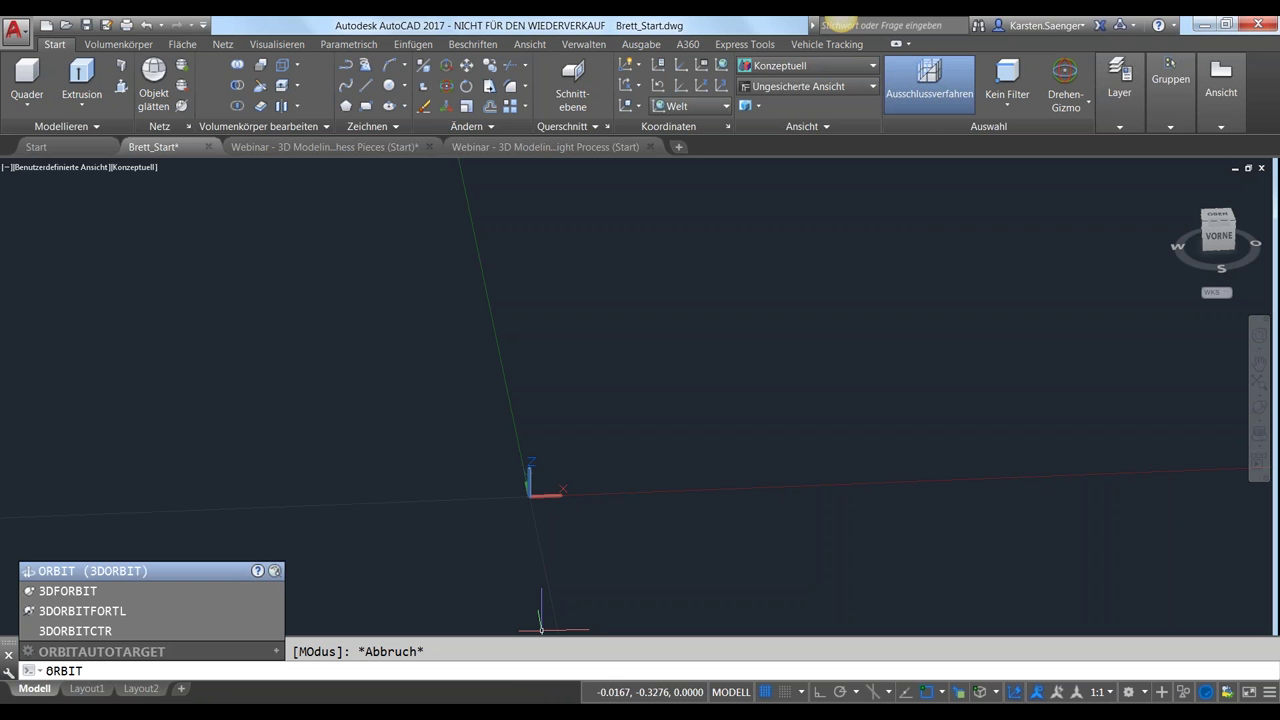
pyautogui.press('Down')
pyautogui.press('Down')
pyautogui.press('Down')
pyautogui.press('Down')
pyautogui.press('Down')
pyautogui.press('Down')
pyautogui.press('Down')
pyautogui.press('Return')
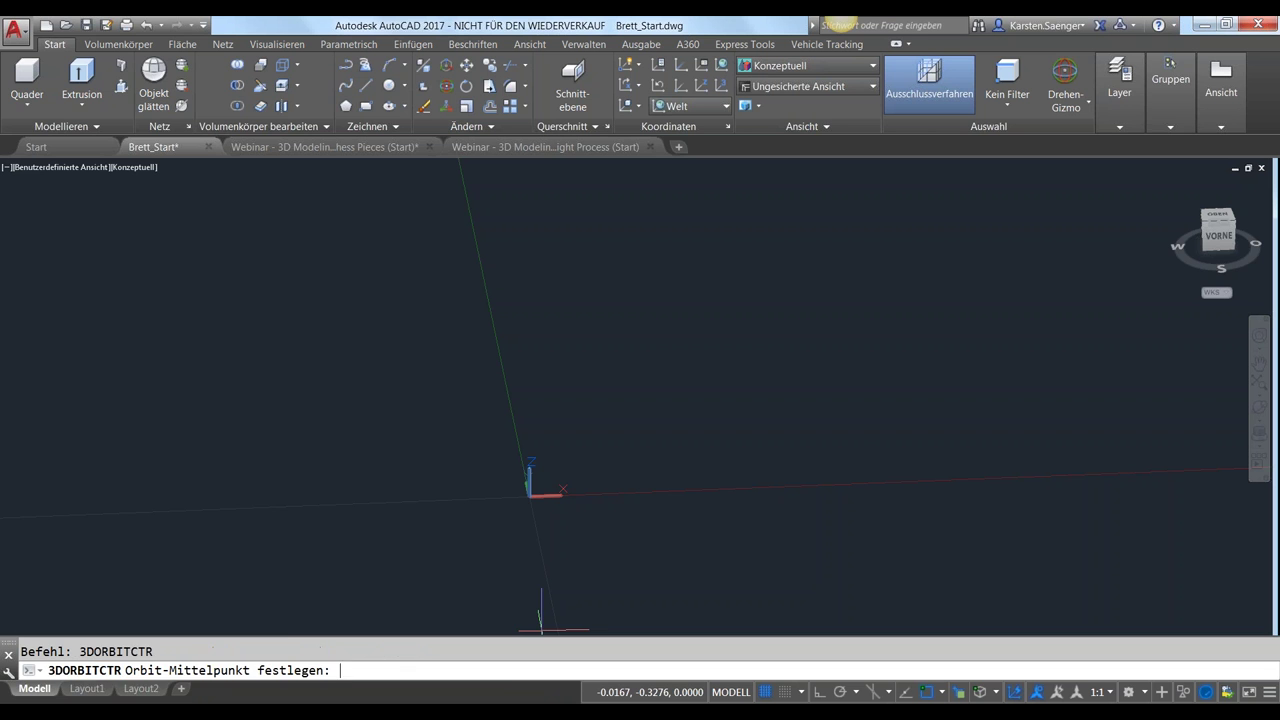
pyautogui.press('Escape')
pyautogui.press('Escape')
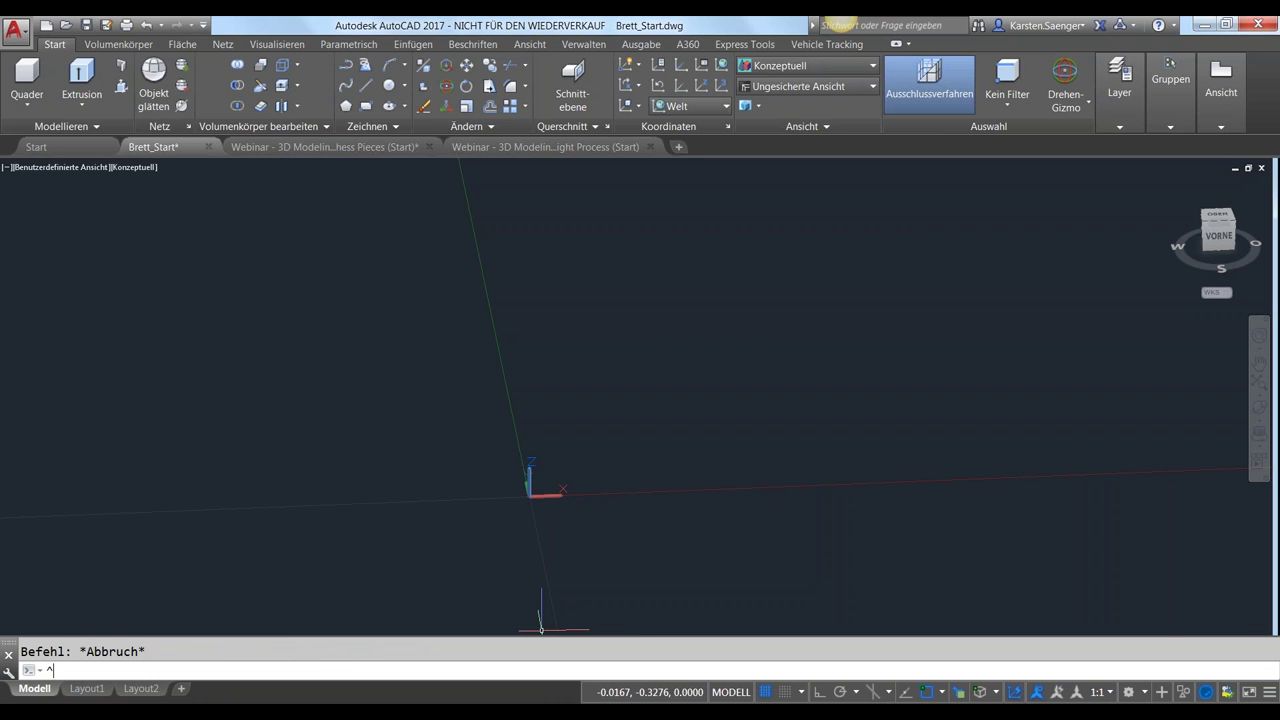
# Set ORBITAUTOTARGET to 1 from the command line
pyautogui.press('Up')
pyautogui.press('BackSpace')
pyautogui.press('BackSpace')
pyautogui.press('BackSpace')
pyautogui.press('BackSpace')
pyautogui.write('bit')
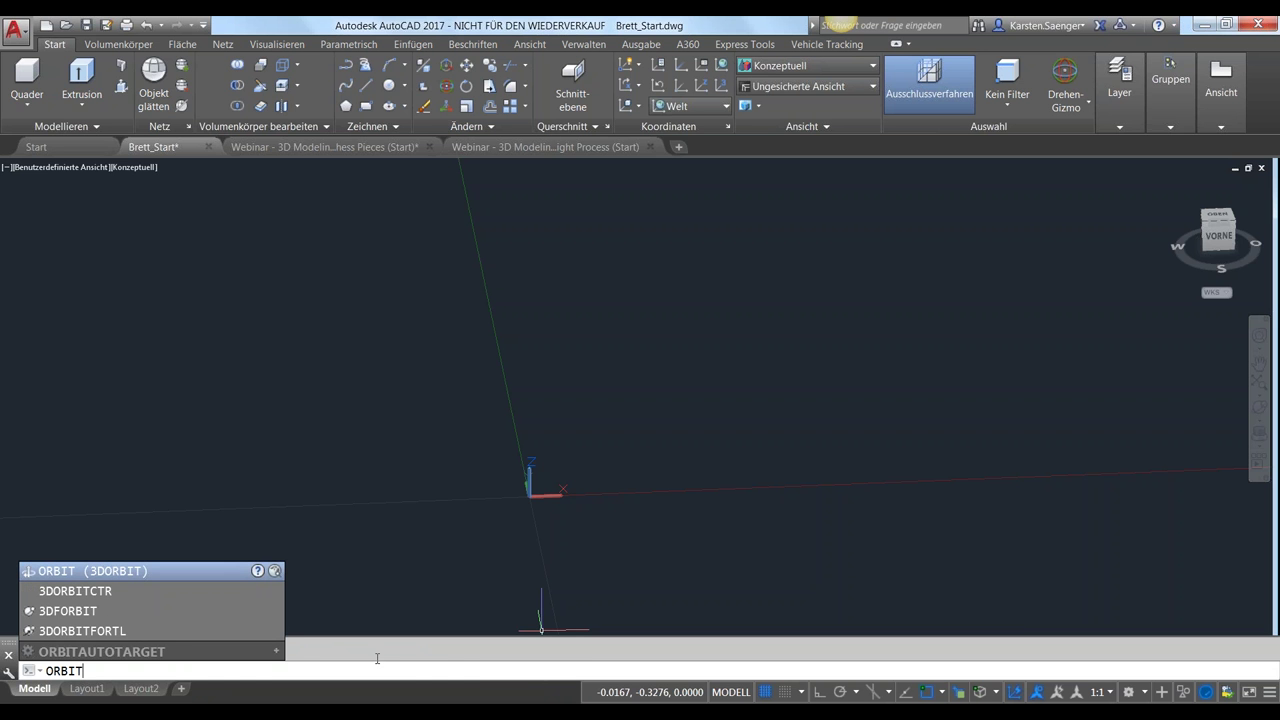
pyautogui.click(120, 651)
pyautogui.write('1')
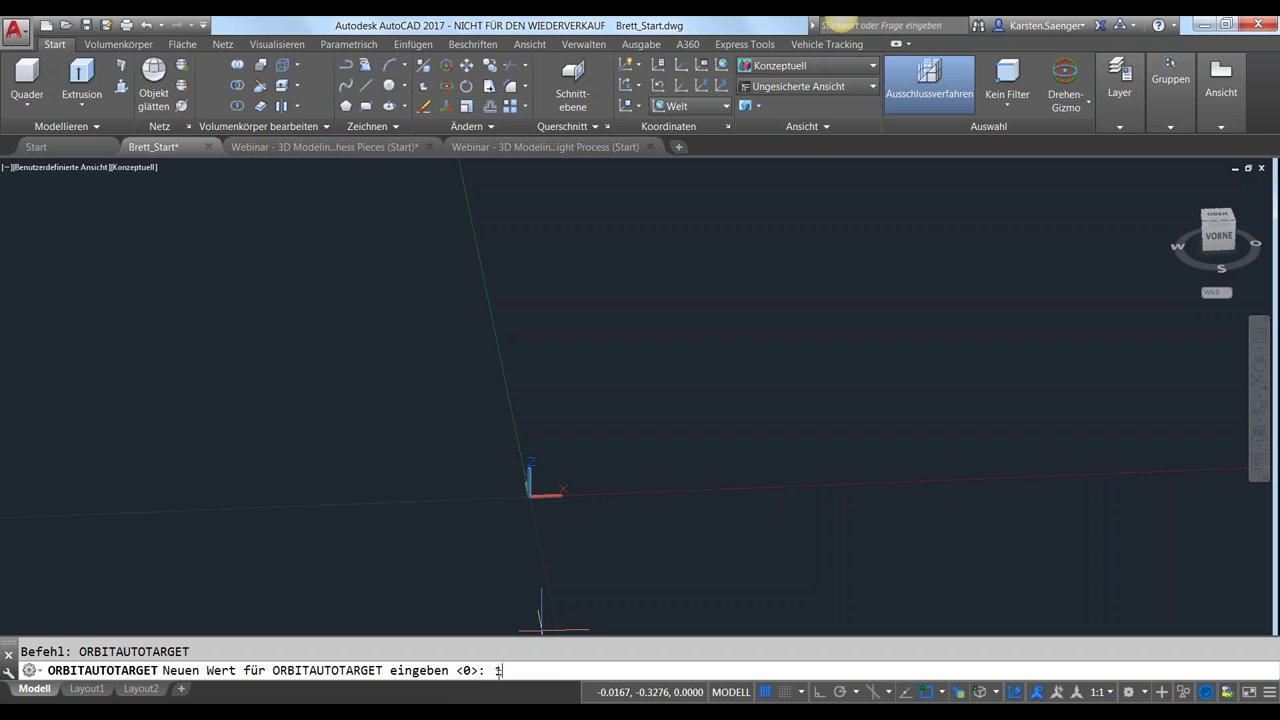
pyautogui.press('Return')
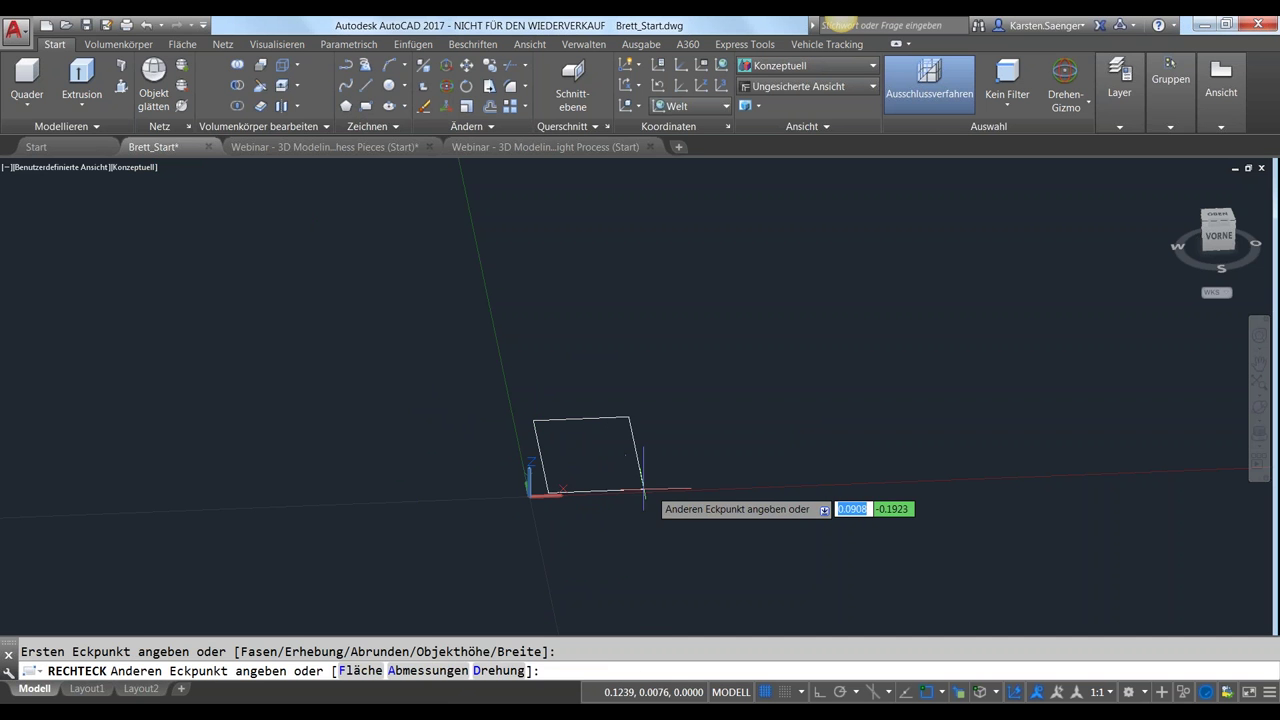
# Finish the rectangle from the origin, then zoom and orbit around it
pyautogui.click(661, 490)
pyautogui.press('Escape')
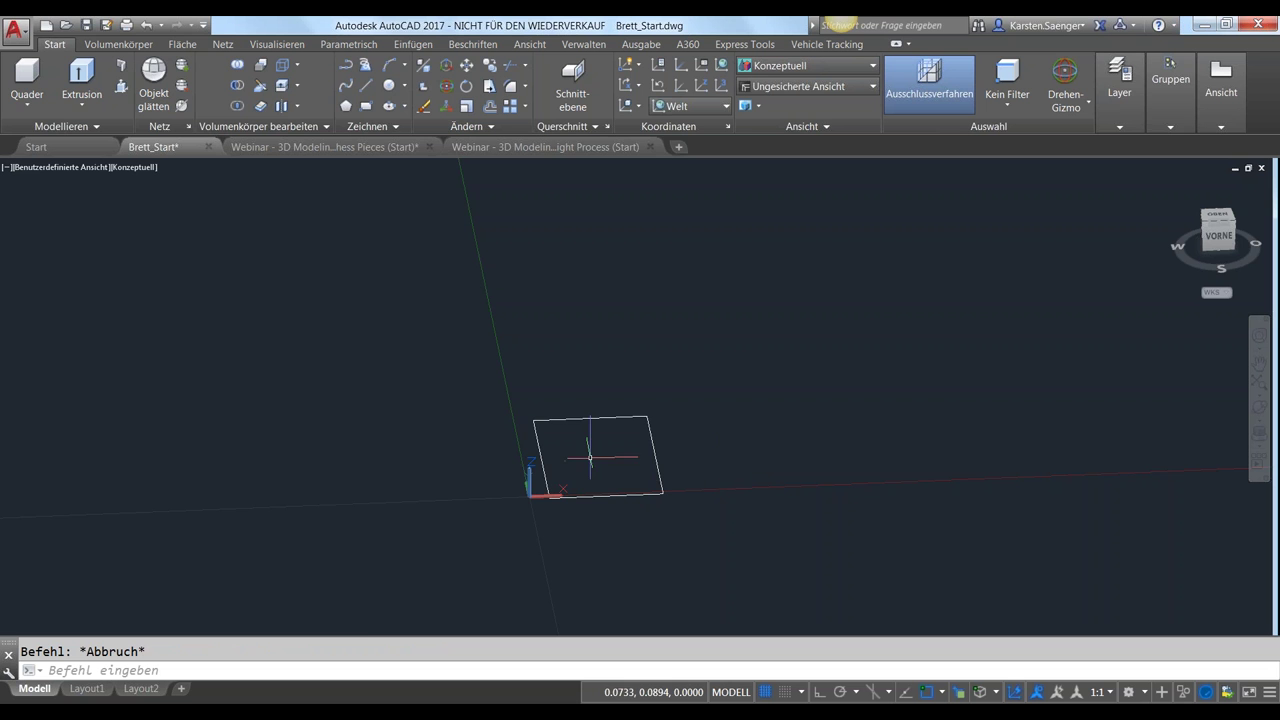
pyautogui.scroll(5, 584, 452)
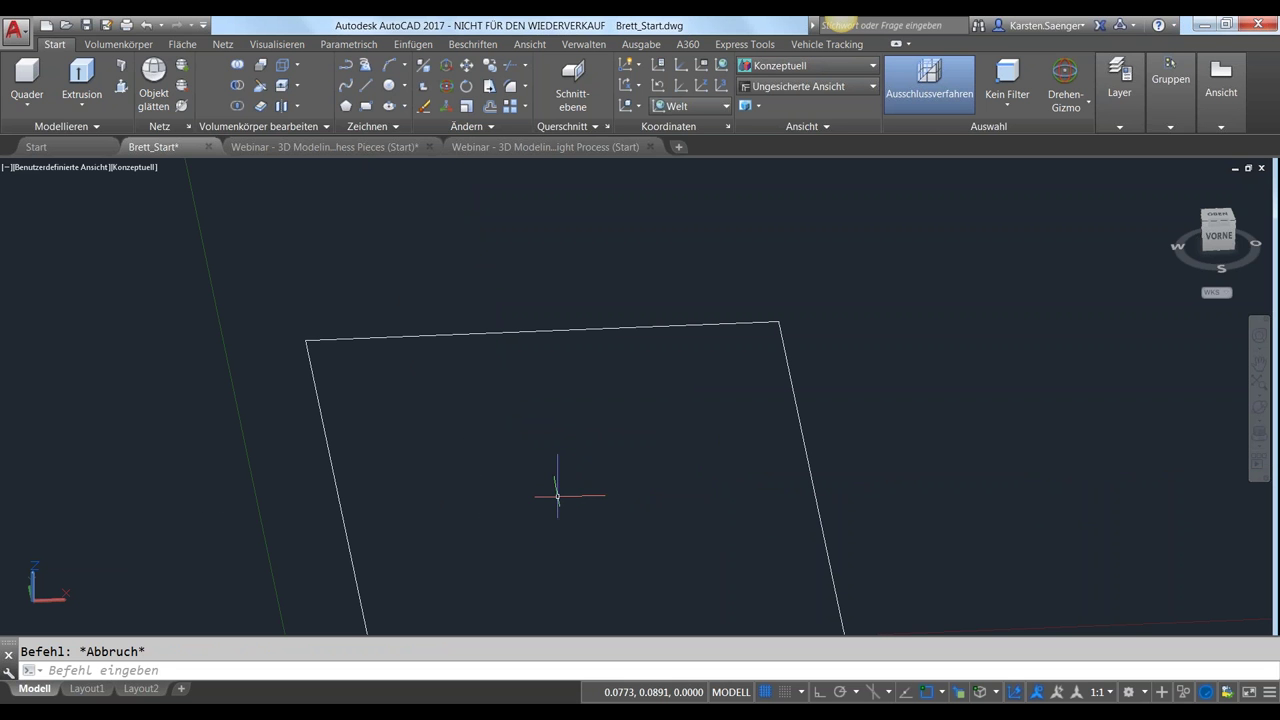
pyautogui.moveTo(610, 535)
pyautogui.keyDown('shift'); pyautogui.mouseDown(button='middle')
pyautogui.moveTo(615, 552)
pyautogui.moveTo(611, 517)
pyautogui.moveTo(631, 569)
pyautogui.moveTo(630, 532)
pyautogui.moveTo(649, 517)
pyautogui.moveTo(620, 517)
pyautogui.moveTo(608, 538)
pyautogui.moveTo(620, 523)
pyautogui.mouseUp(button='middle'); pyautogui.keyUp('shift')
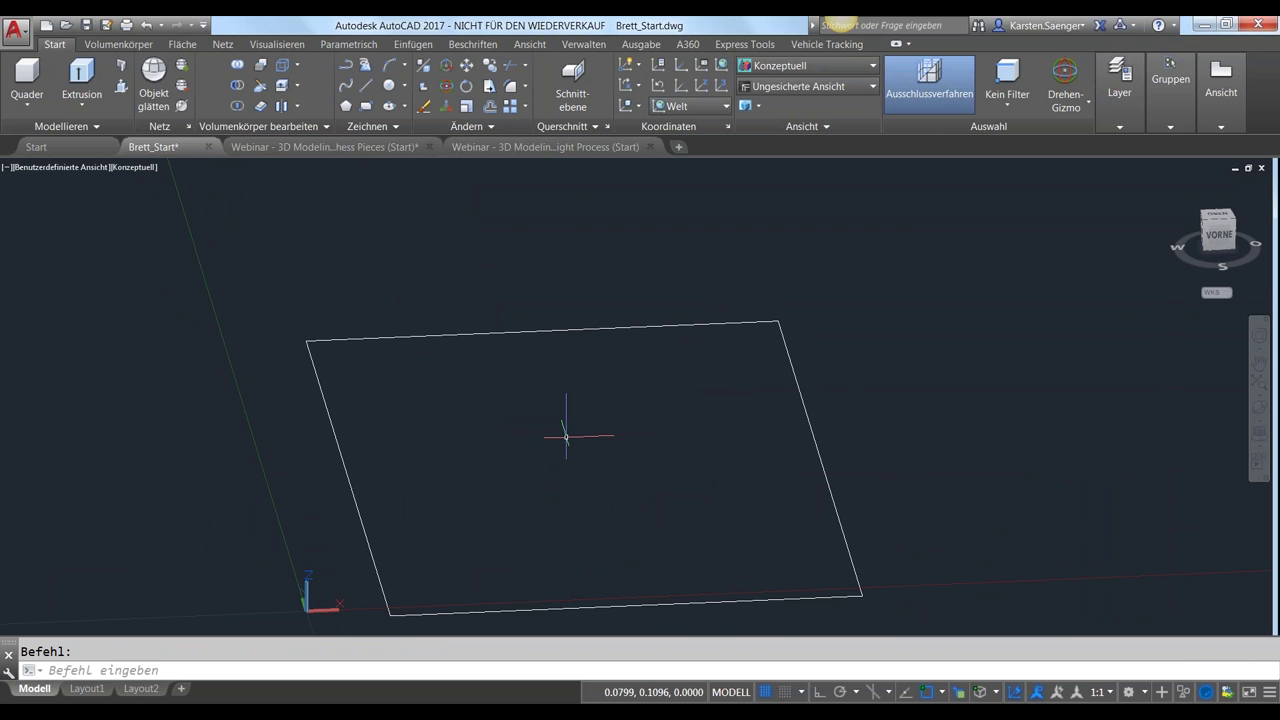
pyautogui.keyDown('shift'); pyautogui.moveTo(584, 468); pyautogui.dragTo(580, 471, button='middle'); pyautogui.keyUp('shift')
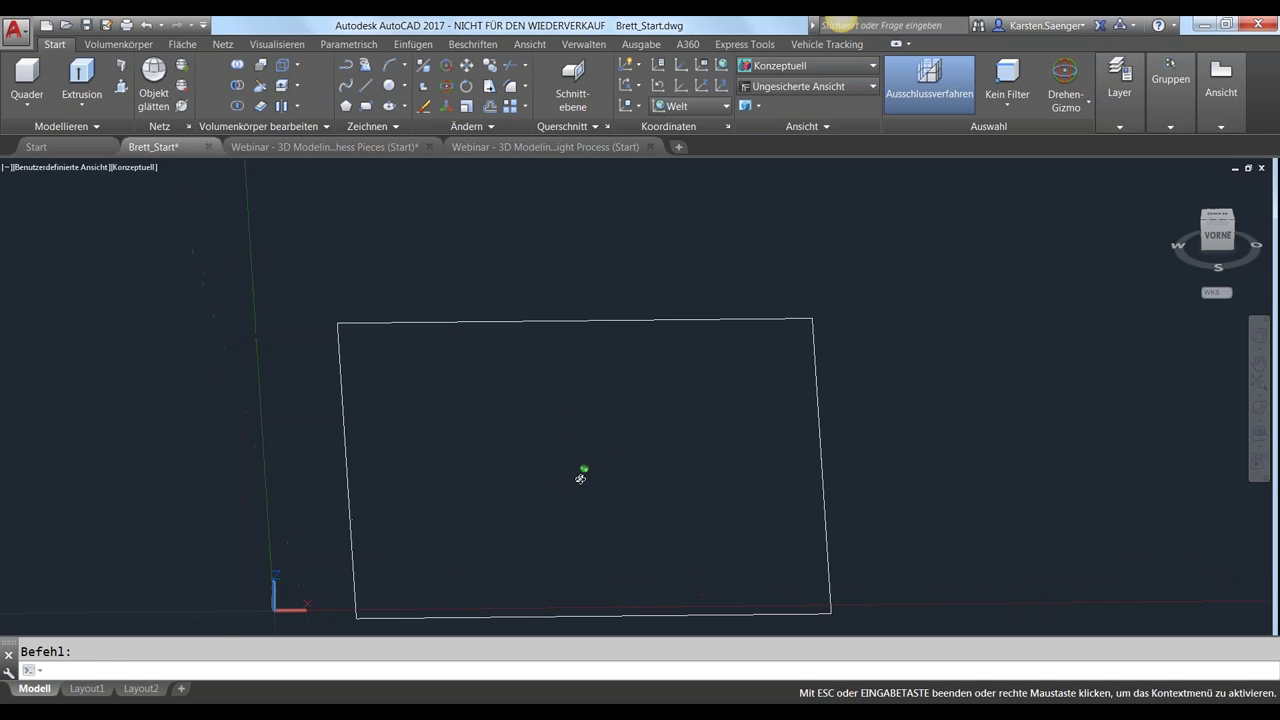
pyautogui.scroll(3, 666, 423)
# Pan and orbit around the rectangle's top-right corner to look straight down from the top
pyautogui.moveTo(660, 421); pyautogui.dragTo(368, 471, button='middle')
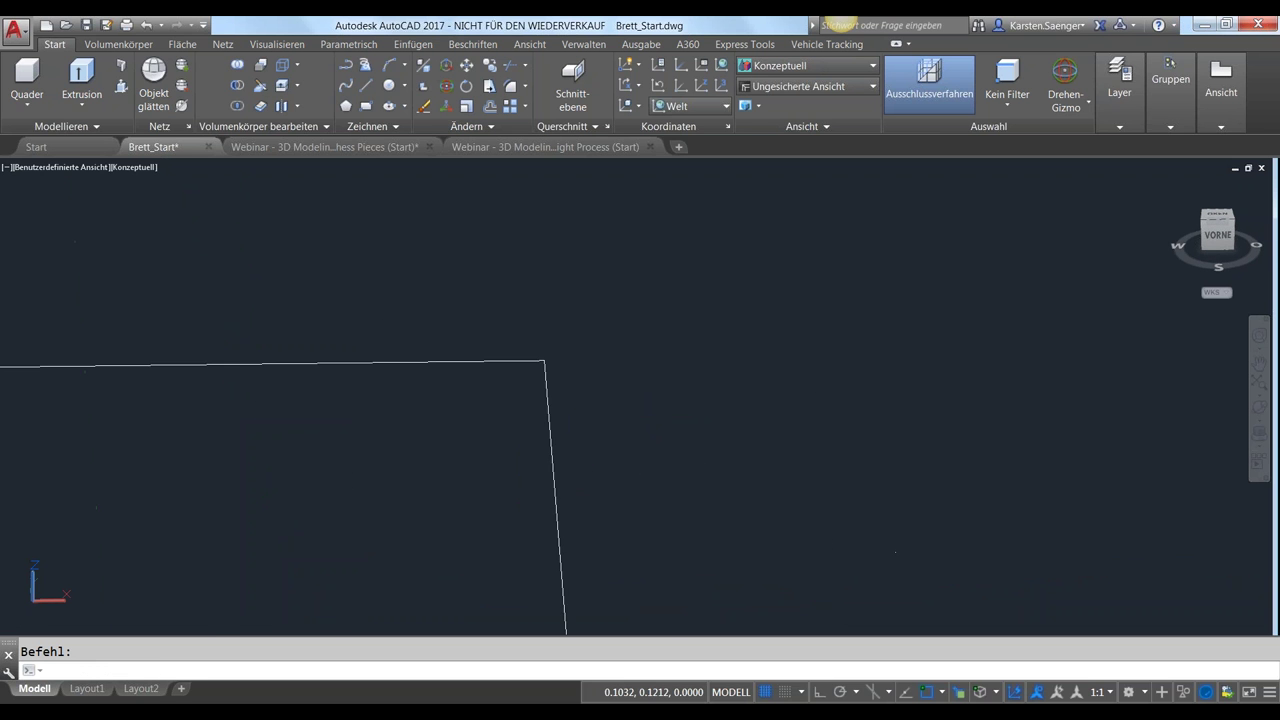
pyautogui.keyDown('shift'); pyautogui.moveTo(581, 327); pyautogui.dragTo(581, 327, button='middle'); pyautogui.keyUp('shift')
pyautogui.moveTo(502, 456)
pyautogui.keyDown('shift'); pyautogui.mouseDown(button='middle')
pyautogui.moveTo(514, 434)
pyautogui.moveTo(497, 497)
pyautogui.moveTo(500, 466)
pyautogui.mouseUp(button='middle'); pyautogui.keyUp('shift')
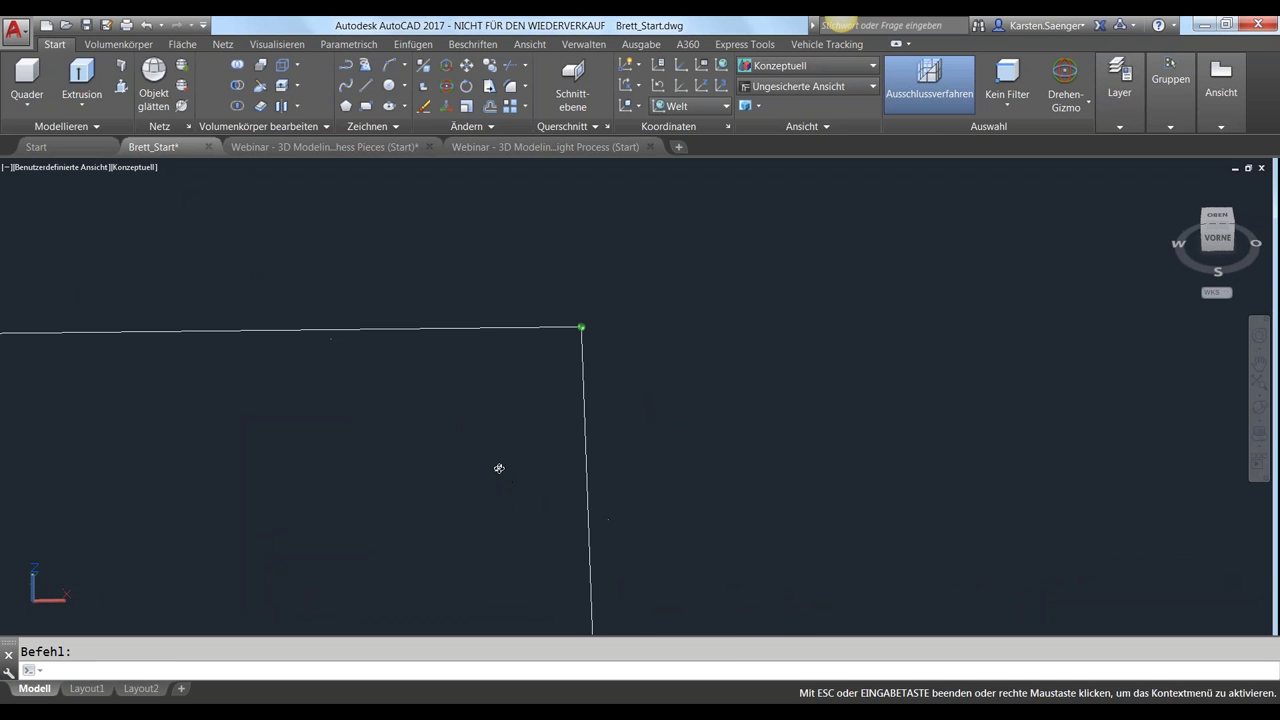
pyautogui.moveTo(571, 591); pyautogui.dragTo(583, 566, button='middle')
pyautogui.moveTo(582, 566); pyautogui.dragTo(586, 486)
pyautogui.press('Escape')
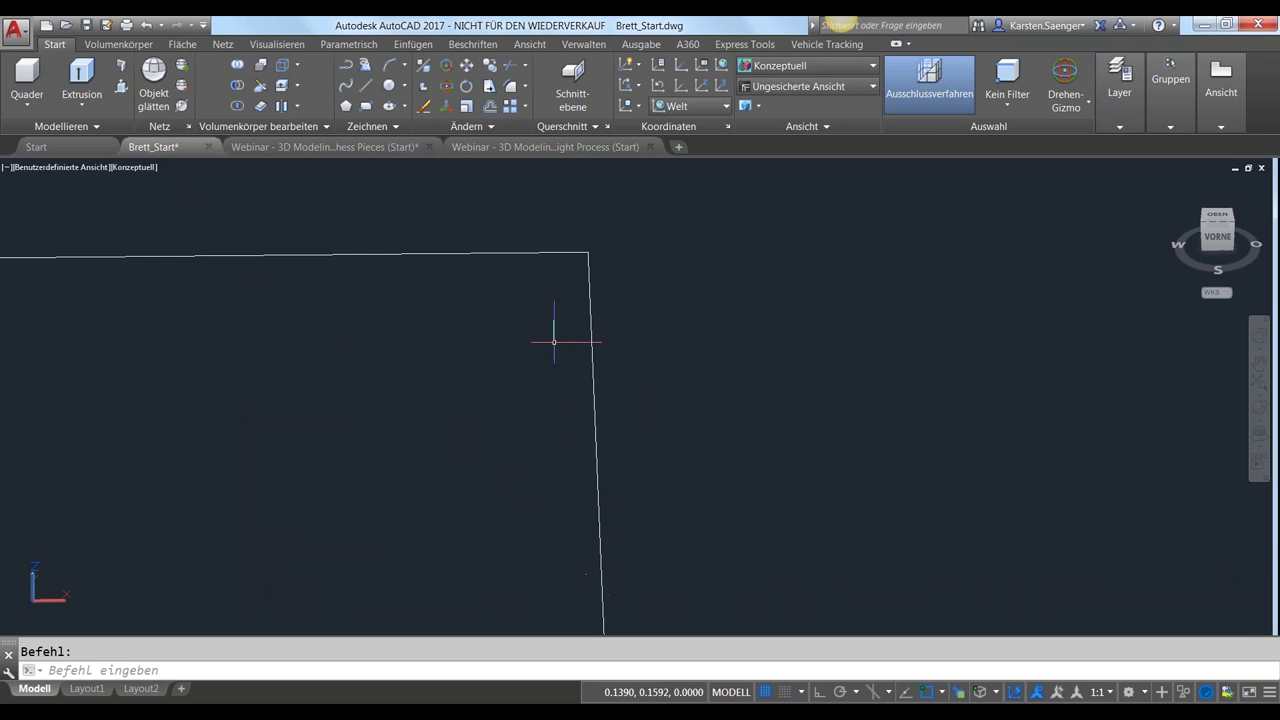
pyautogui.keyDown('shift'); pyautogui.moveTo(510, 377); pyautogui.dragTo(454, 328, button='middle'); pyautogui.keyUp('shift')
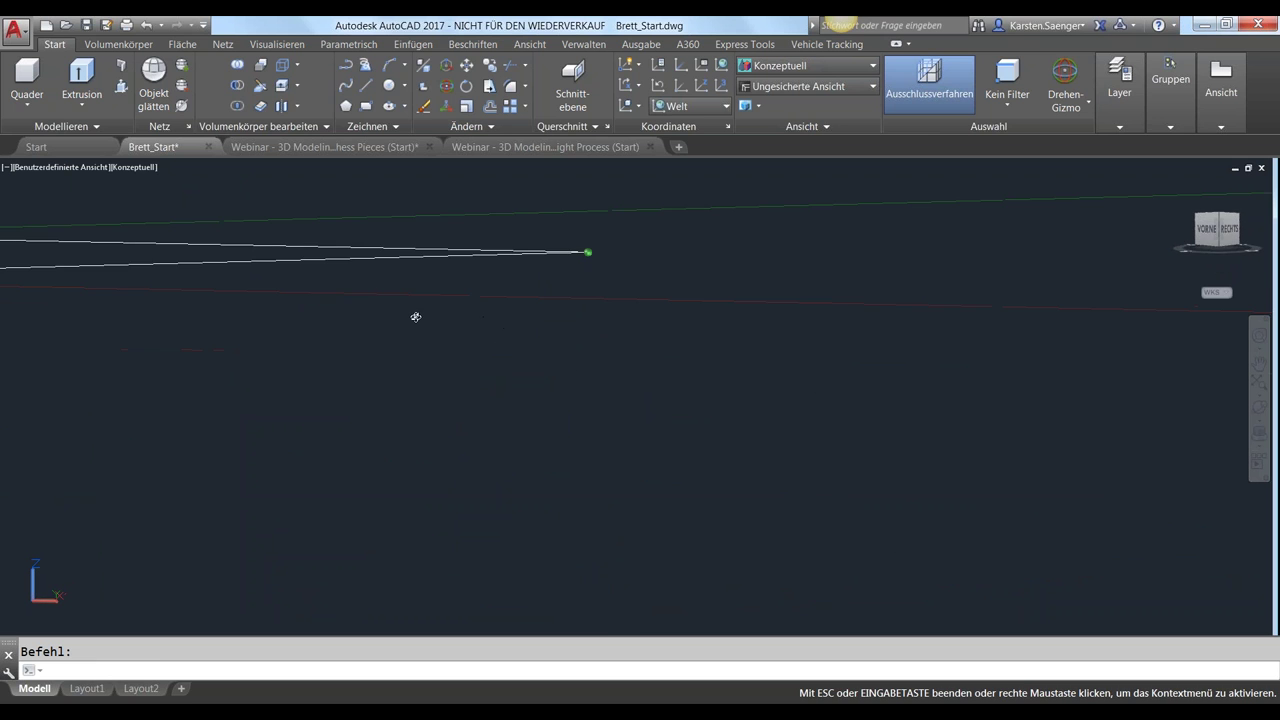
pyautogui.keyDown('shift'); pyautogui.moveTo(454, 328); pyautogui.dragTo(506, 423, button='middle'); pyautogui.keyUp('shift')
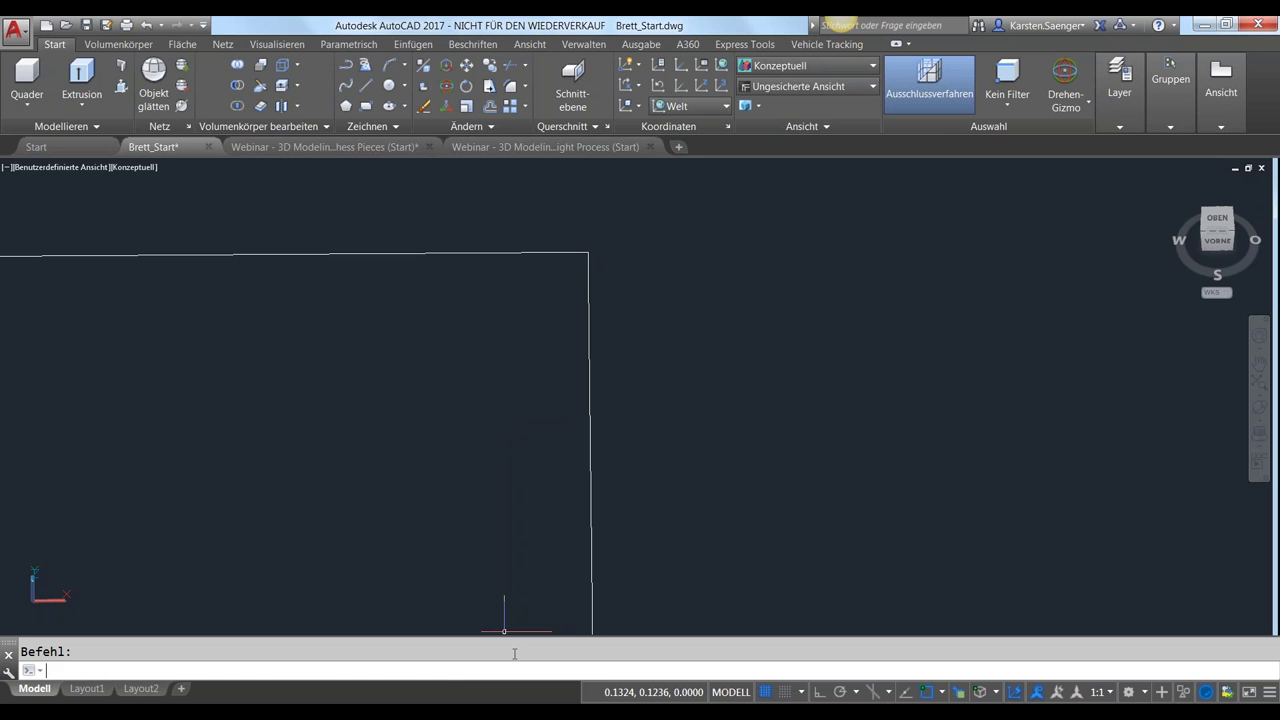
# Recall ORBITAUTOTARGET and set it back to 0
pyautogui.write('RECHTECK')
pyautogui.press('Up')
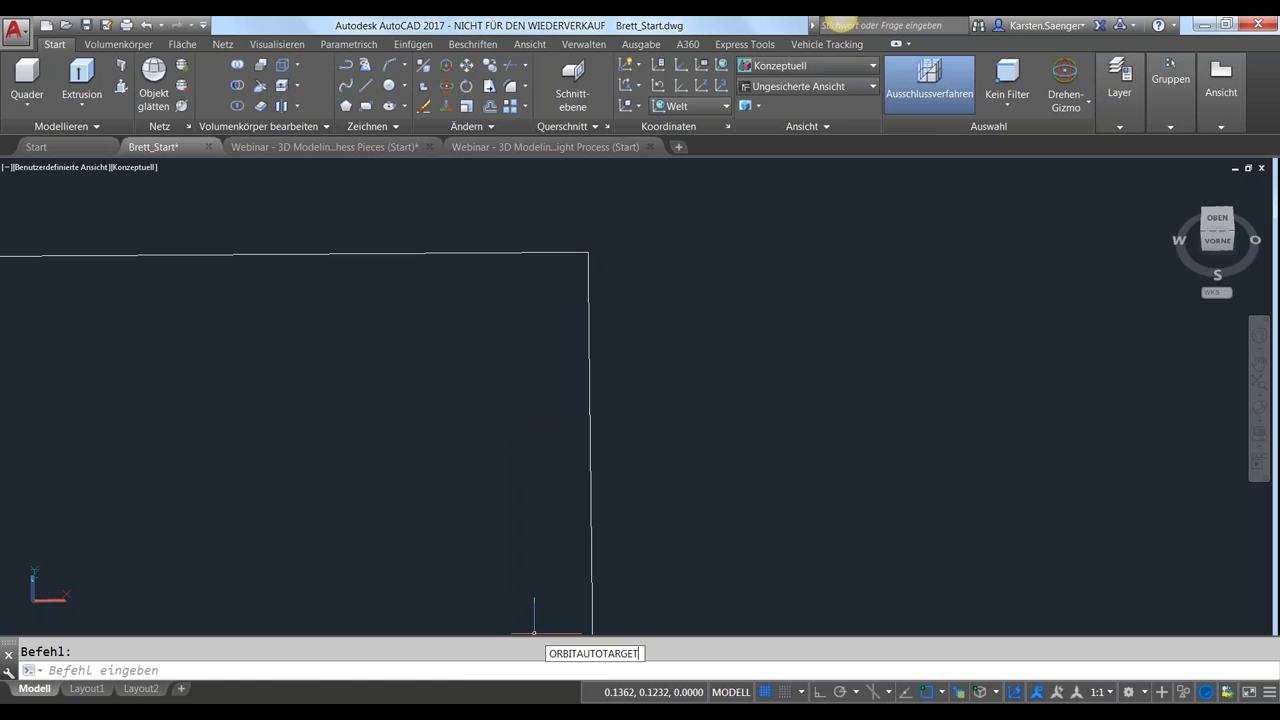
pyautogui.press('Return')
pyautogui.write('0')
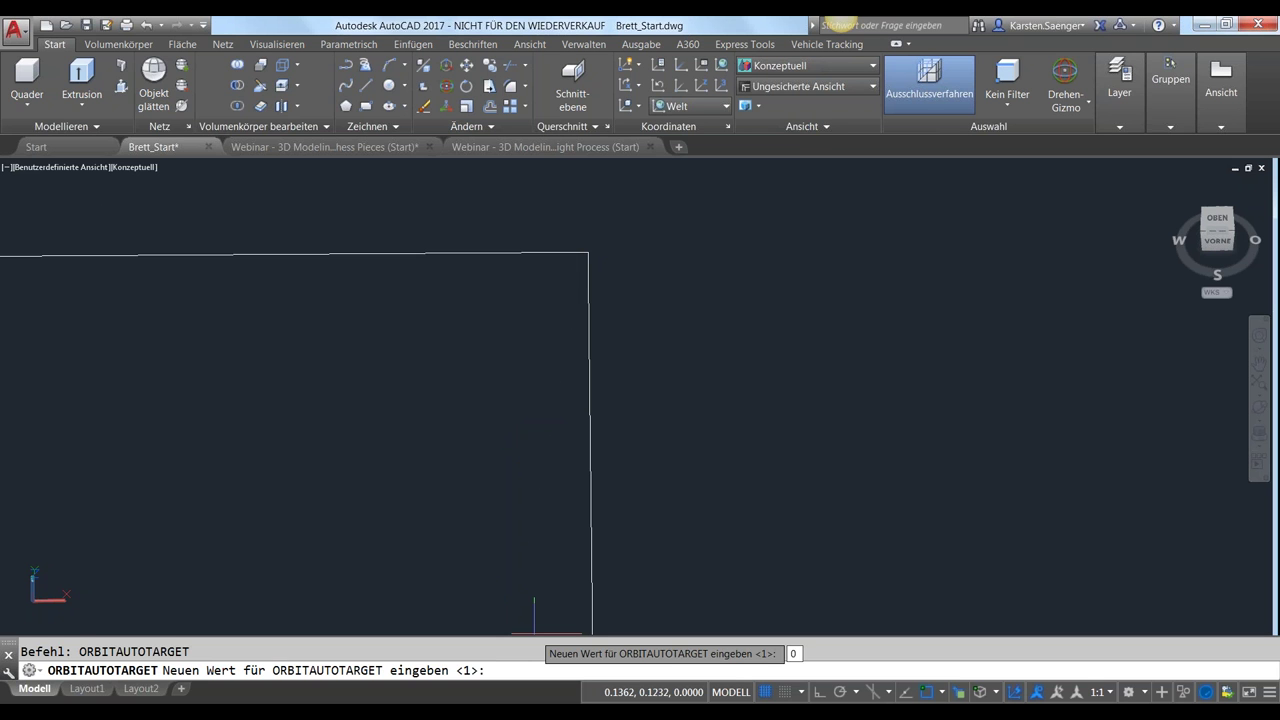
pyautogui.press('Return')
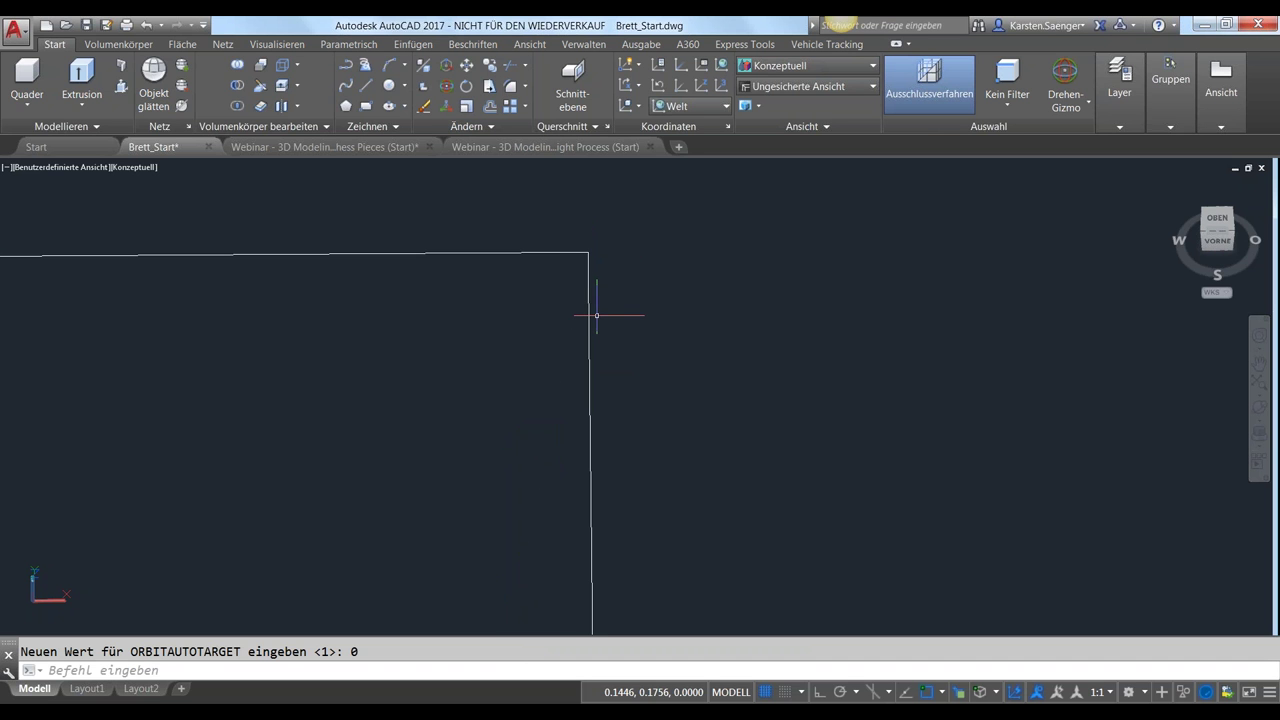
# Orbit, pan and zoom out to frame the whole rectangle in 3D, then select it
pyautogui.keyDown('shift'); pyautogui.moveTo(1039, 399); pyautogui.dragTo(1056, 410, button='middle'); pyautogui.keyUp('shift')
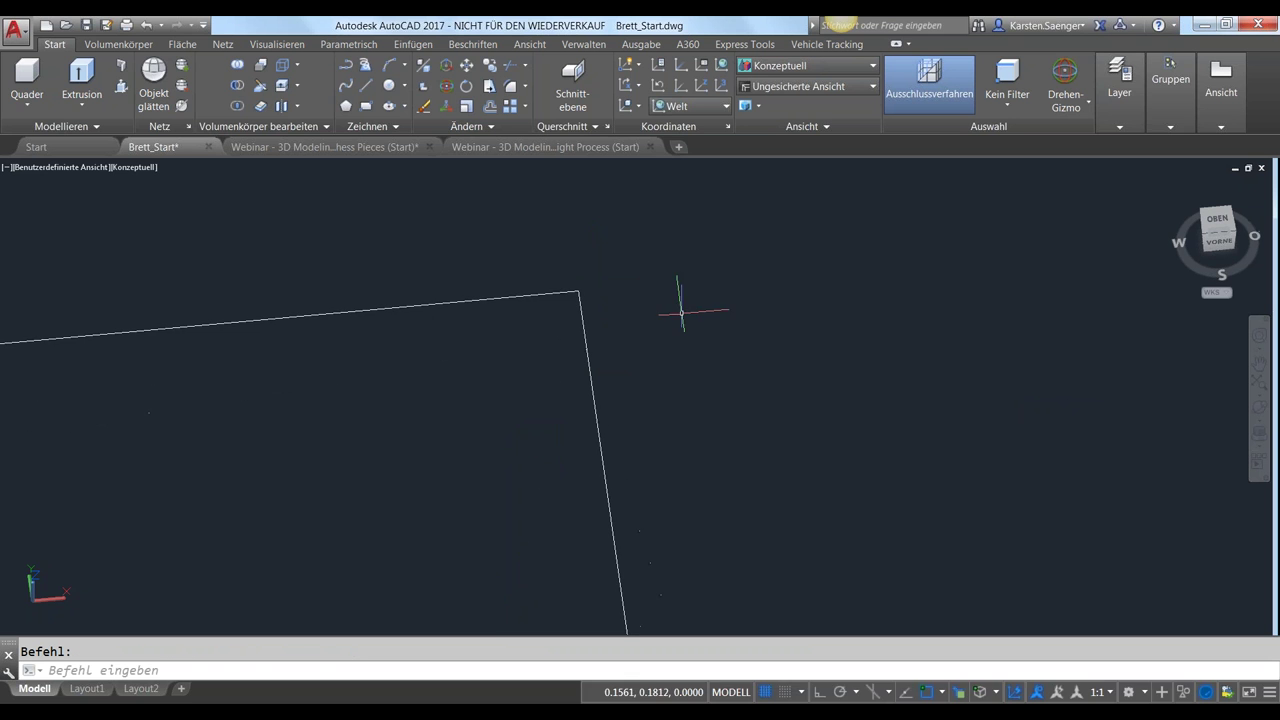
pyautogui.moveTo(569, 291)
pyautogui.keyDown('shift'); pyautogui.mouseDown(button='middle')
pyautogui.moveTo(592, 273)
pyautogui.moveTo(571, 286)
pyautogui.mouseUp(button='middle'); pyautogui.keyUp('shift')
pyautogui.moveTo(301, 484); pyautogui.dragTo(437, 354, button='middle')
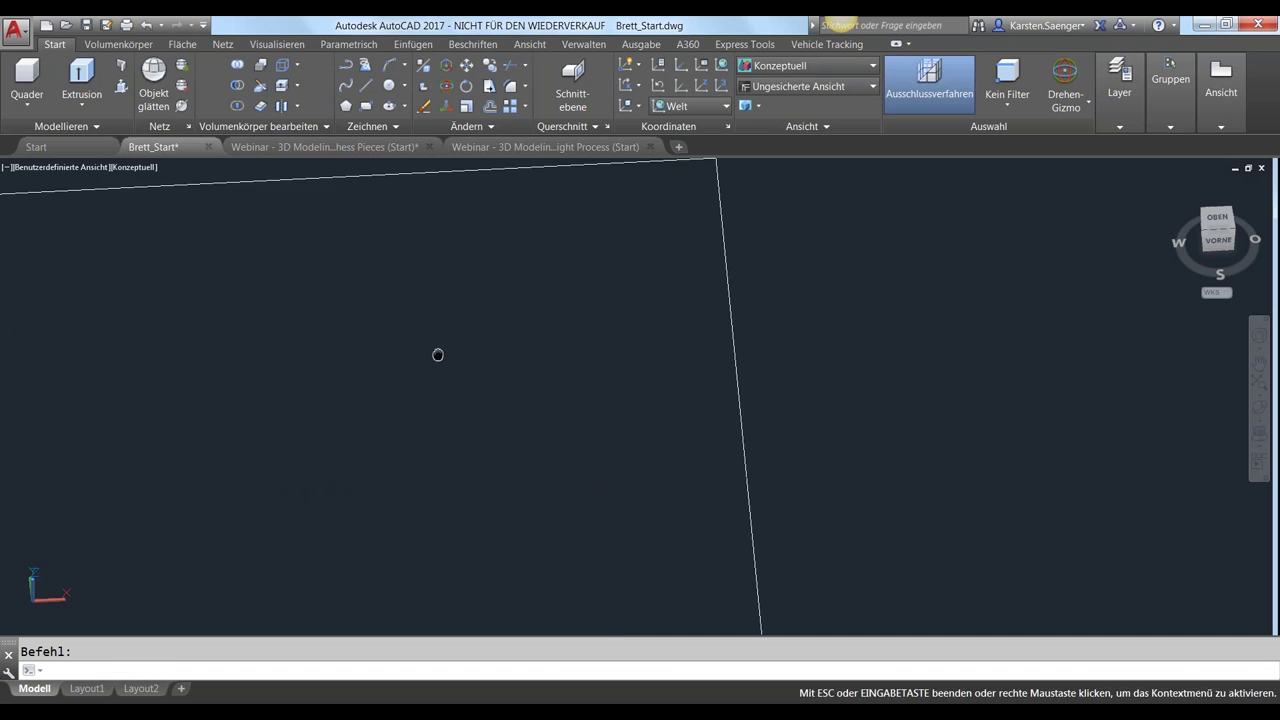
pyautogui.scroll(-3, 437, 354)
pyautogui.scroll(-2, 457, 457)
pyautogui.moveTo(457, 457); pyautogui.dragTo(500, 391, button='middle')
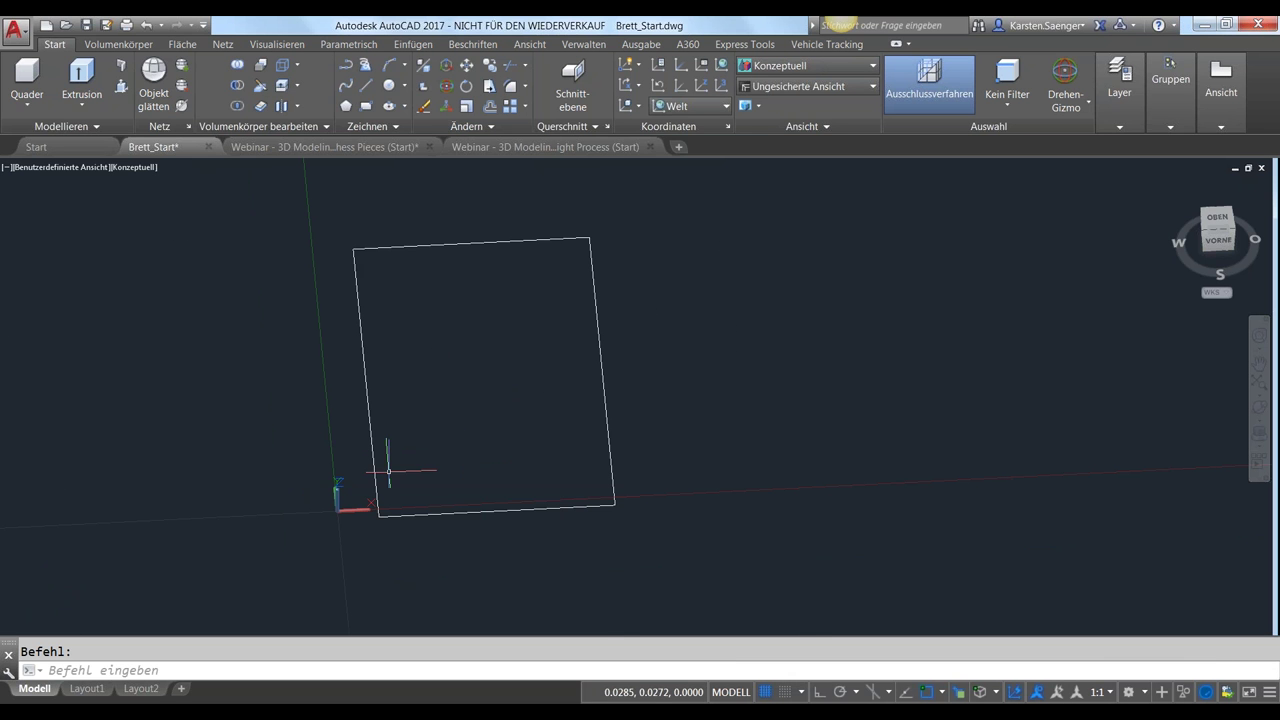
pyautogui.keyDown('shift'); pyautogui.moveTo(378, 521); pyautogui.dragTo(430, 530, button='middle'); pyautogui.keyUp('shift')
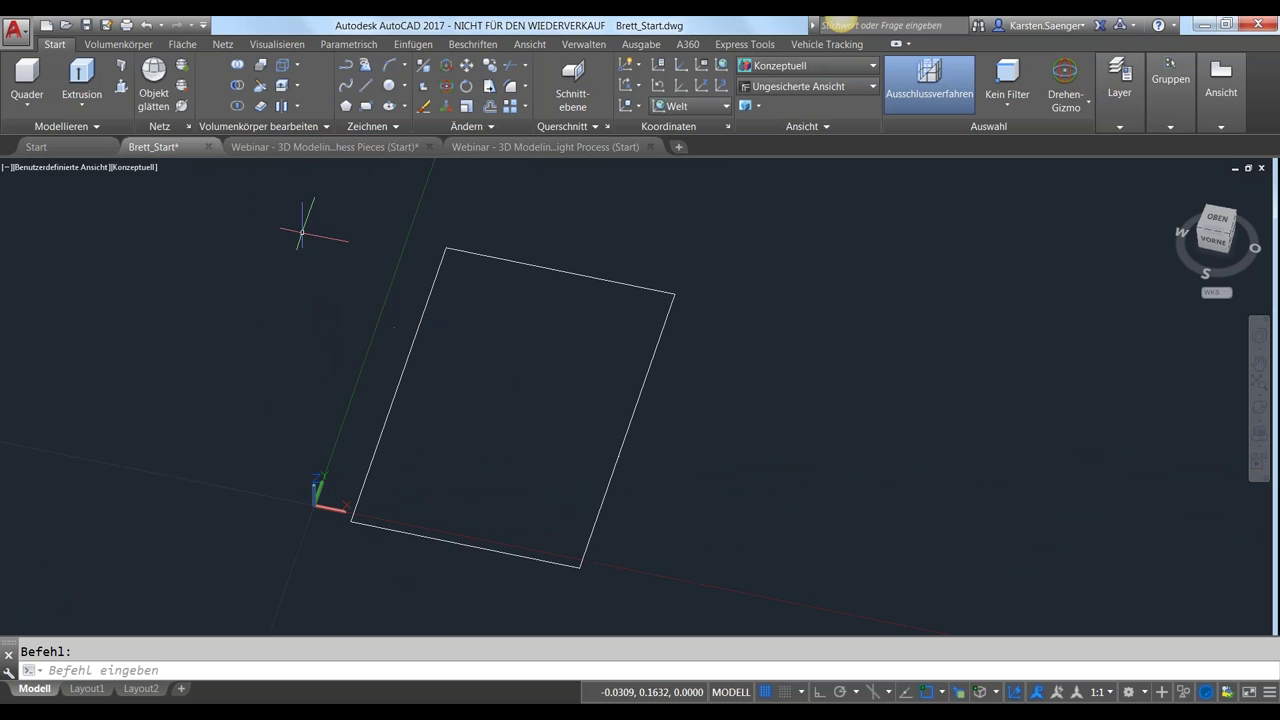
pyautogui.click(425, 310)
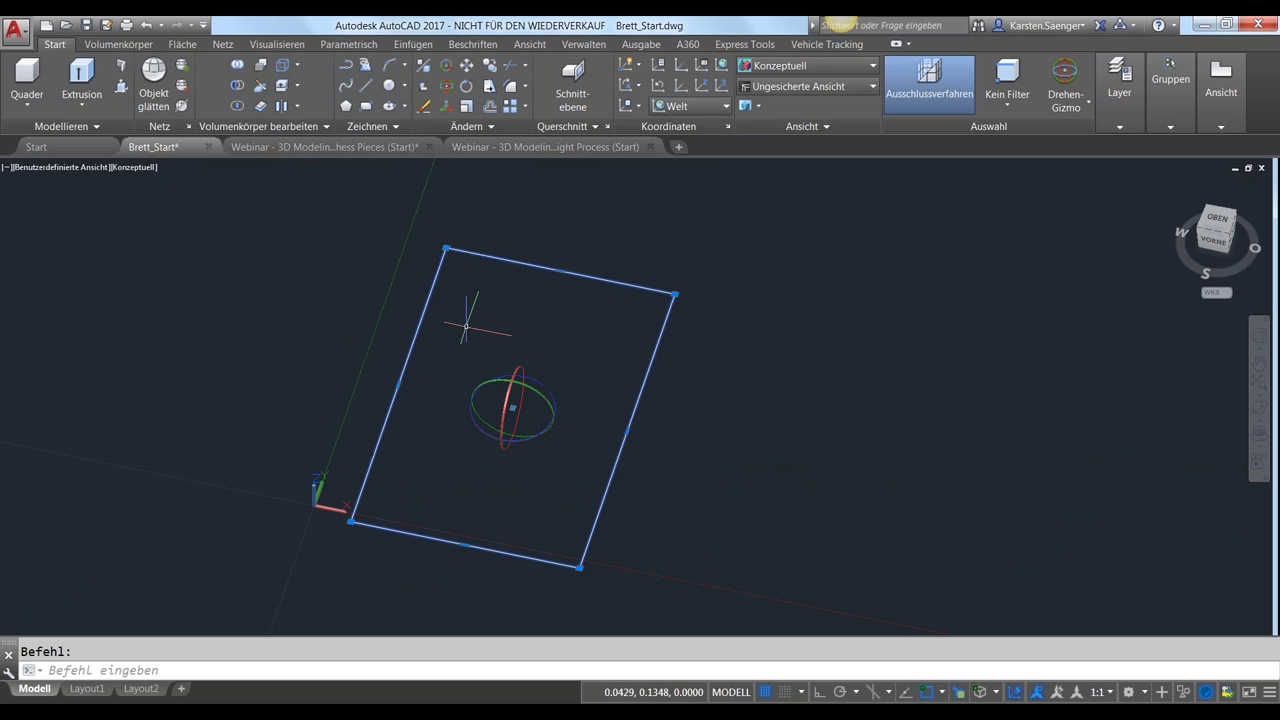
# Delete the selected rectangle and shift the view up slightly
pyautogui.press('Delete')
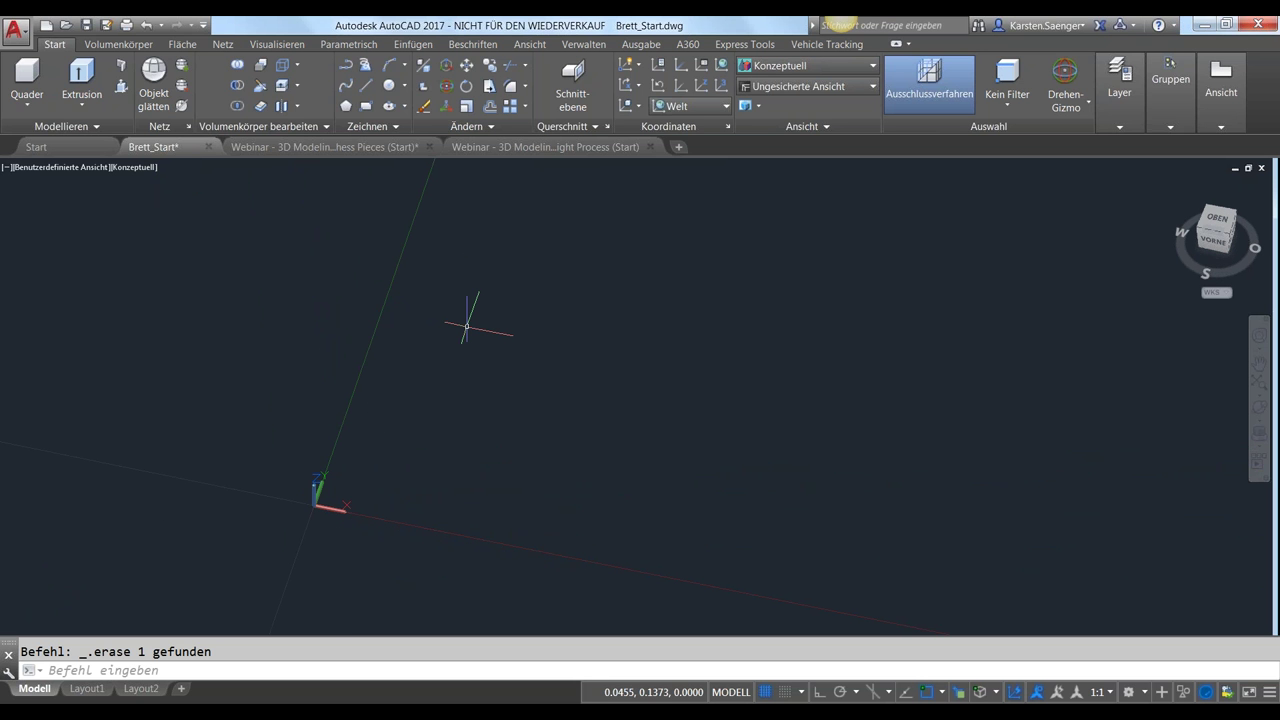
pyautogui.scroll(-2, 500, 360)
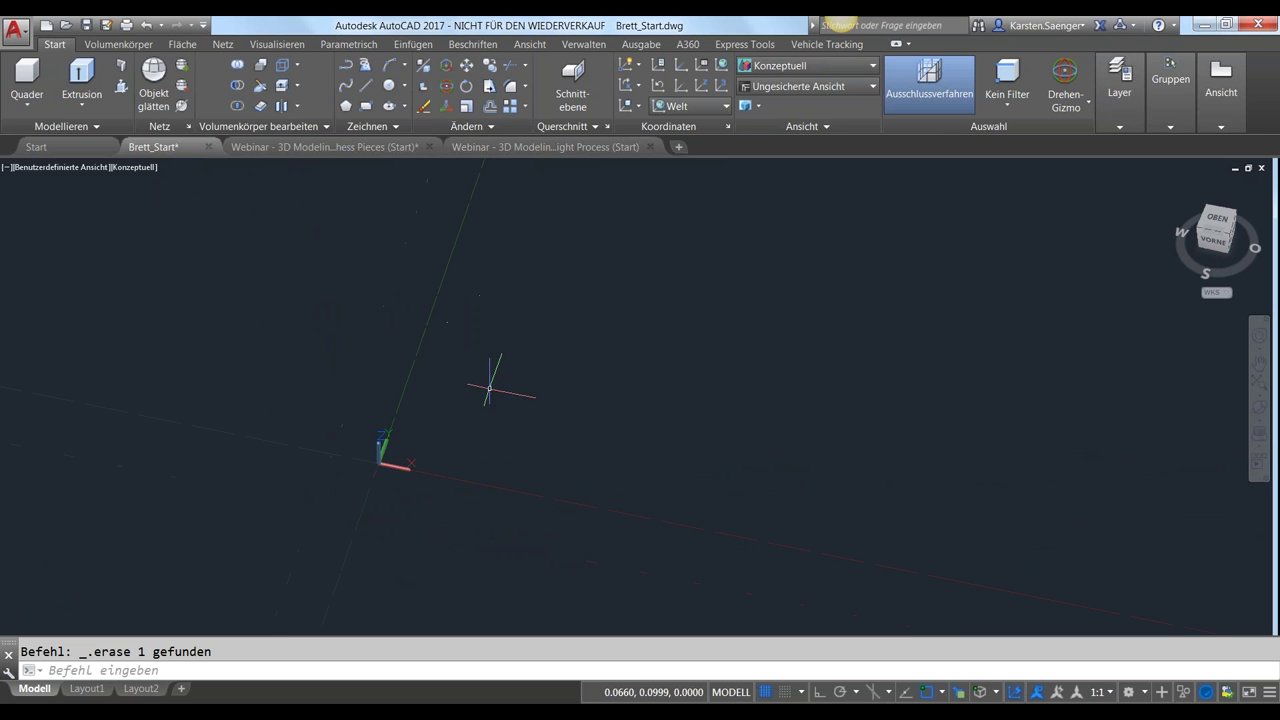
pyautogui.moveTo(502, 400); pyautogui.dragTo(503, 368, button='middle')
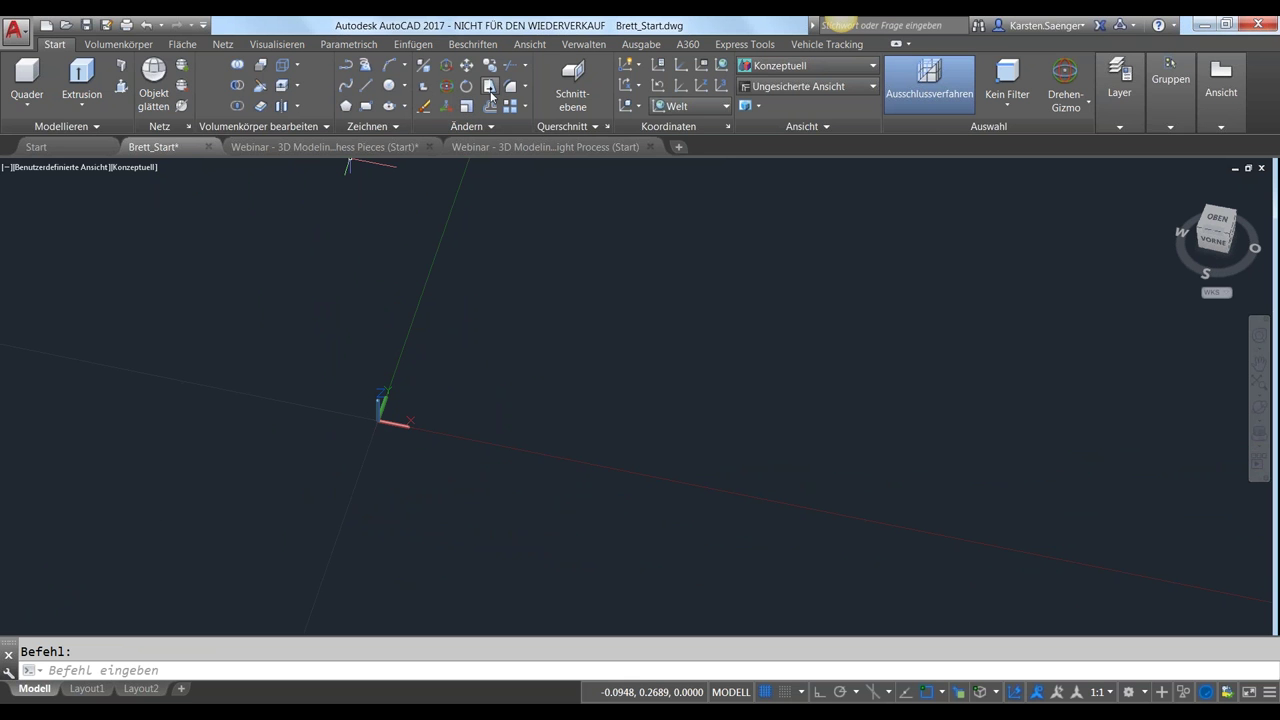
# Draw a mistaken tiny rectangle, then window-select and delete it
pyautogui.click(362, 108)
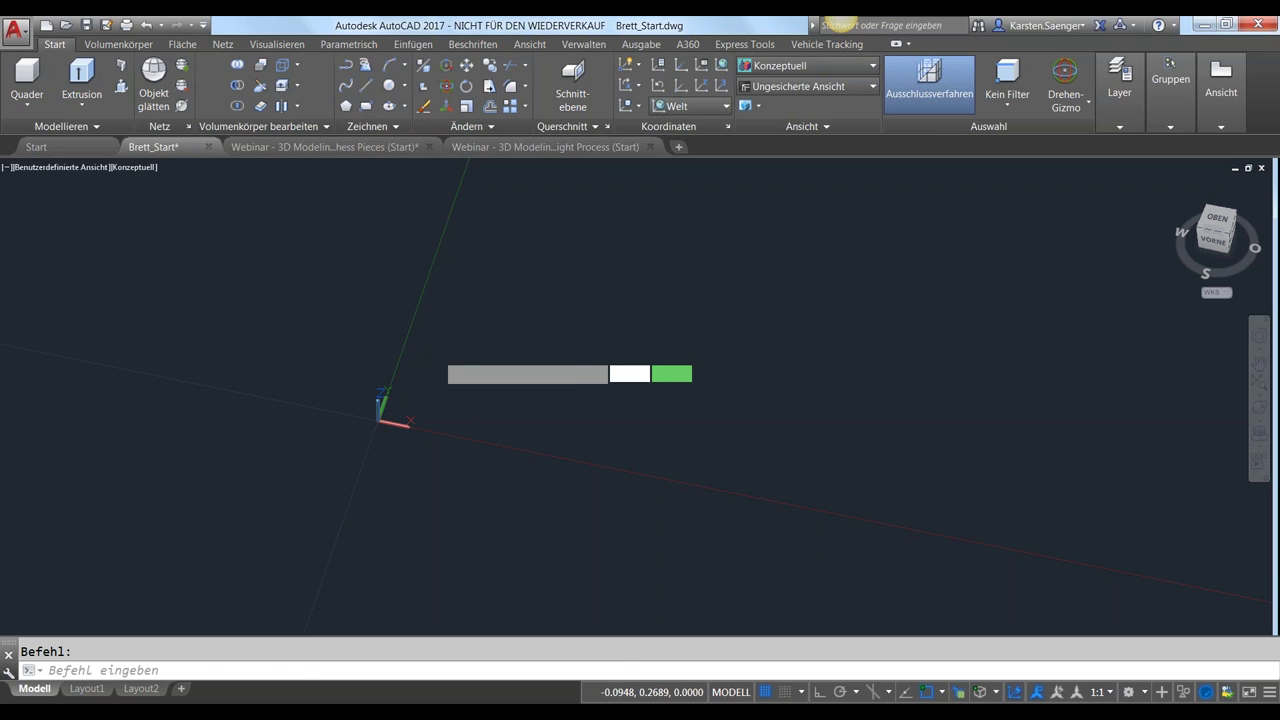
pyautogui.click(435, 354)
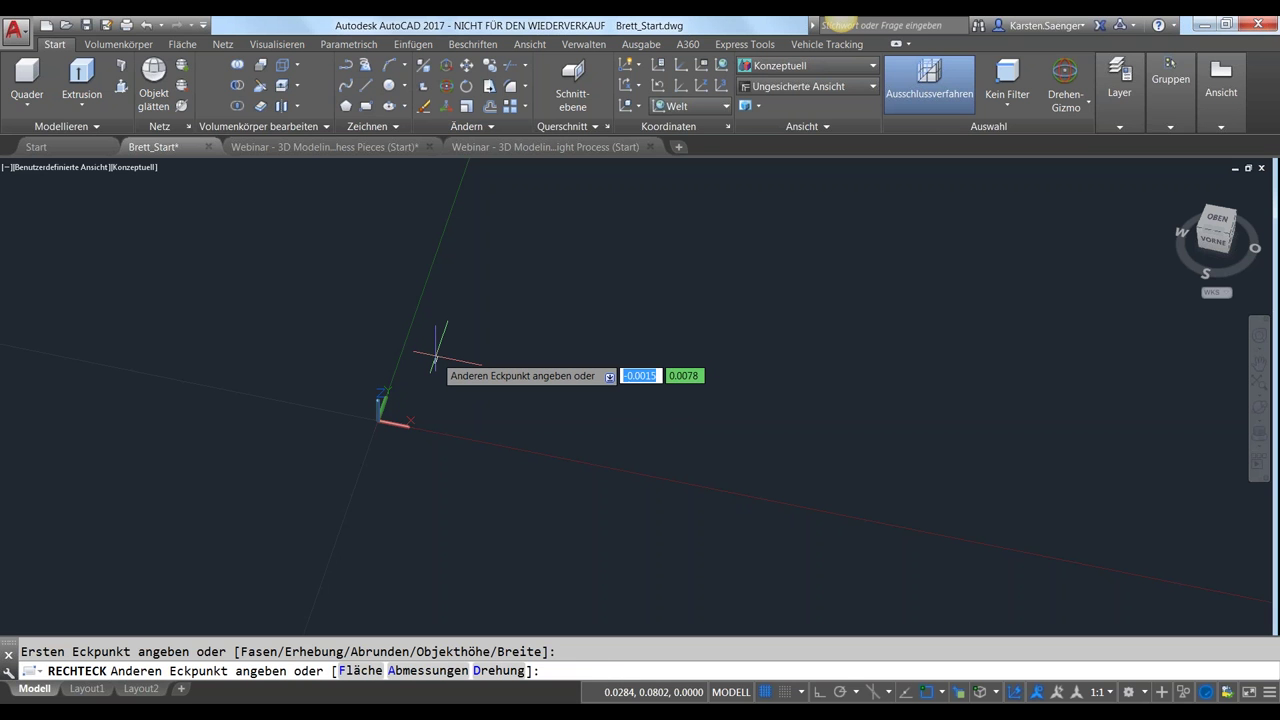
pyautogui.write('0')
pyautogui.press('Tab')
pyautogui.write('0')
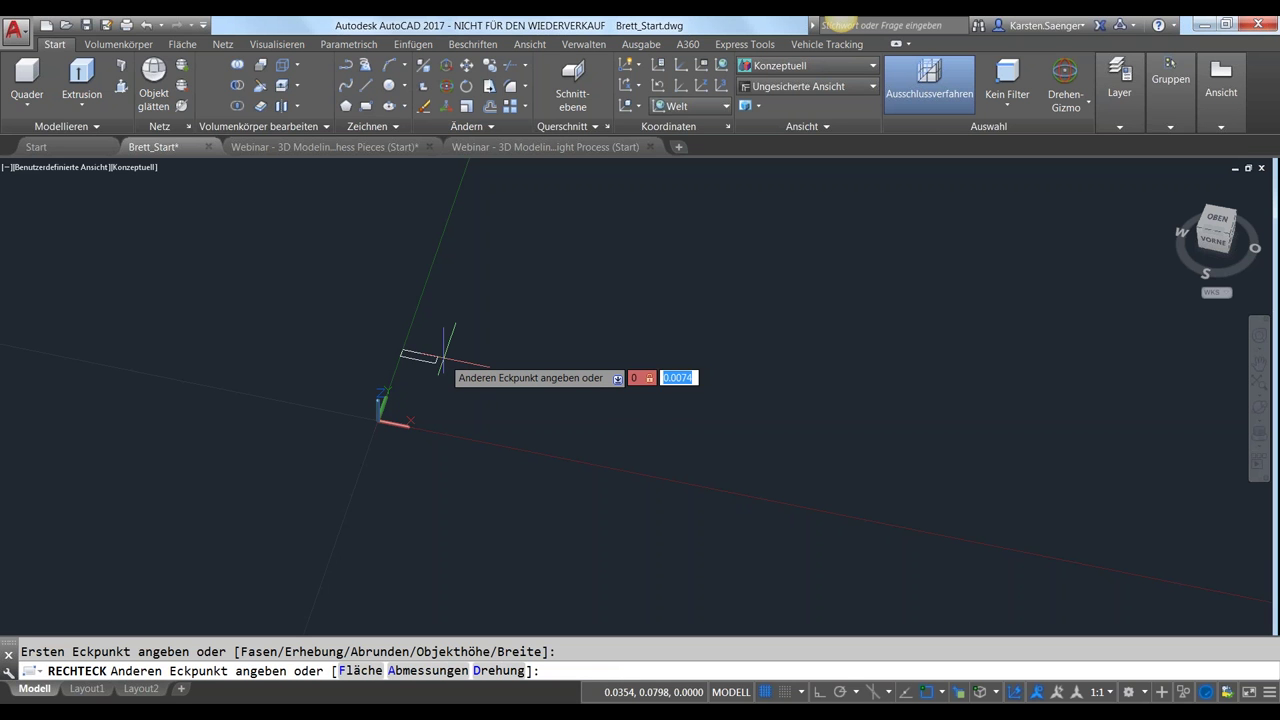
pyautogui.press('Return')
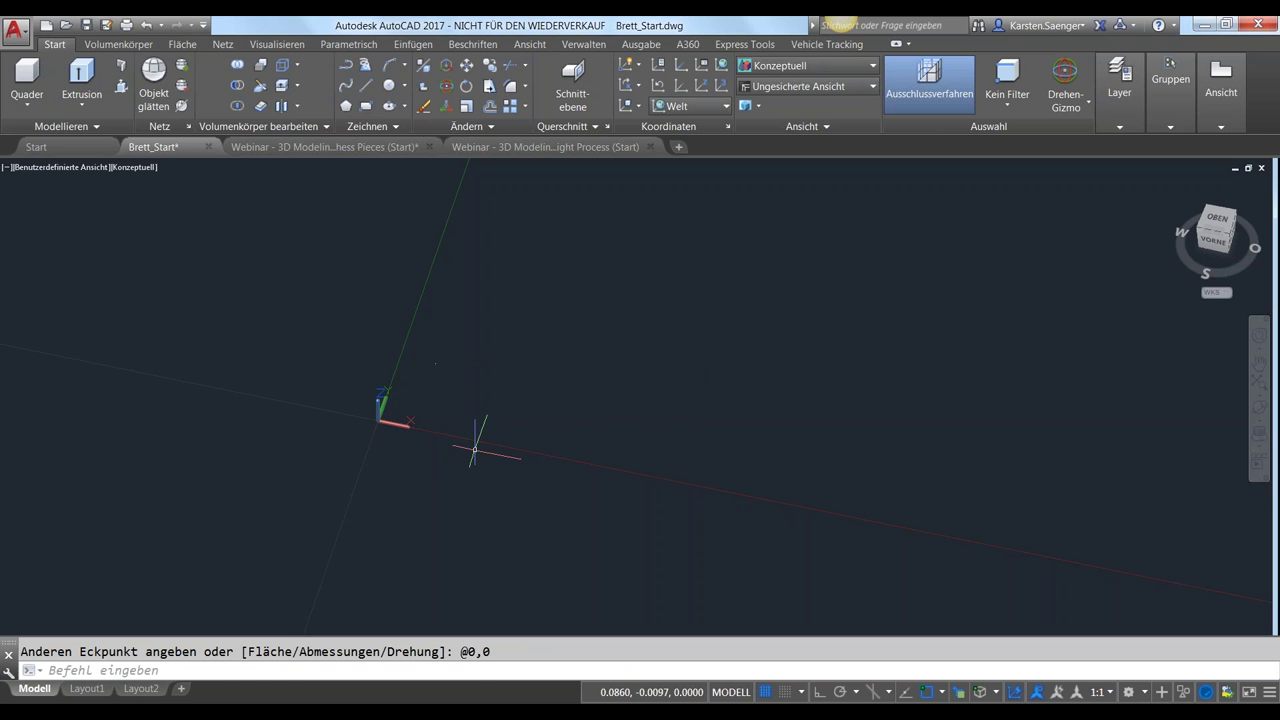
pyautogui.click(517, 381)
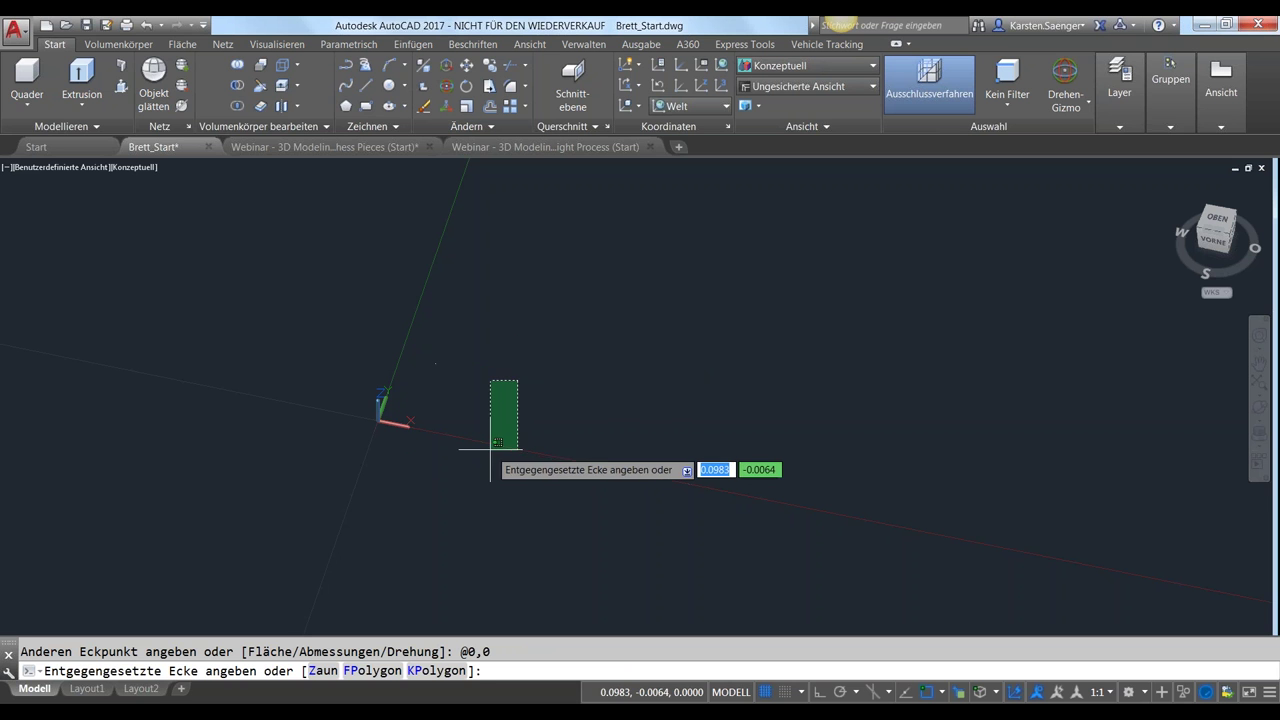
pyautogui.press('Escape')
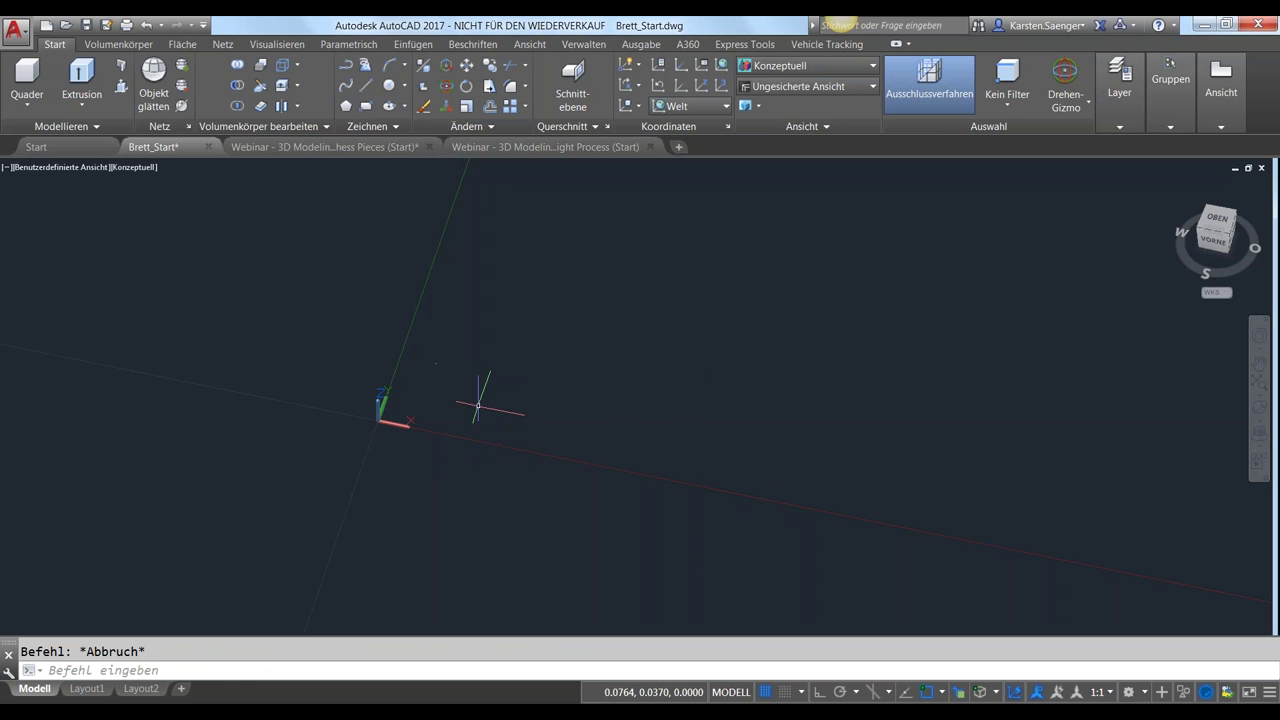
pyautogui.click(486, 406)
pyautogui.click(400, 334)
pyautogui.press('Delete')
pyautogui.write('RECHTECK')
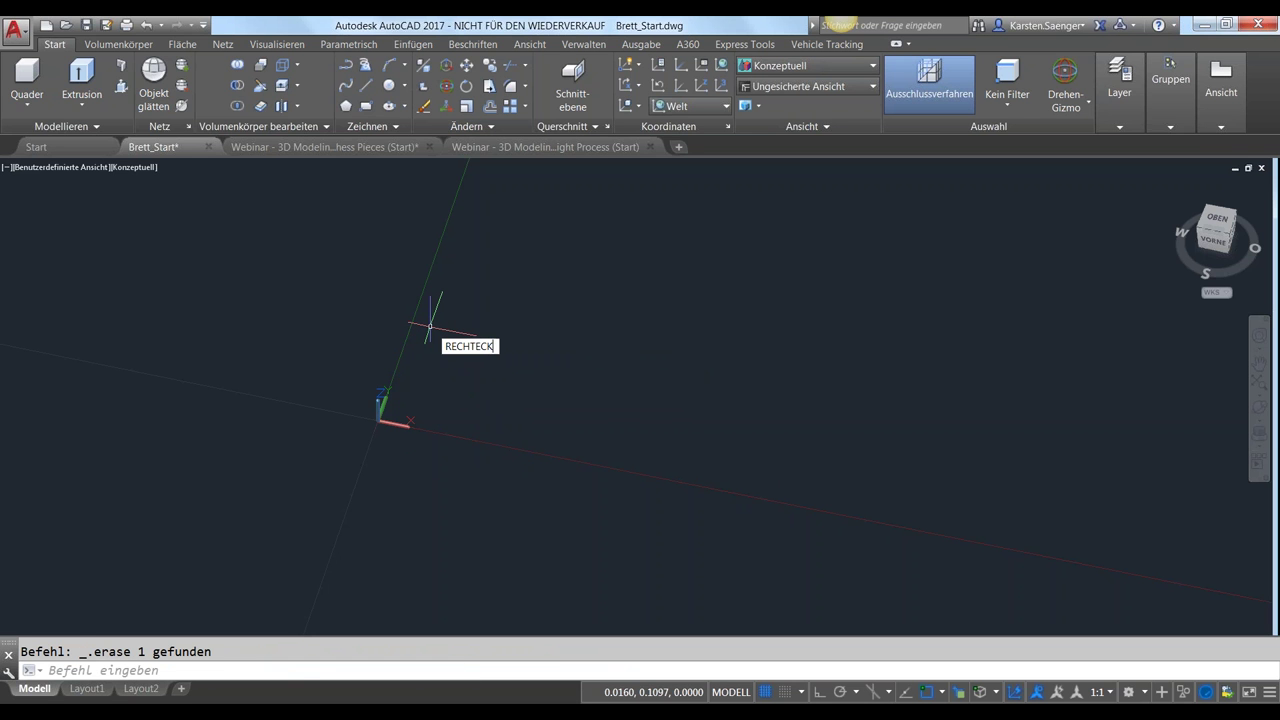
# Draw a rectangle from corner 0,0 to the opposite corner 5,5
pyautogui.press('Return')
pyautogui.write('0')
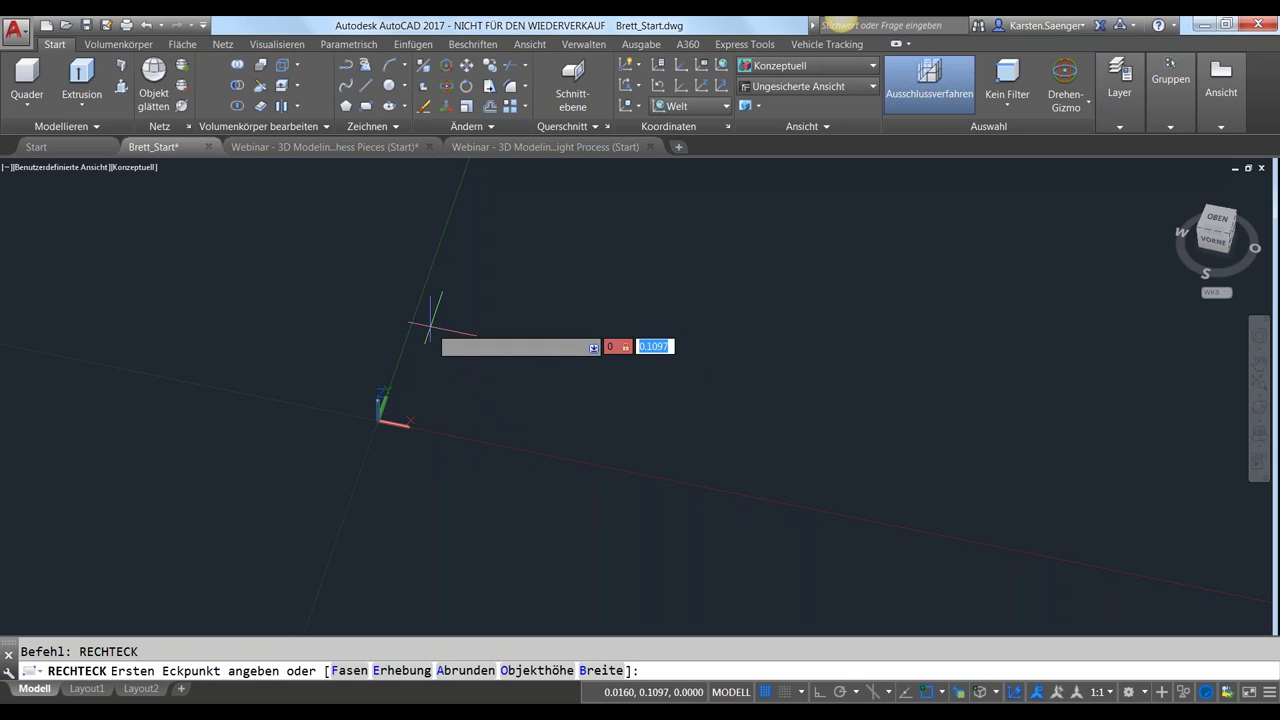
pyautogui.write(',0')
pyautogui.press('Return')
pyautogui.write('5')
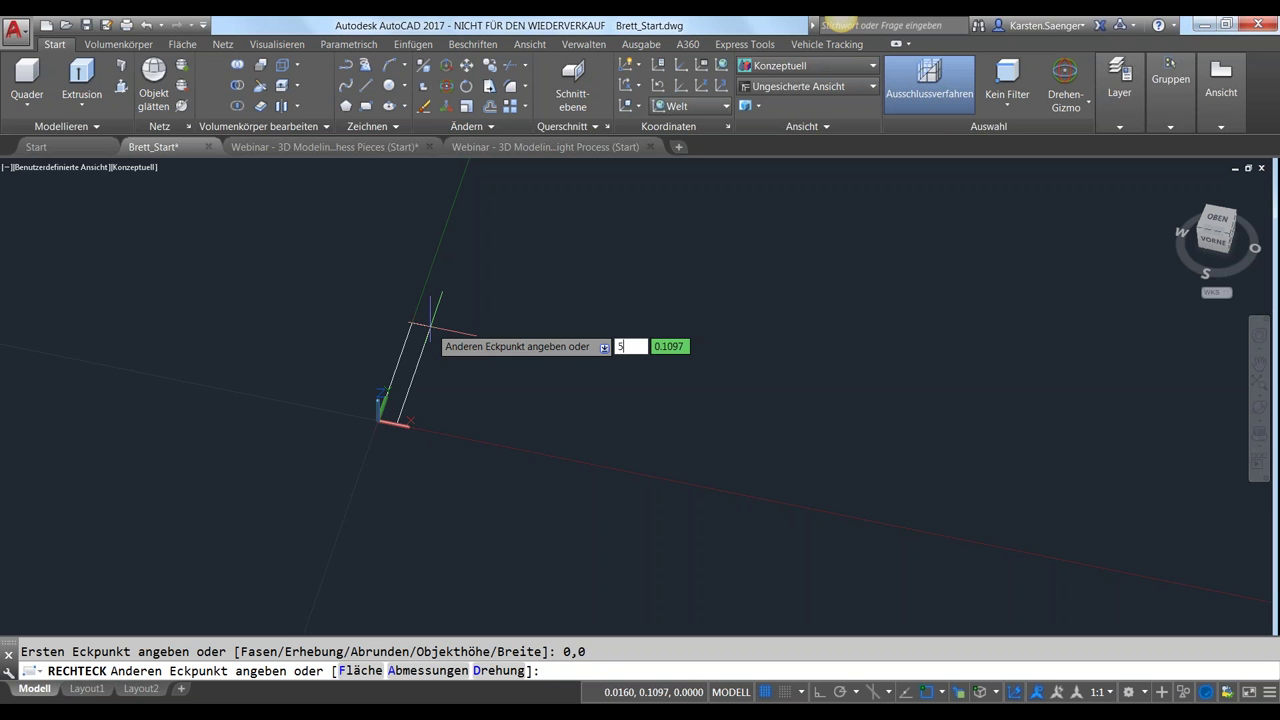
pyautogui.write(',5')
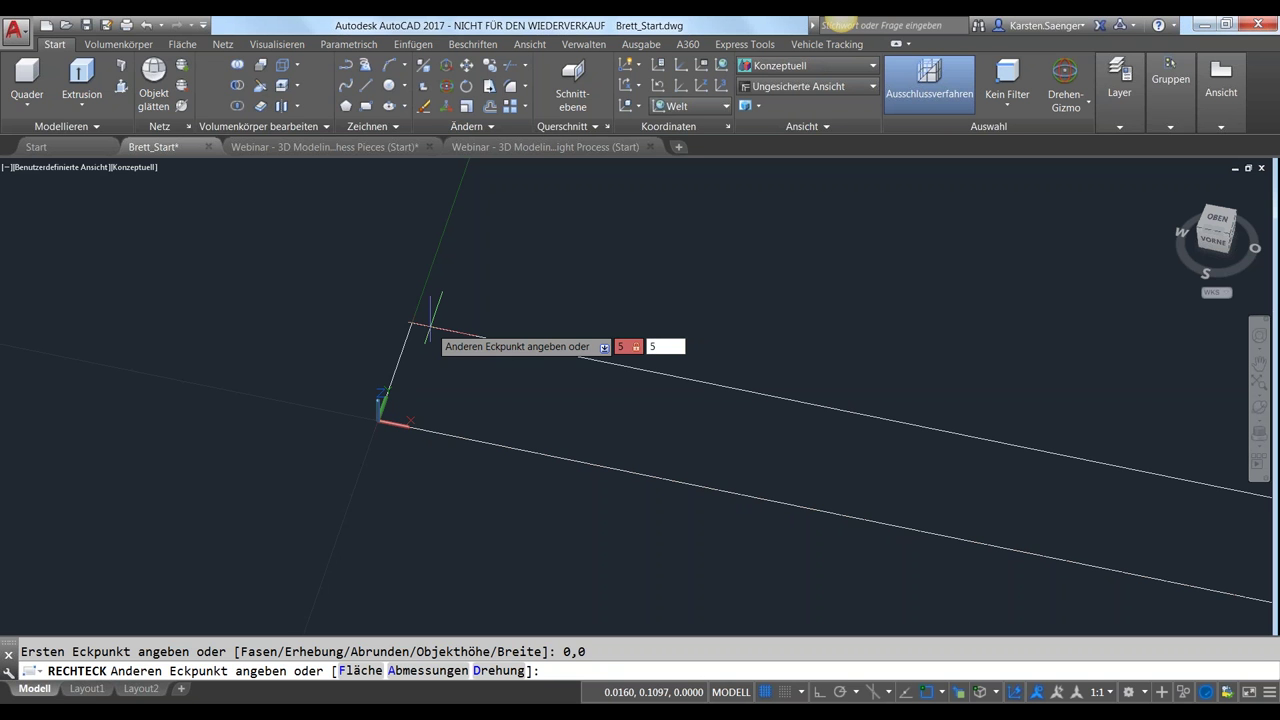
pyautogui.press('BackSpace')
pyautogui.write('5')
pyautogui.press('Return')
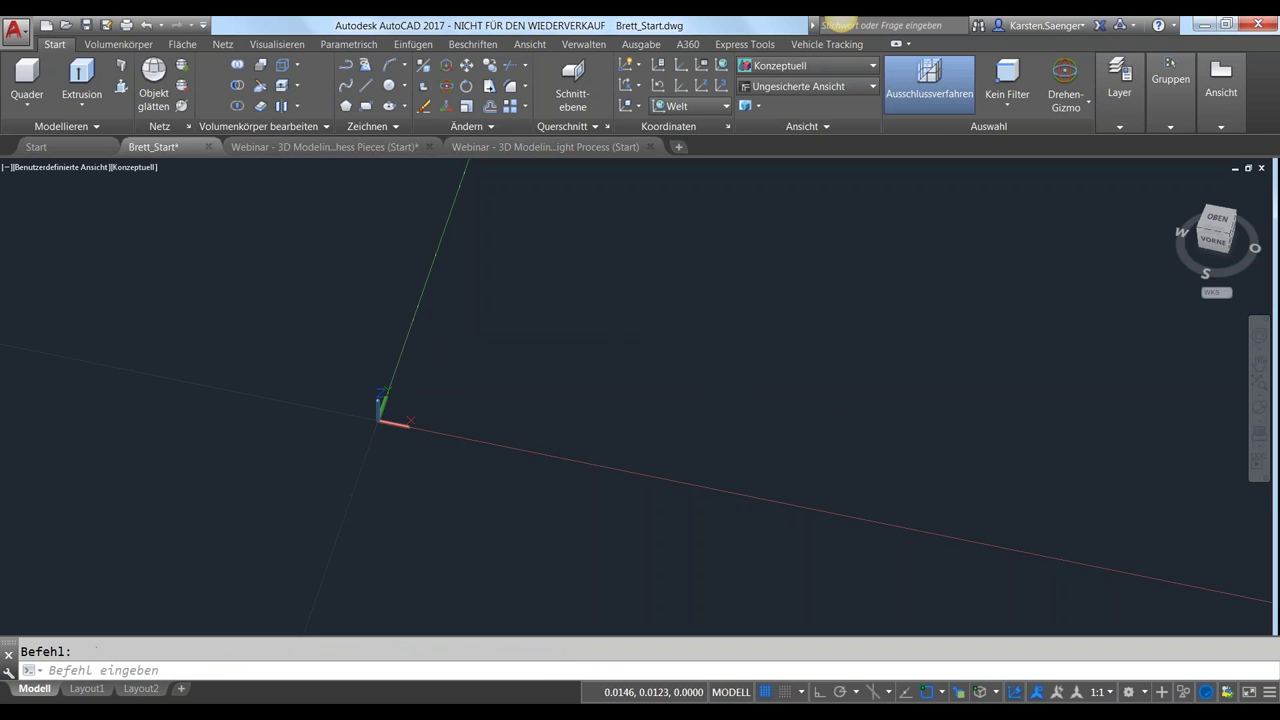
# Zoom to extents, shift the rectangle left and zoom out
pyautogui.middleClick(411, 405)
pyautogui.moveTo(572, 432); pyautogui.dragTo(504, 440, button='middle')
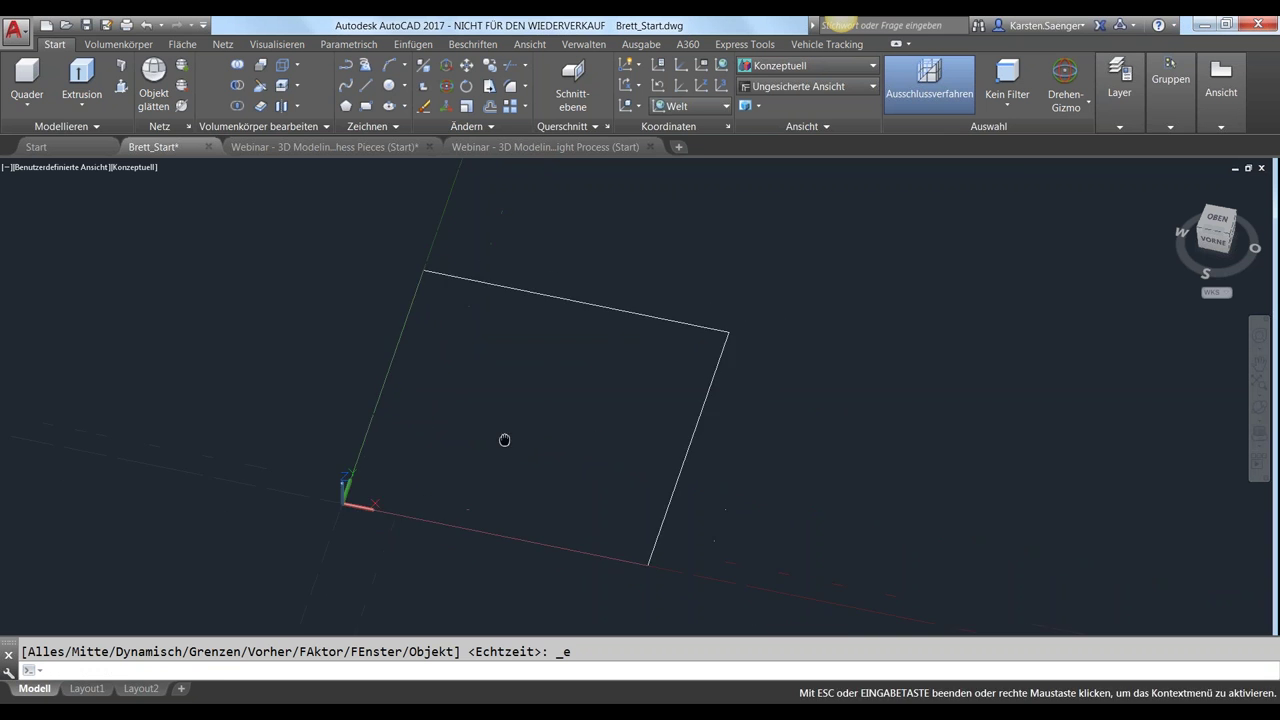
pyautogui.scroll(-2, 350, 460)
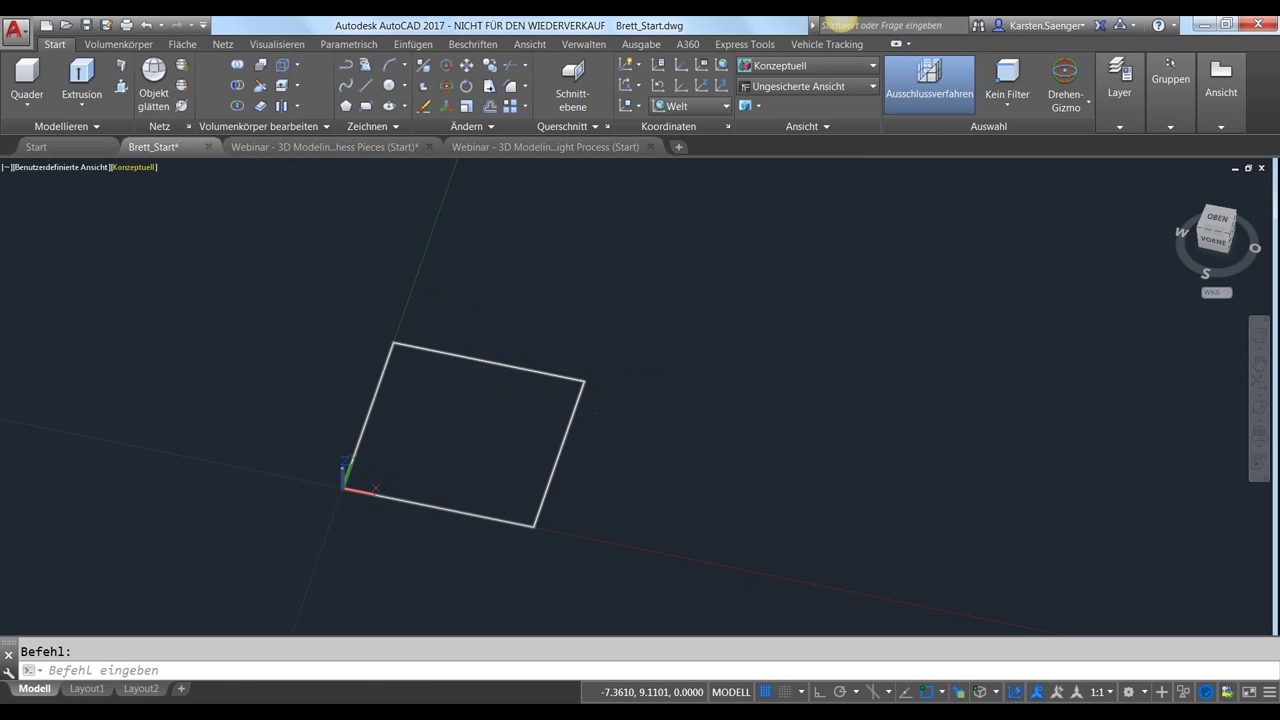
# Extrude the 5×5 rectangle to a height of 2 and orbit to see the box
pyautogui.click(82, 75)
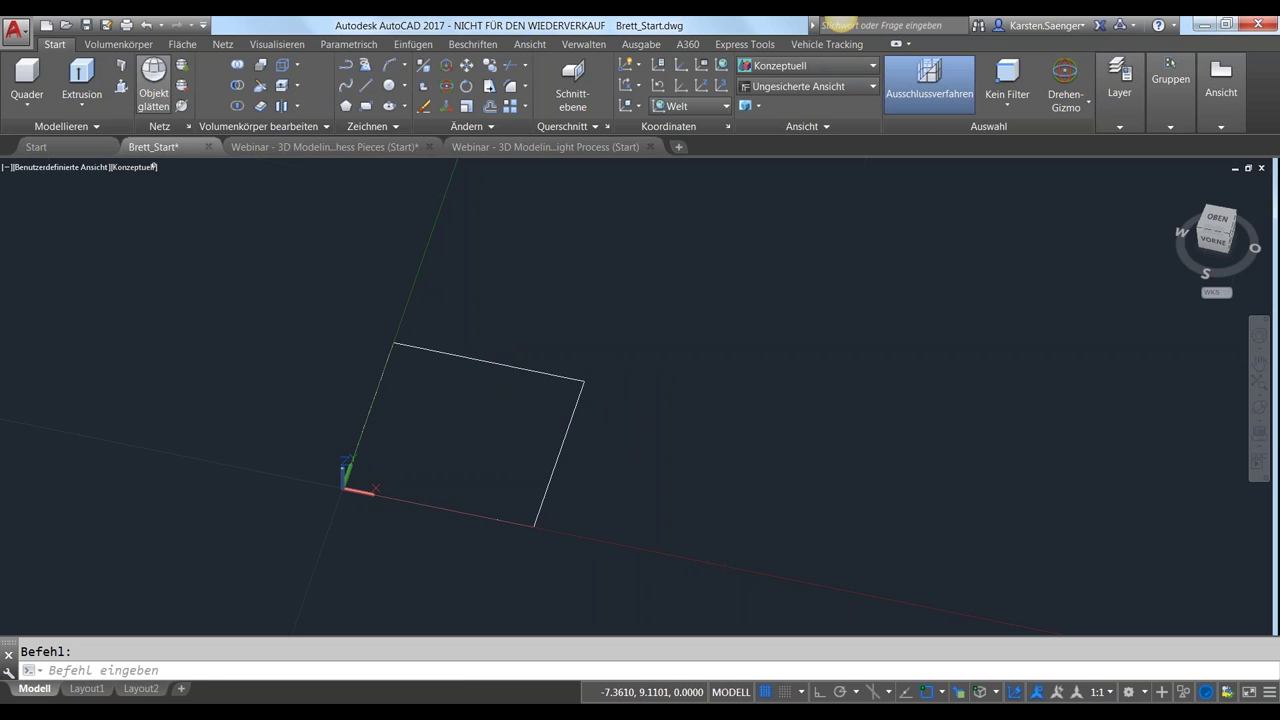
pyautogui.click(568, 376)
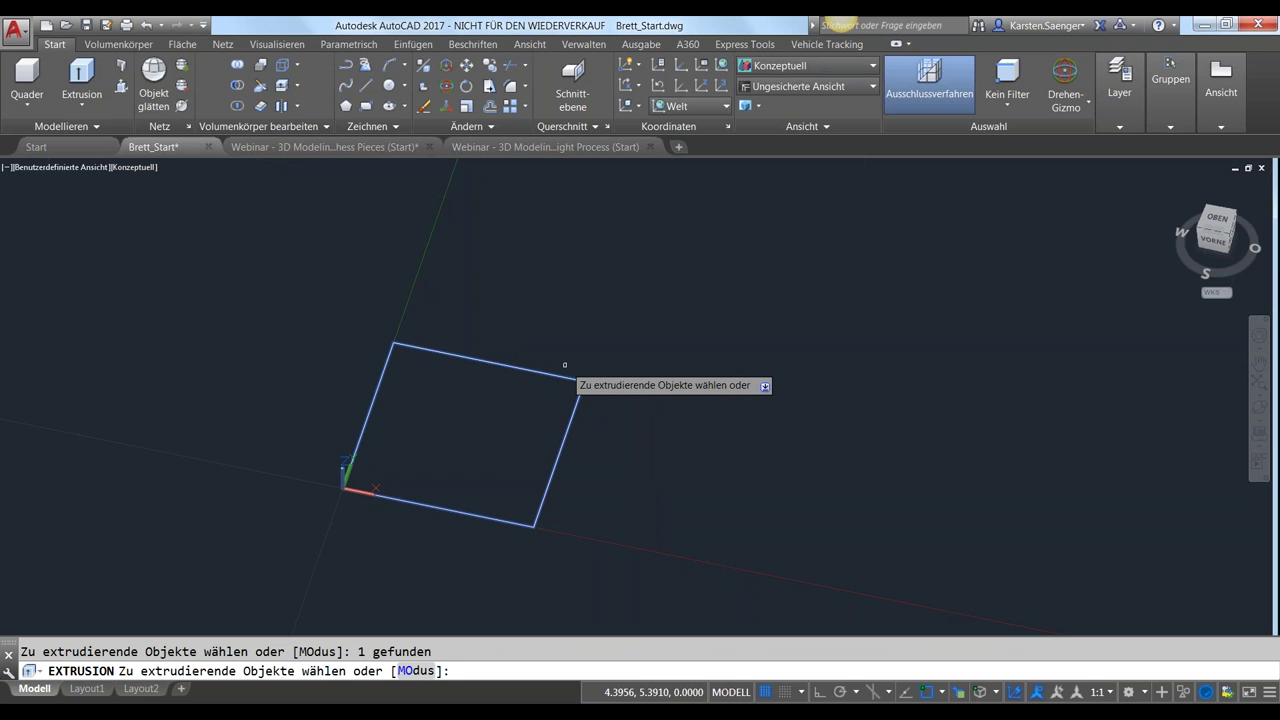
pyautogui.press('Return')
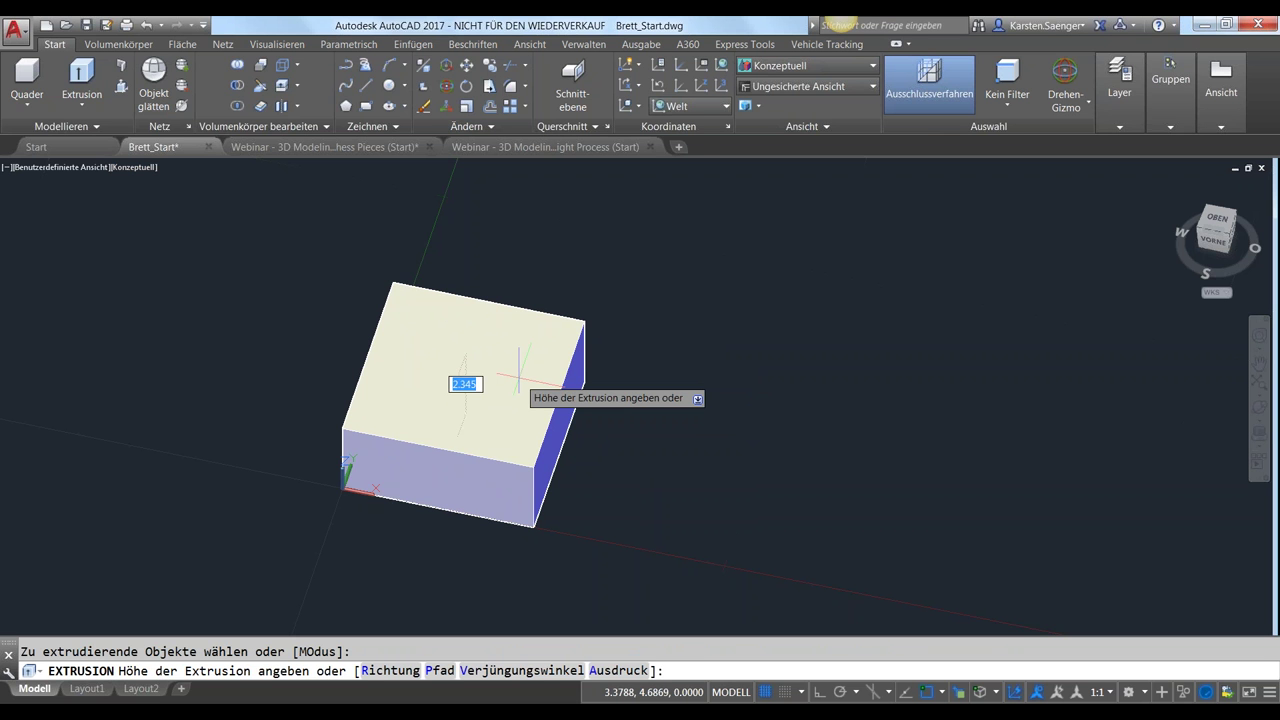
pyautogui.press('Return')
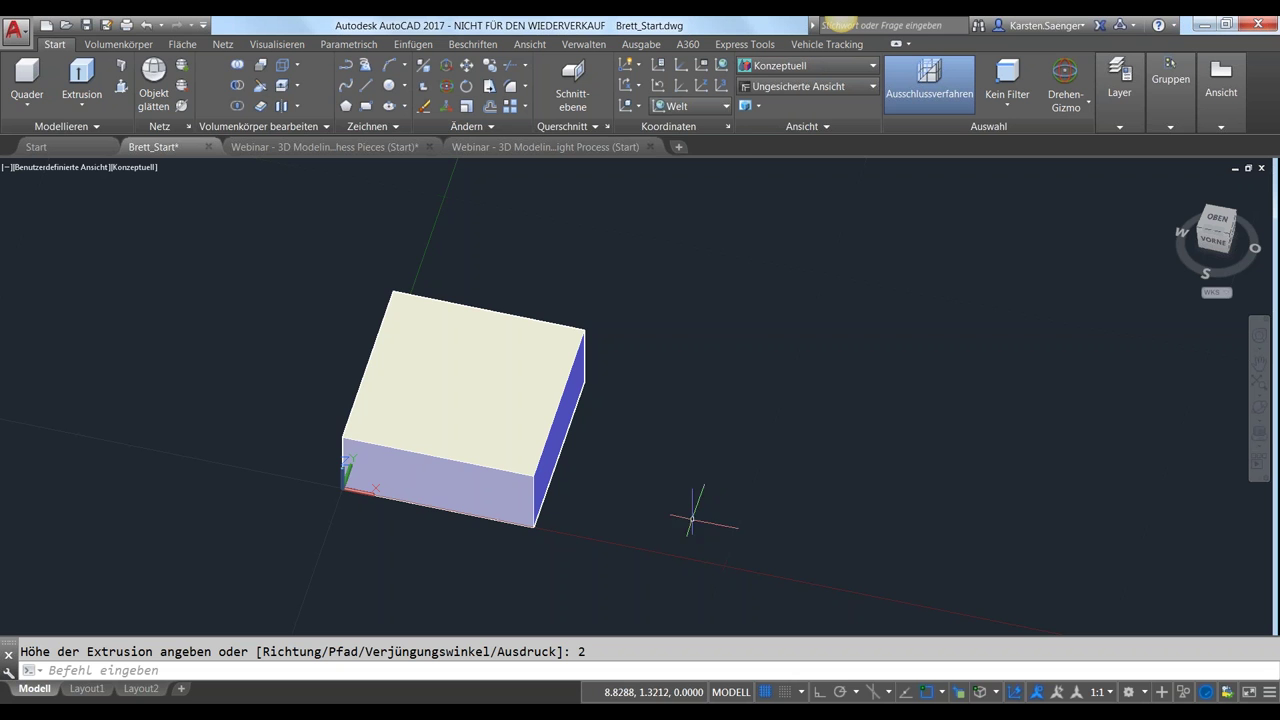
pyautogui.moveTo(672, 528)
pyautogui.keyDown('shift'); pyautogui.mouseDown(button='middle')
pyautogui.moveTo(637, 514)
pyautogui.moveTo(600, 525)
pyautogui.mouseUp(button='middle'); pyautogui.keyUp('shift')
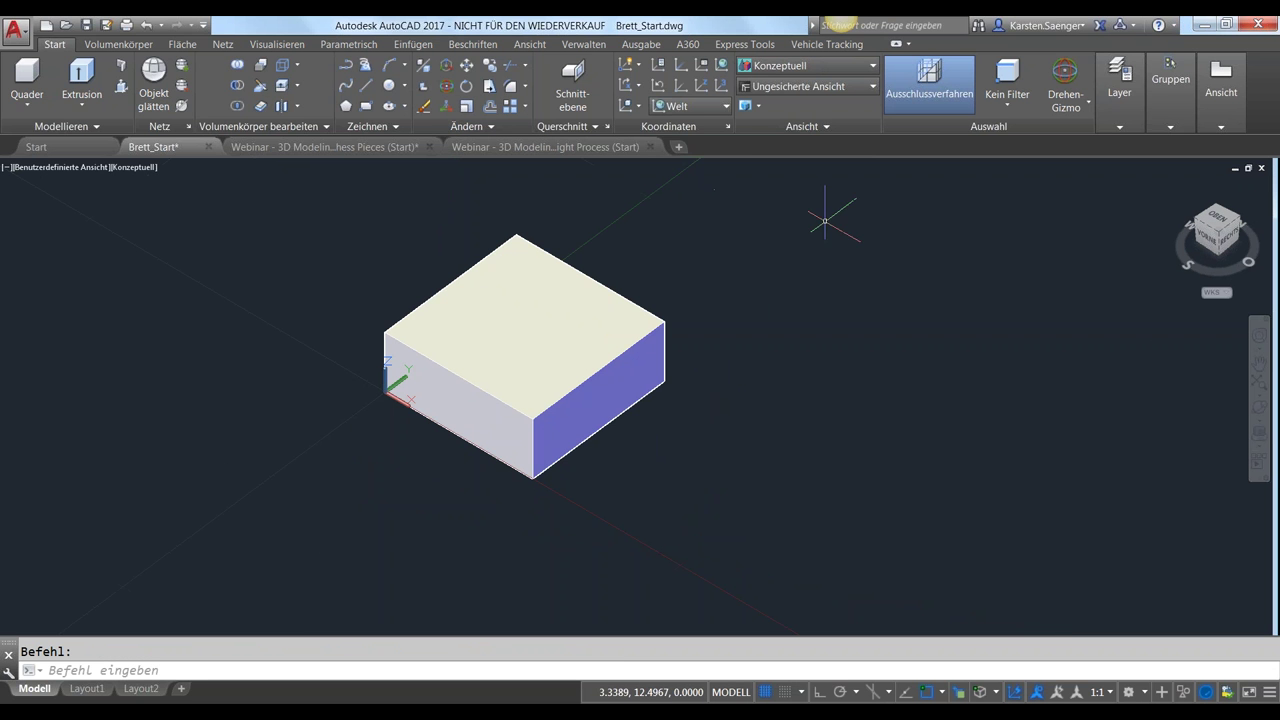
# Move the extruded box onto the Board - Checker - White layer using the layer dropdown
pyautogui.click(1113, 126)
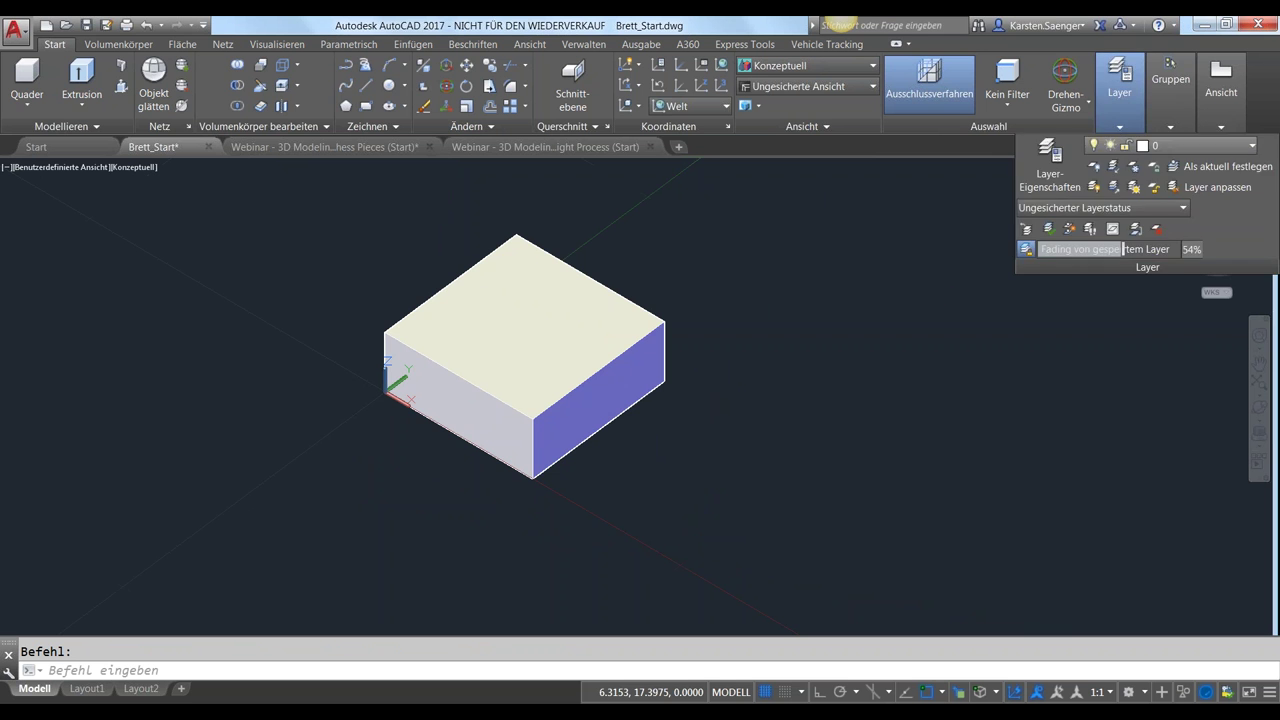
pyautogui.click(560, 300)
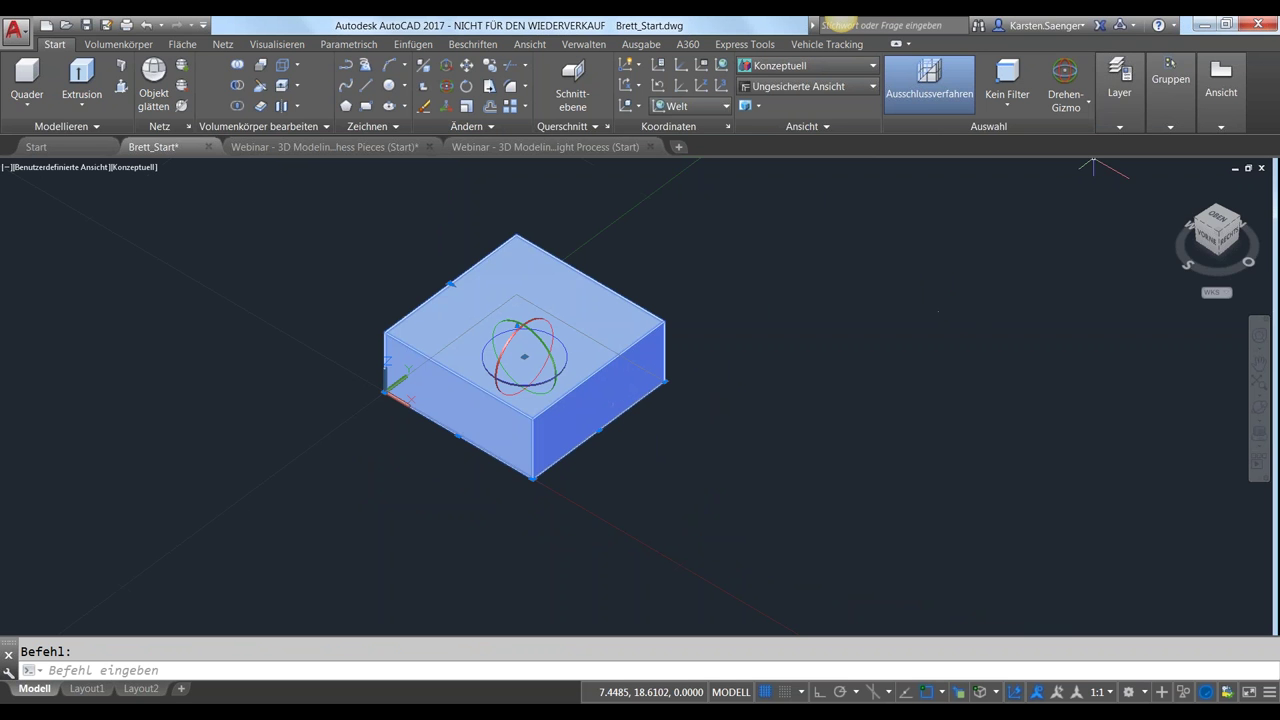
pyautogui.click(1120, 127)
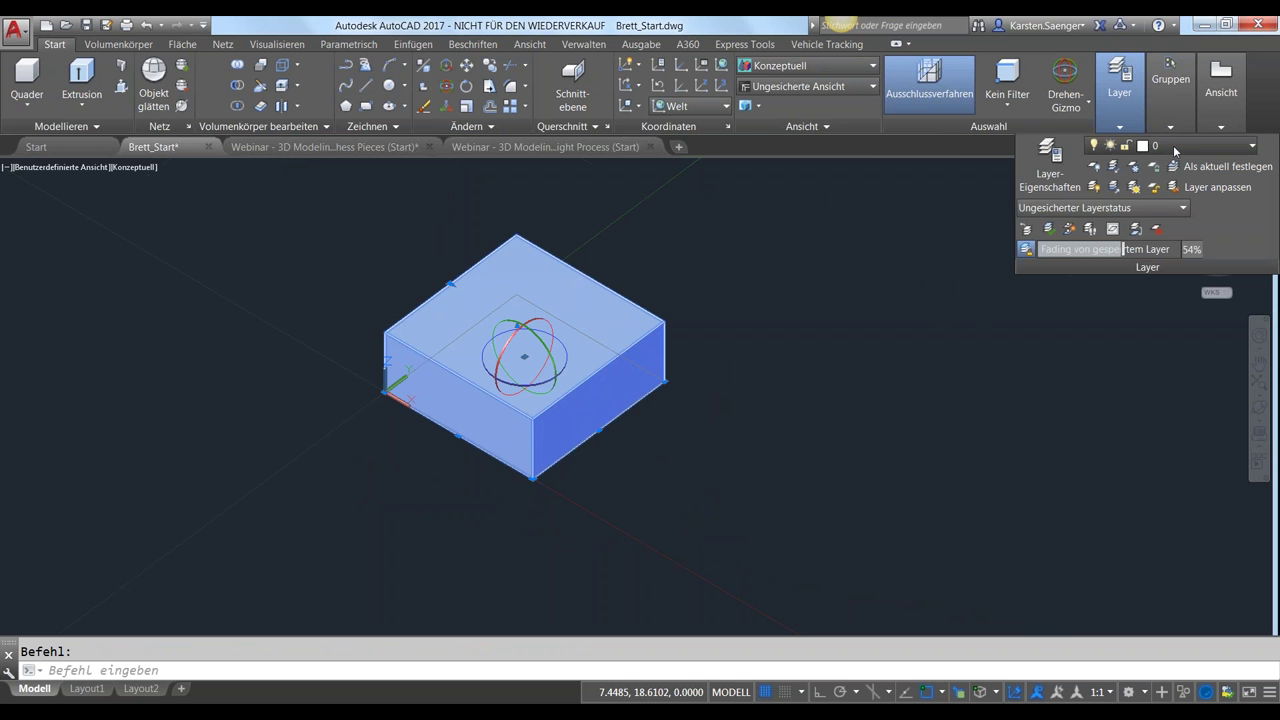
pyautogui.click(1175, 150)
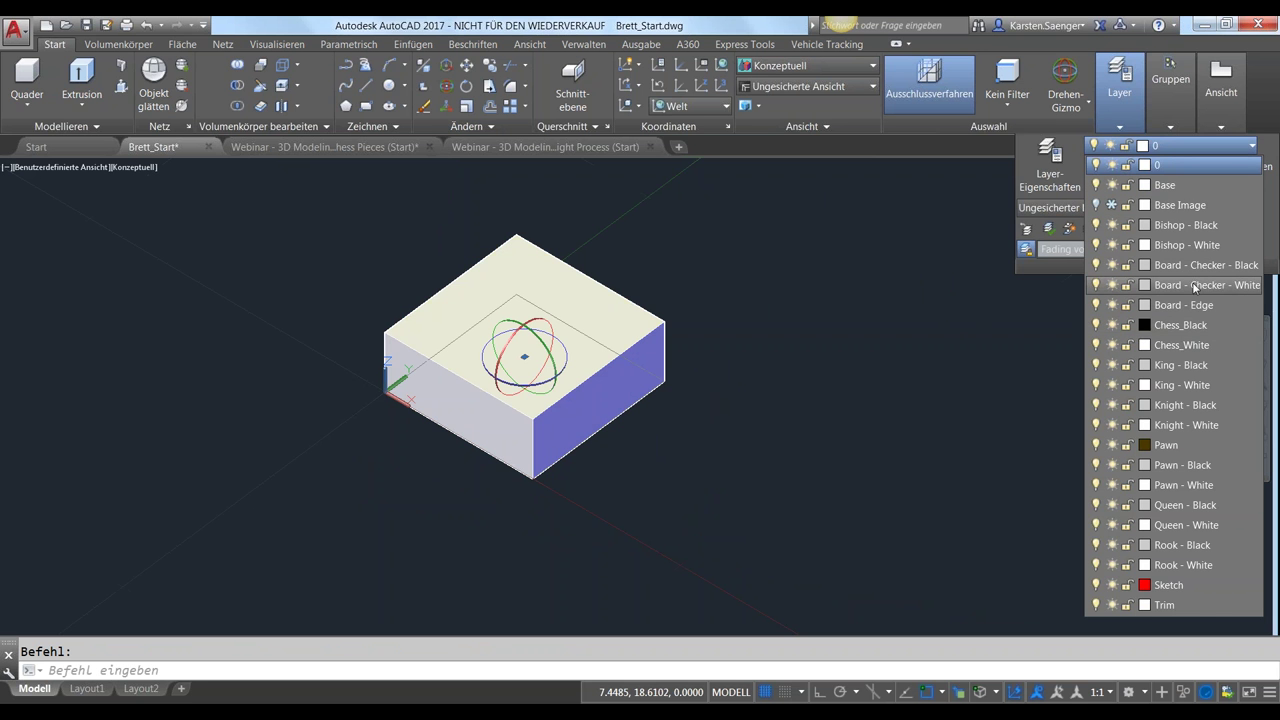
pyautogui.click(1160, 285)
pyautogui.press('Escape')
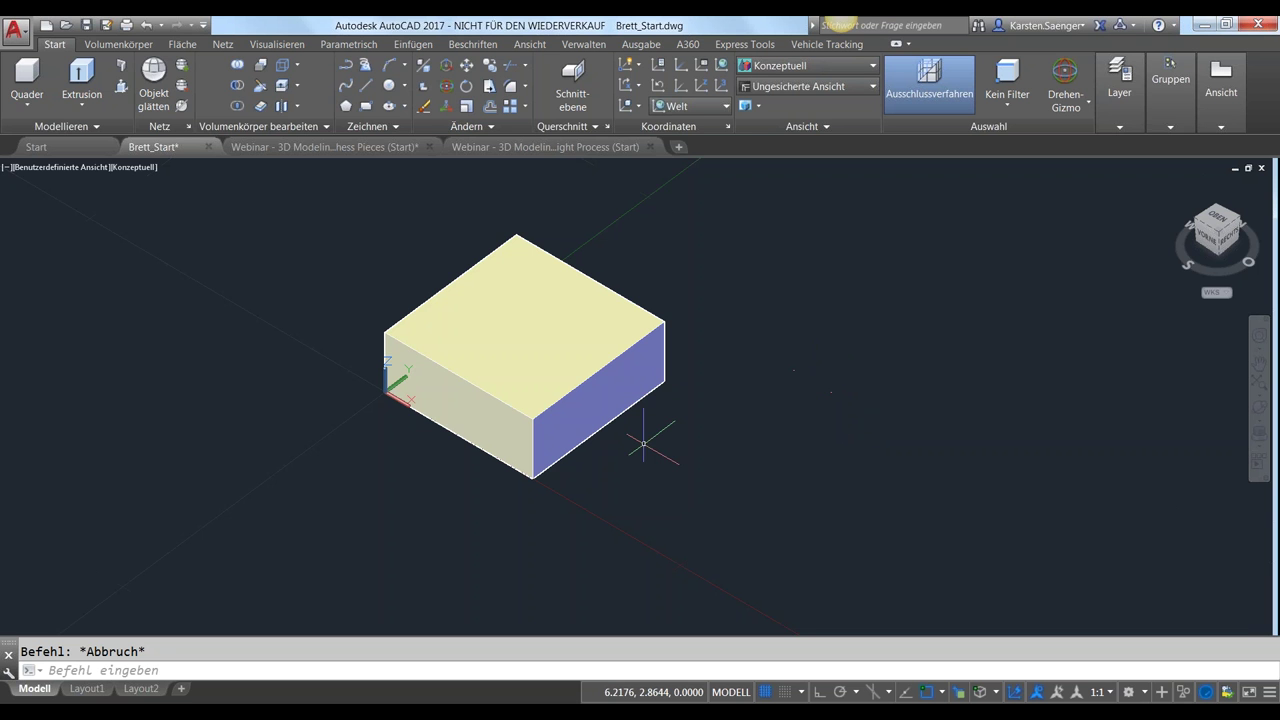
# Select and delete the extruded box
pyautogui.scroll(-2, 450, 425)
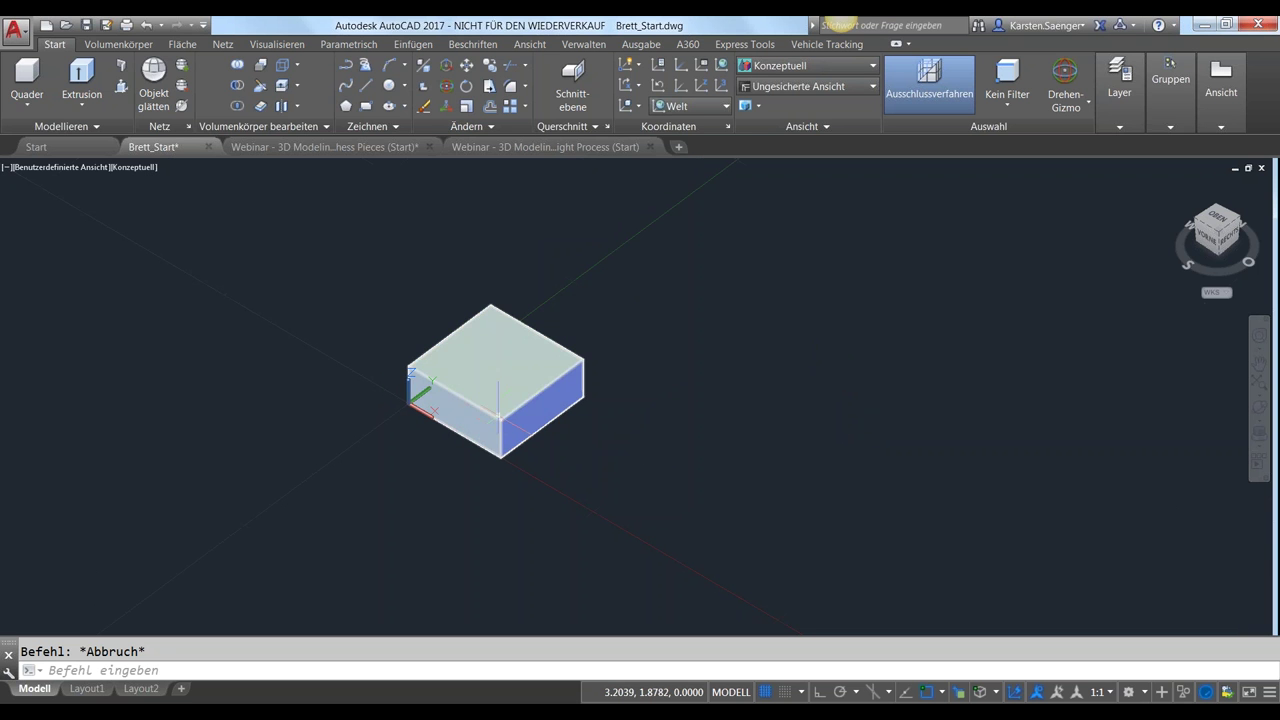
pyautogui.click(498, 410)
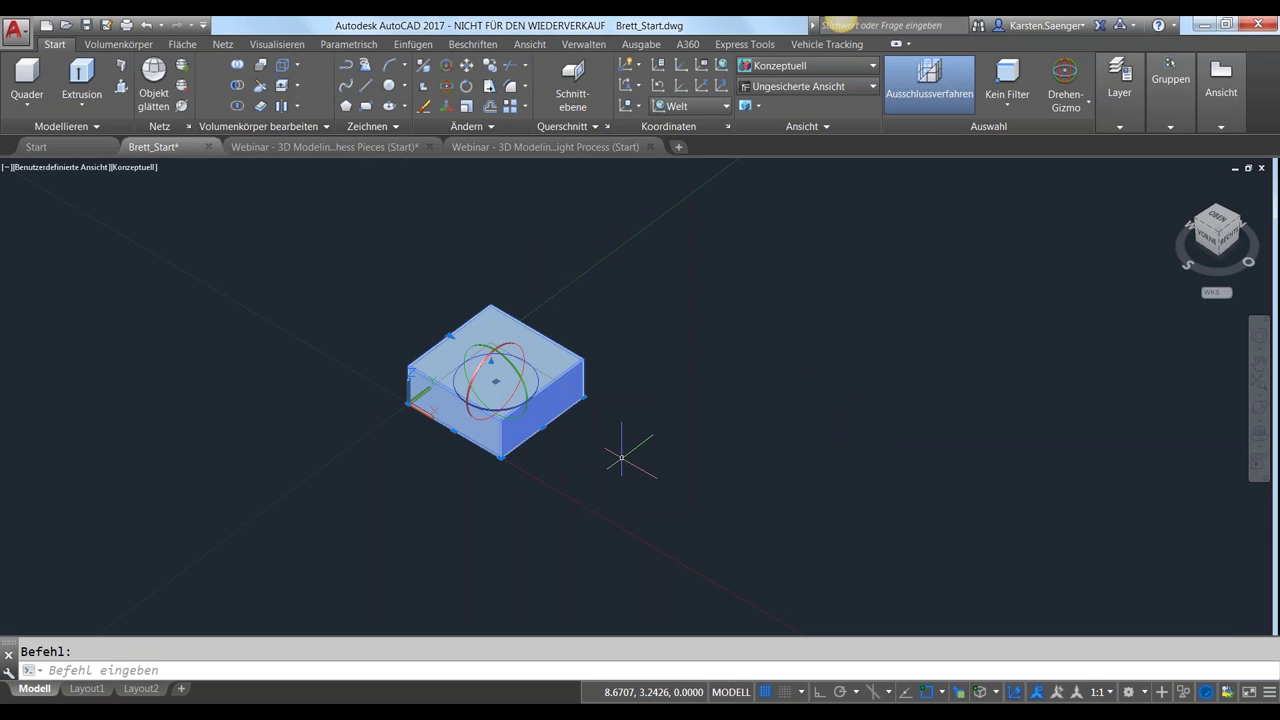
pyautogui.press('Delete')
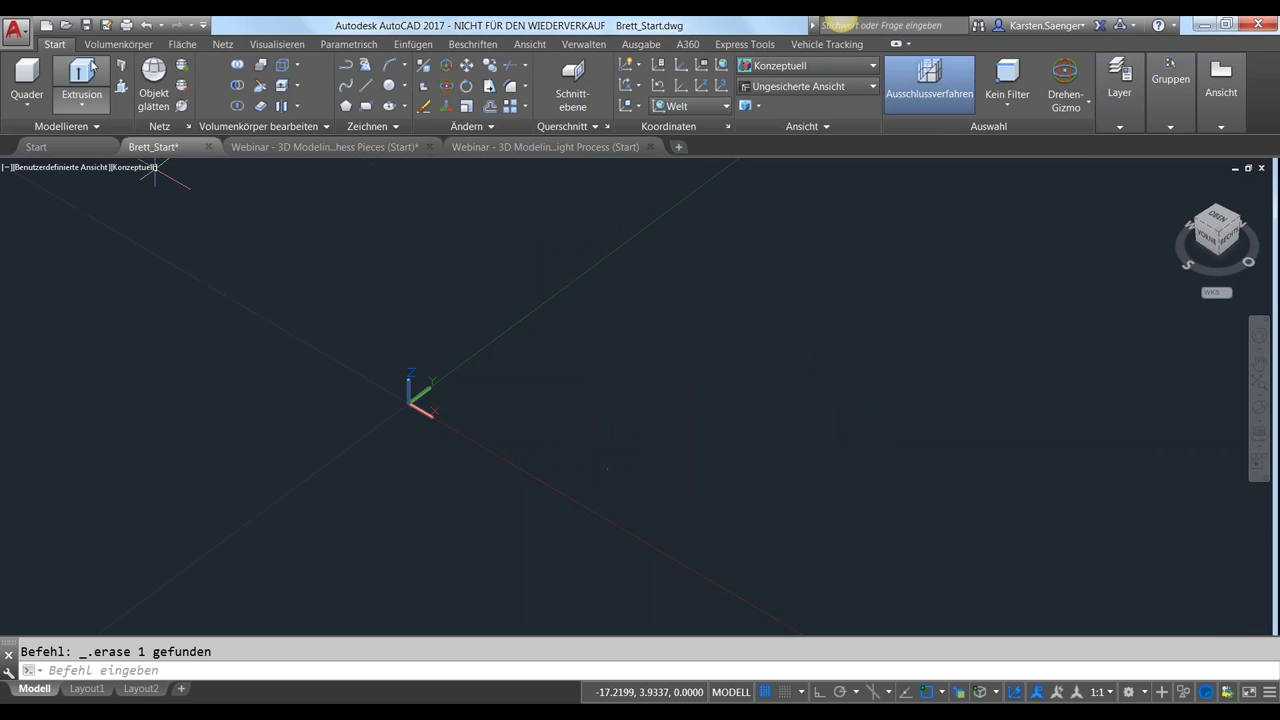
# Cancel the stray Extrude command and start the Box (Quader) tool instead
pyautogui.click(82, 75)
pyautogui.press('Escape')
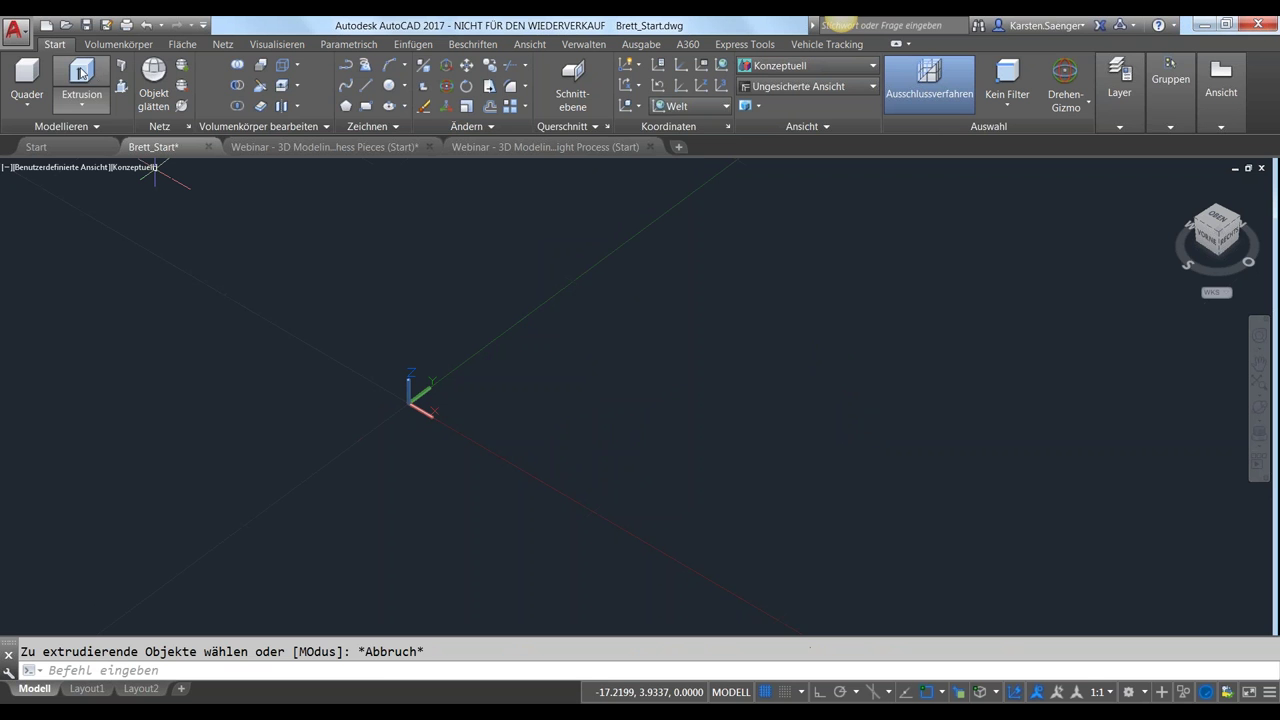
pyautogui.press('Escape')
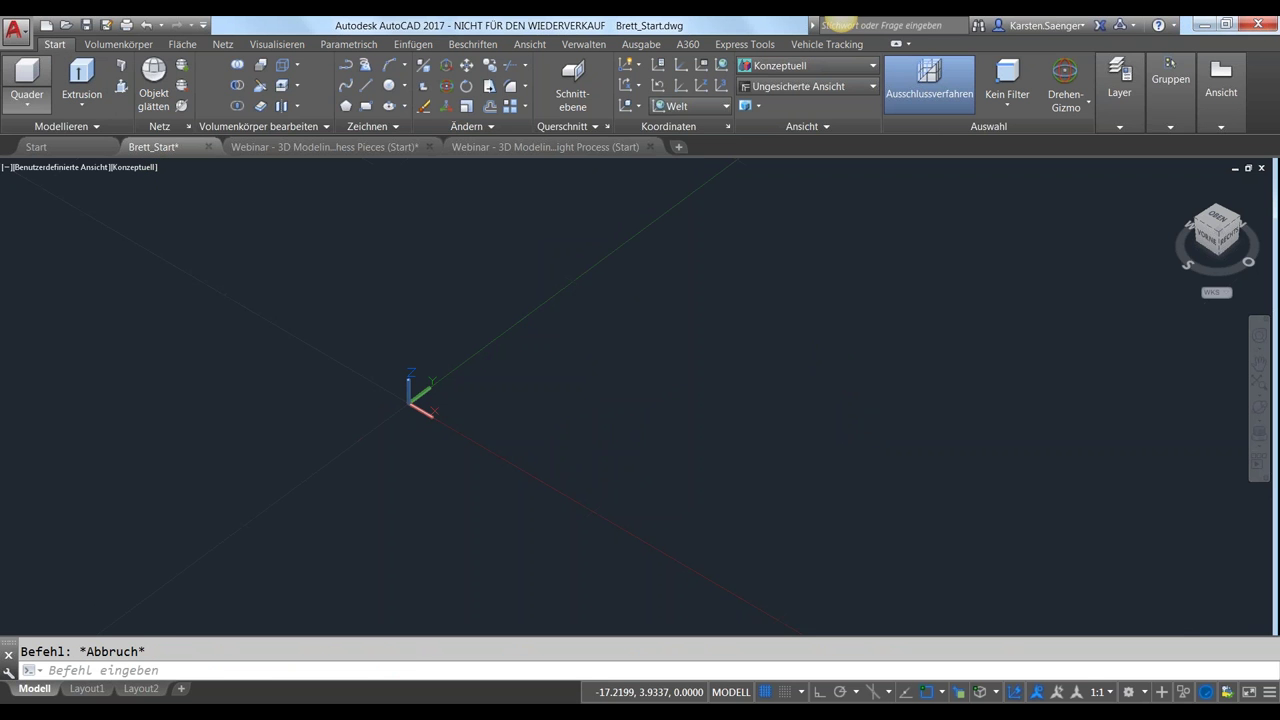
pyautogui.click(27, 75)
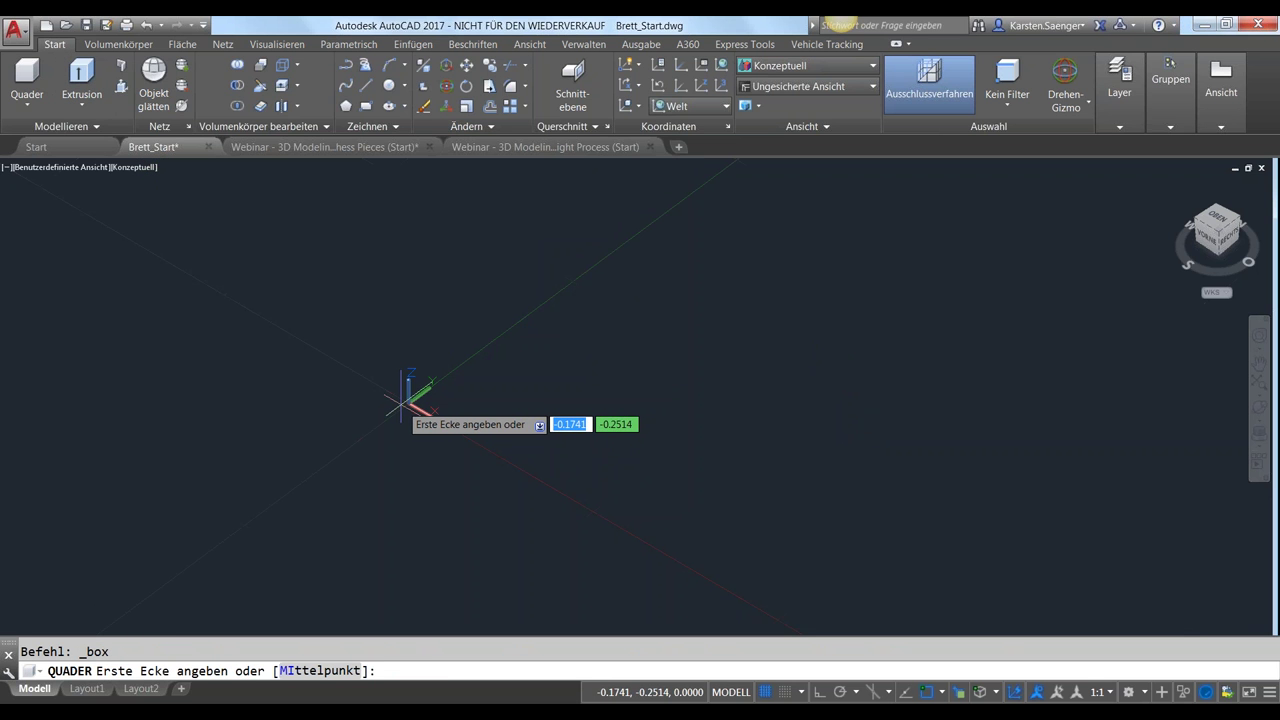
# Draw a solid box from corner 0,0 to 5,5 with height 2
pyautogui.write('0,0')
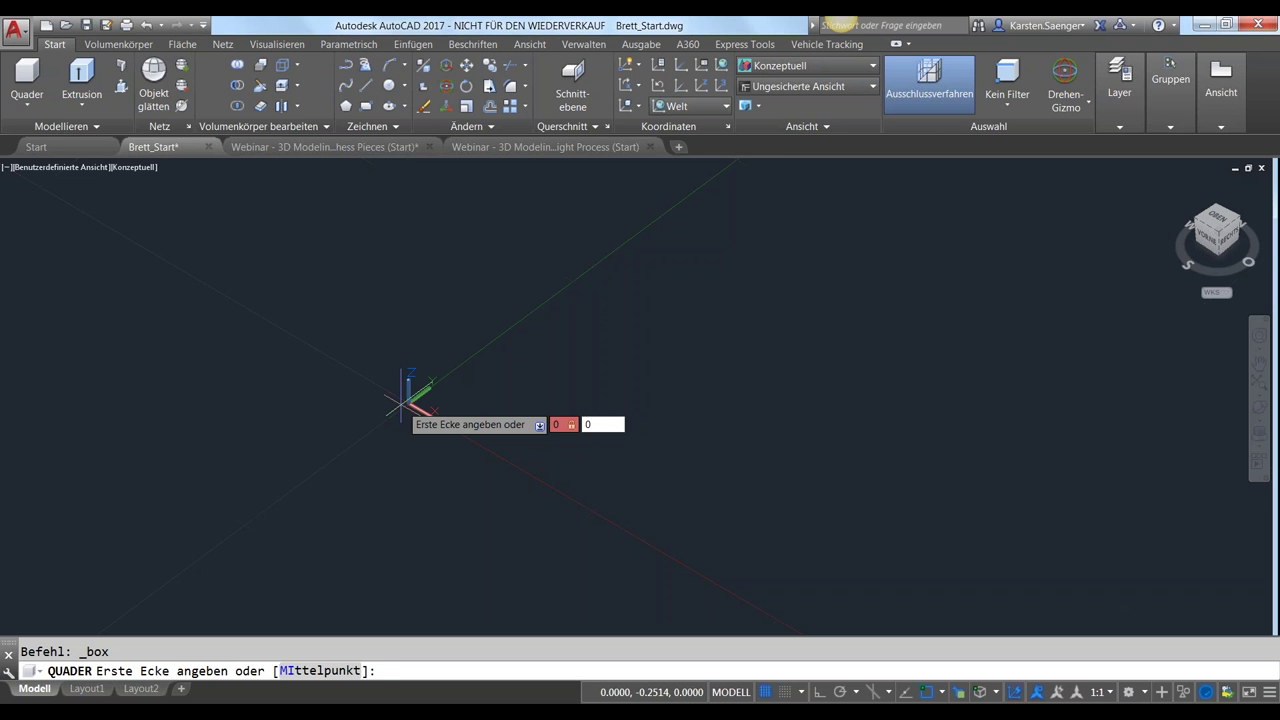
pyautogui.press('Return')
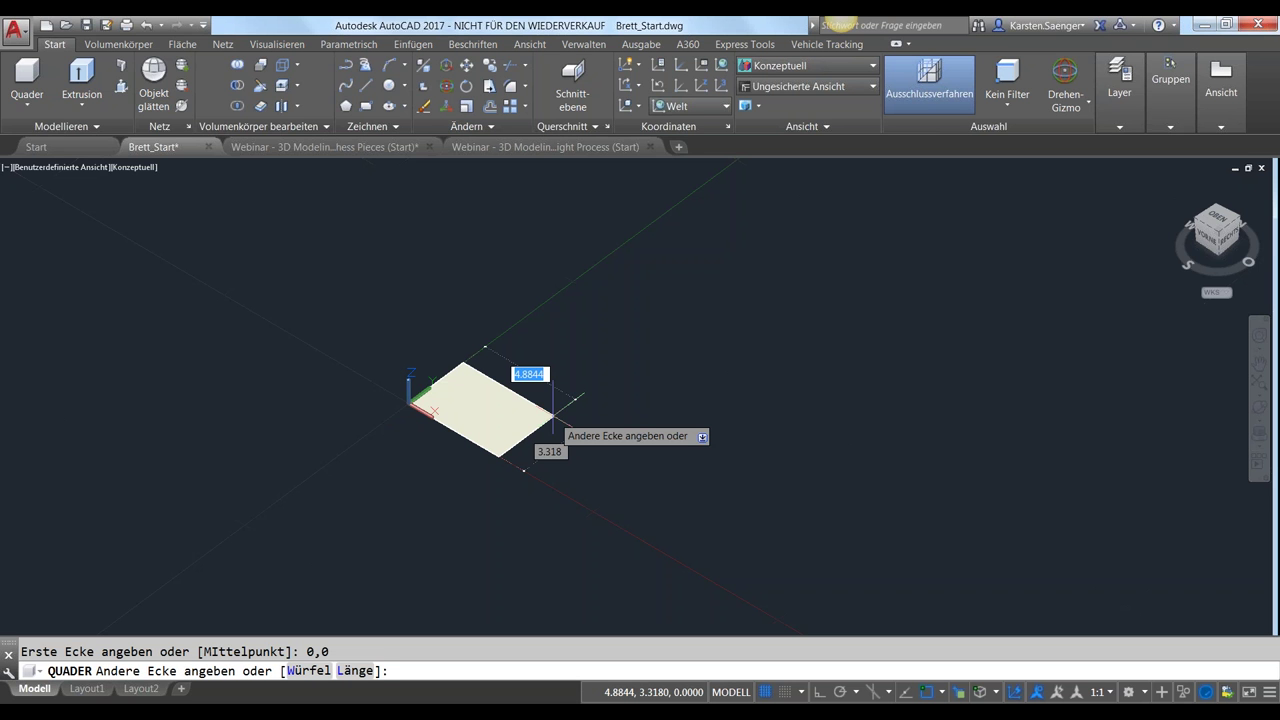
pyautogui.write('5')
pyautogui.press('Tab')
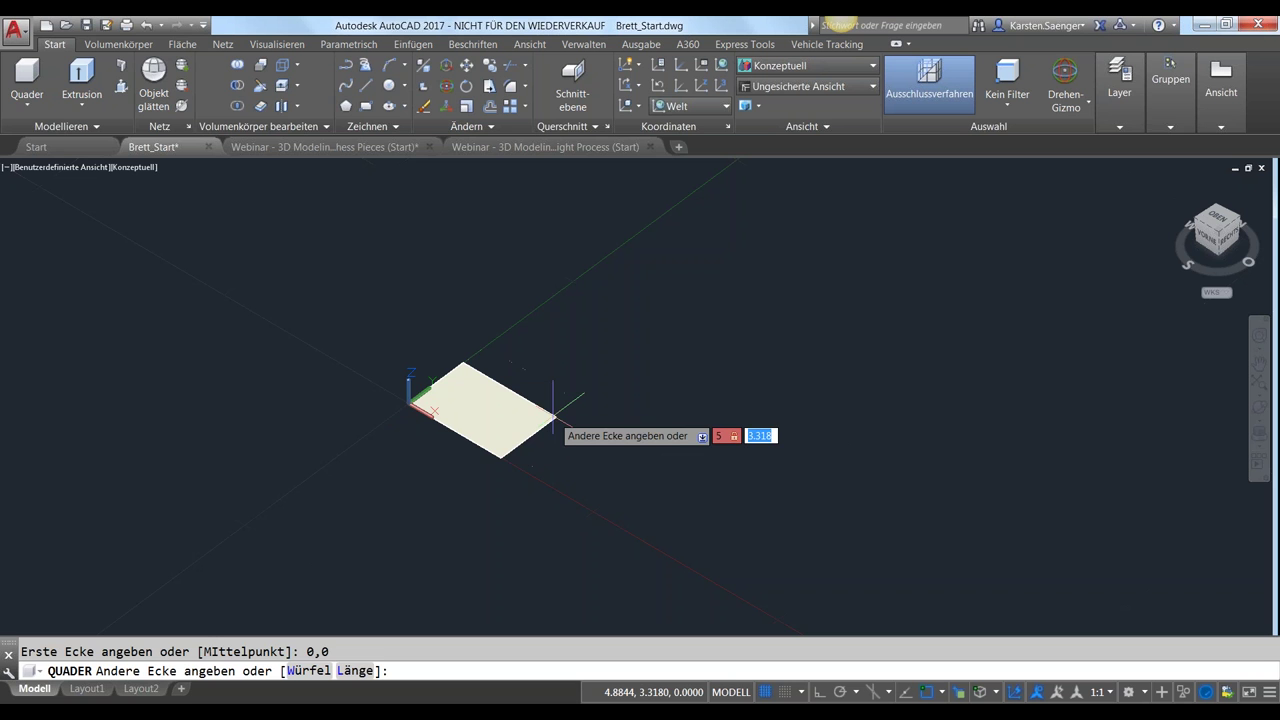
pyautogui.write('5')
pyautogui.press('Return')
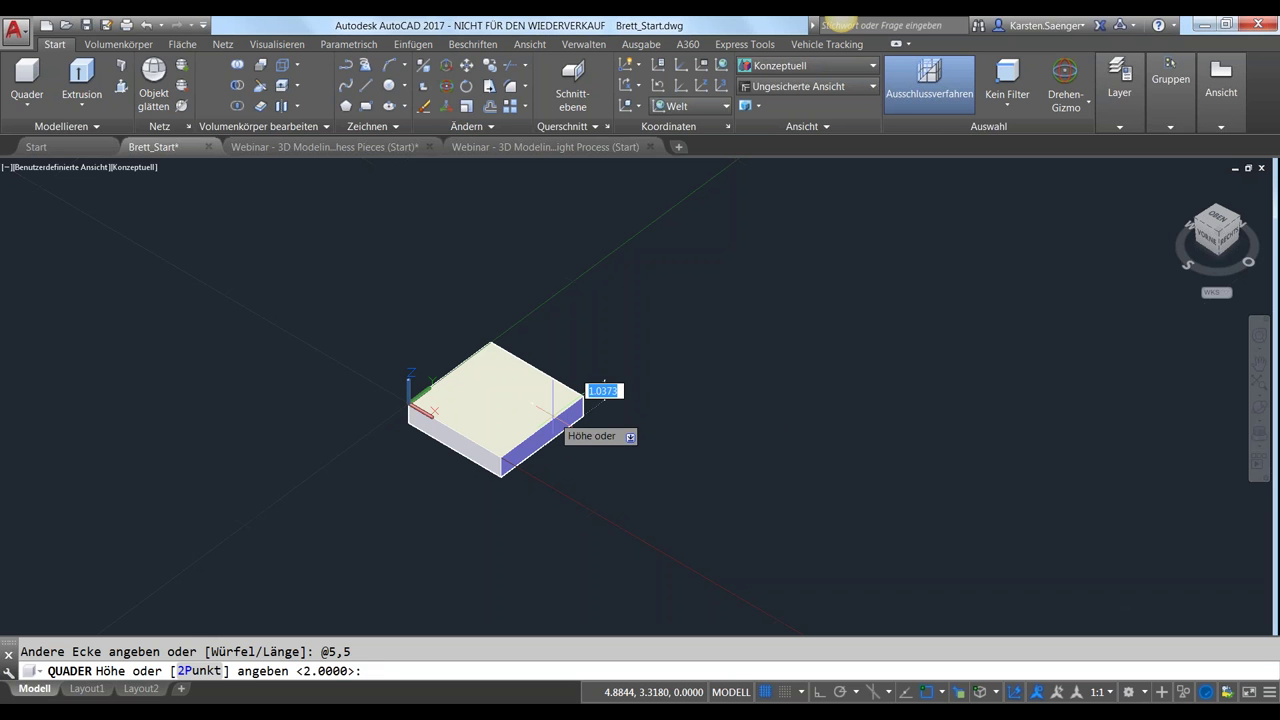
pyautogui.write('2')
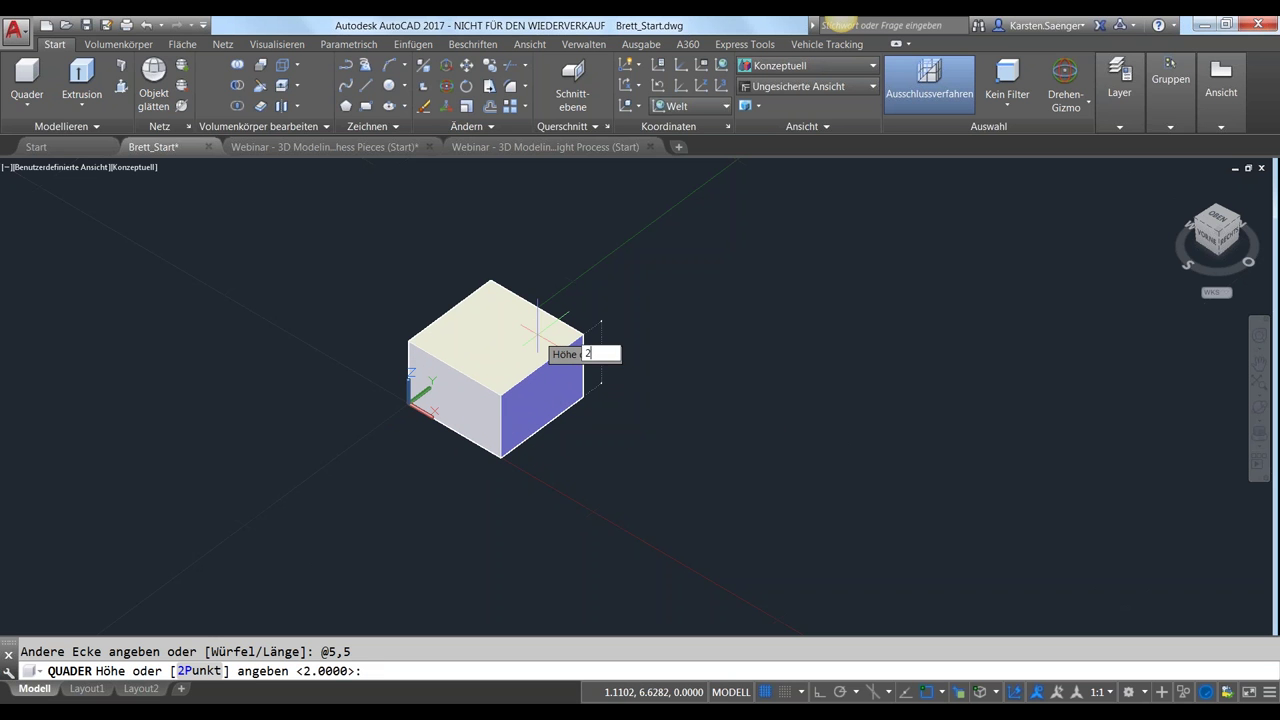
pyautogui.press('Return')
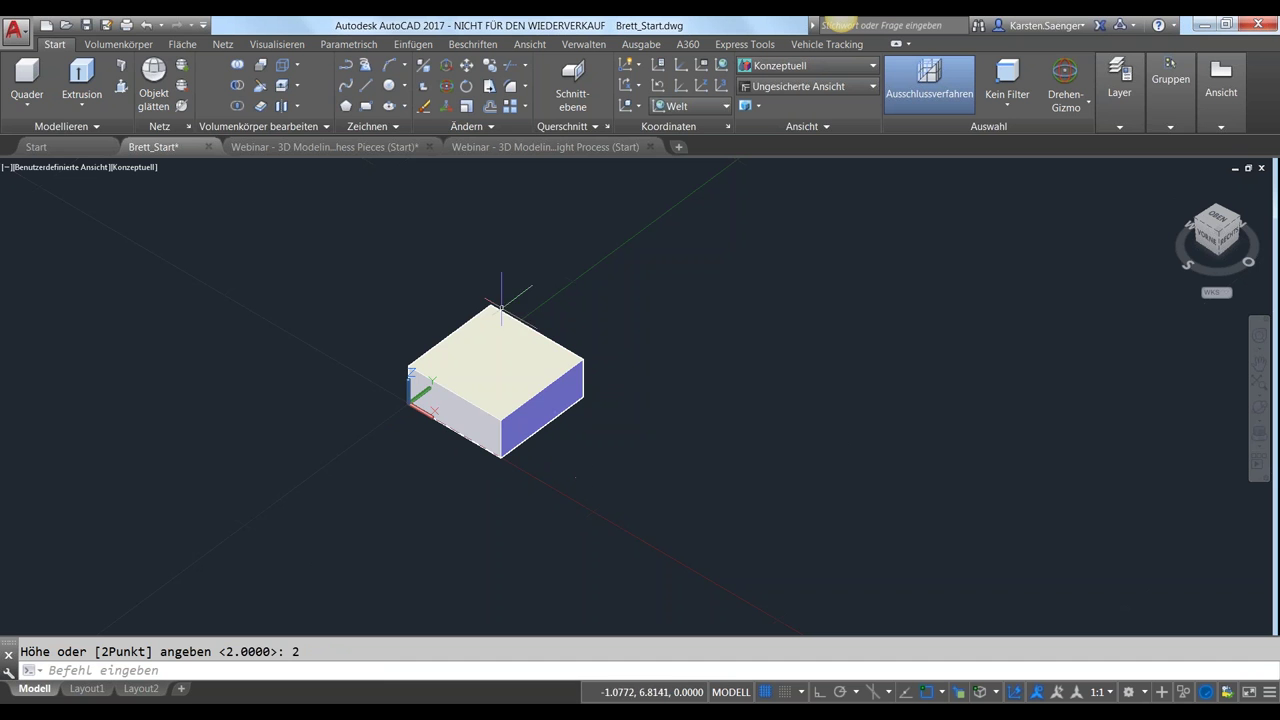
# Put the new box on the Board - Checker - White layer
pyautogui.click(538, 403)
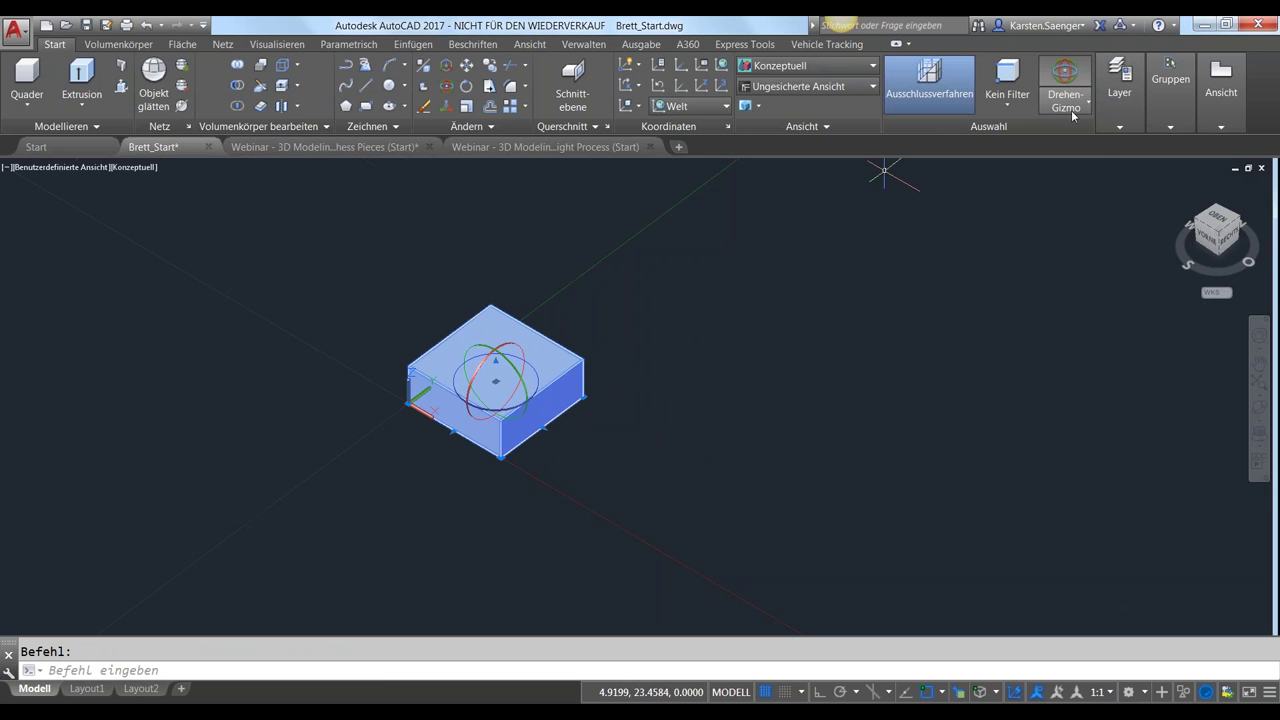
pyautogui.click(1122, 110)
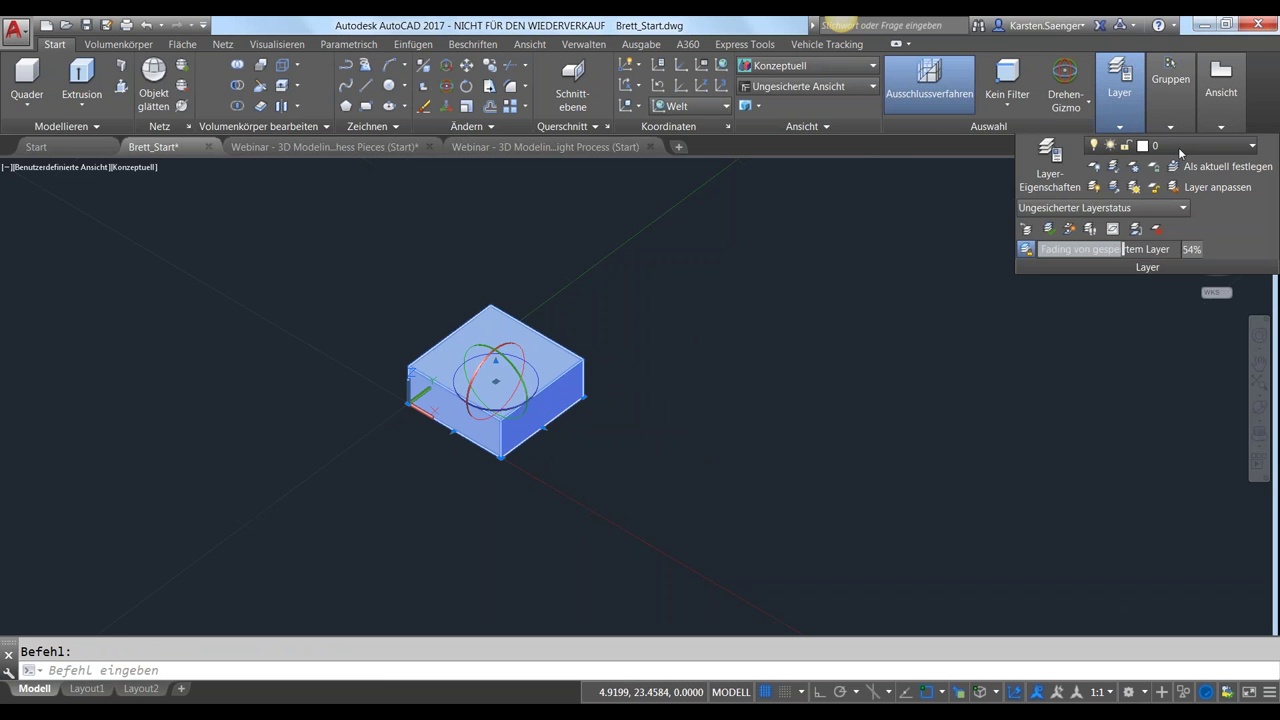
pyautogui.click(1180, 147)
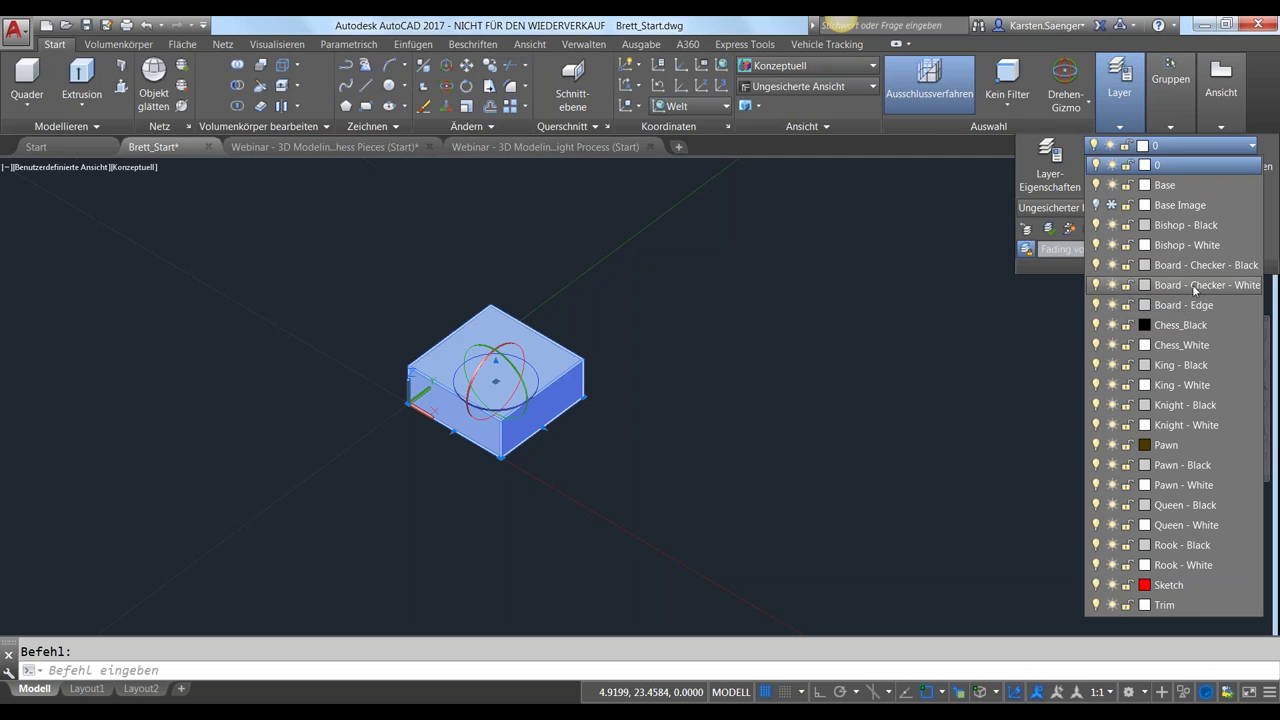
pyautogui.click(1192, 285)
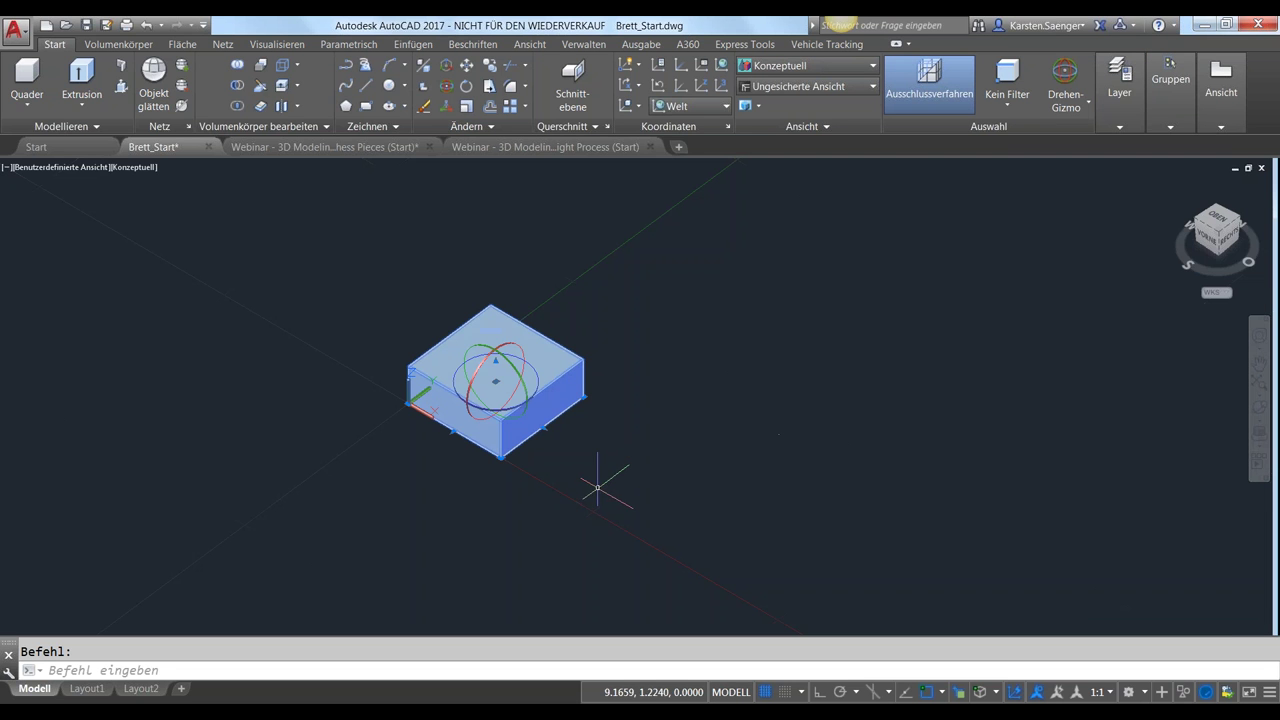
pyautogui.press('Escape')
# Zoom out and launch Express Tools Move/Copy/Rotate
pyautogui.scroll(-2, 533, 488)
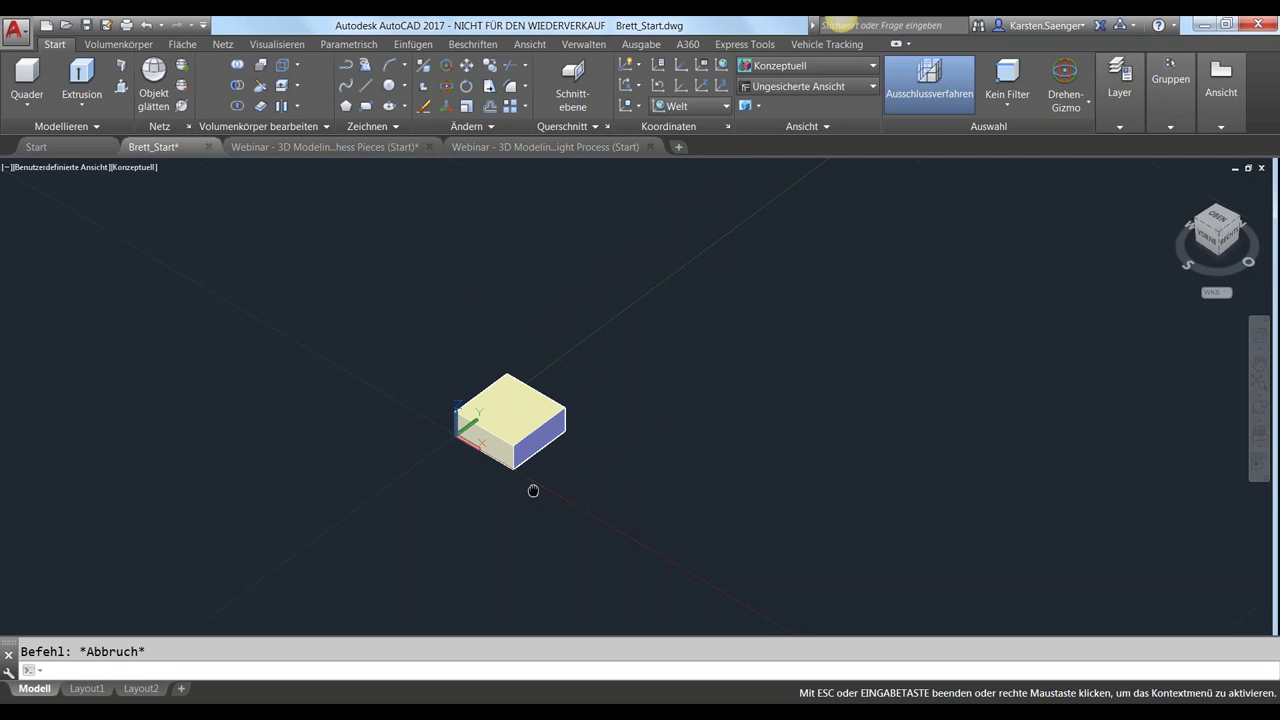
pyautogui.moveTo(531, 486); pyautogui.dragTo(474, 424, button='middle')
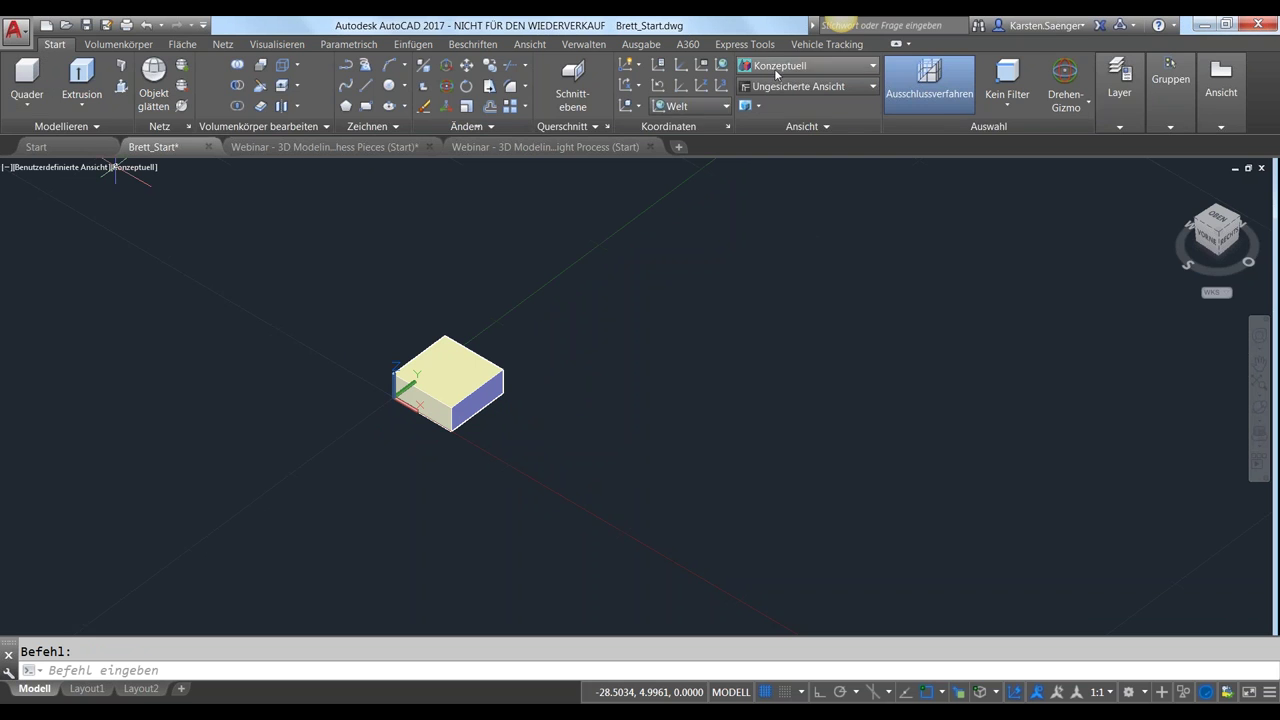
pyautogui.click(733, 46)
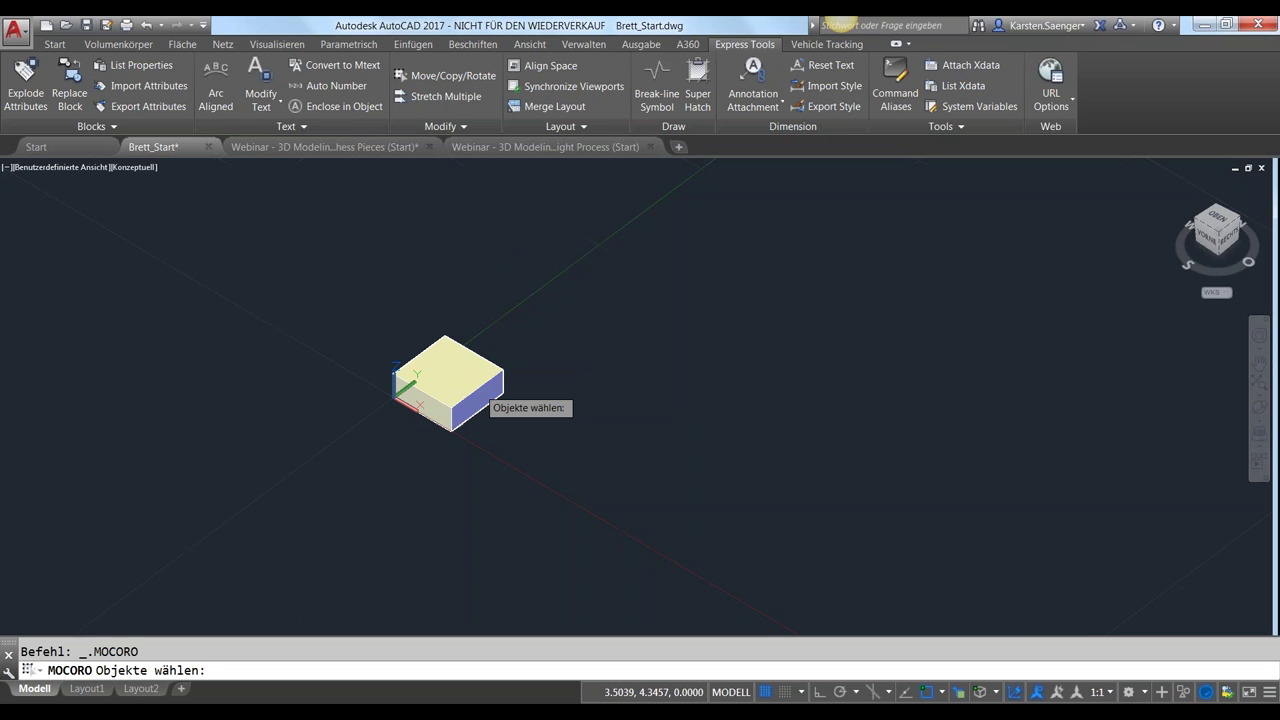
# Copy the box 5 units along X from its origin corner, then exit MOCORO
pyautogui.click(483, 387)
pyautogui.press('Return')
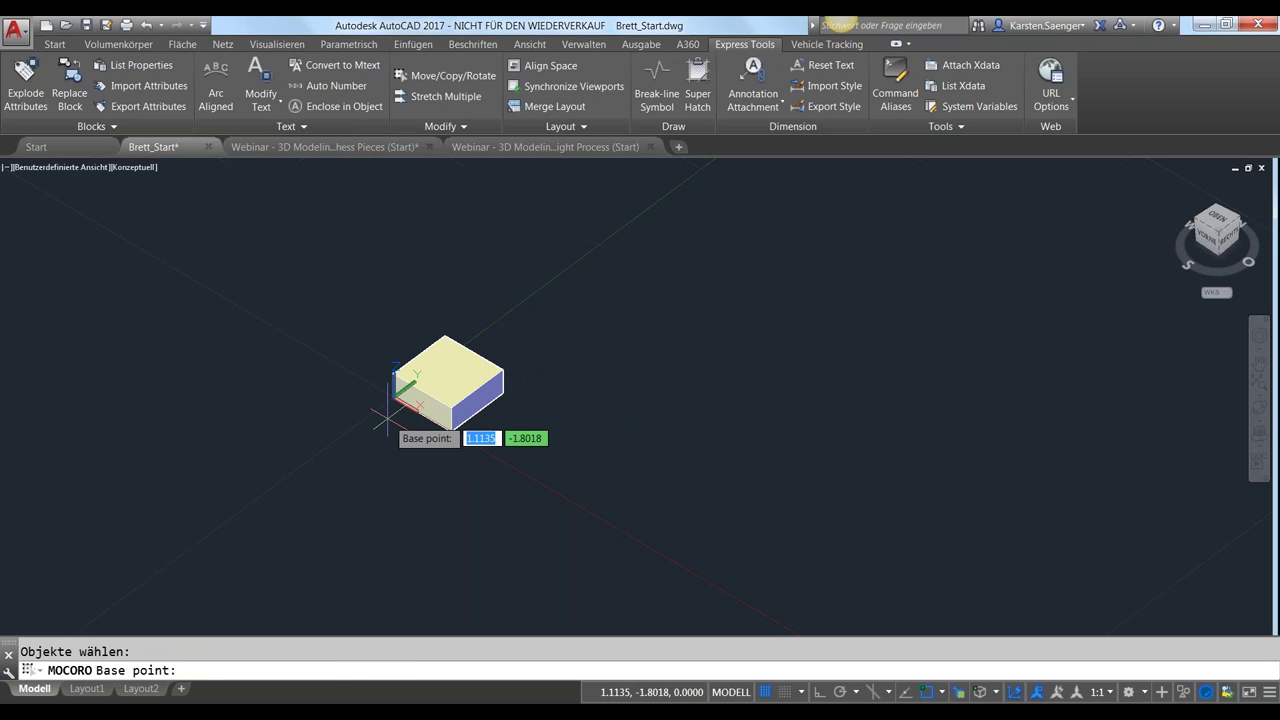
pyautogui.scroll(2, 396, 389)
pyautogui.click(396, 389)
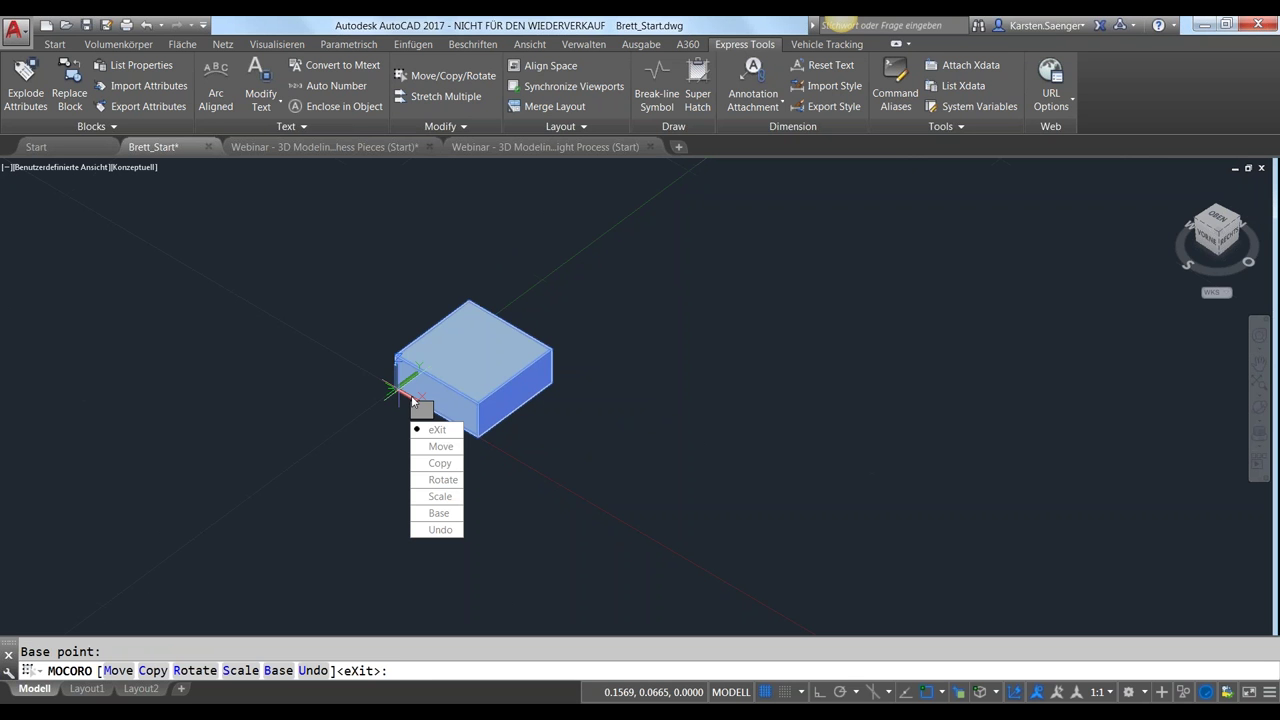
pyautogui.click(440, 463)
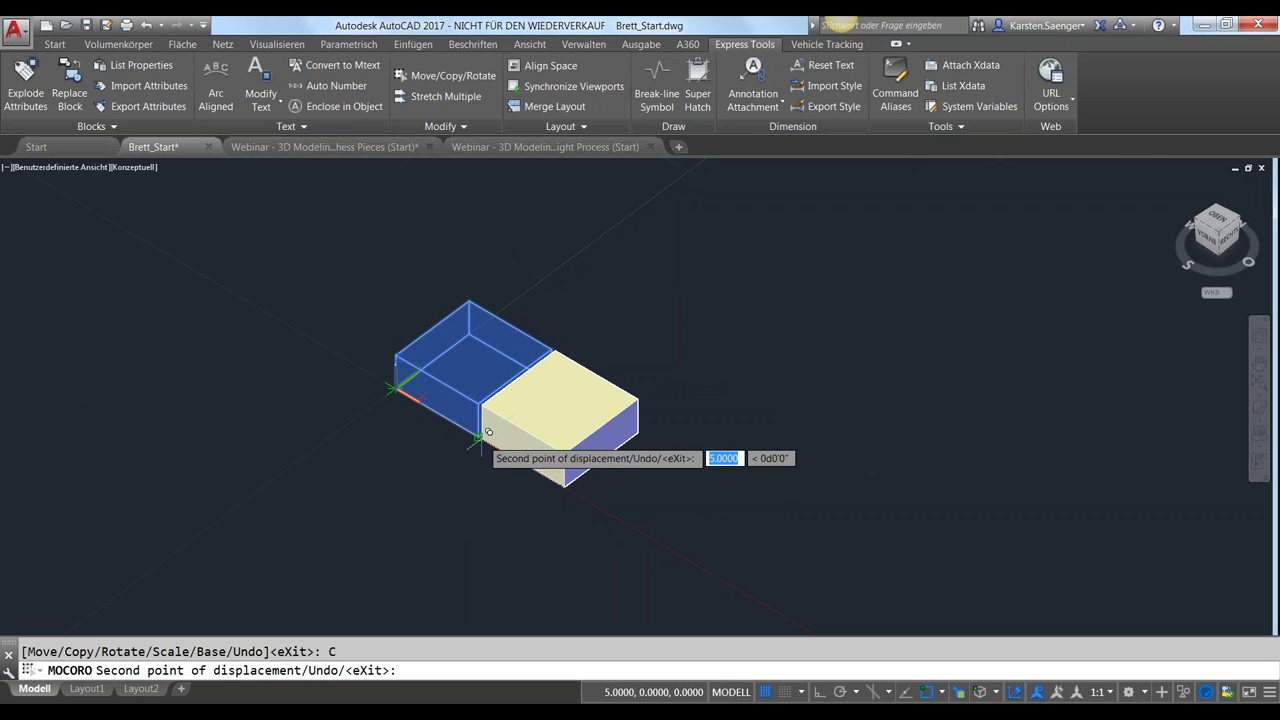
pyautogui.scroll(2, 486, 443)
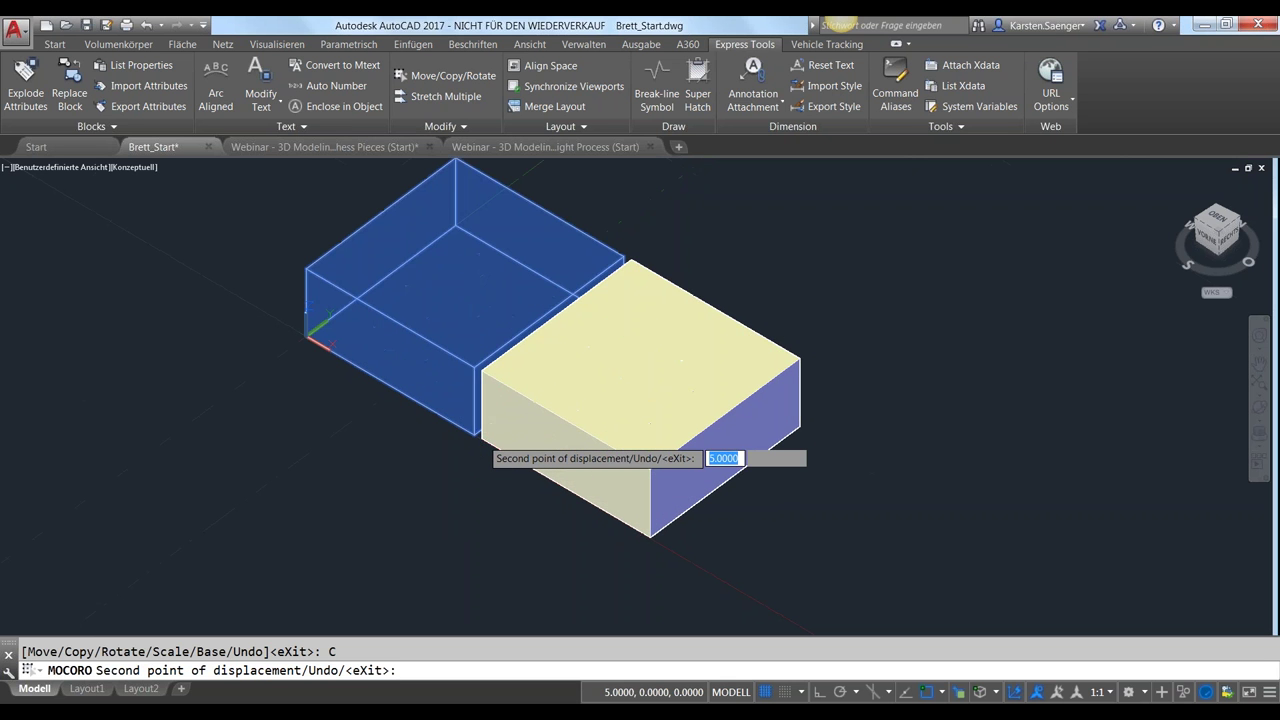
pyautogui.click(474, 434)
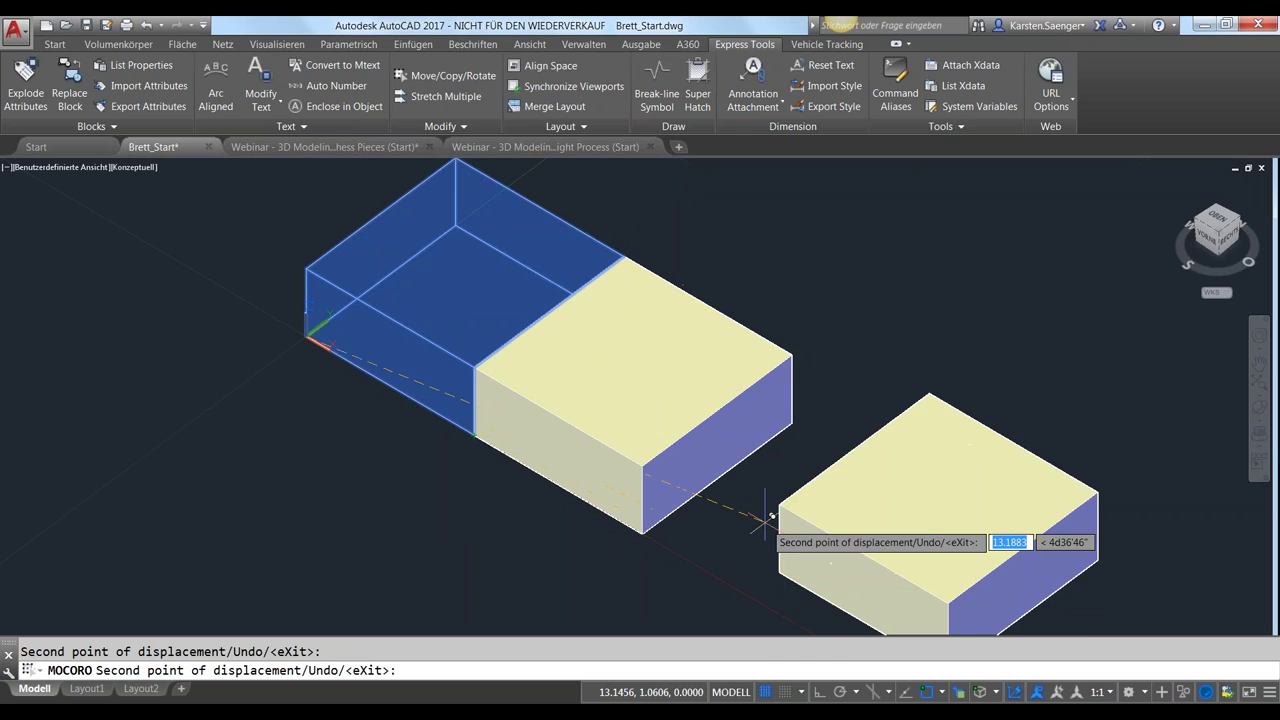
pyautogui.press('Escape')
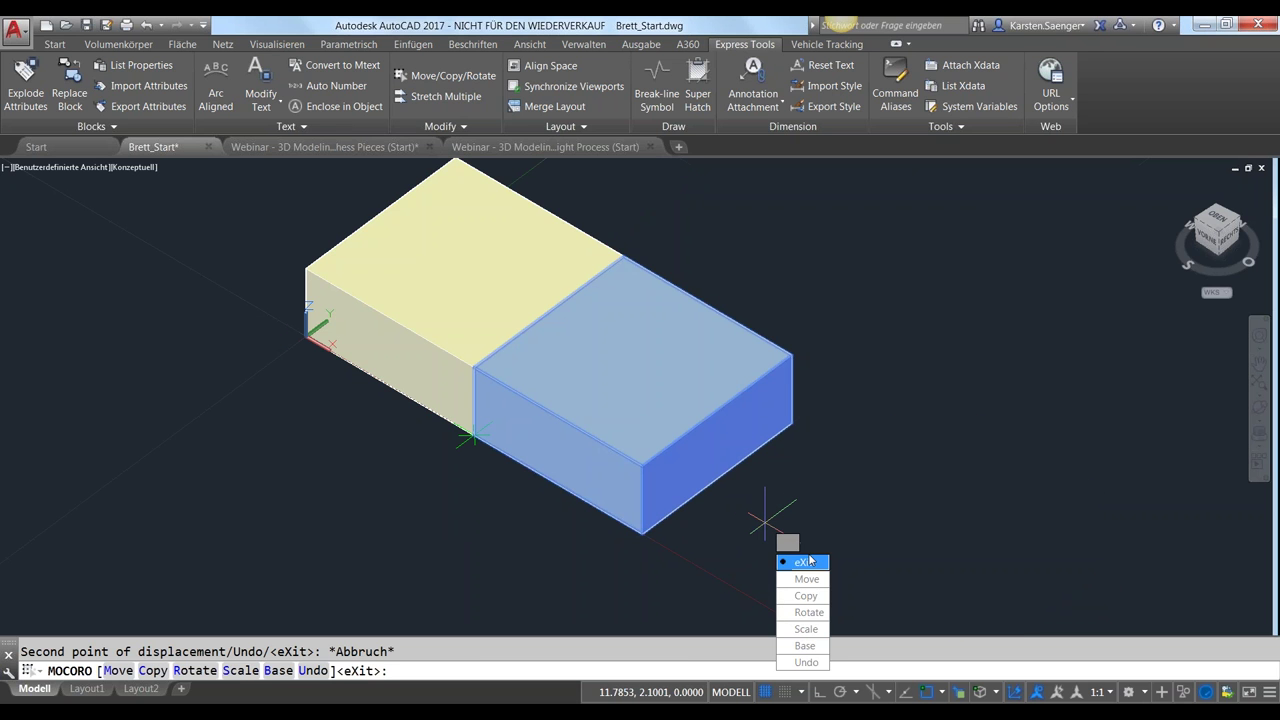
pyautogui.click(804, 564)
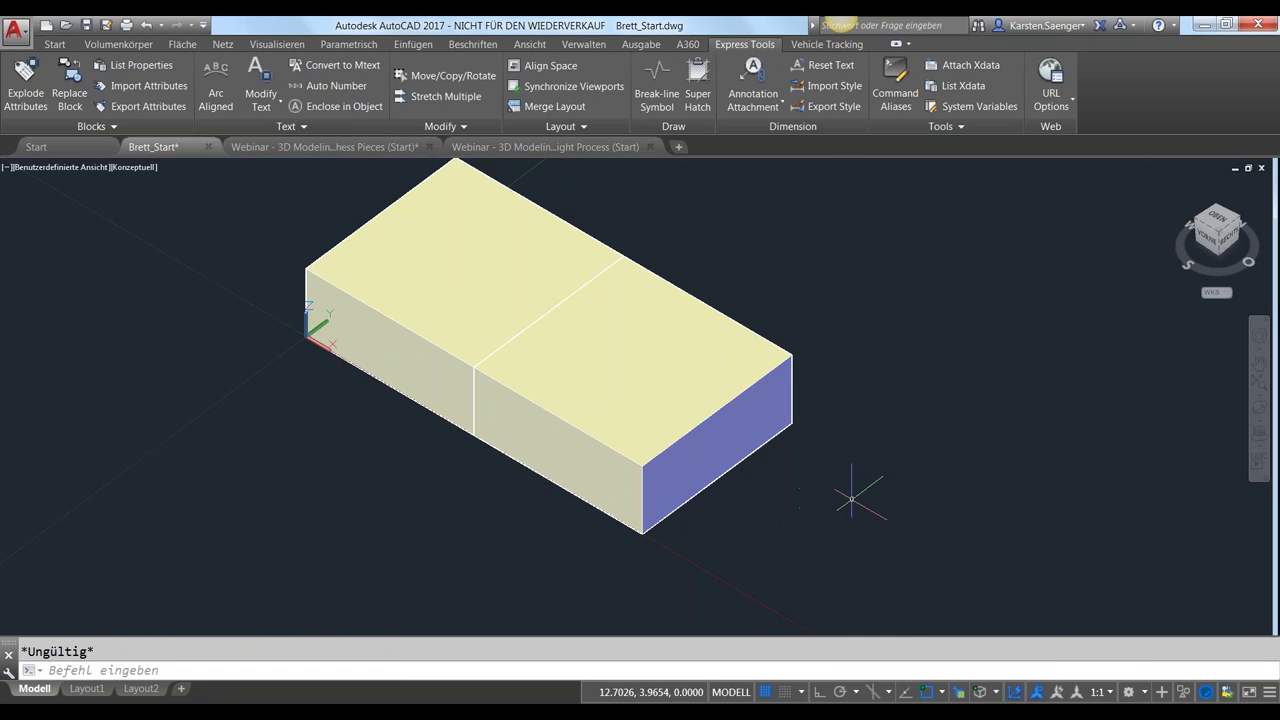
# Check the 3D object snap settings and select the new right-hand box
pyautogui.scroll(-2, 851, 497)
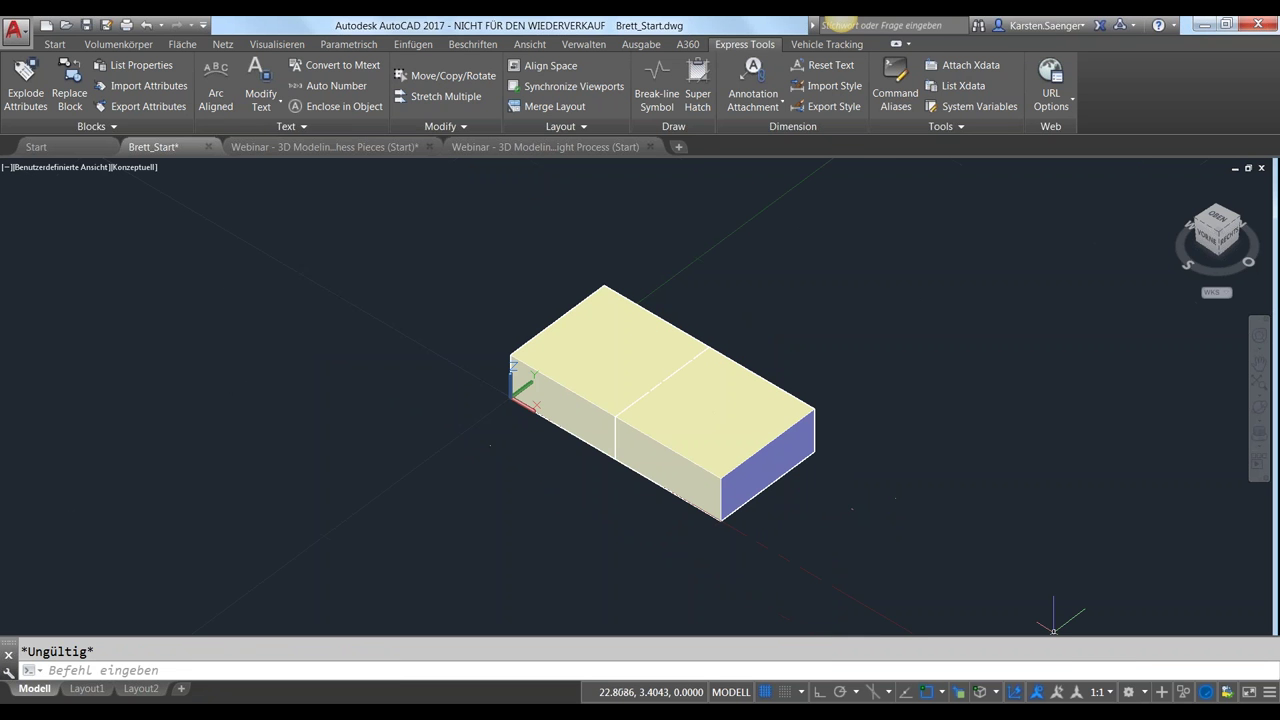
pyautogui.click(997, 697)
pyautogui.click(997, 697)
pyautogui.click(730, 455)
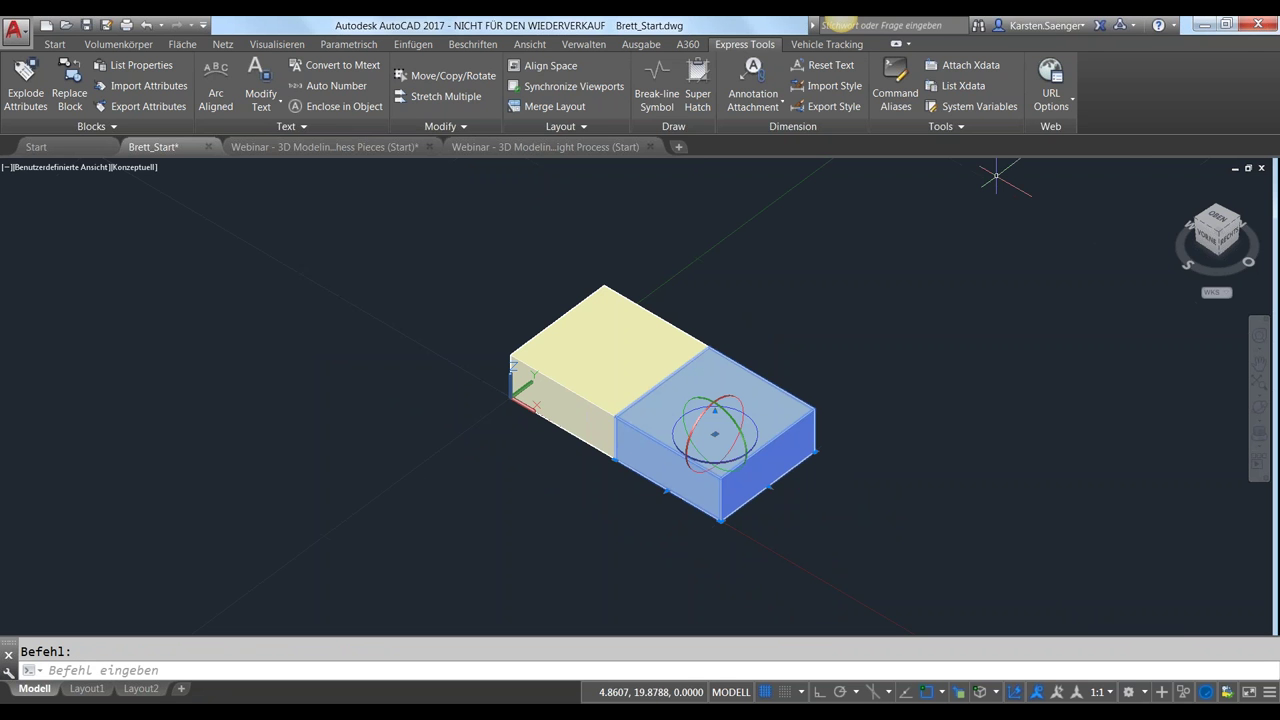
# Window-select the copied right box and assign it to layer Board - Checker - Black
pyautogui.click(55, 46)
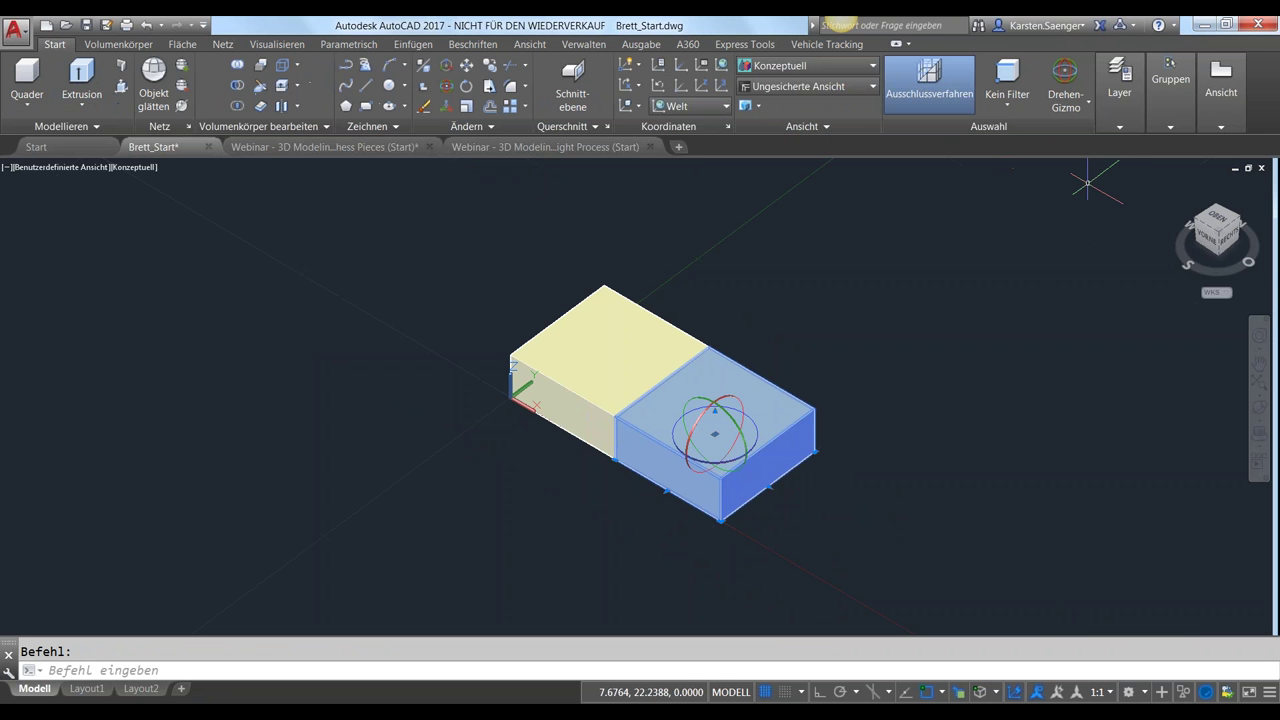
pyautogui.click(1121, 127)
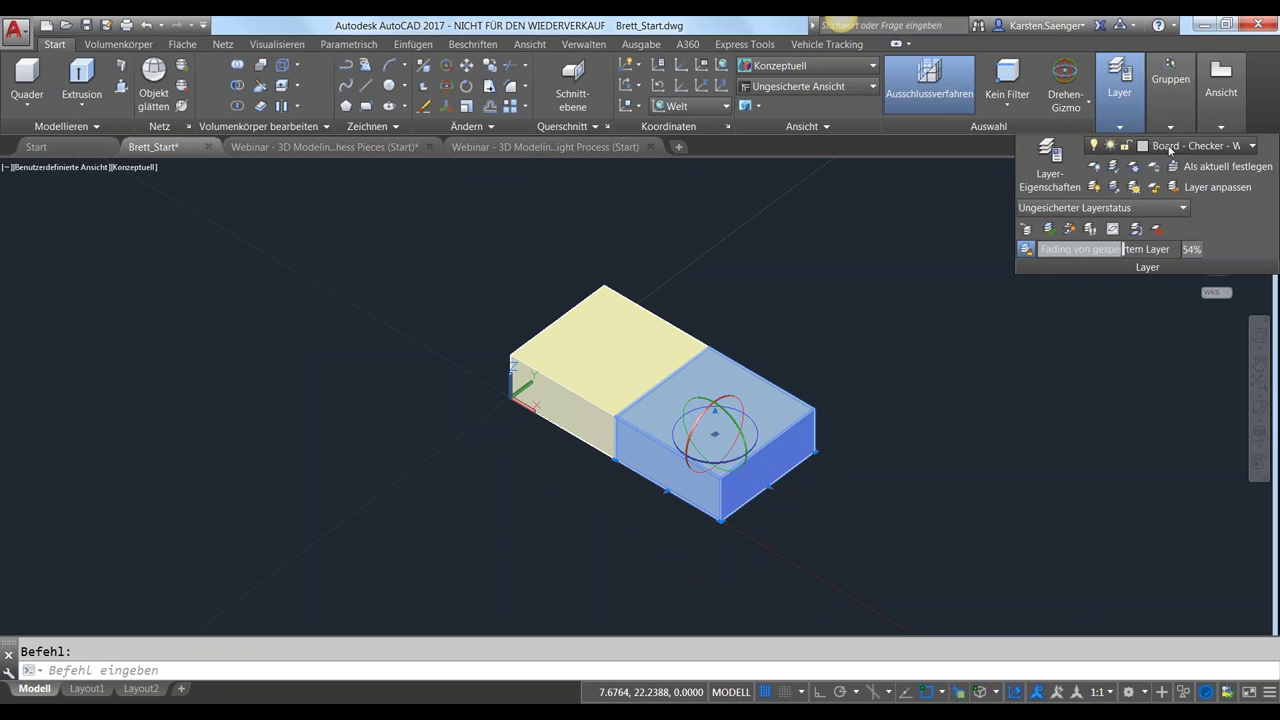
pyautogui.click(1162, 146)
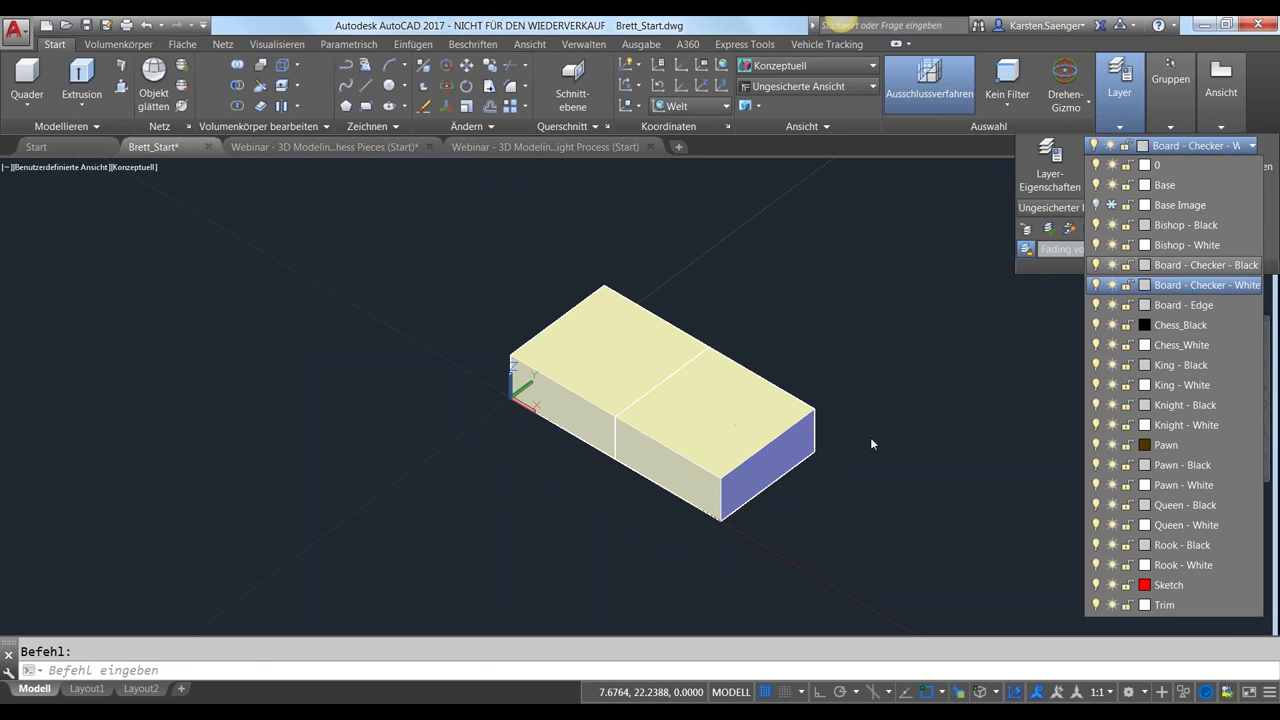
pyautogui.press('Escape')
pyautogui.press('Escape')
pyautogui.click(906, 437)
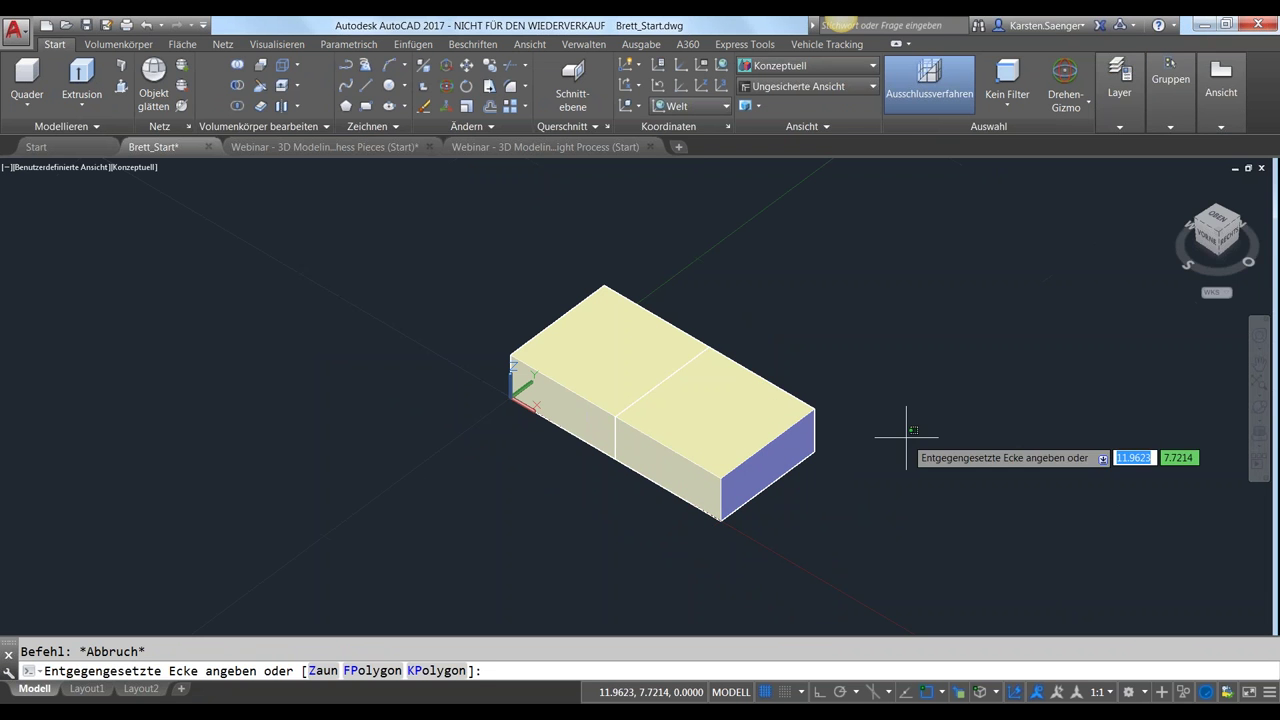
pyautogui.click(768, 454)
pyautogui.click(1120, 127)
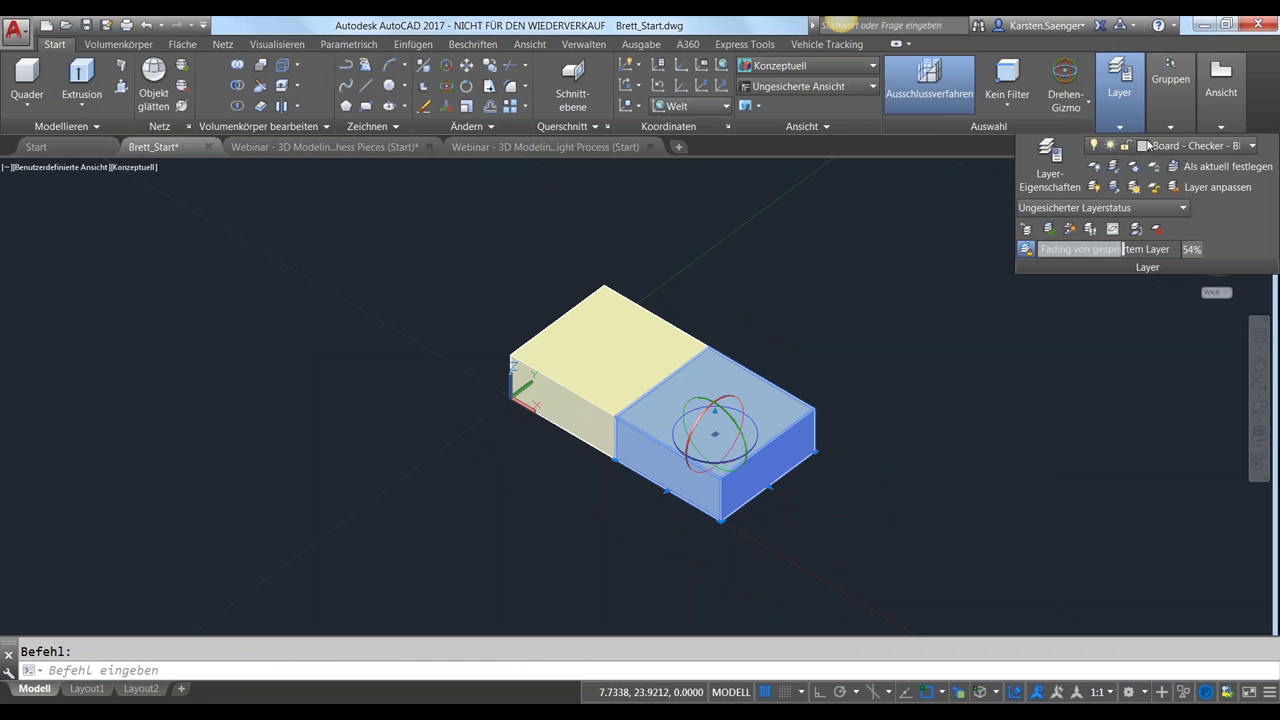
pyautogui.click(1185, 146)
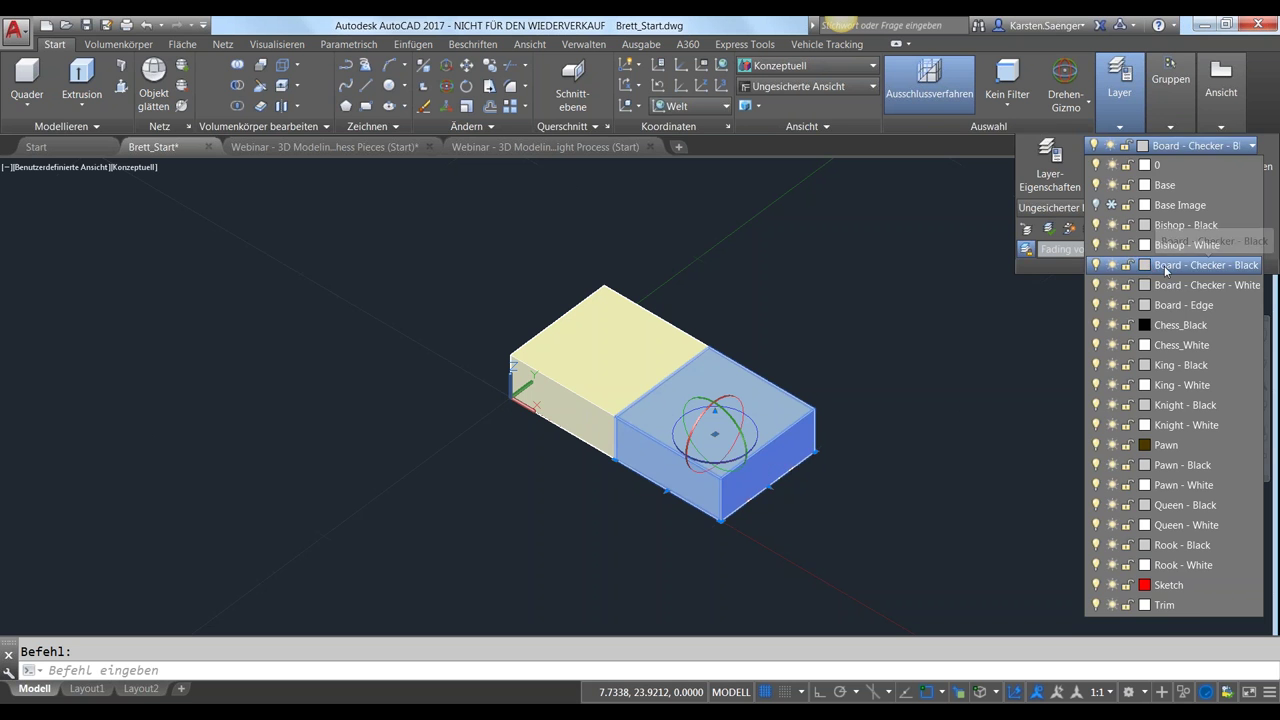
pyautogui.click(1152, 266)
pyautogui.write('LA')
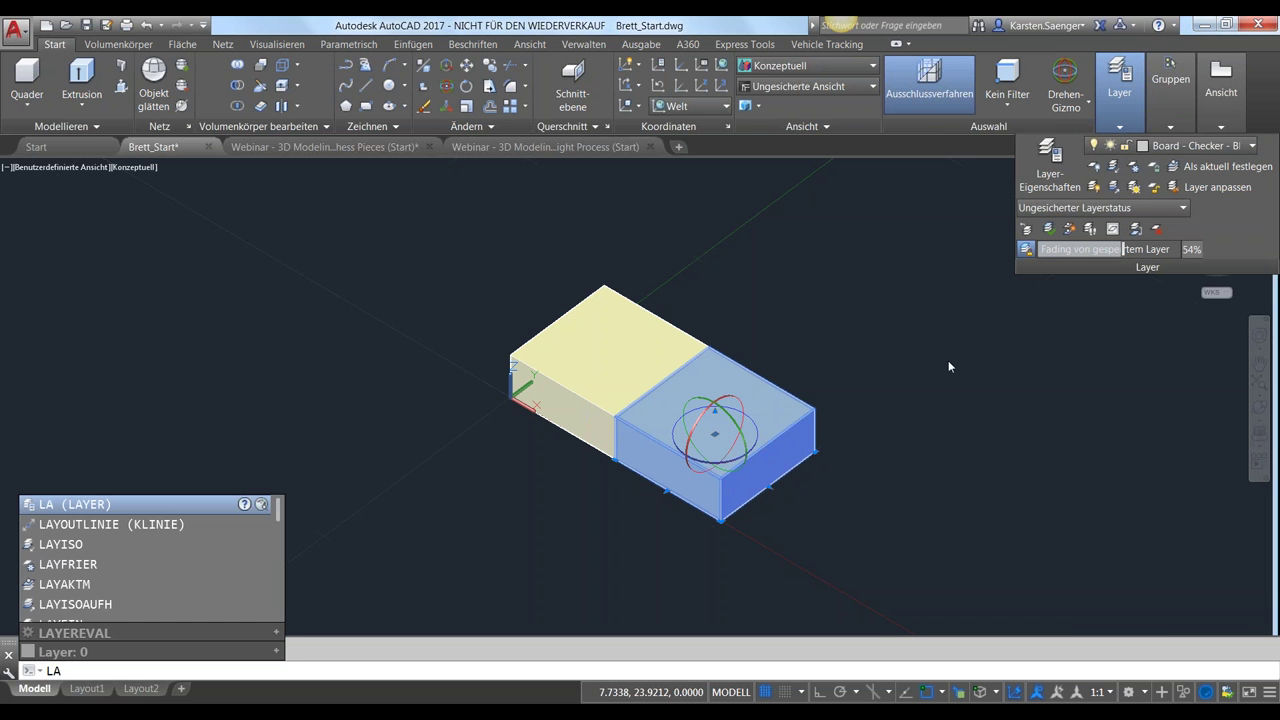
# In Layer Properties, change the Board - Checker - Black colour to 250
pyautogui.press('Return')
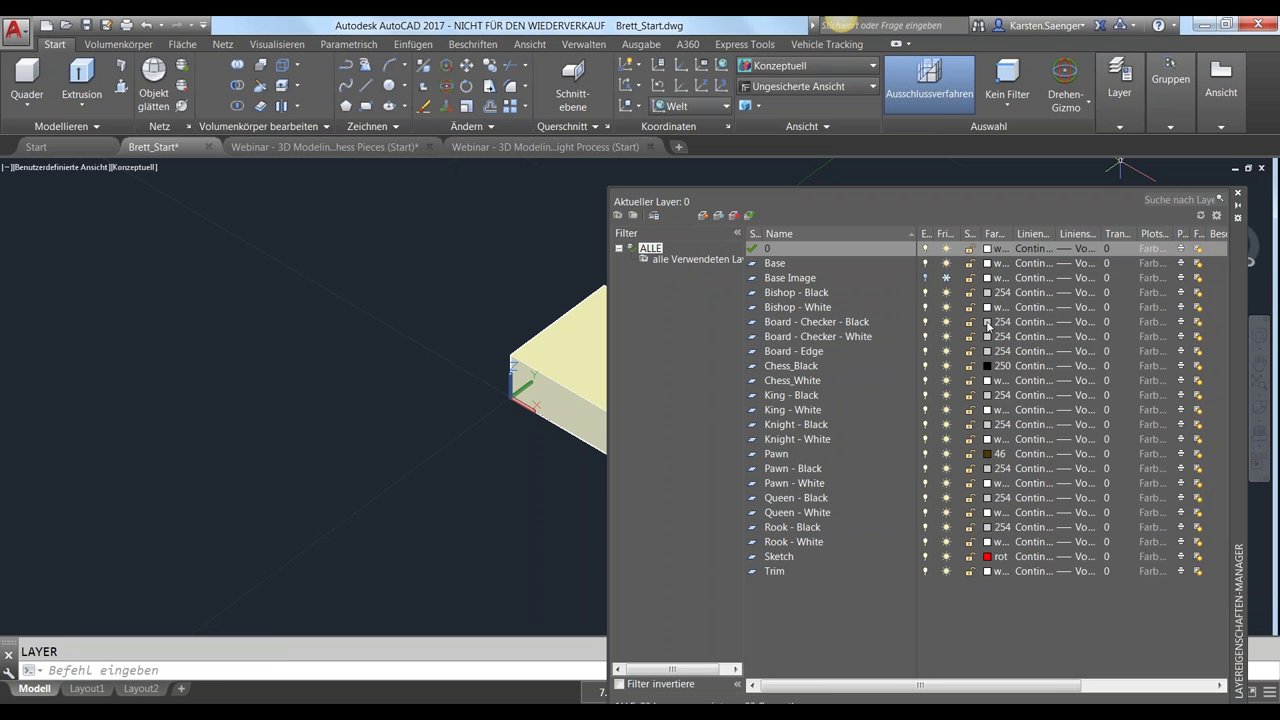
pyautogui.click(988, 324)
pyautogui.click(502, 427)
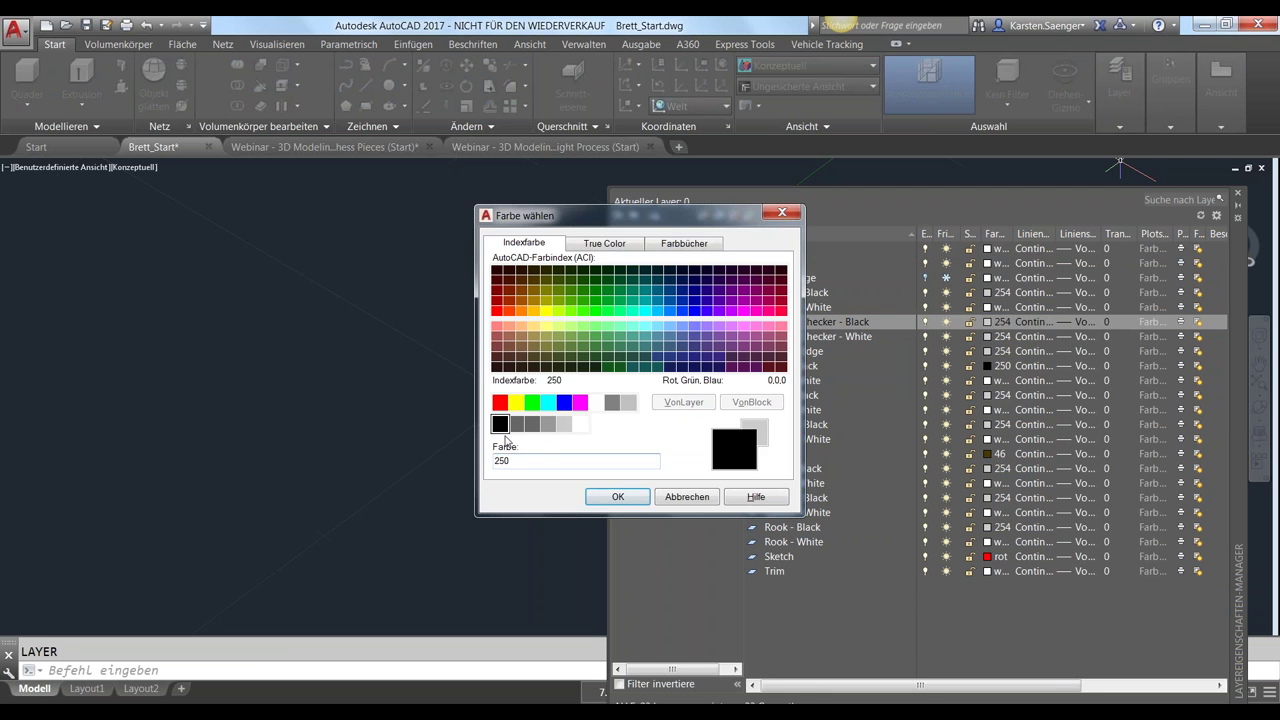
pyautogui.click(617, 496)
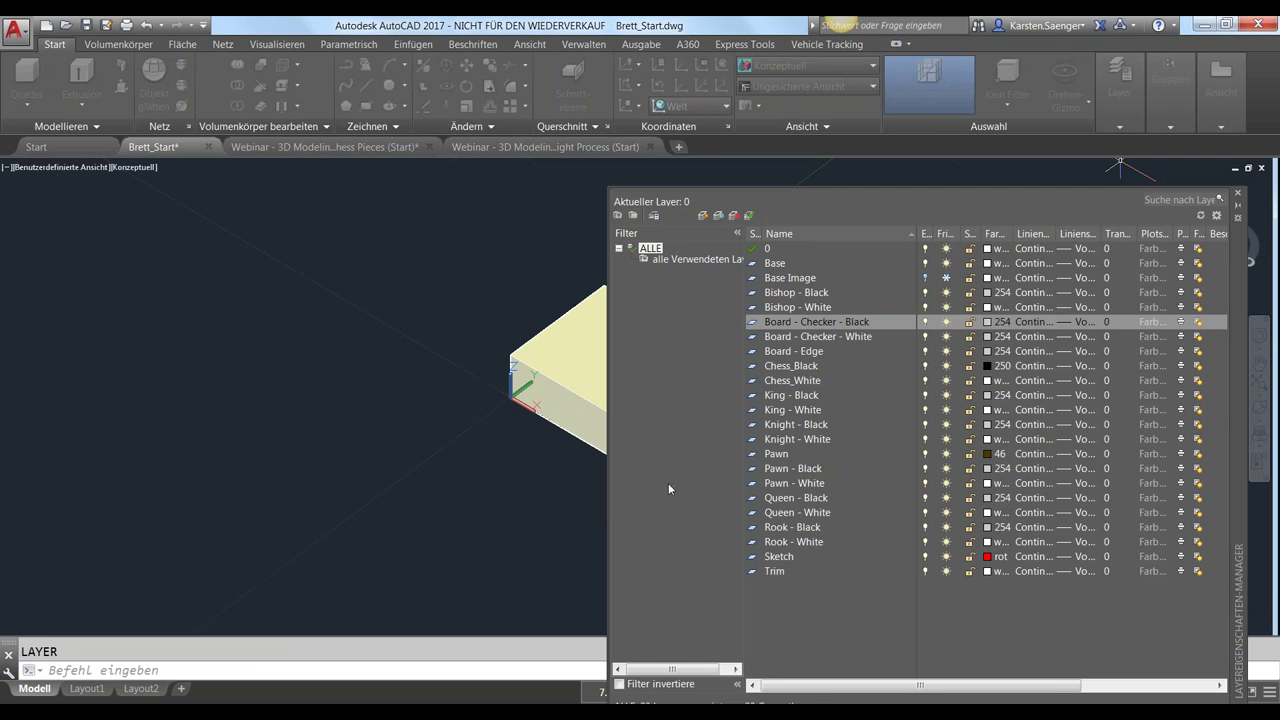
pyautogui.click(1238, 197)
# Zoom out and pan so the two boxes sit left of centre
pyautogui.press('Escape')
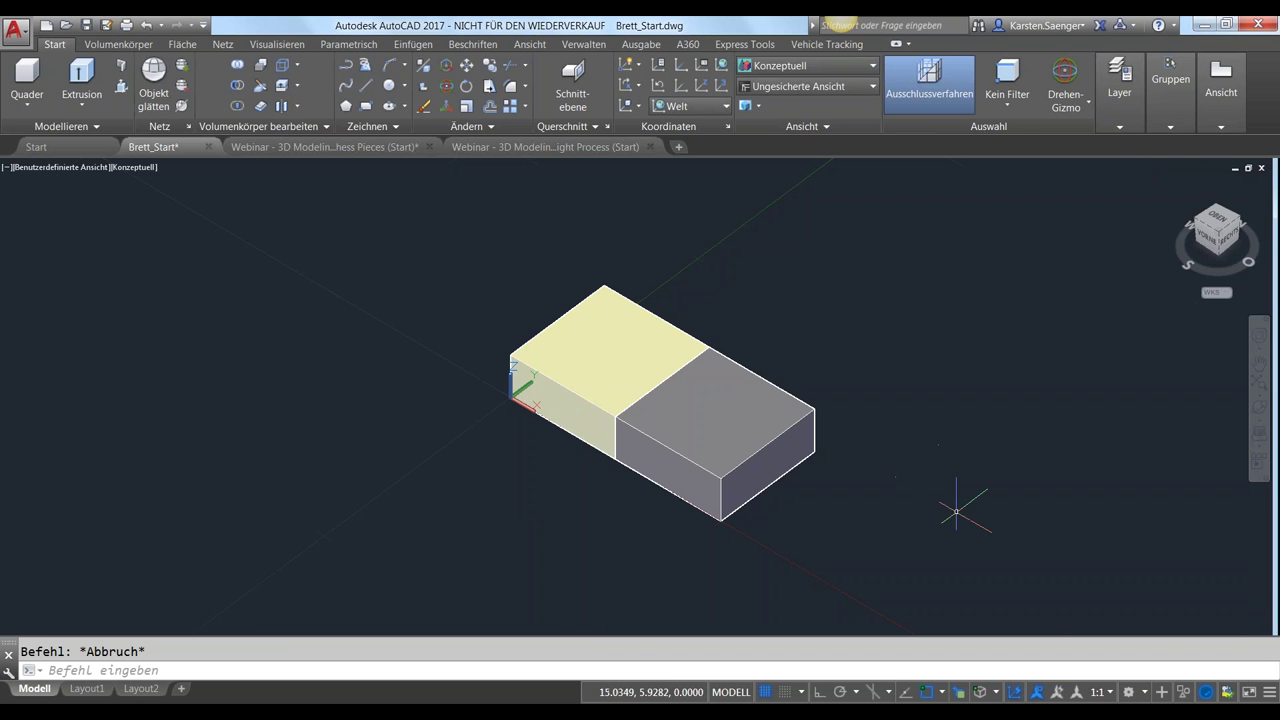
pyautogui.scroll(-4, 965, 506)
pyautogui.moveTo(965, 510); pyautogui.dragTo(530, 445, button='middle')
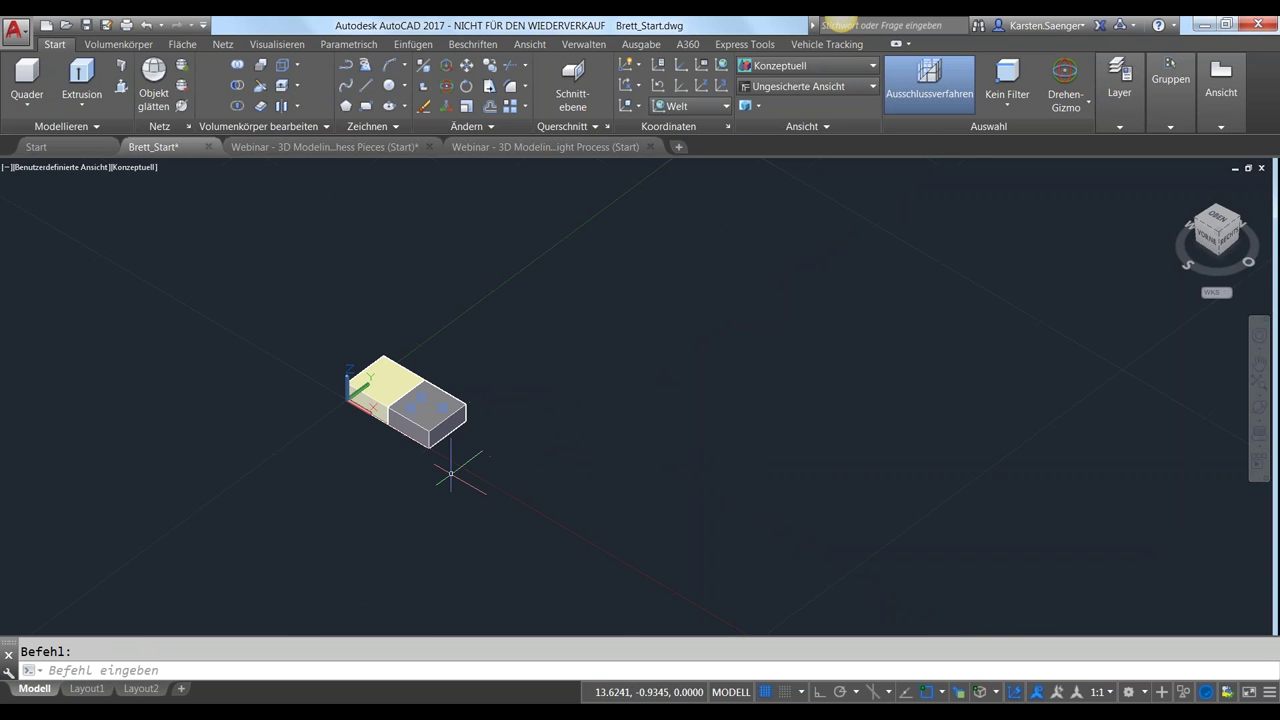
pyautogui.click(408, 488)
# Window-select both boxes and drop down the Anordnung (Array) type list
pyautogui.moveTo(331, 469); pyautogui.dragTo(345, 471, button='middle')
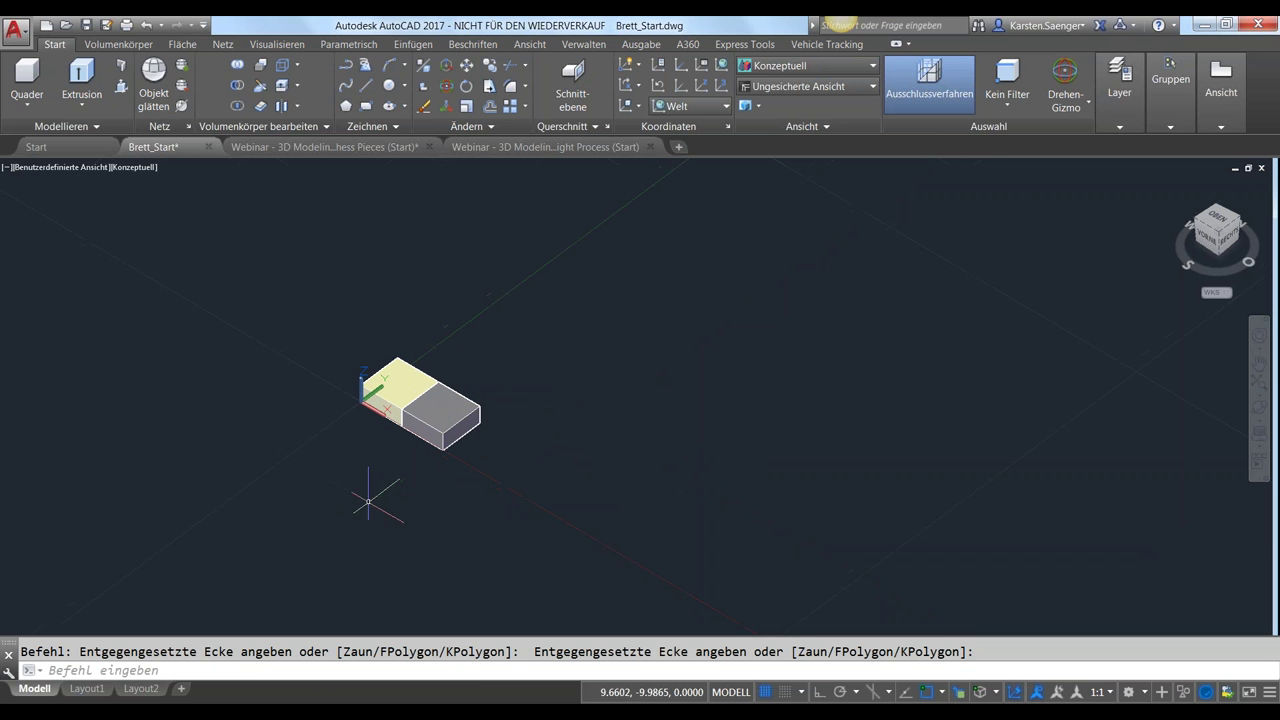
pyautogui.click(415, 395)
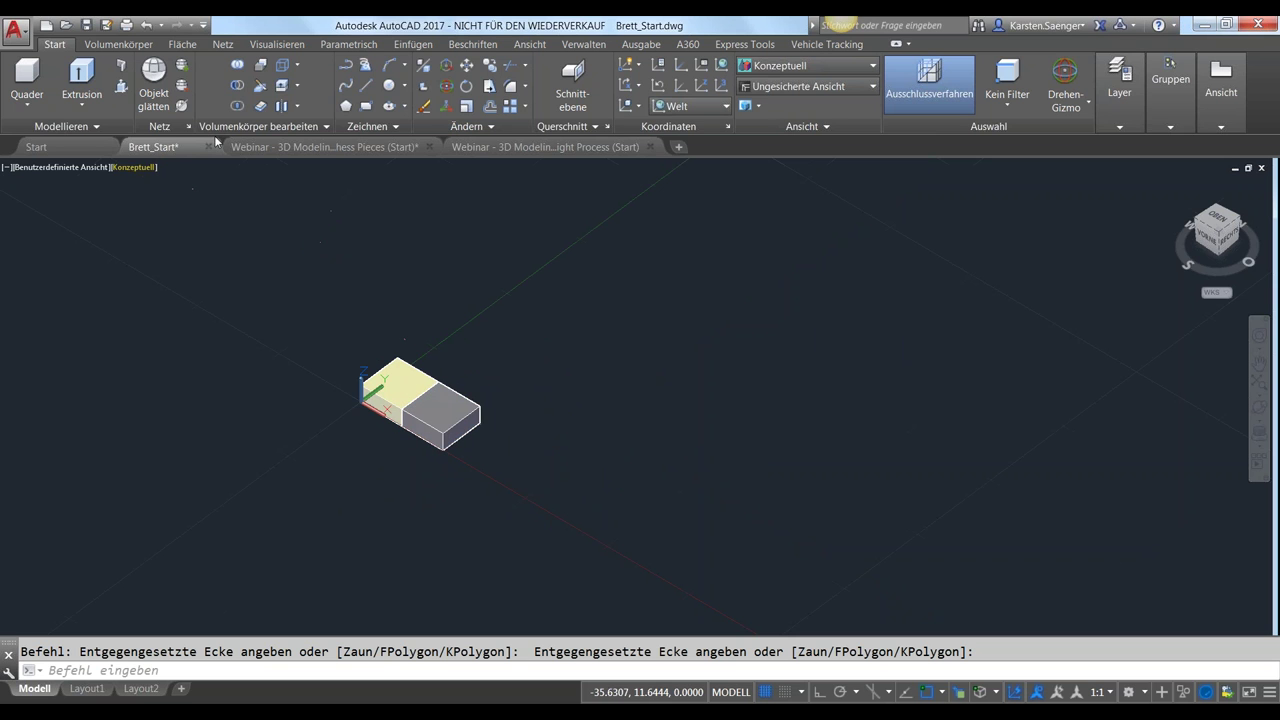
pyautogui.click(522, 107)
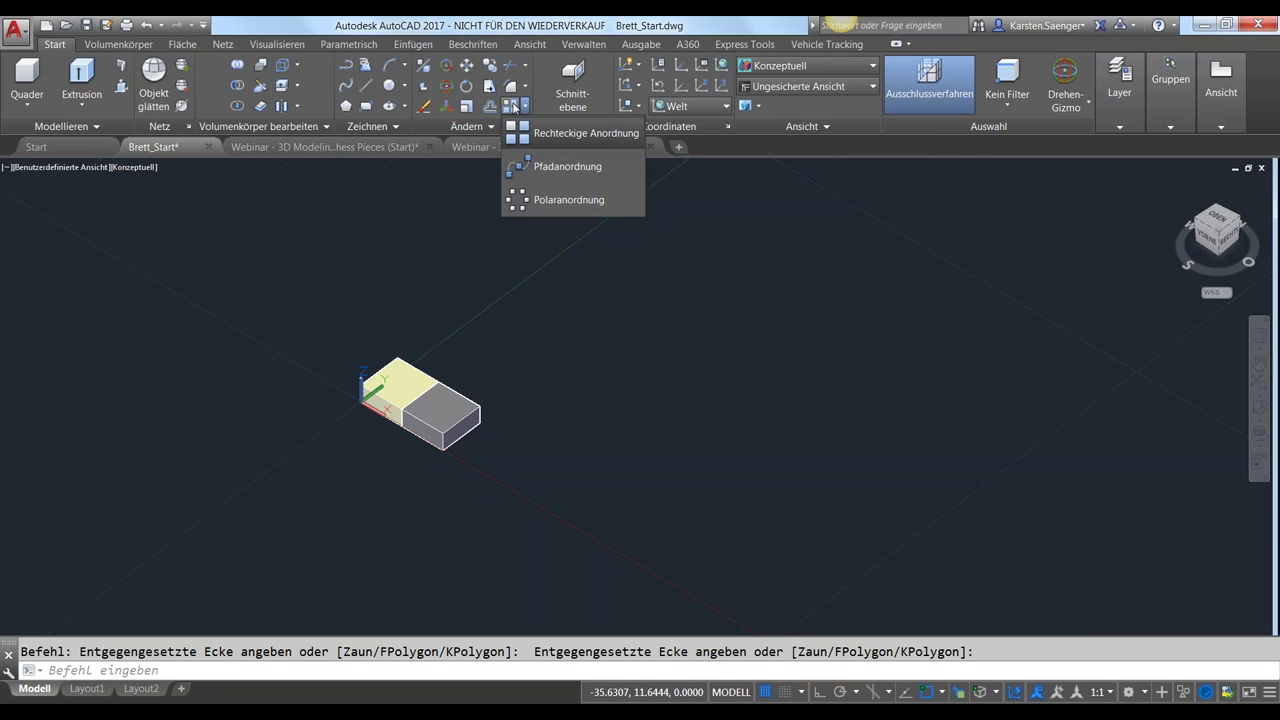
# Make a rectangular array of the box pair: 4 columns 15 apart, 3 rows 7.5 apart
pyautogui.click(513, 107)
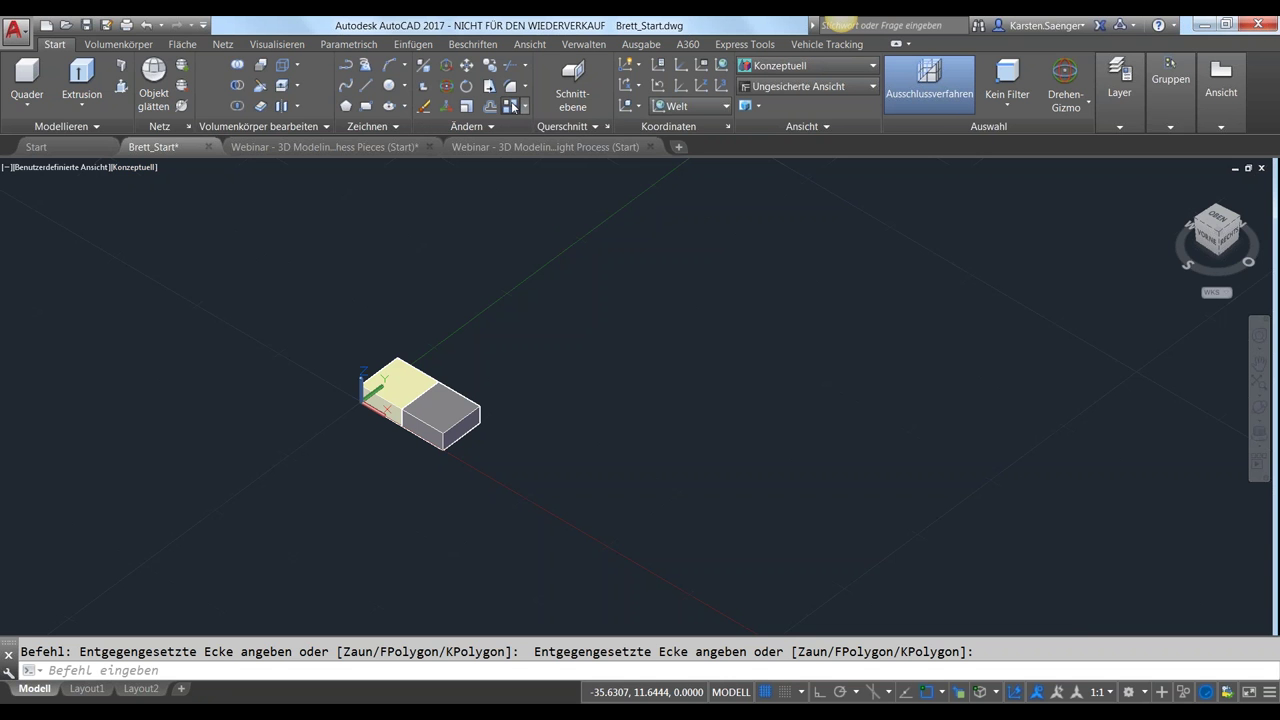
pyautogui.click(286, 316)
pyautogui.click(514, 480)
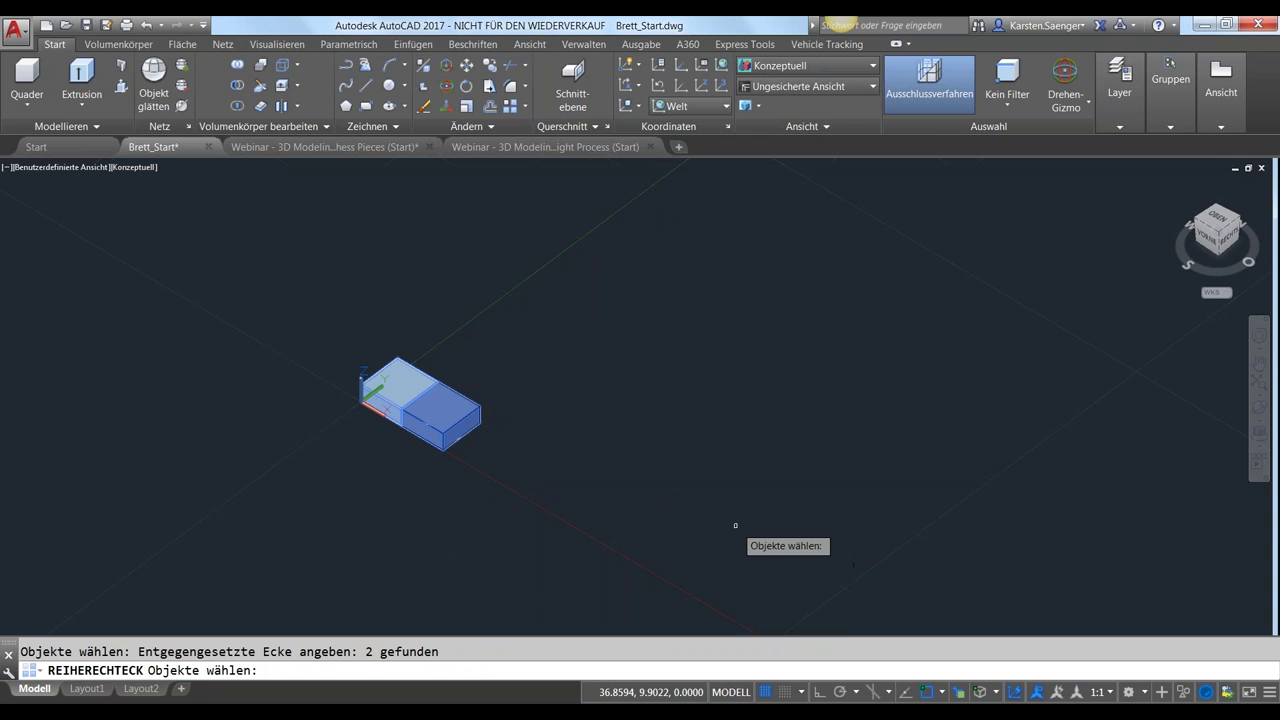
pyautogui.press('Return')
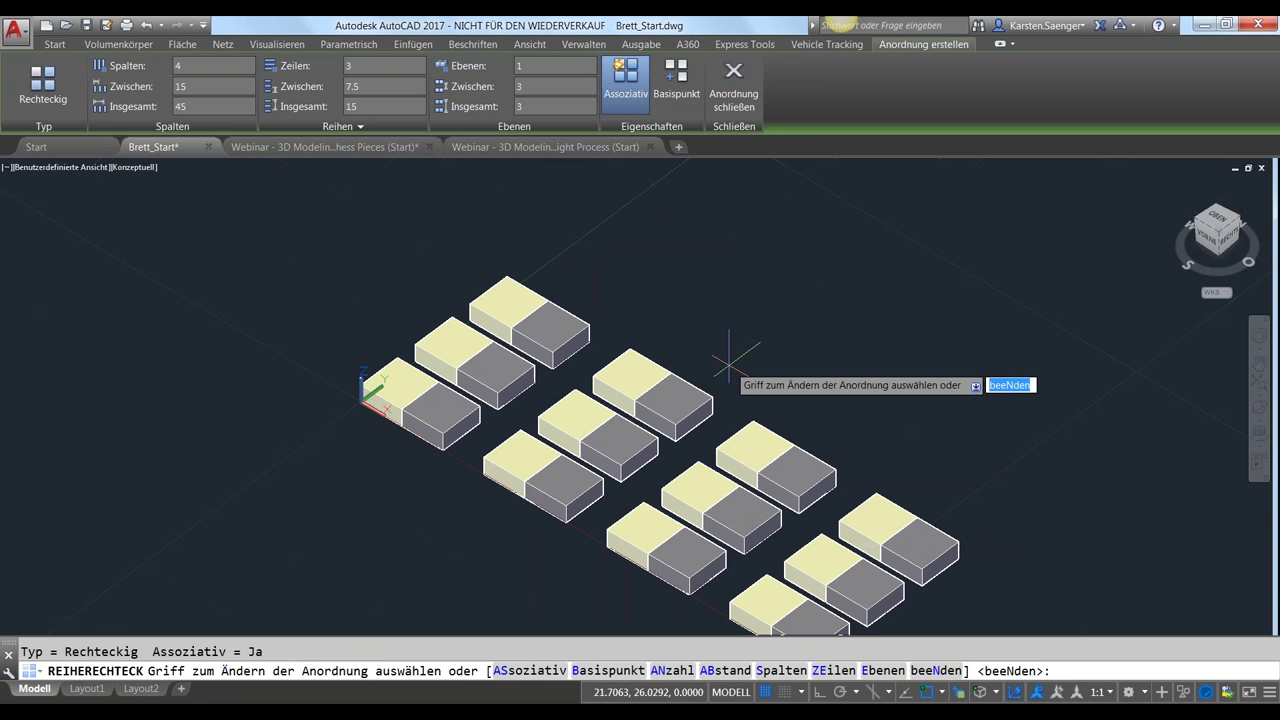
# Set the array to 4 rows, with column and row spacing both 10
pyautogui.scroll(-2, 728, 358)
pyautogui.write('4')
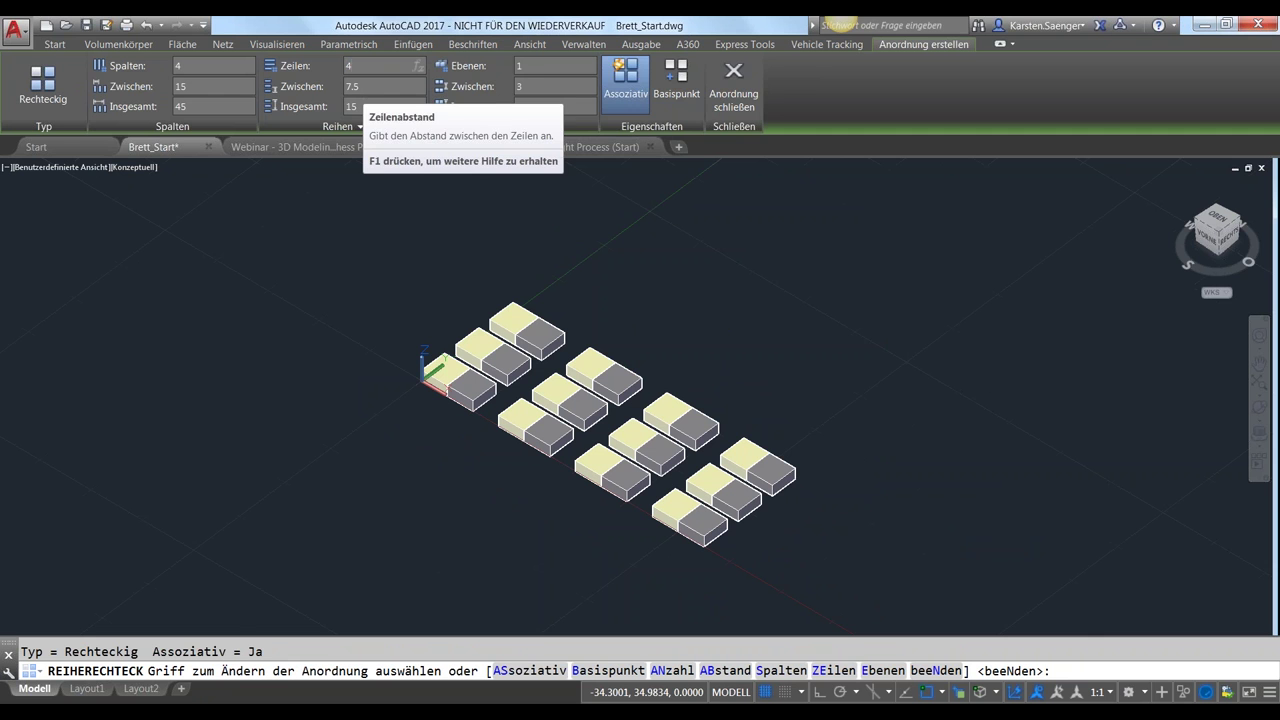
pyautogui.press('Return')
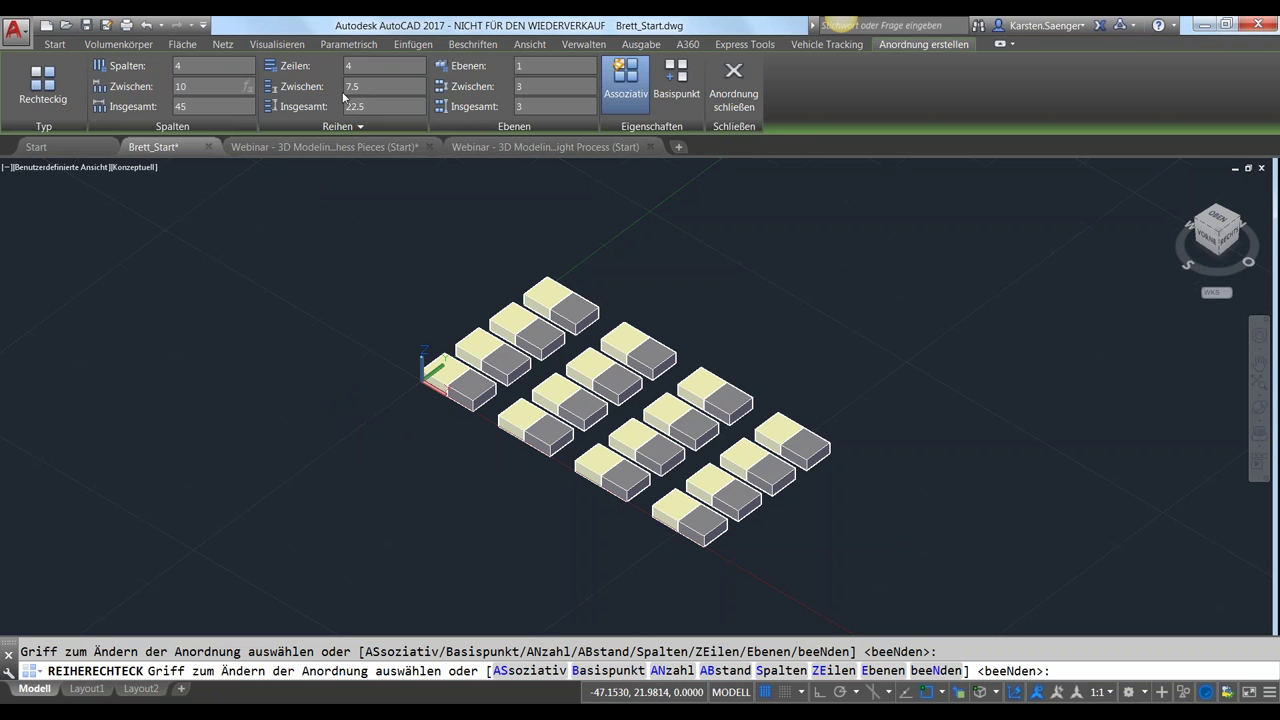
pyautogui.write('10')
pyautogui.press('Return')
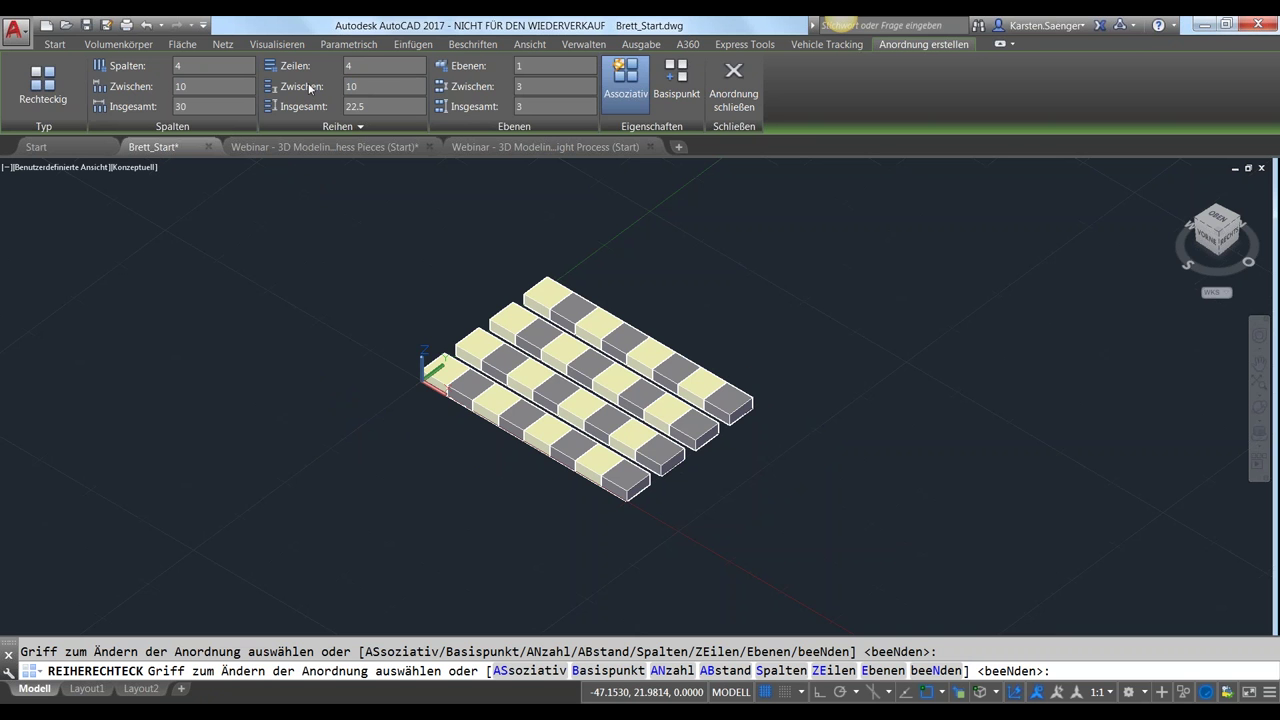
pyautogui.press('Return')
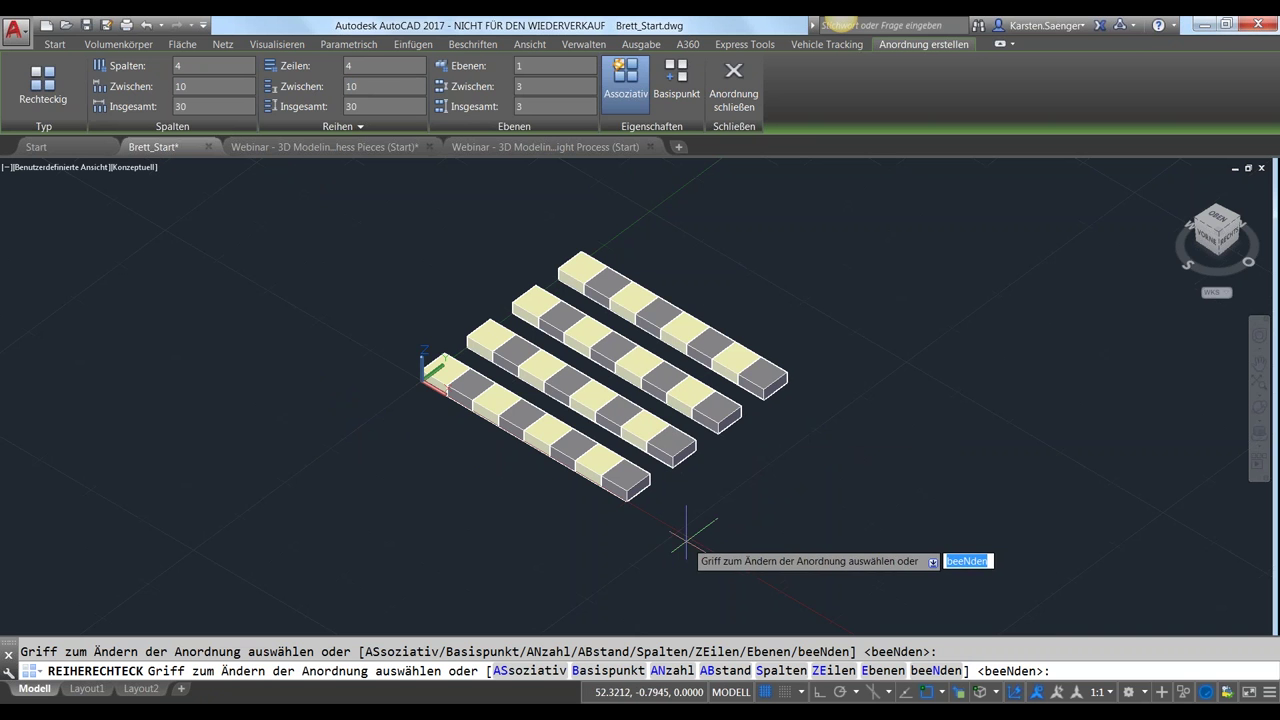
# Orbit the view to see the four striped rows from a different side
pyautogui.middleClick(728, 486)
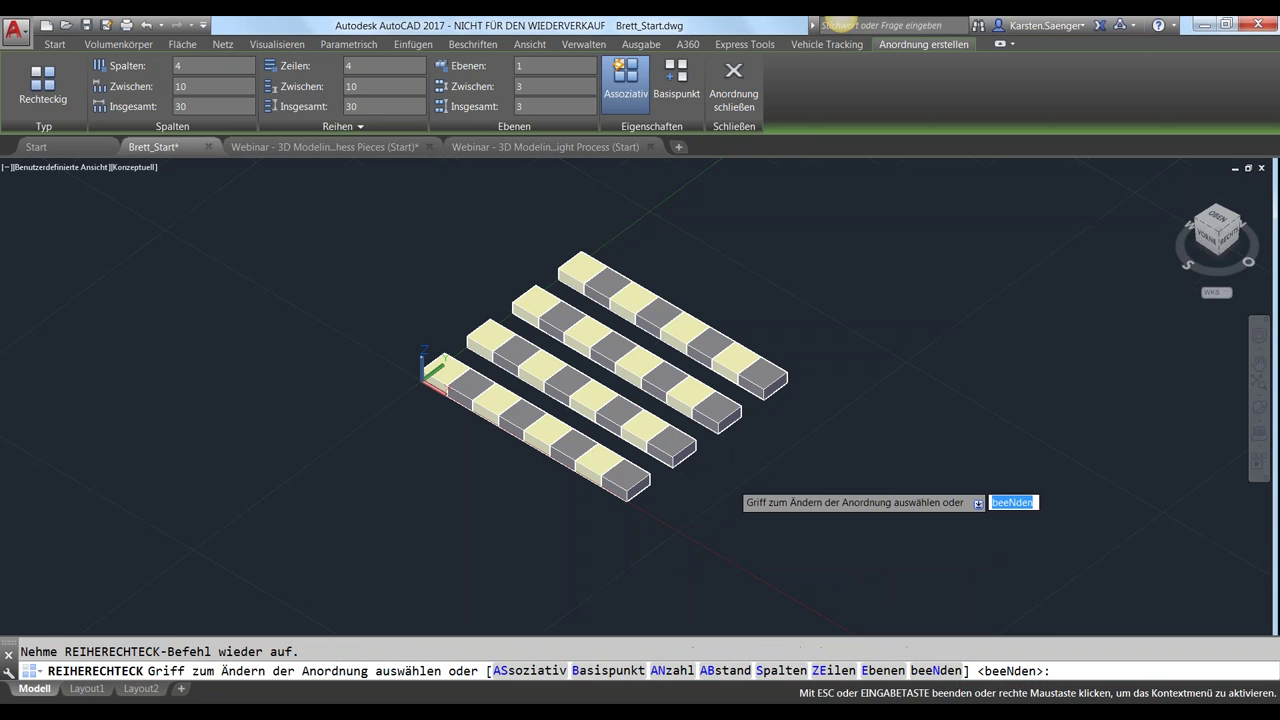
pyautogui.moveTo(720, 490)
pyautogui.keyDown('shift'); pyautogui.mouseDown(button='middle')
pyautogui.moveTo(608, 480)
pyautogui.moveTo(600, 463)
pyautogui.moveTo(654, 486)
pyautogui.mouseUp(button='middle'); pyautogui.keyUp('shift')
pyautogui.moveTo(1218, 230)
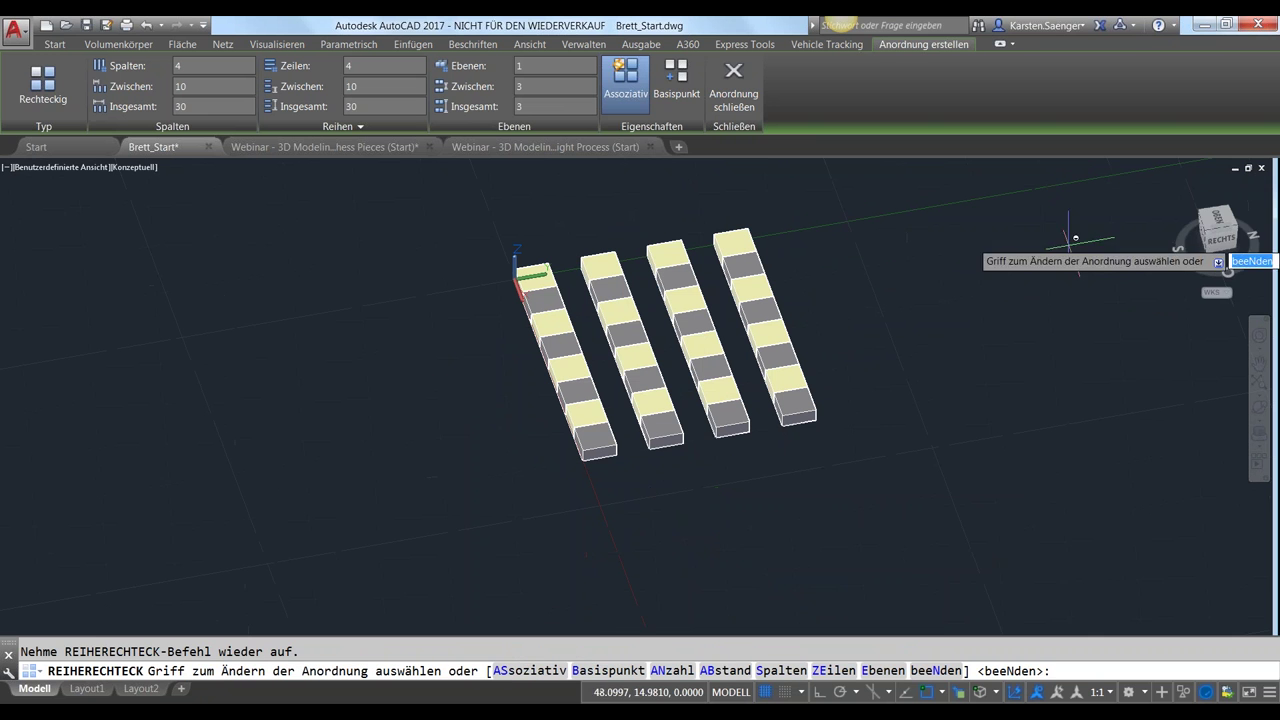
pyautogui.rightClick(1175, 187)
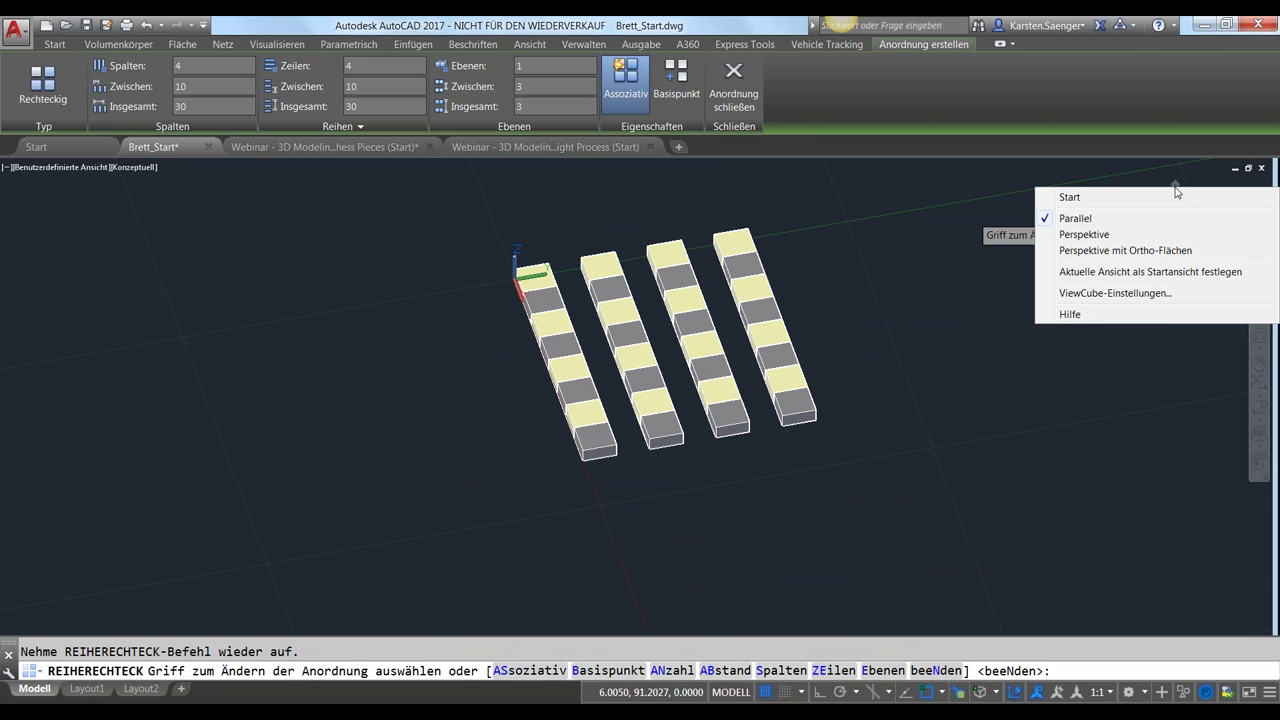
pyautogui.press('Escape')
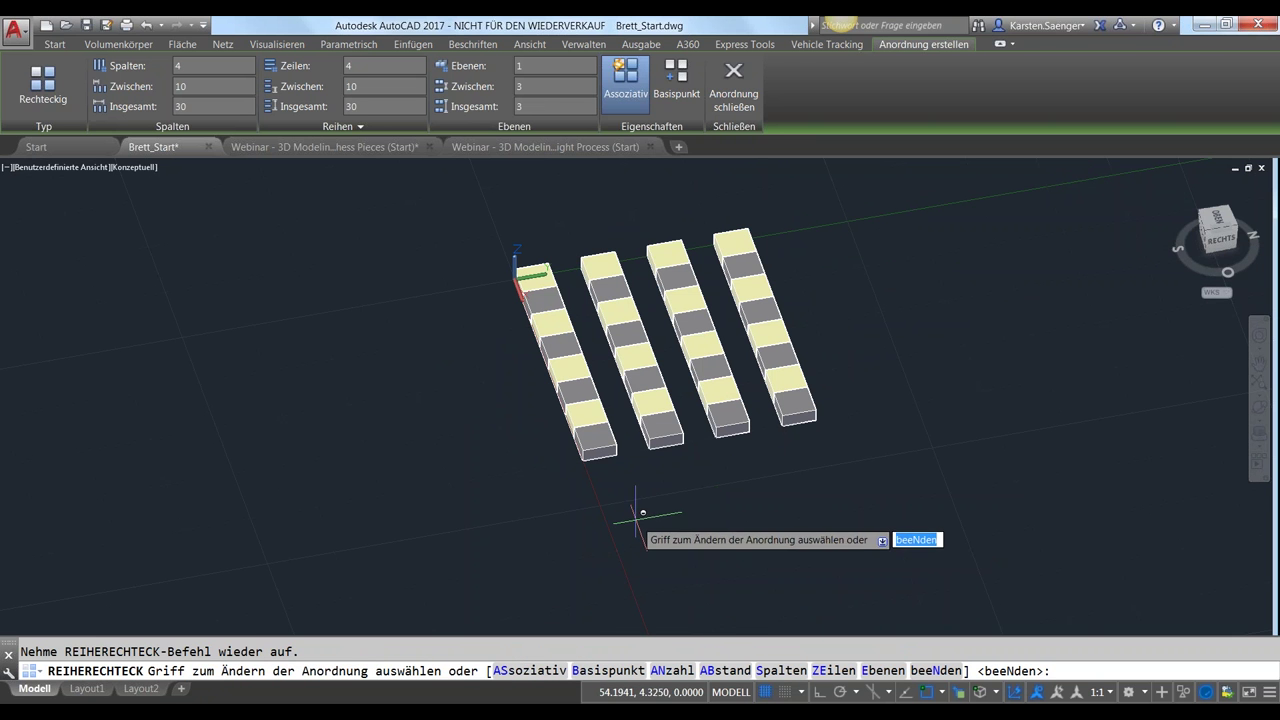
# End the array command, keeping the 4×4 array of alternating checker strips
pyautogui.scroll(2, 600, 486)
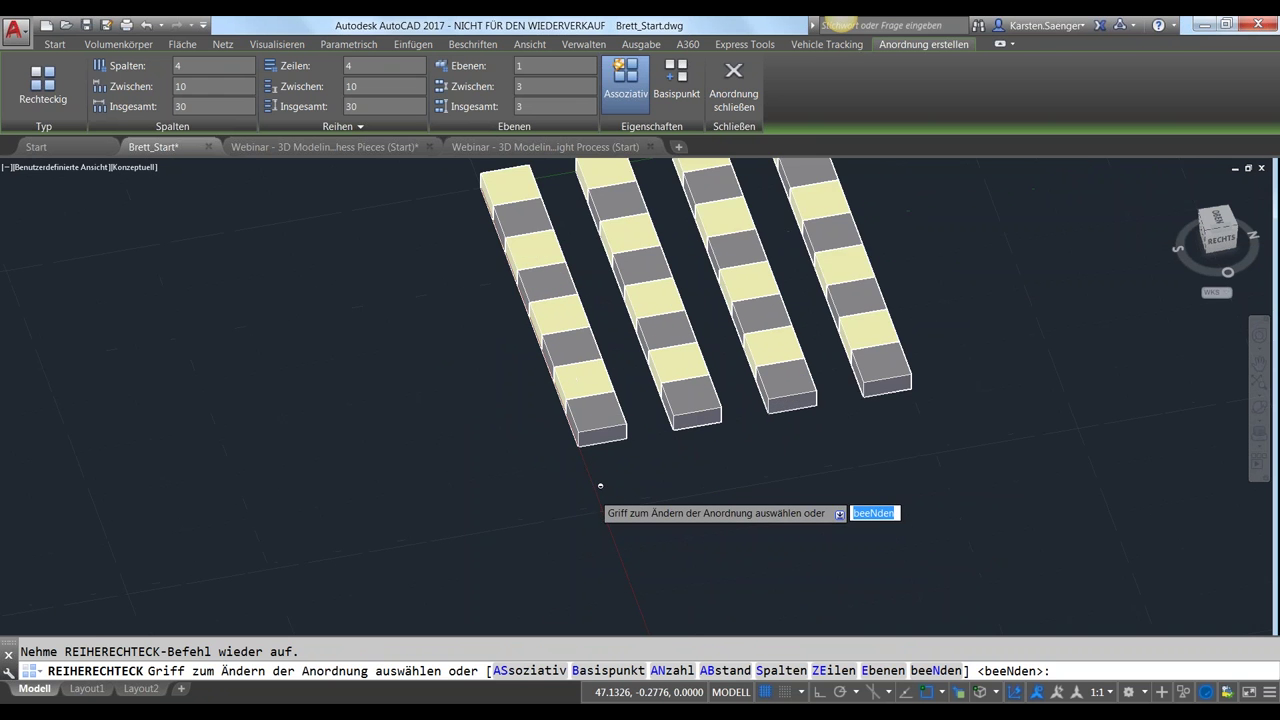
pyautogui.scroll(-2, 600, 486)
pyautogui.press('Escape')
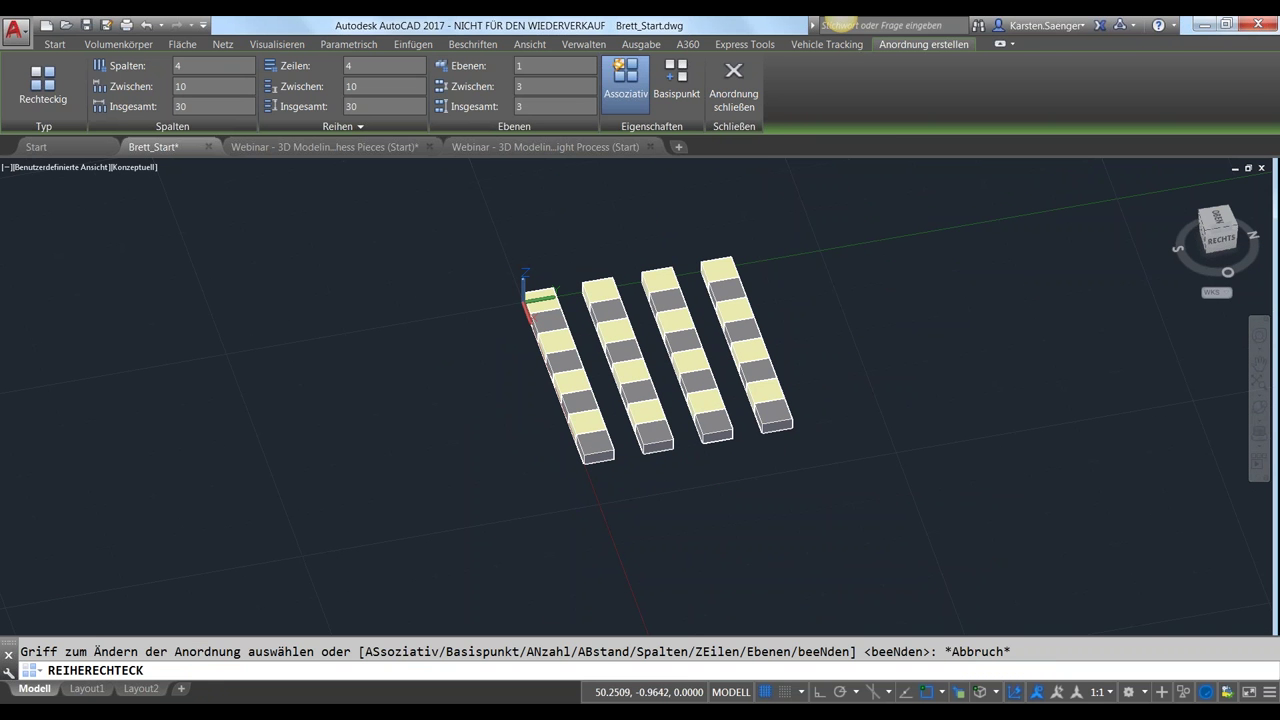
pyautogui.click(673, 482)
# Select the array and check its properties in Eigenschaften: 4 columns, 4 rows, spacing 10
pyautogui.press('Escape')
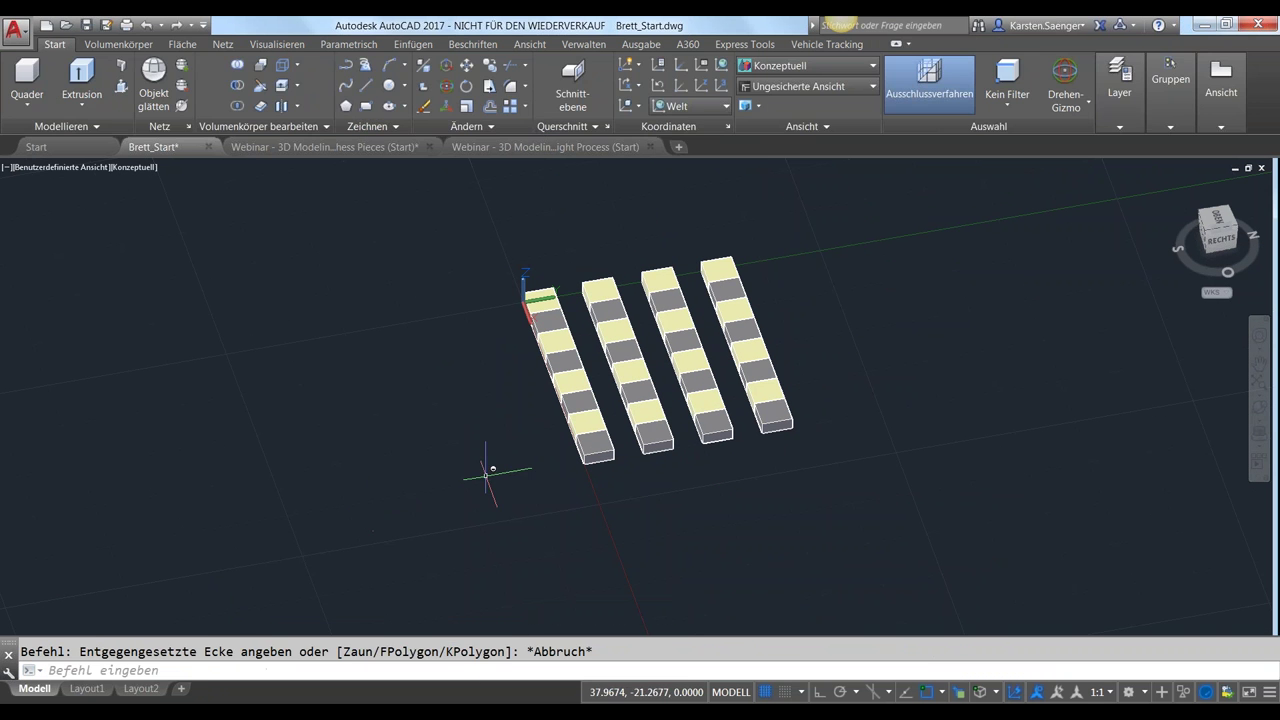
pyautogui.hotkey('ctrl', 'a')
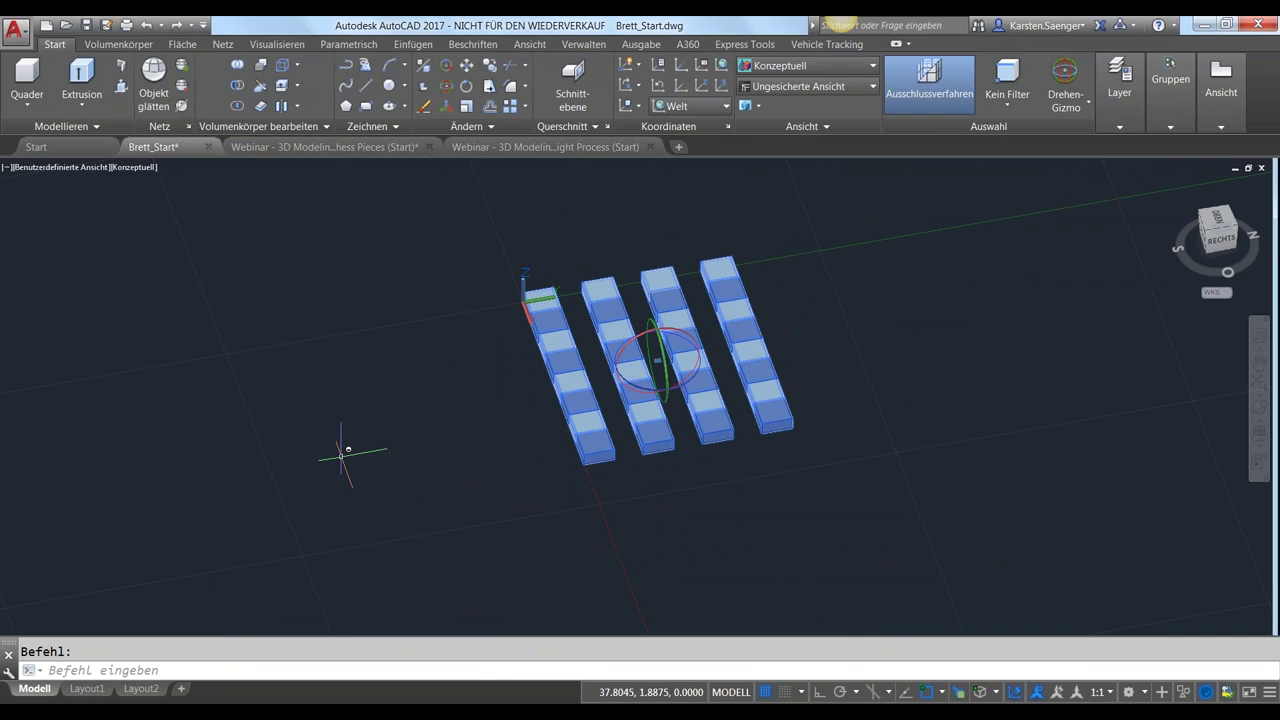
pyautogui.hotkey('ctrl', '1')
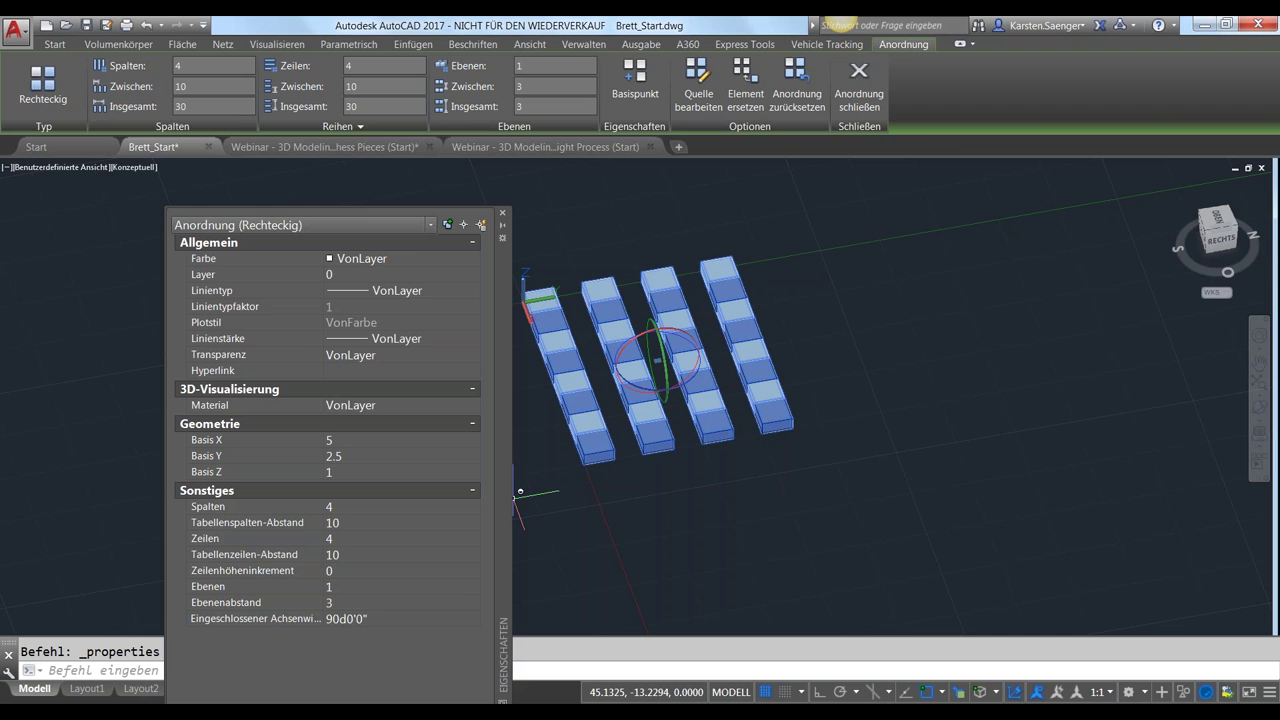
pyautogui.moveTo(507, 501); pyautogui.dragTo(357, 455)
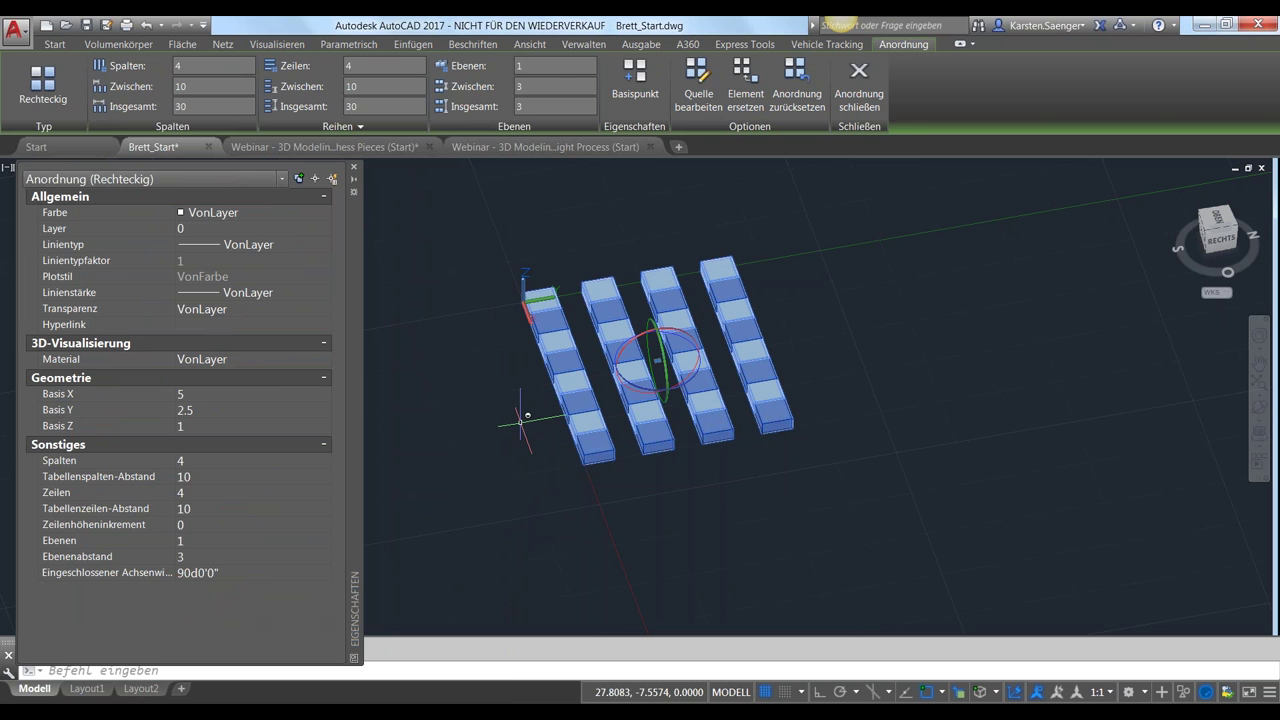
pyautogui.press('Escape')
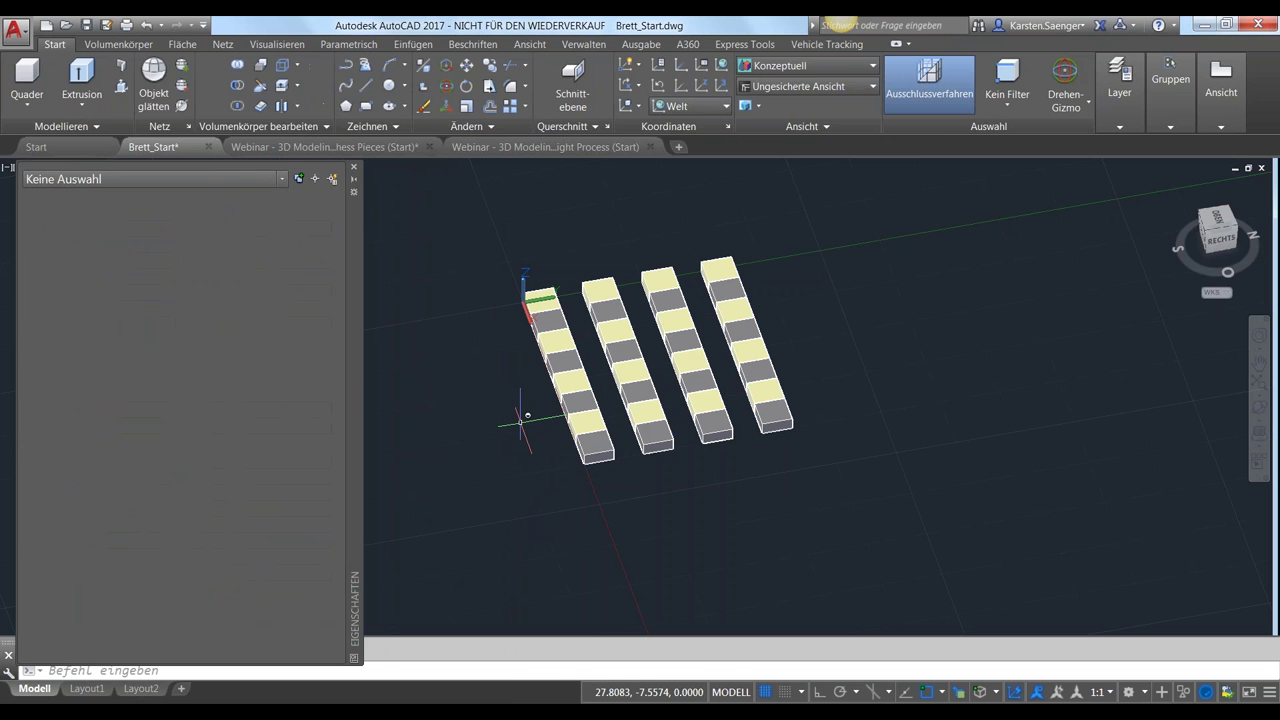
# Draw a trial box and delete it, close Eigenschaften, and orbit to an oblique view
pyautogui.click(466, 523)
pyautogui.click(563, 580)
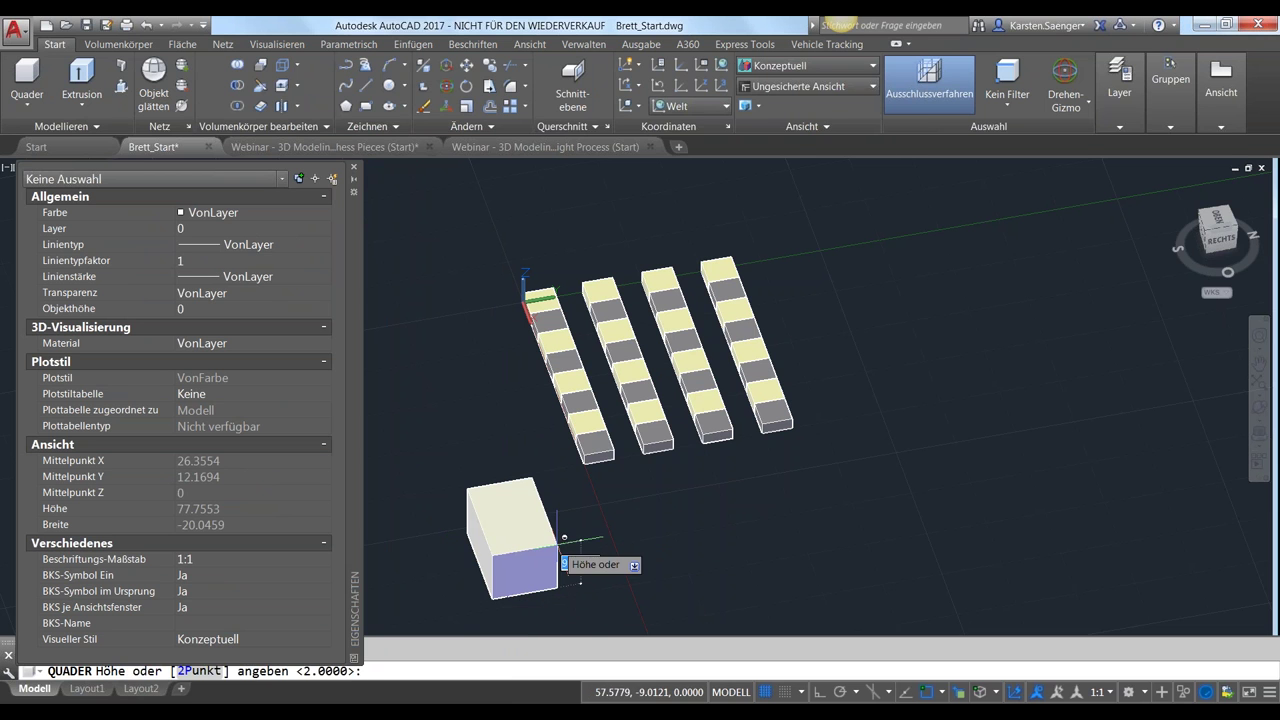
pyautogui.click(571, 543)
pyautogui.click(515, 540)
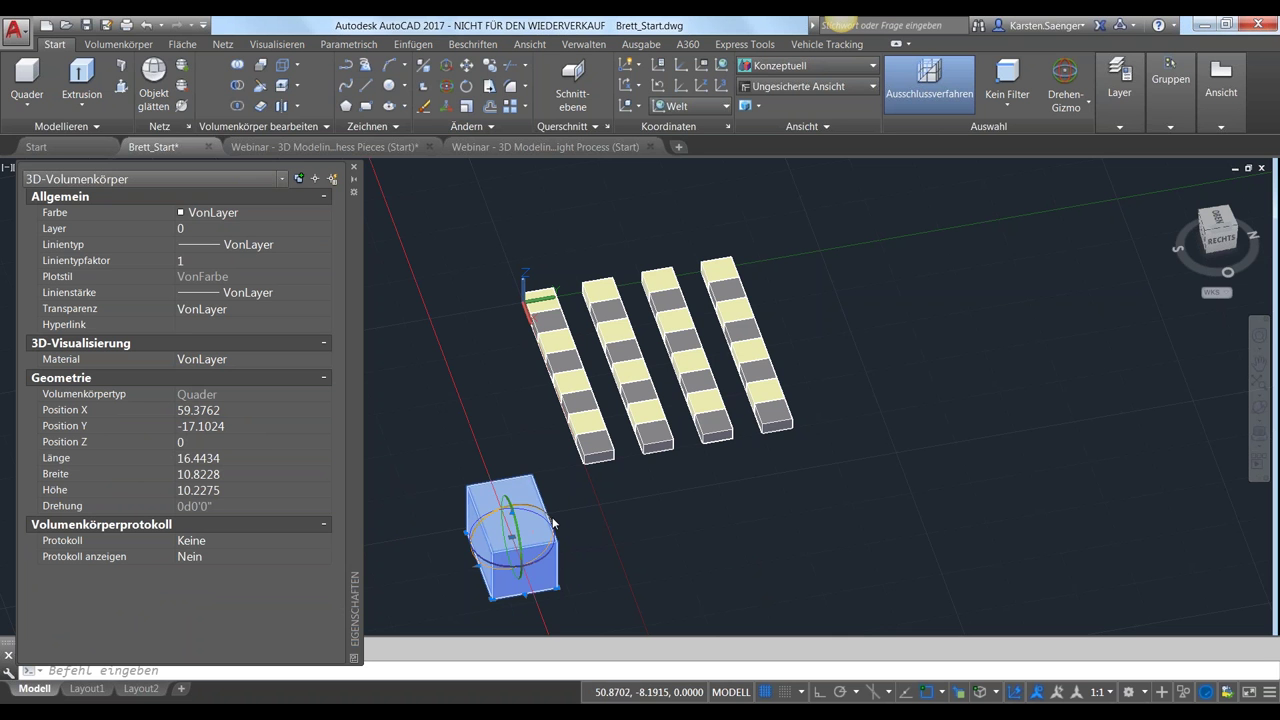
pyautogui.press('Delete')
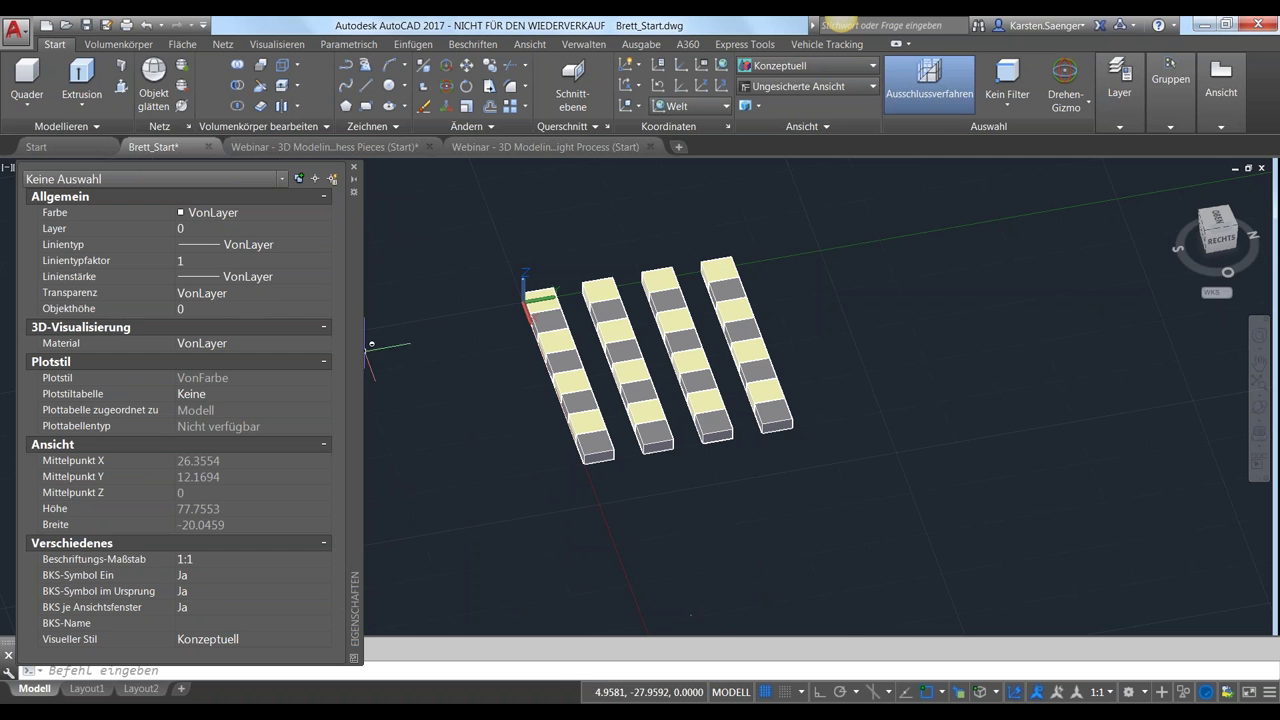
pyautogui.click(355, 169)
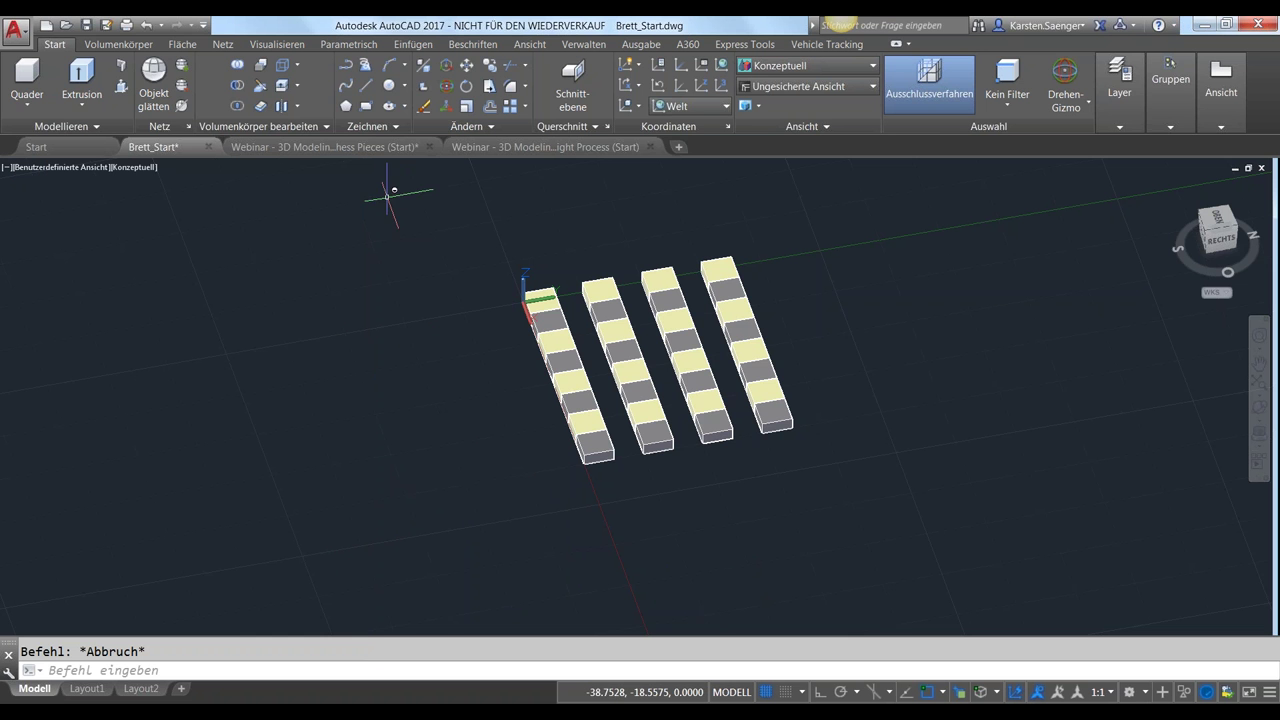
pyautogui.keyDown('shift'); pyautogui.moveTo(737, 535); pyautogui.dragTo(822, 501, button='middle'); pyautogui.keyUp('shift')
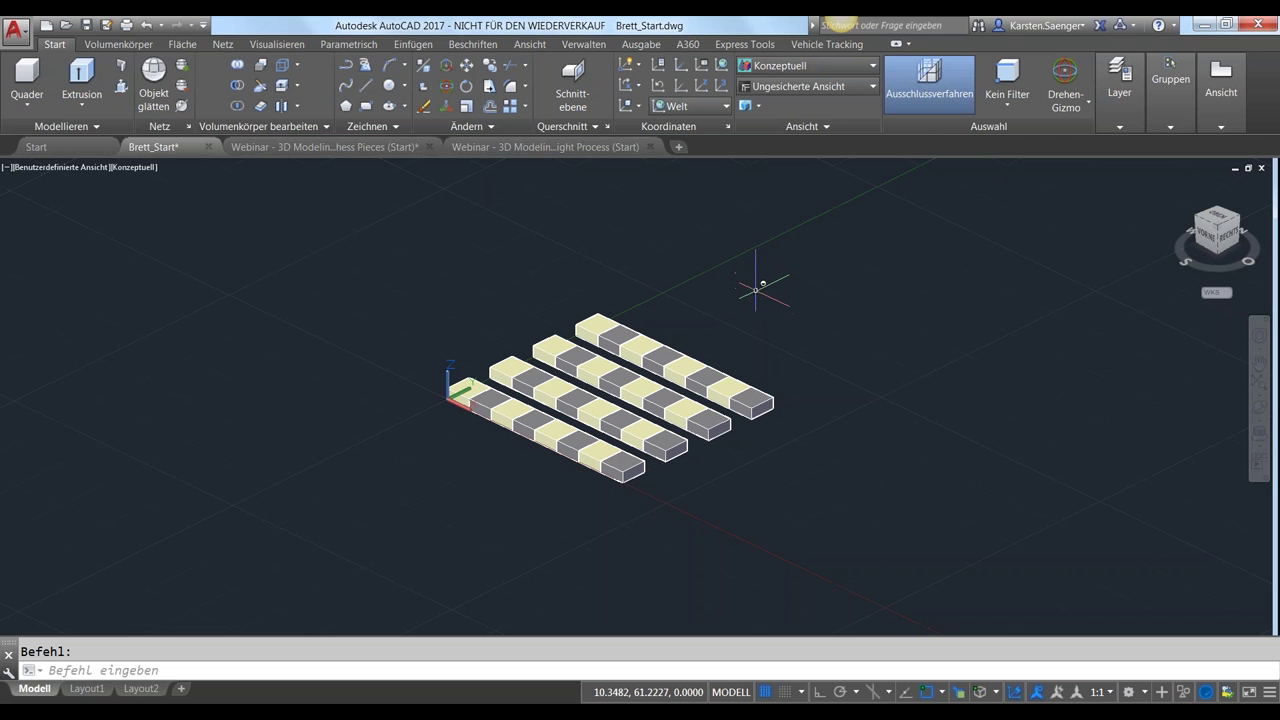
# Mirror the four checker bars across their end plane with 3DMIRROR, keeping the originals
pyautogui.write('3d')
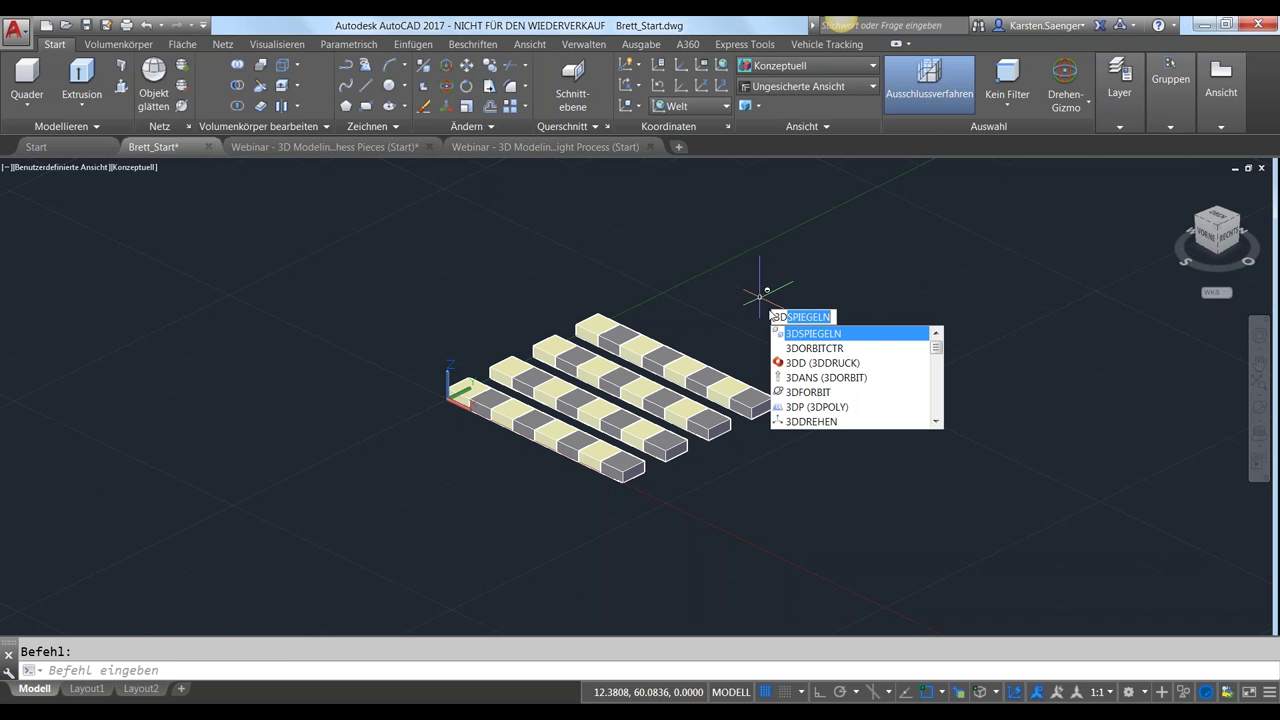
pyautogui.press('Return')
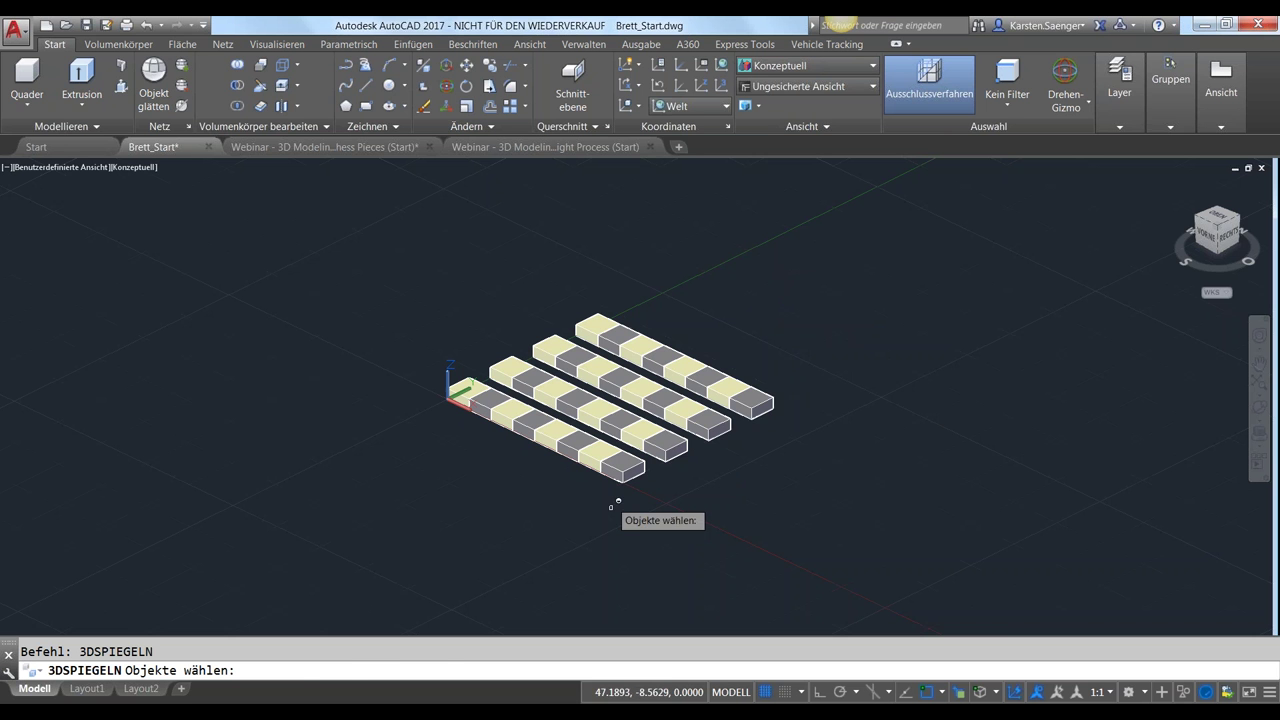
pyautogui.click(738, 350)
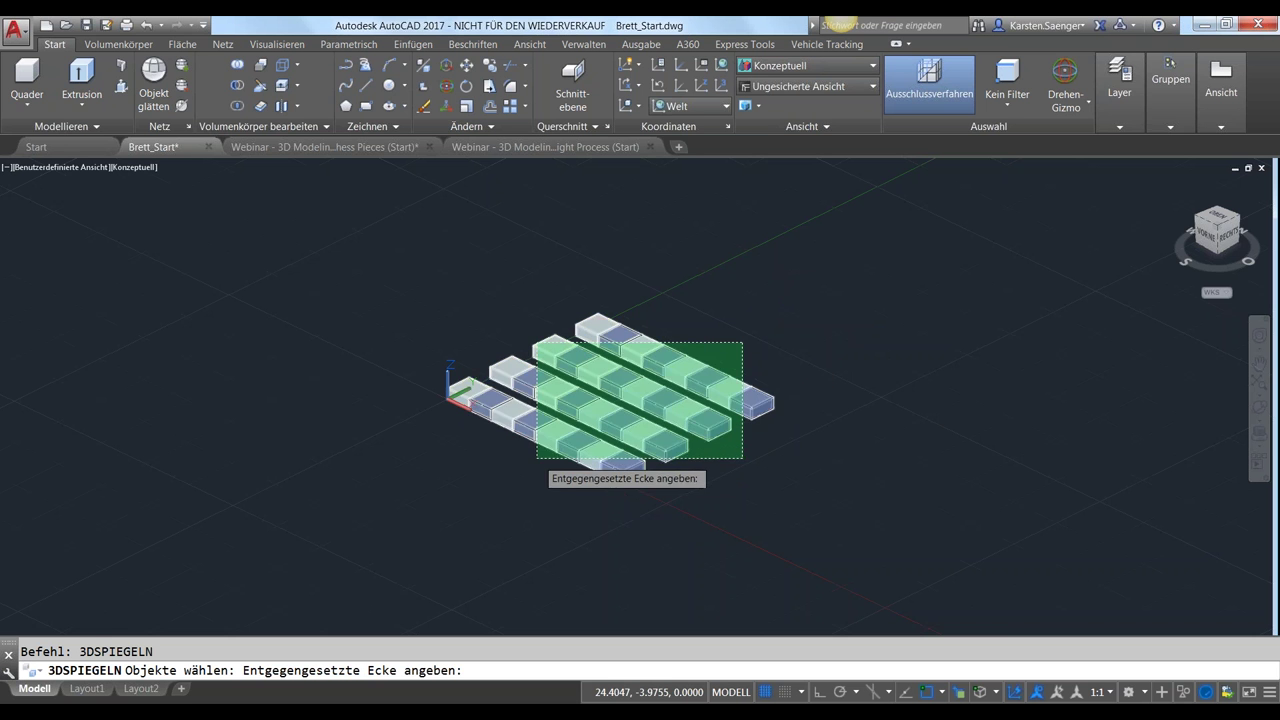
pyautogui.click(578, 477)
pyautogui.scroll(2, 586, 489)
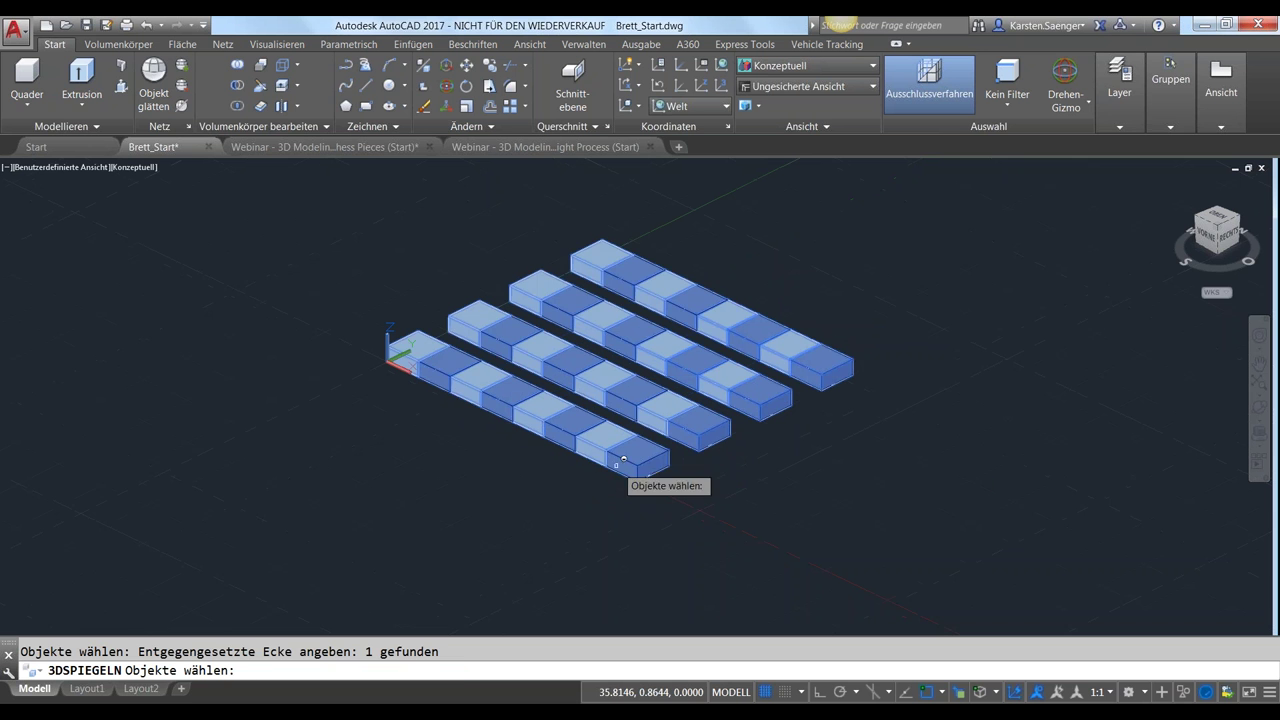
pyautogui.press('Return')
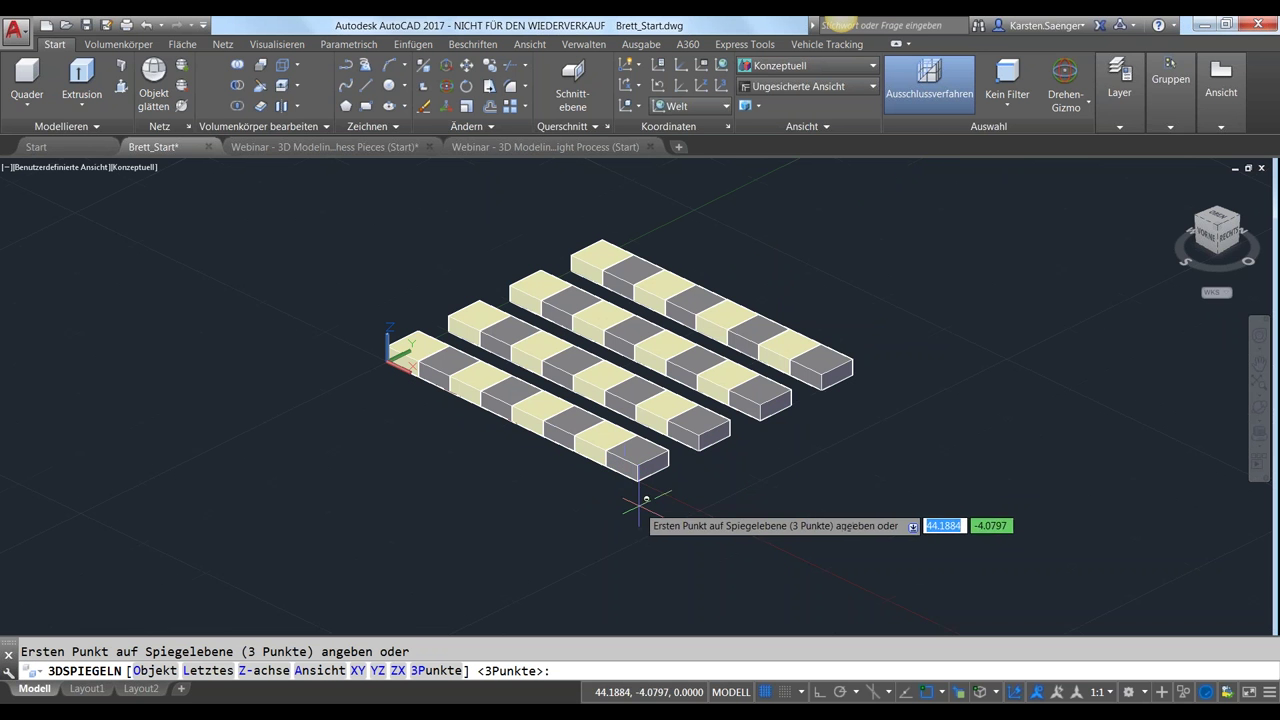
pyautogui.moveTo(630, 476); pyautogui.dragTo(613, 505, button='middle')
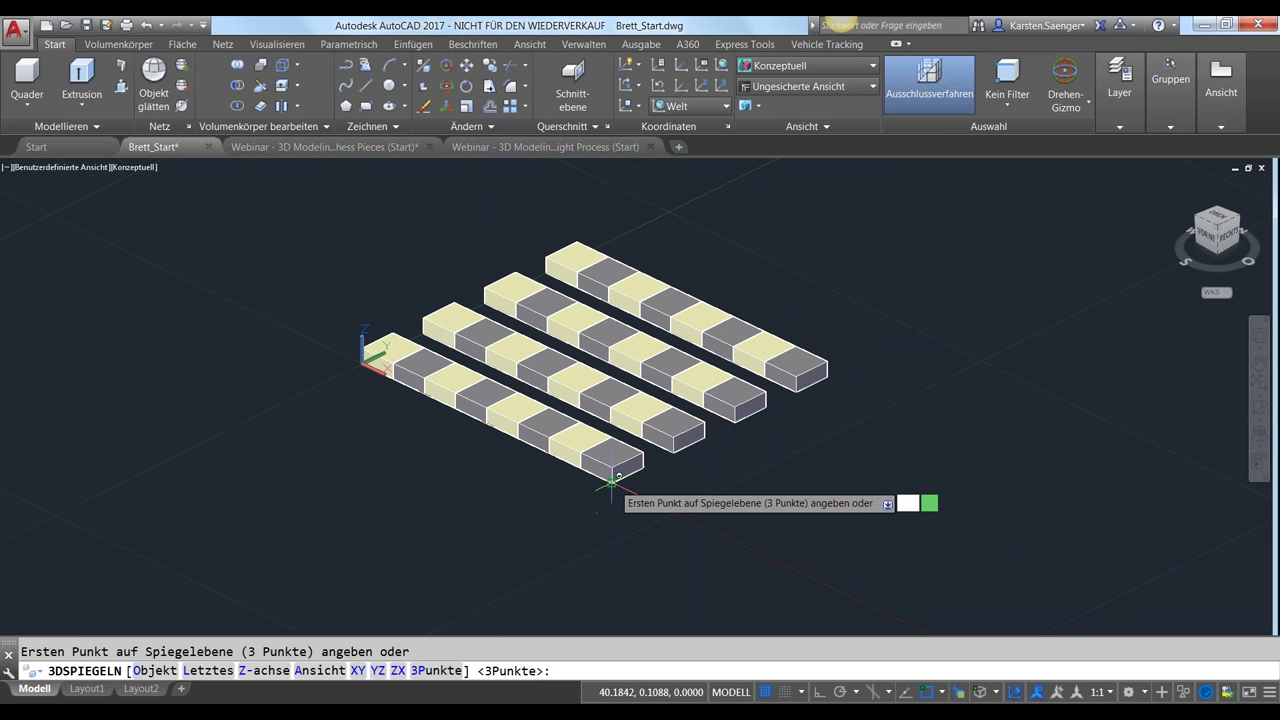
pyautogui.click(612, 482)
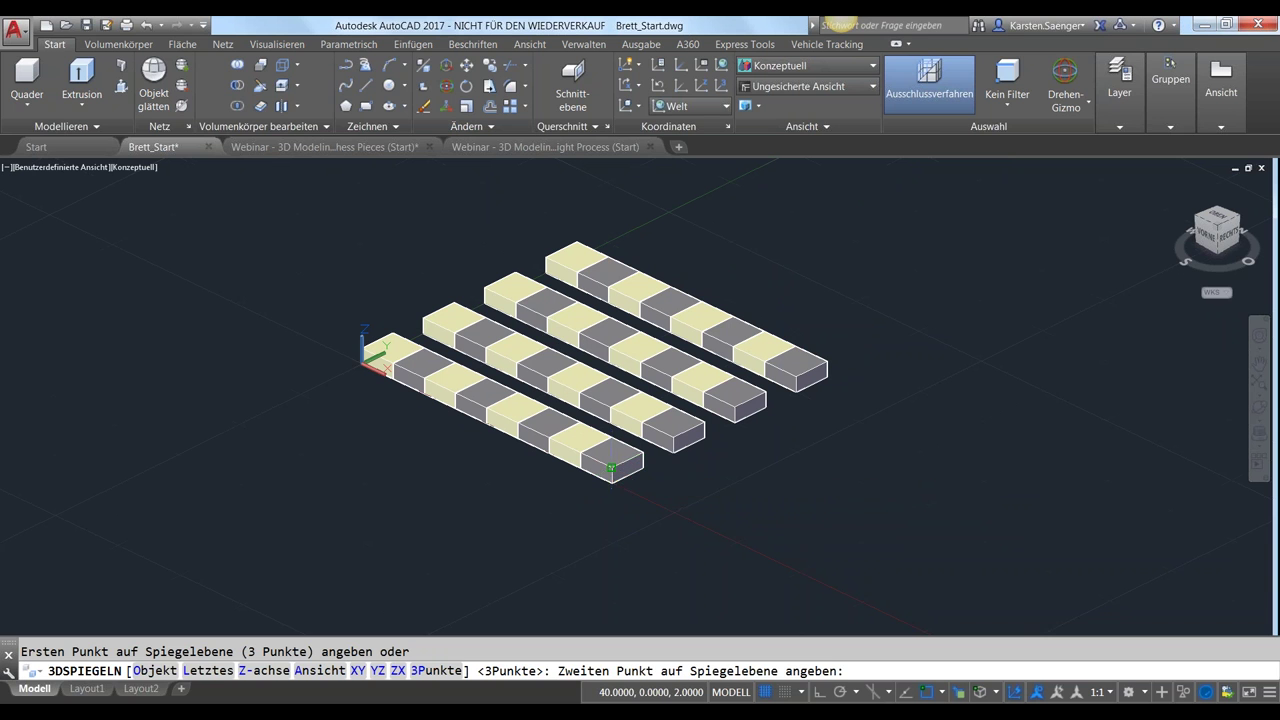
pyautogui.click(612, 463)
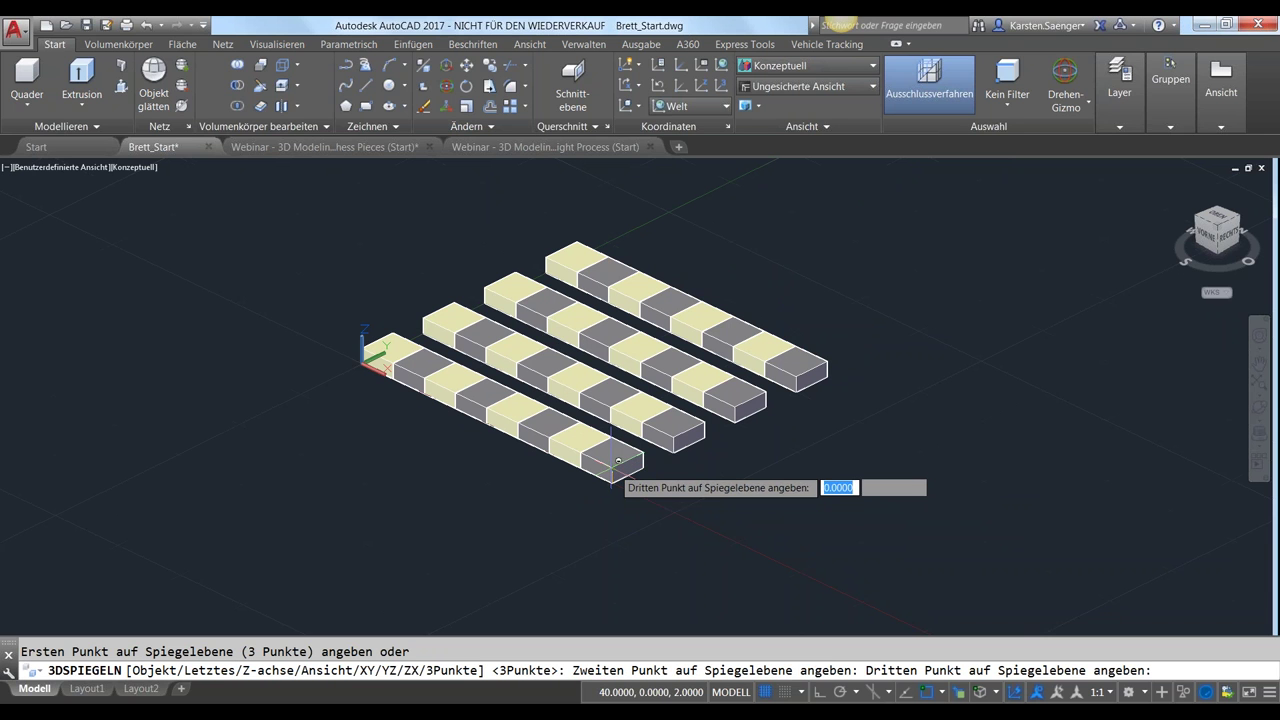
pyautogui.click(829, 357)
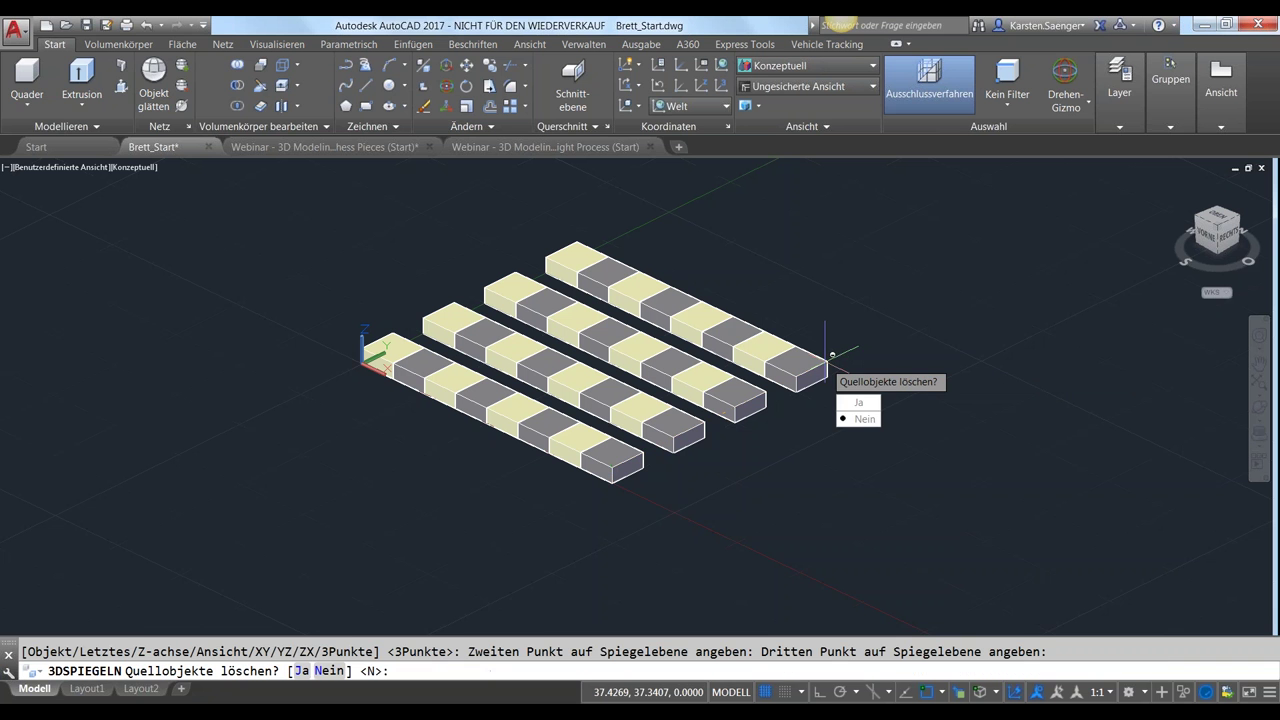
pyautogui.click(857, 419)
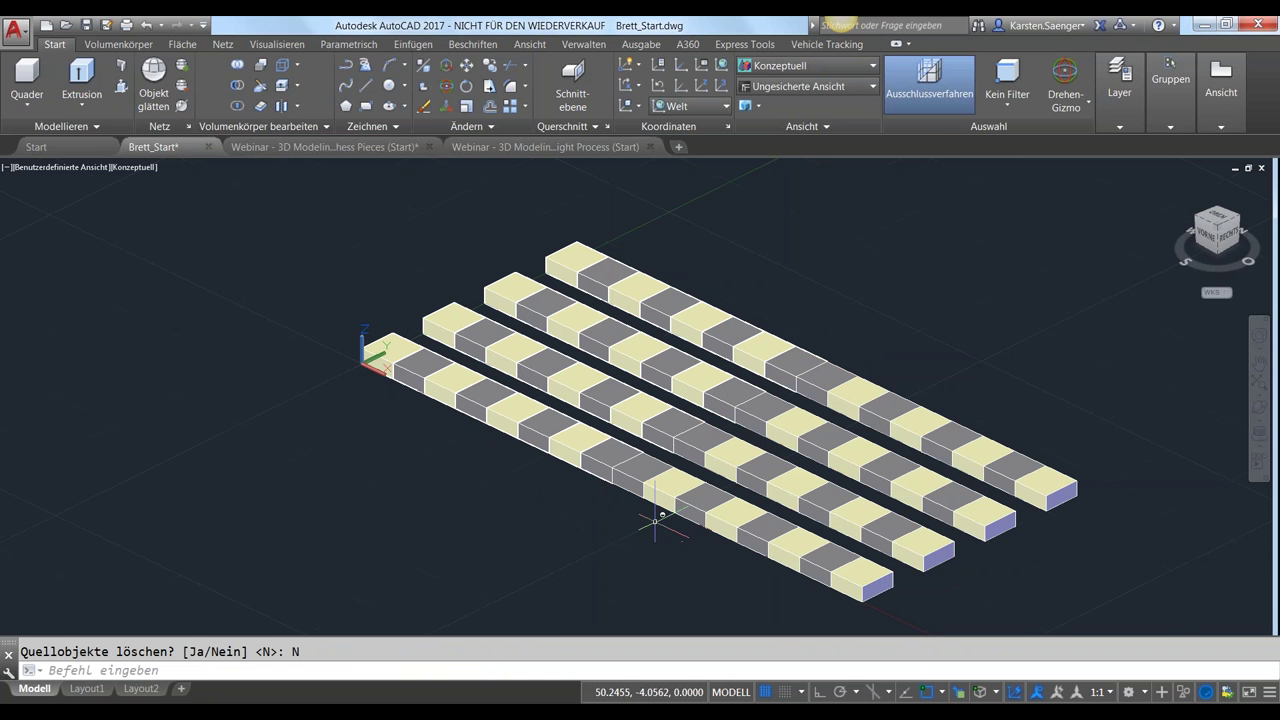
# Select only the mirrored bar halves with a crossing window
pyautogui.click(1037, 394)
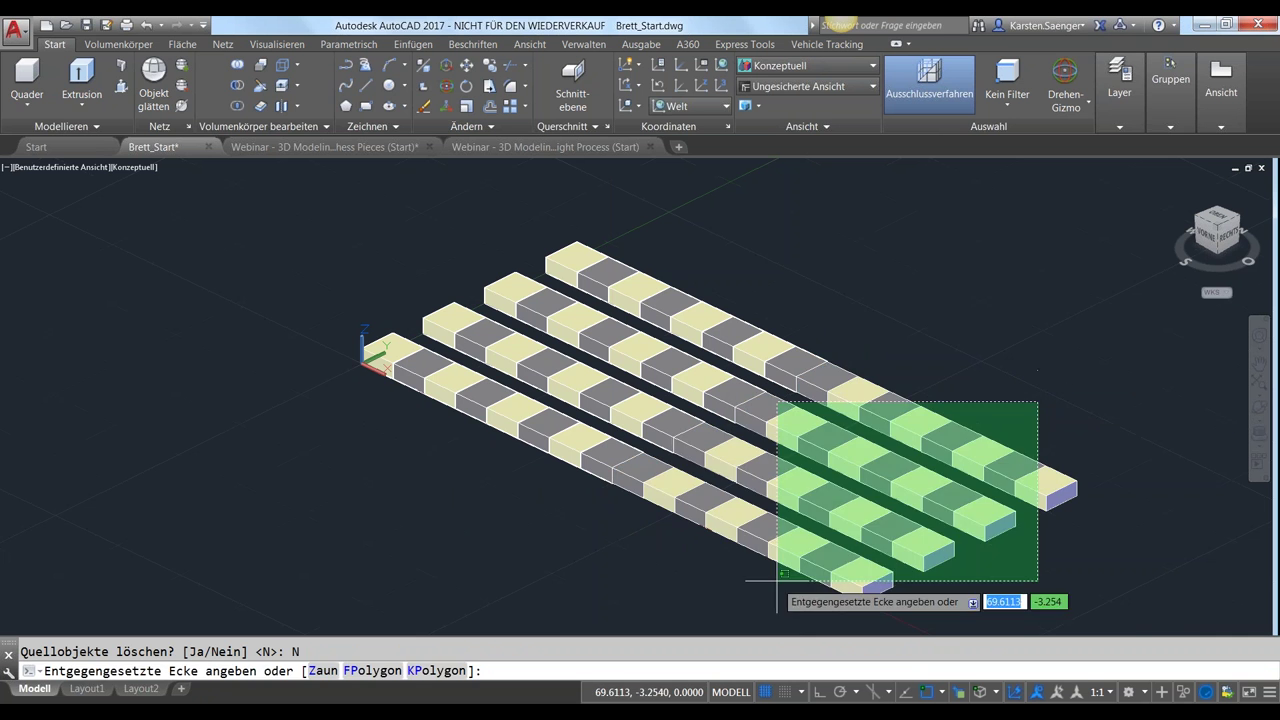
pyautogui.click(737, 570)
pyautogui.press('Escape')
pyautogui.click(994, 411)
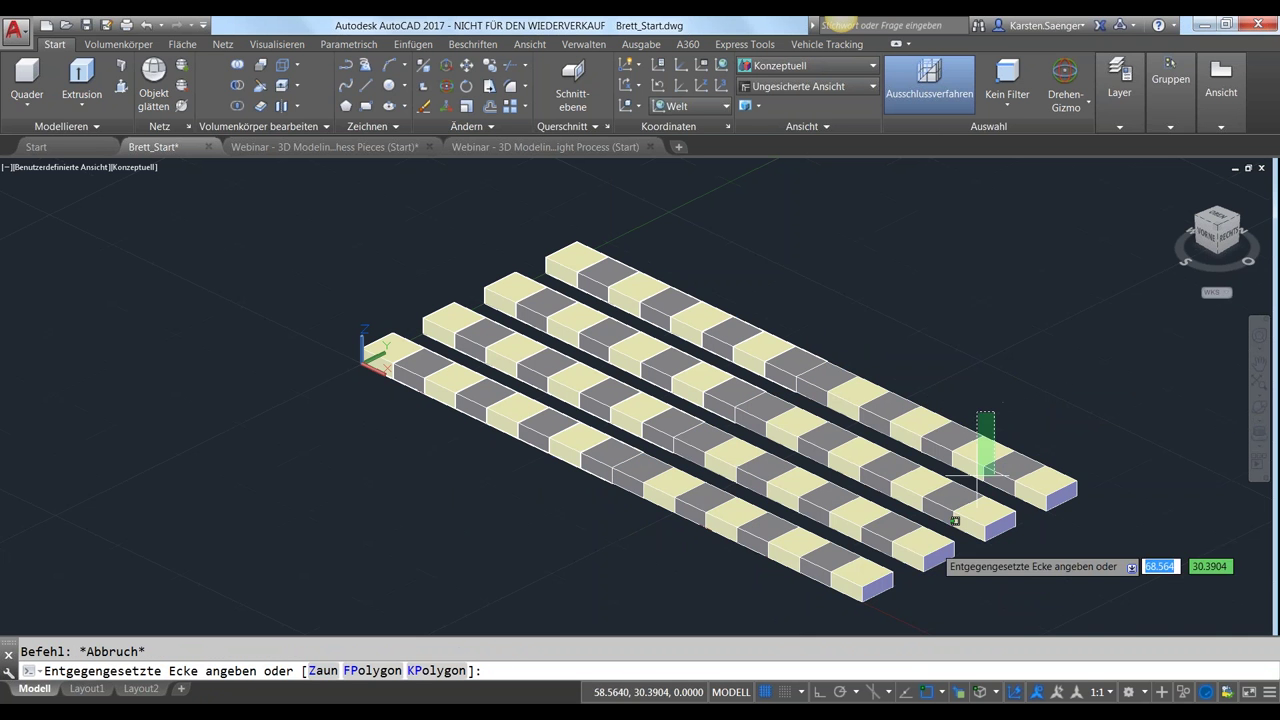
pyautogui.click(856, 586)
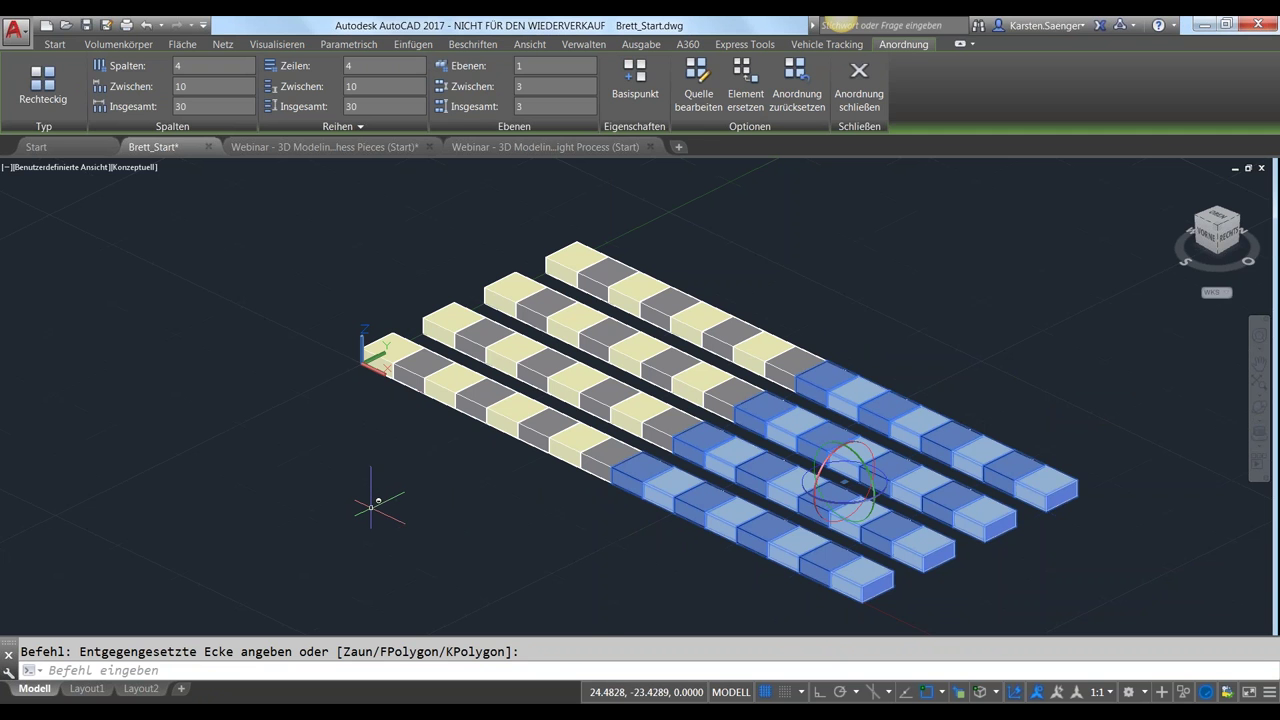
# Move the mirrored halves so their corner snaps to the original bars' corner
pyautogui.write('SCHi')
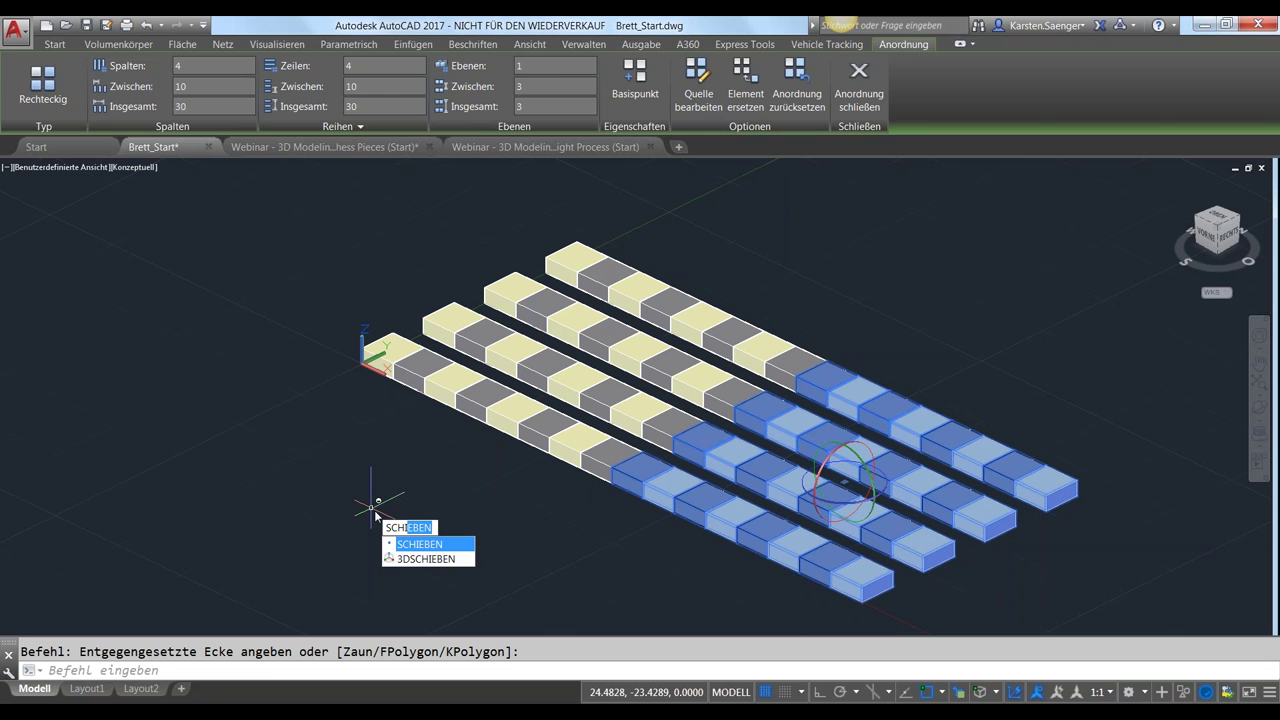
pyautogui.press('Return')
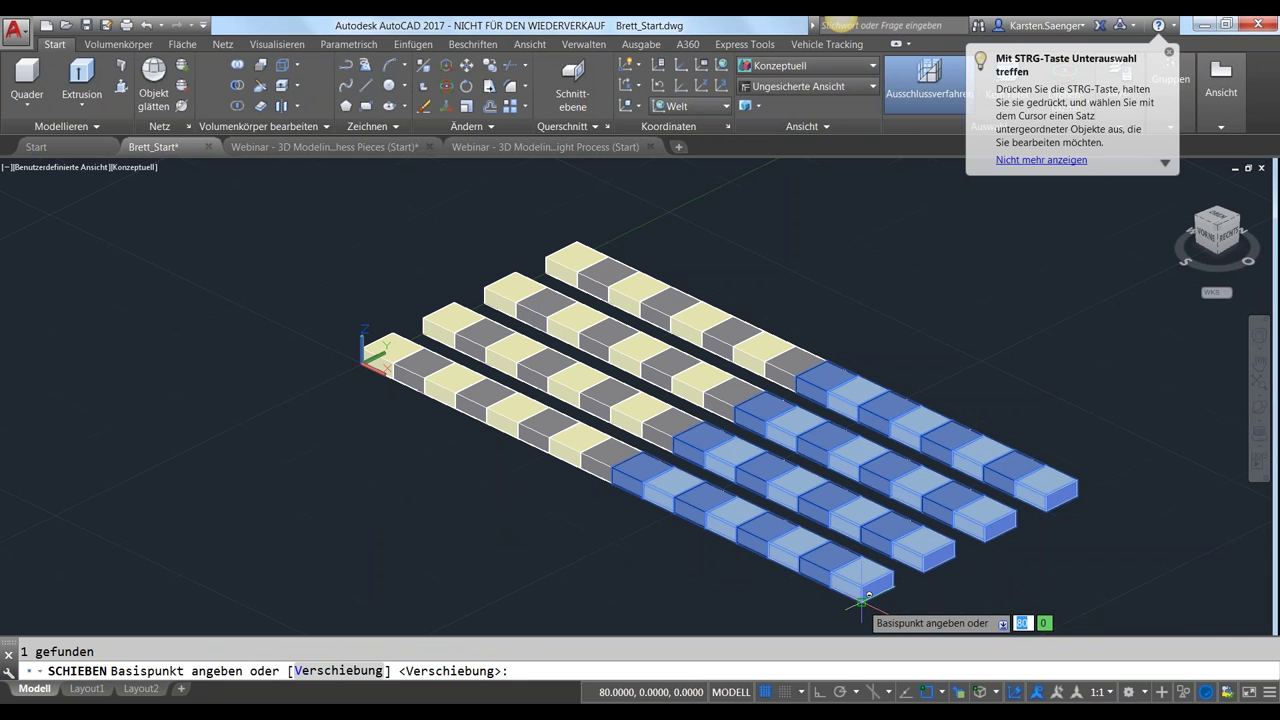
pyautogui.click(866, 598)
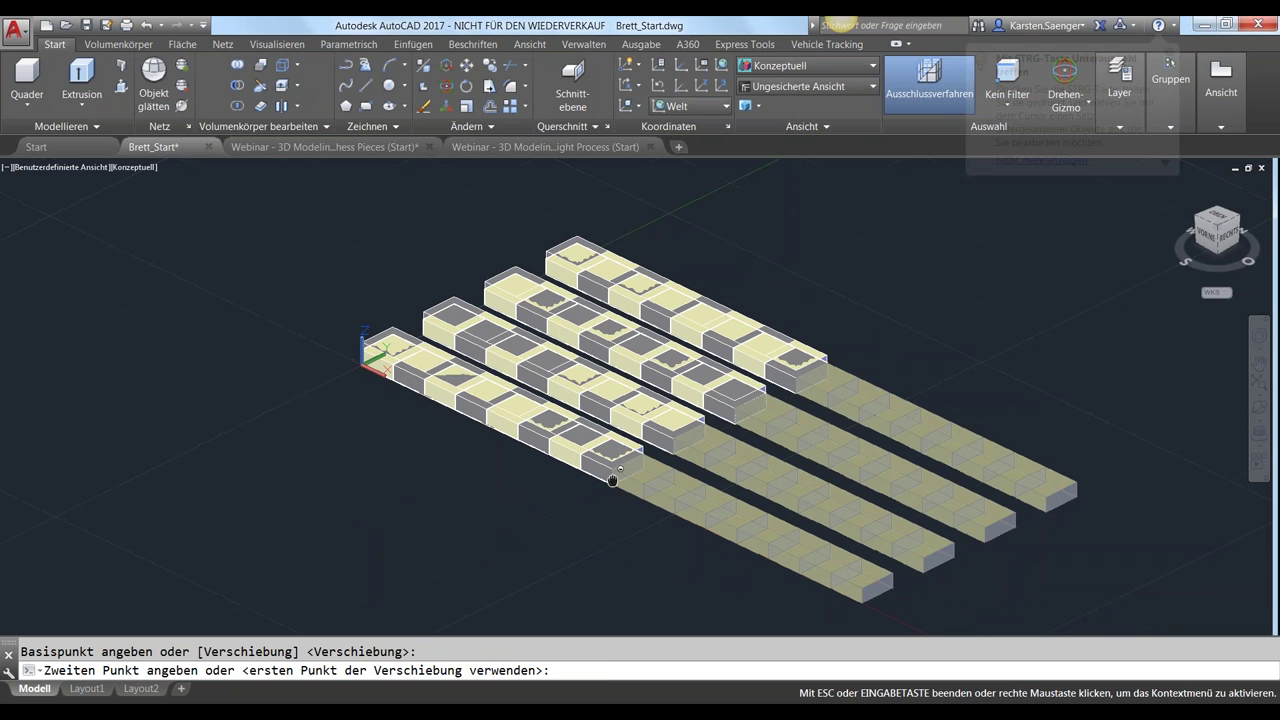
pyautogui.moveTo(623, 465)
pyautogui.mouseDown(button='middle')
pyautogui.moveTo(541, 455)
pyautogui.moveTo(366, 478)
pyautogui.mouseUp(button='middle')
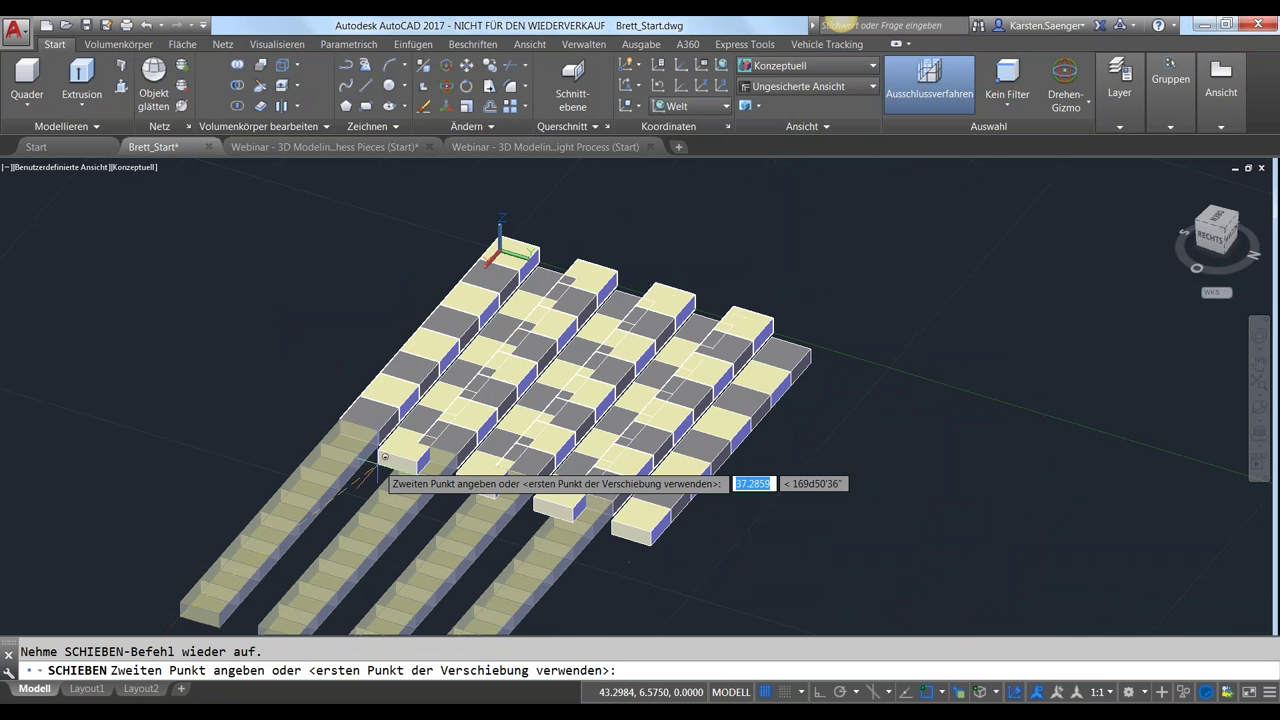
pyautogui.scroll(5, 393, 447)
pyautogui.scroll(4, 393, 447)
pyautogui.scroll(3, 394, 447)
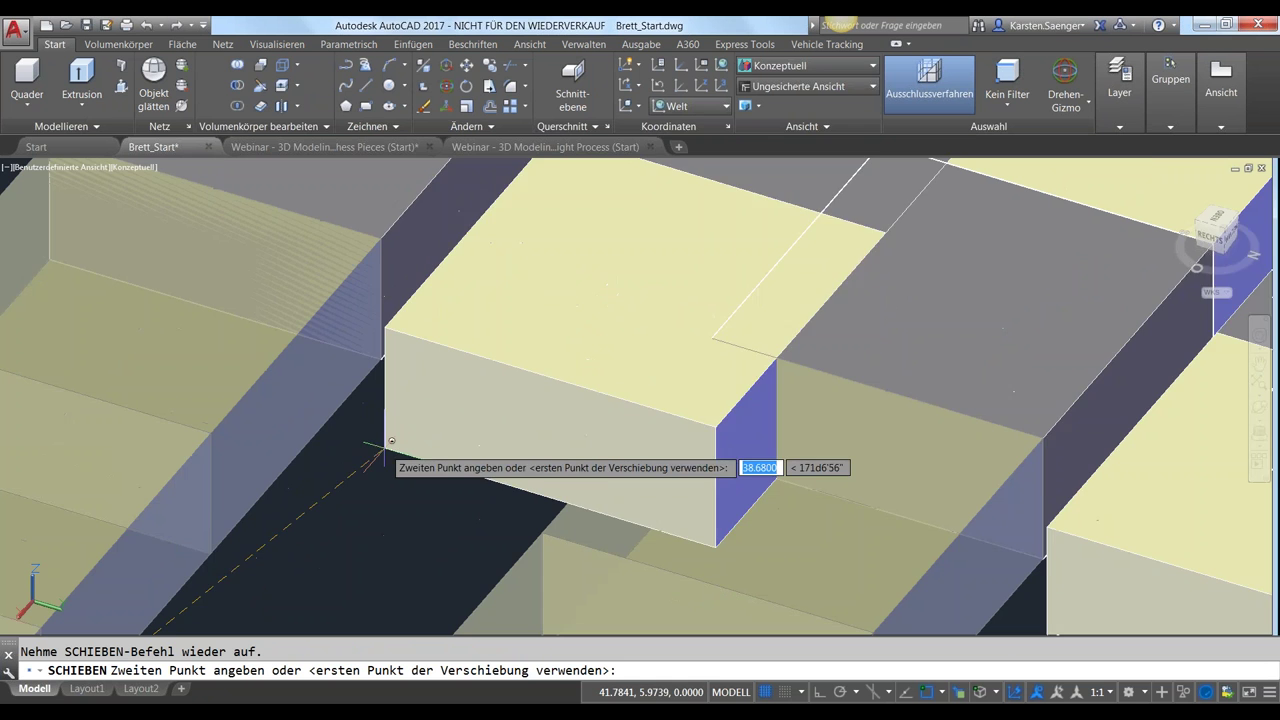
pyautogui.click(383, 358)
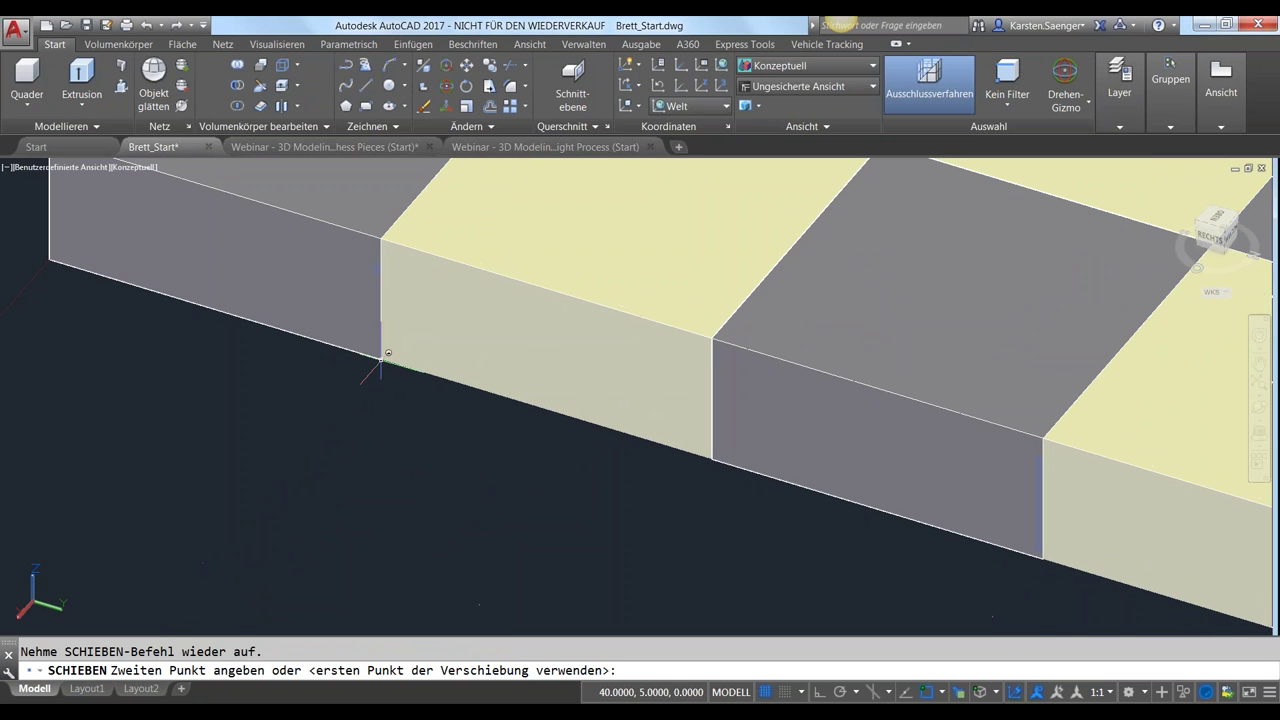
pyautogui.middleClick(415, 497)
pyautogui.middleClick(415, 497)
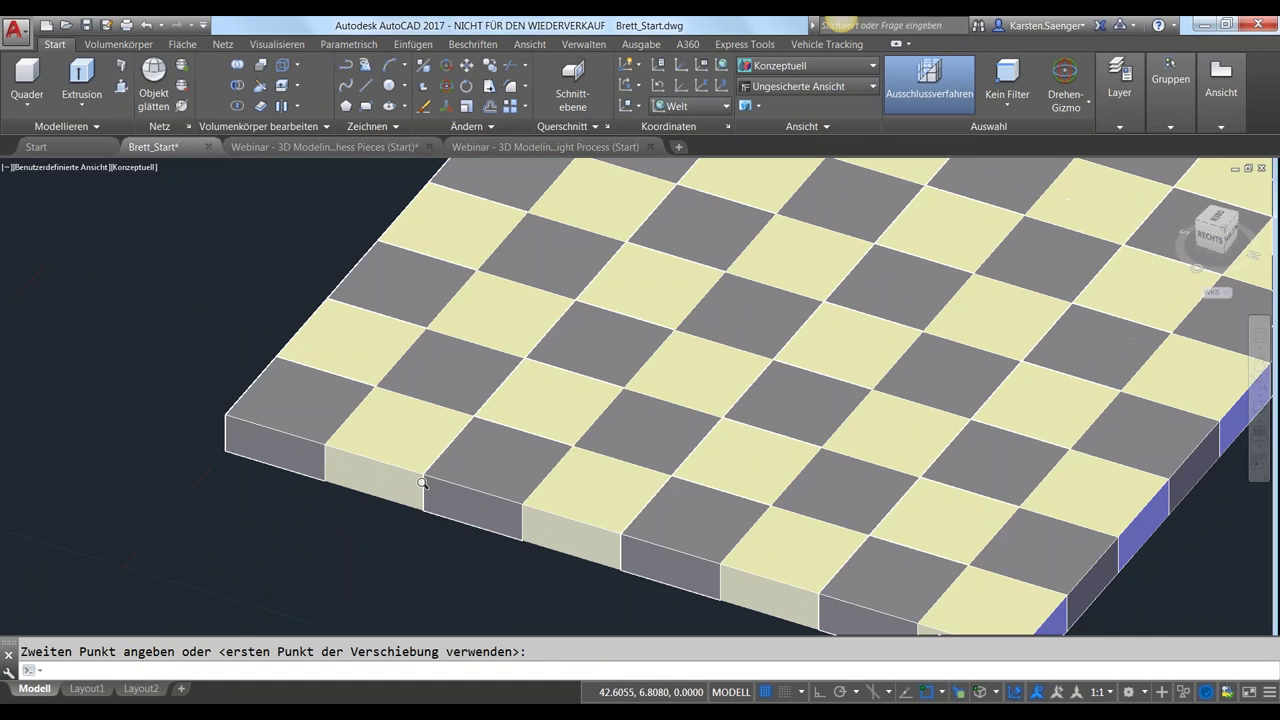
# Draw a rectangle from the board's origin corner to its far corner at 40,40
pyautogui.keyDown('shift'); pyautogui.moveTo(415, 497); pyautogui.dragTo(596, 556, button='middle'); pyautogui.keyUp('shift')
pyautogui.scroll(-3, 495, 527)
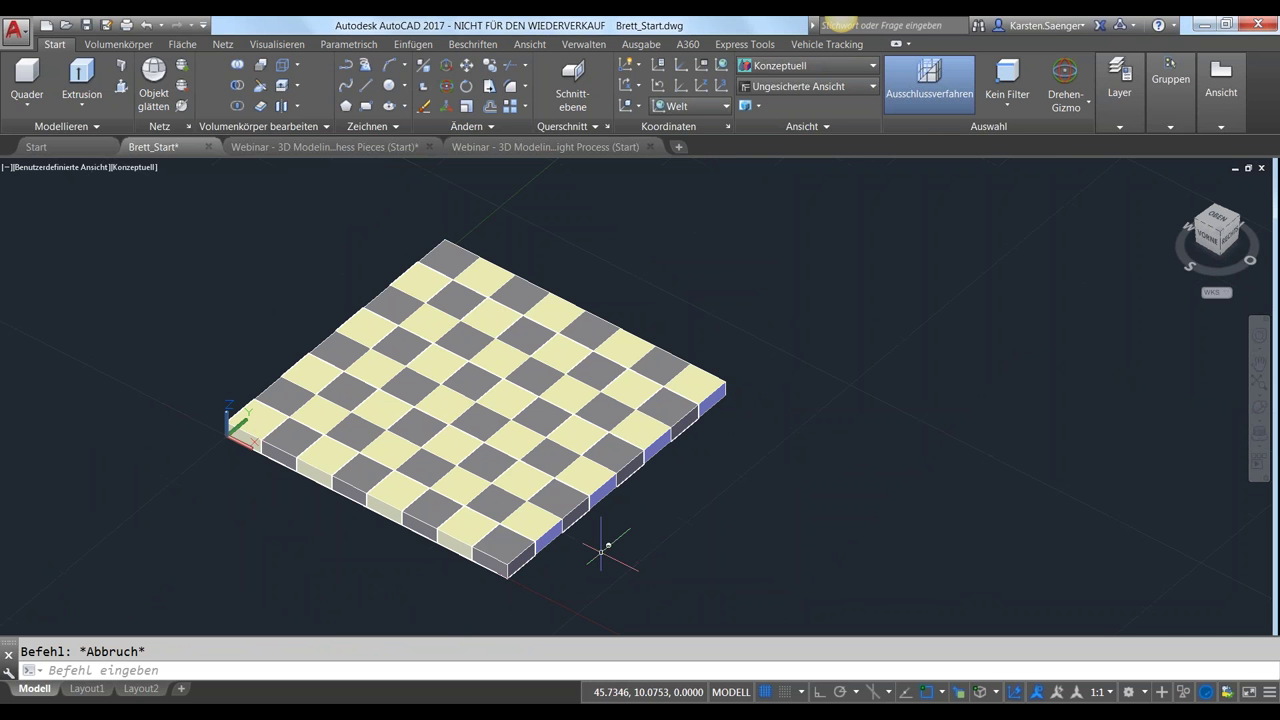
pyautogui.moveTo(364, 316); pyautogui.dragTo(420, 292, button='middle')
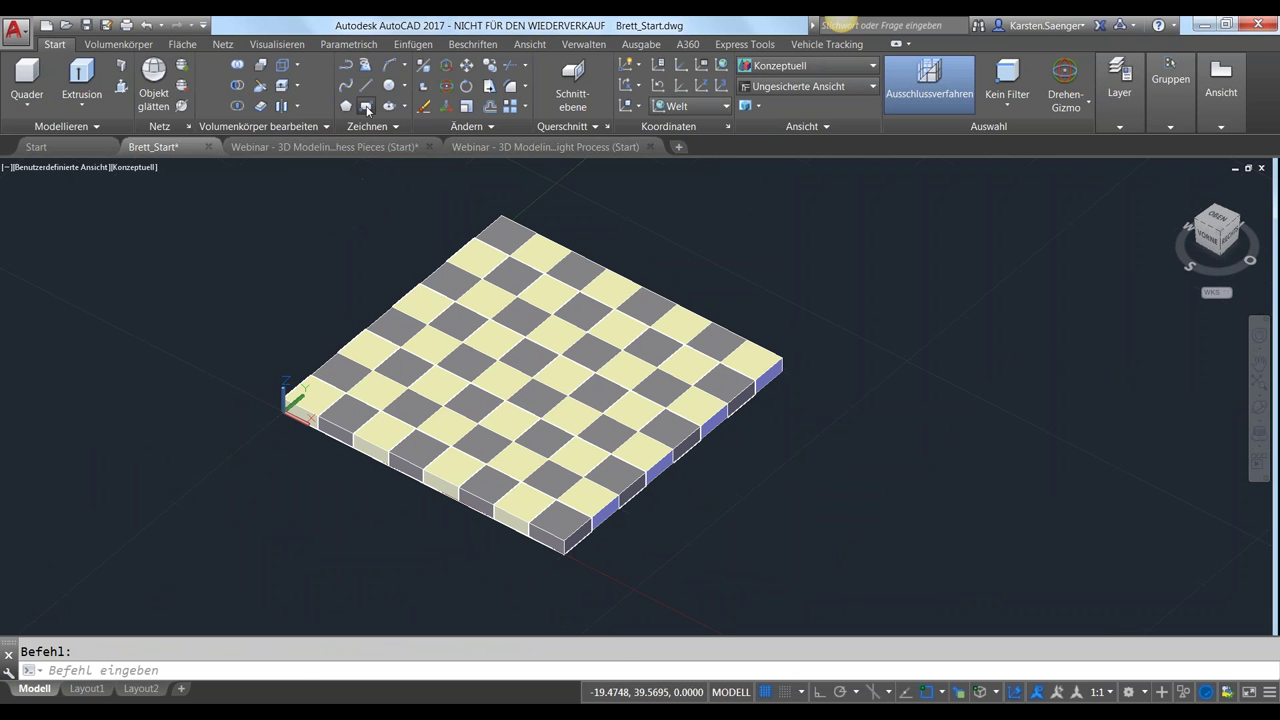
pyautogui.click(368, 107)
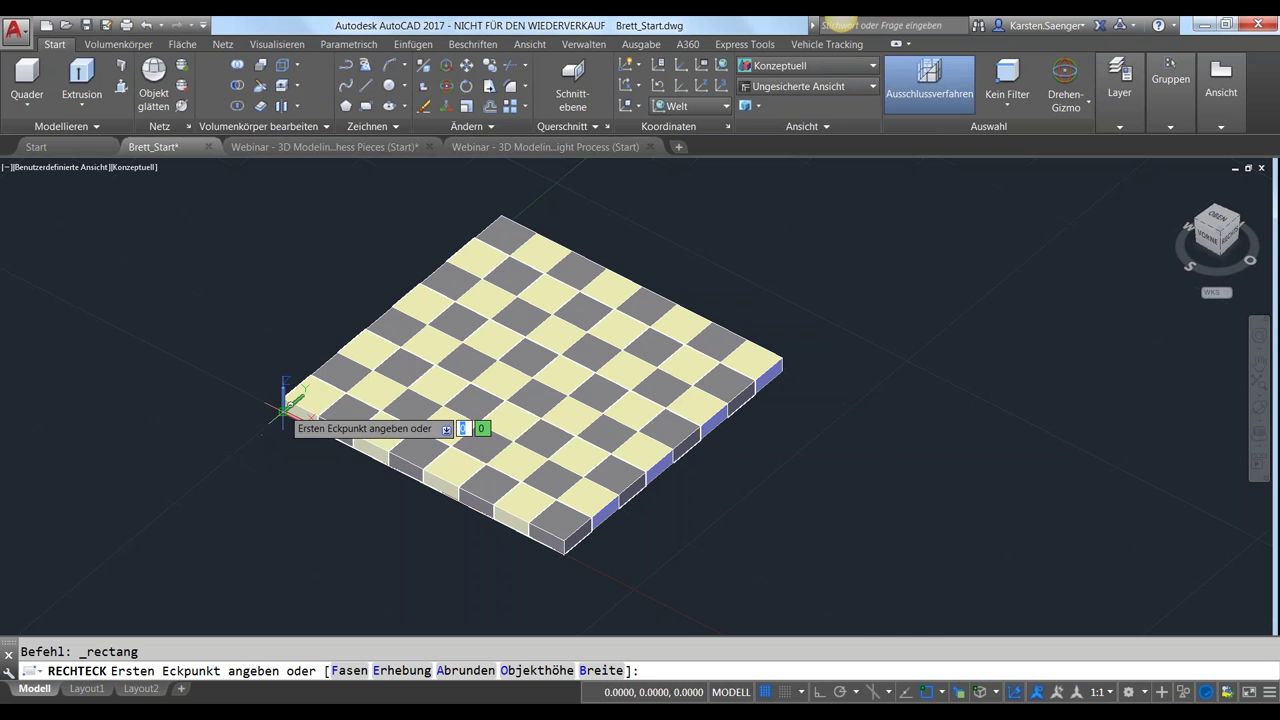
pyautogui.scroll(2, 285, 405)
pyautogui.scroll(2, 285, 405)
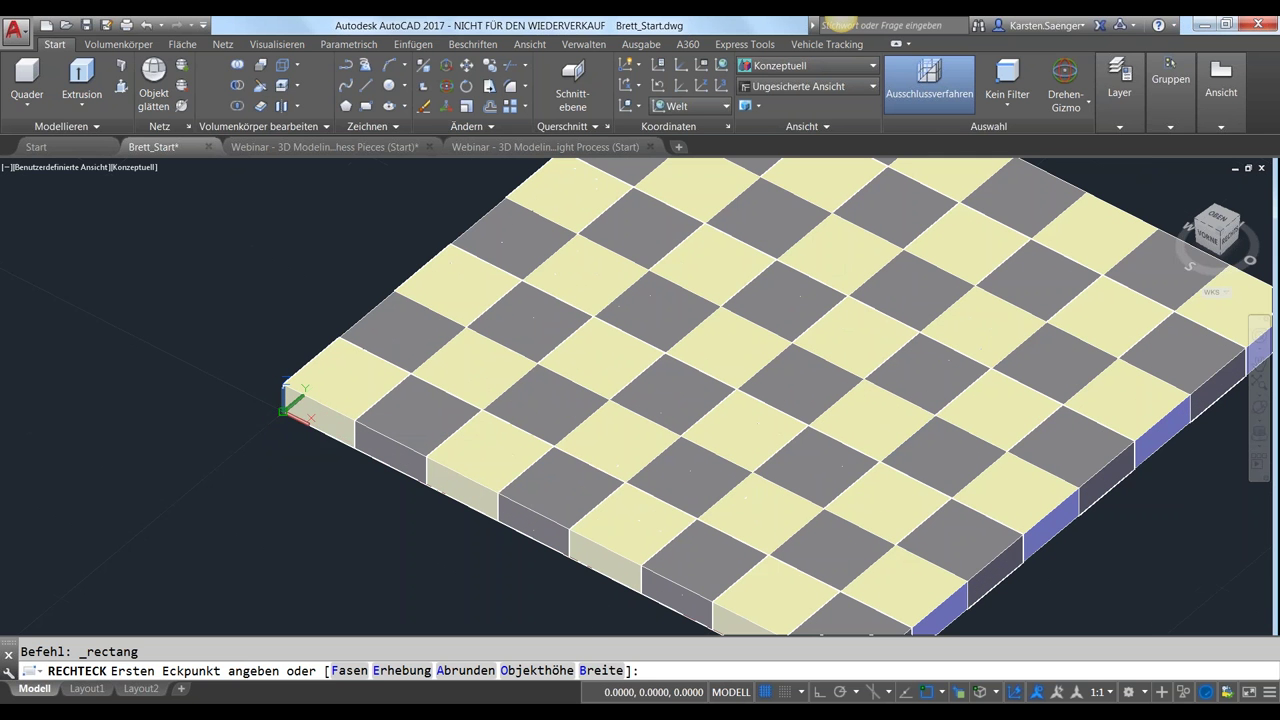
pyautogui.click(286, 398)
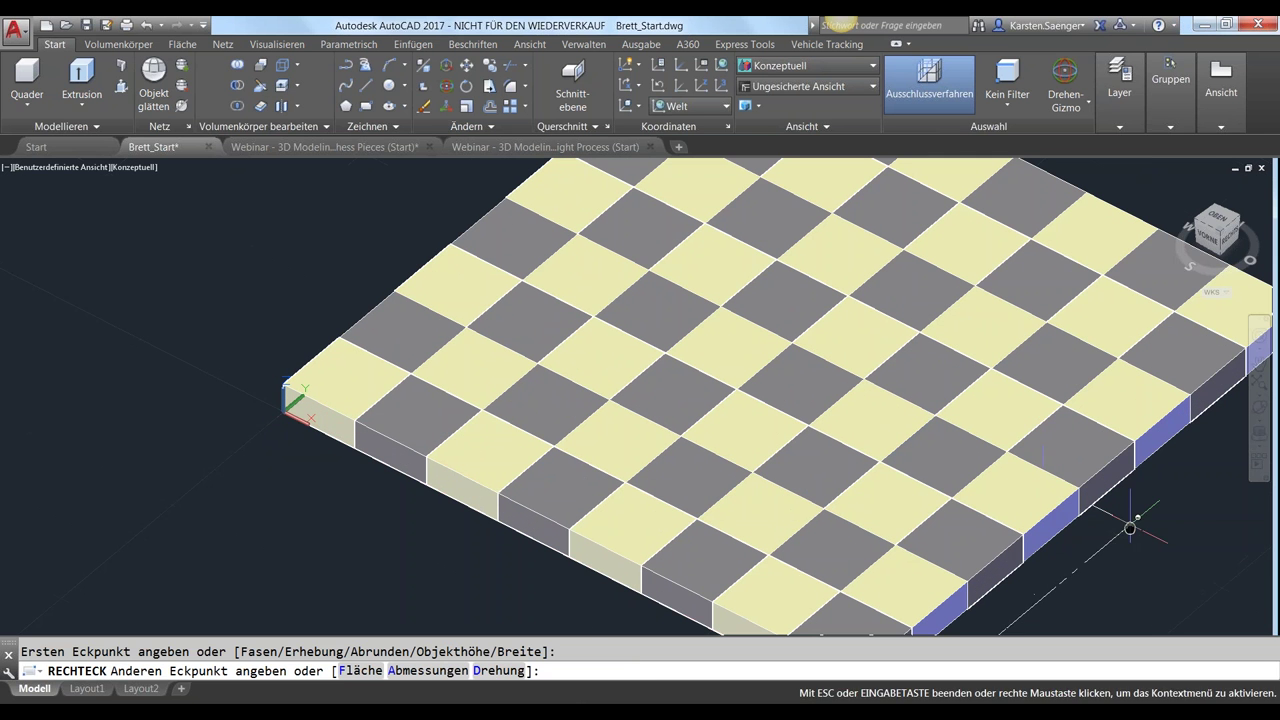
pyautogui.moveTo(1130, 520); pyautogui.dragTo(928, 523, button='middle')
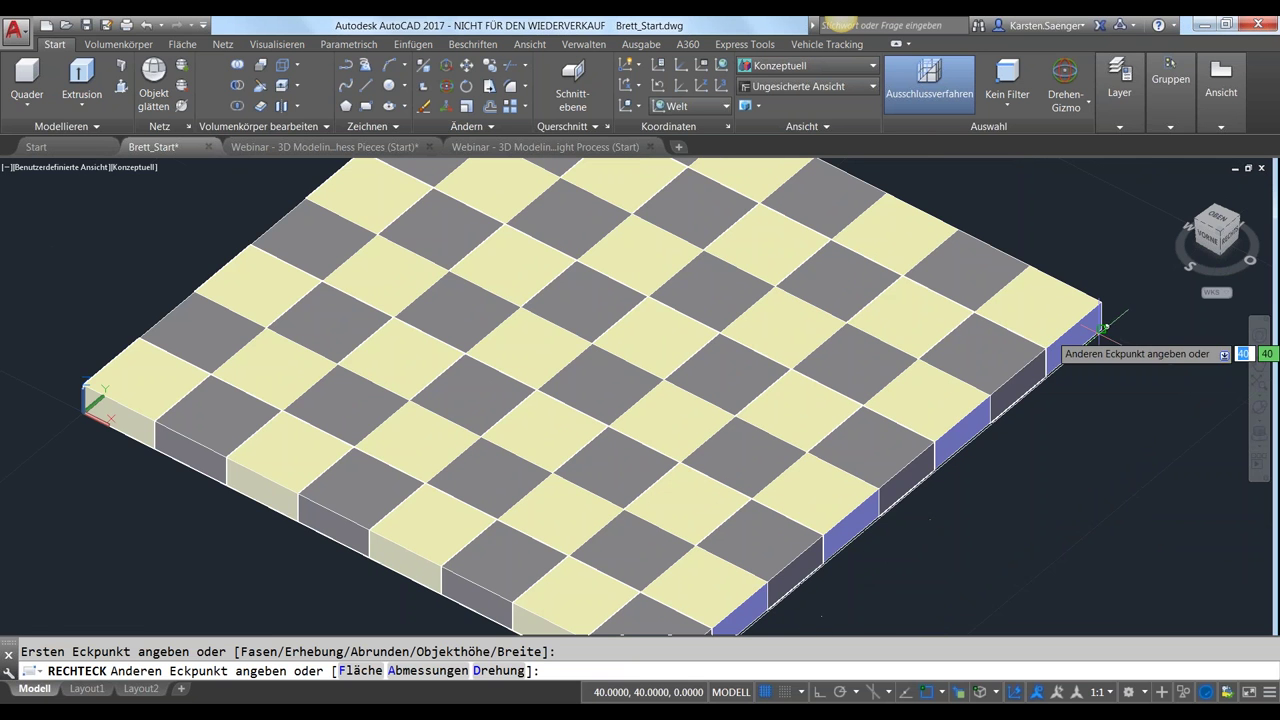
pyautogui.click(1102, 328)
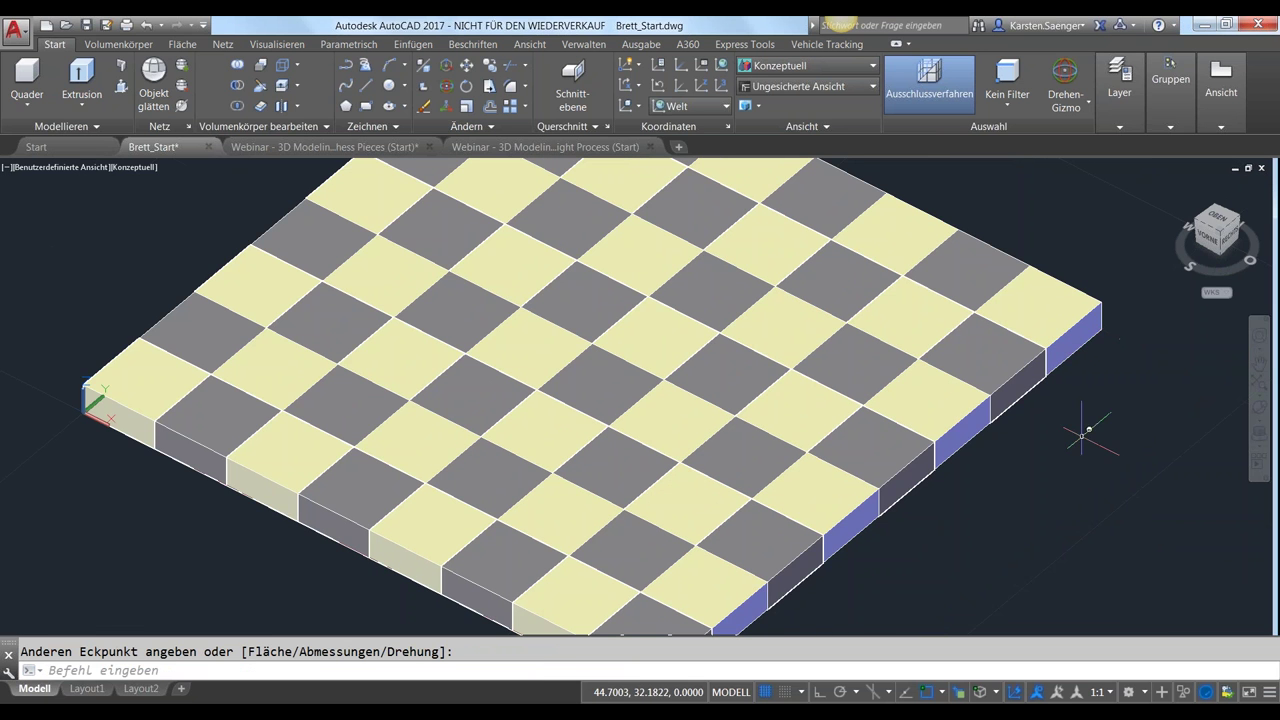
# Open the Layer Properties Manager with LA
pyautogui.scroll(-2, 963, 546)
pyautogui.moveTo(918, 560); pyautogui.dragTo(759, 498, button='middle')
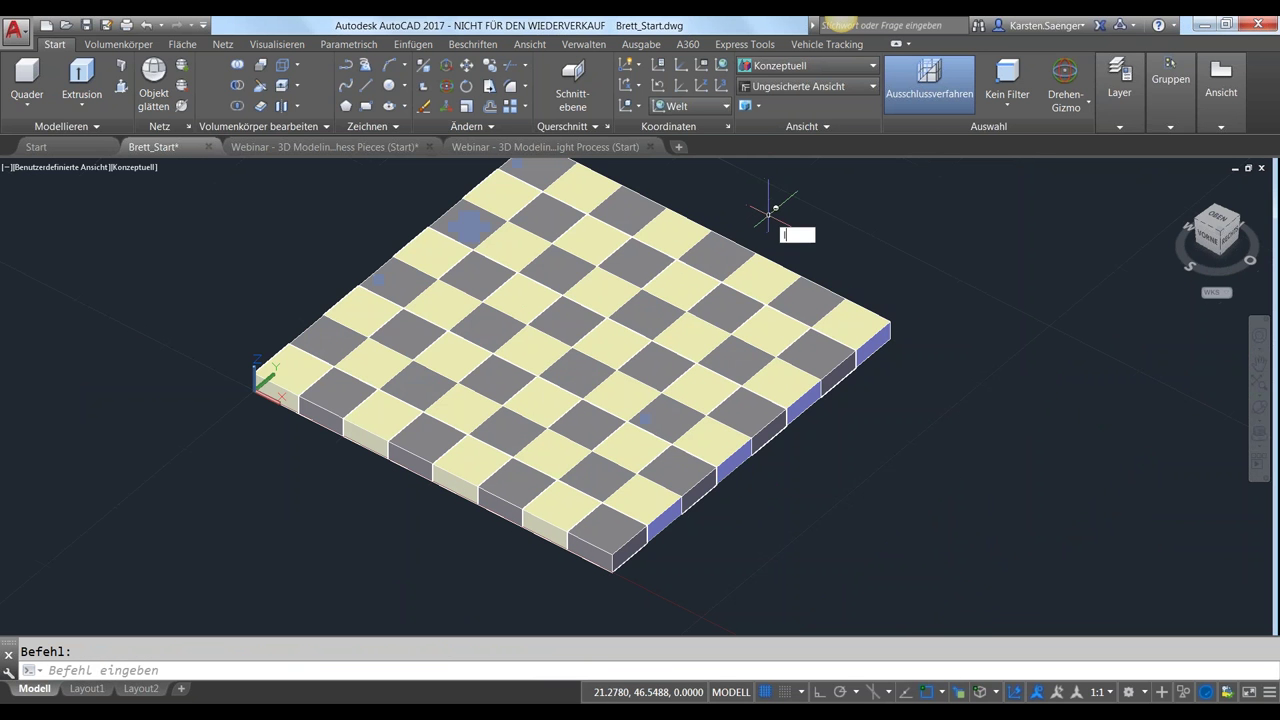
pyautogui.write('la')
pyautogui.press('Return')
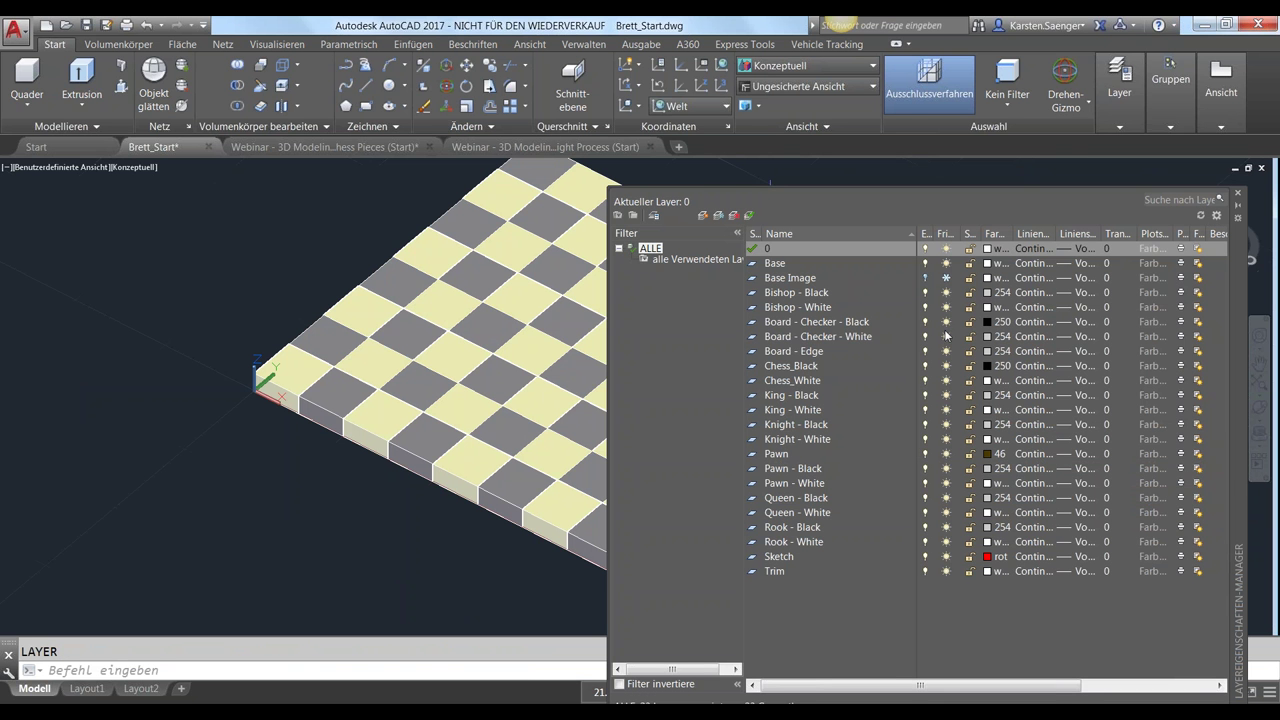
pyautogui.click(946, 336)
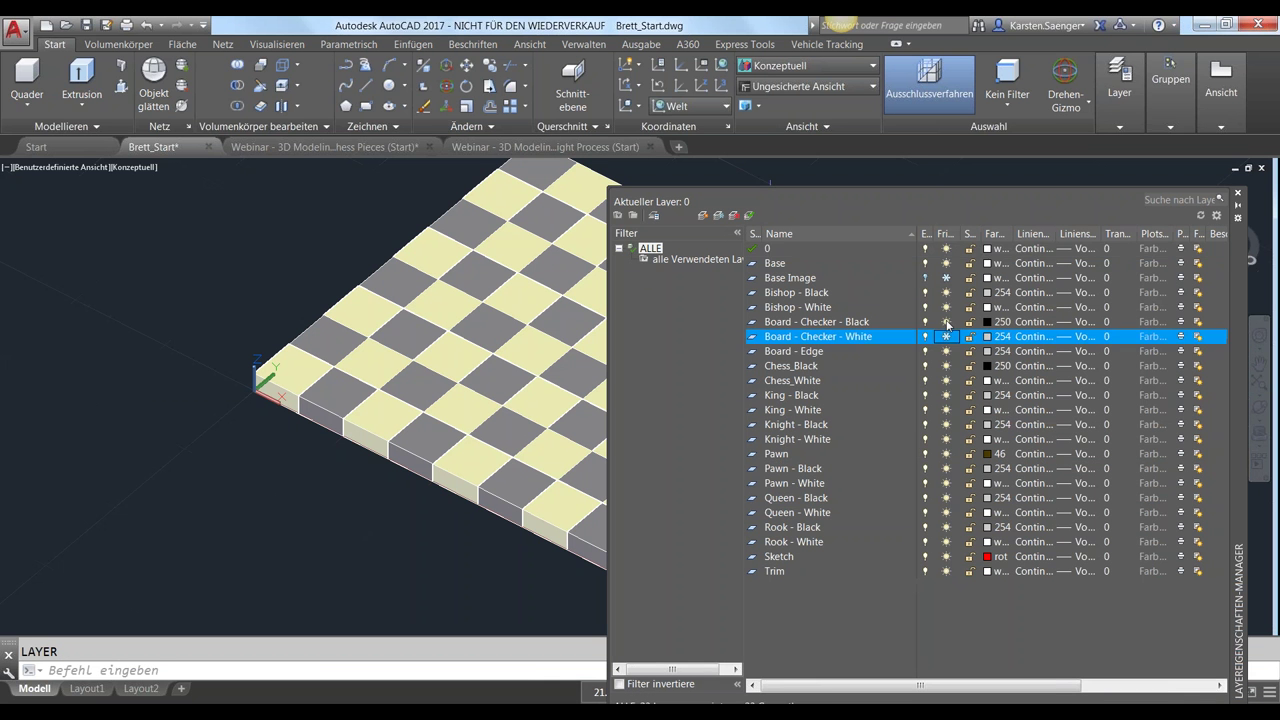
pyautogui.click(946, 322)
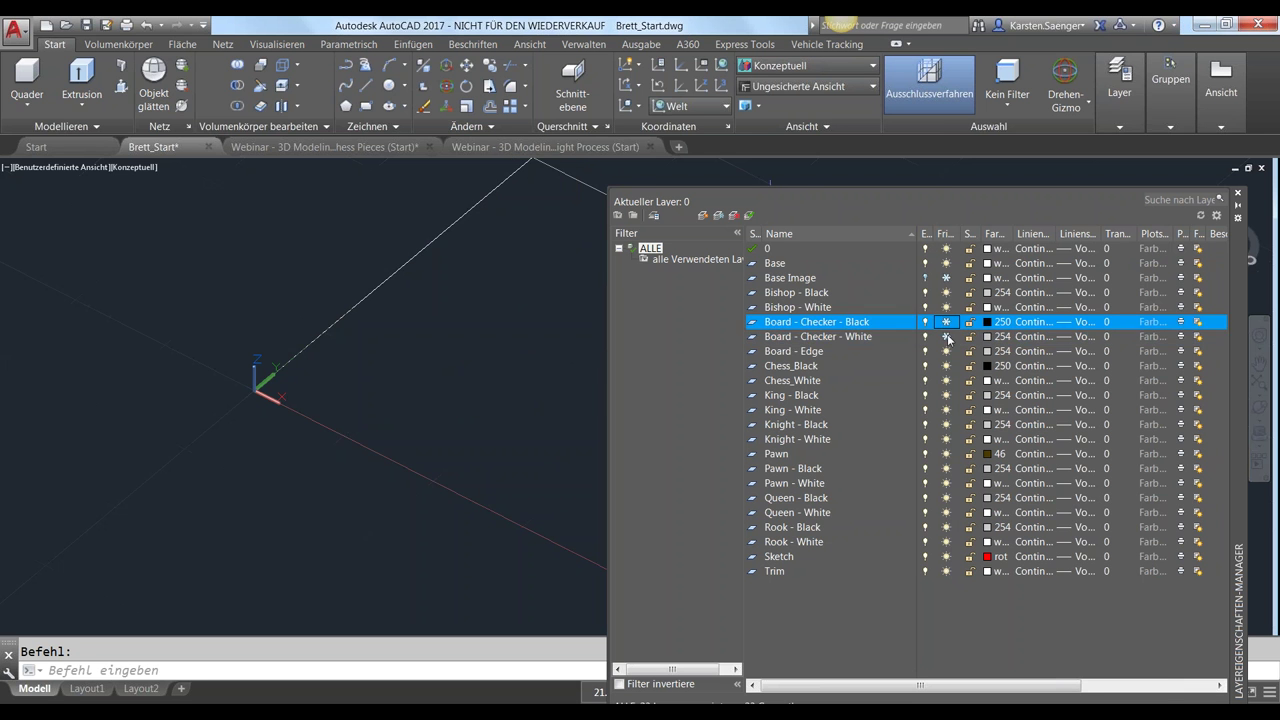
pyautogui.click(946, 336)
pyautogui.click(946, 322)
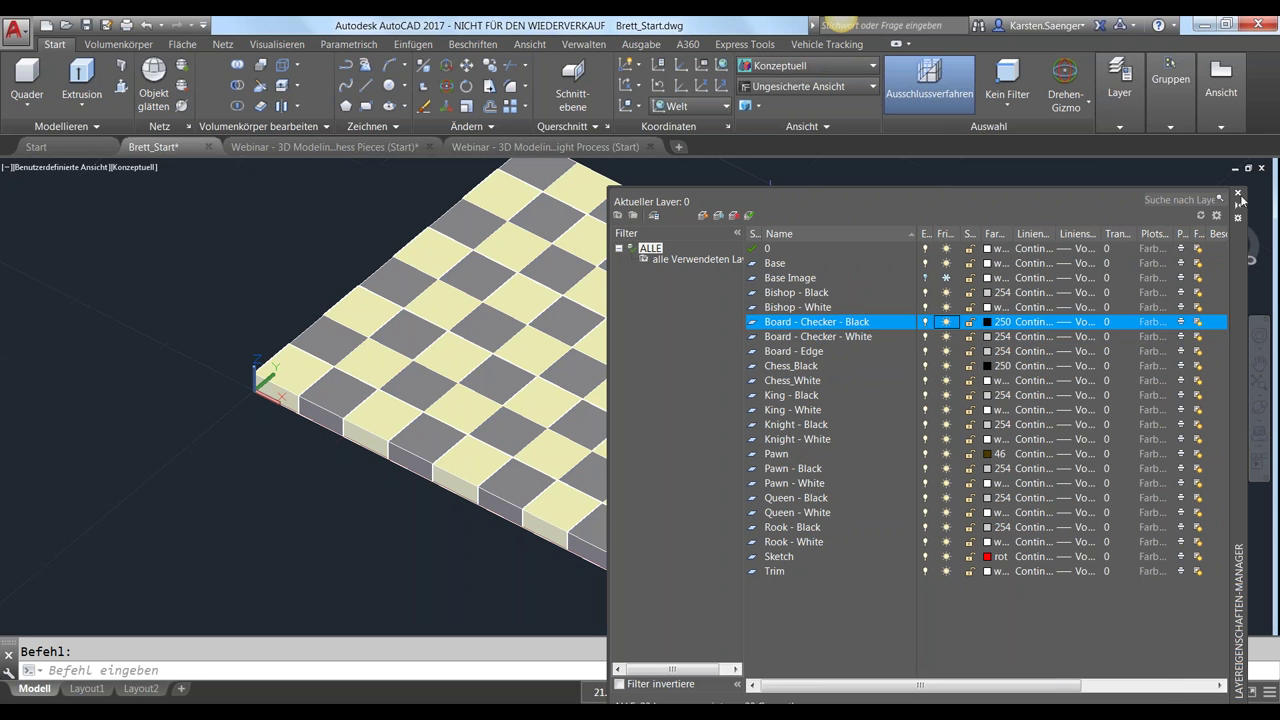
pyautogui.click(1238, 193)
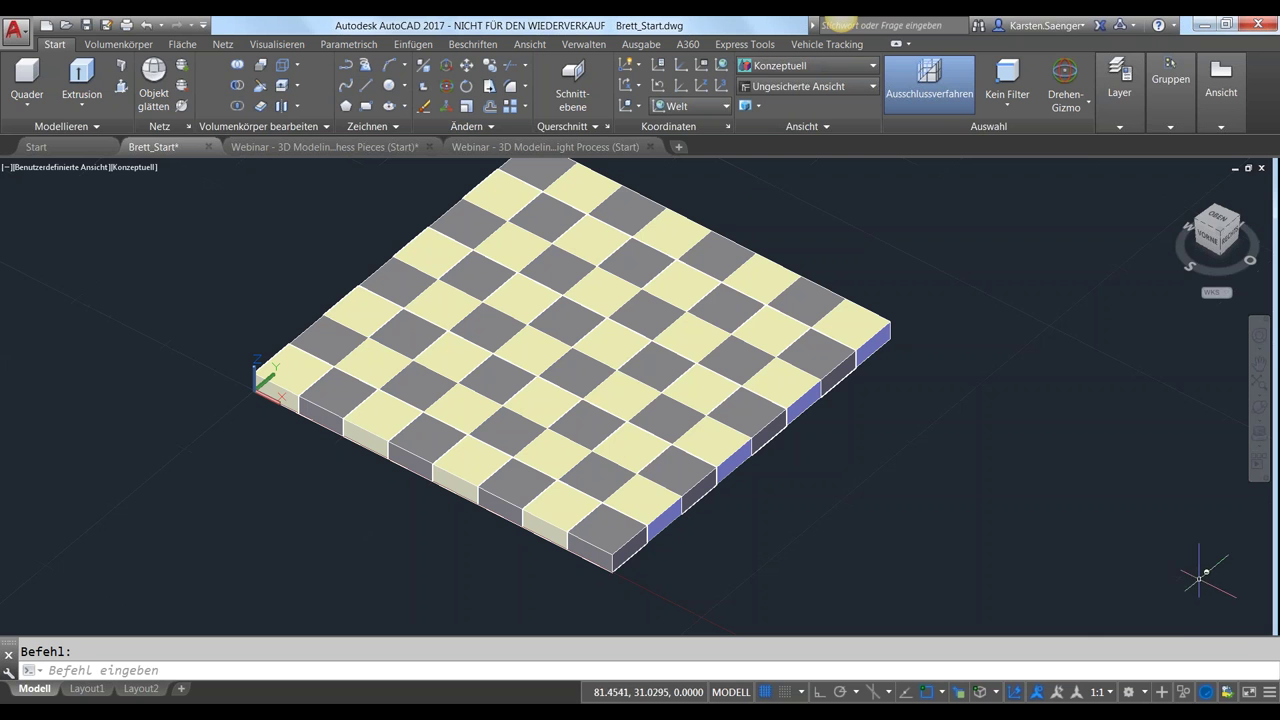
pyautogui.click(1186, 695)
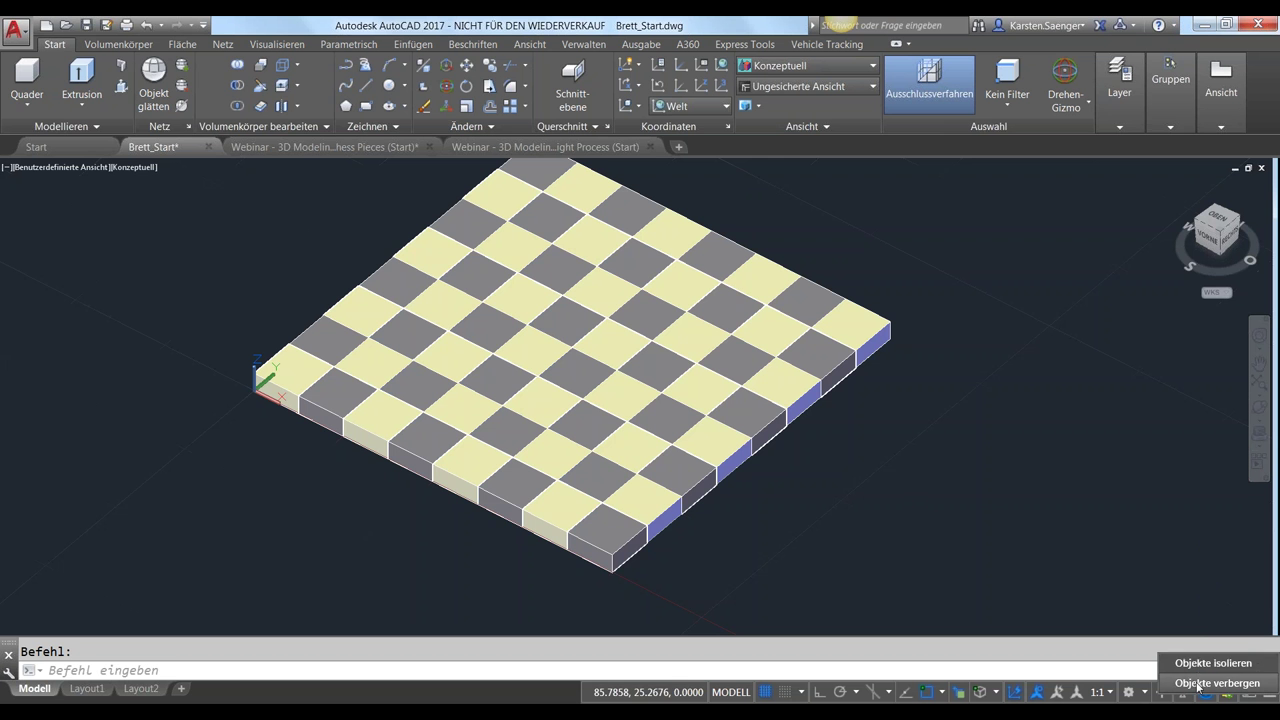
# Hide the checkerboard square array using Hide Objects
pyautogui.click(1210, 683)
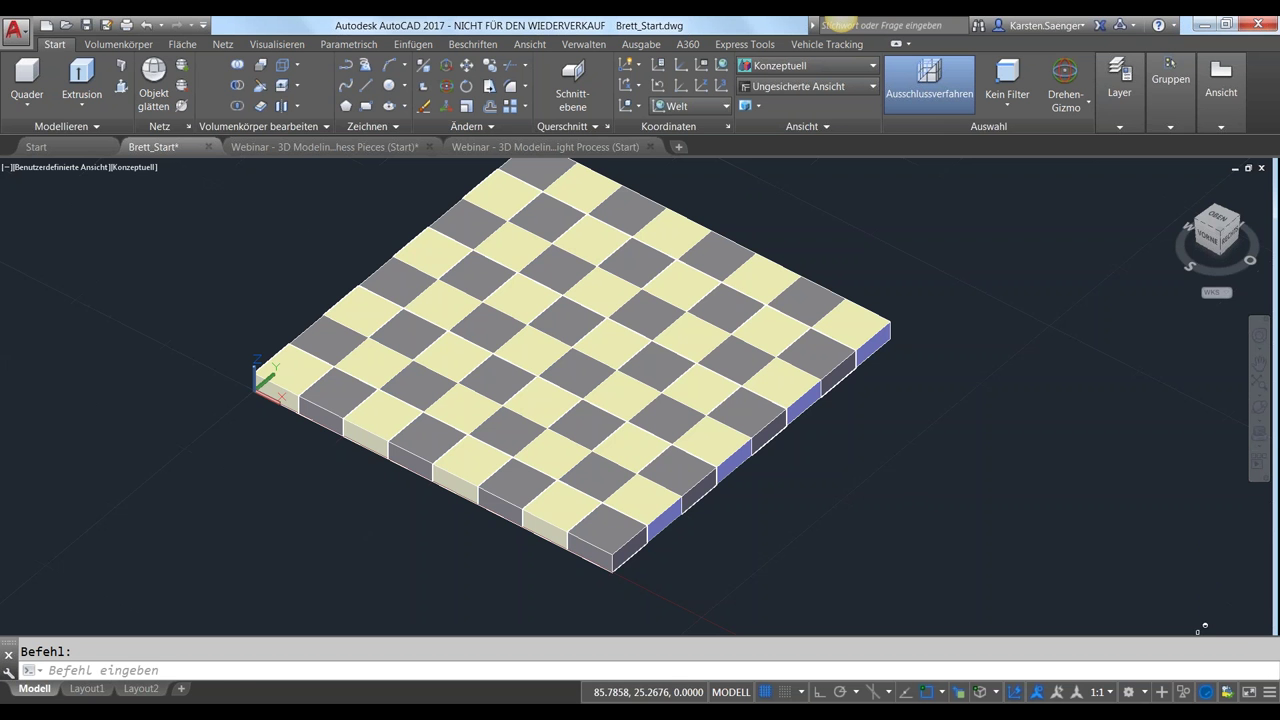
pyautogui.click(697, 386)
pyautogui.click(744, 434)
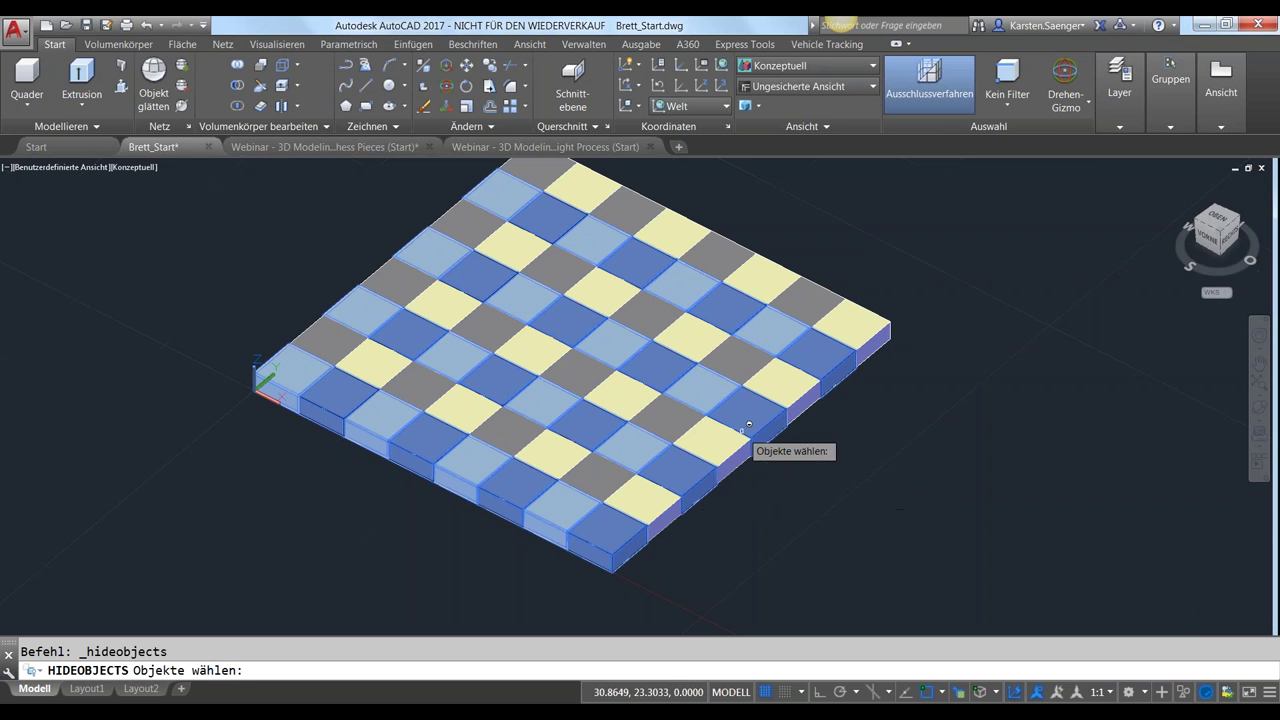
pyautogui.click(733, 459)
pyautogui.click(776, 518)
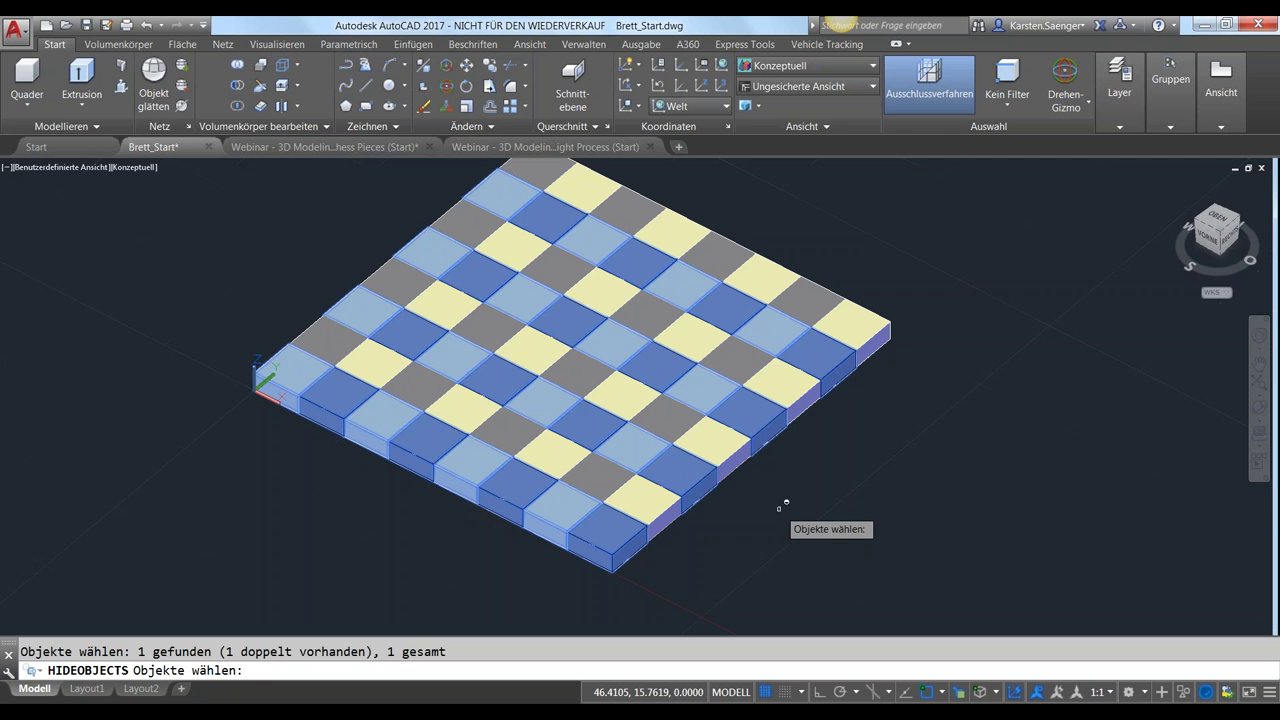
pyautogui.press('Return')
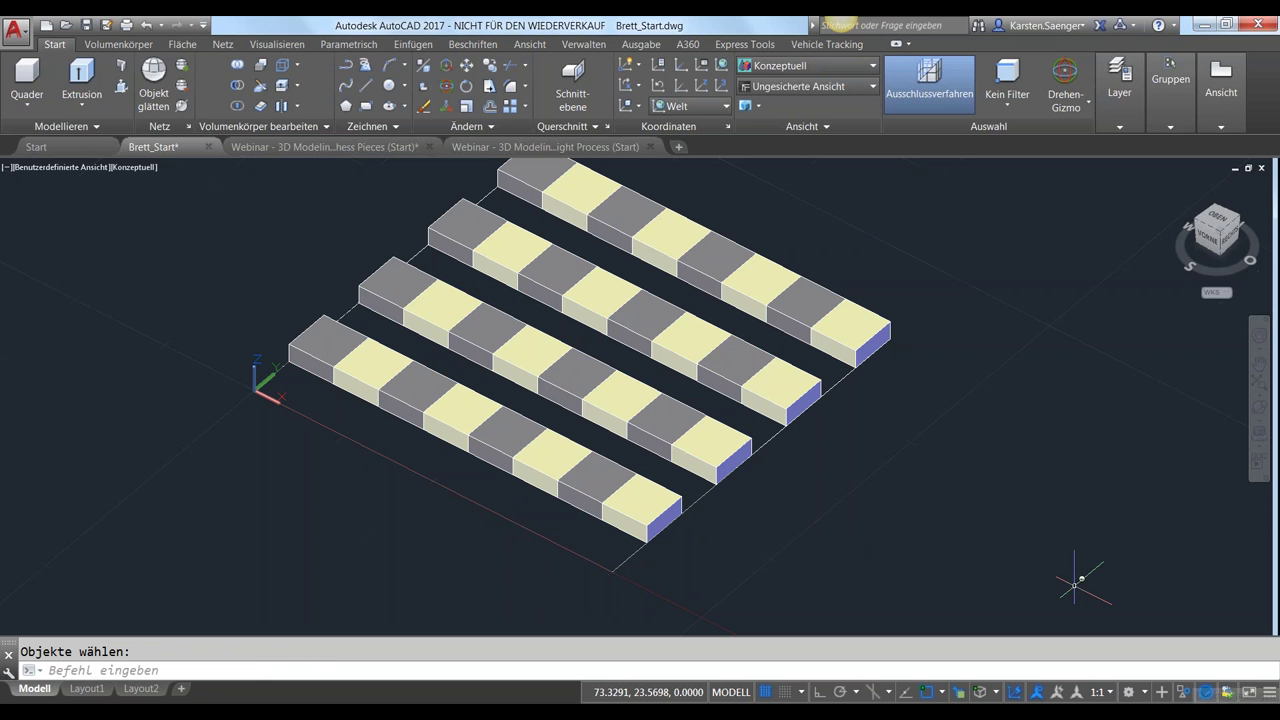
# Hide the bar rows as well, leaving only the 40×40 boundary rectangle visible
pyautogui.click(1184, 697)
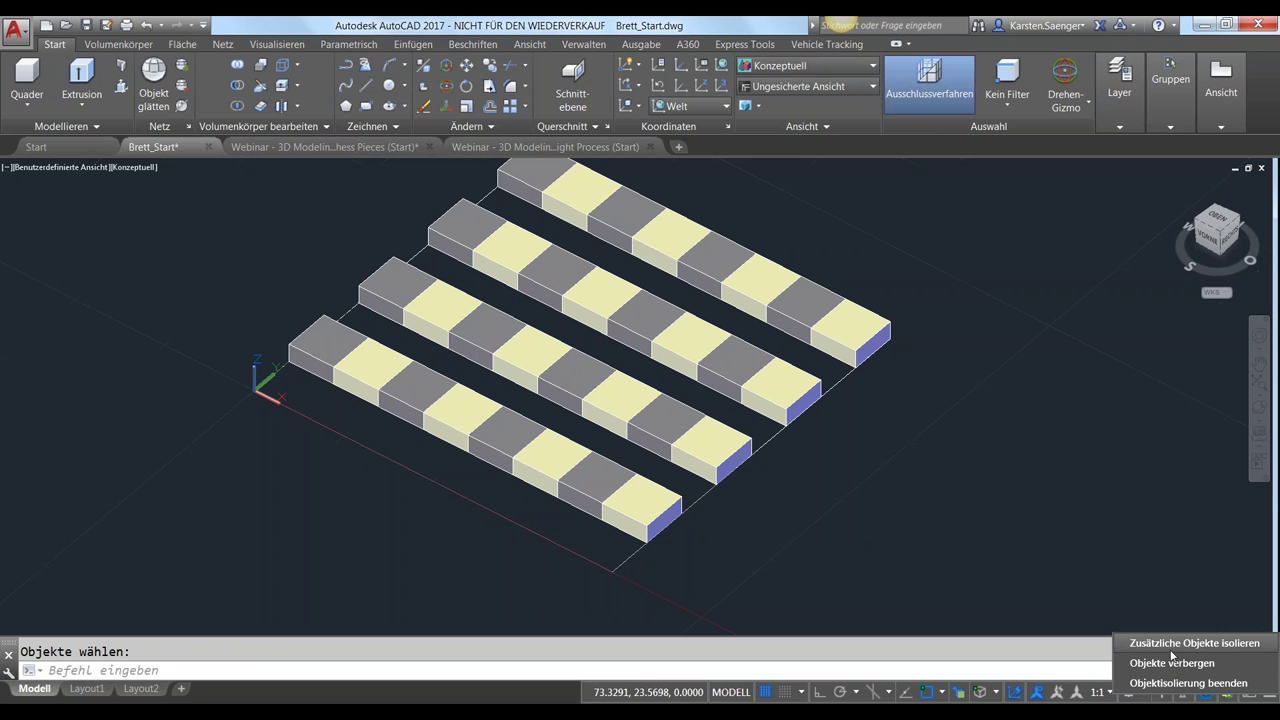
pyautogui.click(1168, 663)
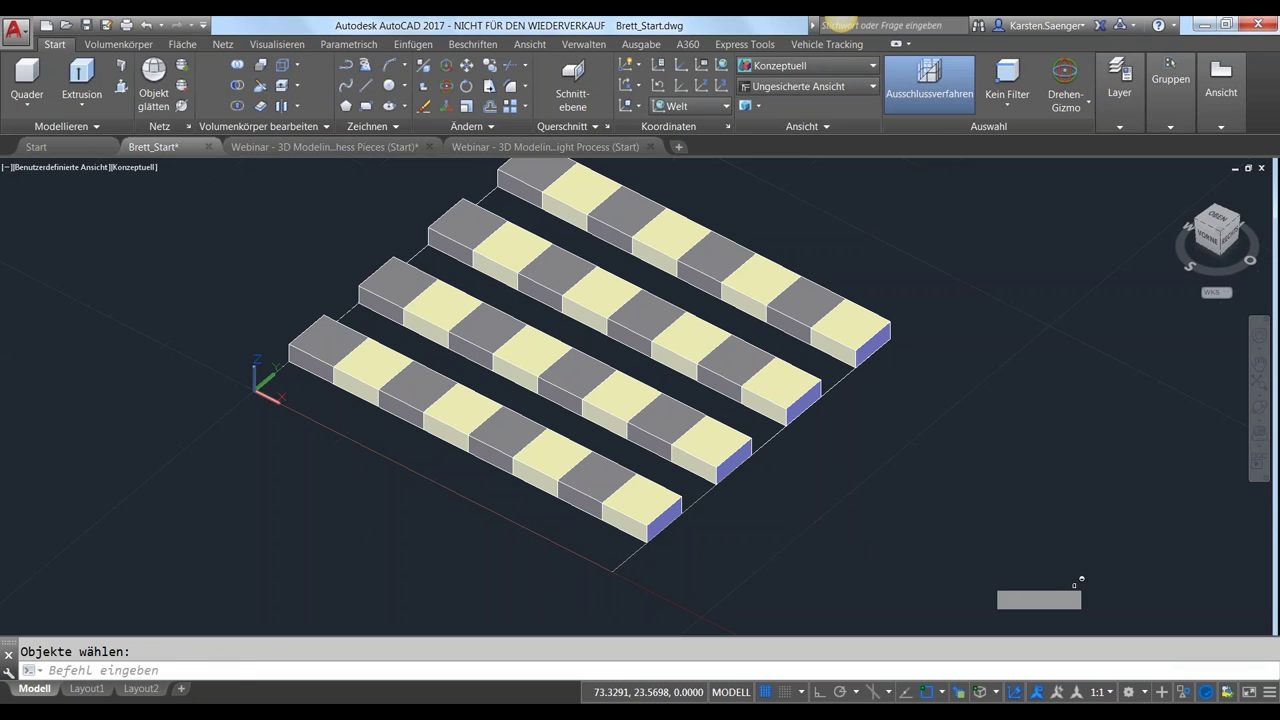
pyautogui.click(665, 441)
pyautogui.press('Return')
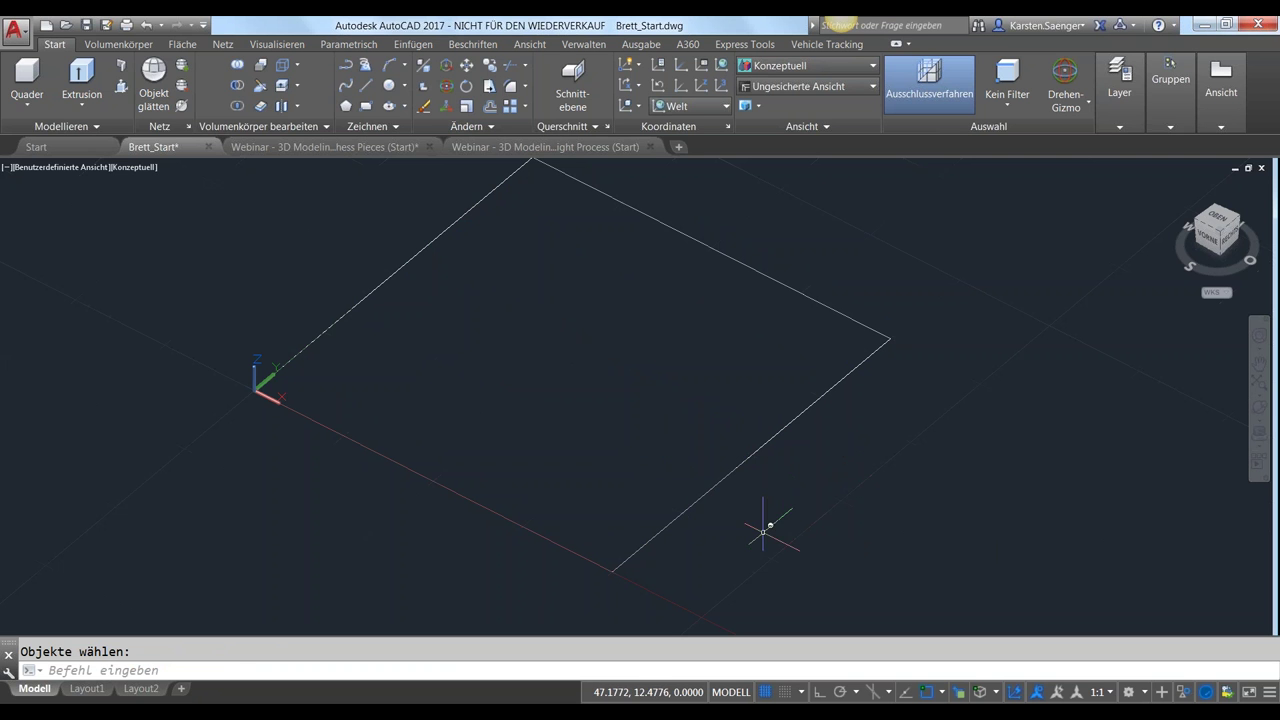
pyautogui.press('Escape')
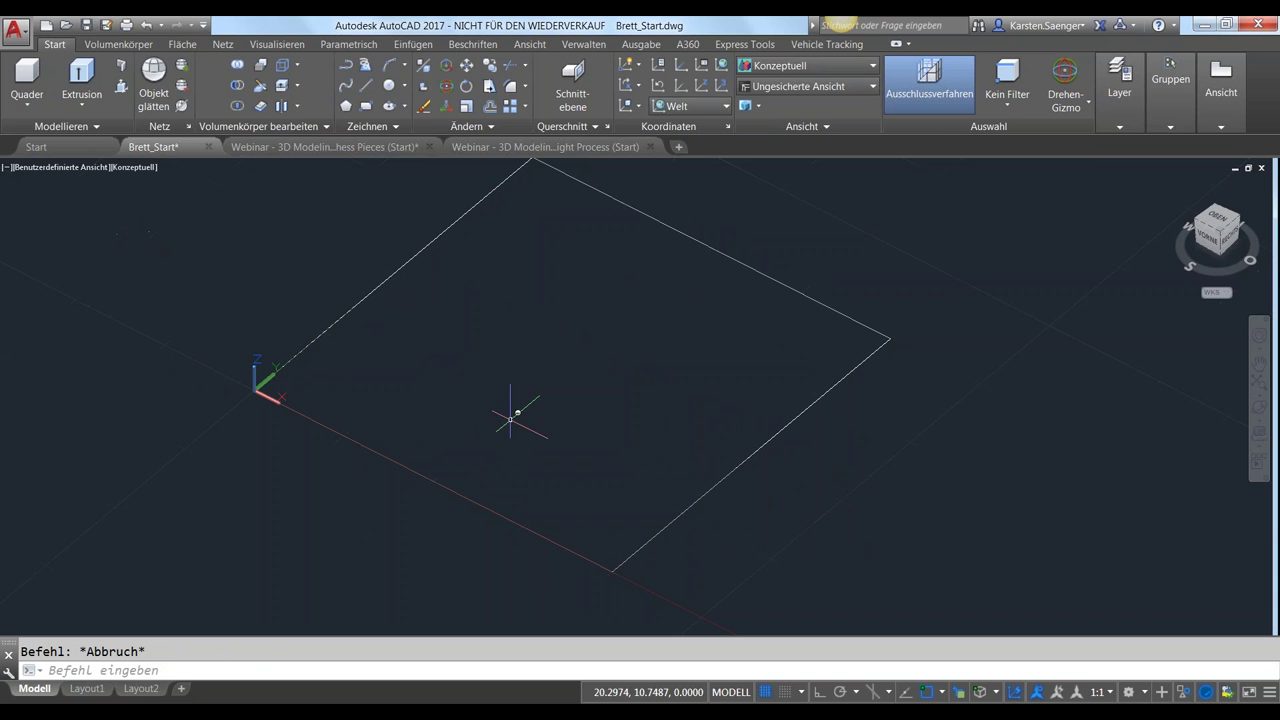
pyautogui.moveTo(510, 418); pyautogui.dragTo(524, 439, button='middle')
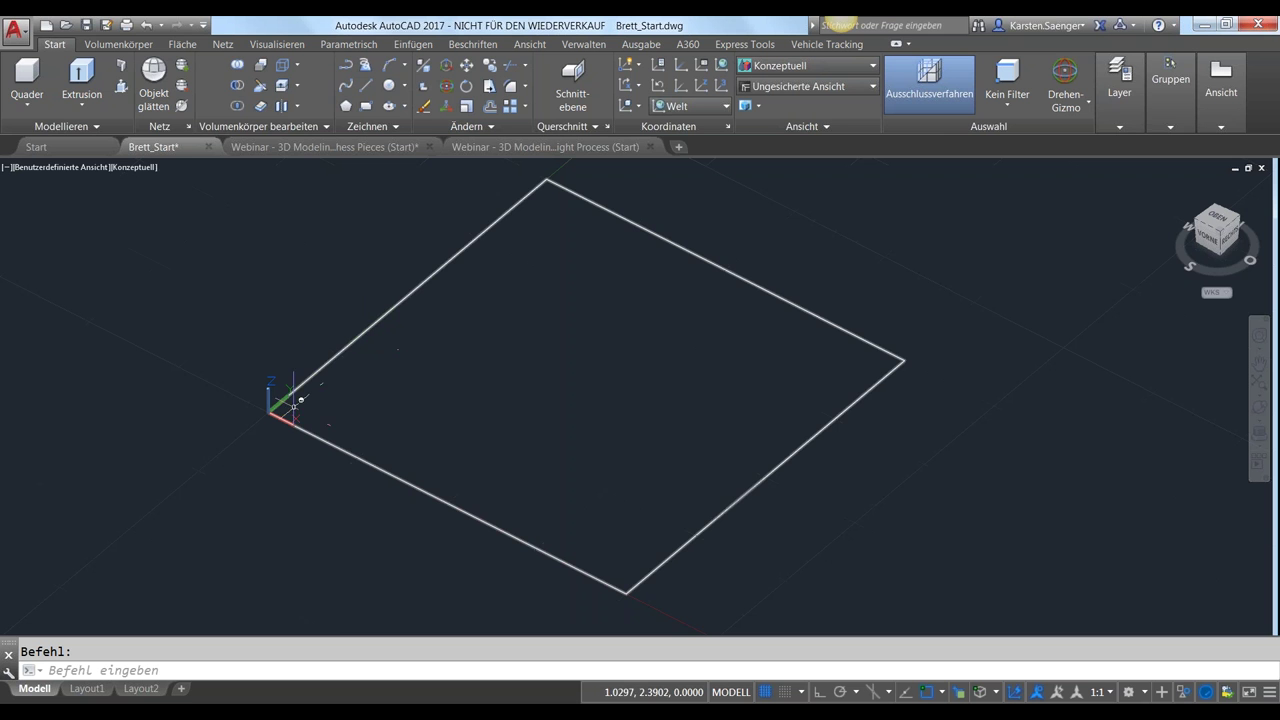
# Offset the 40×40 board rectangle 1.5 units outward to form the frame outline
pyautogui.click(268, 410)
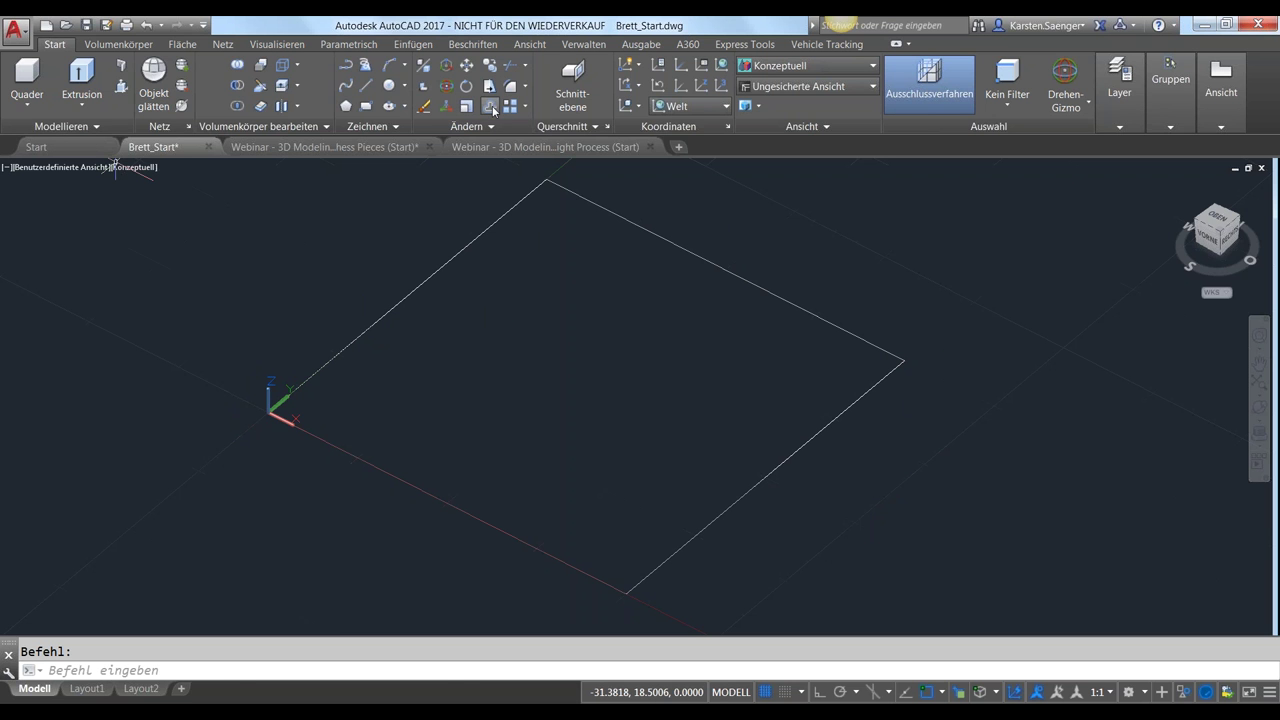
pyautogui.click(494, 107)
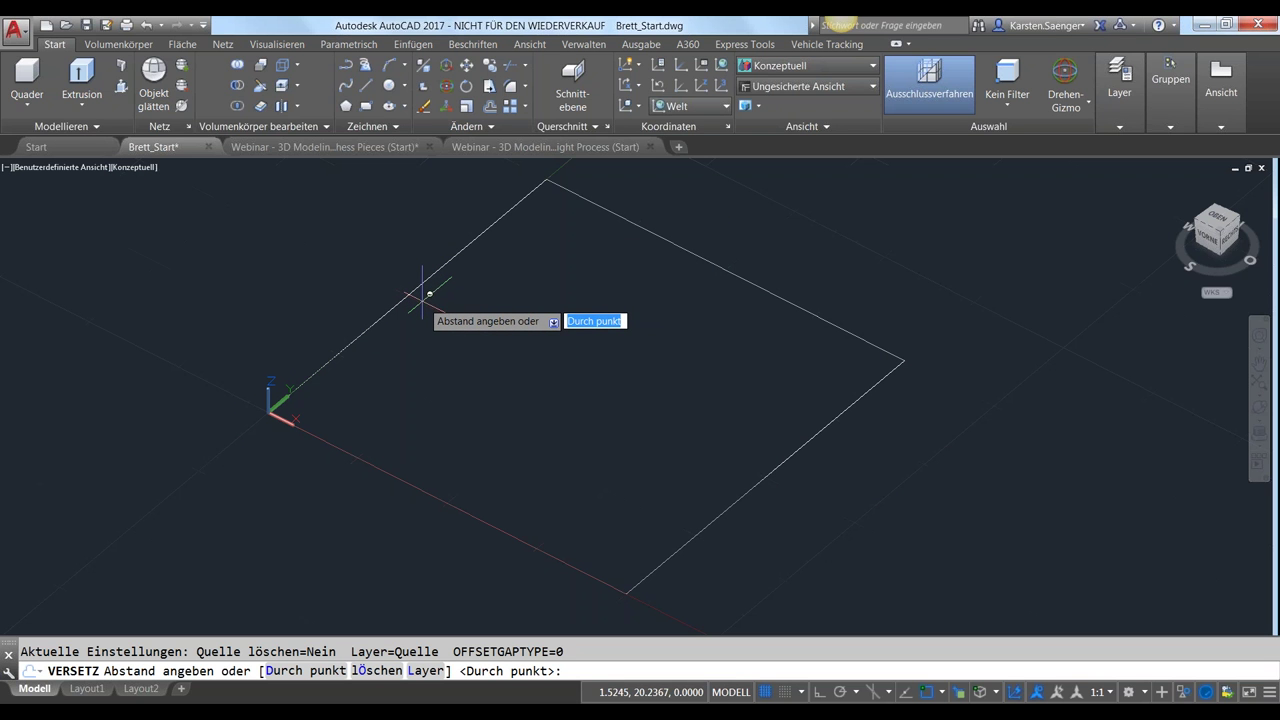
pyautogui.write('2')
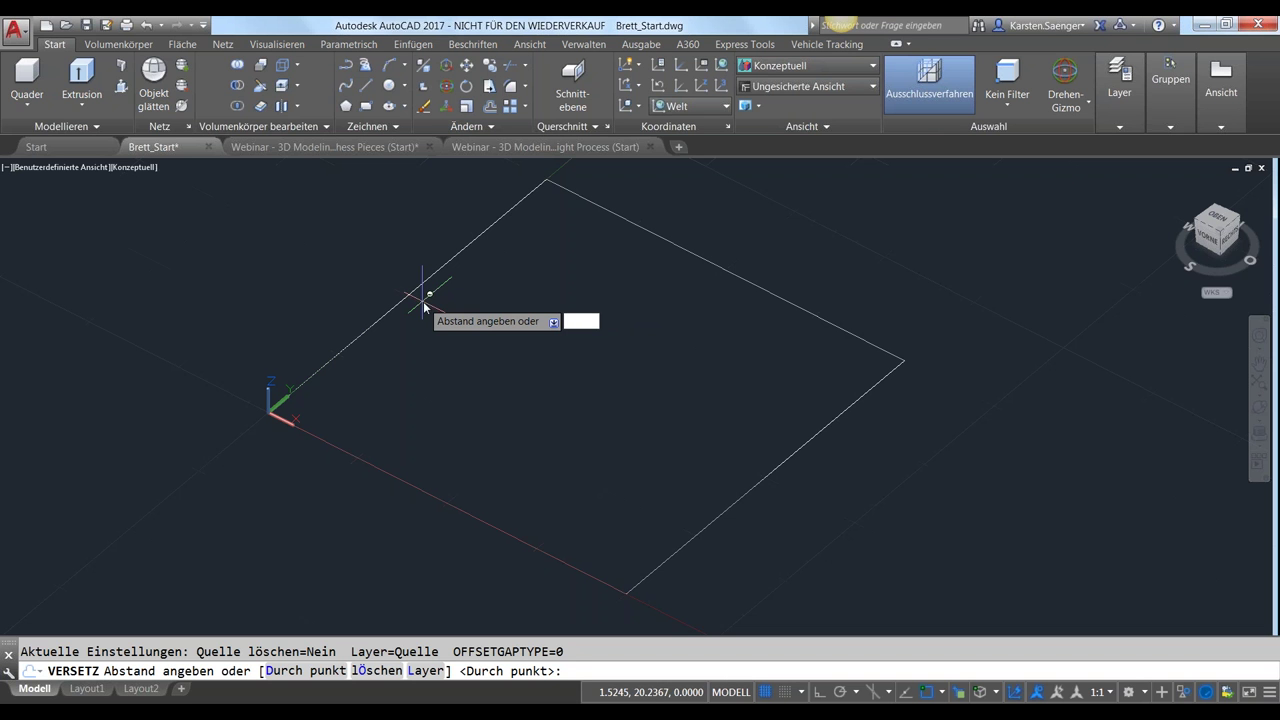
pyautogui.press('Return')
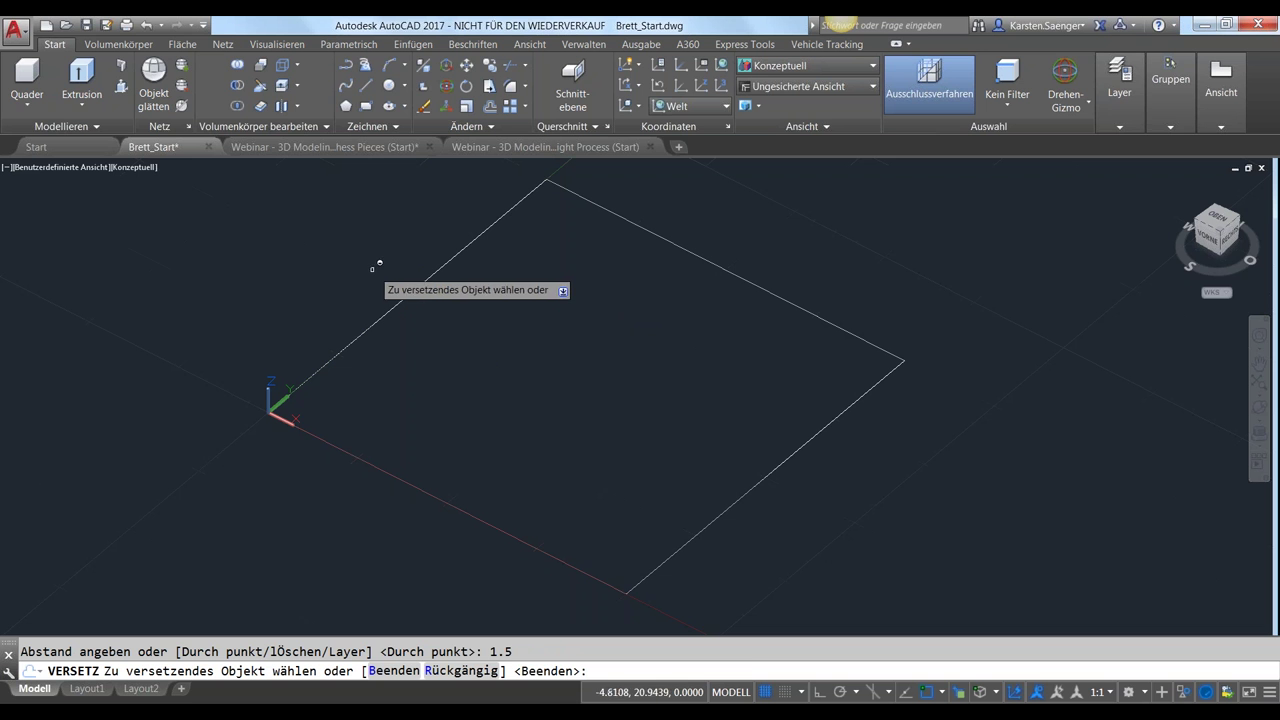
pyautogui.click(317, 366)
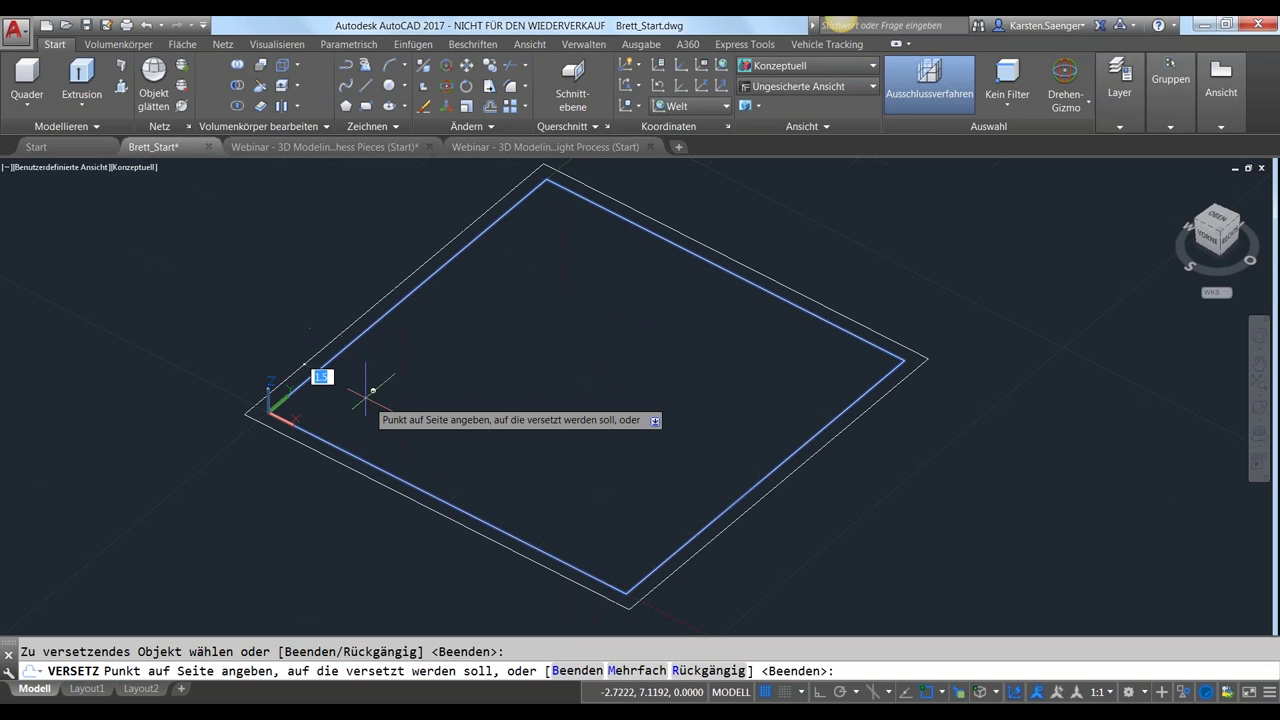
pyautogui.click(300, 342)
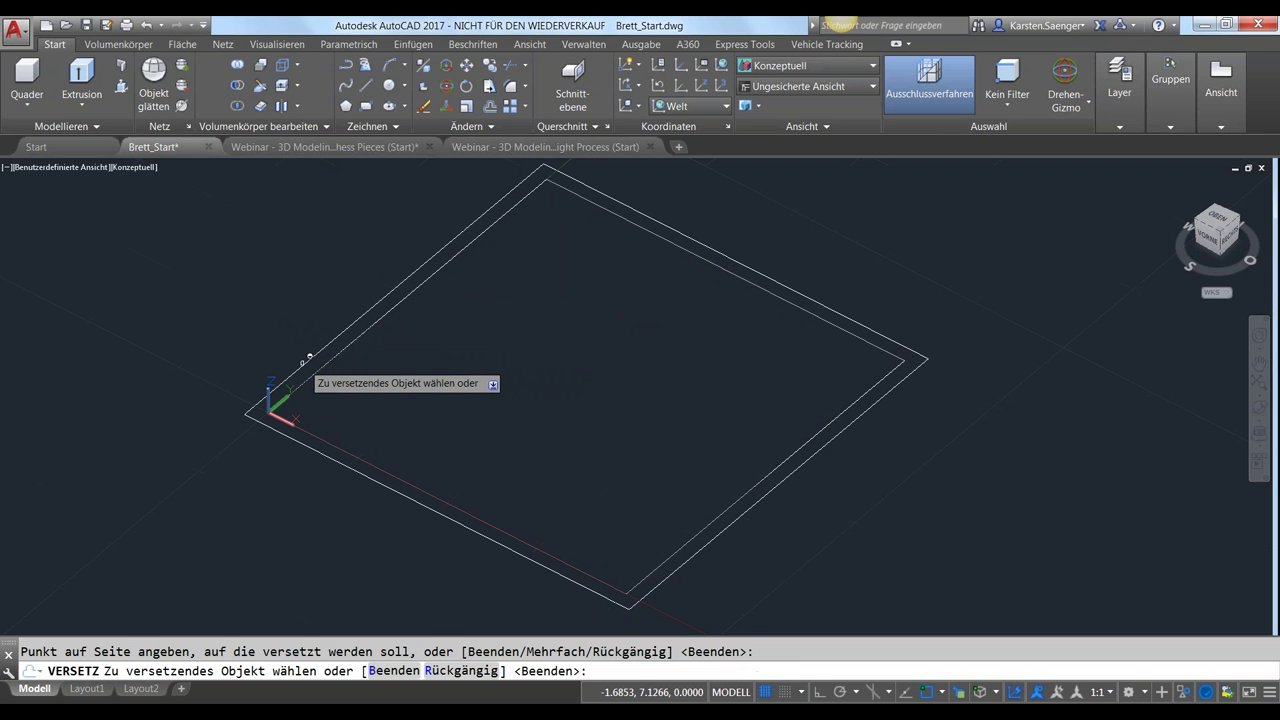
pyautogui.press('Return')
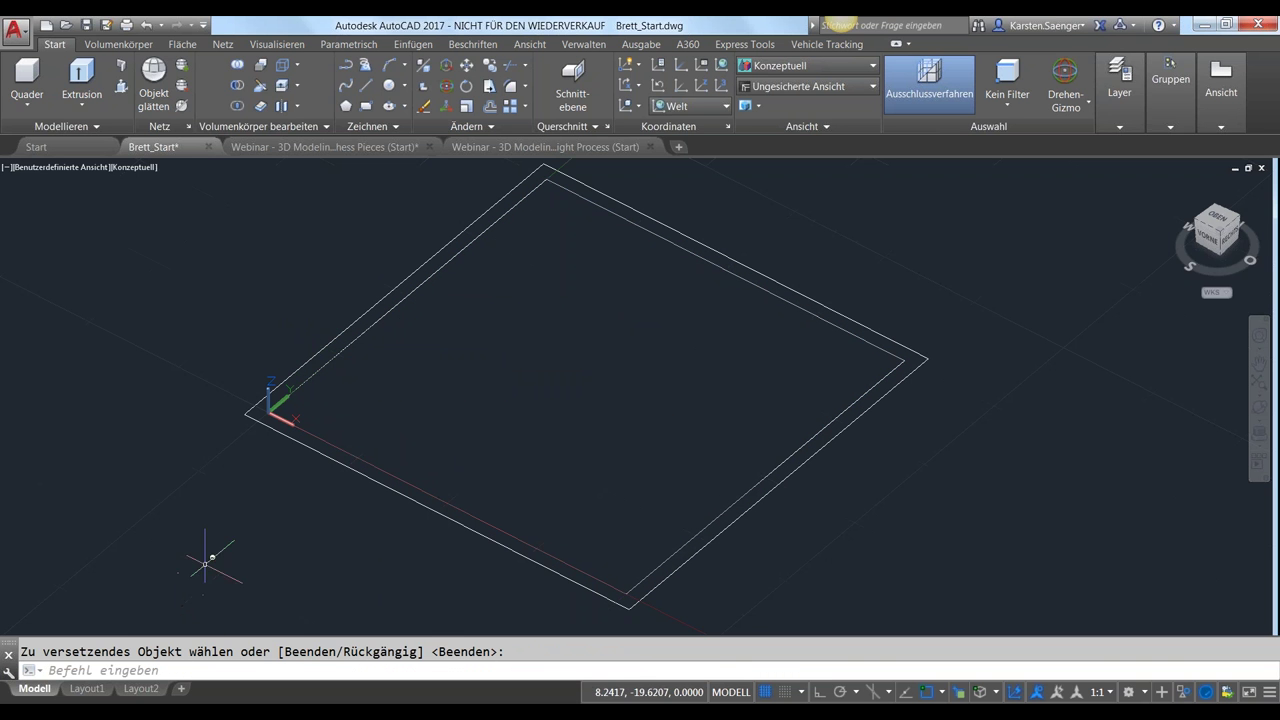
pyautogui.press('Return')
pyautogui.scroll(-2, 226, 563)
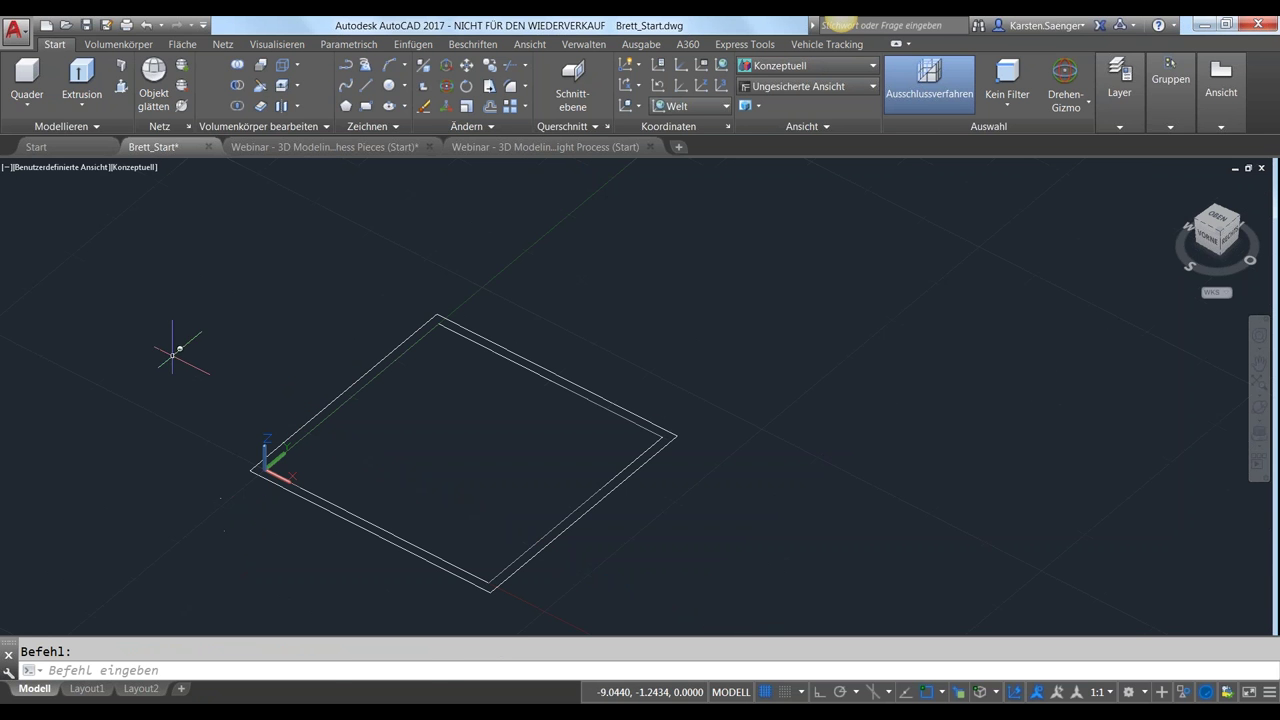
pyautogui.click(82, 73)
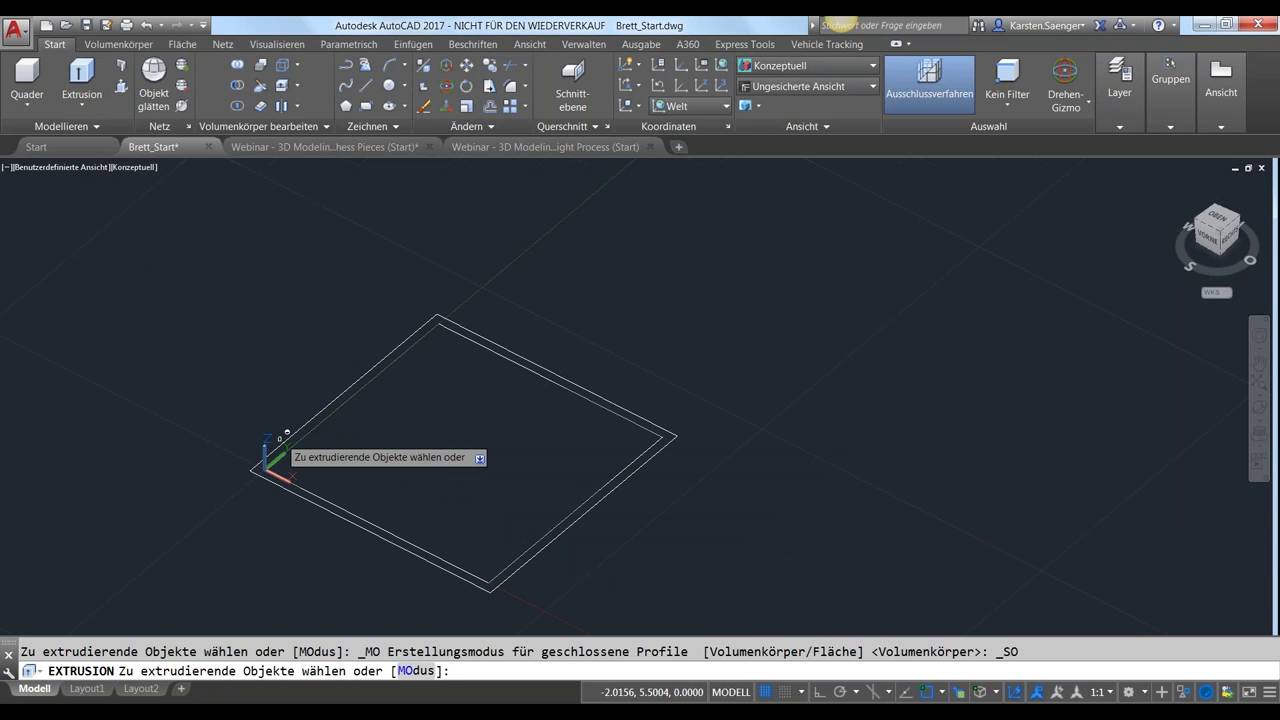
pyautogui.click(303, 450)
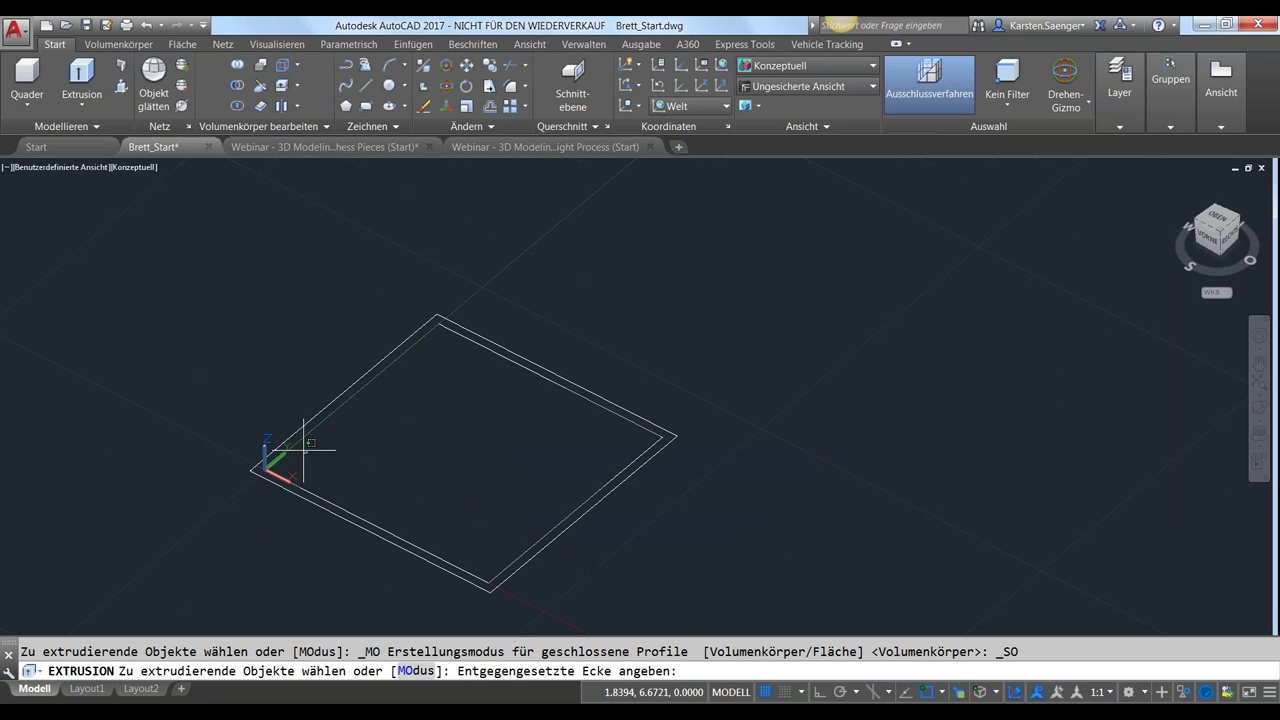
pyautogui.click(265, 415)
pyautogui.press('Return')
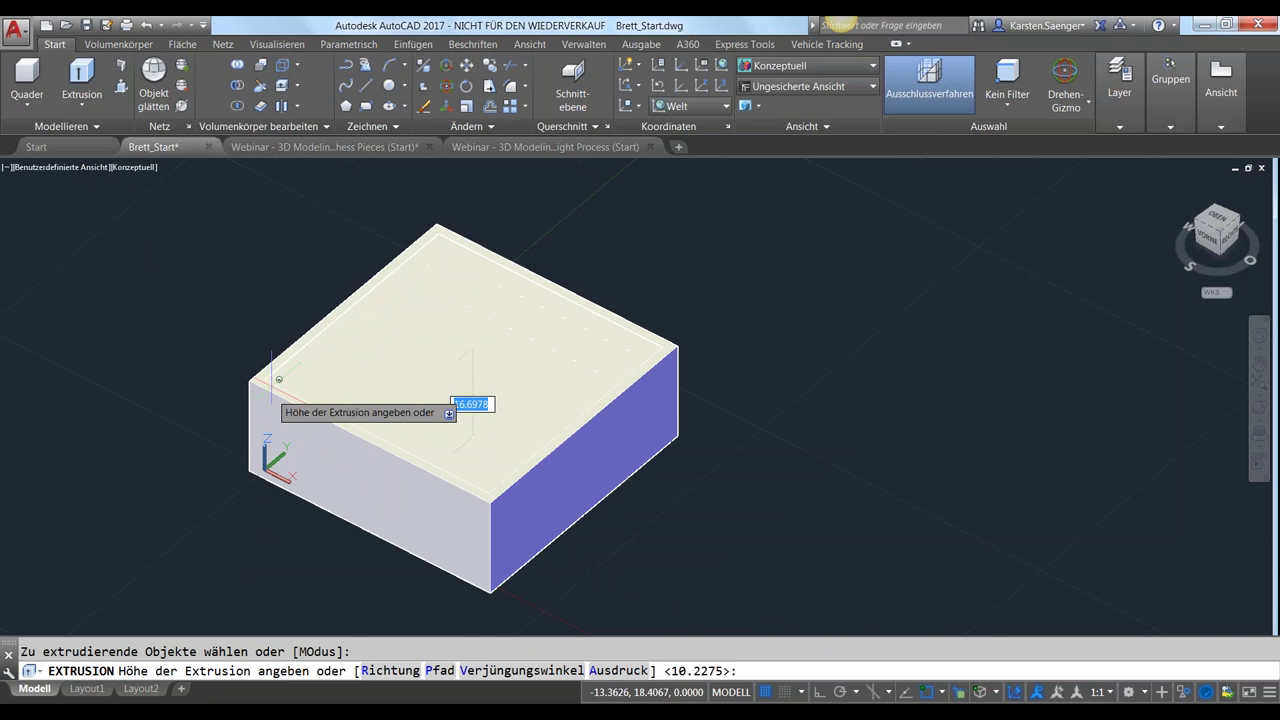
pyautogui.press('Escape')
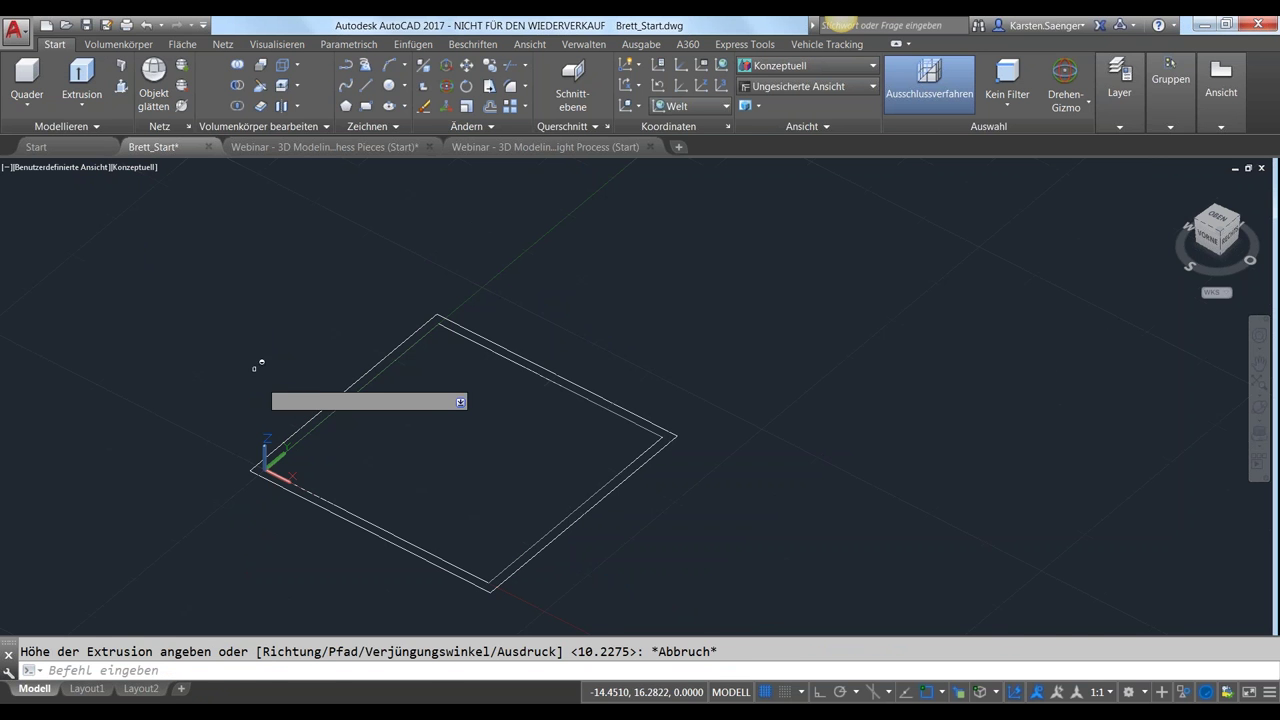
pyautogui.press('Return')
pyautogui.click(305, 435)
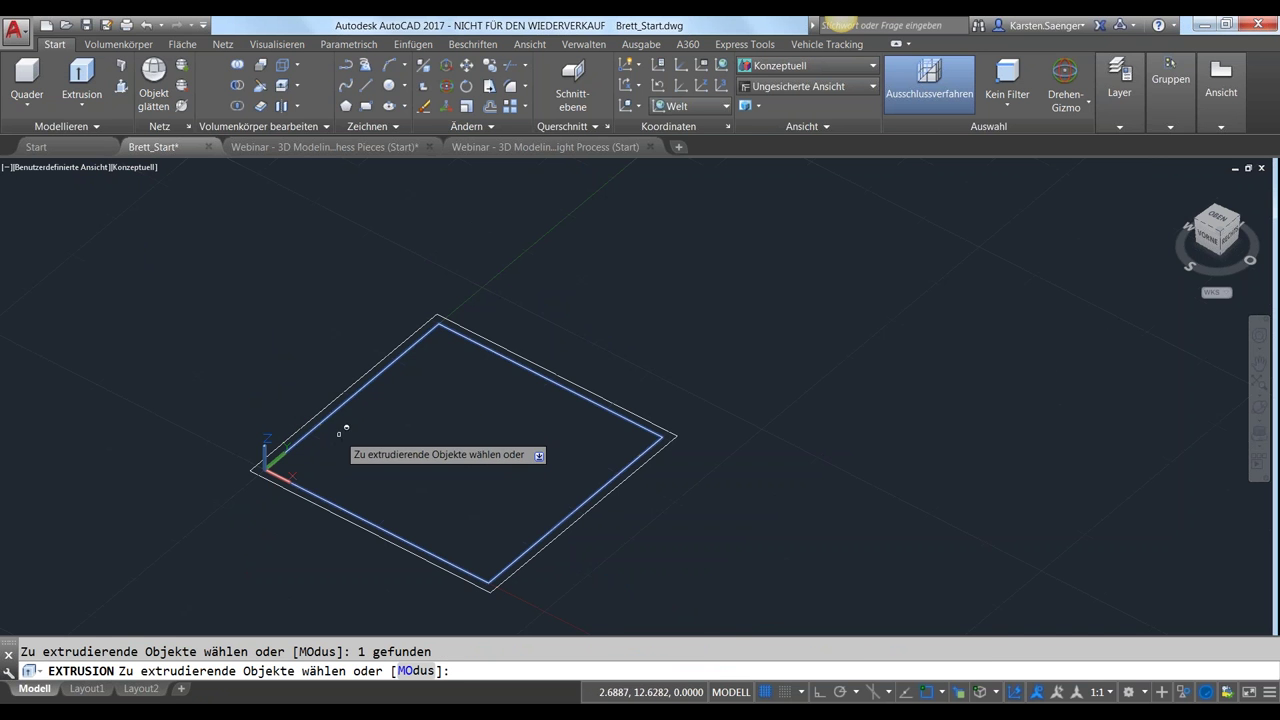
pyautogui.press('Return')
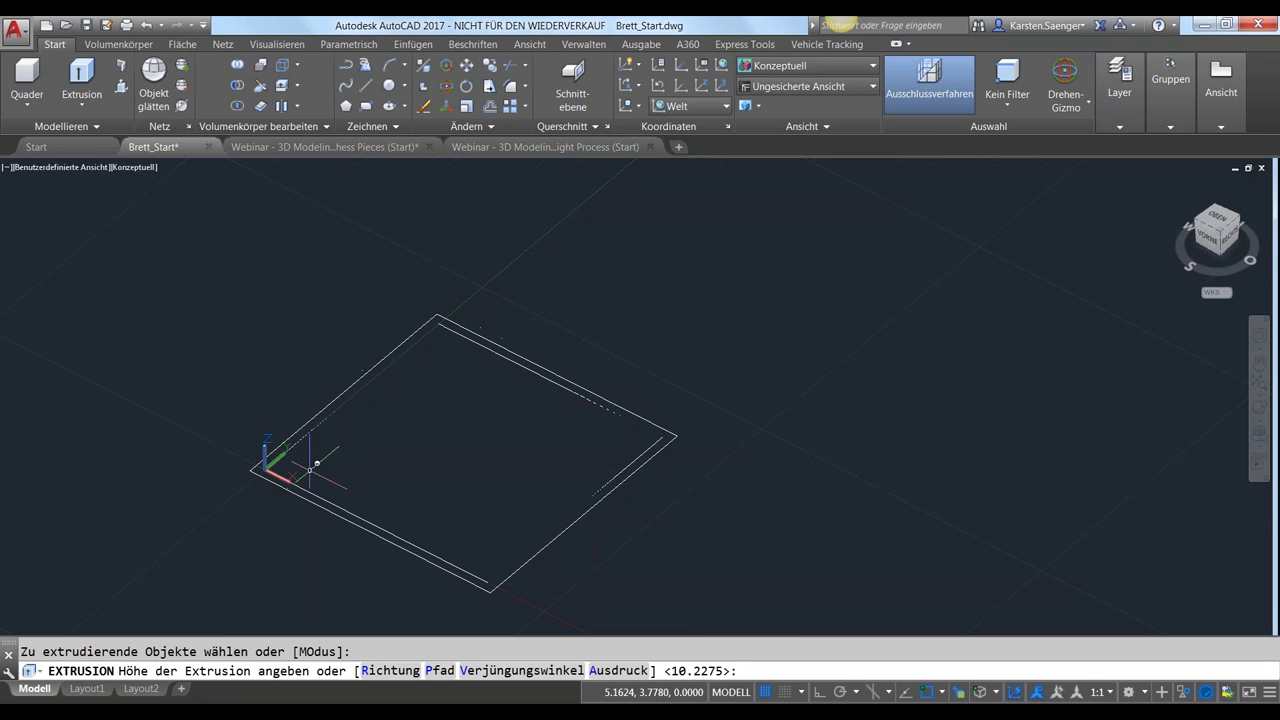
pyautogui.press('Escape')
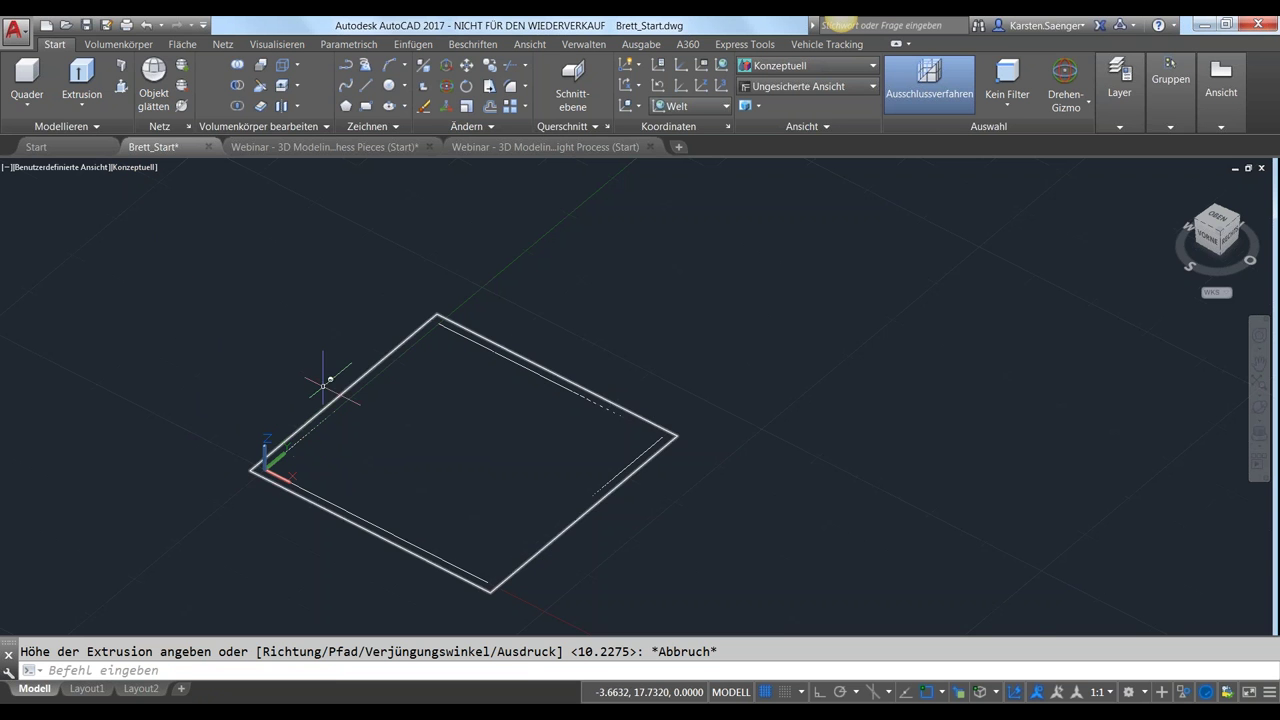
# Press-pull the 1.5-wide strip between the two rectangles up to a height of 2
pyautogui.click(120, 88)
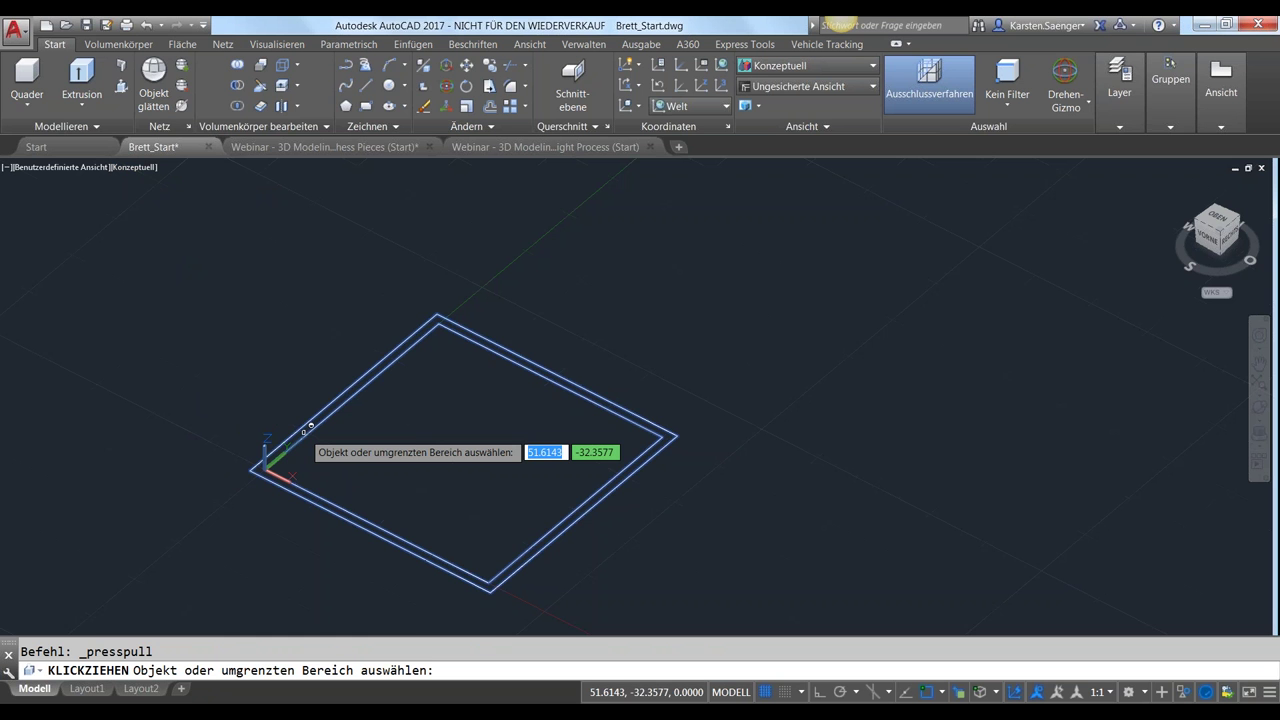
pyautogui.scroll(1, 305, 428)
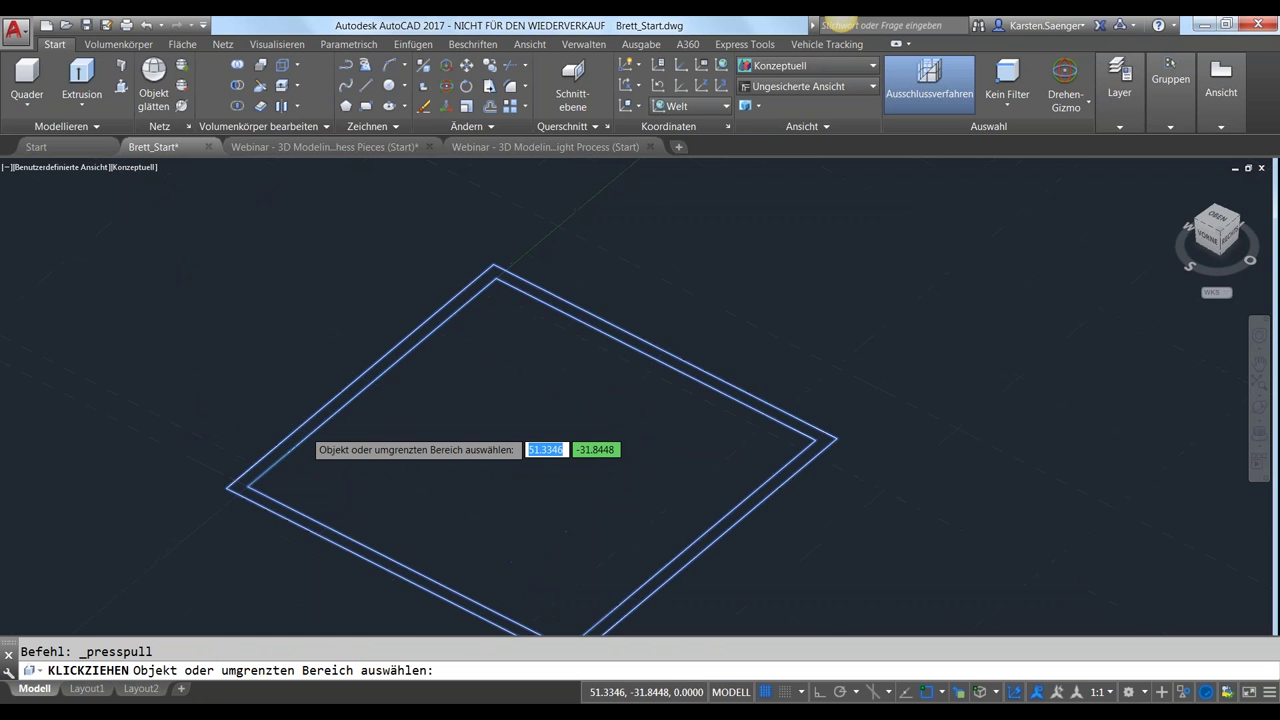
pyautogui.scroll(1, 307, 426)
pyautogui.scroll(-1, 307, 426)
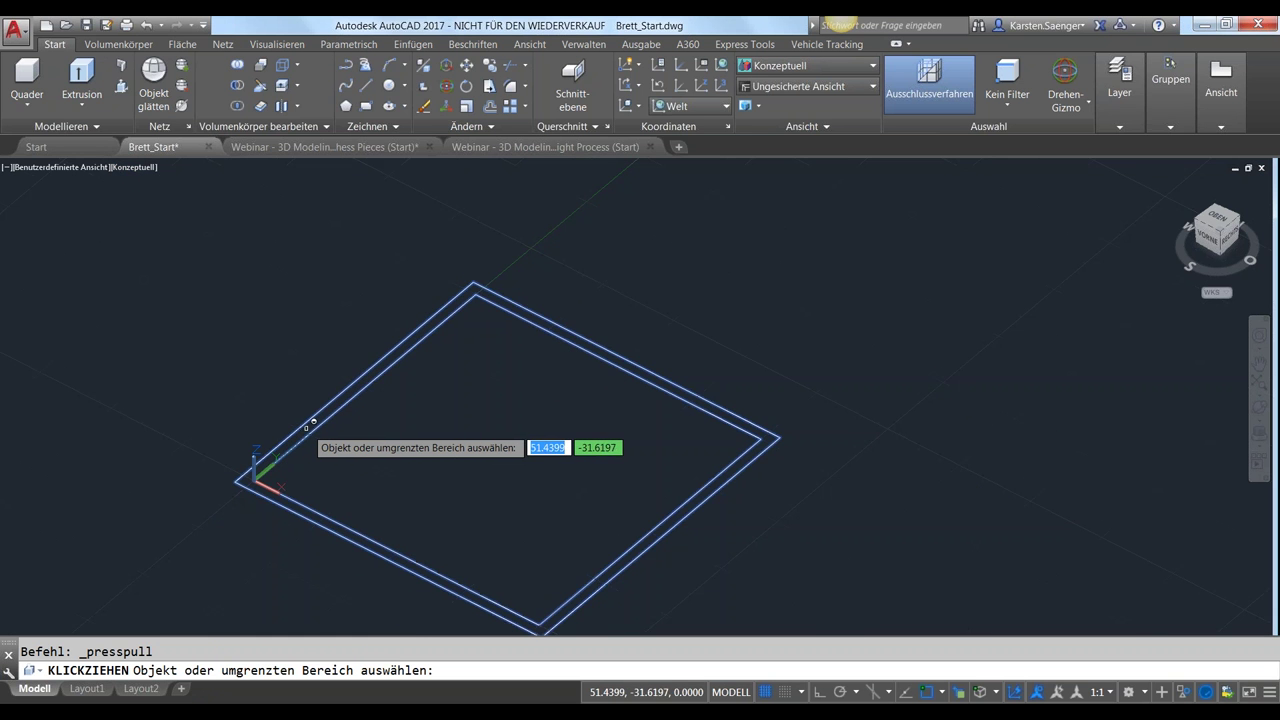
pyautogui.click(310, 420)
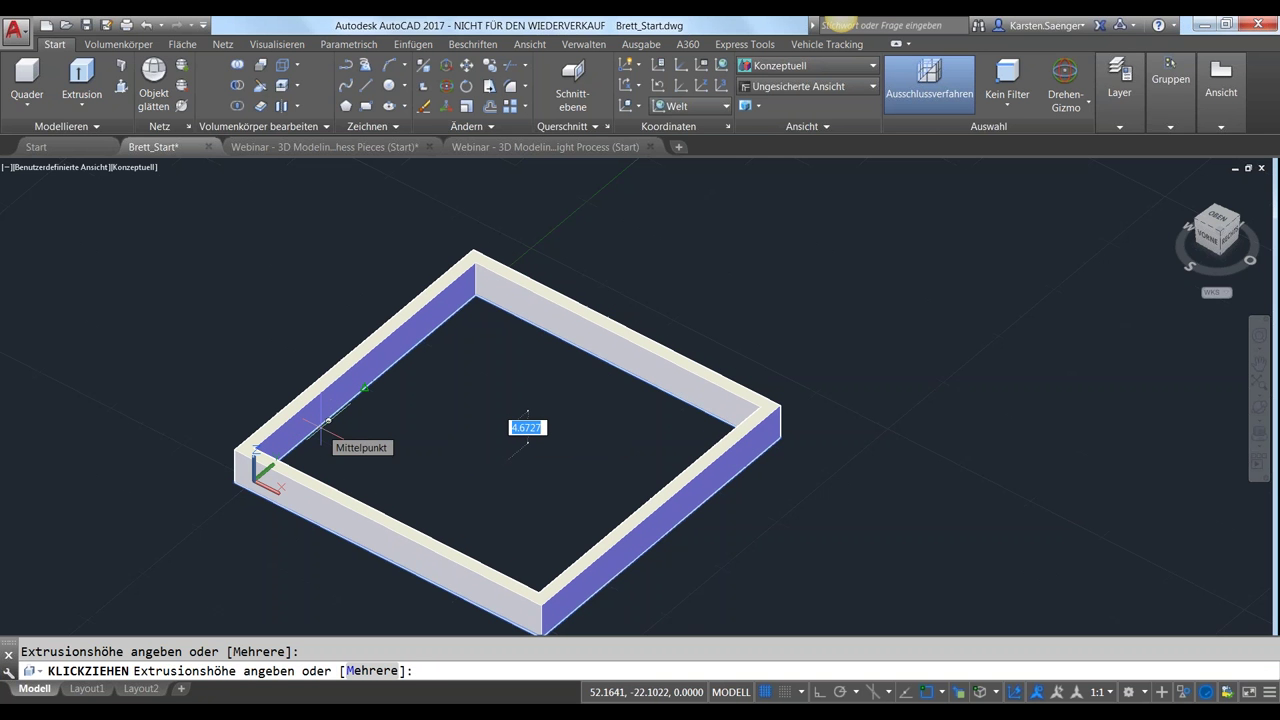
pyautogui.write('2')
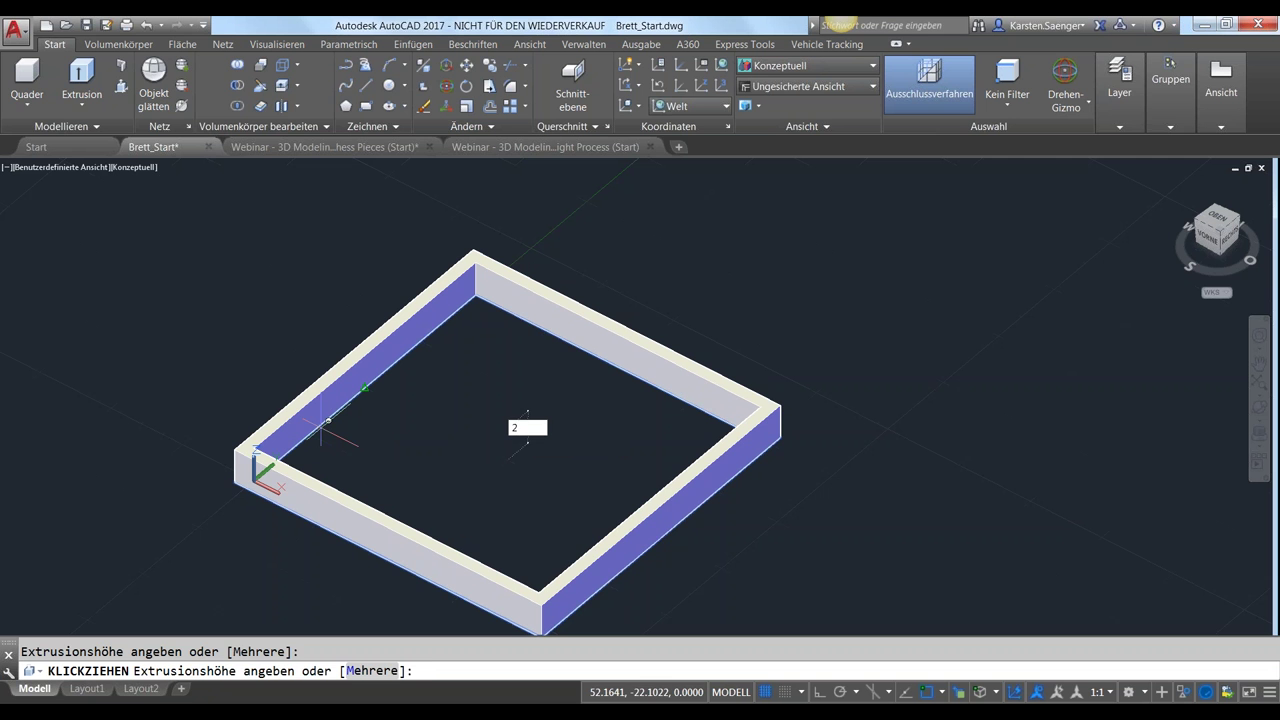
pyautogui.press('Return')
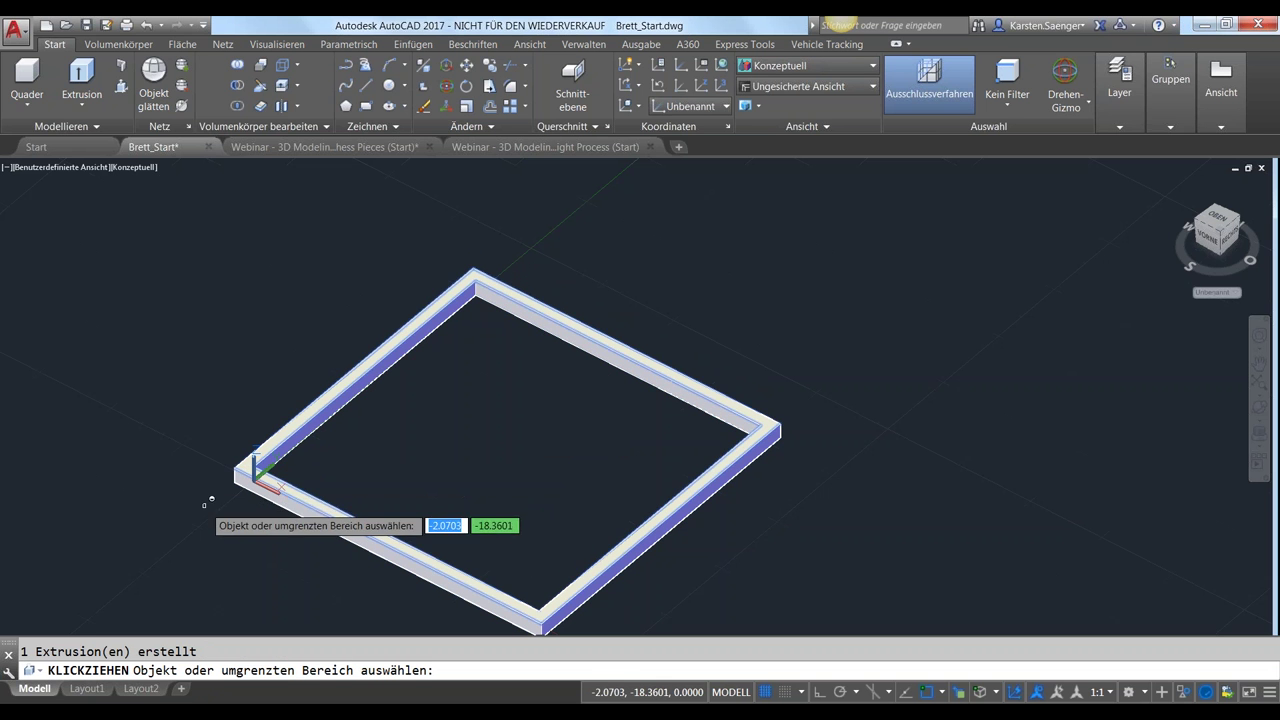
pyautogui.press('Return')
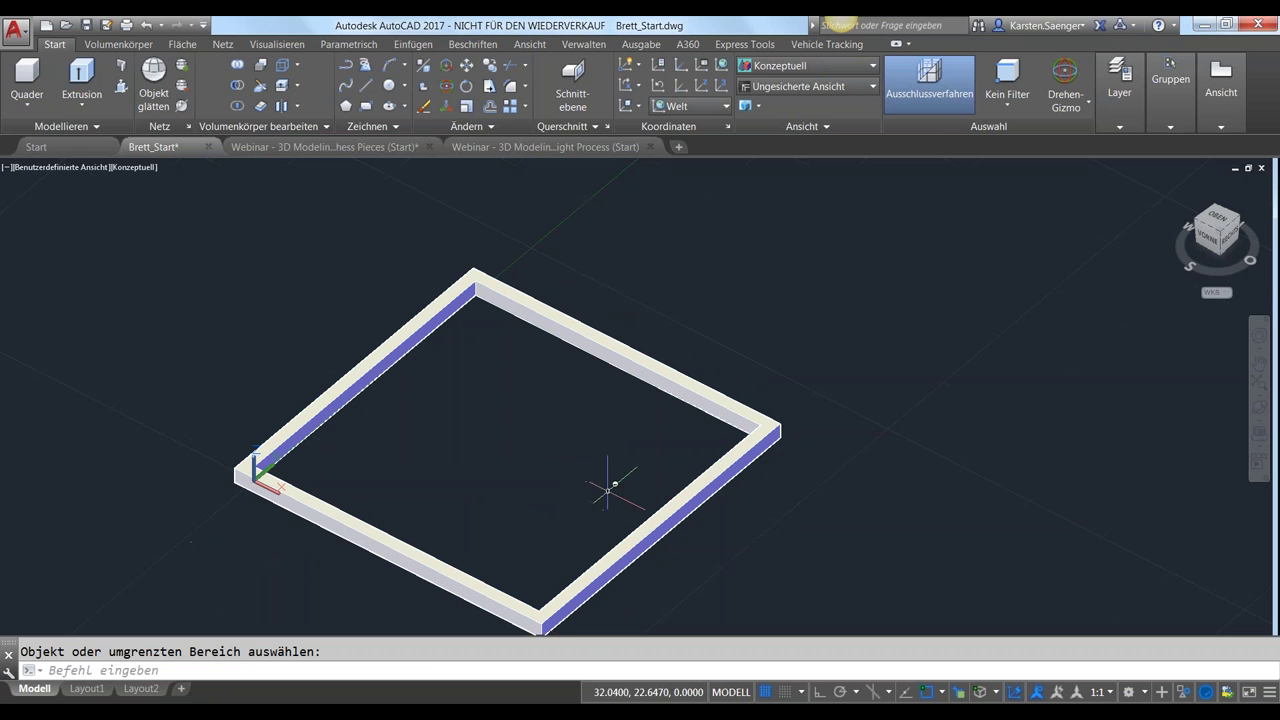
pyautogui.click(320, 402)
pyautogui.press('Escape')
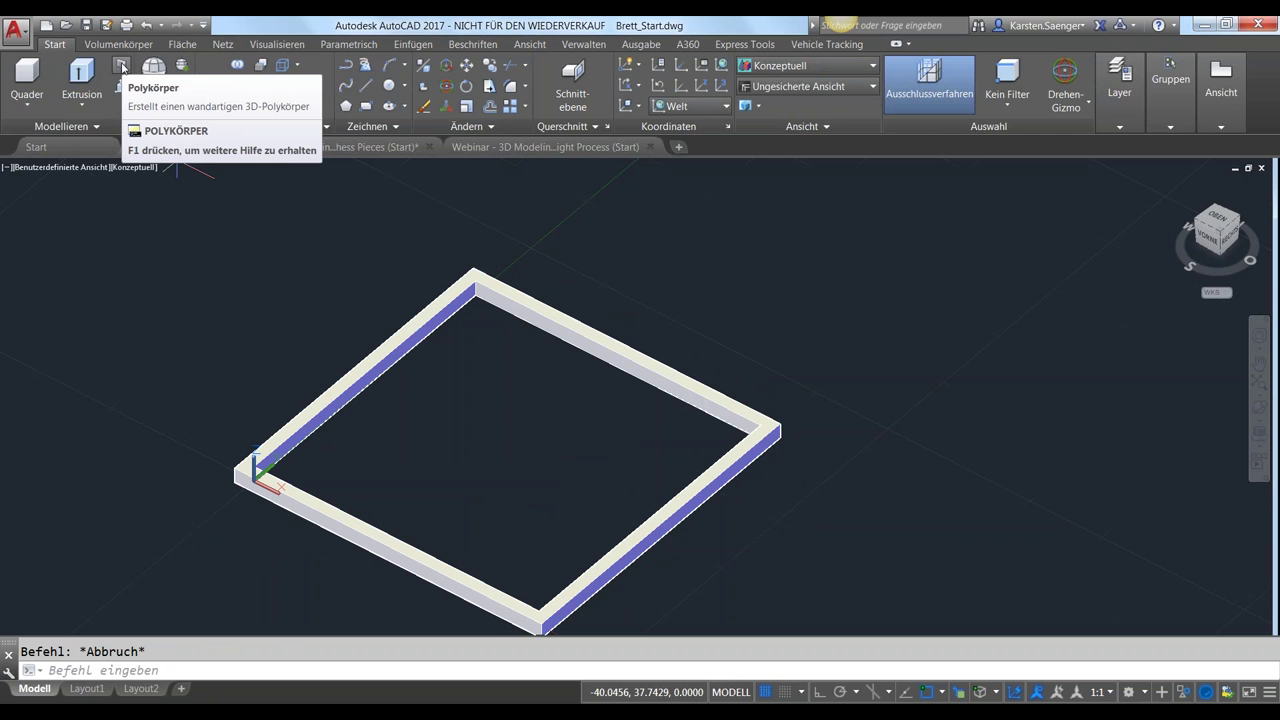
# Cancel a Polykörper attempt and delete the press-pulled frame solid
pyautogui.click(121, 67)
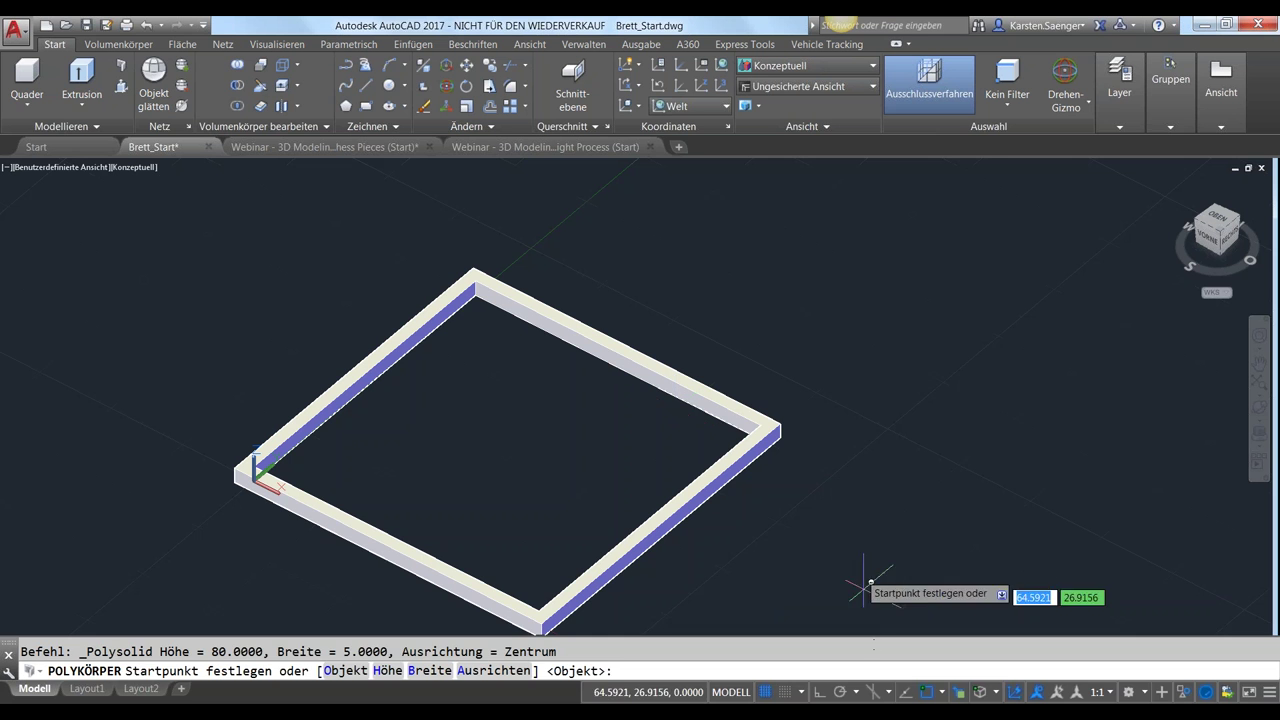
pyautogui.moveTo(859, 576); pyautogui.dragTo(785, 469, button='middle')
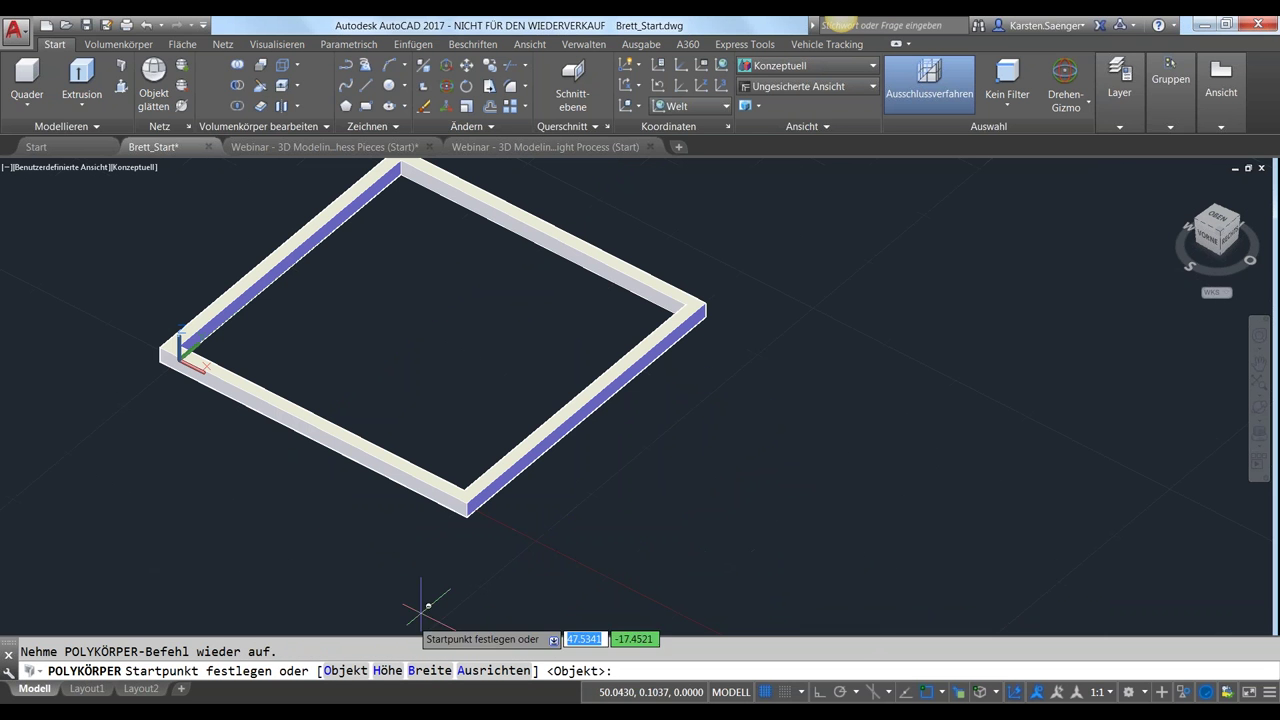
pyautogui.click(345, 670)
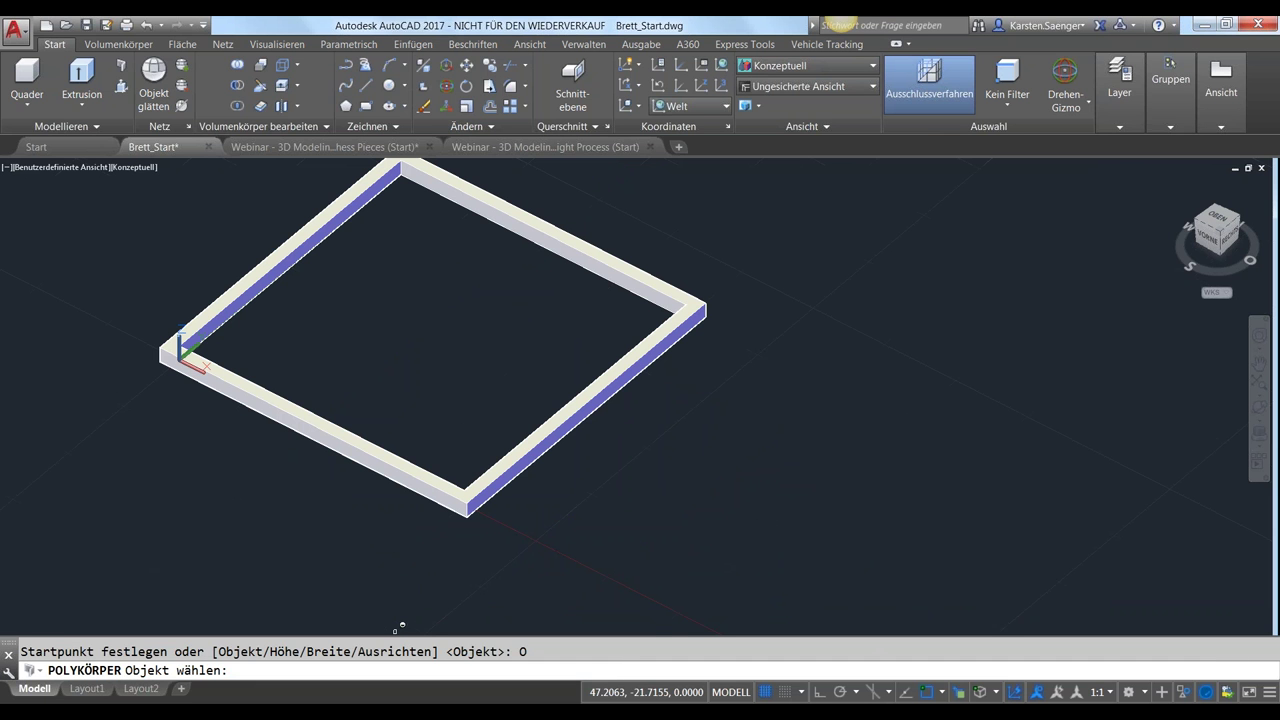
pyautogui.press('Escape')
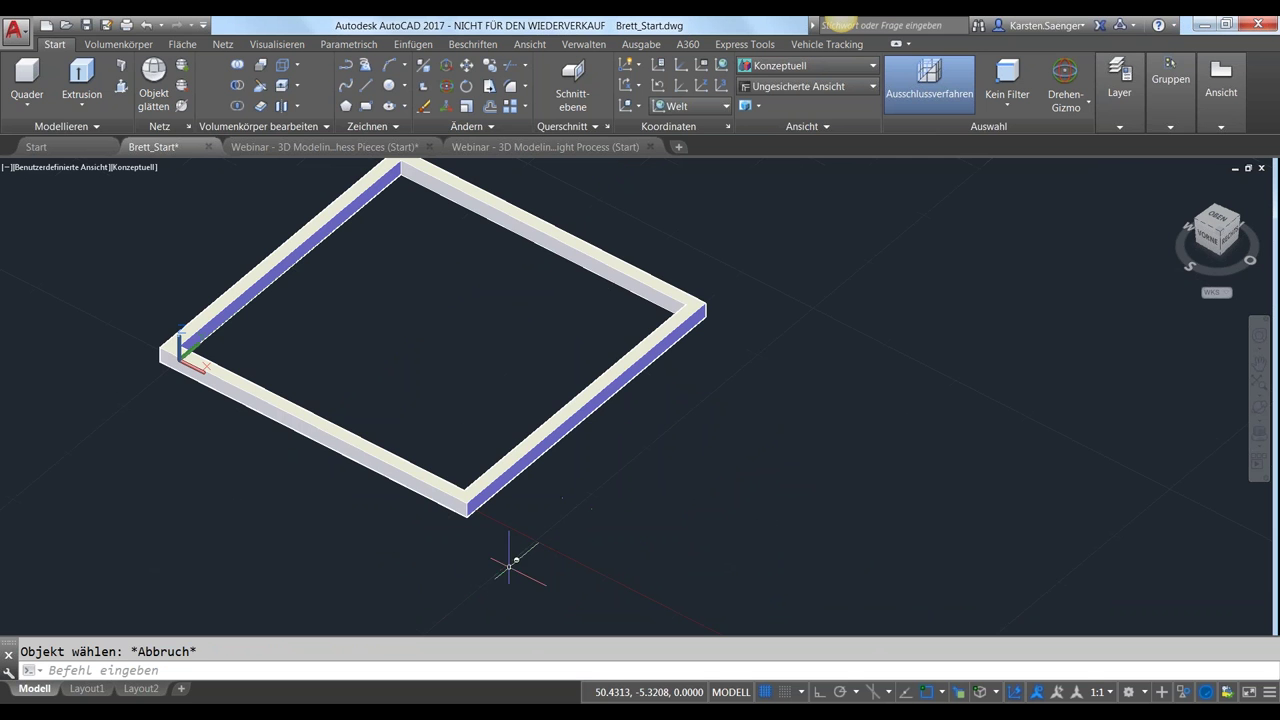
pyautogui.click(495, 483)
pyautogui.press('Delete')
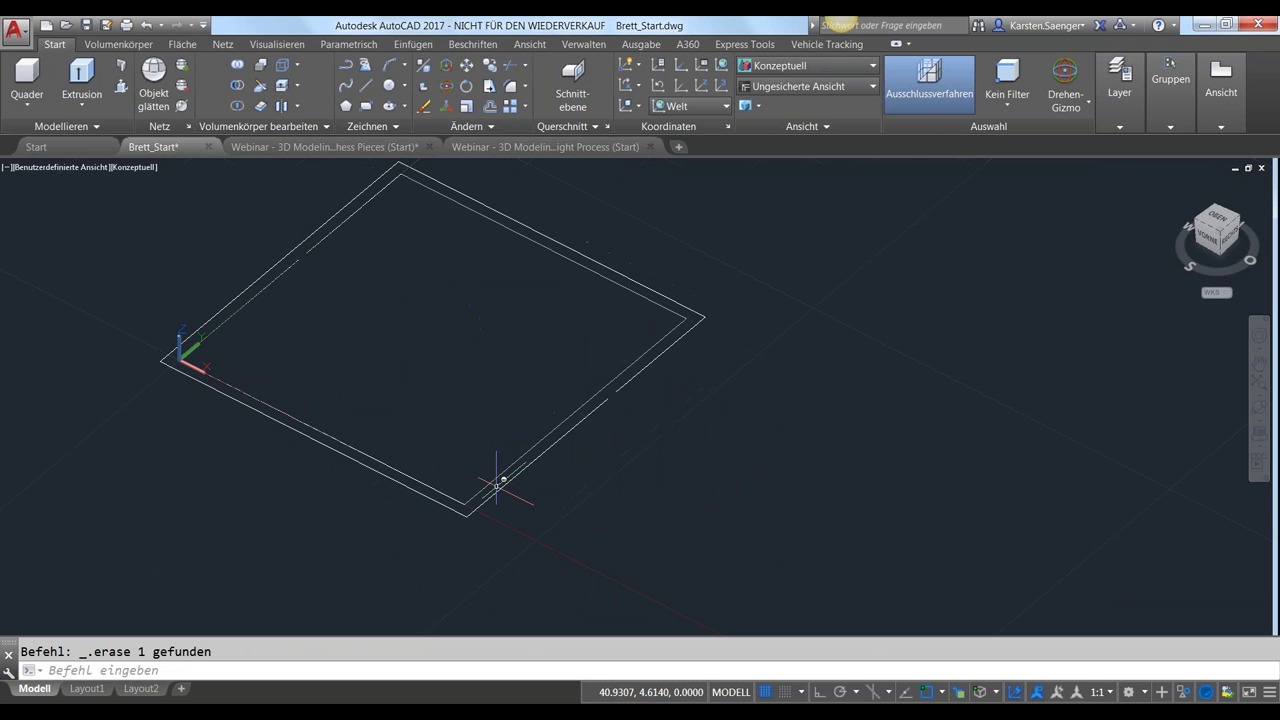
# Start Polykörper with height 2 and width 1.5, review the alignment choices, then cancel
pyautogui.click(121, 65)
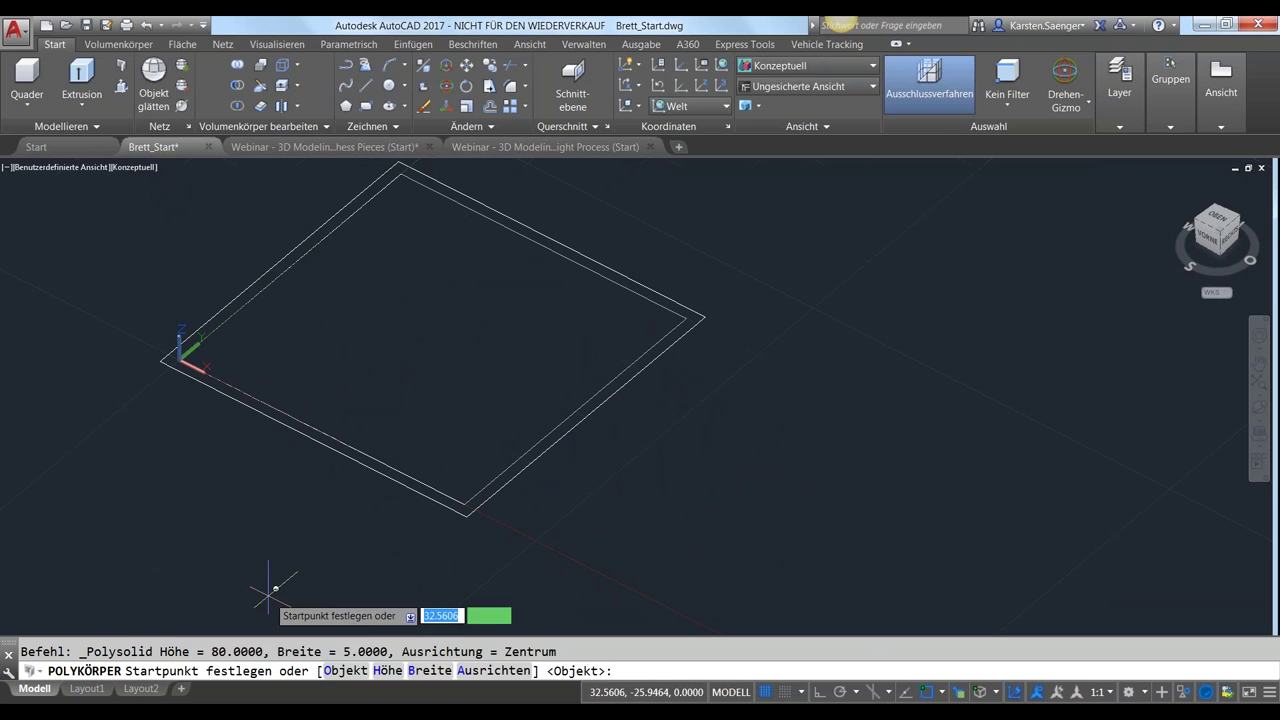
pyautogui.click(386, 671)
pyautogui.write('2')
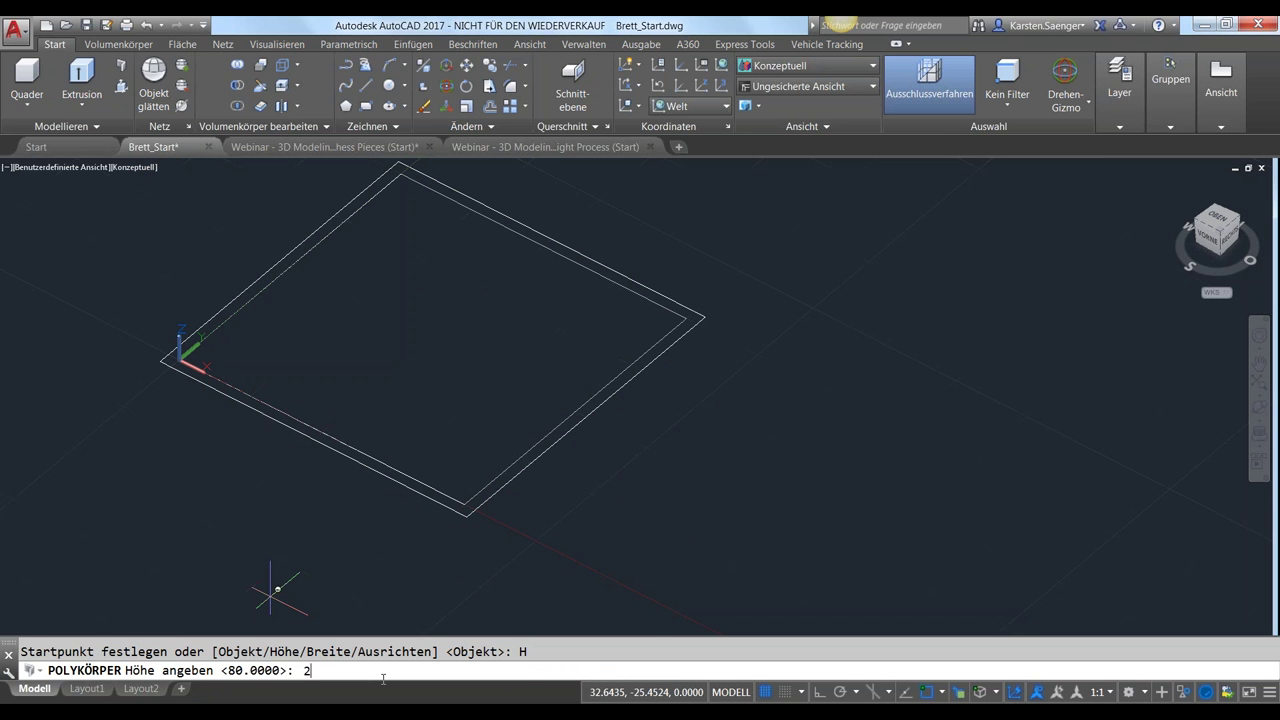
pyautogui.press('Return')
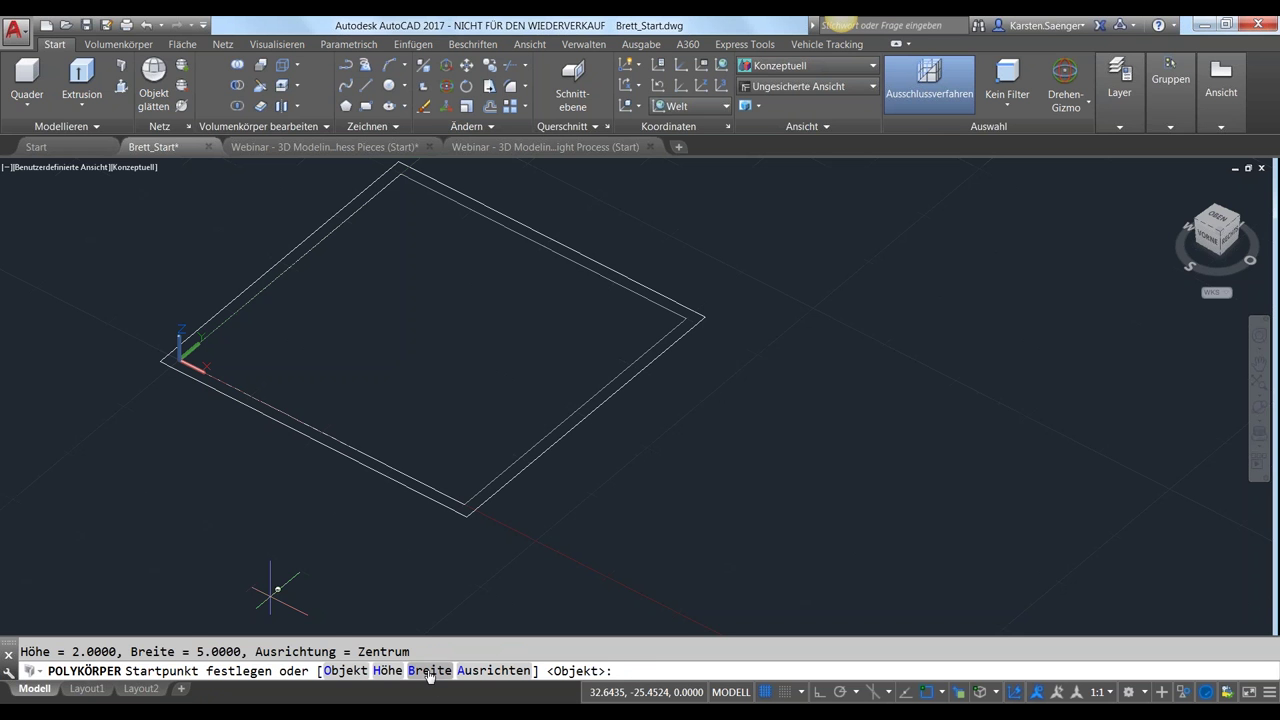
pyautogui.click(429, 671)
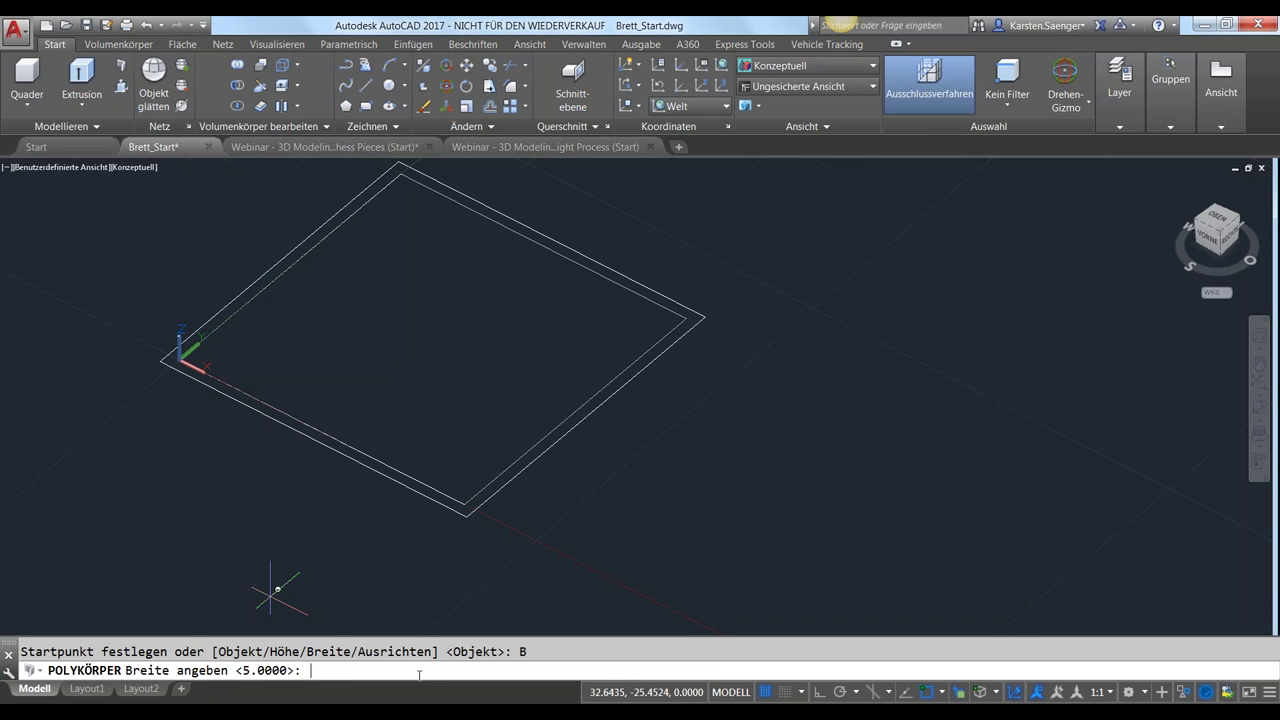
pyautogui.write('1.5')
pyautogui.press('Return')
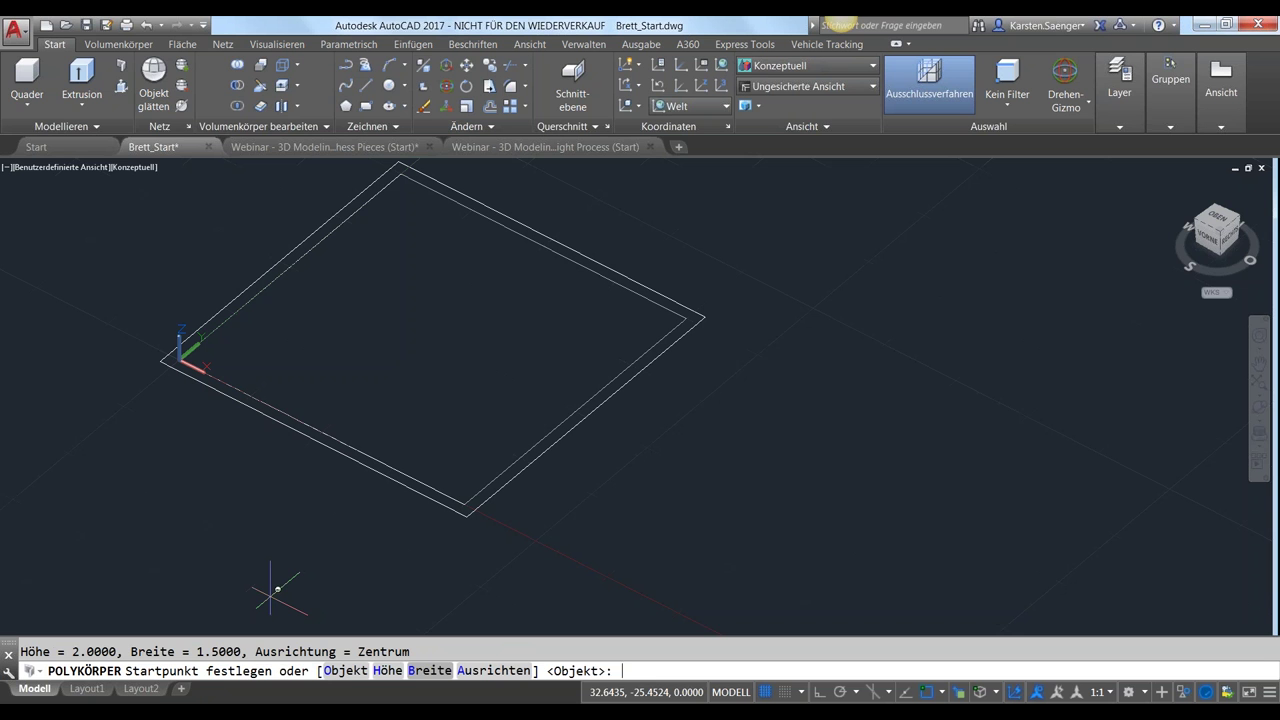
pyautogui.click(476, 671)
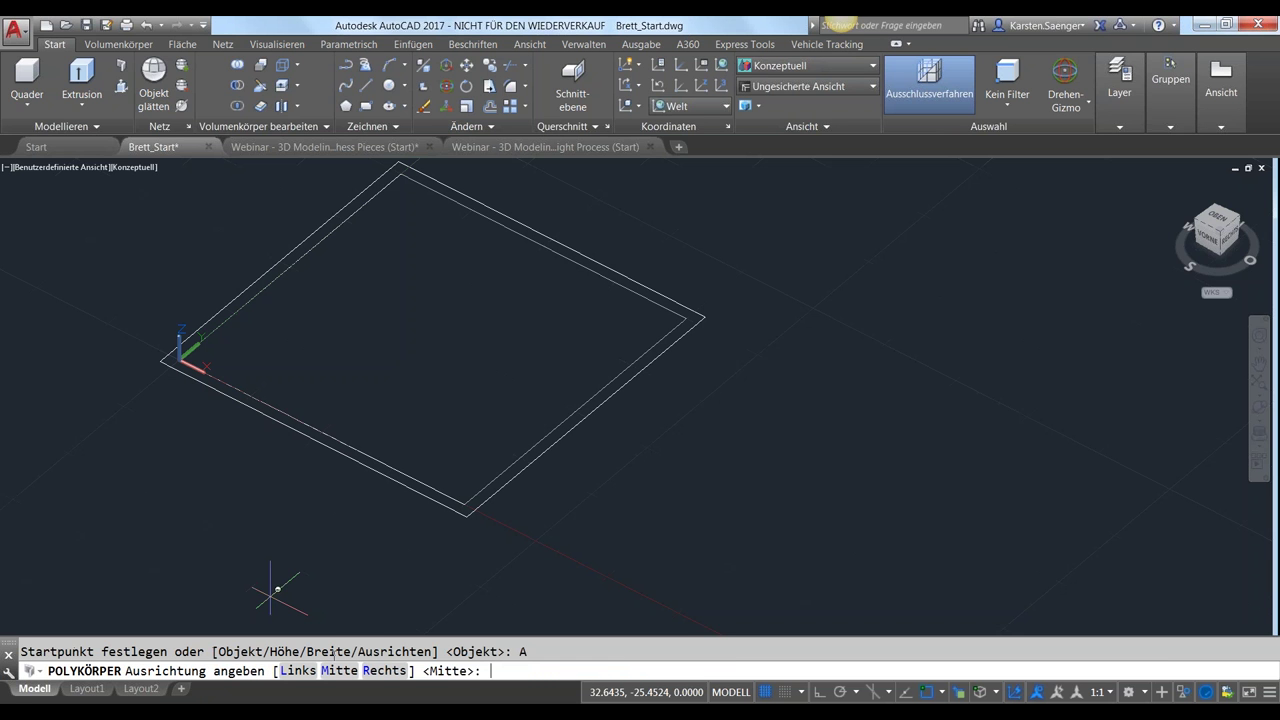
pyautogui.press('Down')
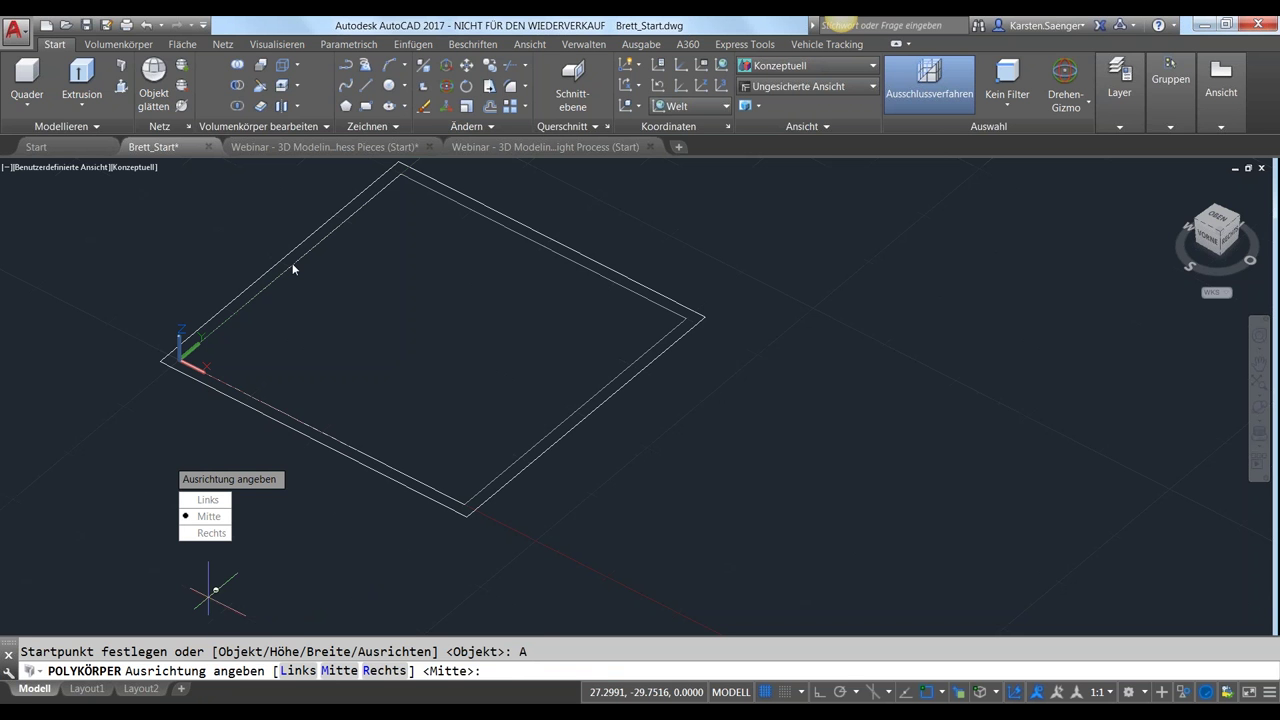
pyautogui.press('Escape')
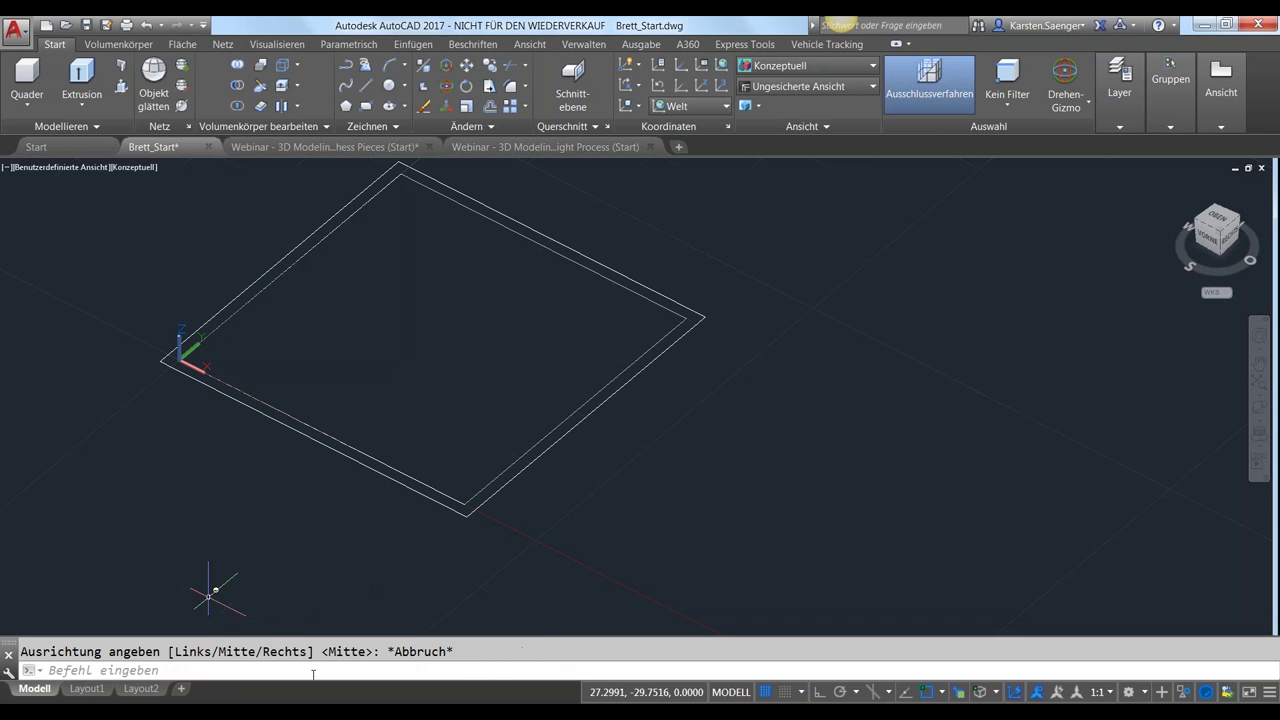
# Rerun Polykörper with the Objekt option and convert the outer rectangle into the wall frame
pyautogui.click(273, 670)
pyautogui.press('Return')
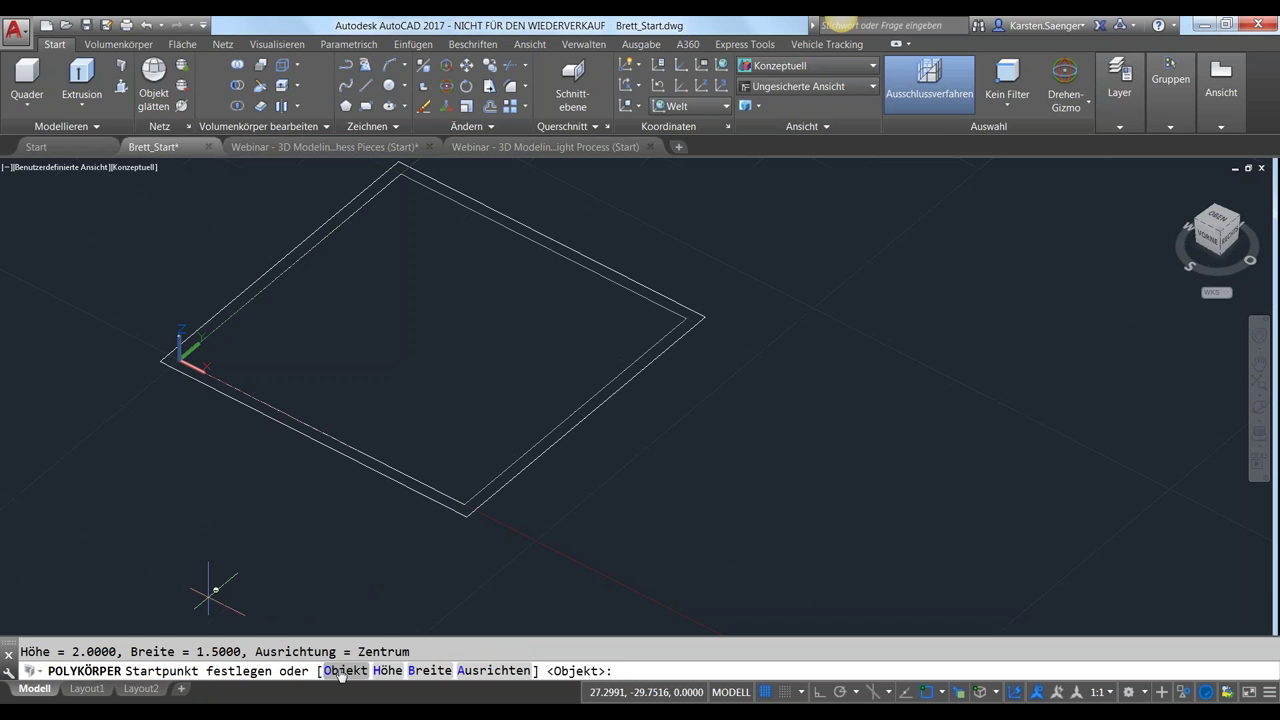
pyautogui.write('O')
pyautogui.press('Return')
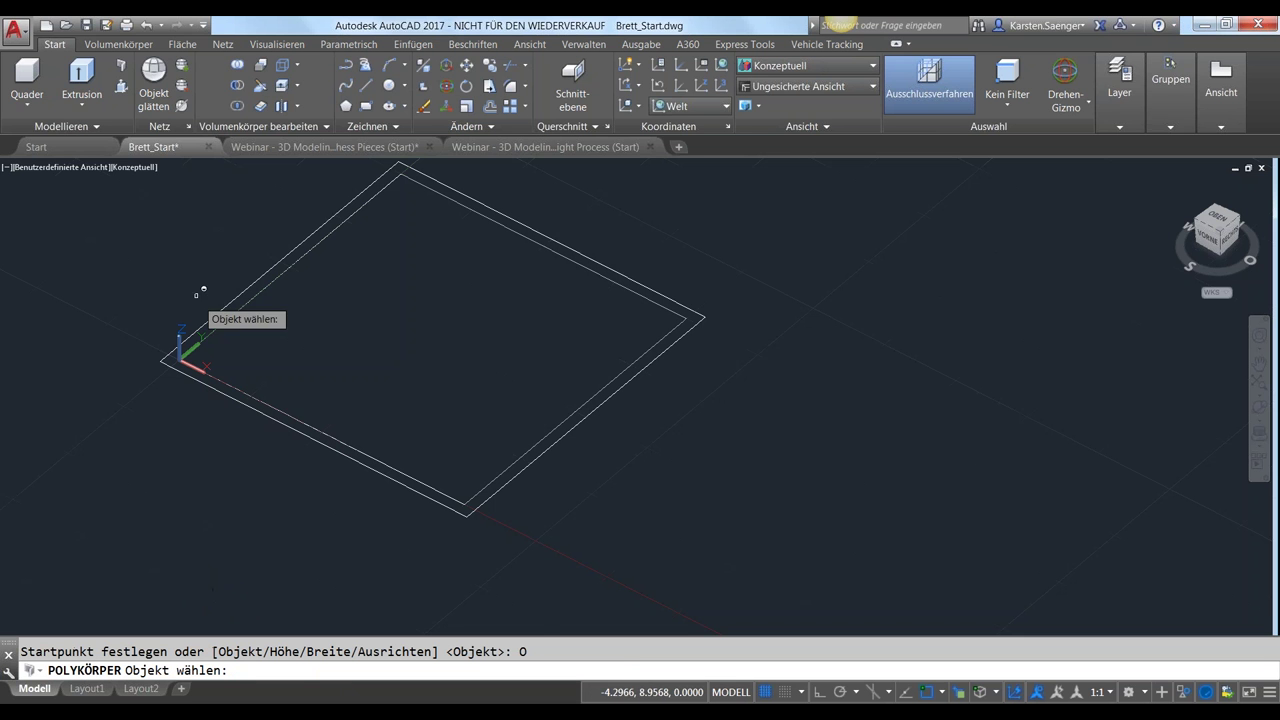
pyautogui.click(230, 300)
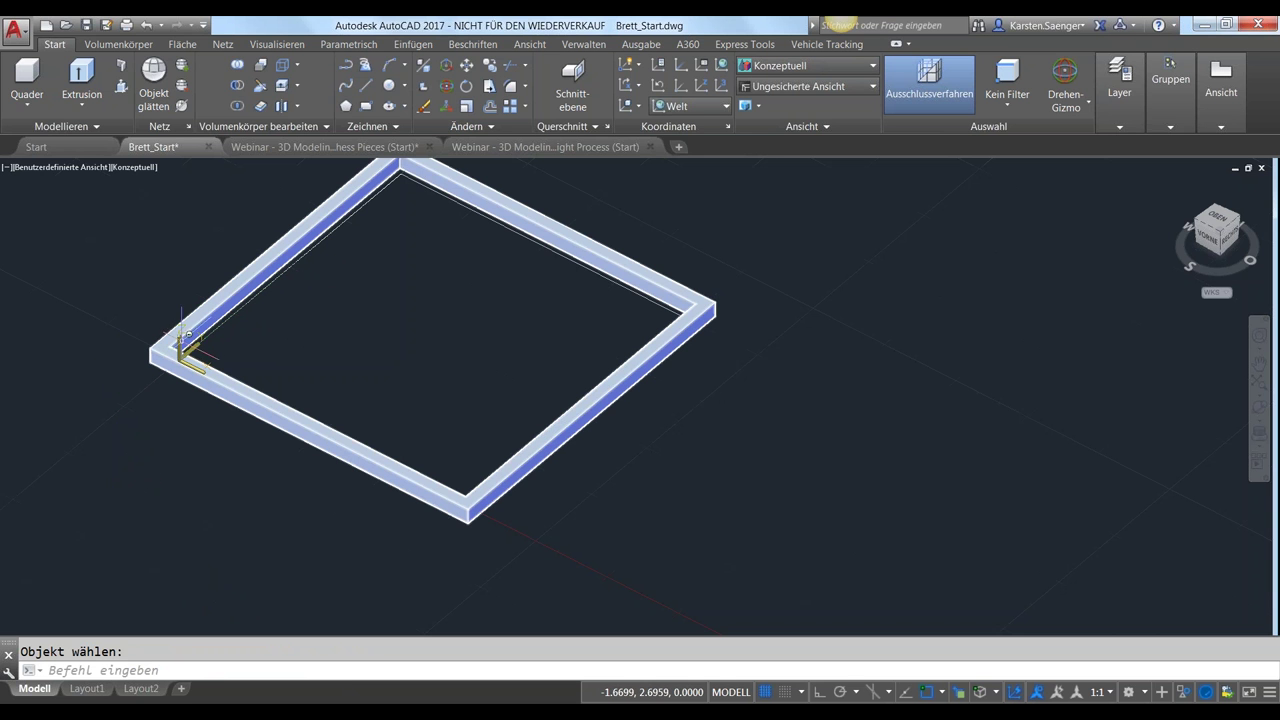
# Delete the polysolid frame solid
pyautogui.press('Escape')
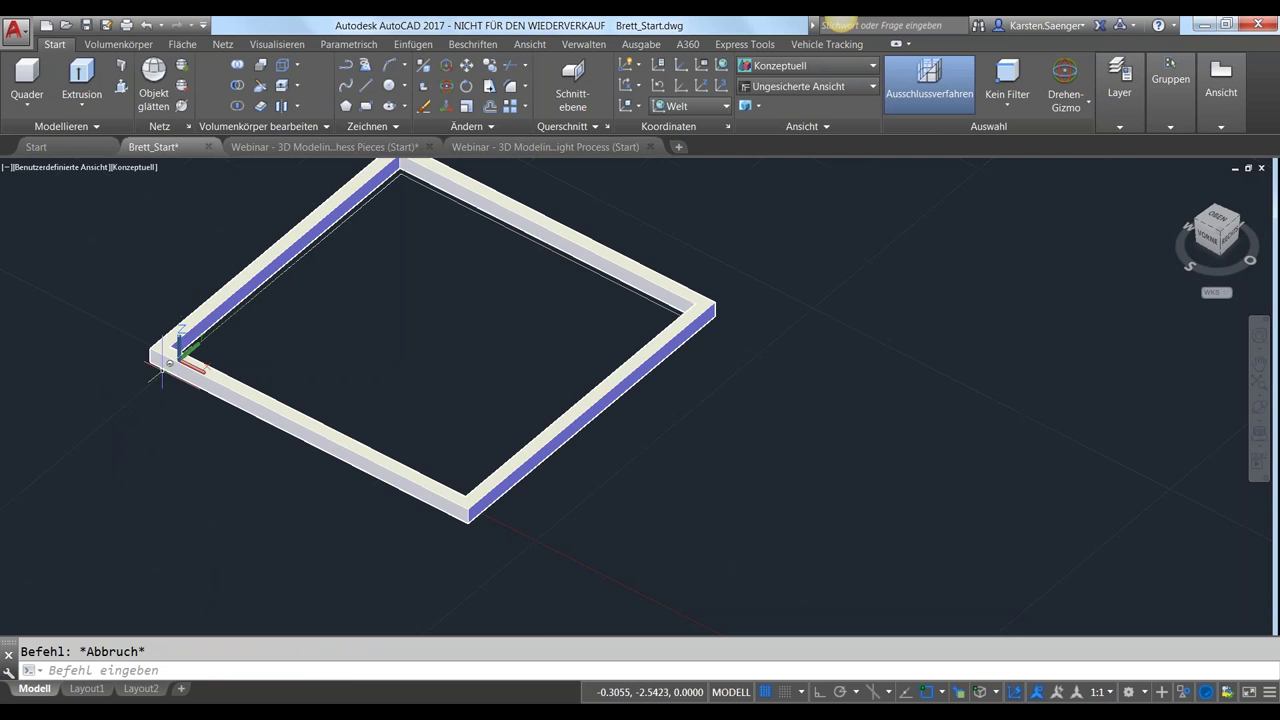
pyautogui.click(199, 313)
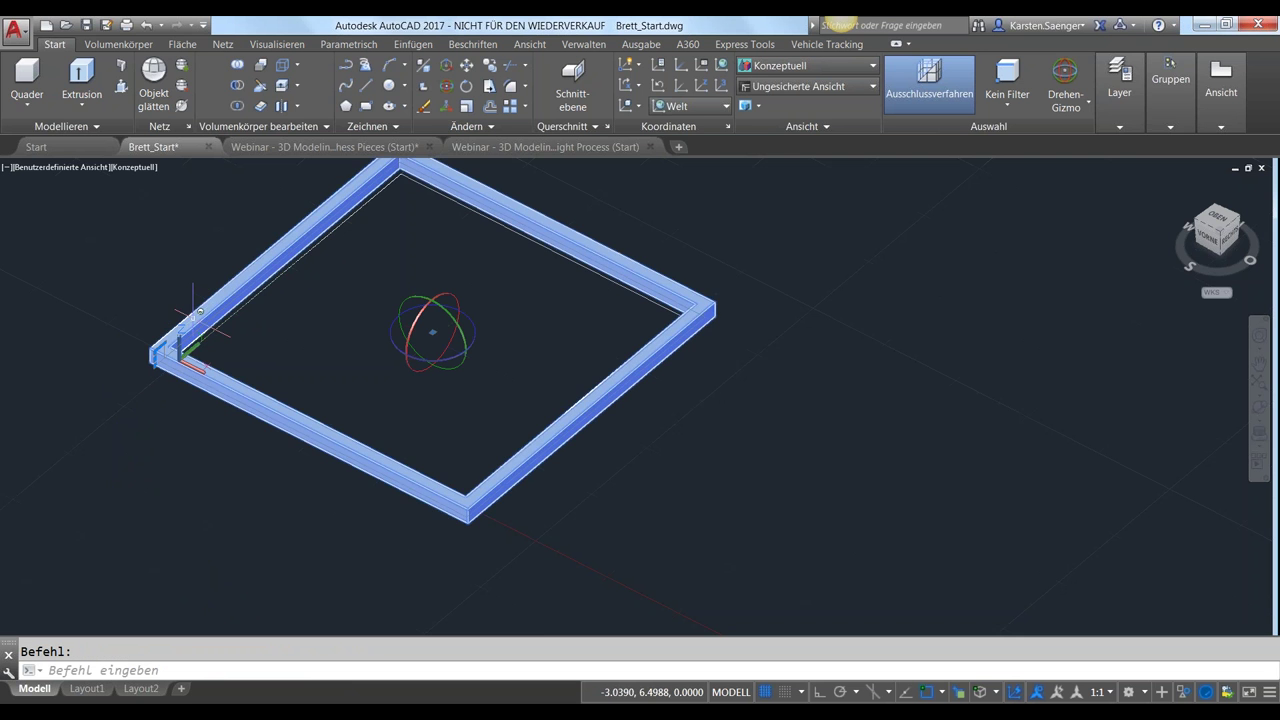
pyautogui.press('Delete')
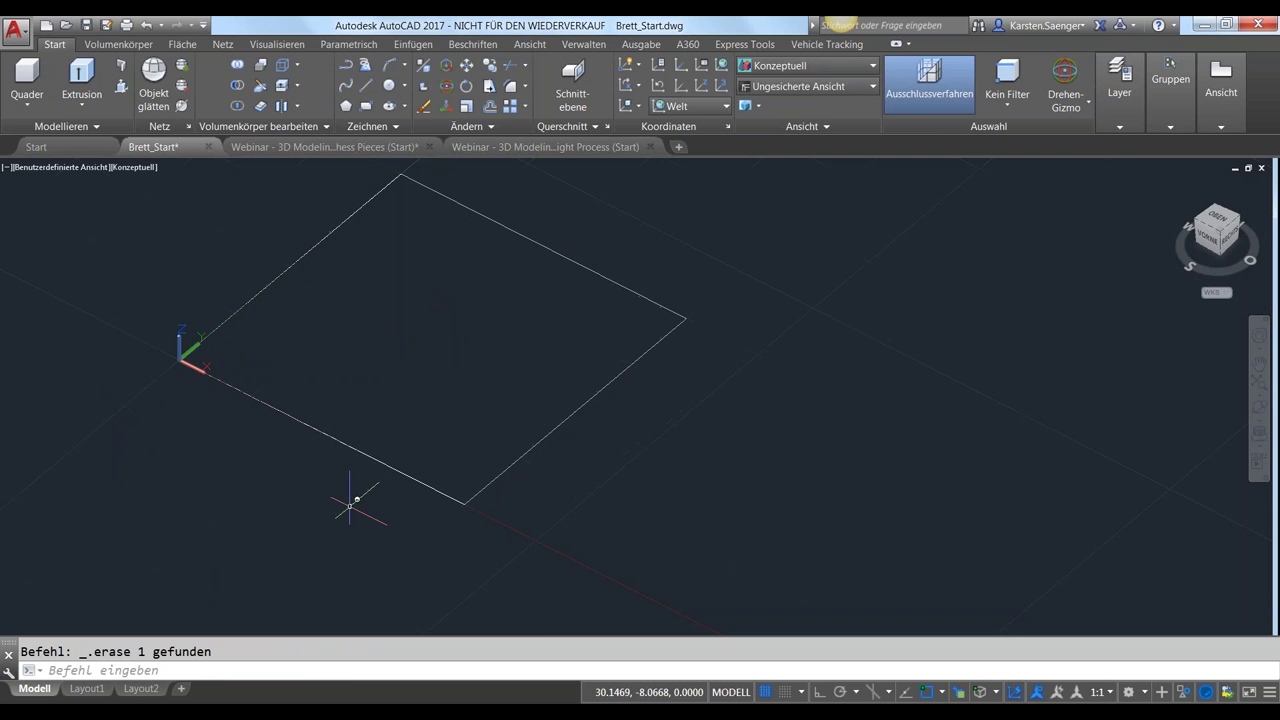
pyautogui.hotkey('ctrl', 'z')
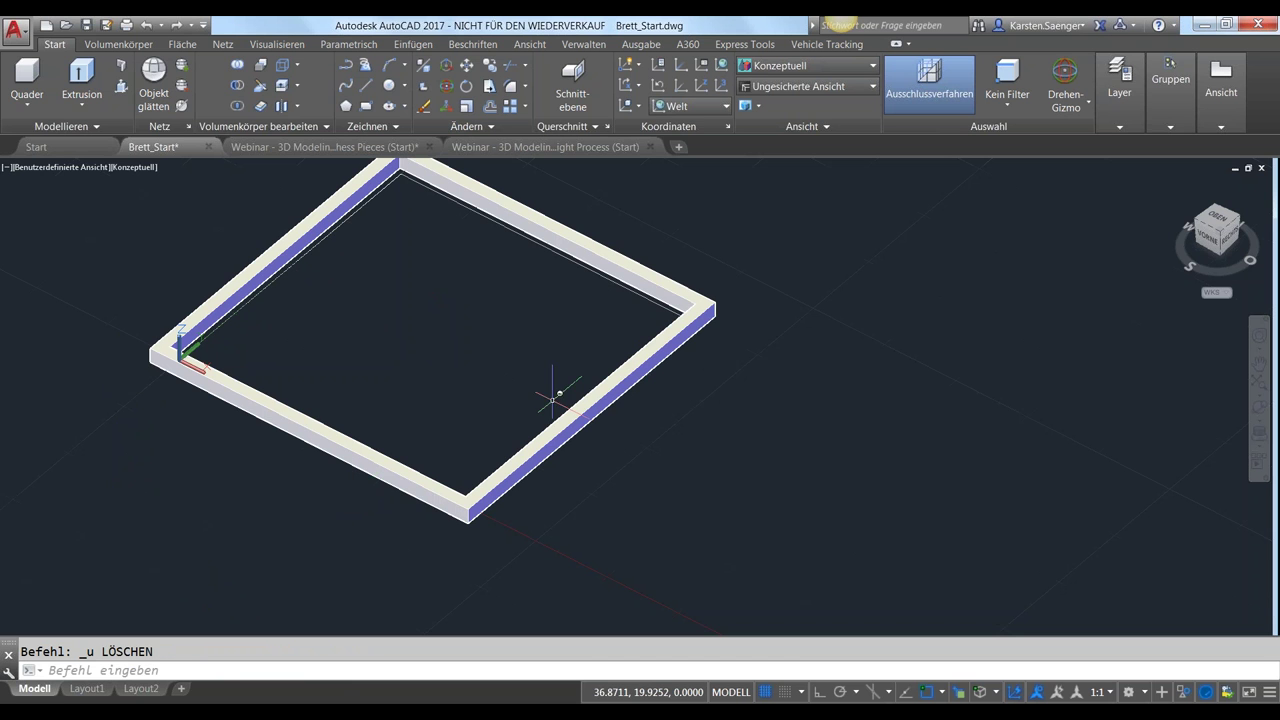
pyautogui.click(289, 242)
pyautogui.press('Delete')
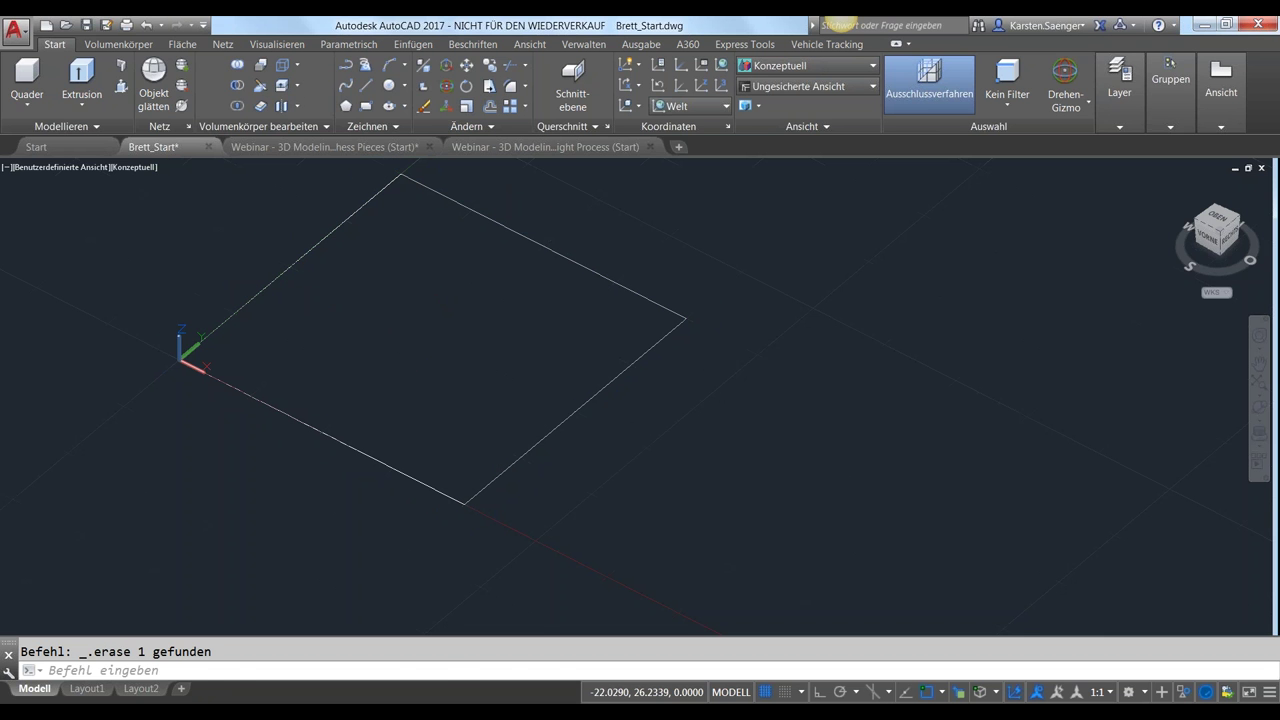
# Offset the rectangle outline 1.5 outward with the VS command
pyautogui.write('vs')
pyautogui.press('Return')
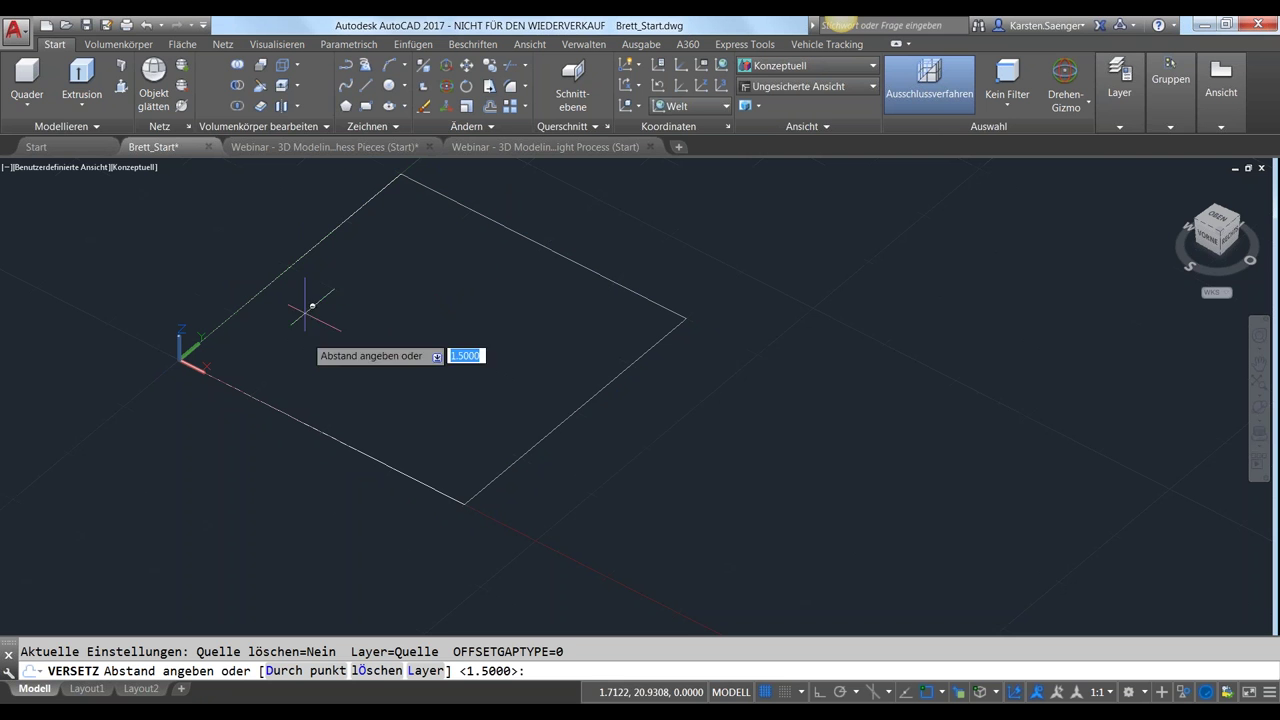
pyautogui.press('Return')
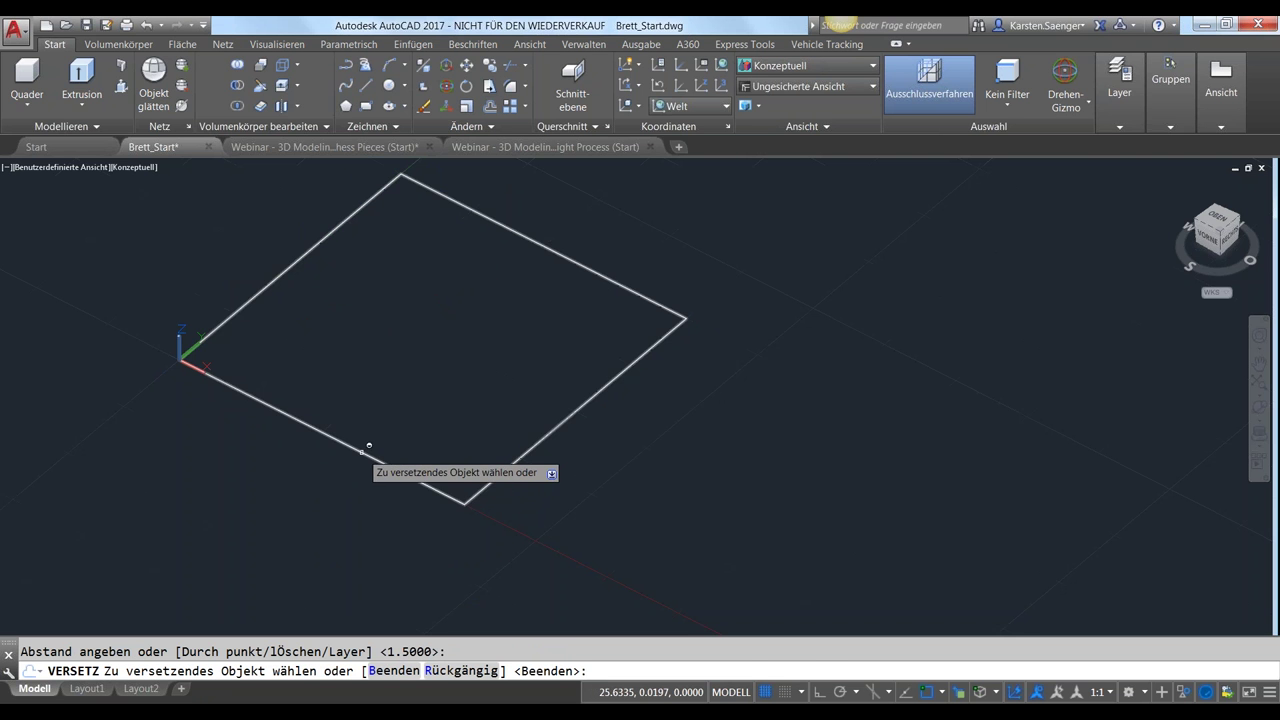
pyautogui.click(362, 452)
pyautogui.click(345, 522)
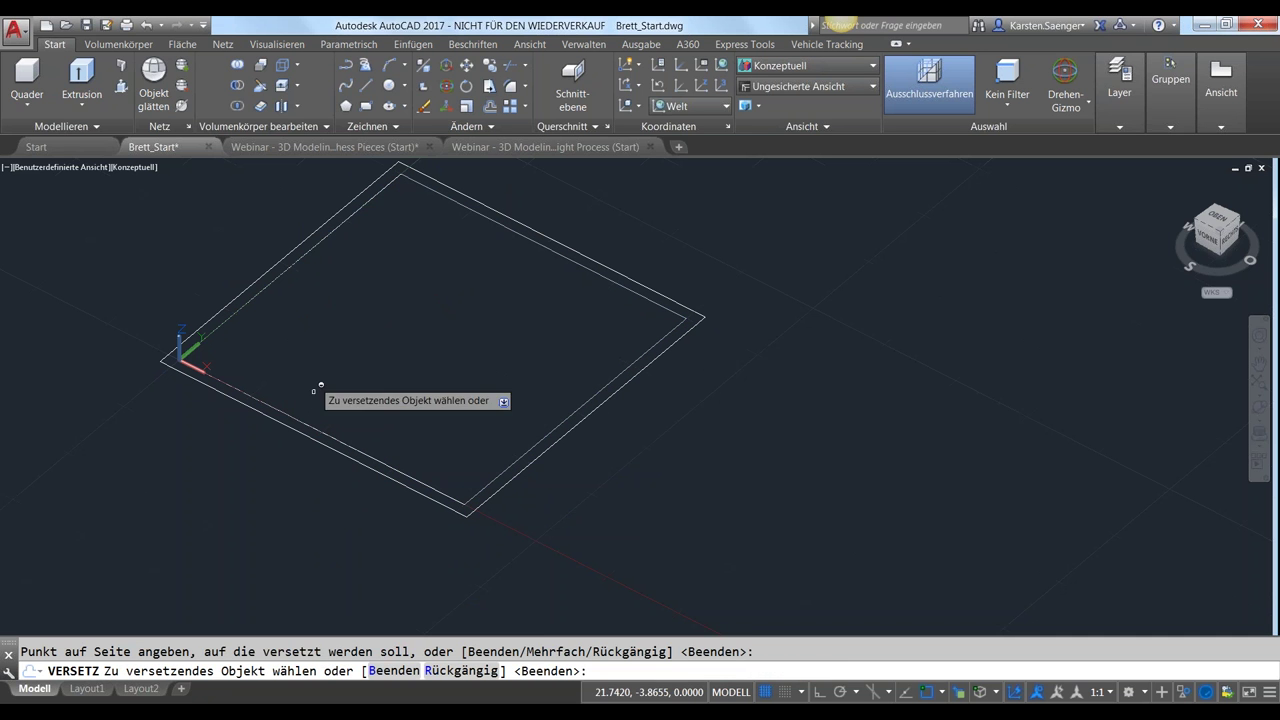
# Press-pull the ring between the two outlines up by 2 to form the frame
pyautogui.click(121, 65)
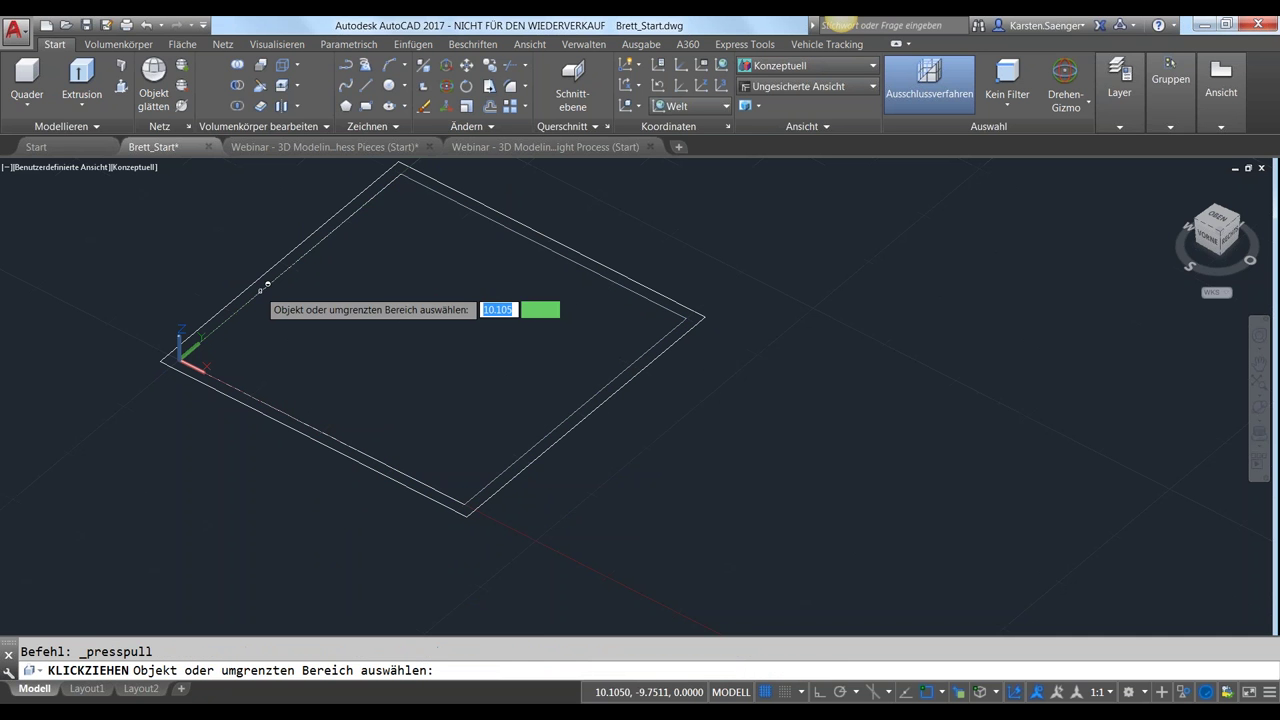
pyautogui.click(265, 279)
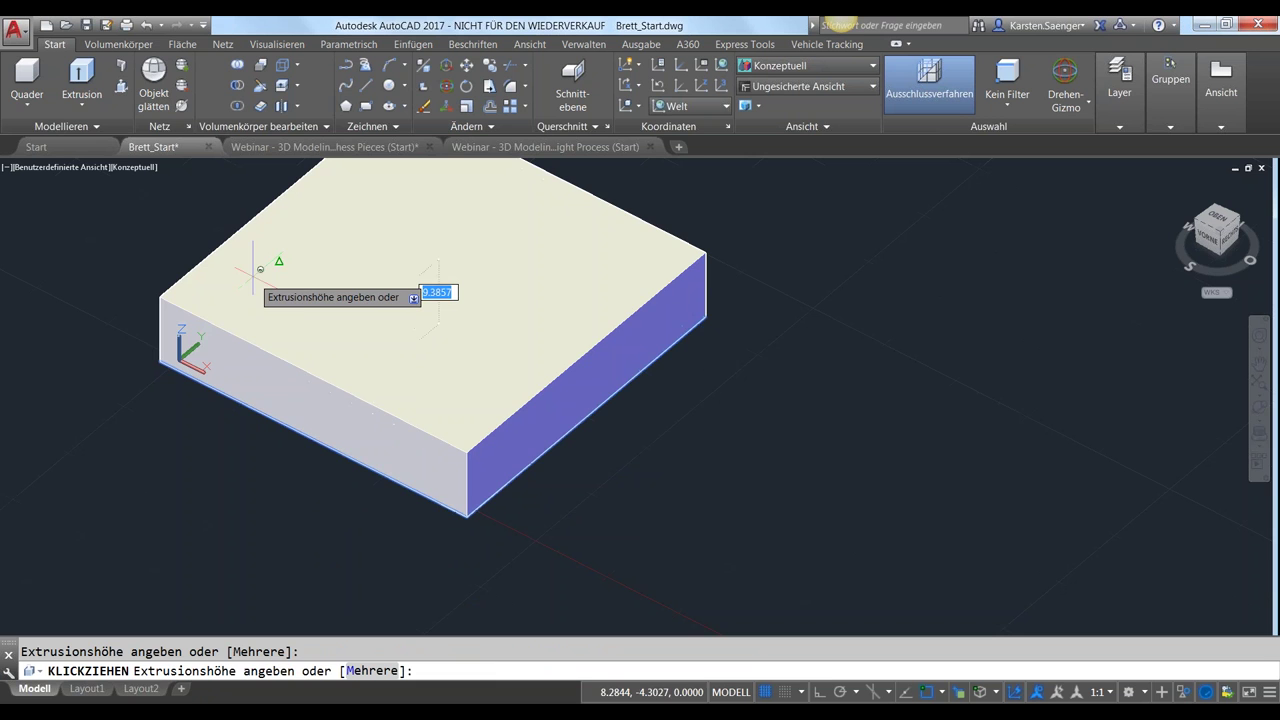
pyautogui.press('Escape')
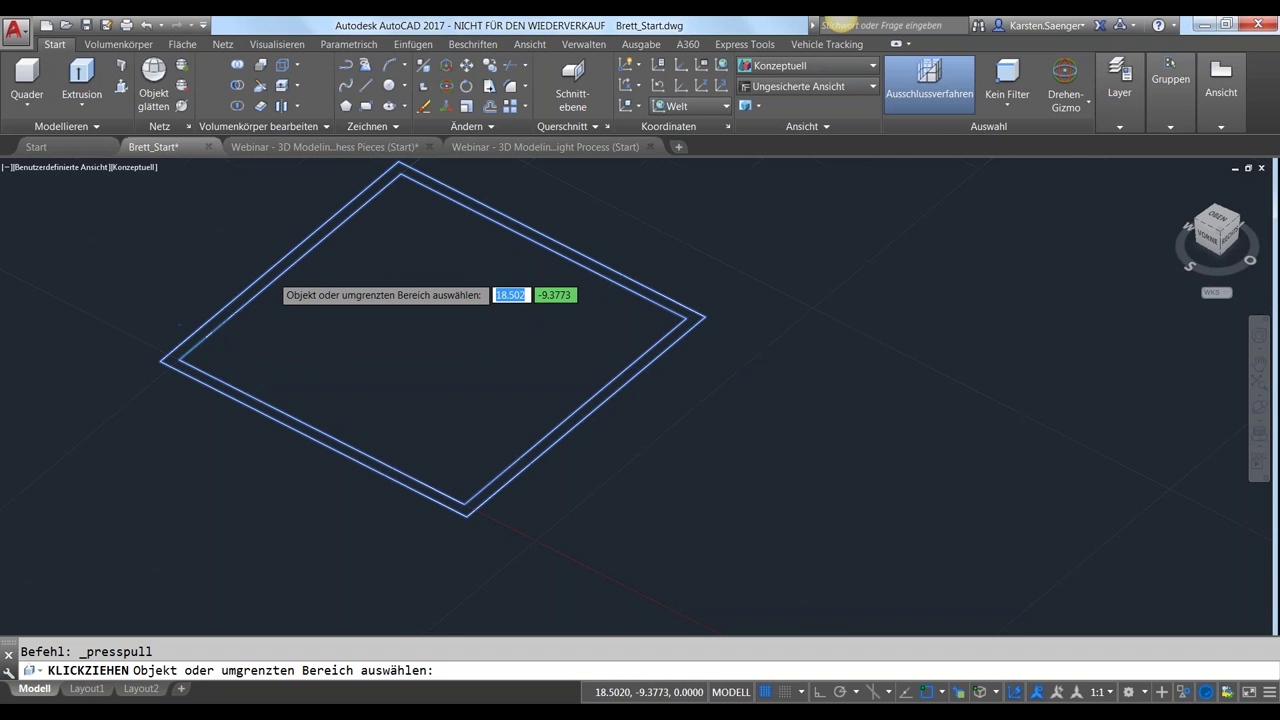
pyautogui.scroll(3, 274, 270)
pyautogui.click(278, 285)
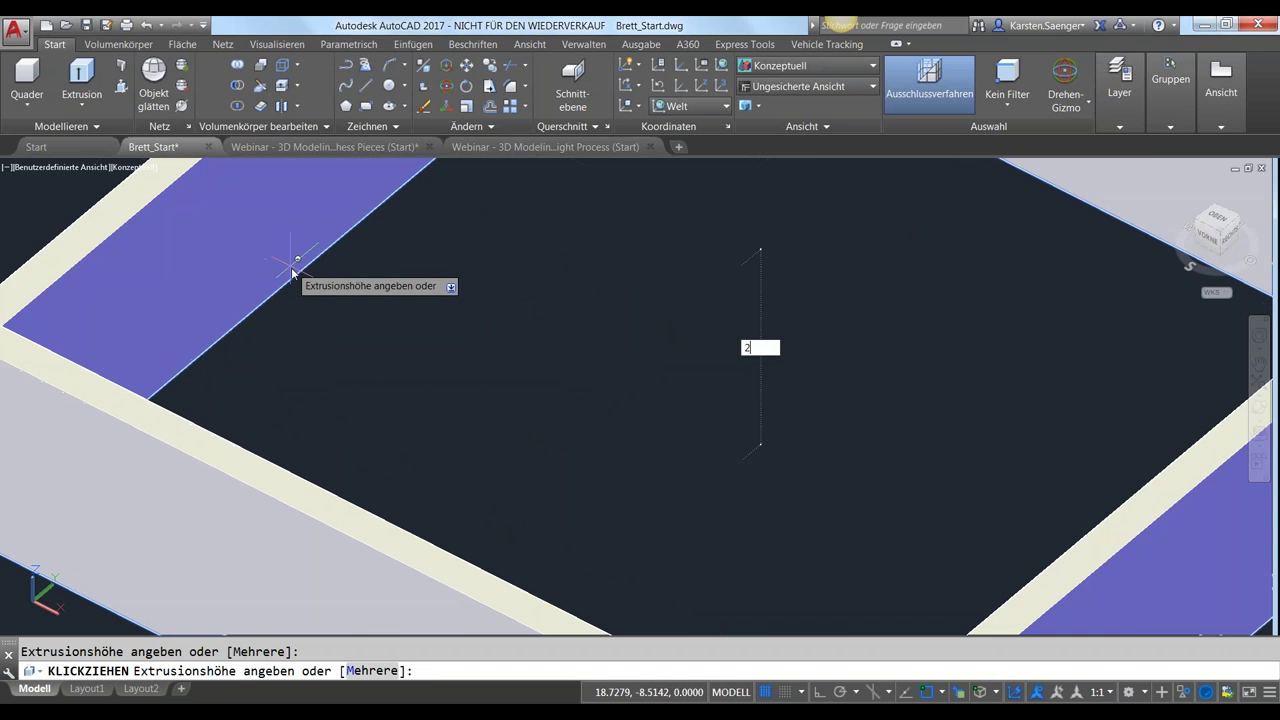
pyautogui.scroll(-3, 295, 285)
pyautogui.click(291, 251)
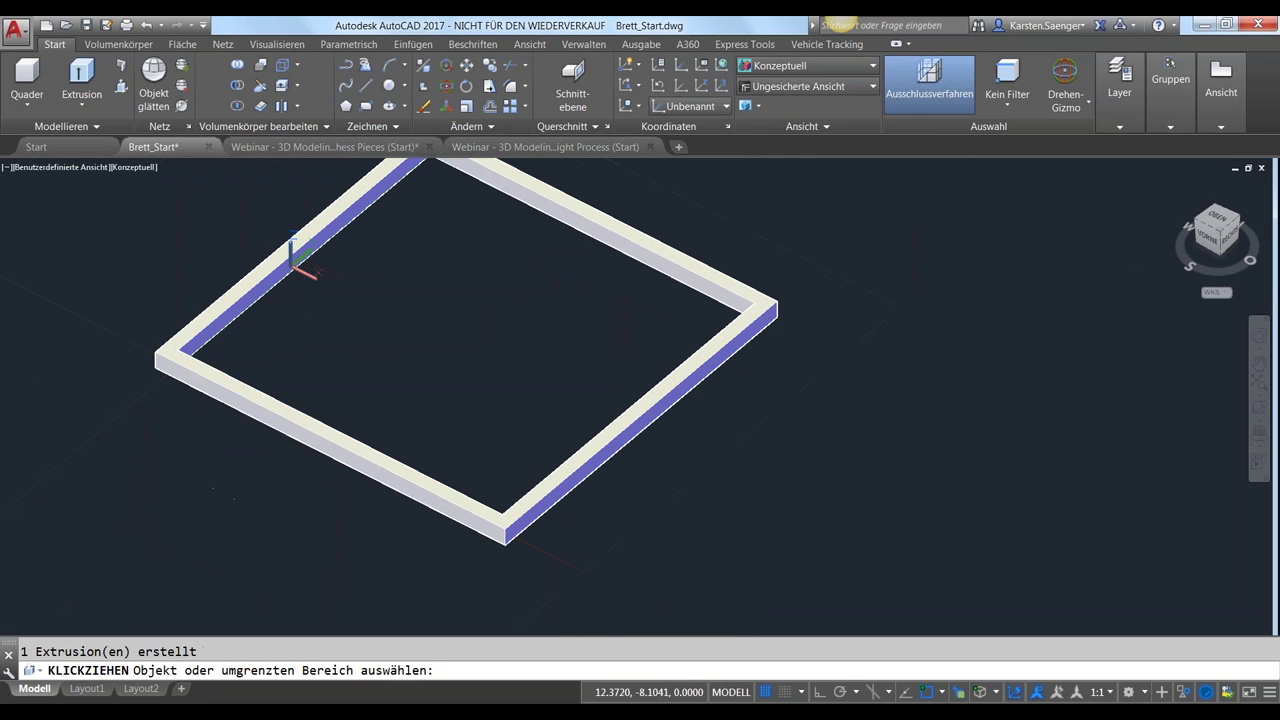
pyautogui.press('Return')
pyautogui.click(1178, 694)
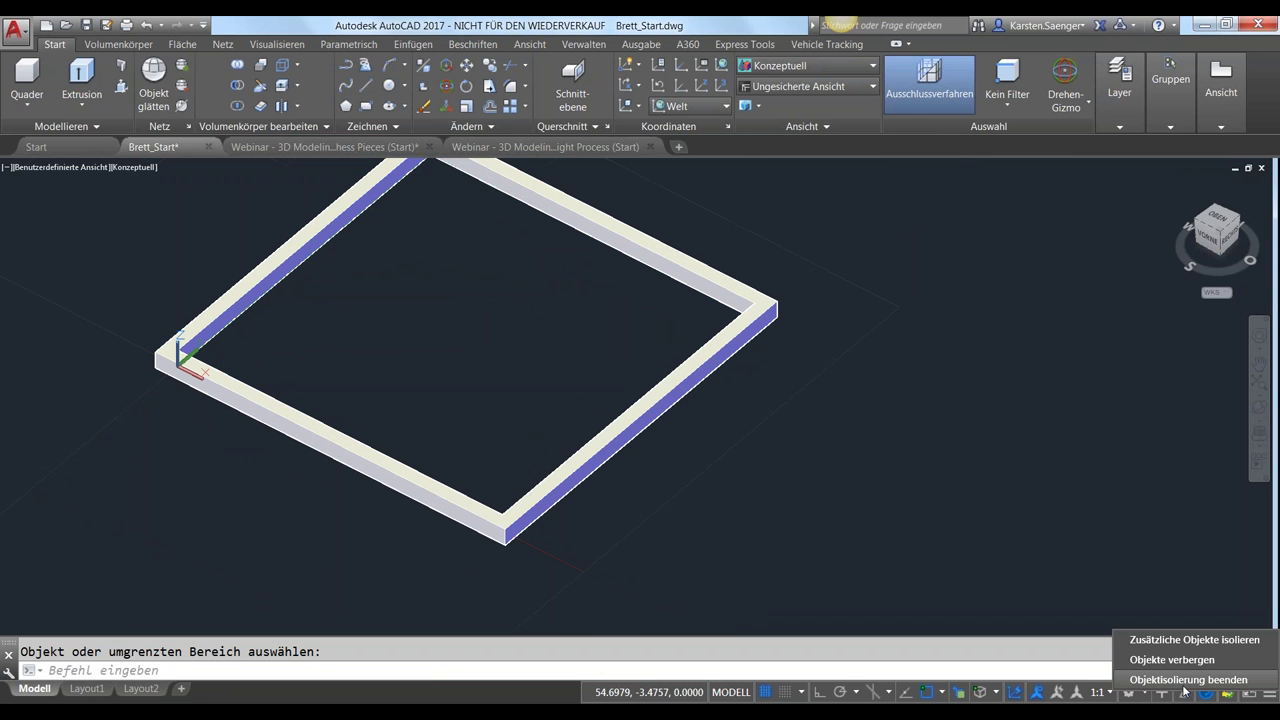
# End object isolation to show the squares again, then orbit to ISO-Ansicht SW
pyautogui.click(1186, 680)
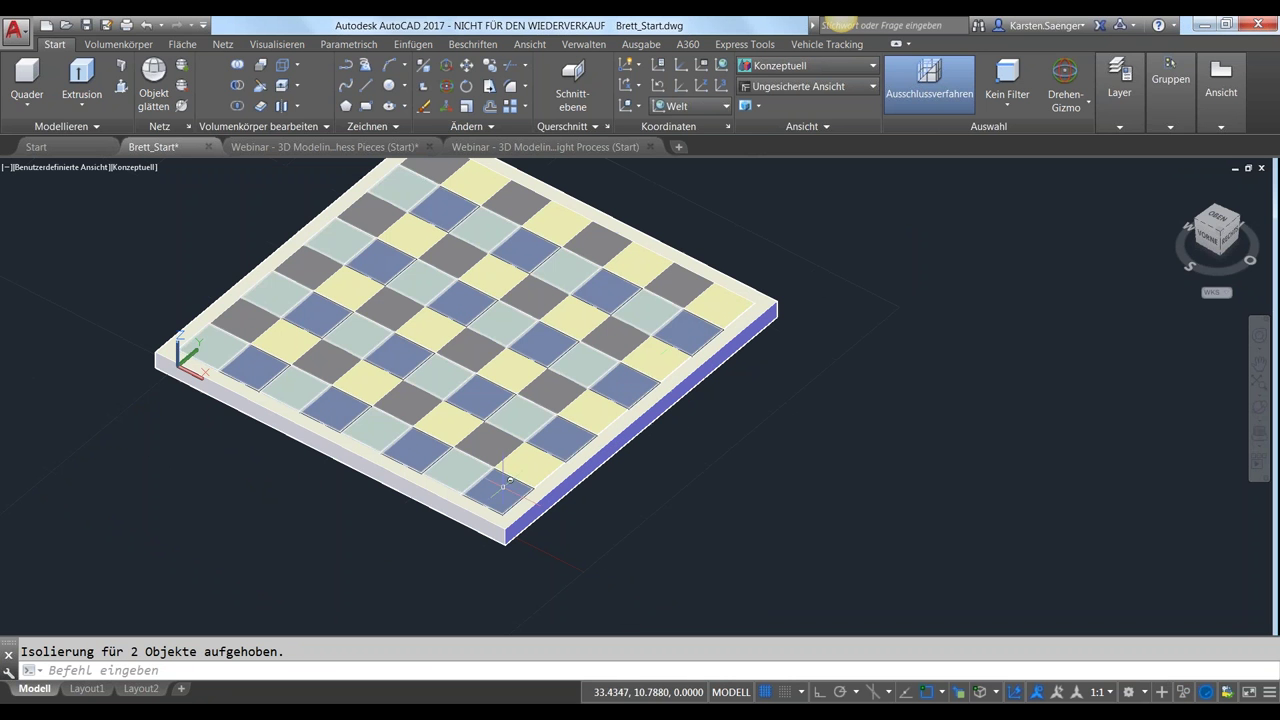
pyautogui.moveTo(259, 553)
pyautogui.keyDown('shift'); pyautogui.mouseDown(button='middle')
pyautogui.moveTo(319, 543)
pyautogui.moveTo(273, 516)
pyautogui.moveTo(217, 517)
pyautogui.moveTo(323, 503)
pyautogui.mouseUp(button='middle'); pyautogui.keyUp('shift')
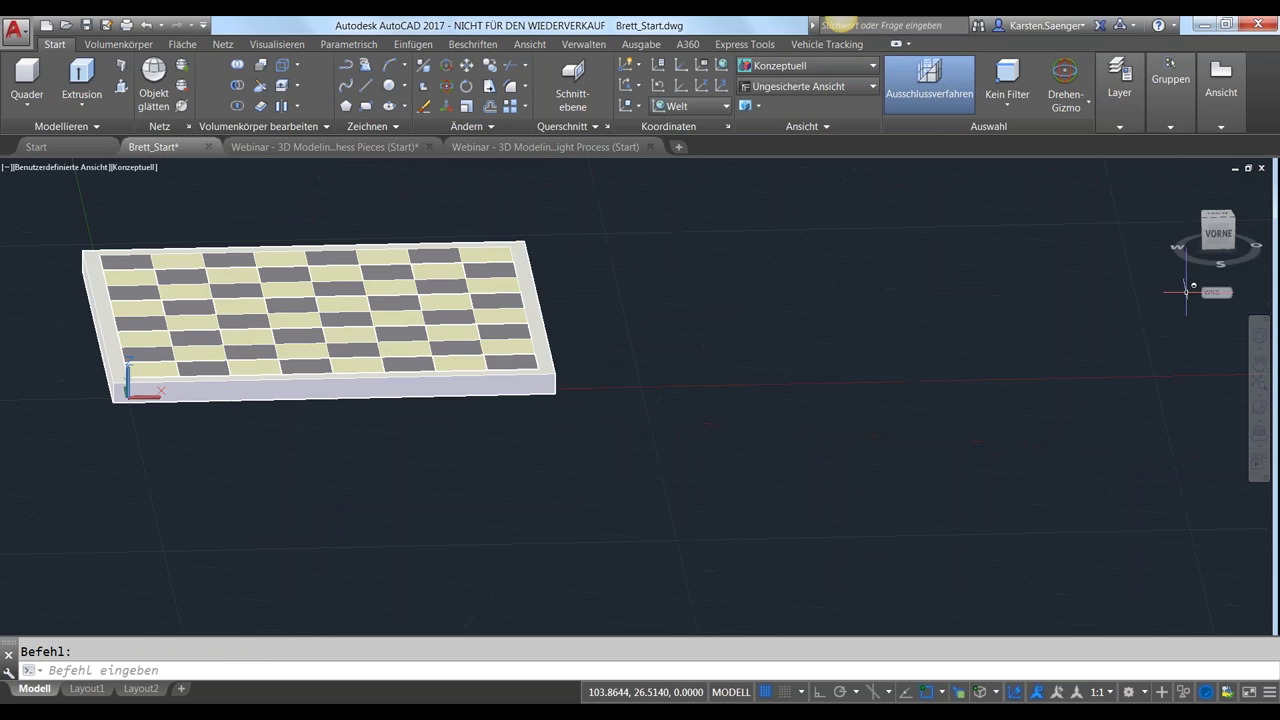
pyautogui.click(1219, 234)
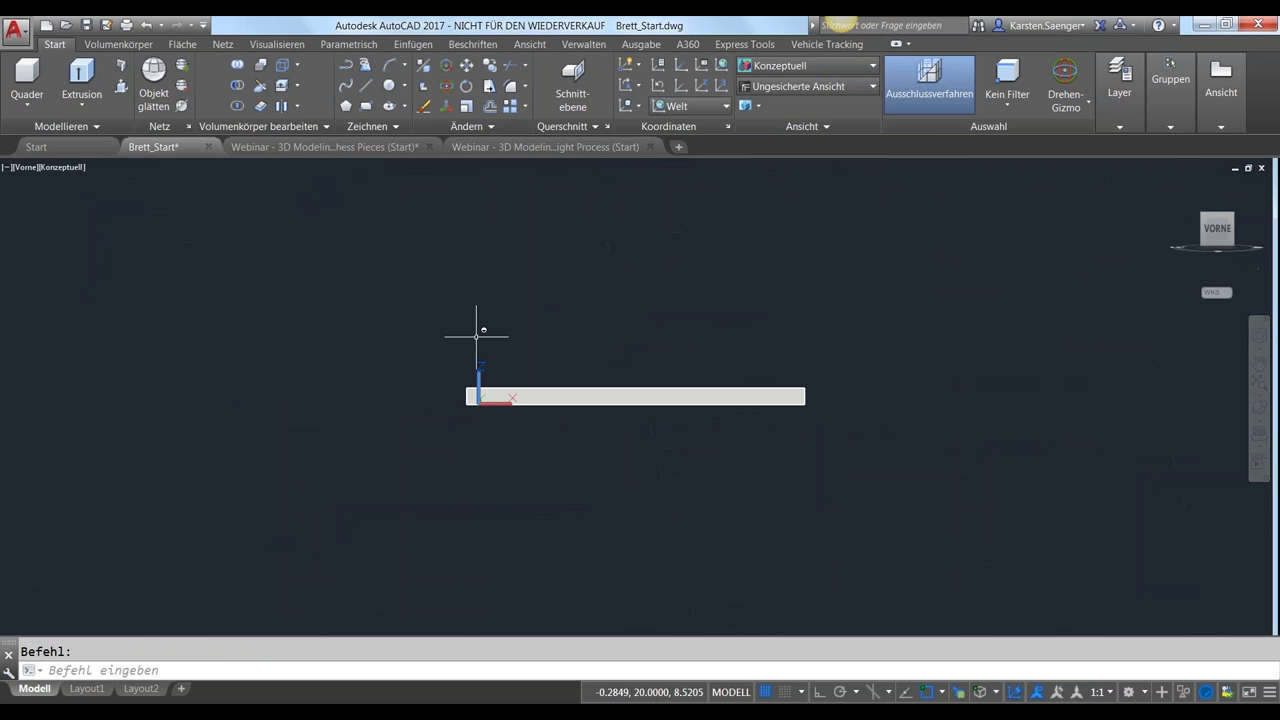
pyautogui.scroll(3, 468, 380)
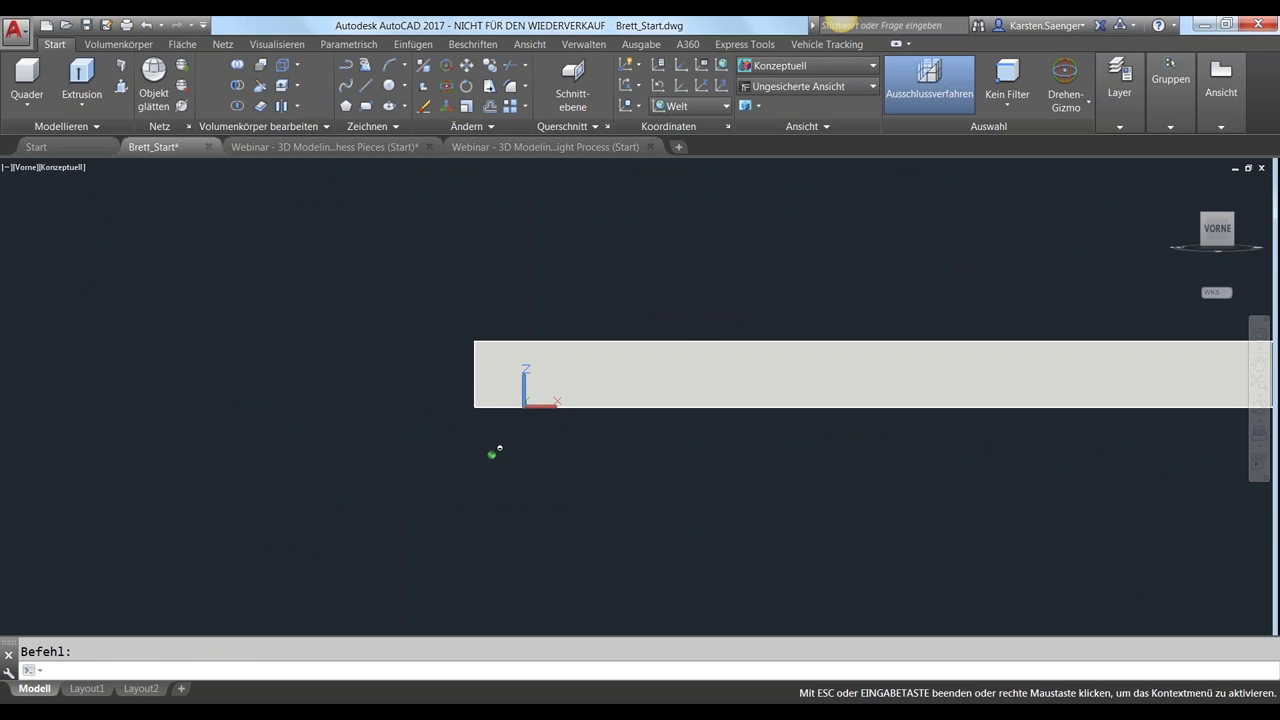
pyautogui.keyDown('shift'); pyautogui.moveTo(491, 452); pyautogui.dragTo(508, 478, button='middle'); pyautogui.keyUp('shift')
pyautogui.scroll(-3, 510, 500)
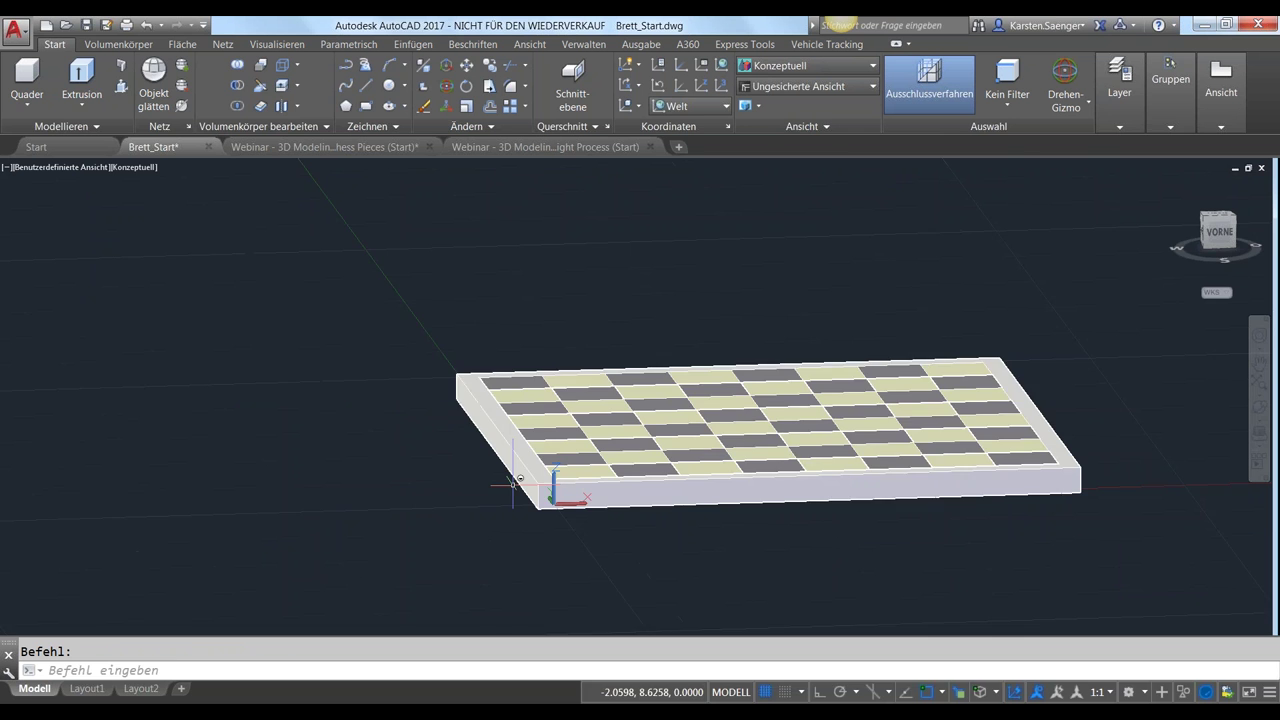
pyautogui.scroll(-1, 513, 522)
pyautogui.keyDown('shift'); pyautogui.moveTo(513, 522); pyautogui.dragTo(527, 530, button='middle'); pyautogui.keyUp('shift')
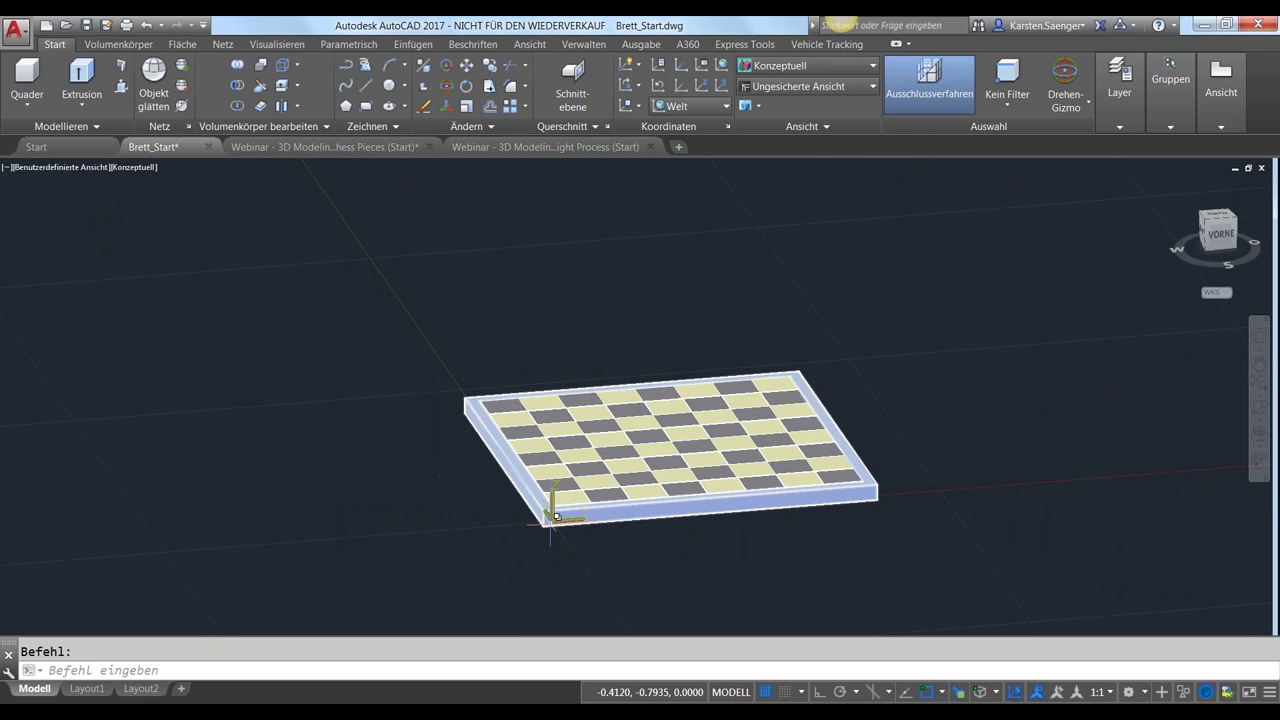
pyautogui.click(1206, 224)
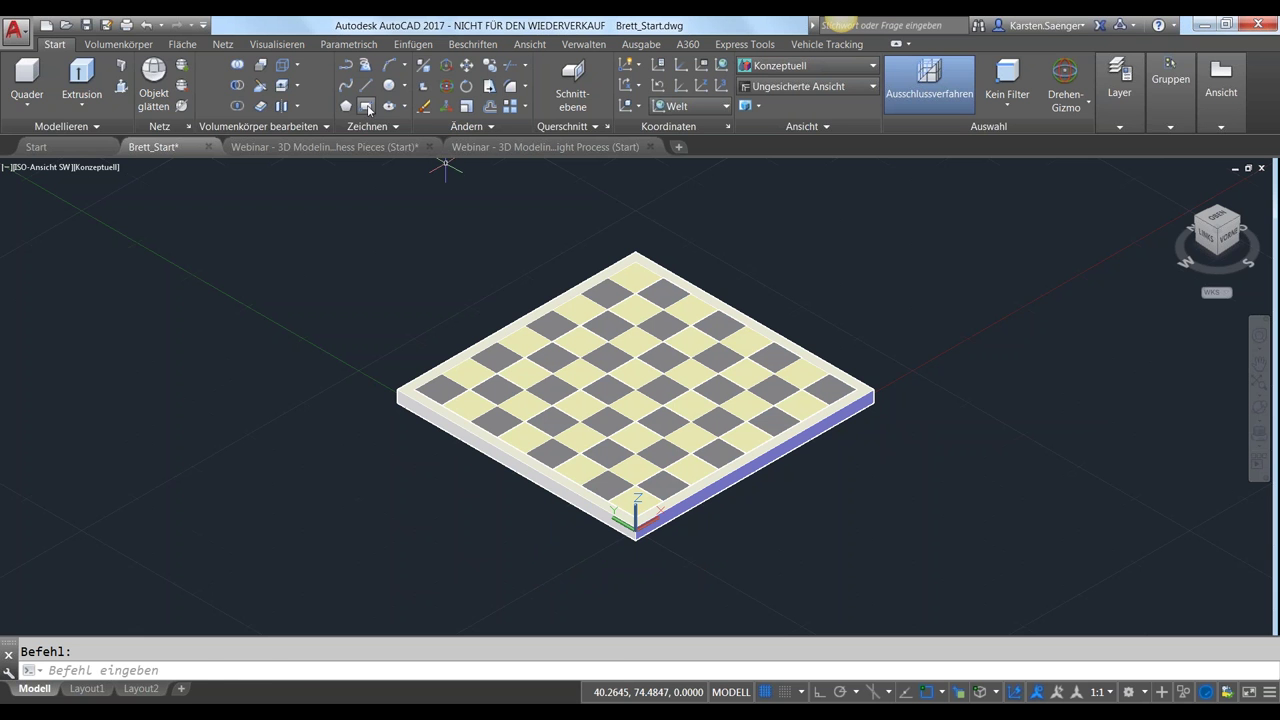
# Draw a Rechteck between opposite outer top corners of the frame, then start Objekte isolieren
pyautogui.click(367, 107)
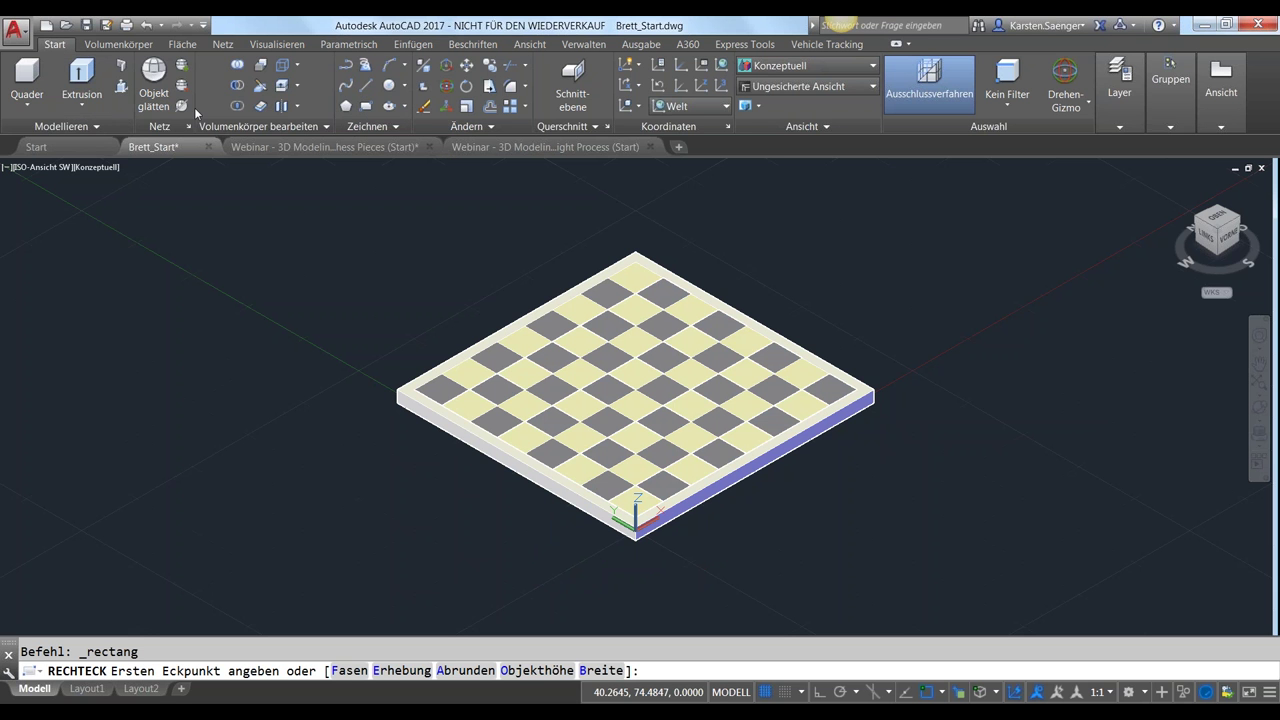
pyautogui.click(79, 104)
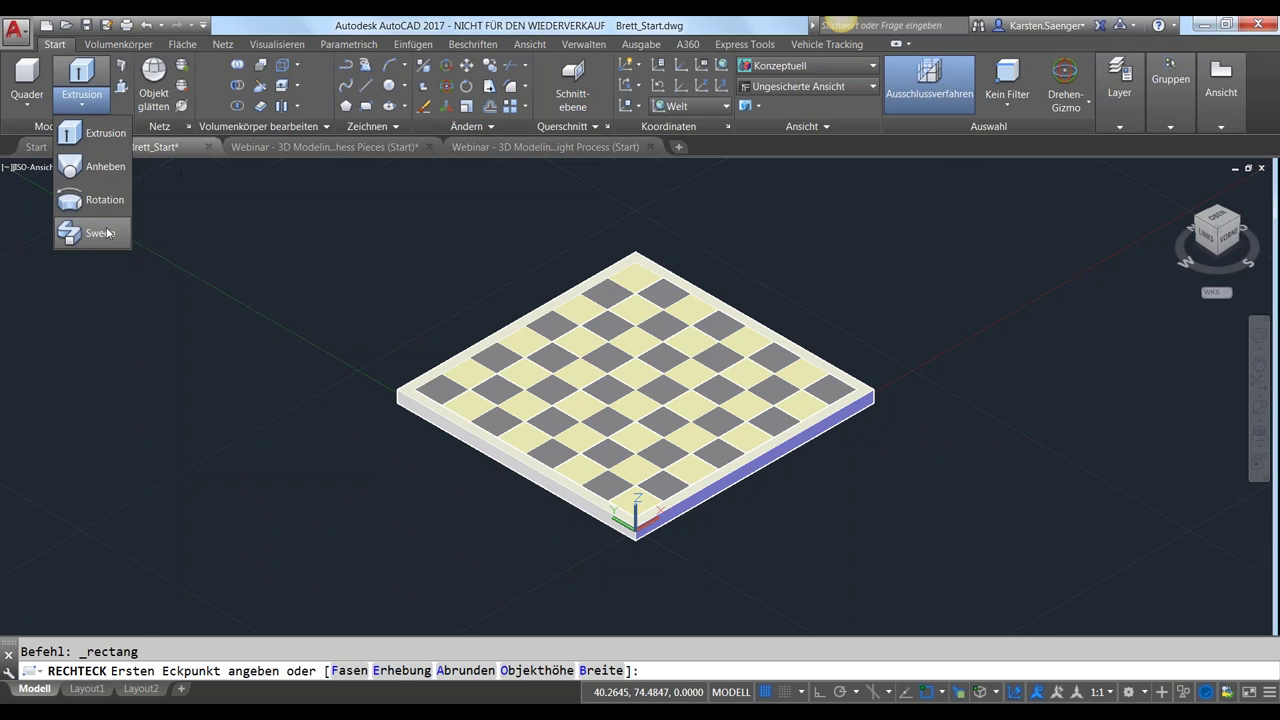
pyautogui.click(366, 110)
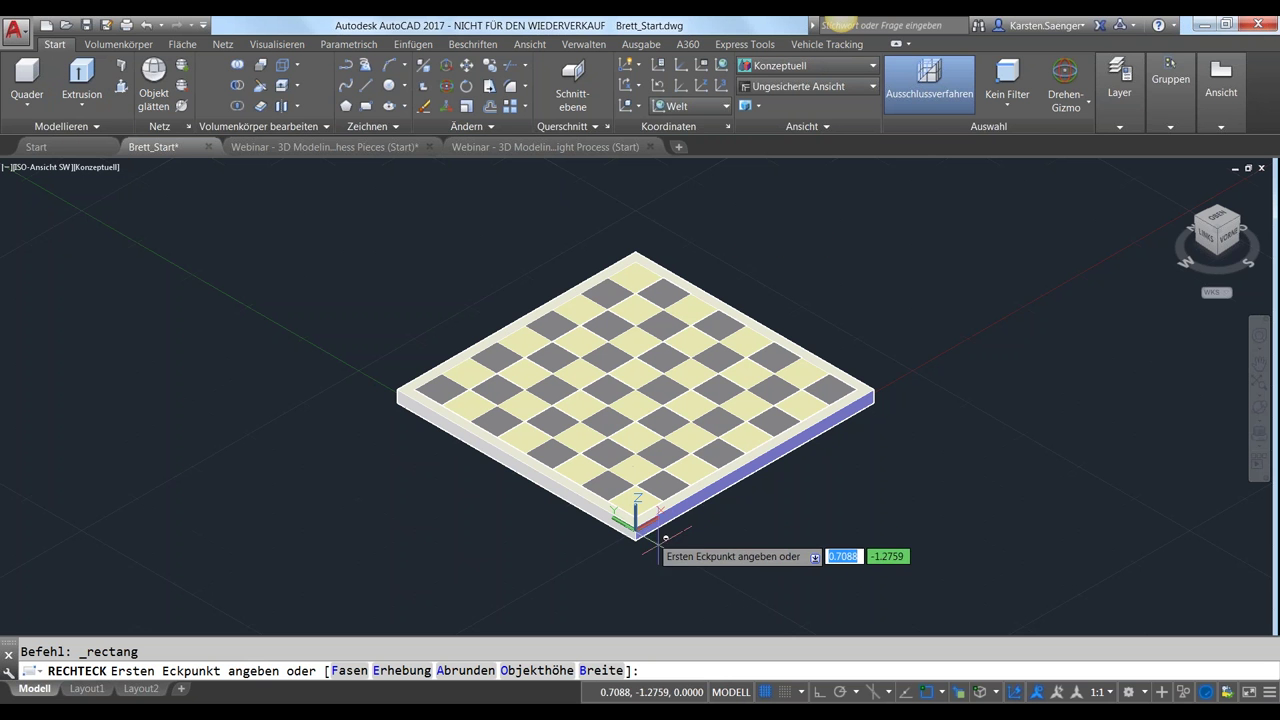
pyautogui.keyDown('shift'); pyautogui.moveTo(674, 566); pyautogui.dragTo(536, 585, button='middle'); pyautogui.keyUp('shift')
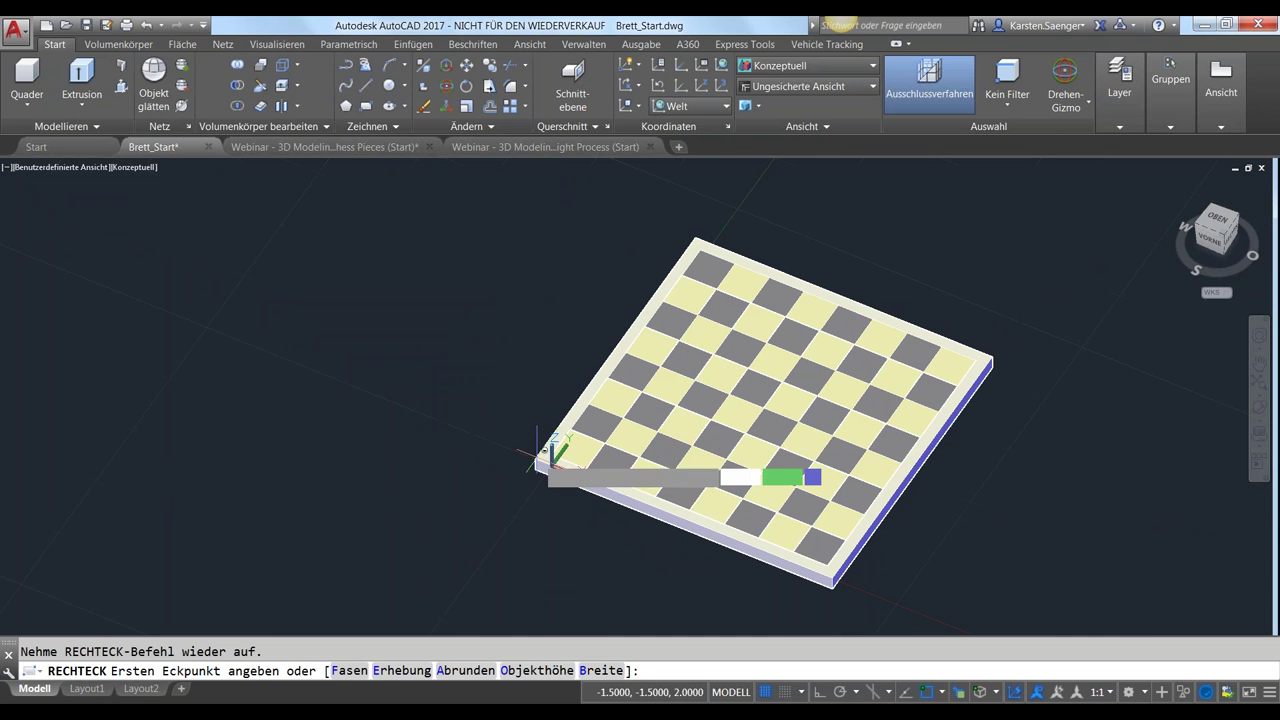
pyautogui.click(545, 455)
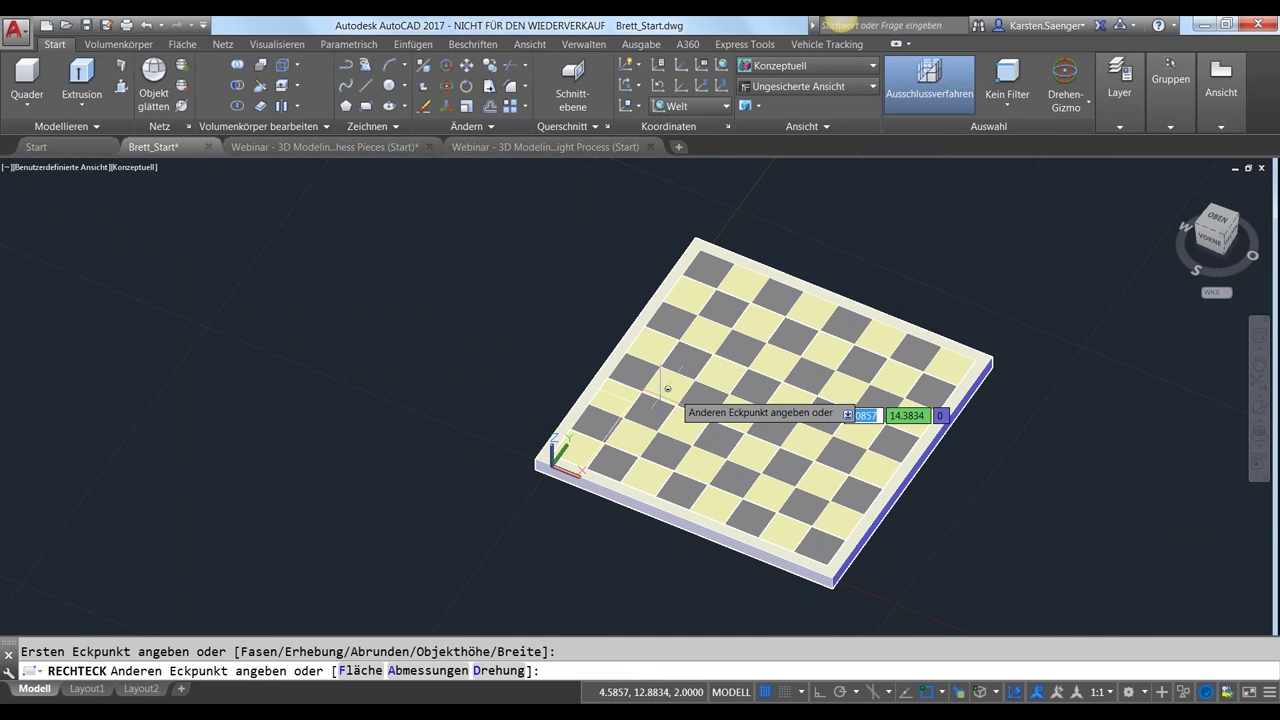
pyautogui.scroll(3, 997, 348)
pyautogui.click(993, 357)
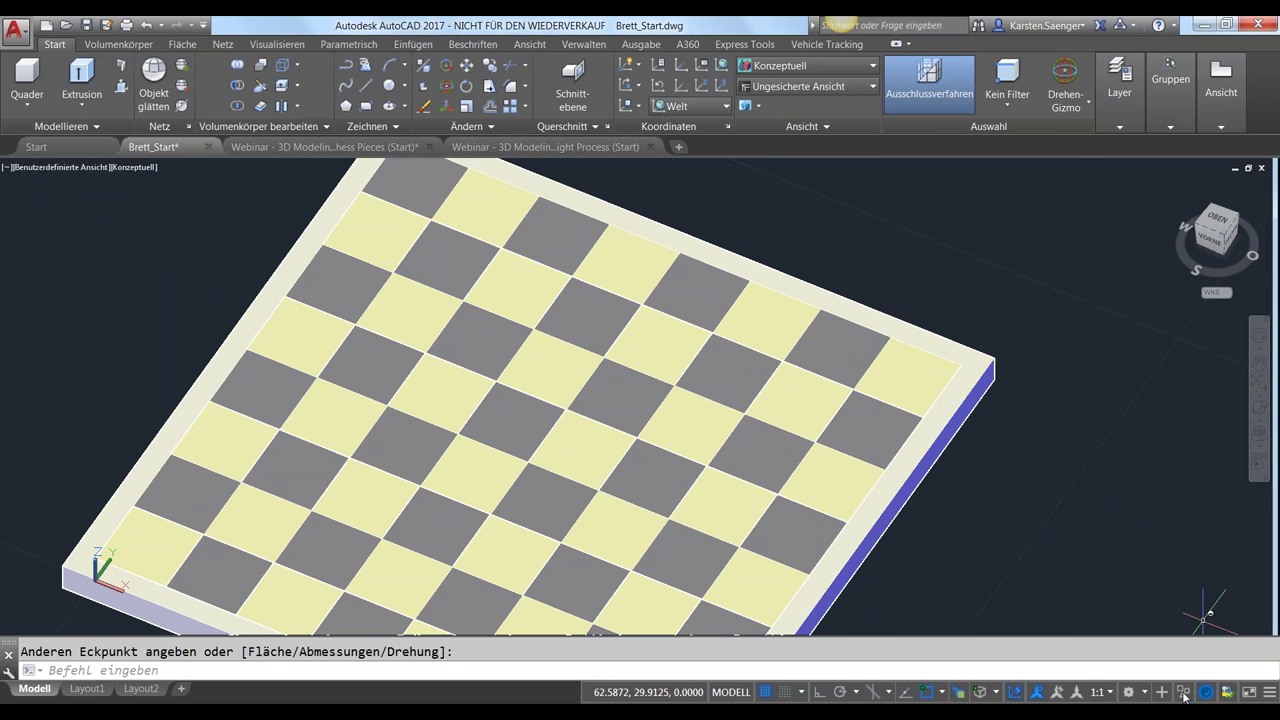
pyautogui.click(1184, 694)
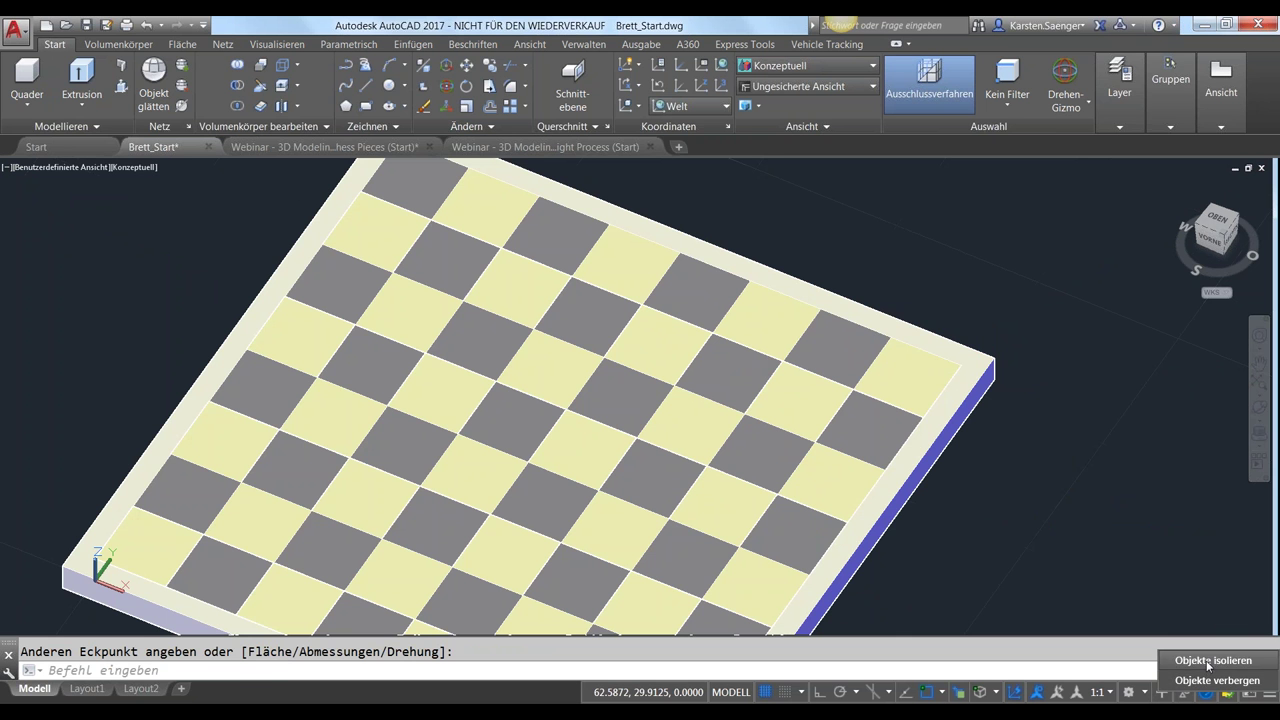
pyautogui.click(1208, 661)
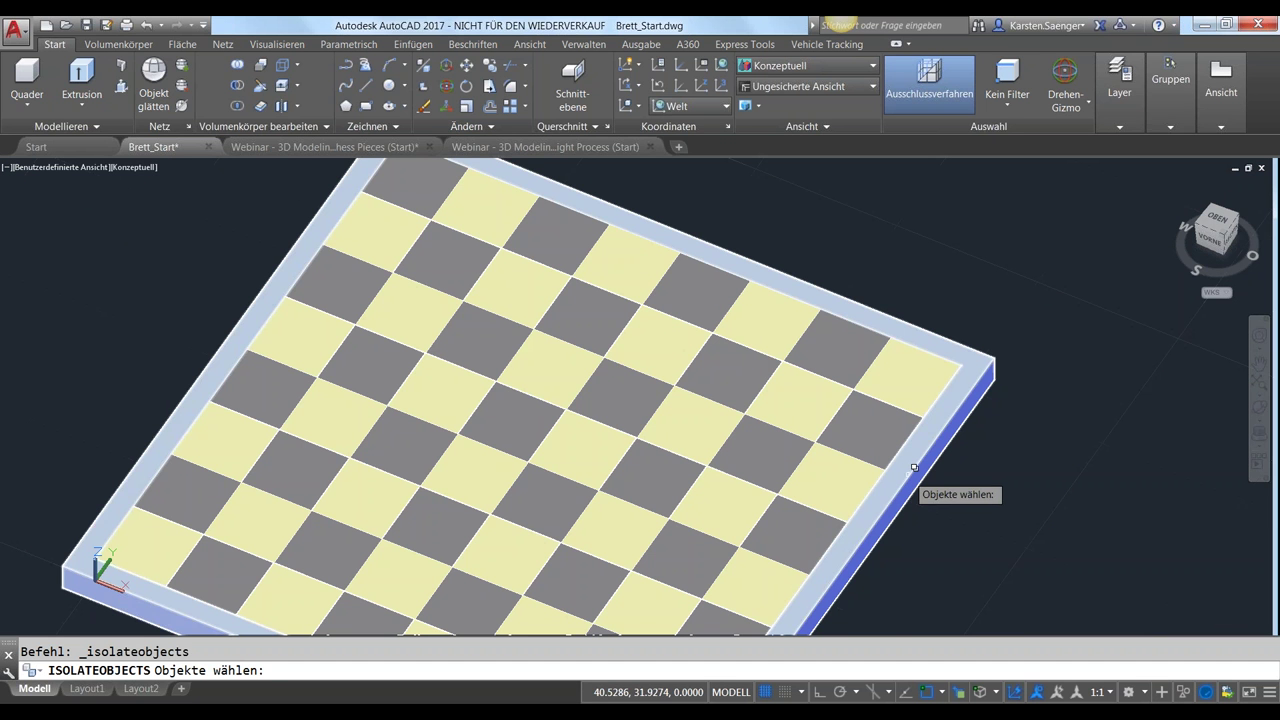
# Isolate only the new top rectangle polyline, picked through selection cycling
pyautogui.click(915, 468)
pyautogui.click(977, 553)
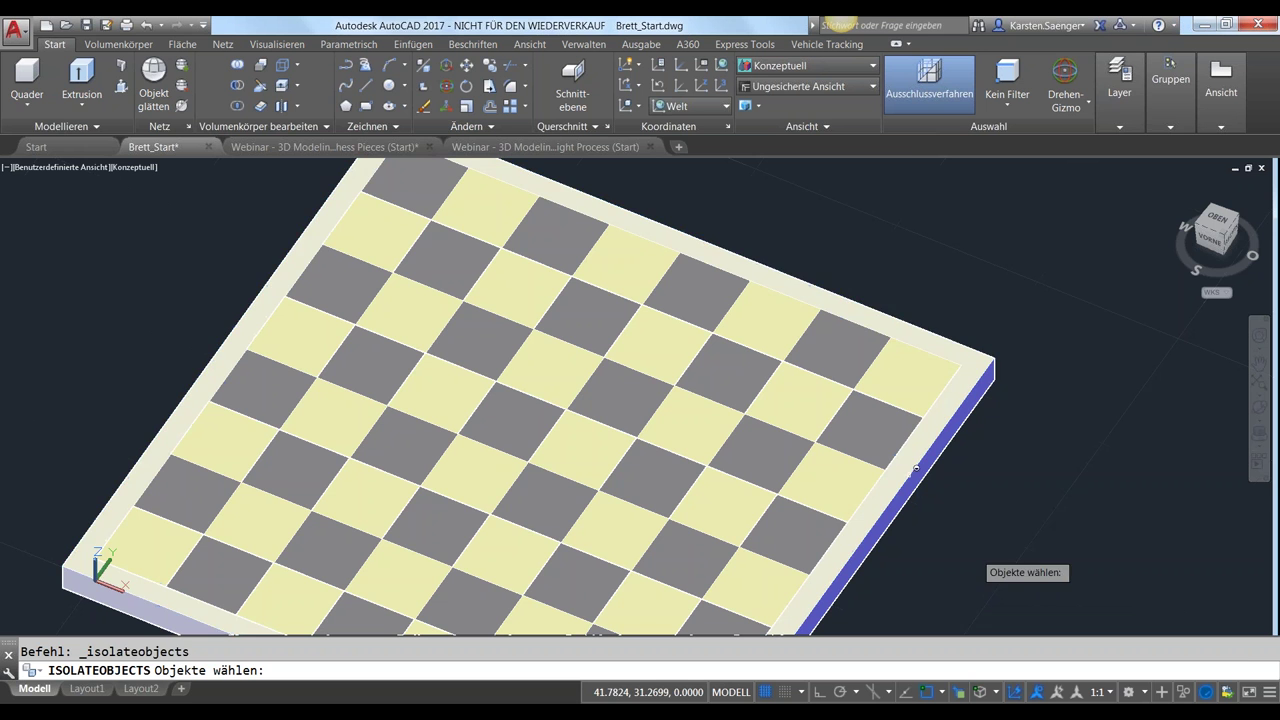
pyautogui.press('Return')
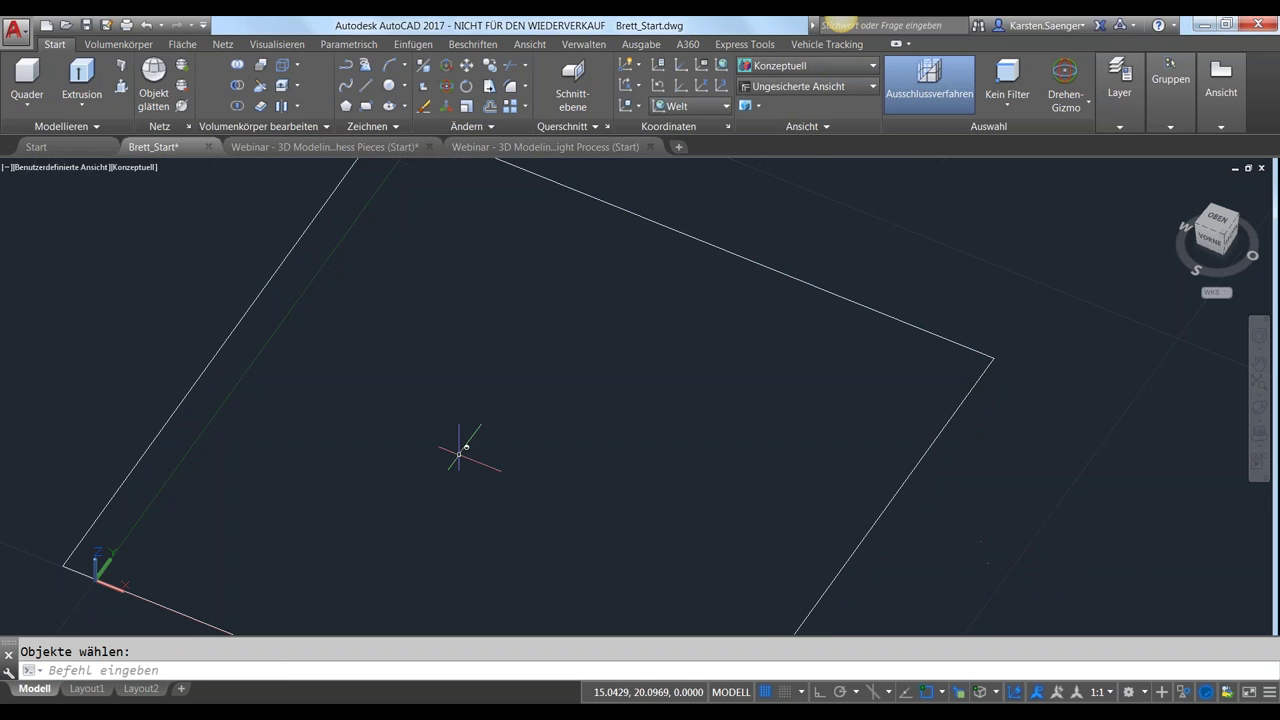
# Switch to the VORNE view and place a new rectangle's first corner left of the outline
pyautogui.moveTo(349, 446)
pyautogui.keyDown('shift'); pyautogui.mouseDown(button='middle')
pyautogui.moveTo(406, 445)
pyautogui.moveTo(429, 371)
pyautogui.moveTo(459, 381)
pyautogui.mouseUp(button='middle'); pyautogui.keyUp('shift')
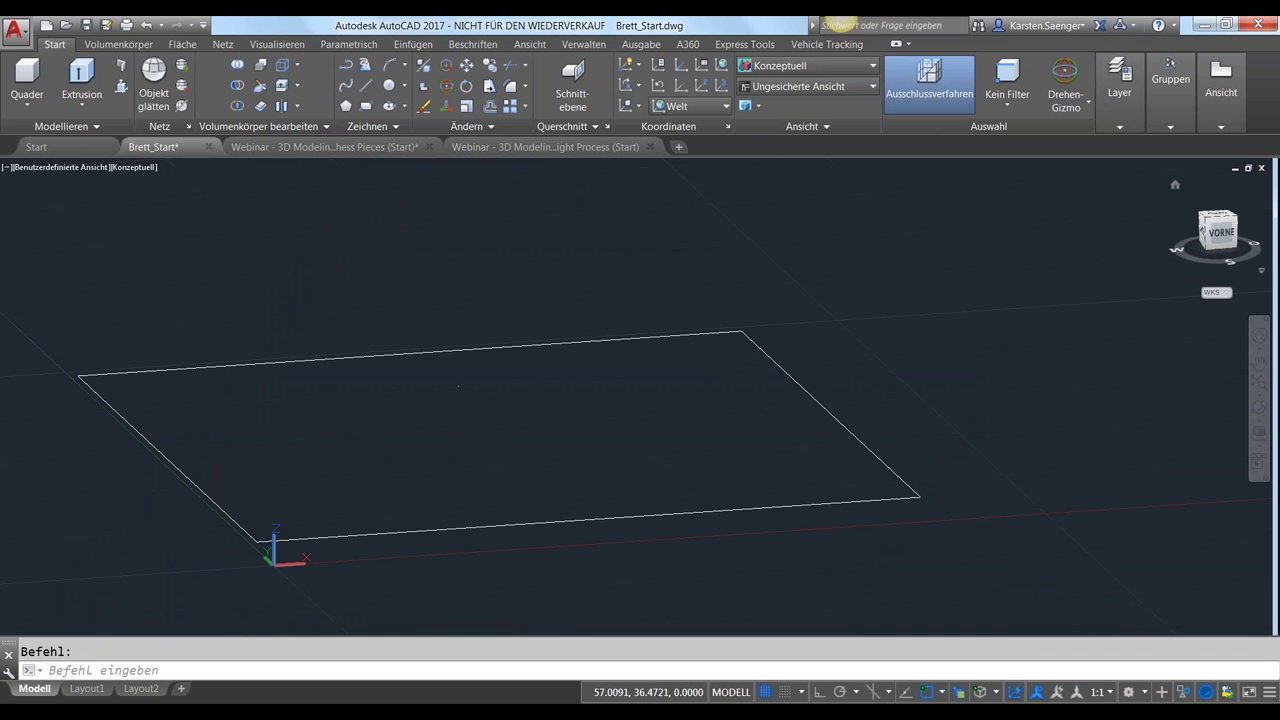
pyautogui.click(1221, 235)
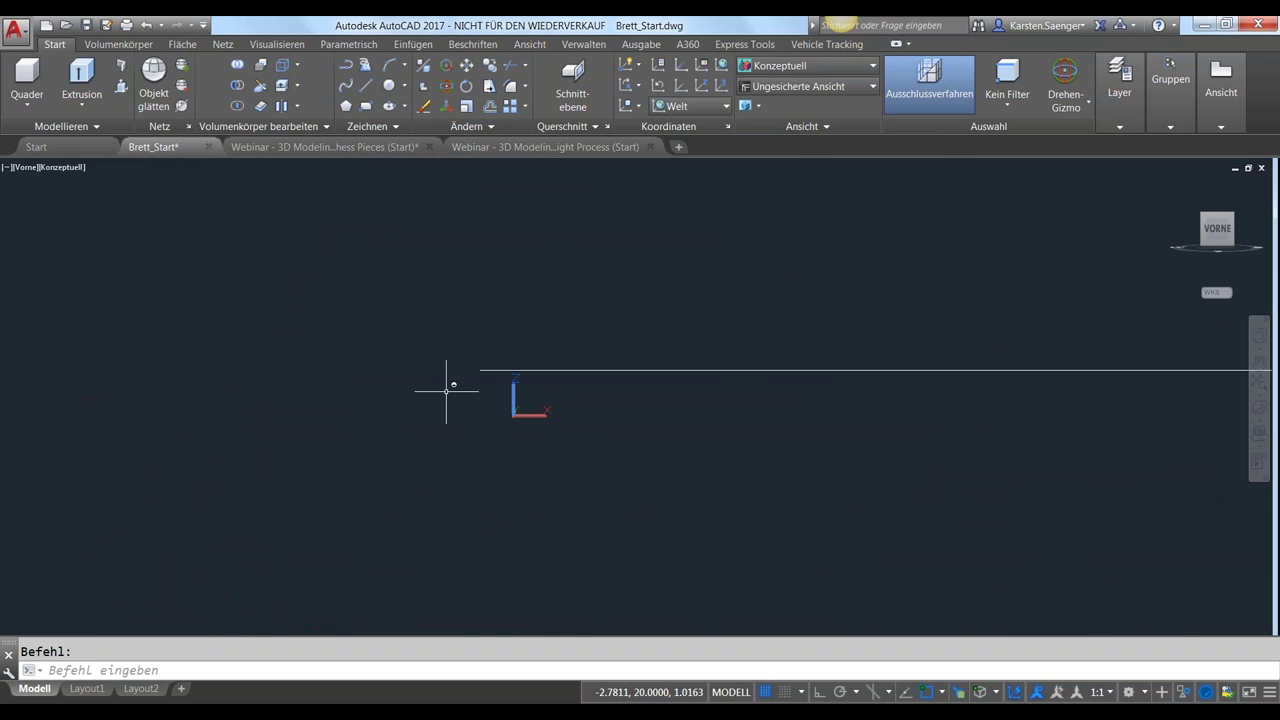
pyautogui.keyDown('shift'); pyautogui.moveTo(449, 380); pyautogui.dragTo(497, 444, button='middle'); pyautogui.keyUp('shift')
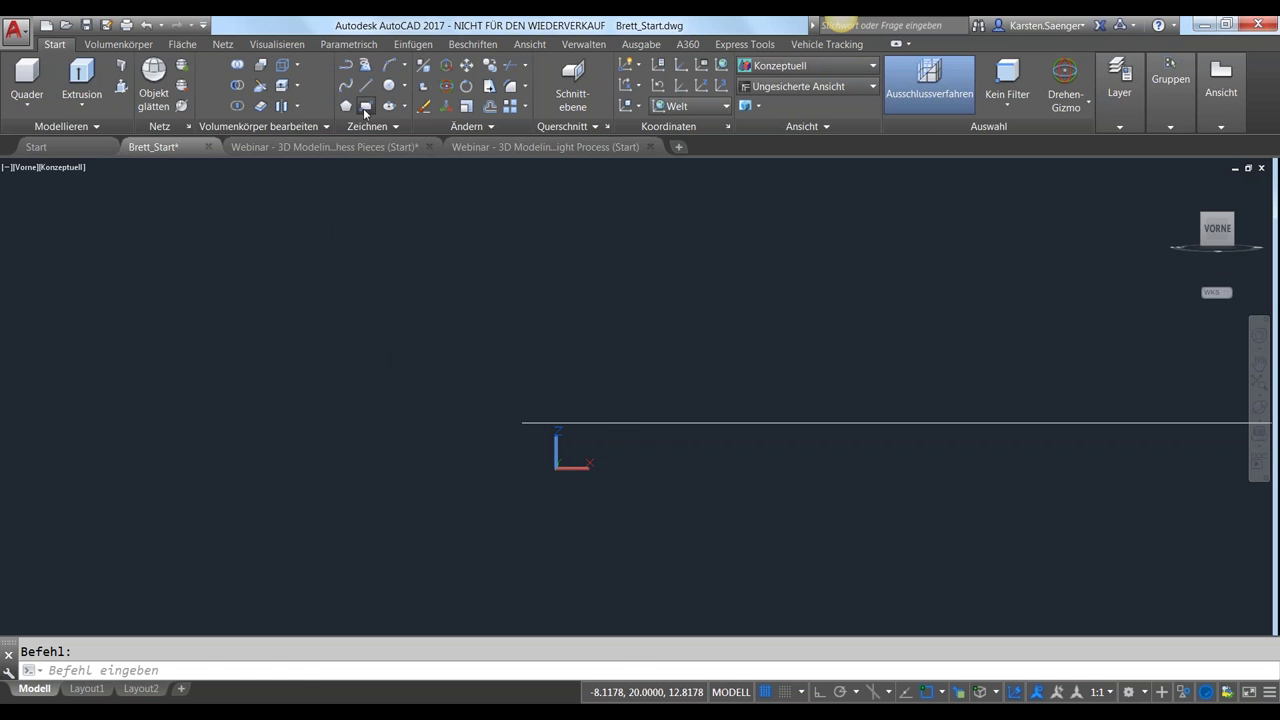
pyautogui.click(365, 113)
pyautogui.click(293, 371)
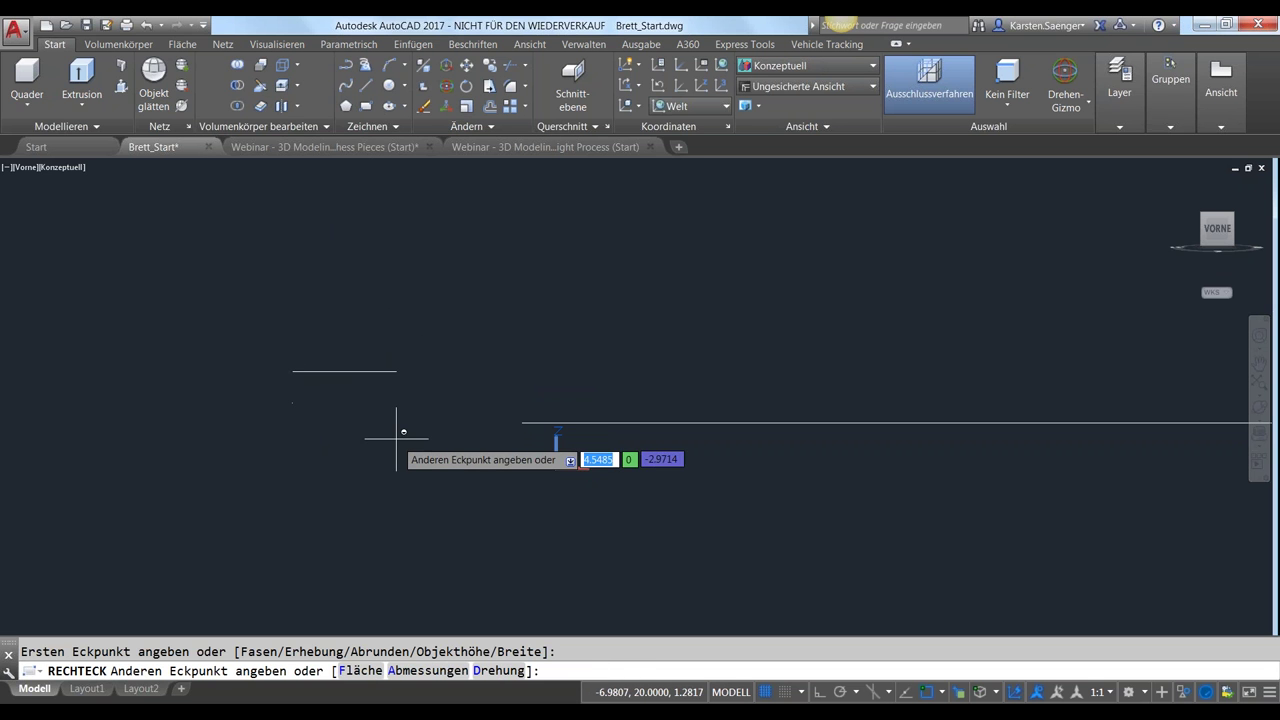
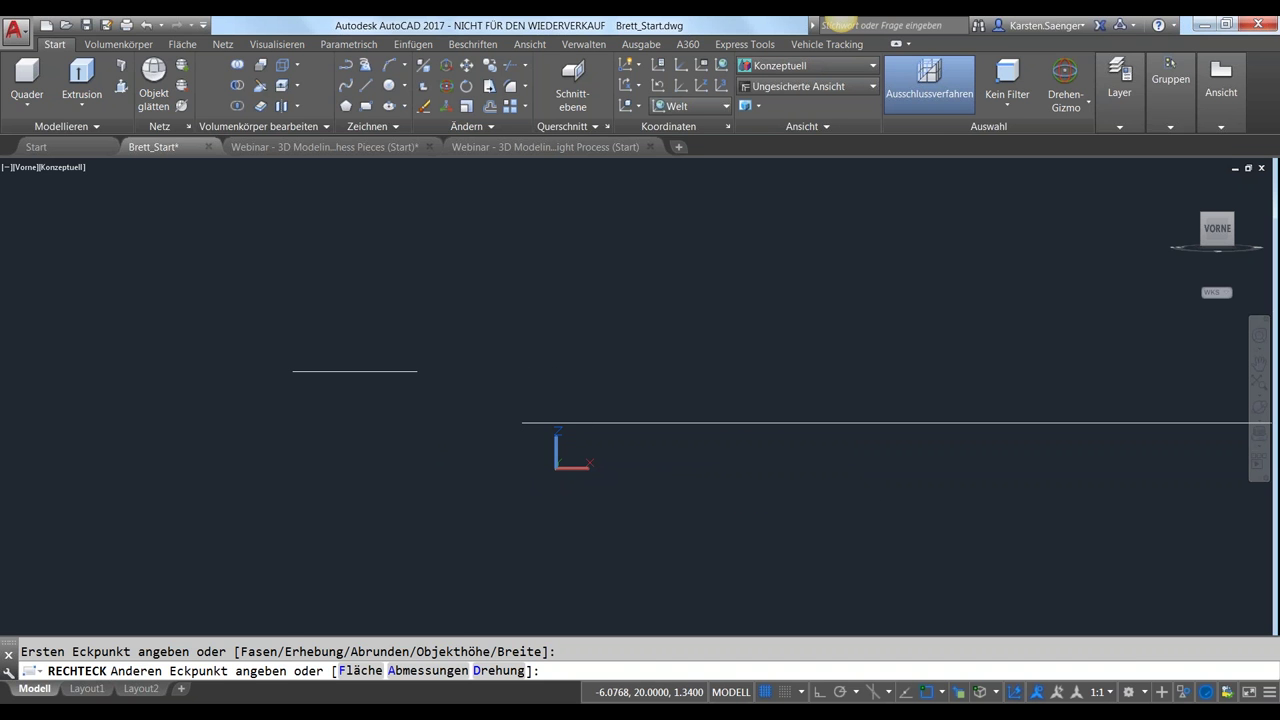
# Cancel the unfinished rectangle, then browse the UCS icon and UCS dropdowns in the Koordinaten panel
pyautogui.press('Escape')
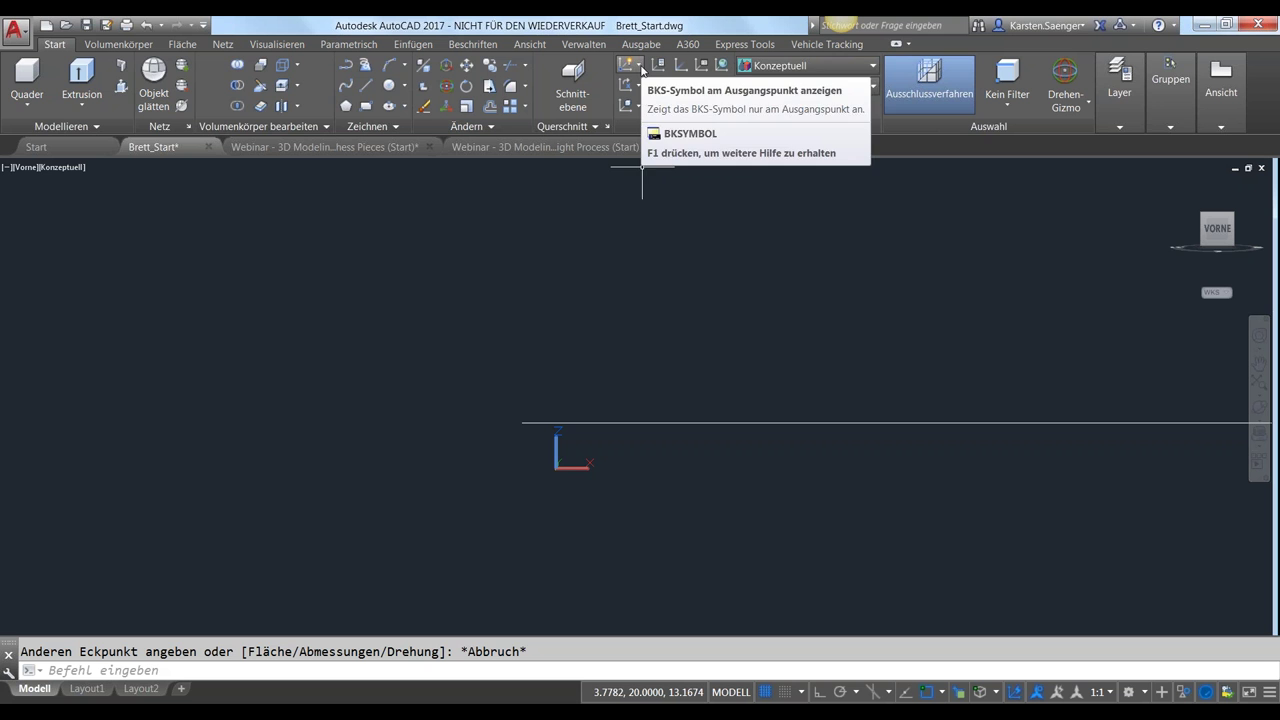
pyautogui.click(640, 66)
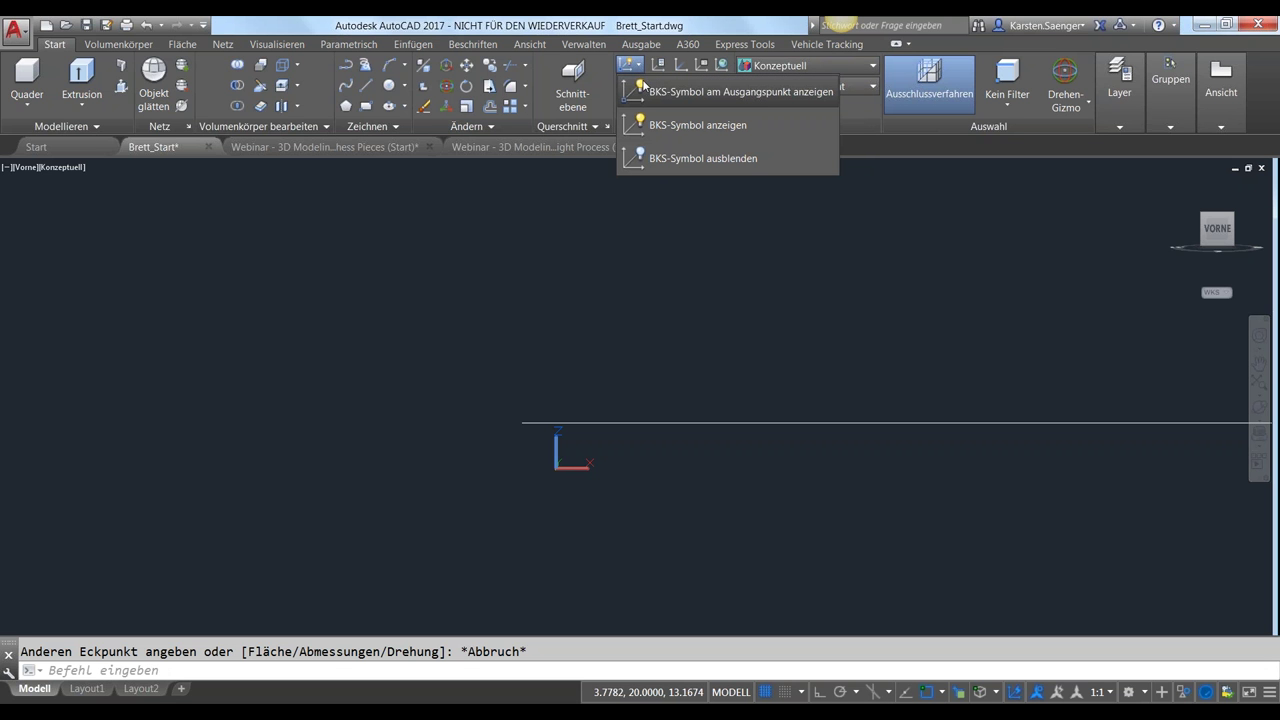
pyautogui.click(598, 236)
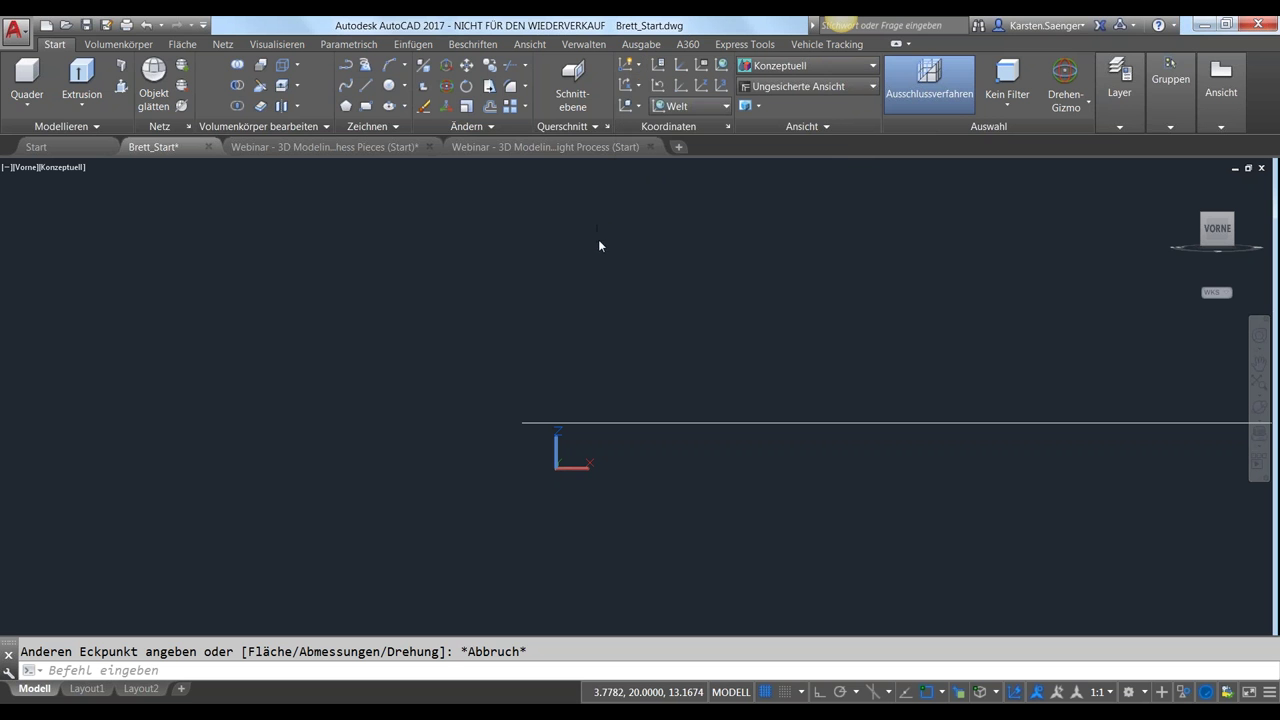
pyautogui.click(640, 88)
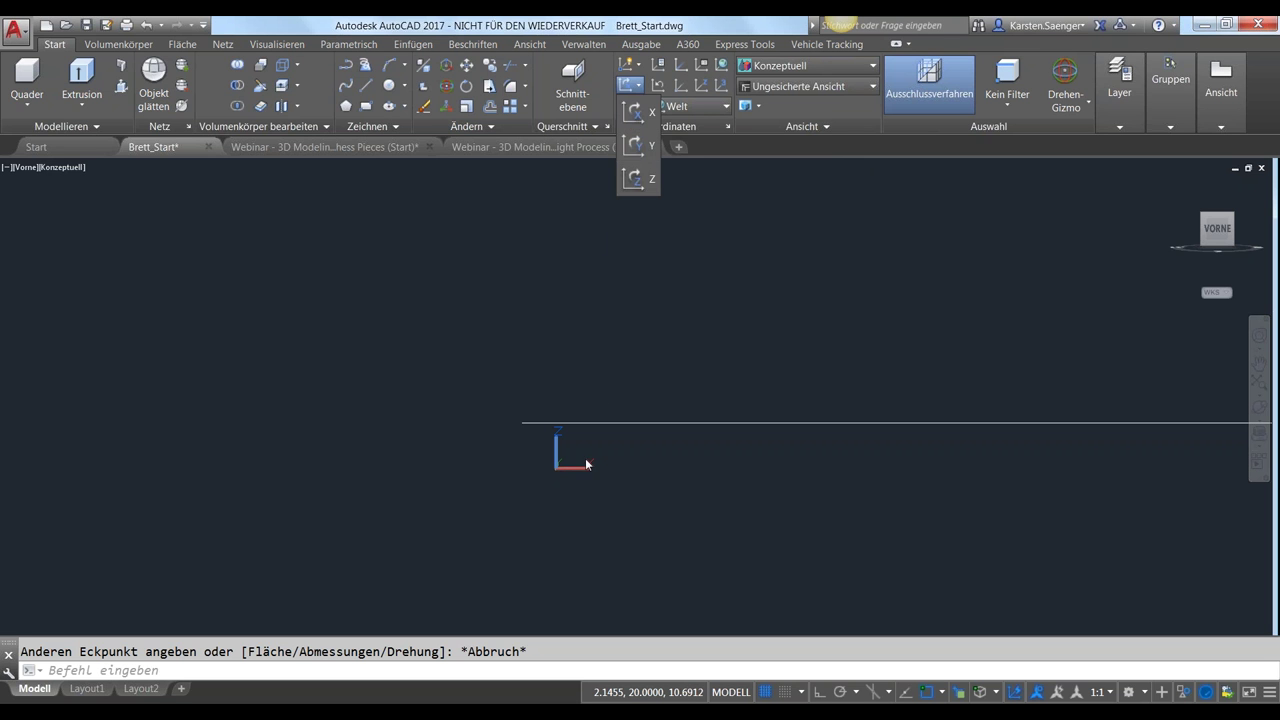
pyautogui.click(628, 105)
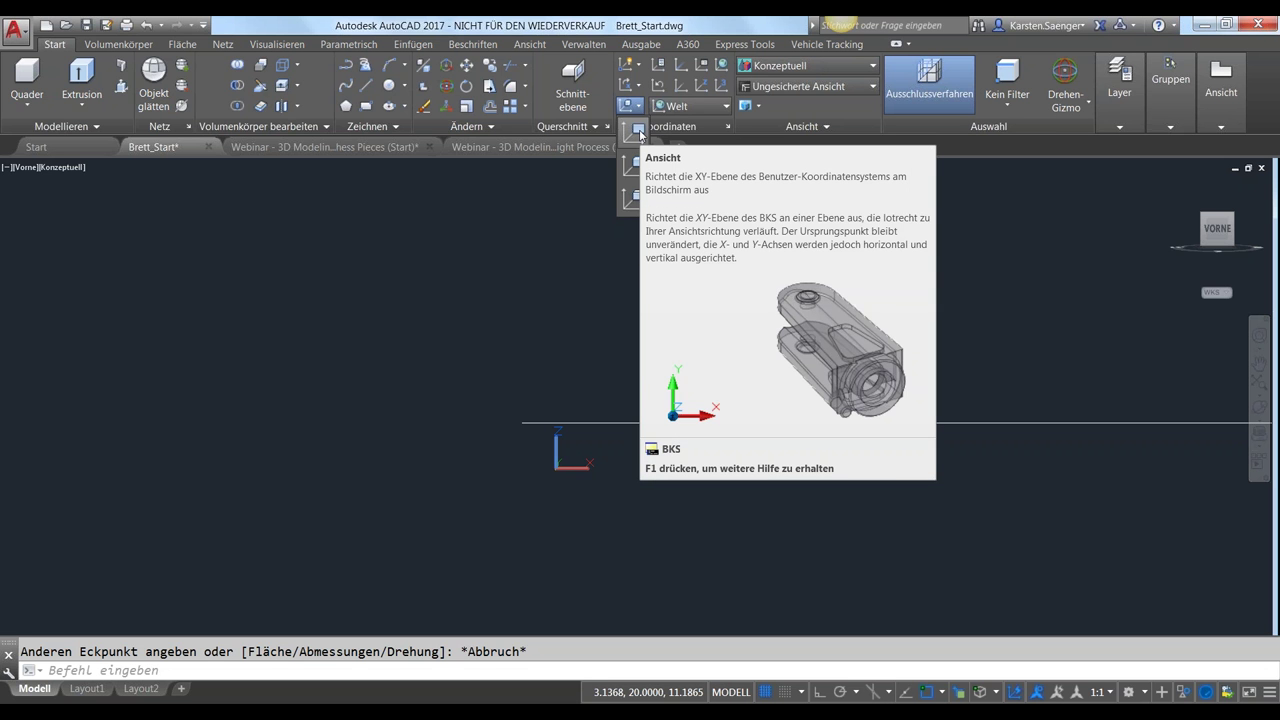
# Align the UCS with the current view (Ansicht) and re-centre the origin
pyautogui.click(640, 134)
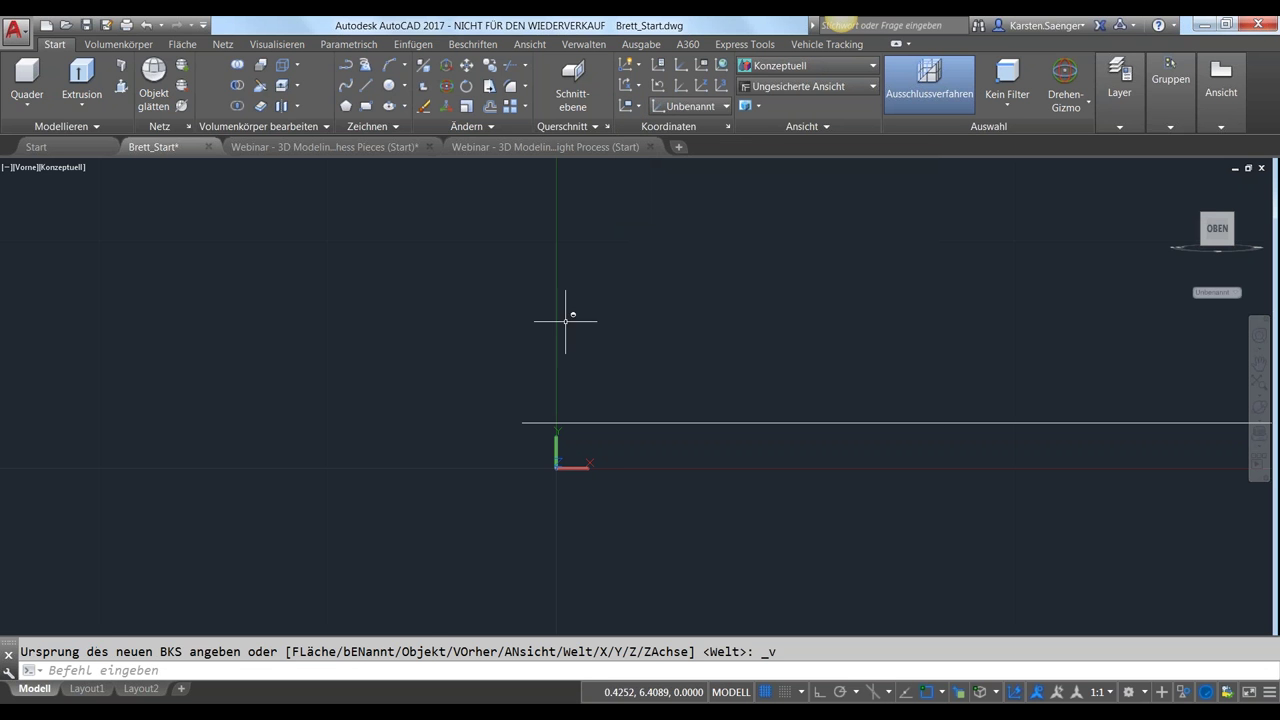
pyautogui.scroll(-2, 427, 486)
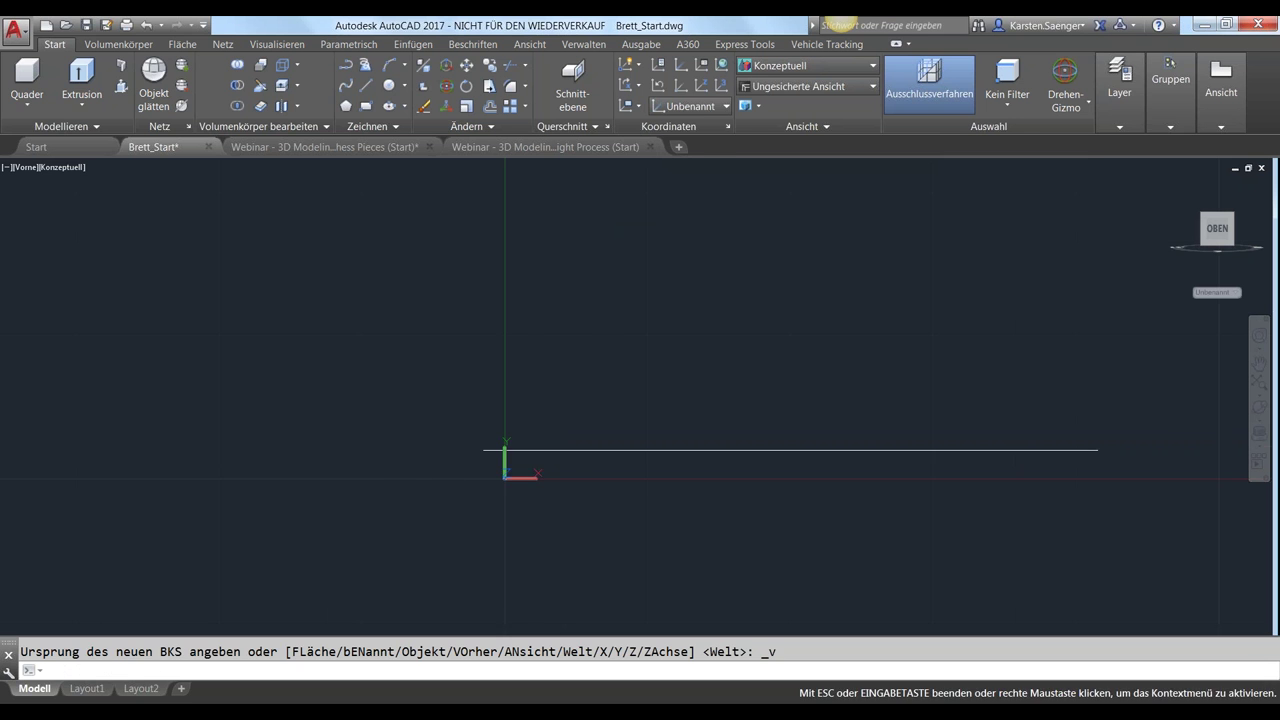
pyautogui.moveTo(429, 486); pyautogui.dragTo(530, 447, button='middle')
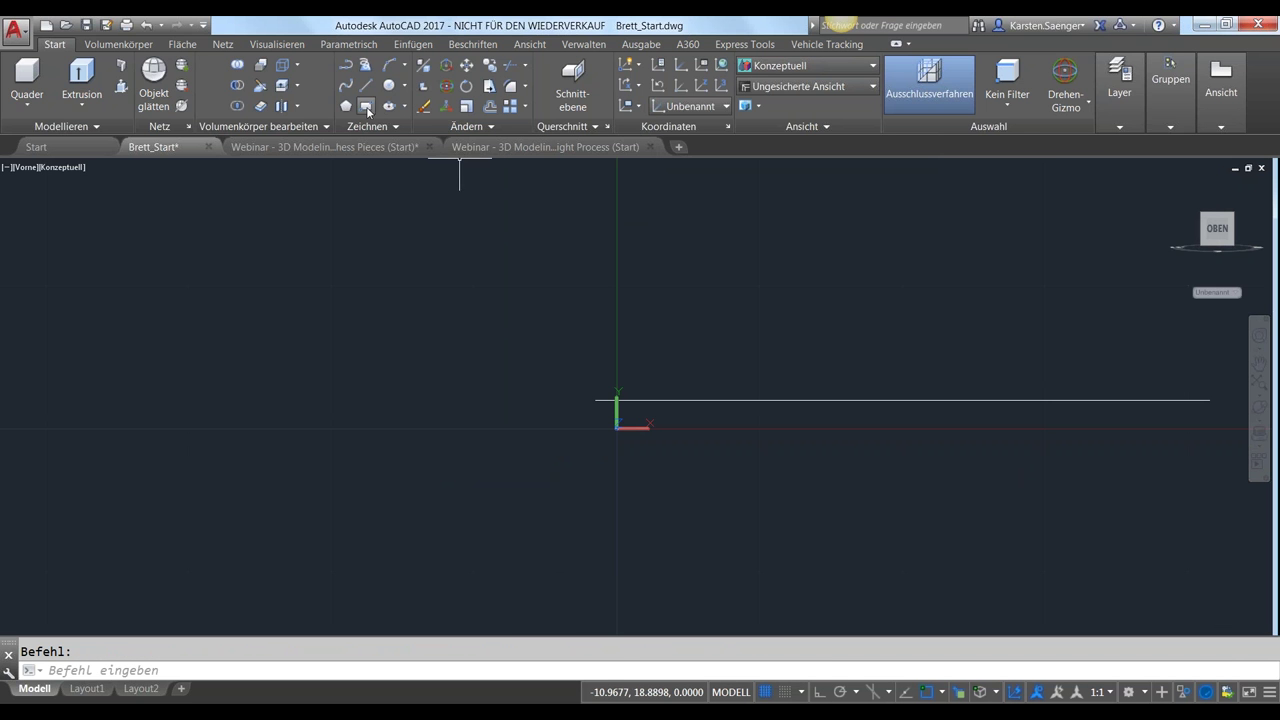
# Draw a small rectangle just left of the origin
pyautogui.click(366, 106)
pyautogui.click(551, 376)
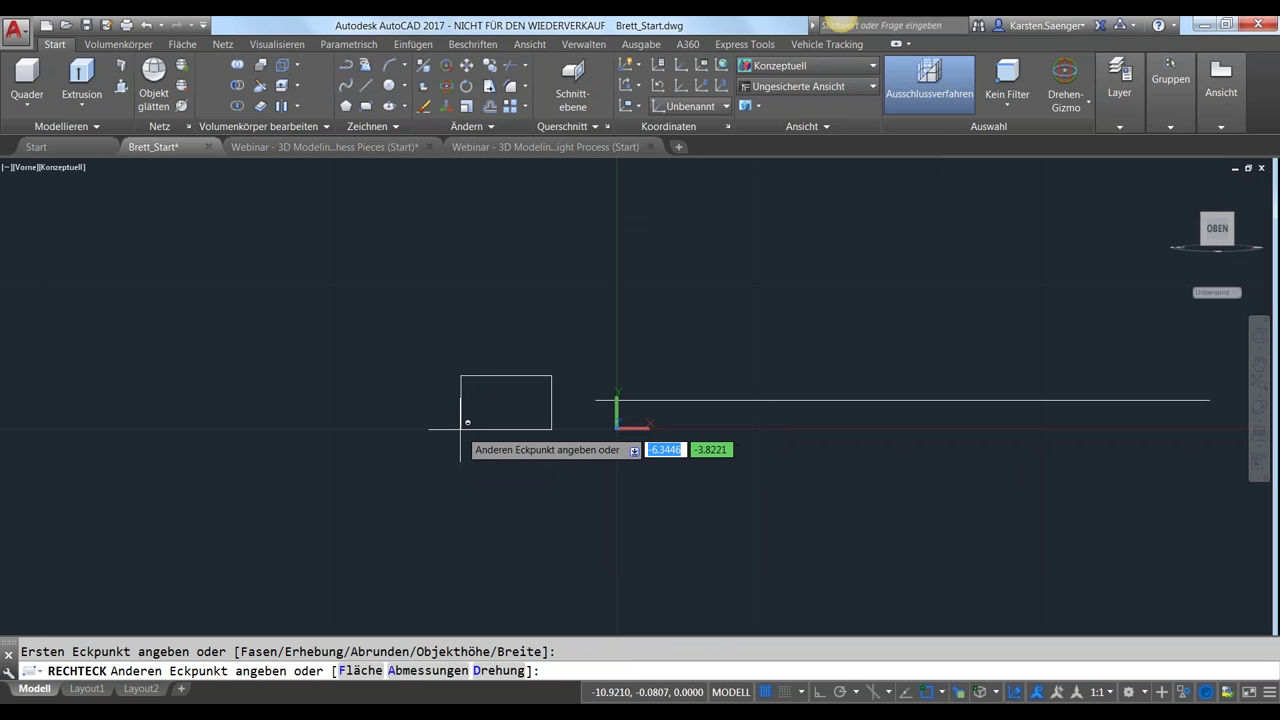
pyautogui.click(461, 429)
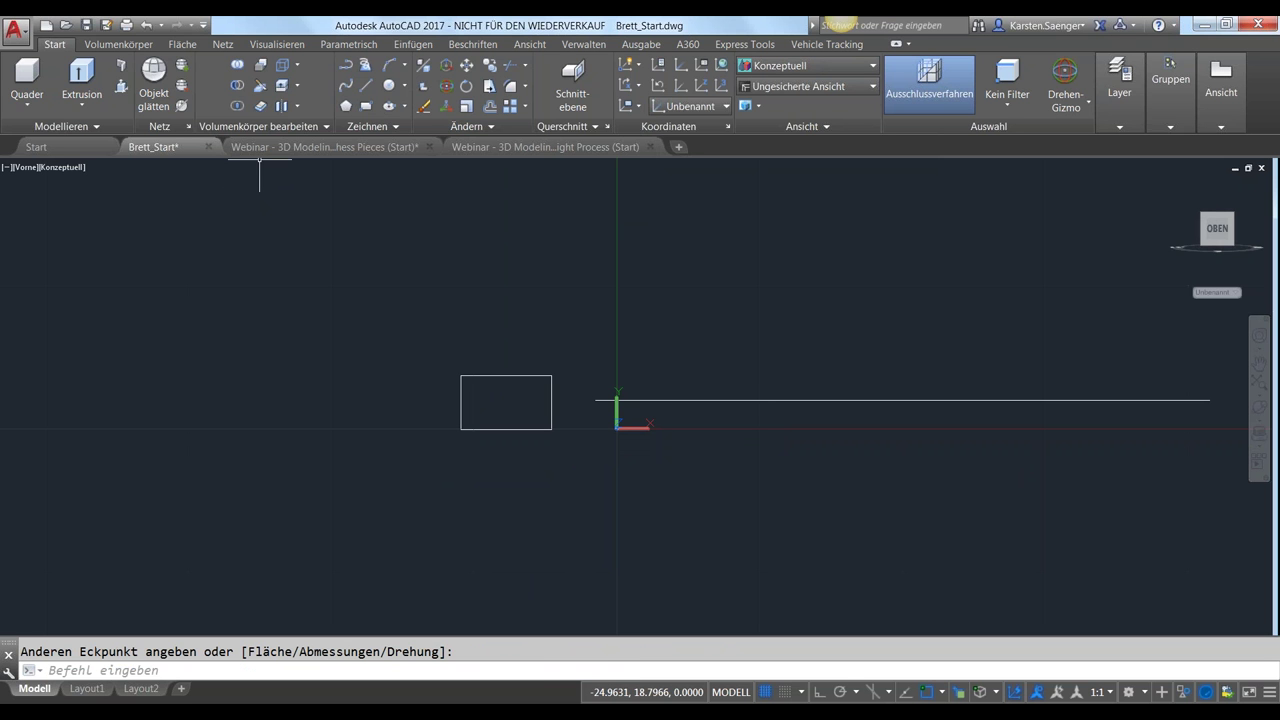
# Draw an S-shaped spline through five fit points from the rectangle's top-right to bottom-left corner
pyautogui.write('spline')
pyautogui.press('Return')
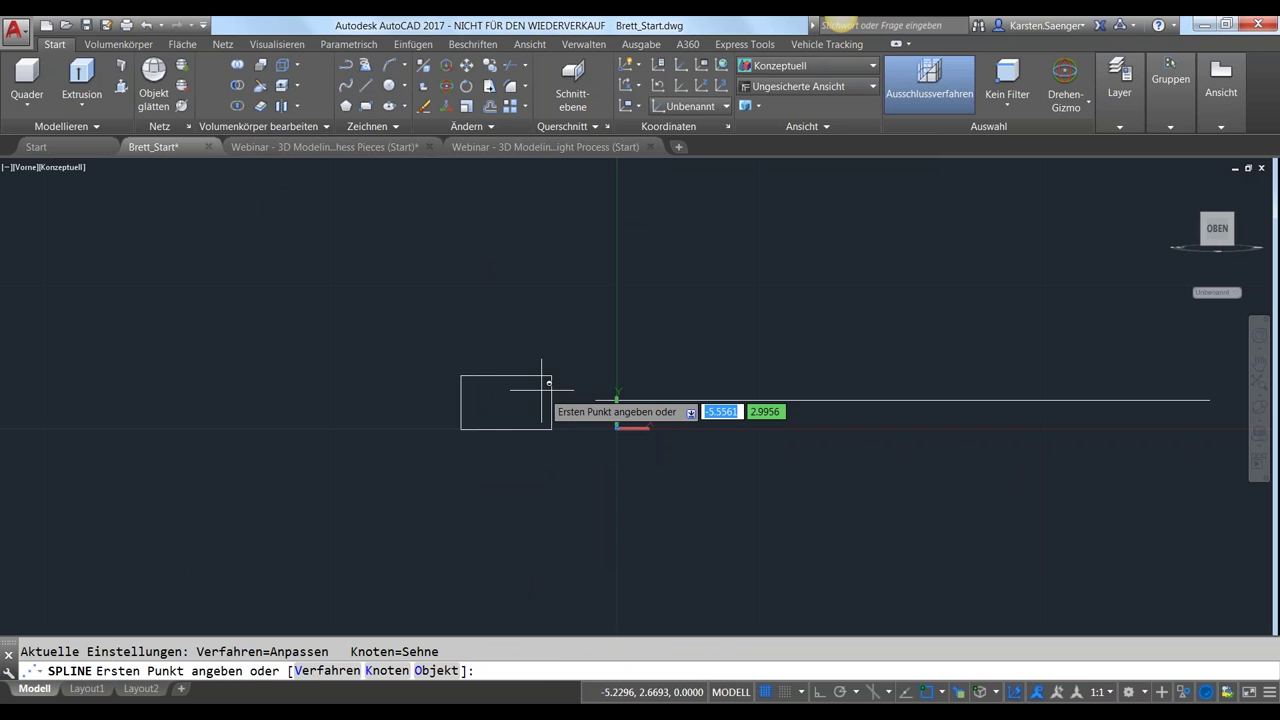
pyautogui.scroll(3, 543, 375)
pyautogui.click(561, 358)
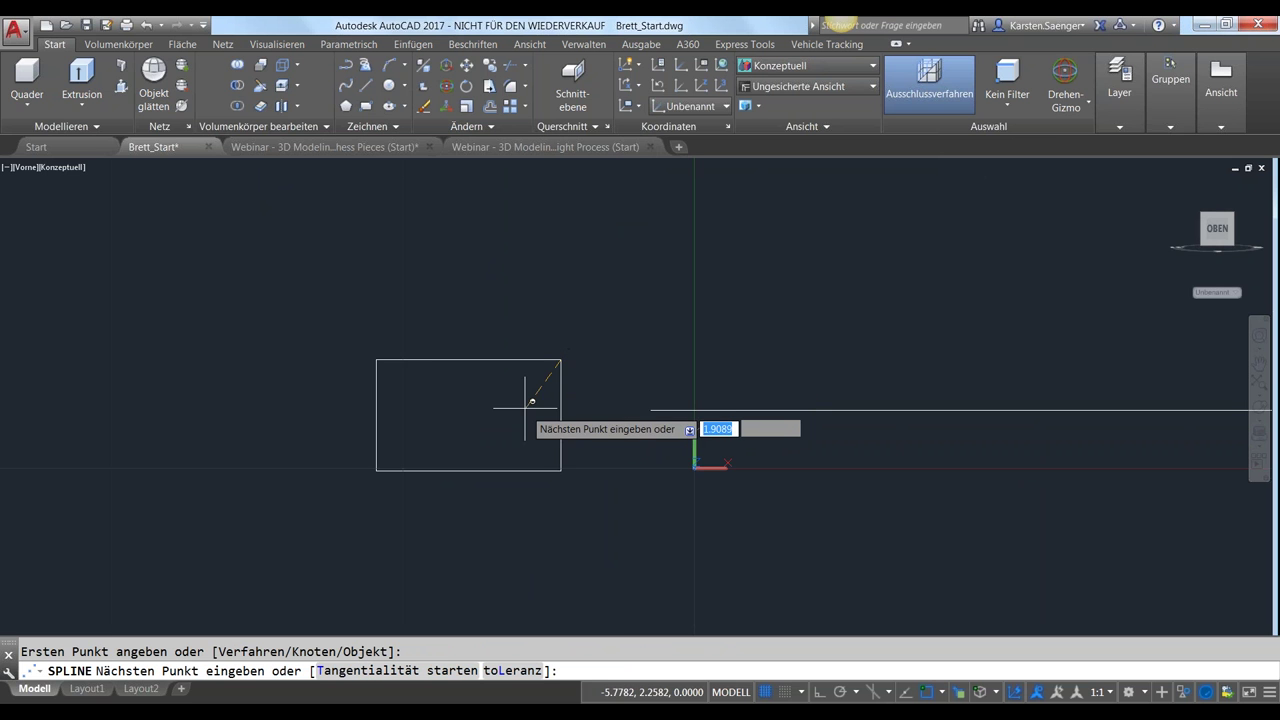
pyautogui.click(492, 405)
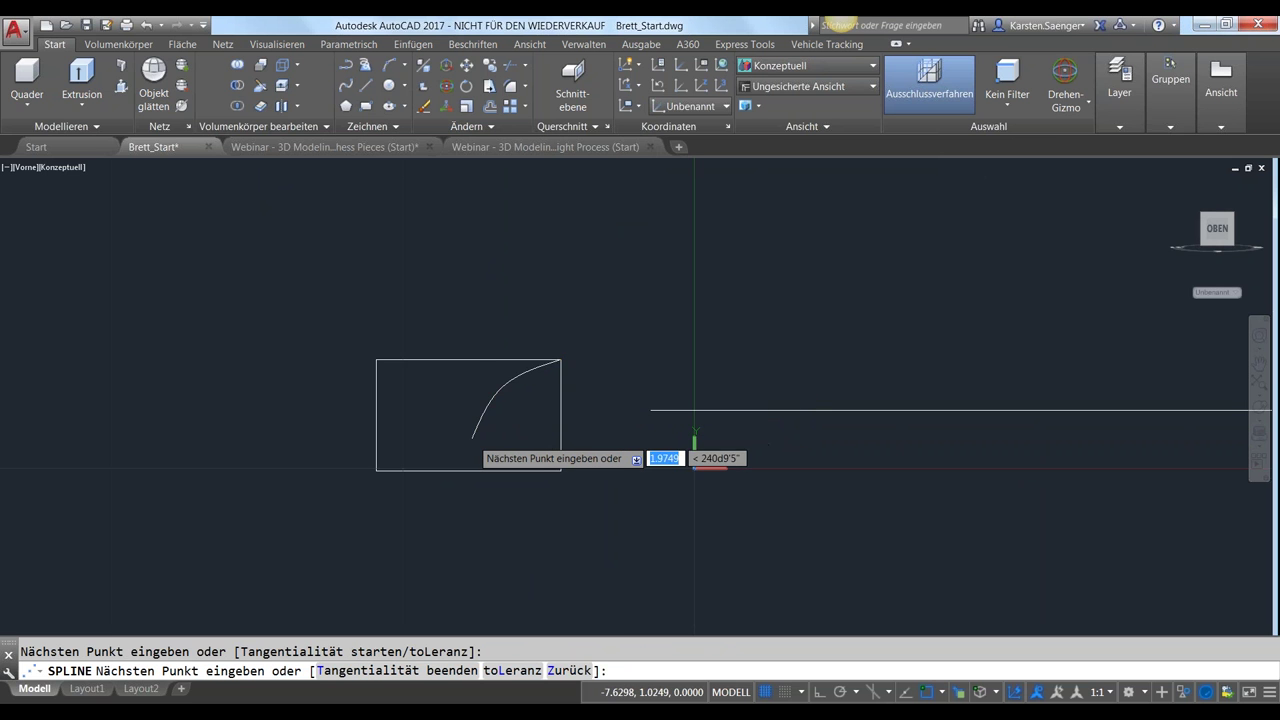
pyautogui.click(470, 440)
pyautogui.click(411, 439)
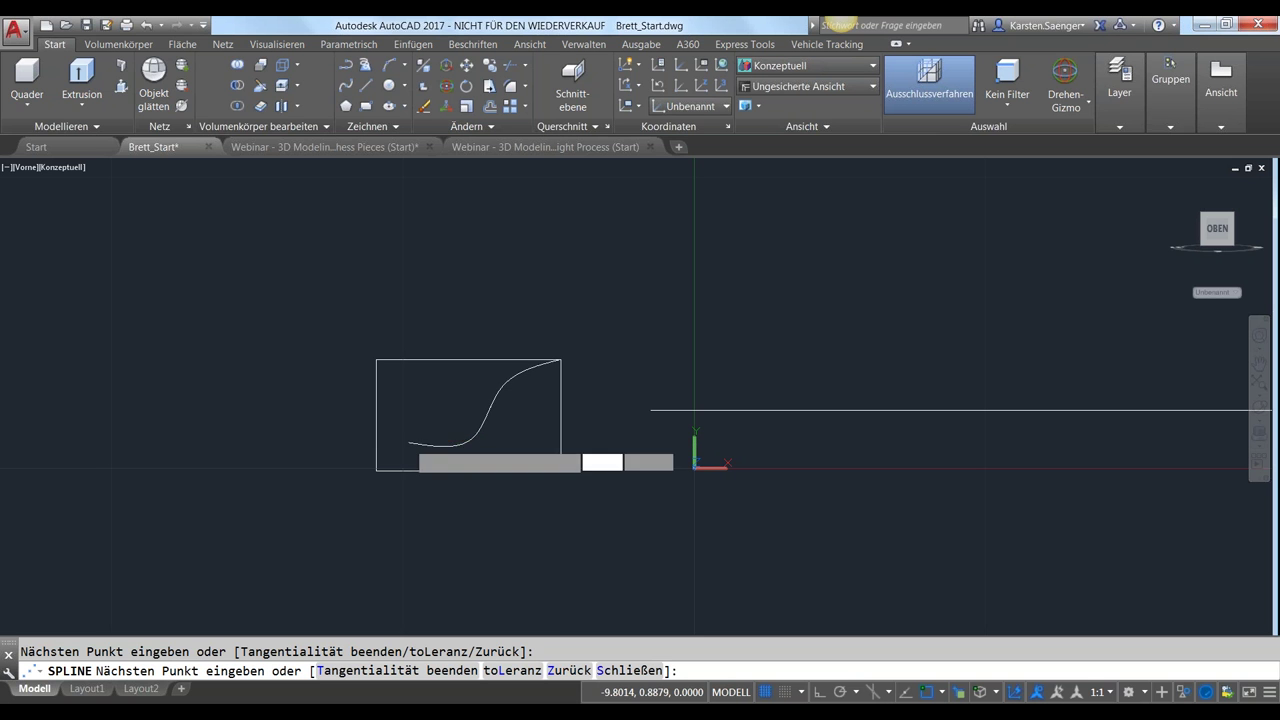
pyautogui.click(376, 470)
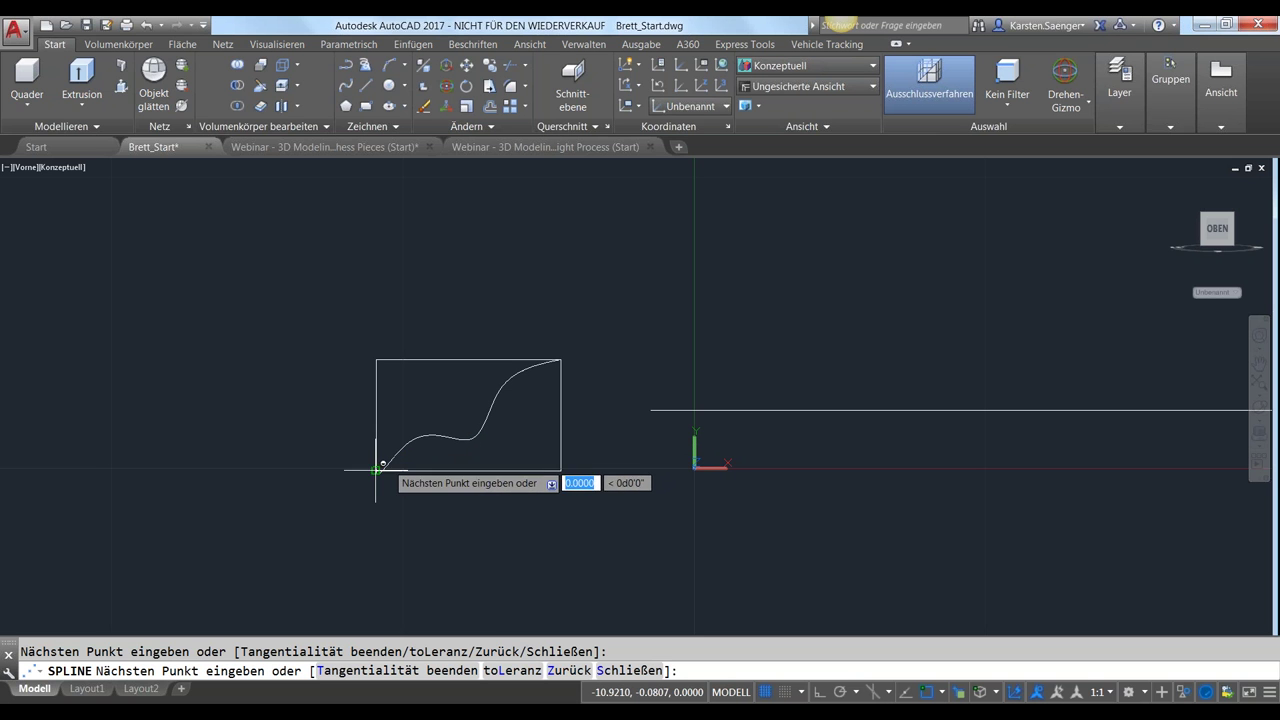
pyautogui.press('Return')
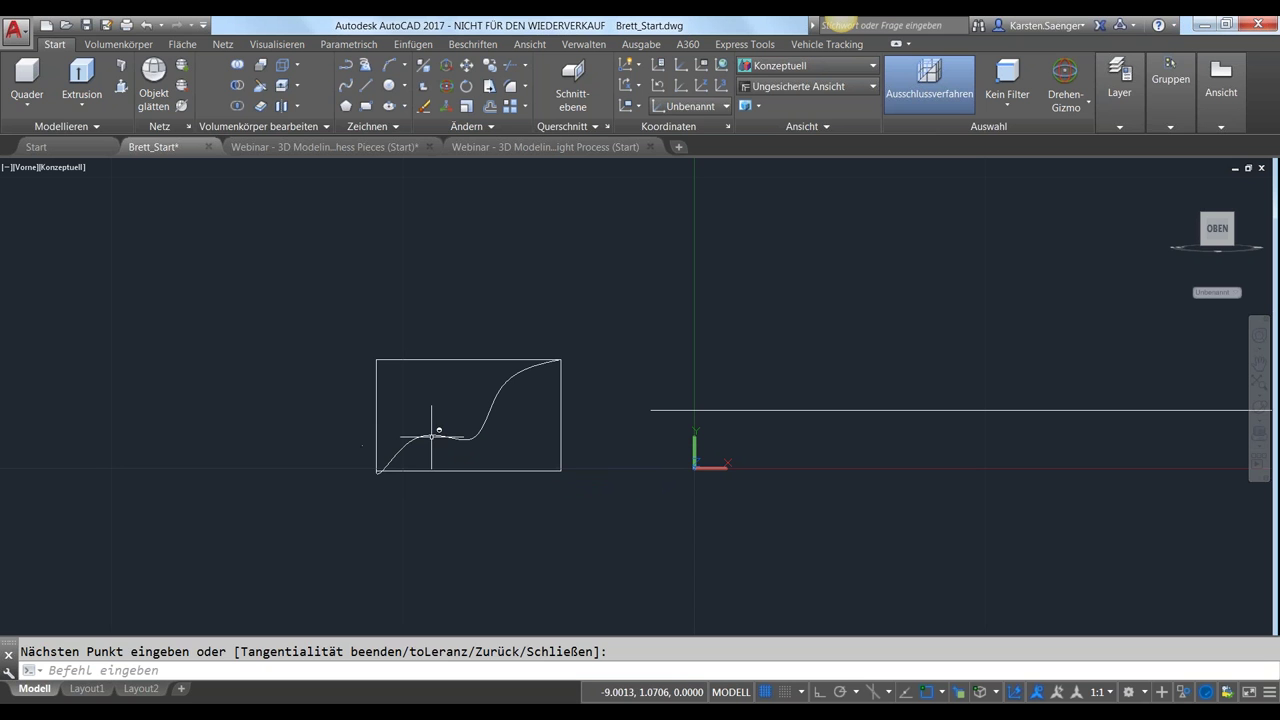
pyautogui.press('Escape')
# Select the spline and switch its gizmo to Move after two cancelled grip stretches
pyautogui.click(437, 437)
pyautogui.moveTo(471, 438)
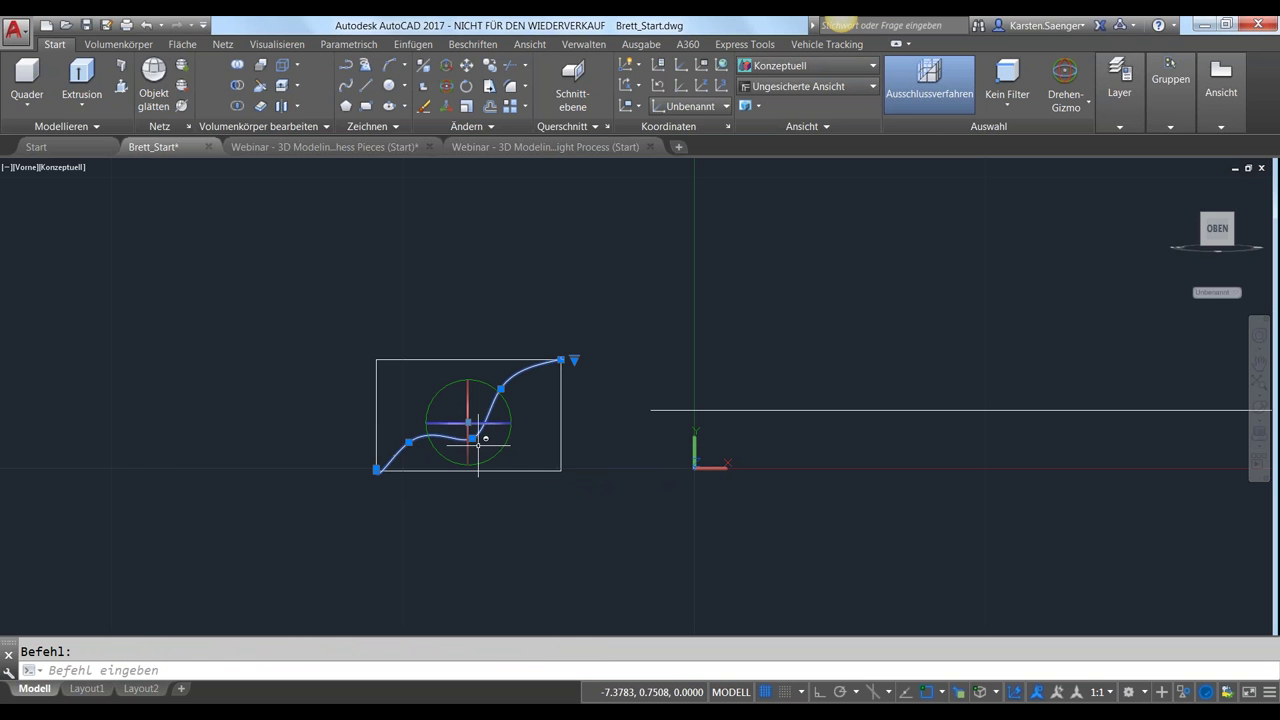
pyautogui.click(471, 437)
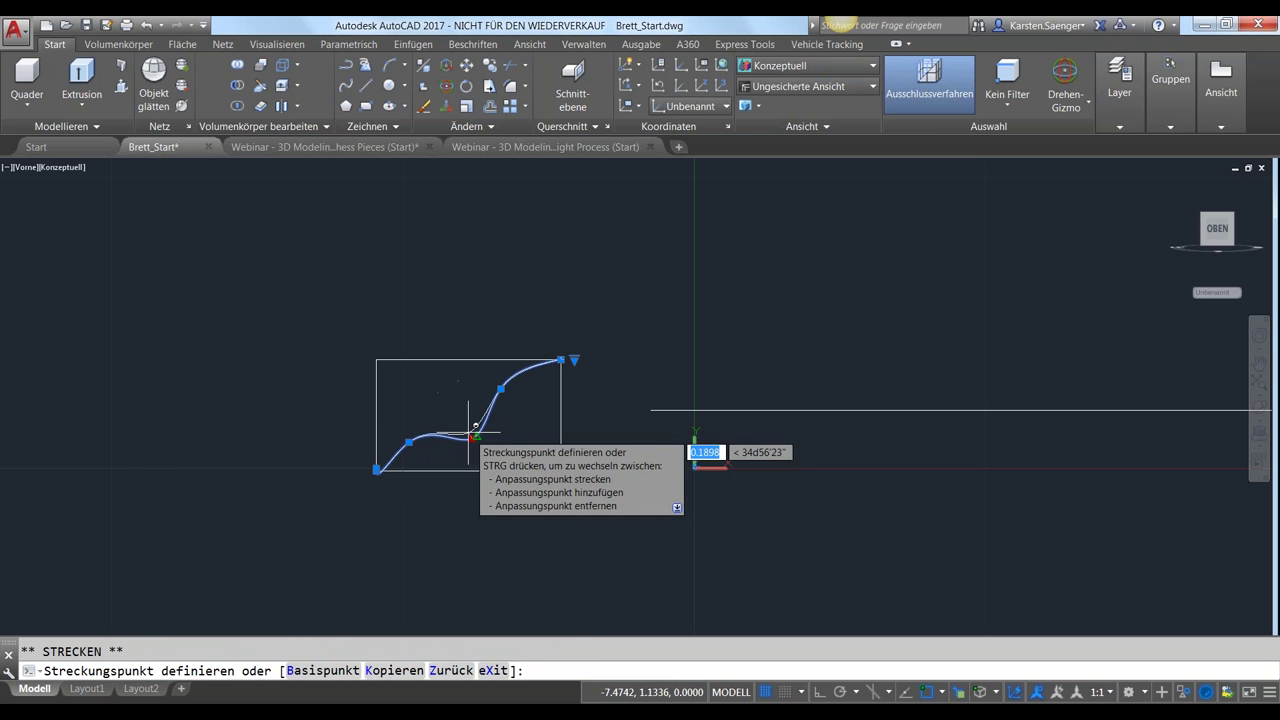
pyautogui.press('Escape')
pyautogui.click(471, 437)
pyautogui.press('Escape')
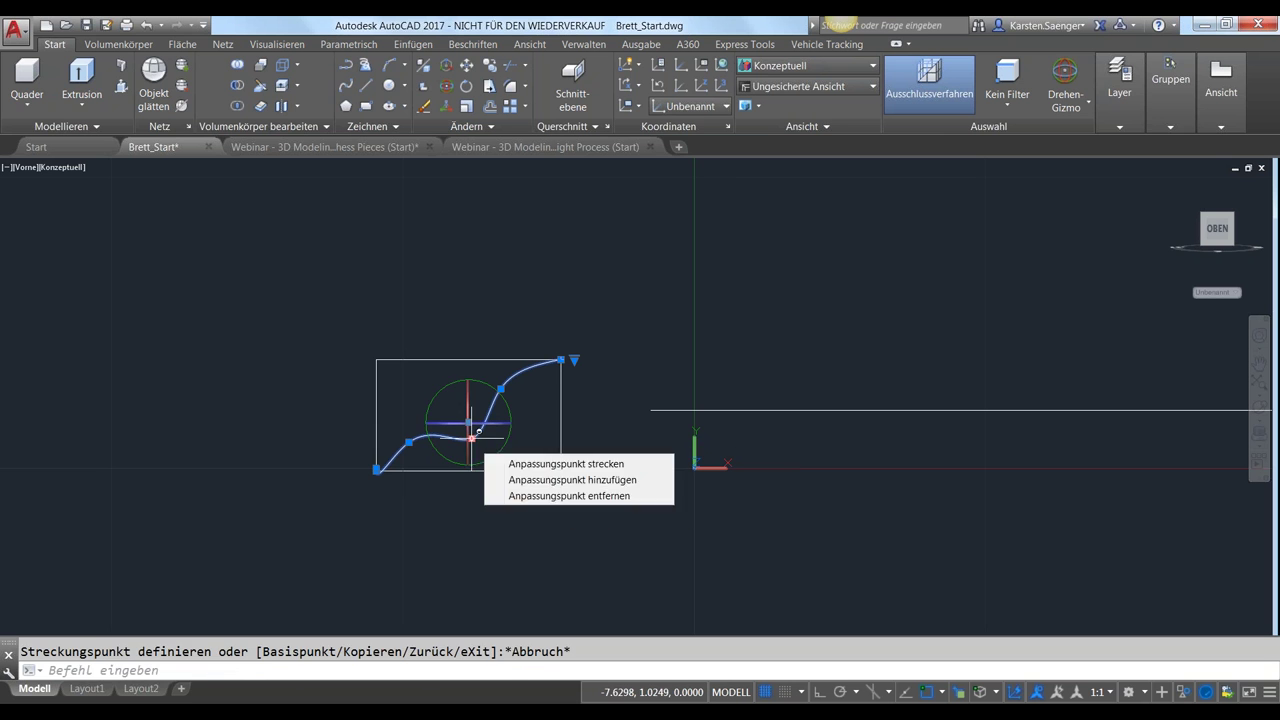
pyautogui.rightClick(473, 439)
pyautogui.click(516, 452)
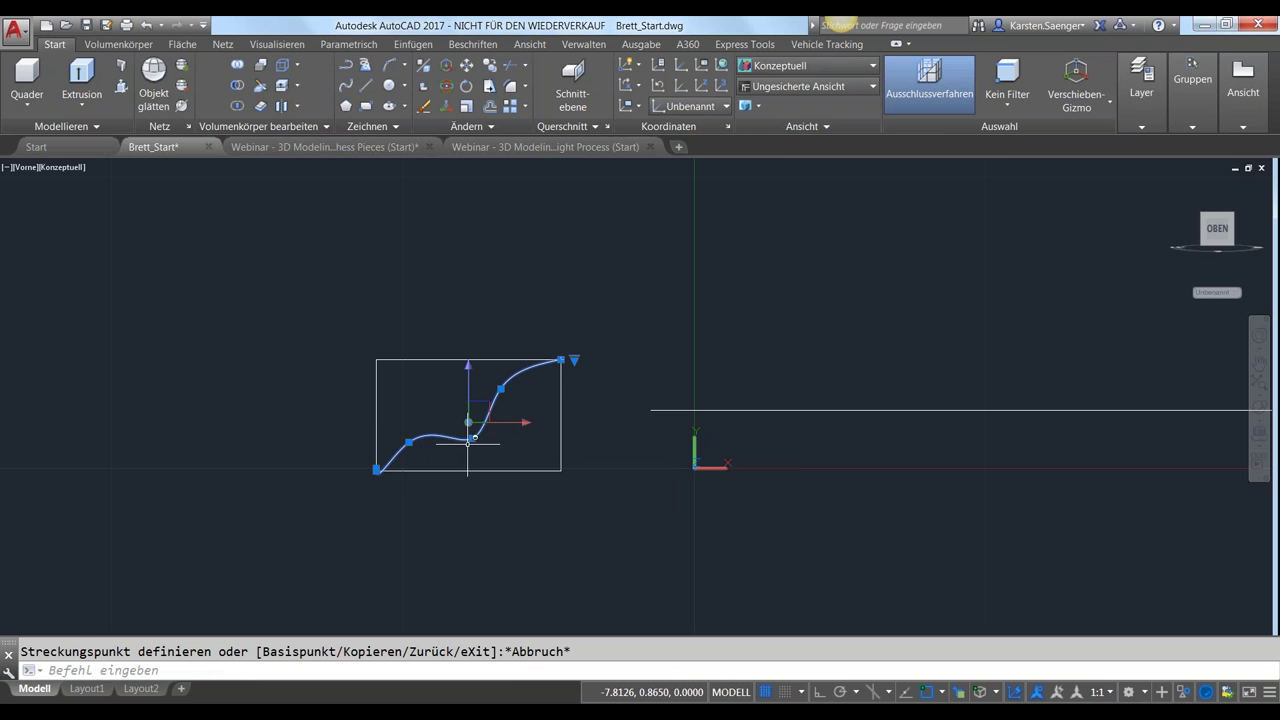
# Drag the spline's middle fit point up and right to smooth the S-curve, then select the rectangle
pyautogui.click(471, 437)
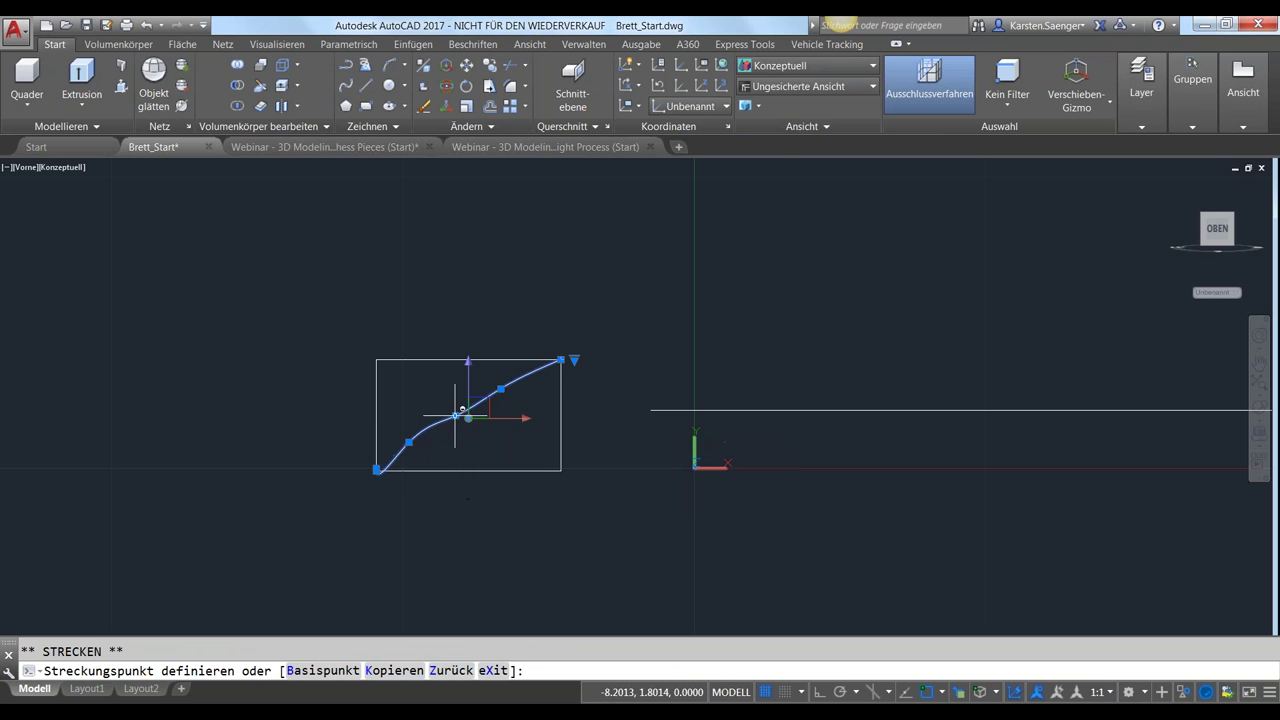
pyautogui.click(456, 415)
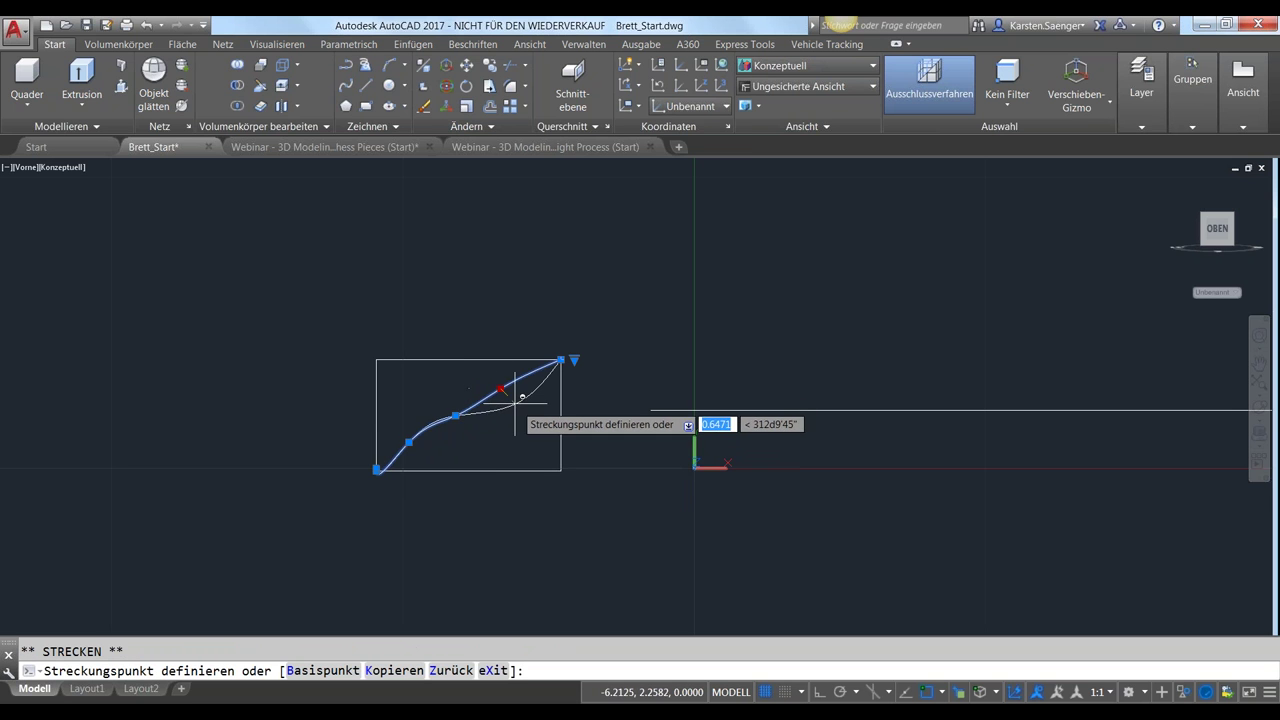
pyautogui.click(500, 410)
pyautogui.press('Escape')
pyautogui.press('Escape')
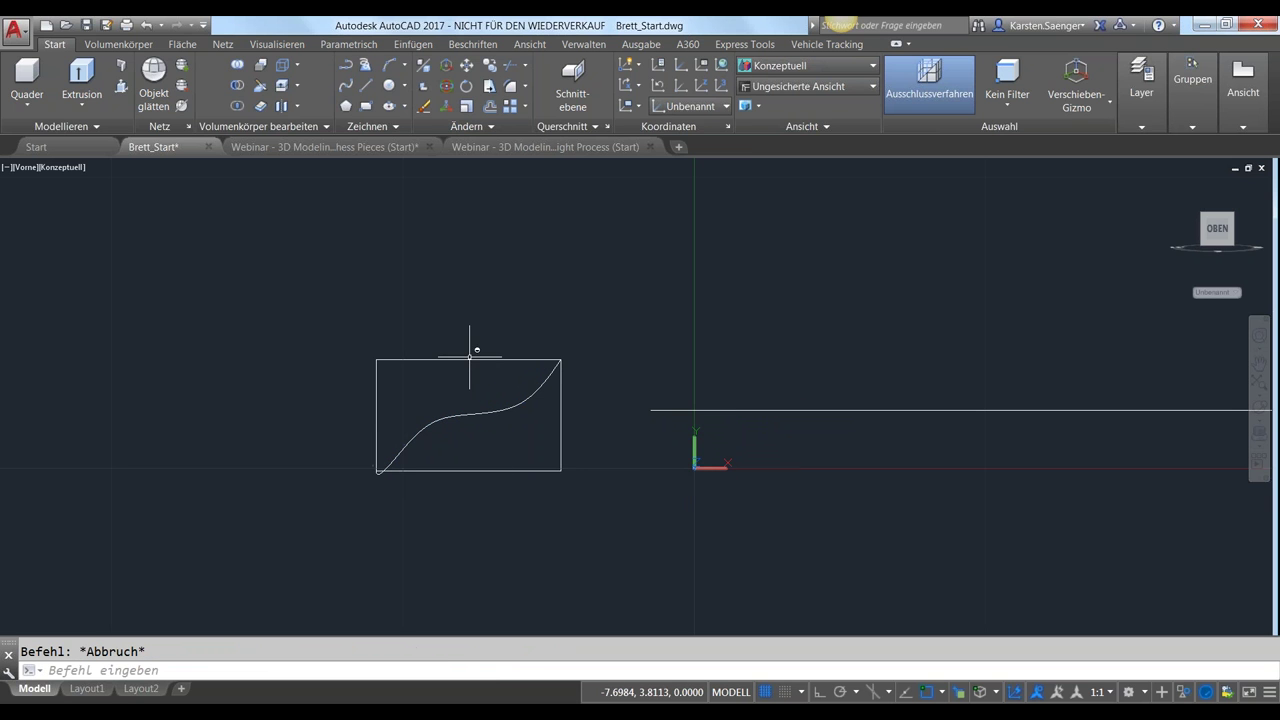
pyautogui.click(469, 358)
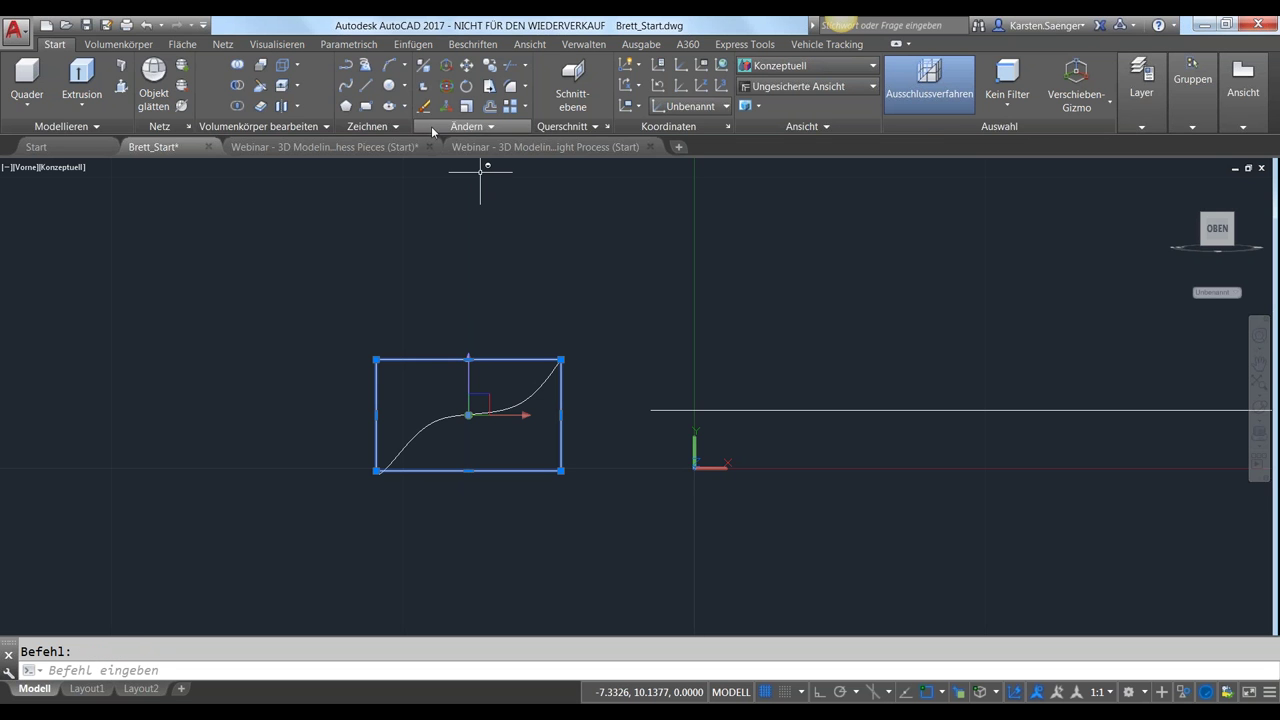
pyautogui.click(366, 127)
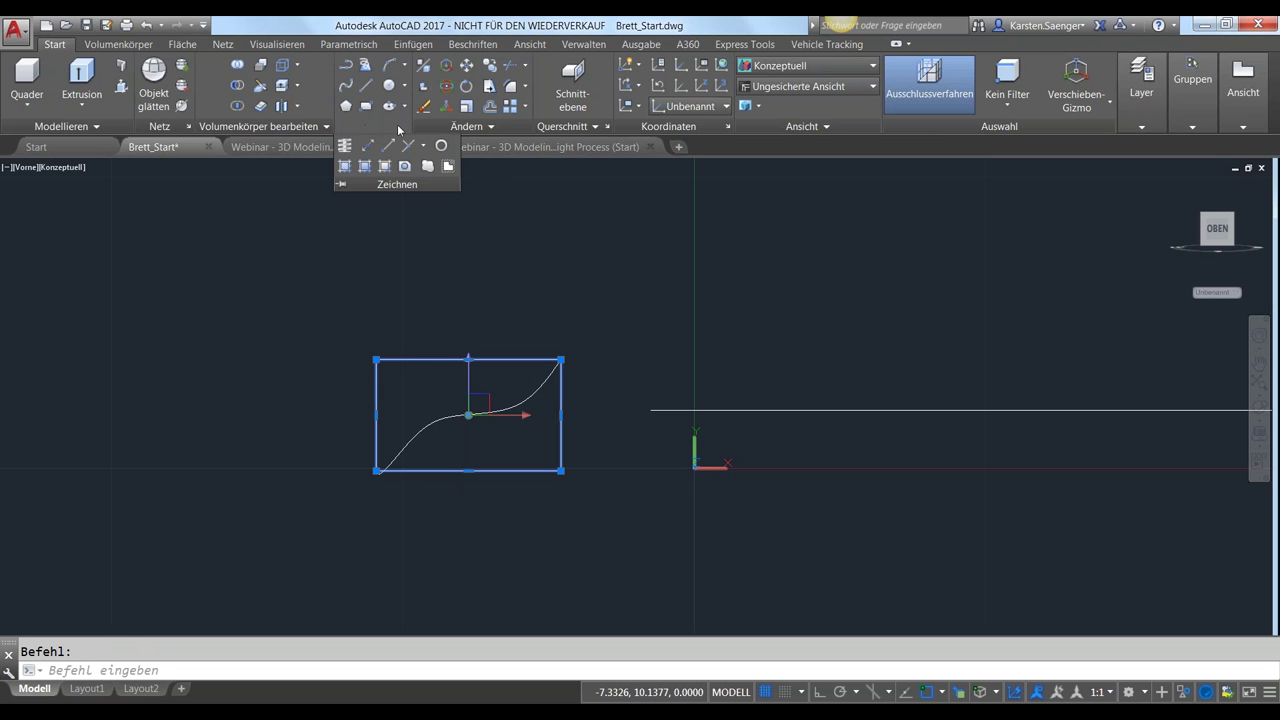
pyautogui.click(466, 128)
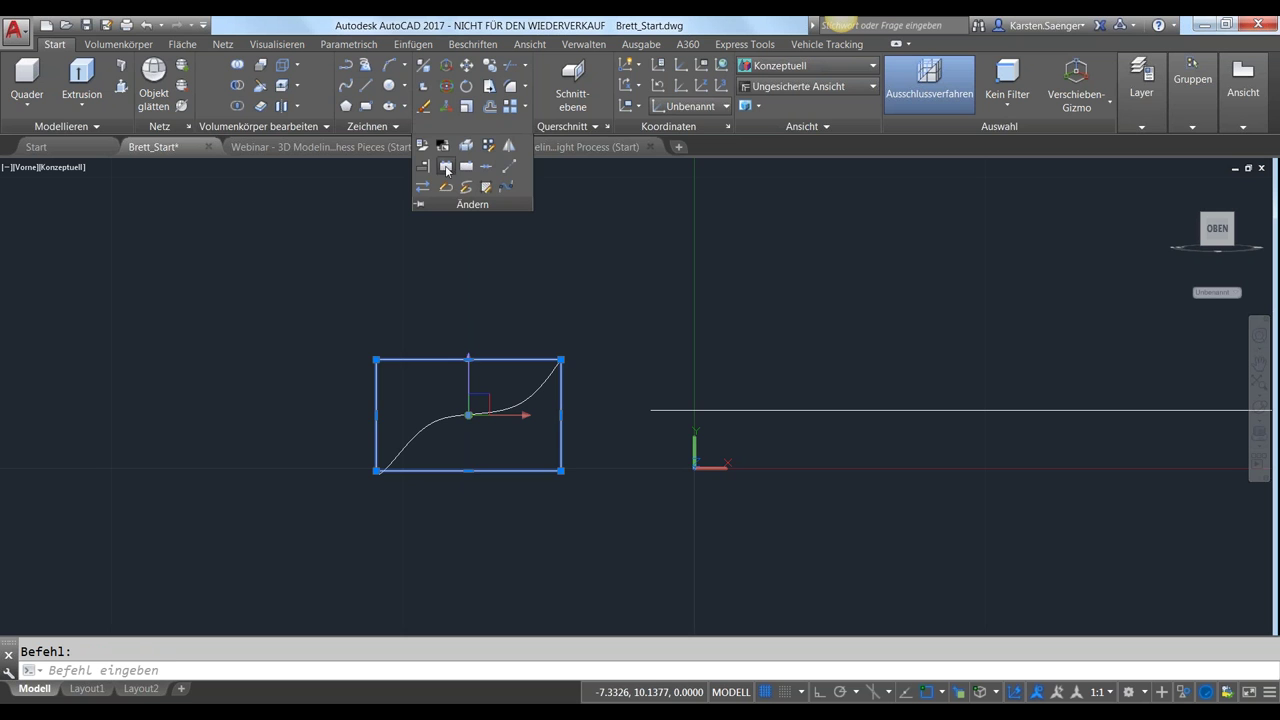
pyautogui.click(466, 166)
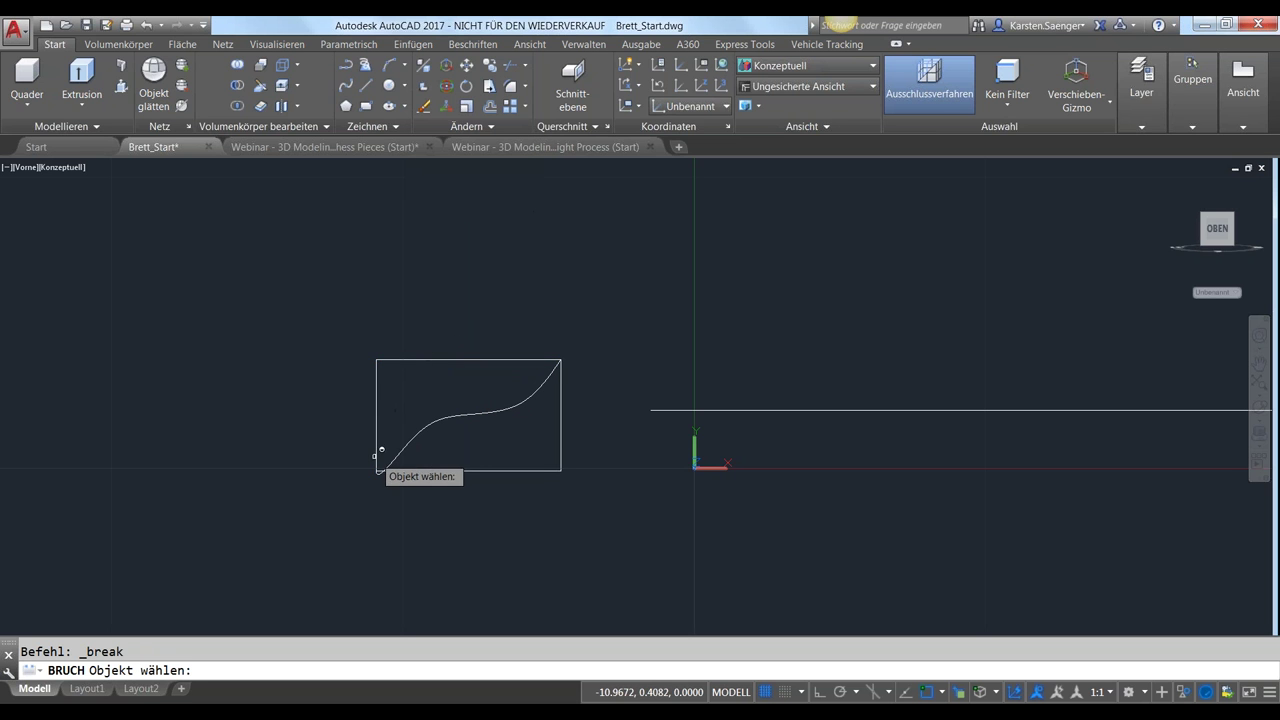
pyautogui.press('Escape')
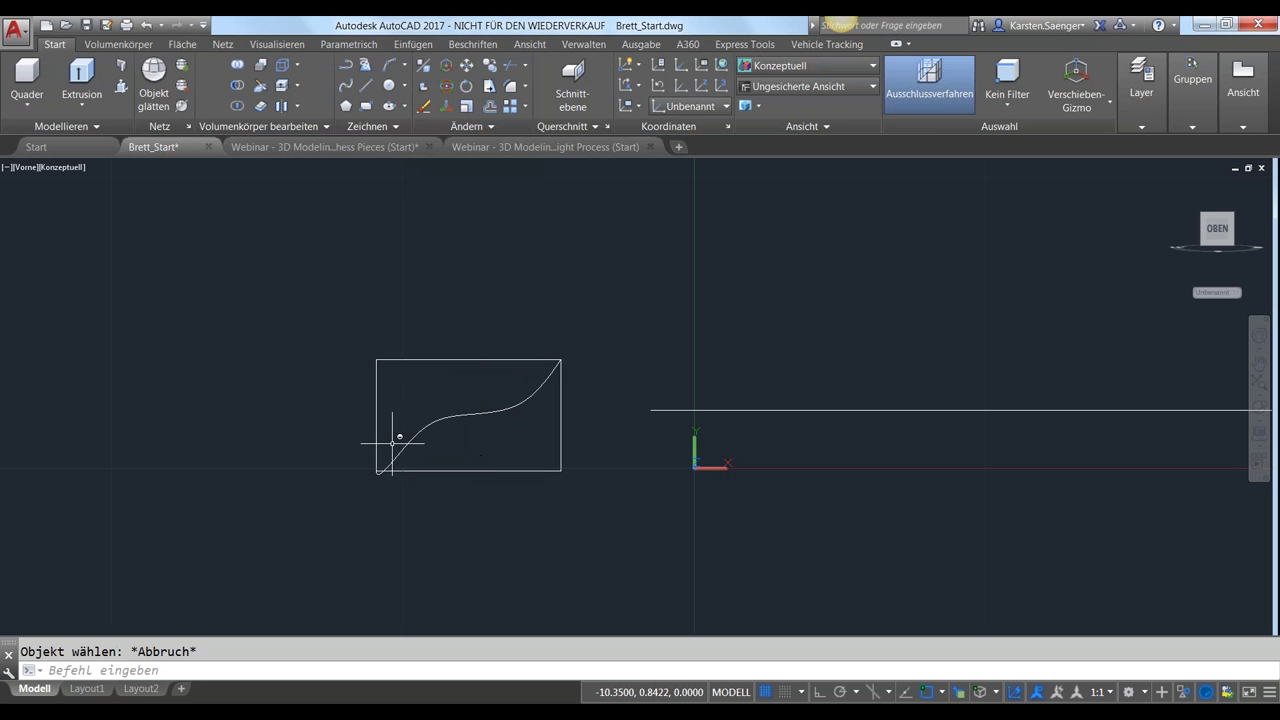
pyautogui.scroll(2, 397, 448)
pyautogui.scroll(3, 381, 461)
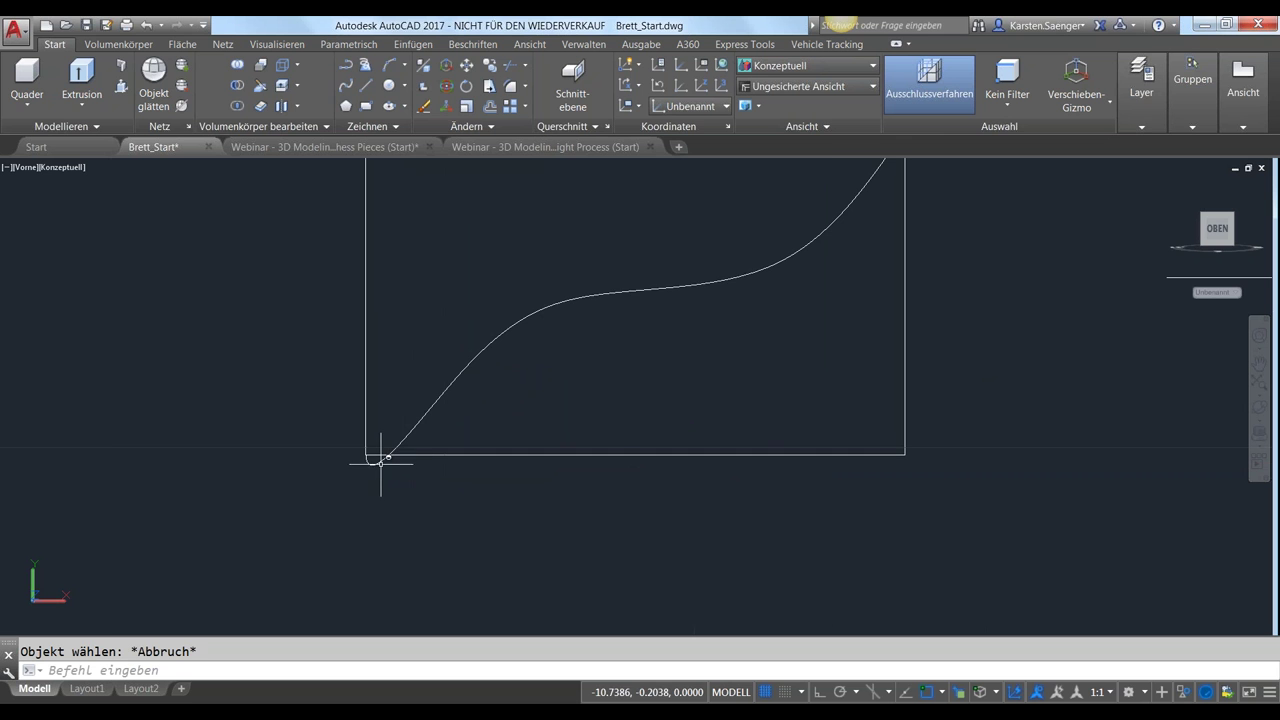
pyautogui.click(379, 461)
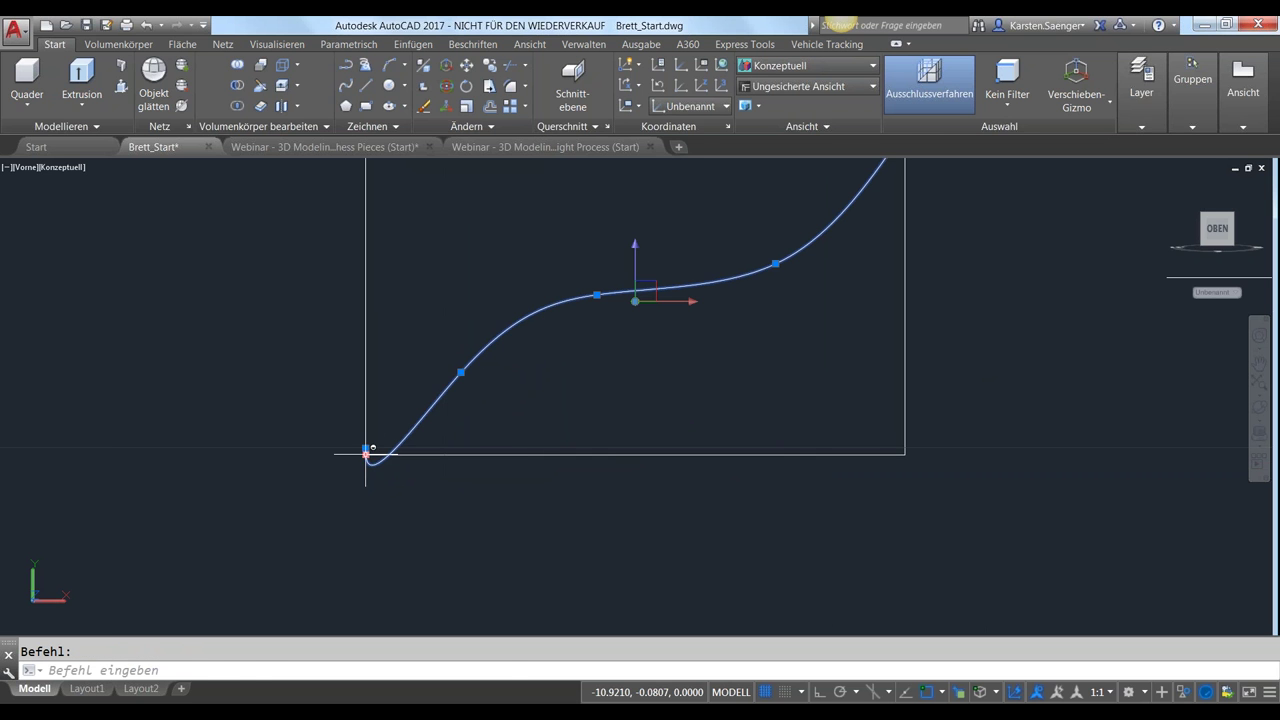
pyautogui.click(366, 449)
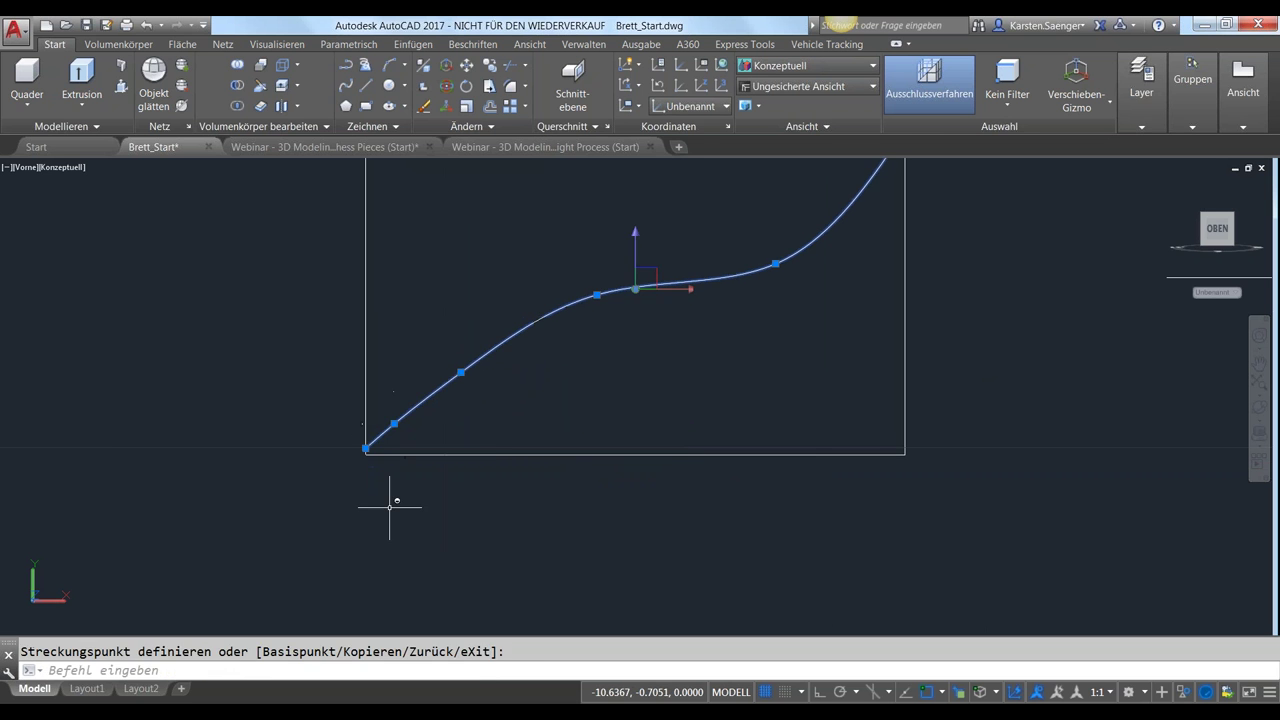
pyautogui.press('Escape')
pyautogui.scroll(-2, 551, 437)
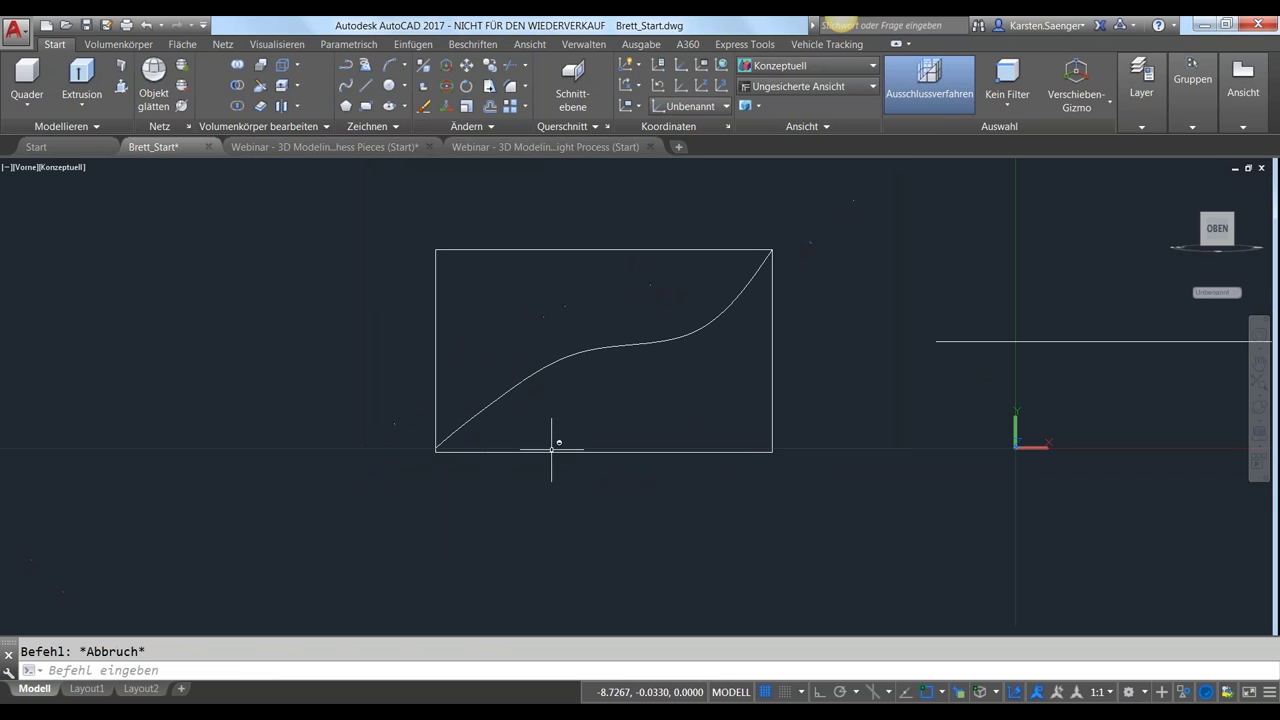
pyautogui.click(443, 443)
pyautogui.scroll(3, 443, 446)
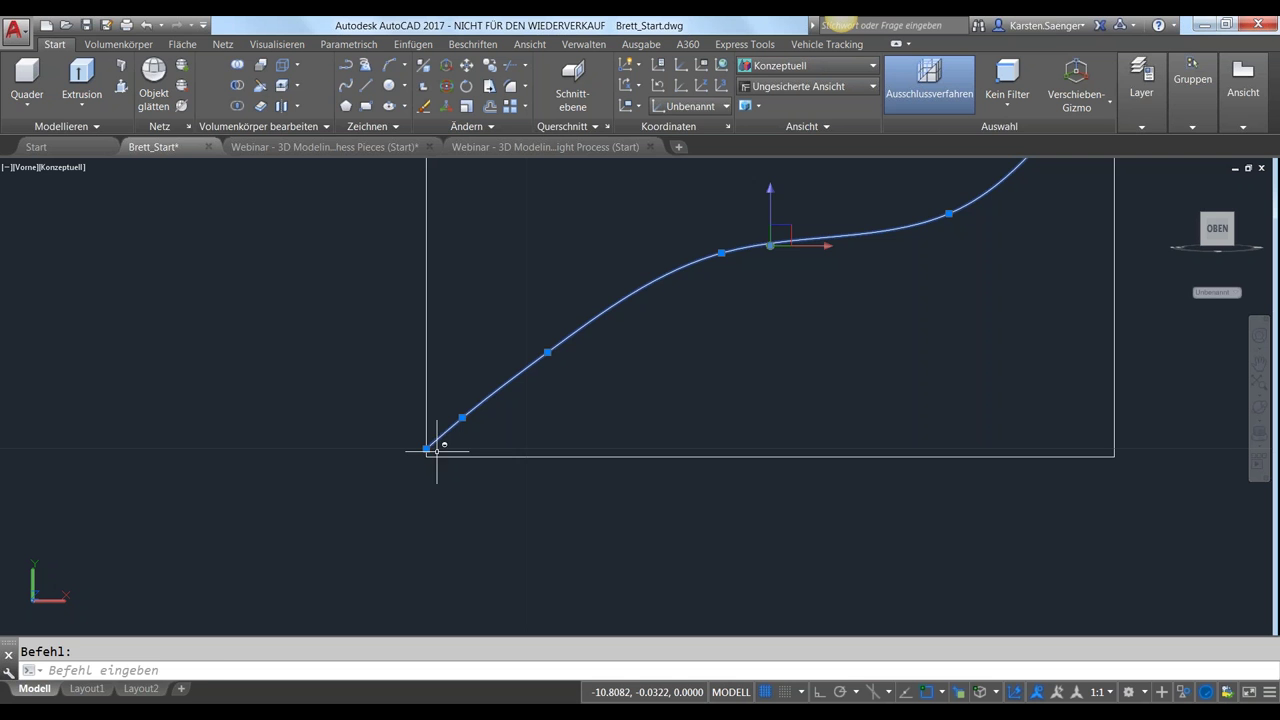
pyautogui.click(427, 449)
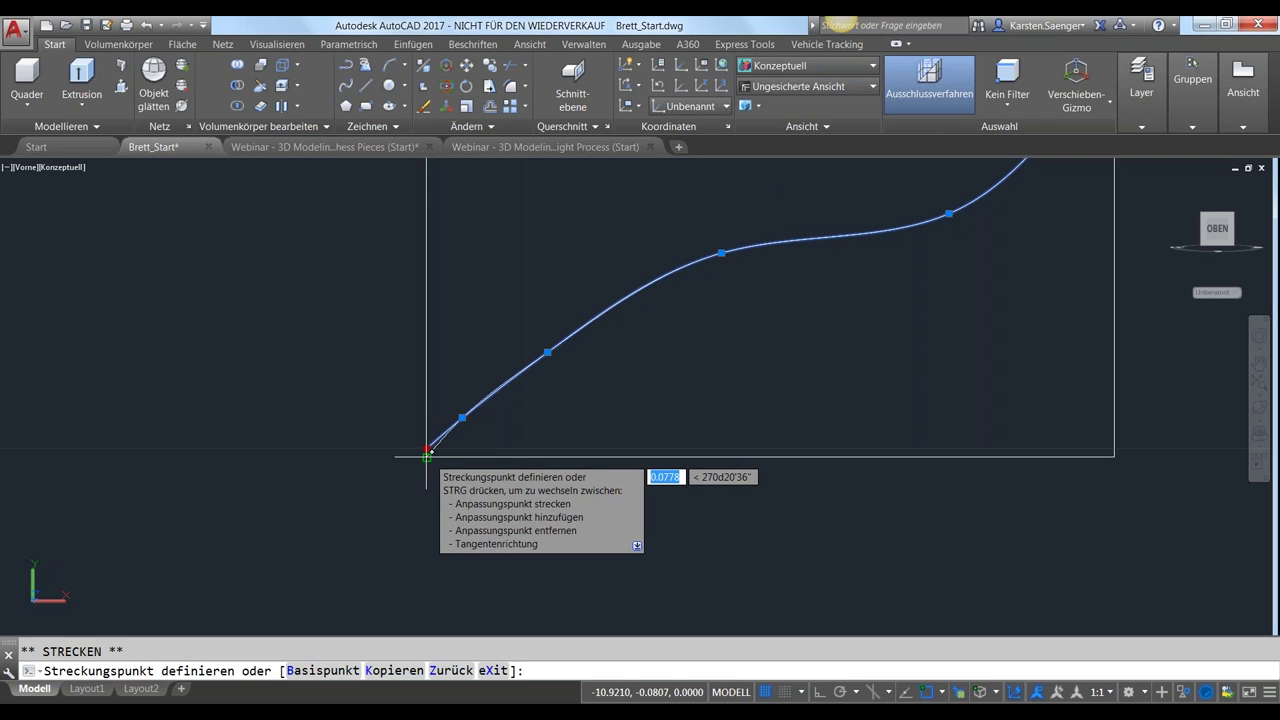
pyautogui.press('Escape')
pyautogui.press('Escape')
pyautogui.scroll(-3, 514, 494)
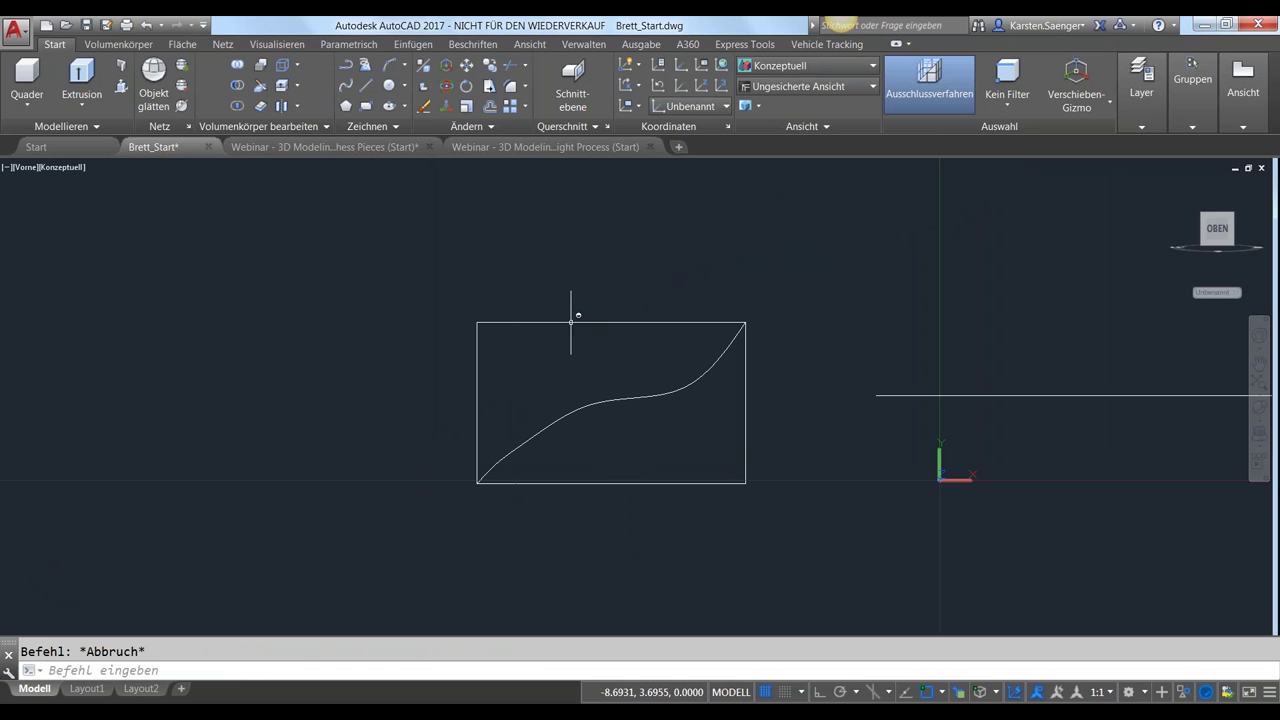
# Attempt to break the rectangle twice, cancelling both attempts
pyautogui.click(571, 321)
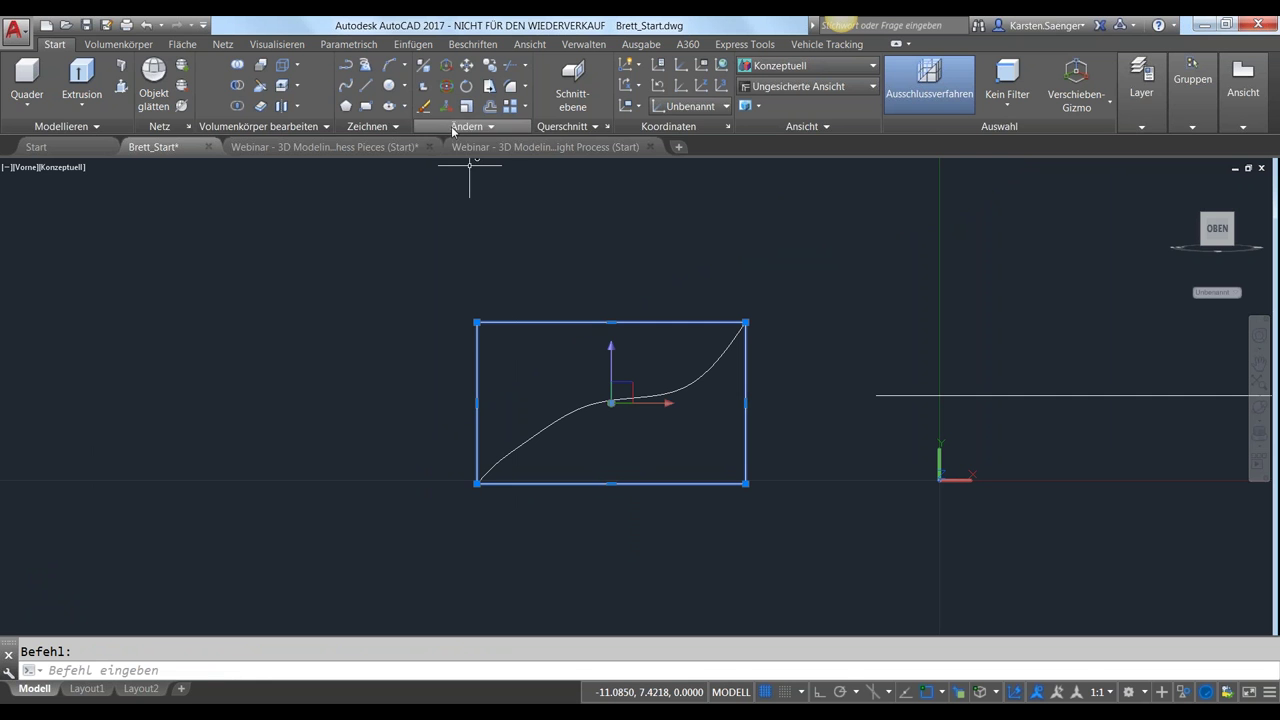
pyautogui.click(453, 131)
pyautogui.click(445, 166)
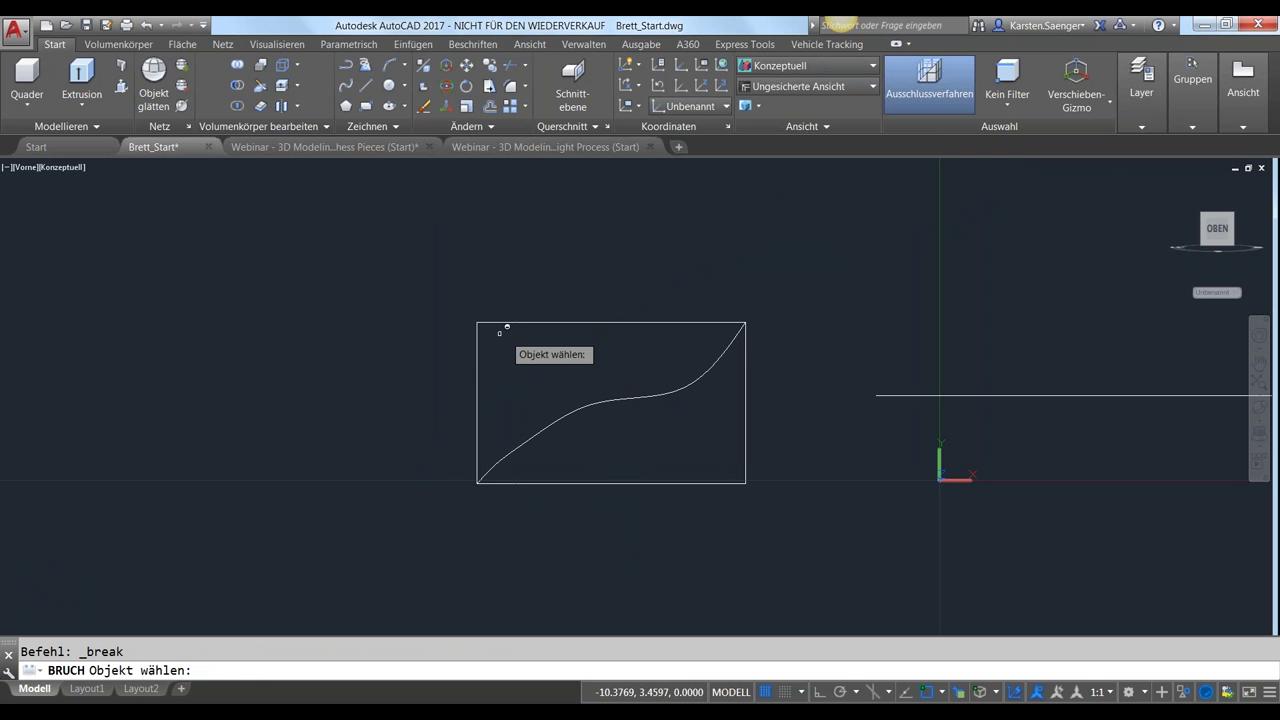
pyautogui.click(683, 322)
pyautogui.press('Escape')
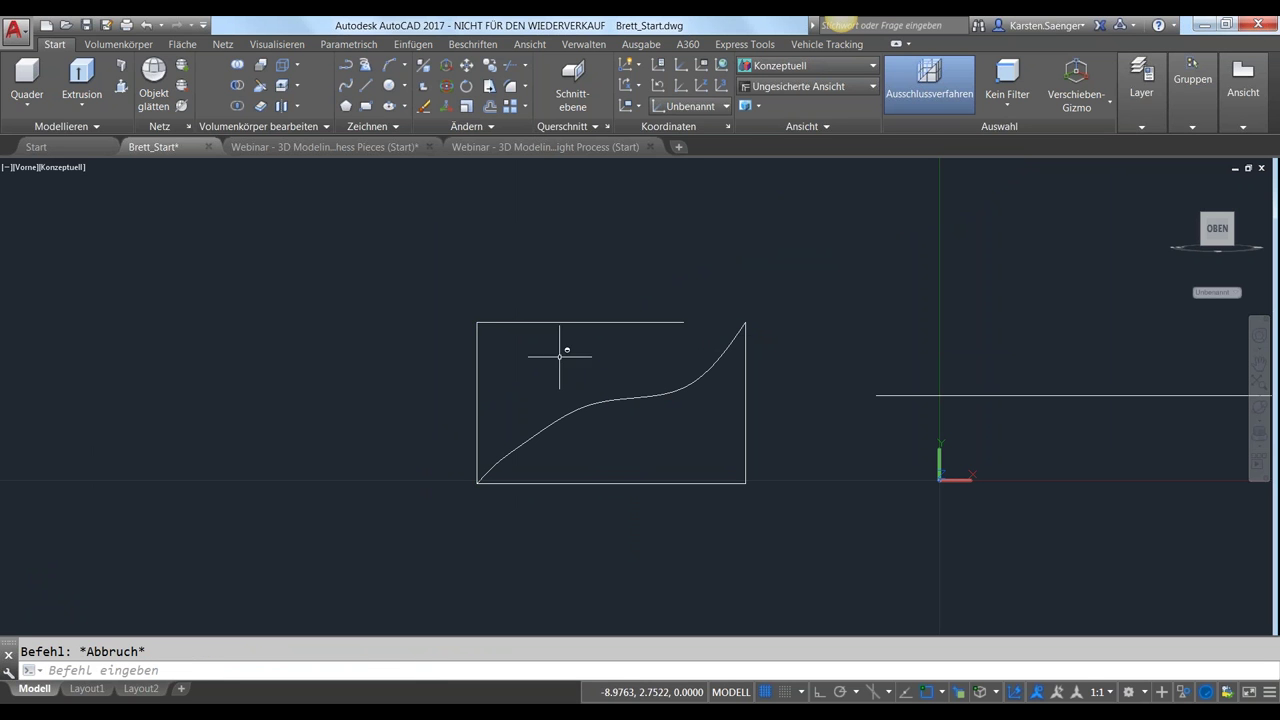
pyautogui.click(479, 362)
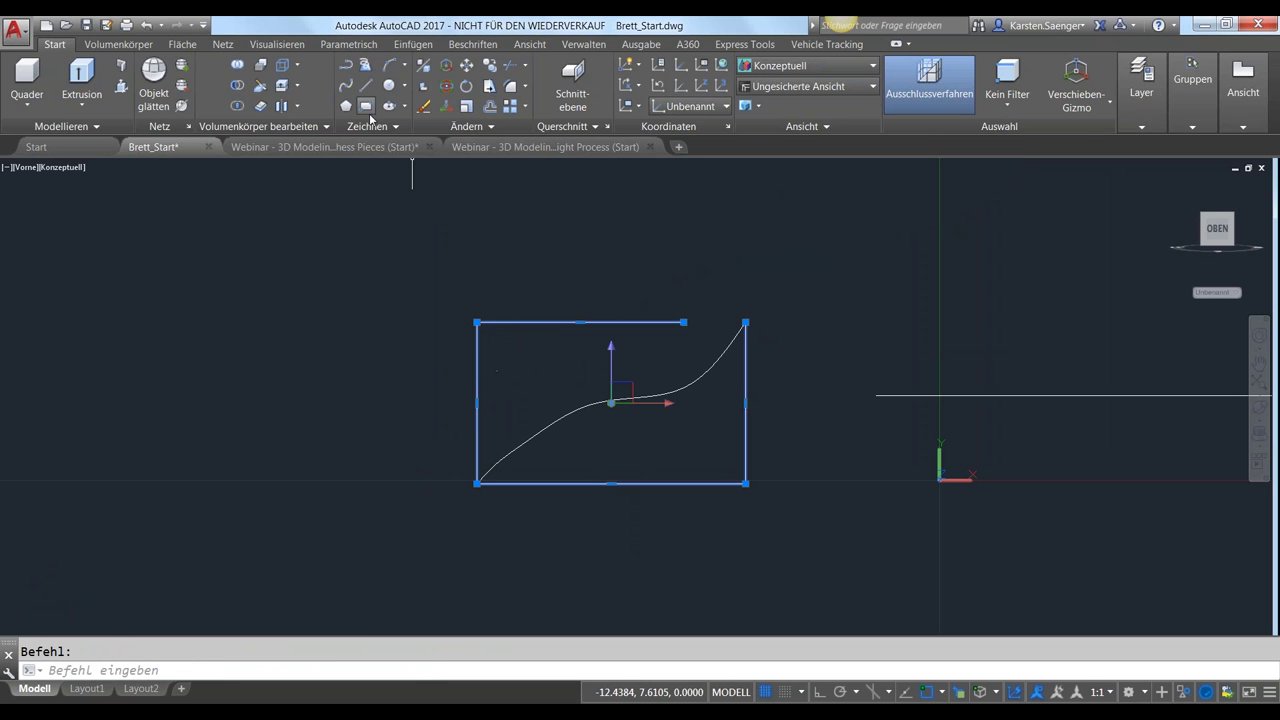
pyautogui.click(470, 126)
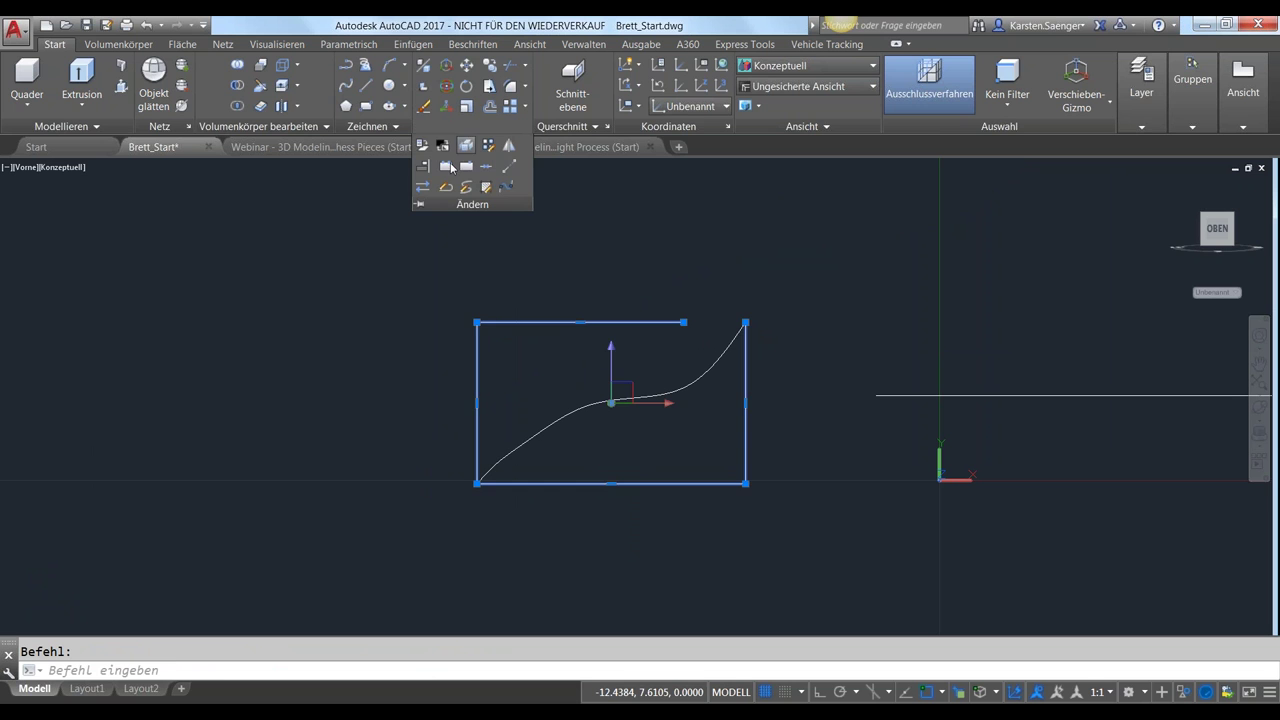
pyautogui.click(466, 165)
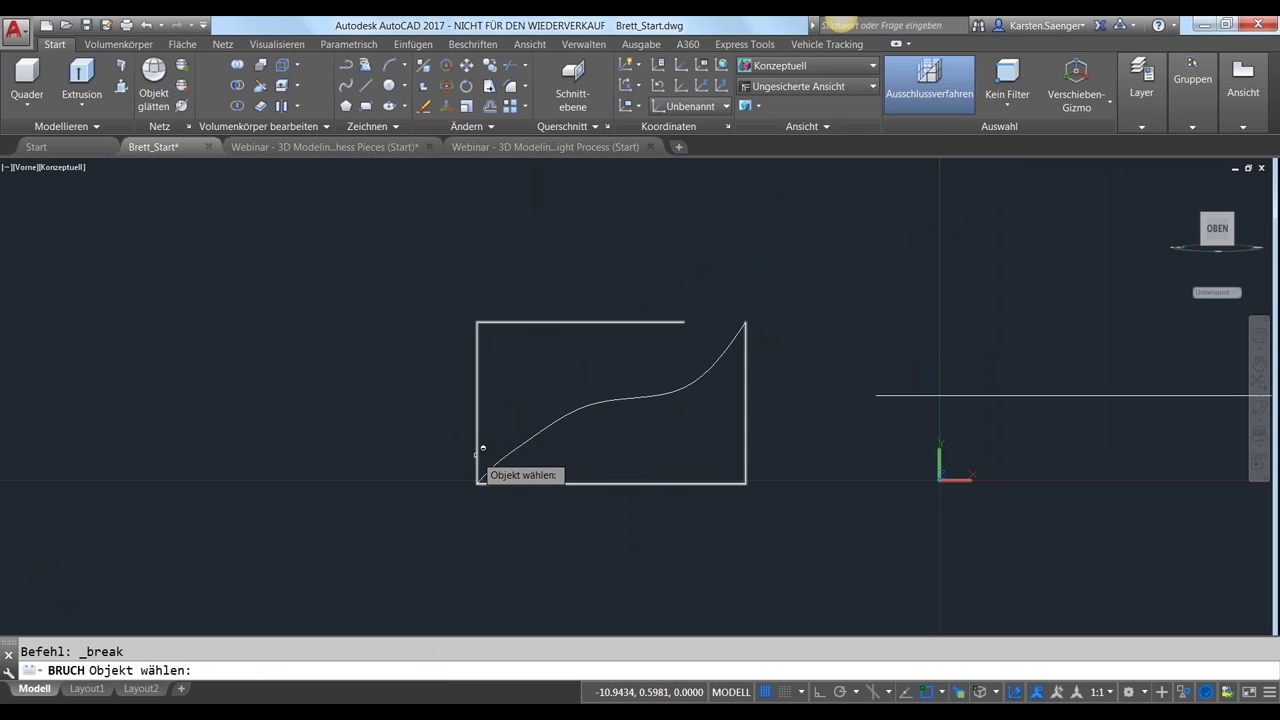
pyautogui.click(479, 450)
pyautogui.press('Escape')
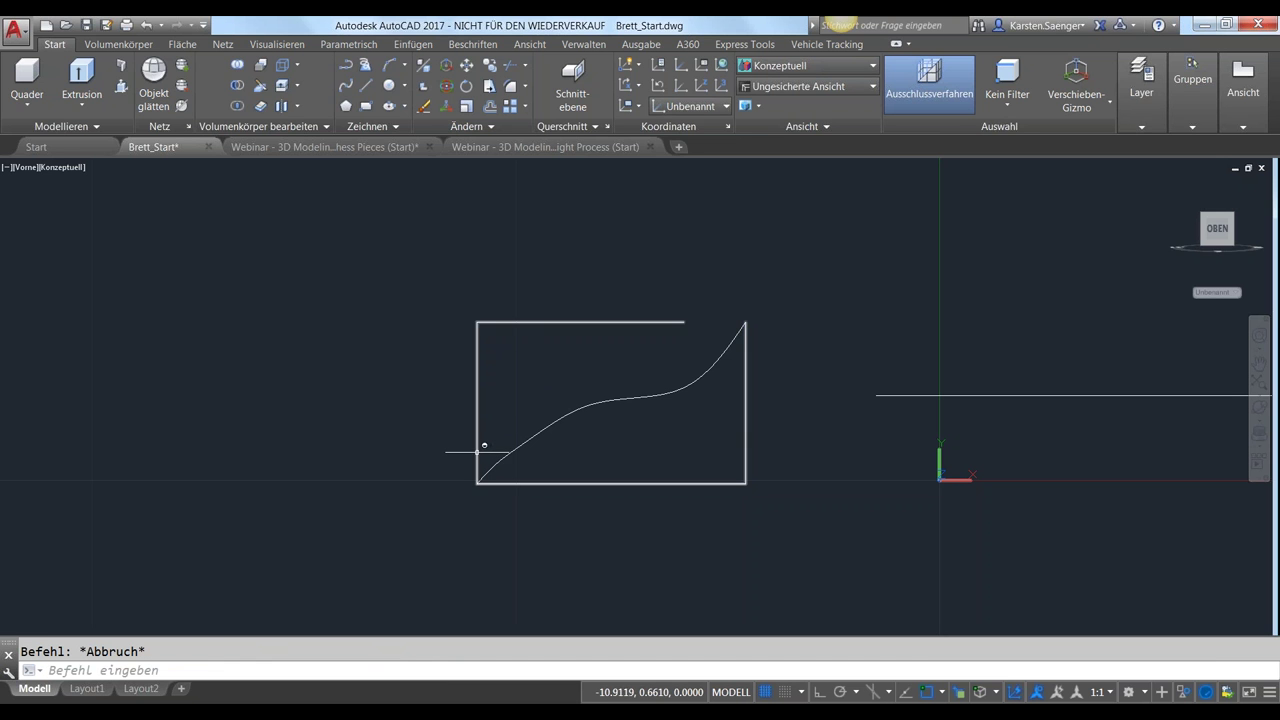
# Break the rectangle's left edge from mid-height down to the lower-left corner
pyautogui.click(470, 126)
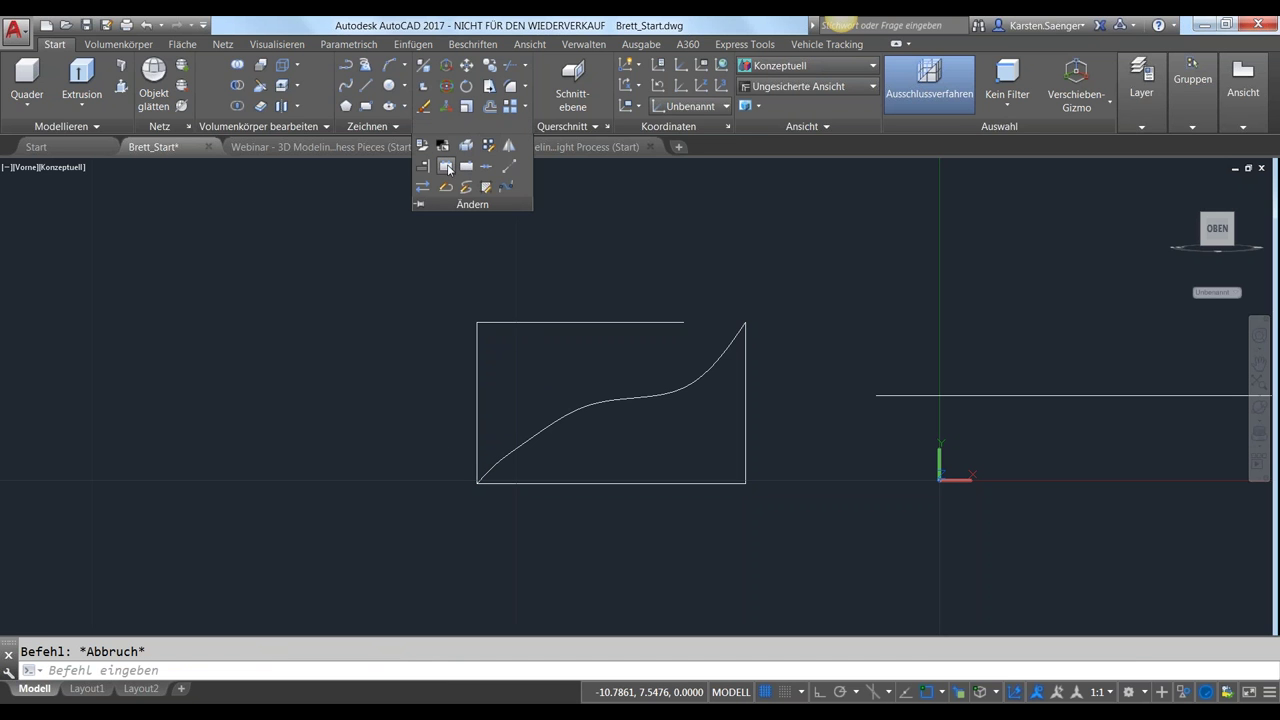
pyautogui.click(446, 166)
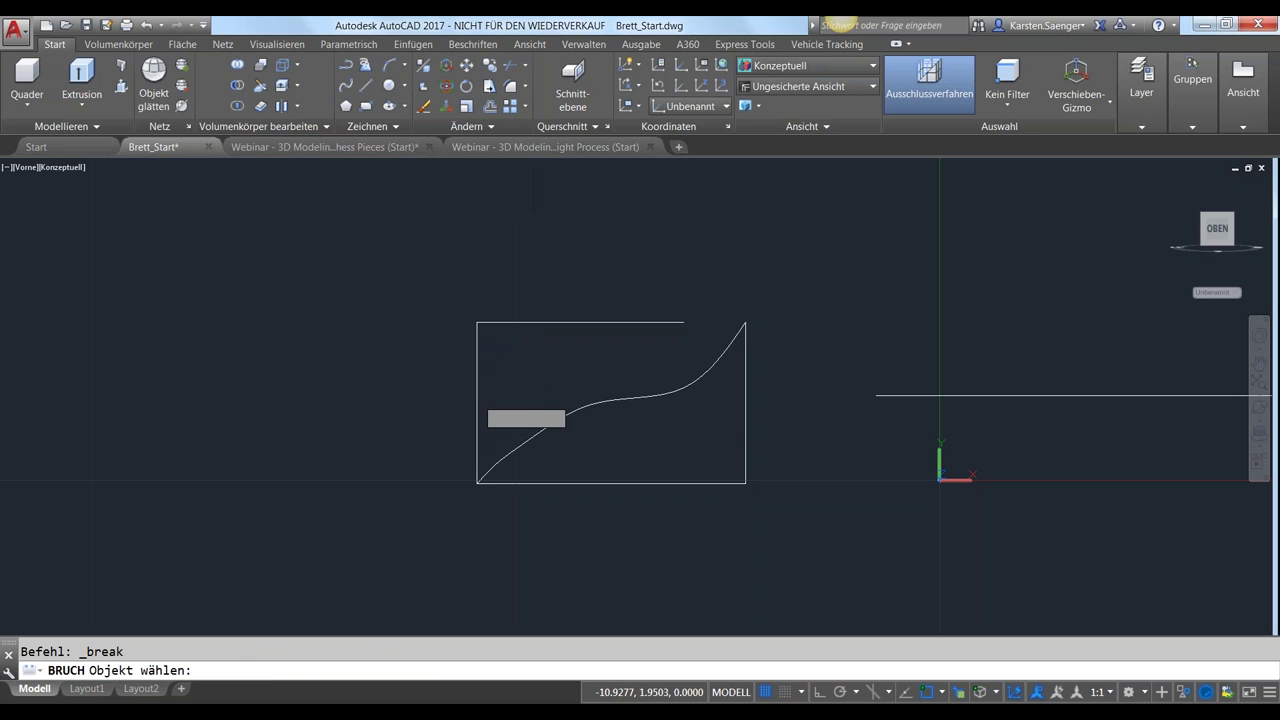
pyautogui.click(477, 393)
pyautogui.click(477, 482)
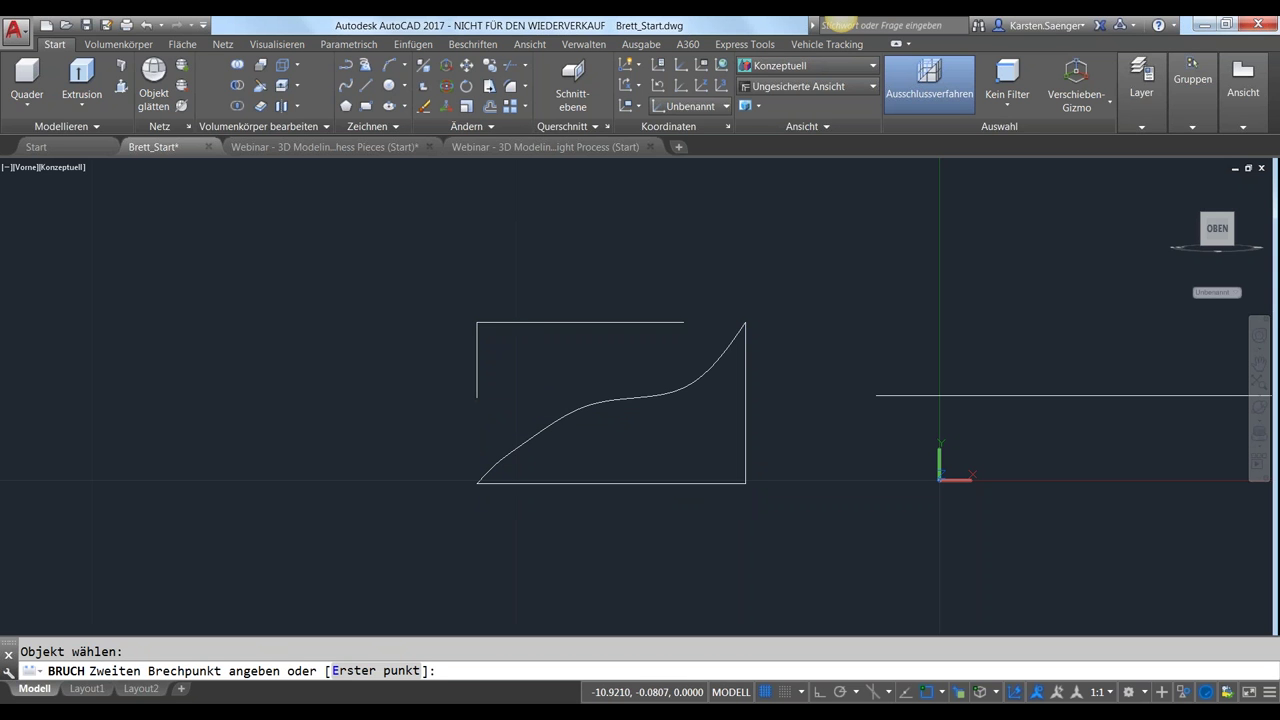
pyautogui.press('Escape')
# Erase the leftover top-left piece of the rectangle
pyautogui.click(522, 350)
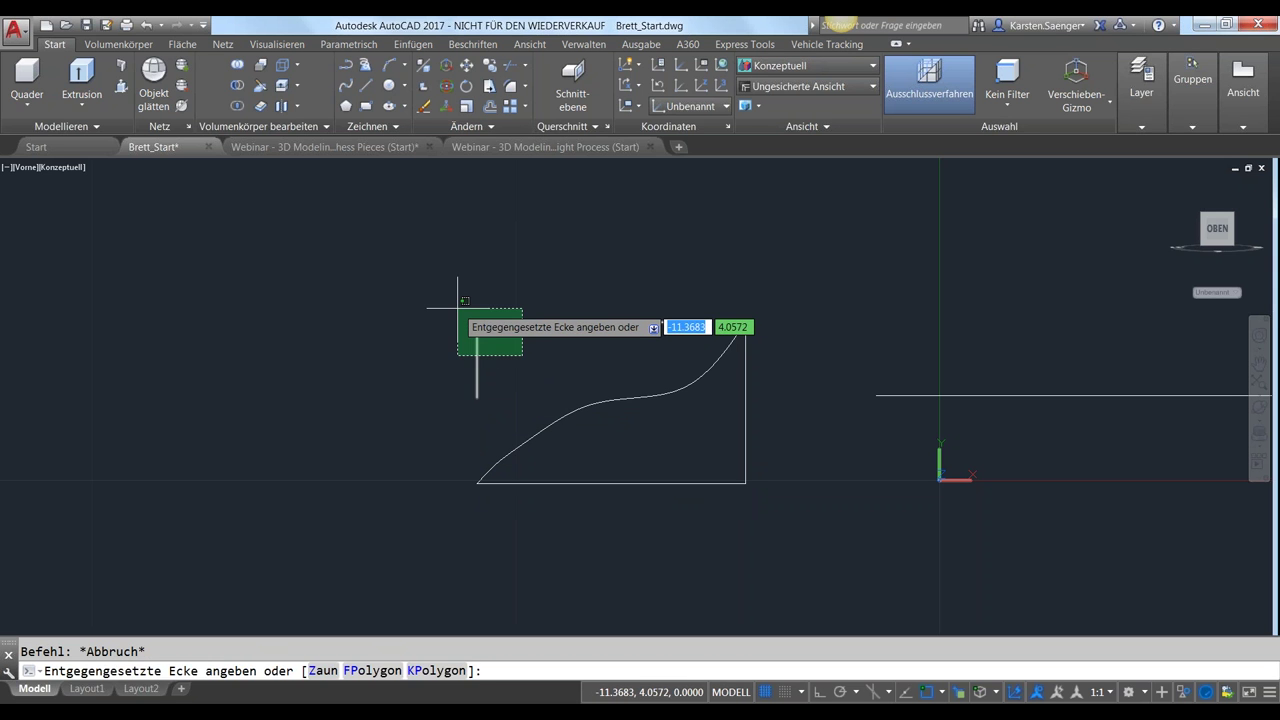
pyautogui.click(457, 307)
pyautogui.press('Delete')
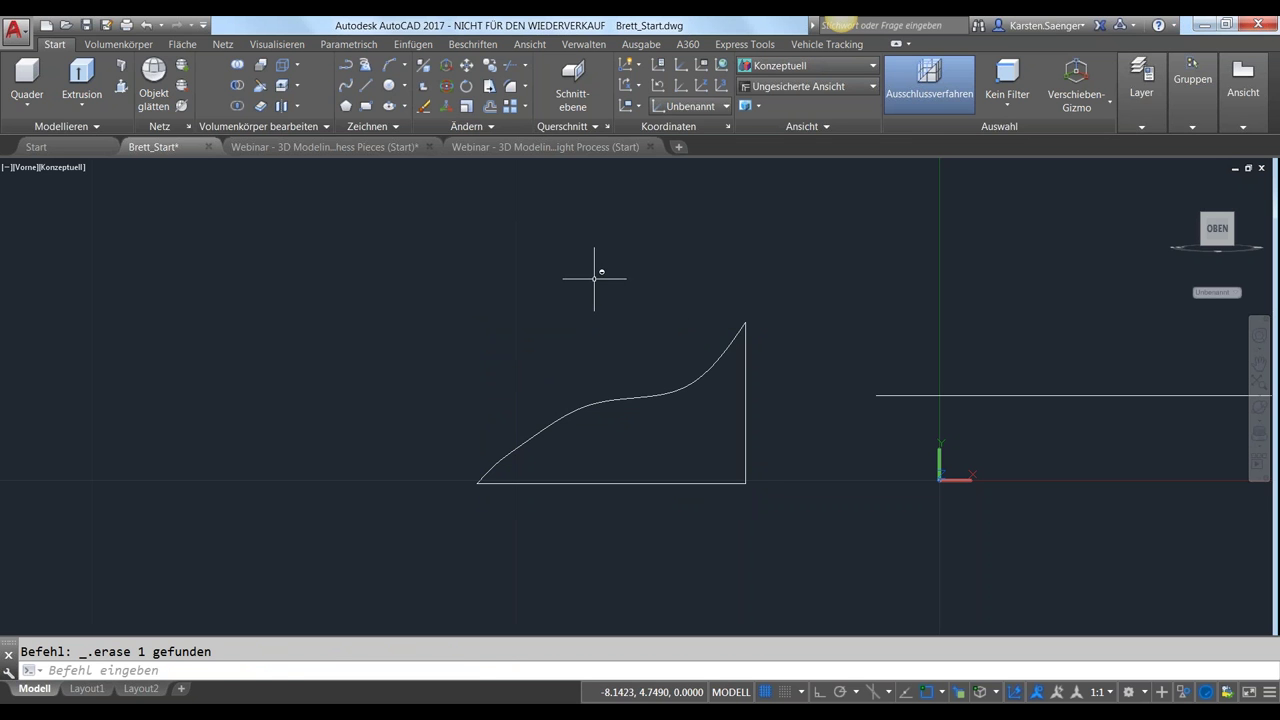
# Join the curve and remaining edges into a single spline
pyautogui.click(763, 563)
pyautogui.click(600, 345)
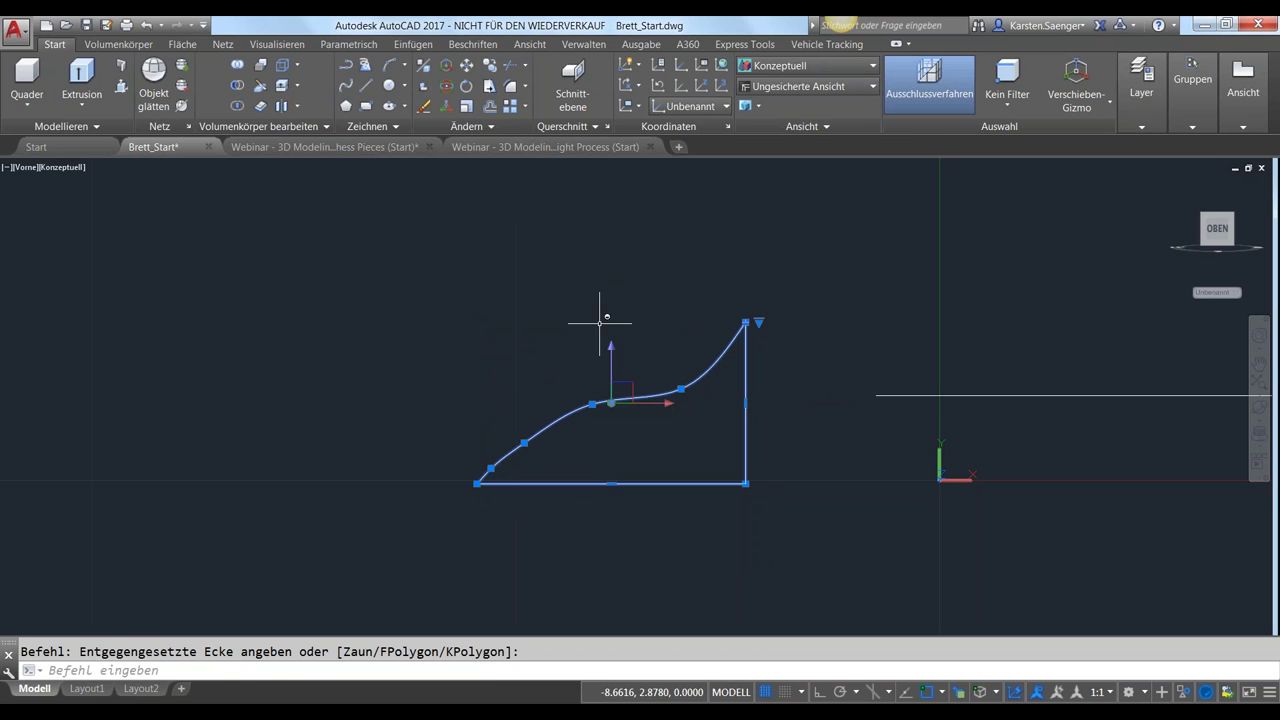
pyautogui.click(458, 127)
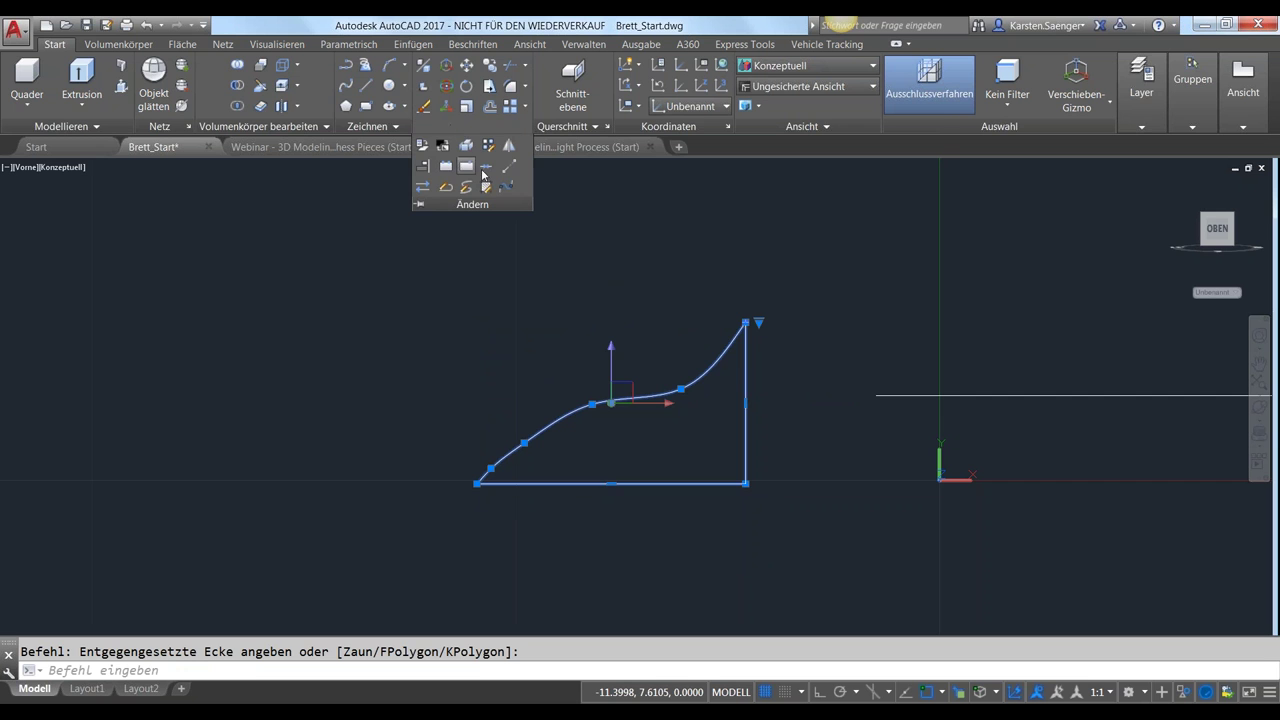
pyautogui.click(486, 166)
pyautogui.press('Escape')
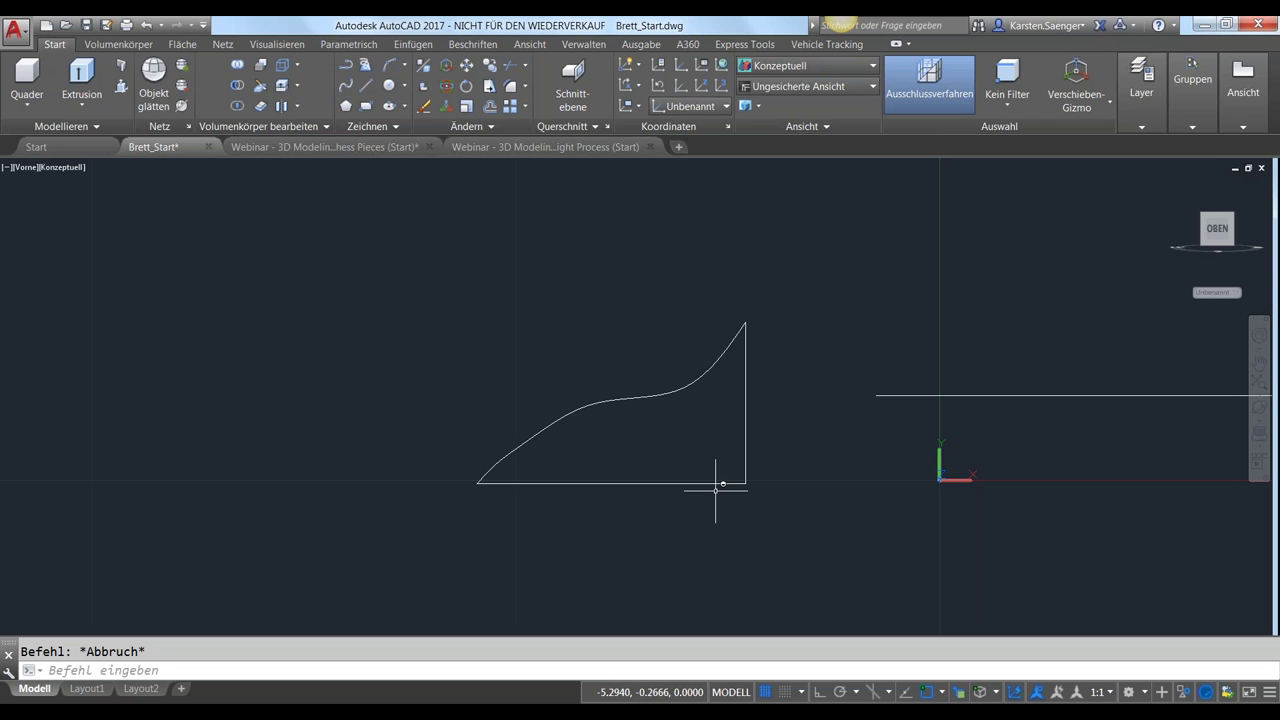
# Orbit into a 3D view and set the UCS back to World (WKS)
pyautogui.moveTo(585, 365)
pyautogui.keyDown('shift'); pyautogui.mouseDown(button='middle')
pyautogui.moveTo(661, 434)
pyautogui.moveTo(683, 423)
pyautogui.mouseUp(button='middle'); pyautogui.keyUp('shift')
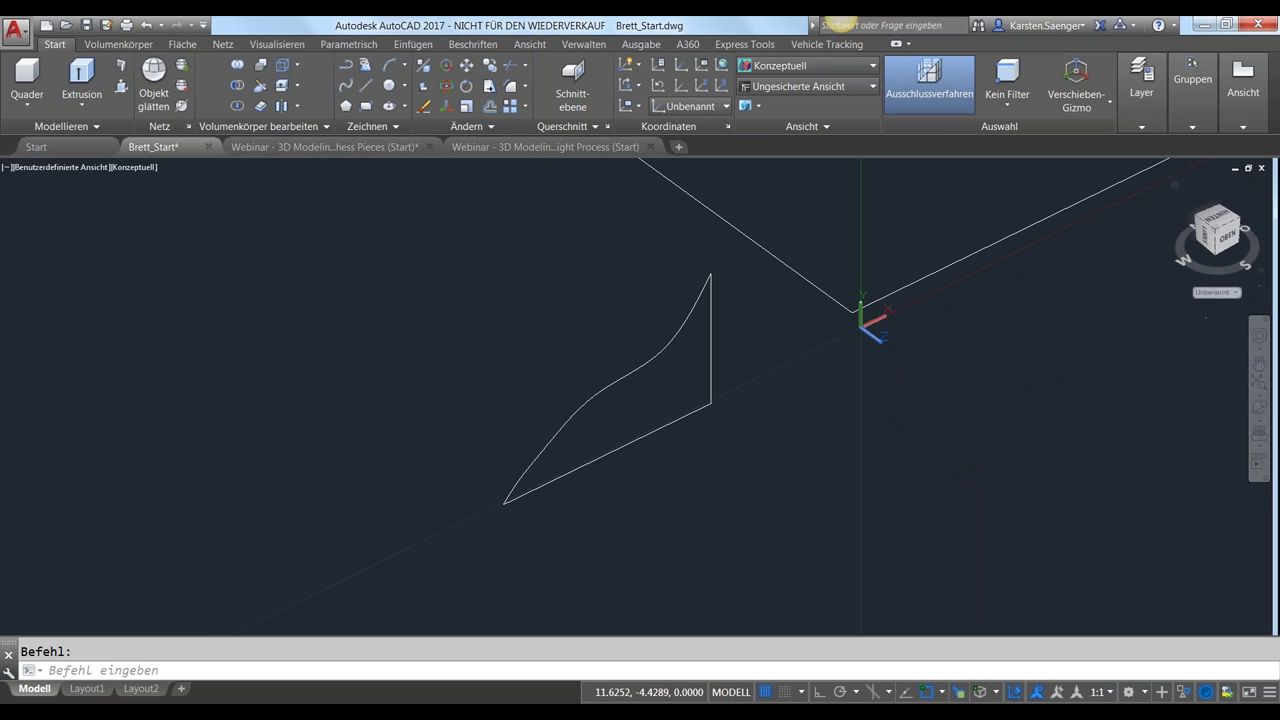
pyautogui.click(1237, 300)
pyautogui.click(1203, 304)
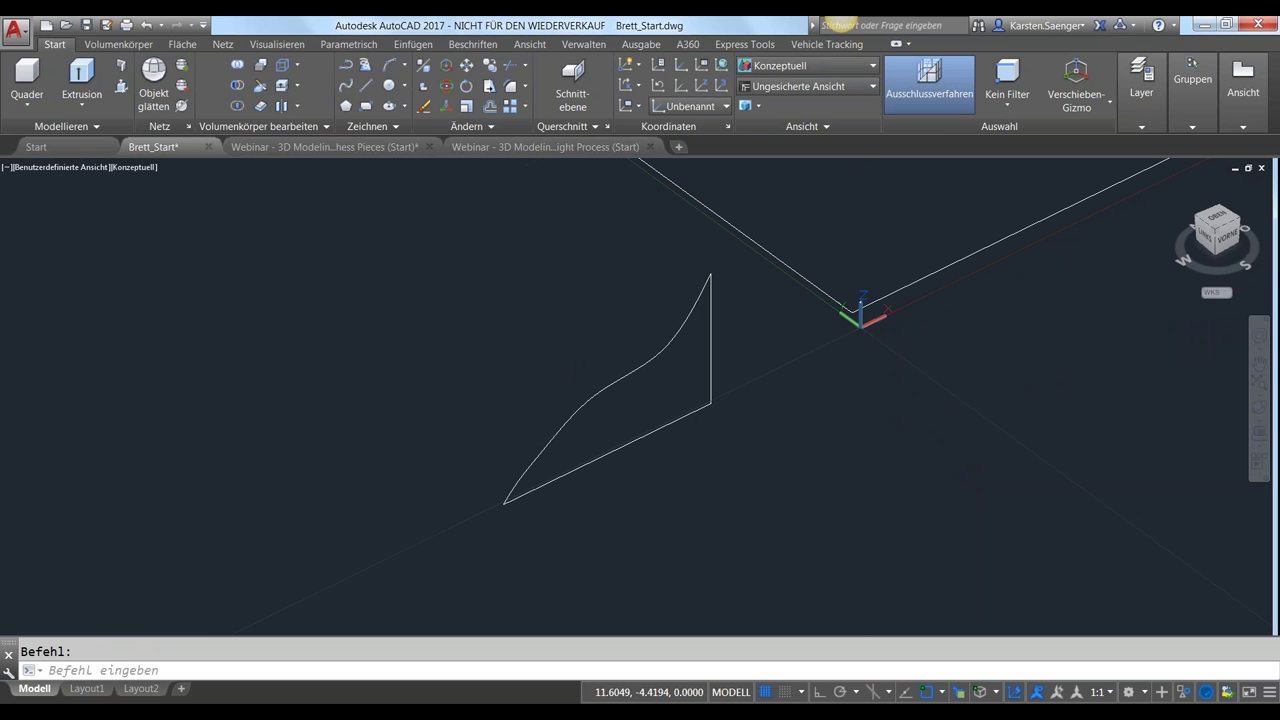
pyautogui.keyDown('shift'); pyautogui.moveTo(794, 400); pyautogui.dragTo(649, 525, button='middle'); pyautogui.keyUp('shift')
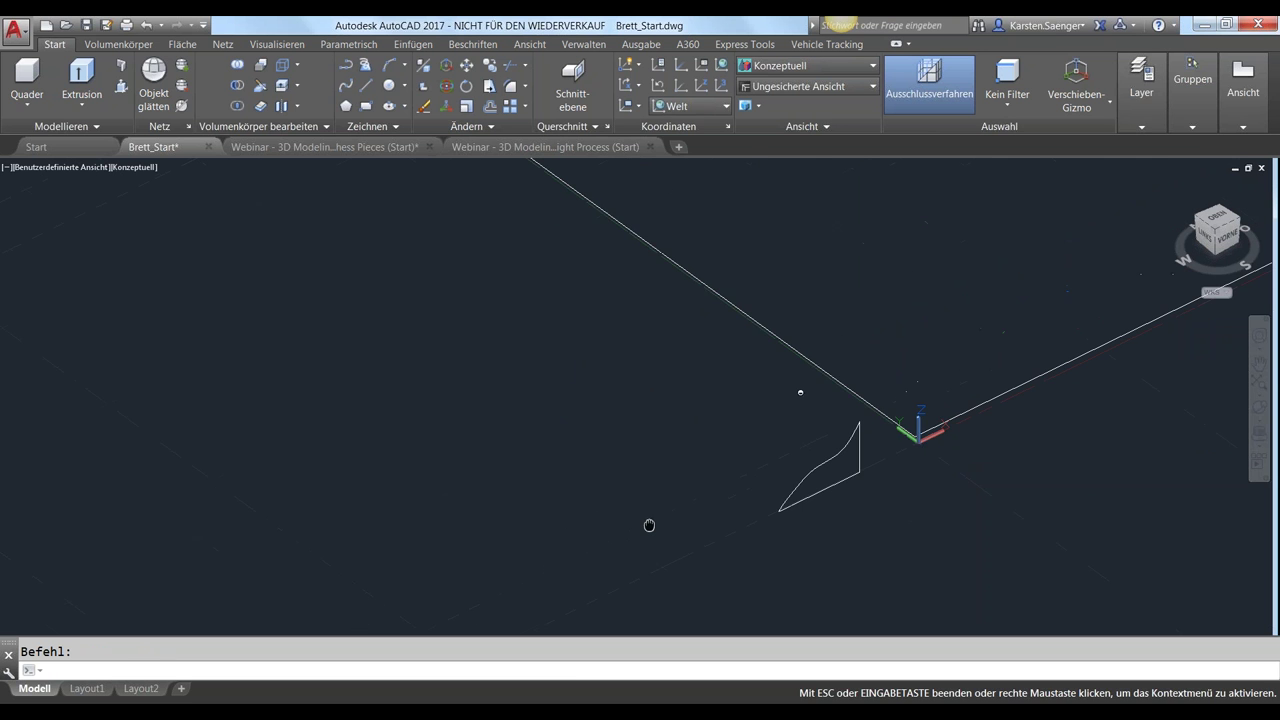
pyautogui.scroll(-2, 694, 474)
pyautogui.scroll(-1, 700, 471)
pyautogui.scroll(-2, 703, 471)
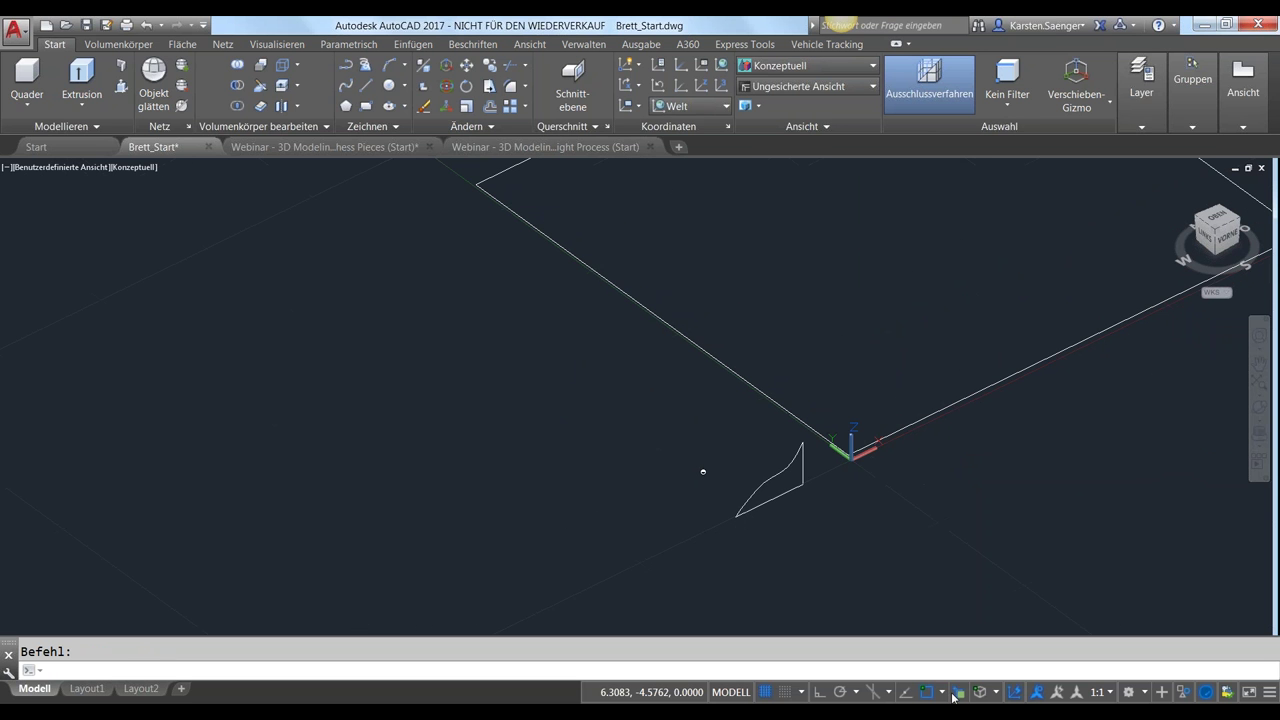
# Sweep the curved profile along the square outline to create the board frame solid
pyautogui.click(88, 108)
pyautogui.click(97, 233)
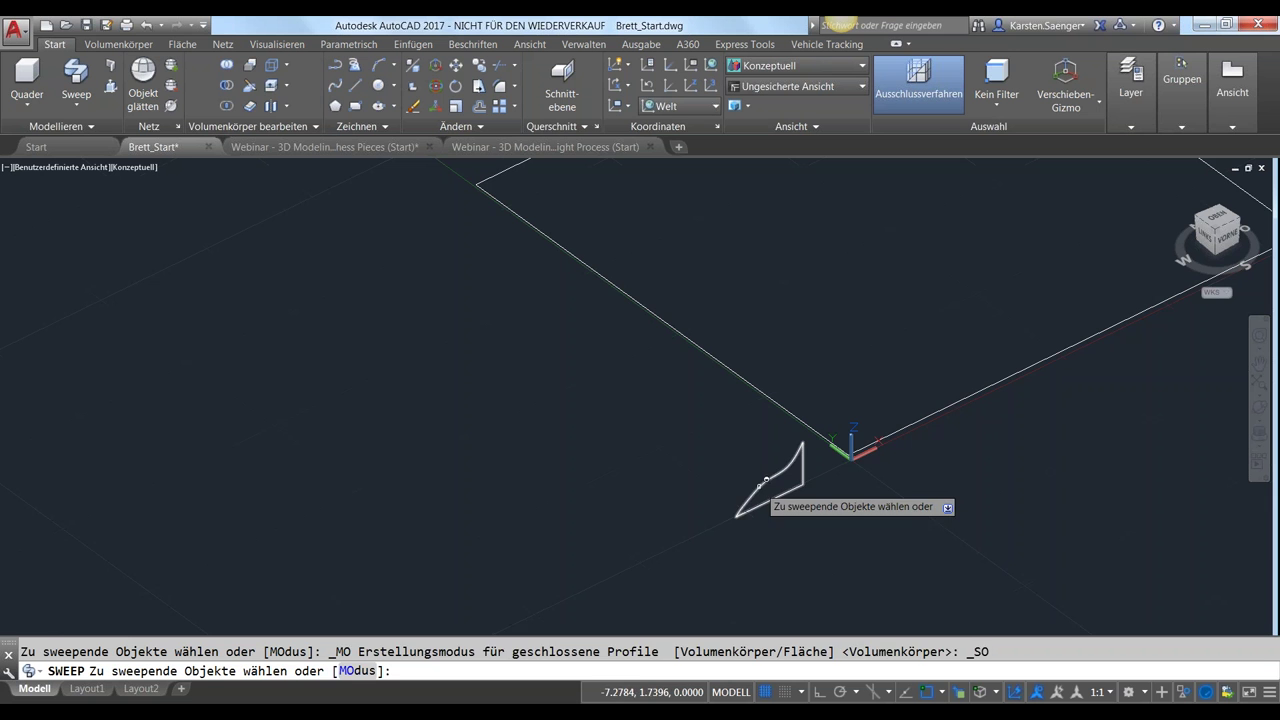
pyautogui.click(765, 486)
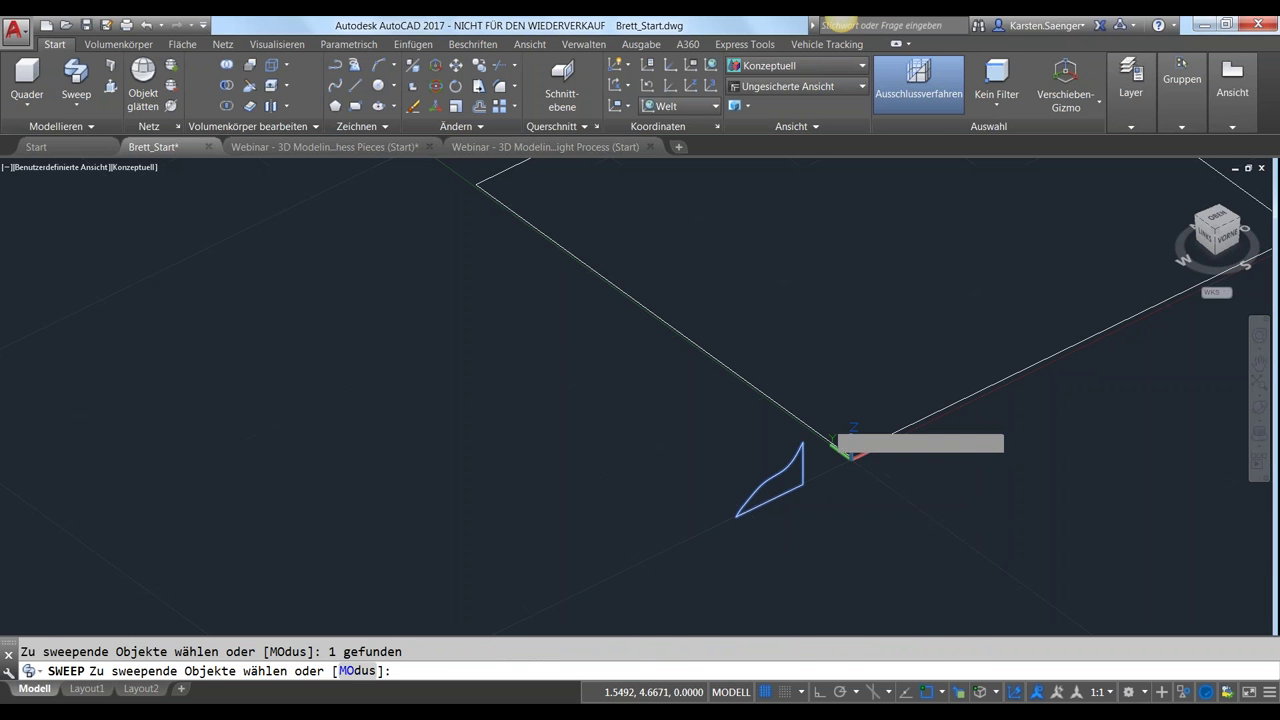
pyautogui.press('Return')
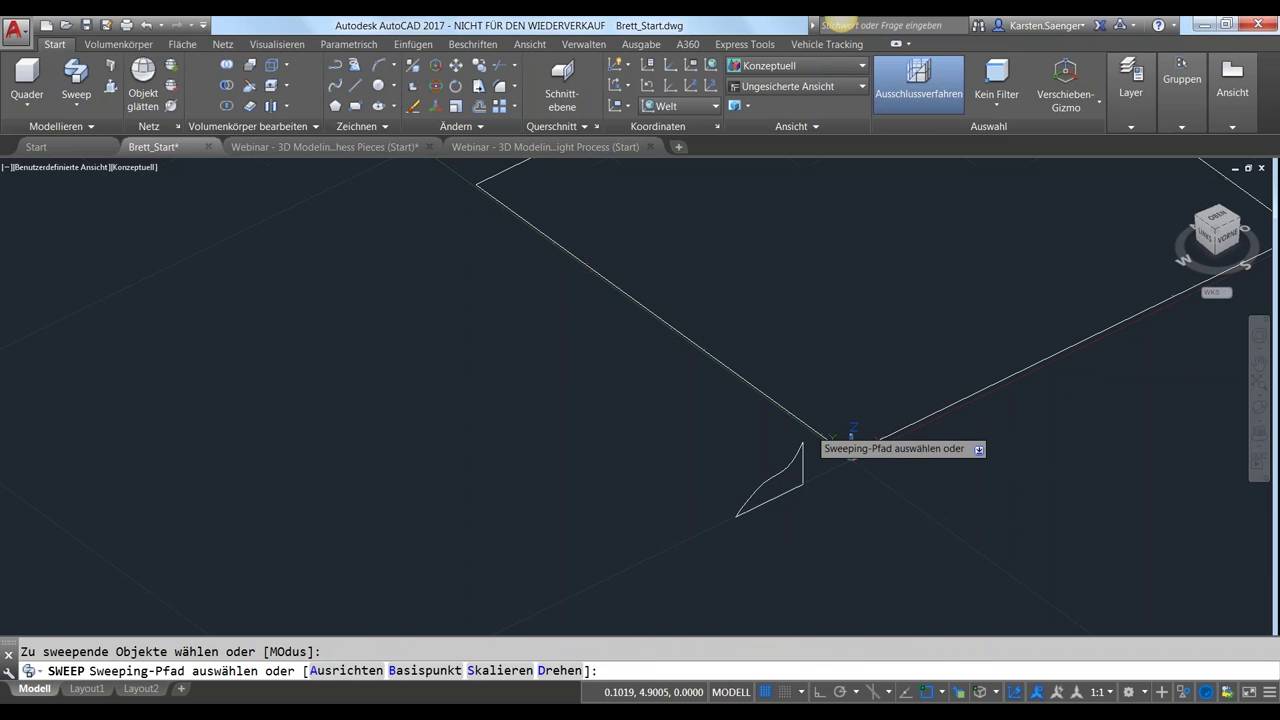
pyautogui.click(851, 445)
# Repeat the Sweep command and orbit around the new frame solid
pyautogui.press('Return')
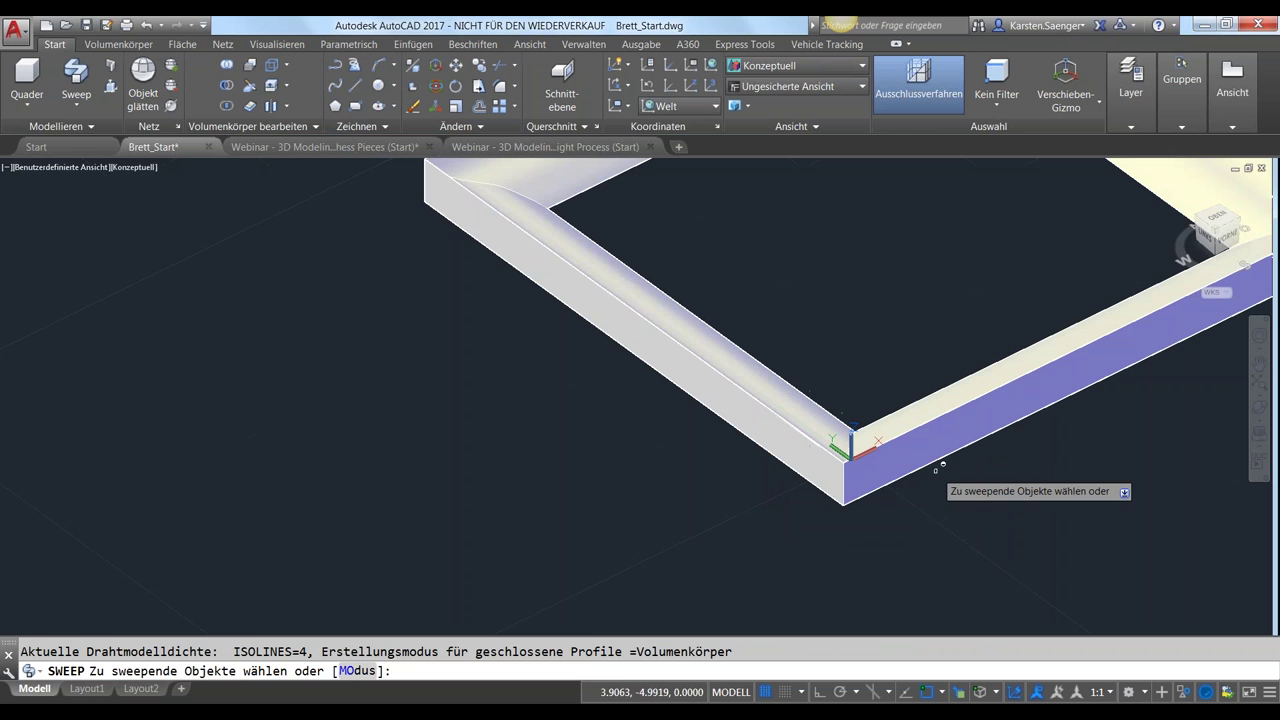
pyautogui.scroll(1, 934, 457)
pyautogui.scroll(-2, 934, 457)
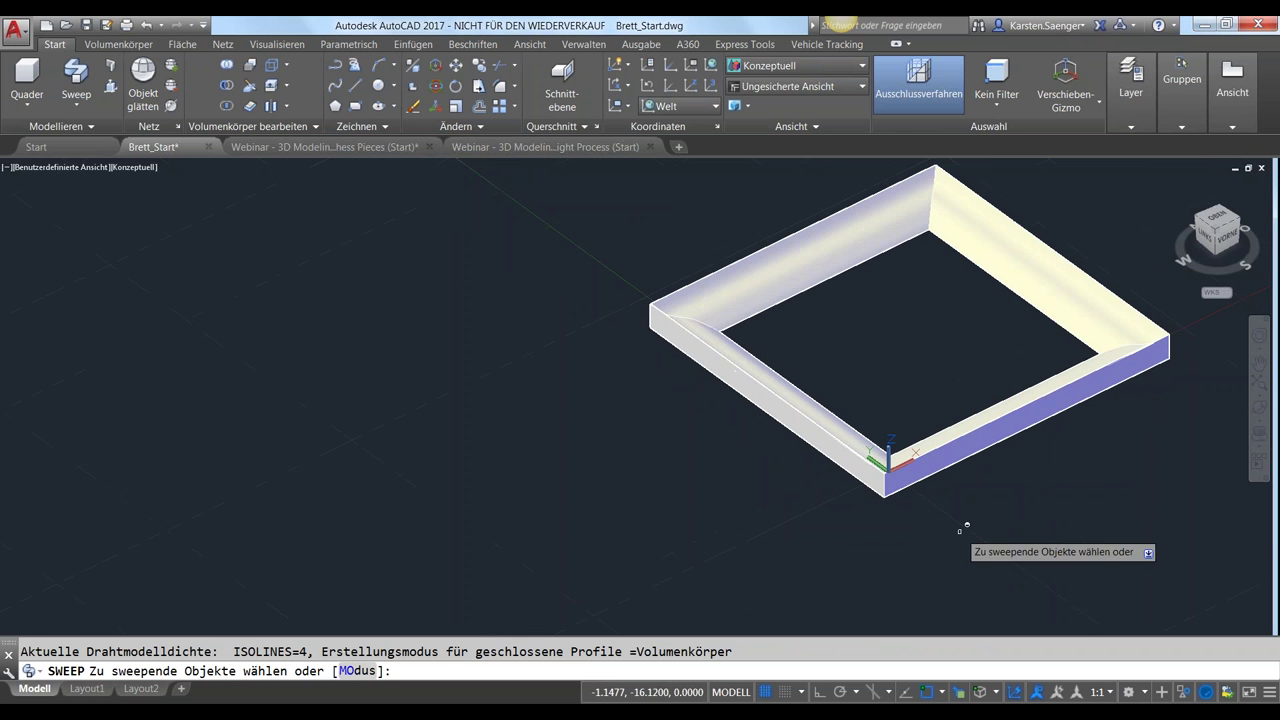
pyautogui.moveTo(943, 531)
pyautogui.keyDown('shift'); pyautogui.mouseDown(button='middle')
pyautogui.moveTo(959, 532)
pyautogui.moveTo(791, 505)
pyautogui.moveTo(766, 540)
pyautogui.moveTo(789, 594)
pyautogui.moveTo(729, 551)
pyautogui.moveTo(886, 577)
pyautogui.moveTo(887, 405)
pyautogui.mouseUp(button='middle'); pyautogui.keyUp('shift')
pyautogui.scroll(2, 886, 406)
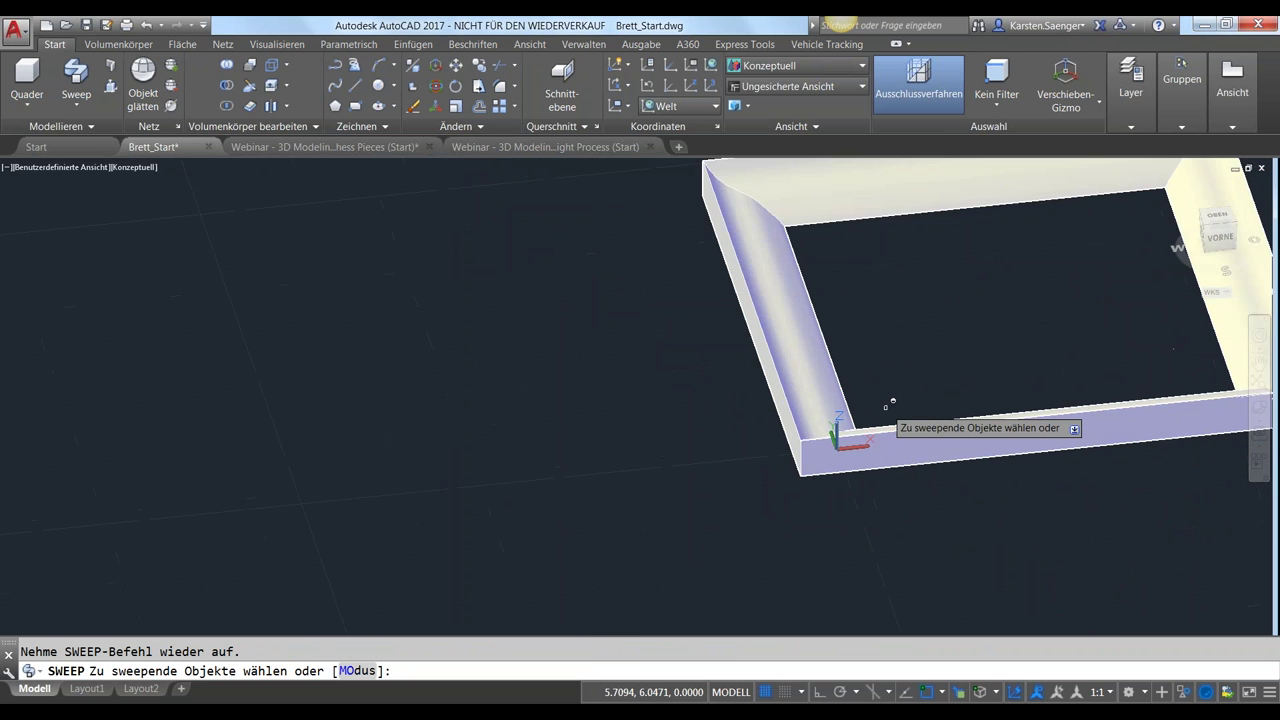
pyautogui.scroll(3, 894, 406)
pyautogui.scroll(-4, 894, 406)
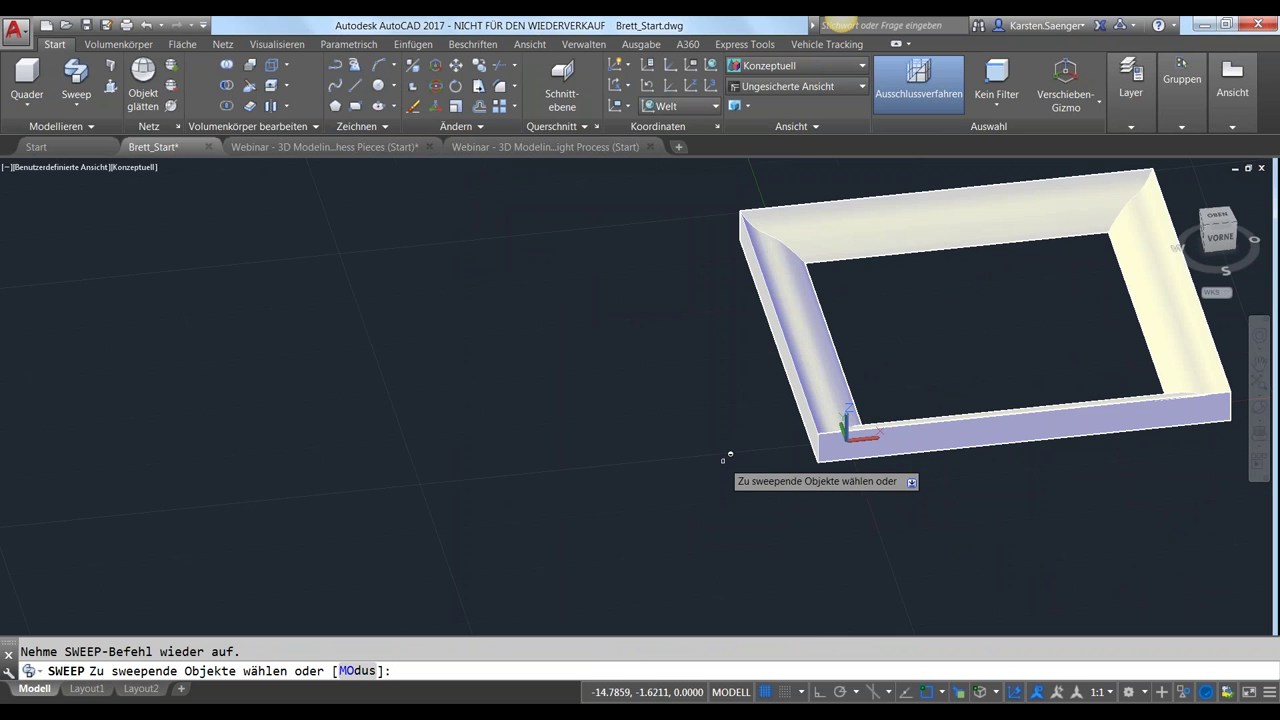
pyautogui.moveTo(861, 423)
pyautogui.keyDown('shift'); pyautogui.mouseDown(button='middle')
pyautogui.moveTo(892, 413)
pyautogui.moveTo(768, 463)
pyautogui.mouseUp(button='middle'); pyautogui.keyUp('shift')
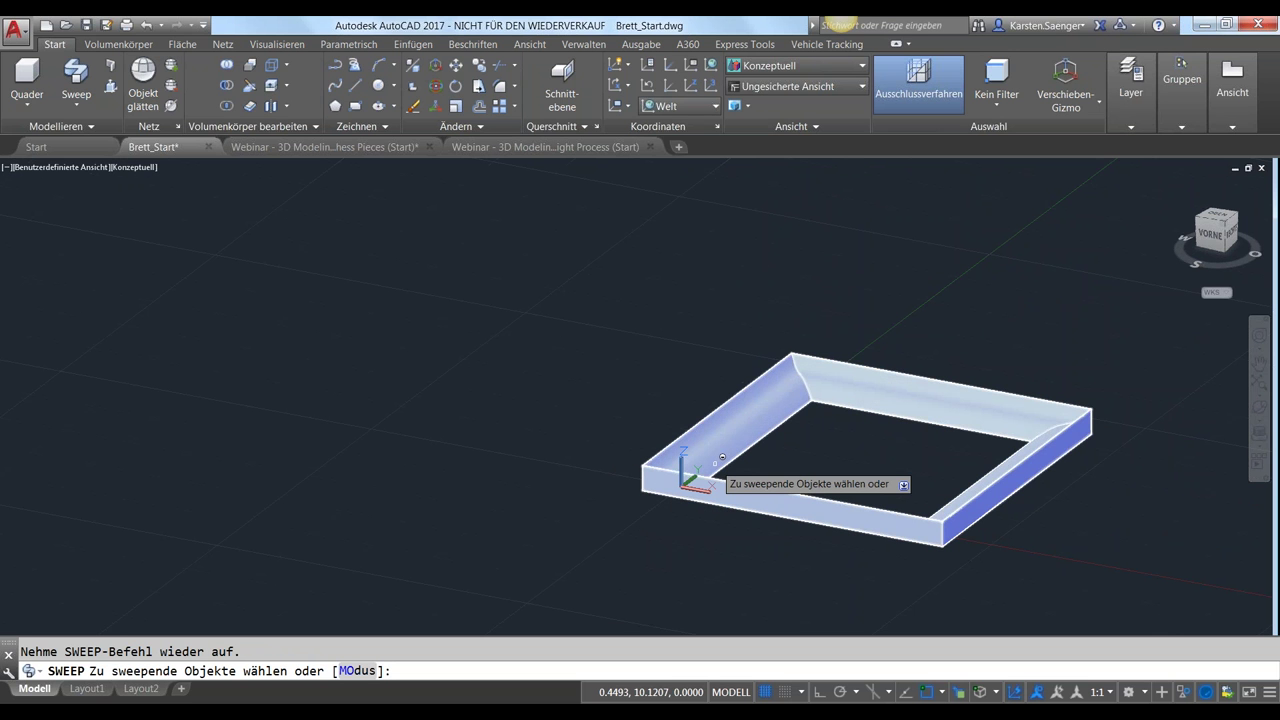
# Cancel the repeated sweep, confirm in Properties that the frame is a swept solid, then close the palette
pyautogui.press('Escape')
pyautogui.click(765, 428)
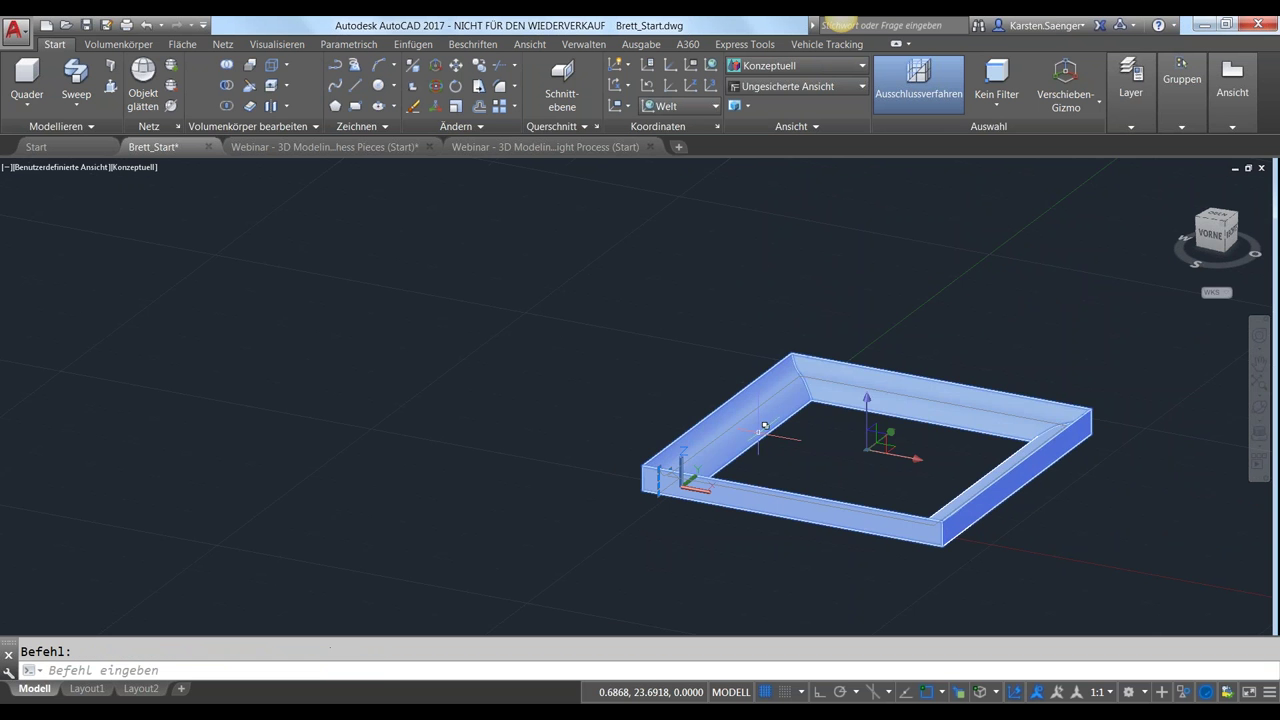
pyautogui.press('Escape')
pyautogui.scroll(5, 765, 425)
pyautogui.hotkey('ctrl', '1')
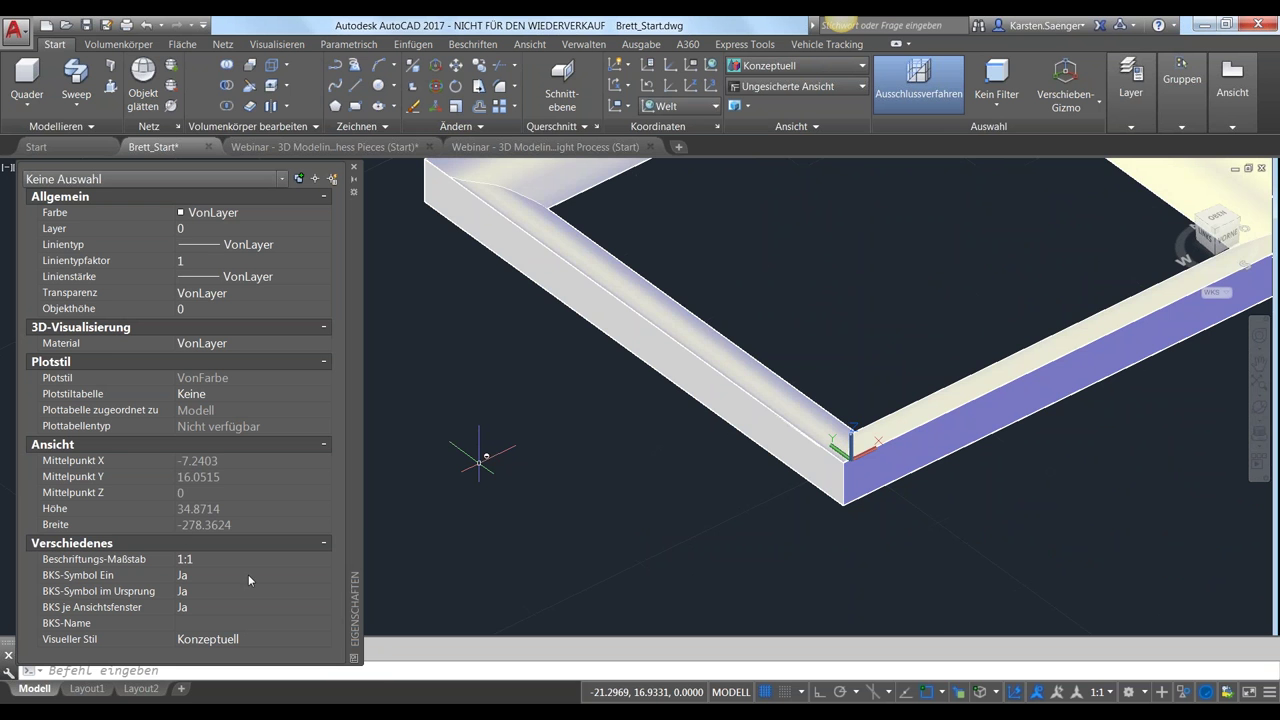
pyautogui.scroll(-3, 505, 457)
pyautogui.click(581, 364)
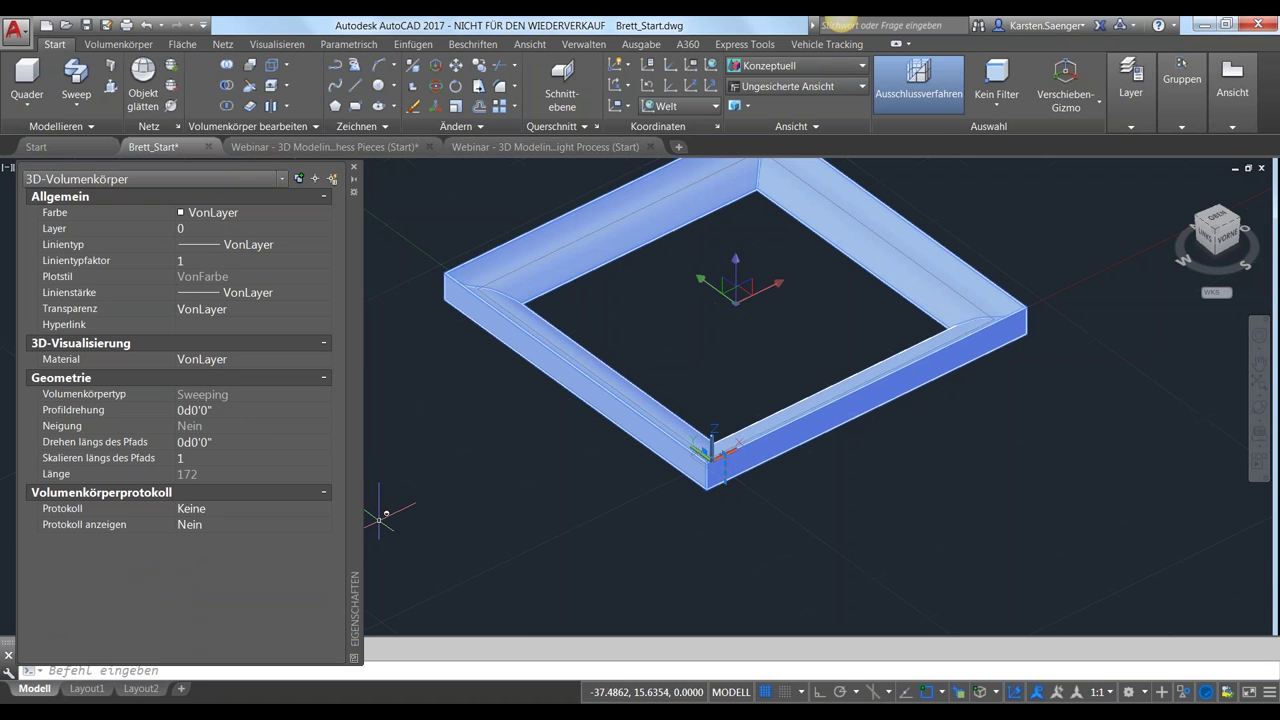
pyautogui.press('Escape')
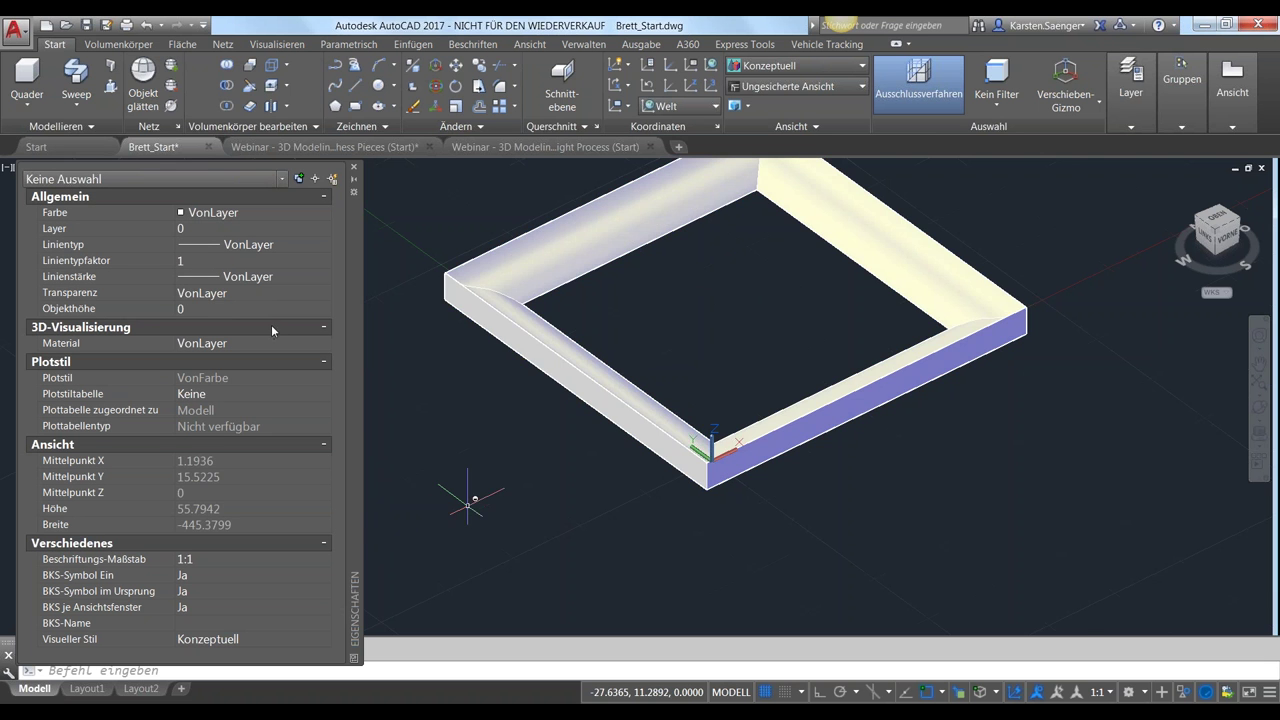
pyautogui.scroll(-2, 497, 383)
pyautogui.scroll(-2, 500, 380)
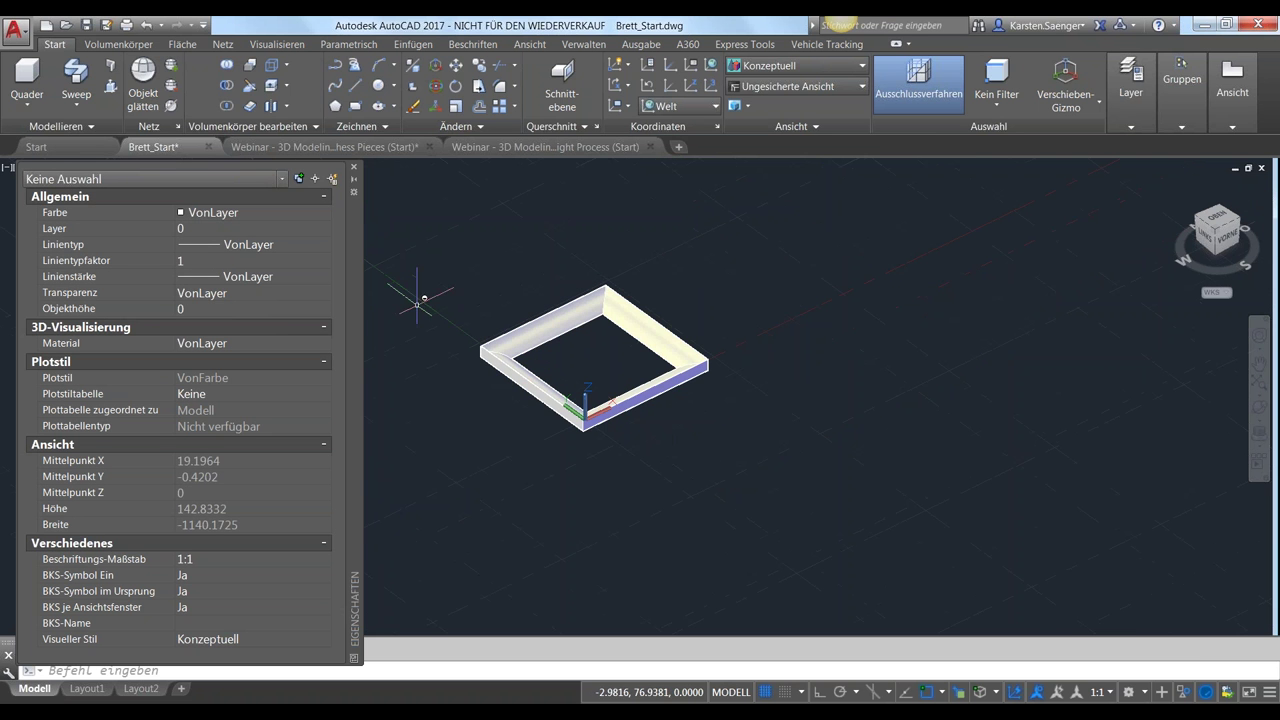
pyautogui.click(354, 170)
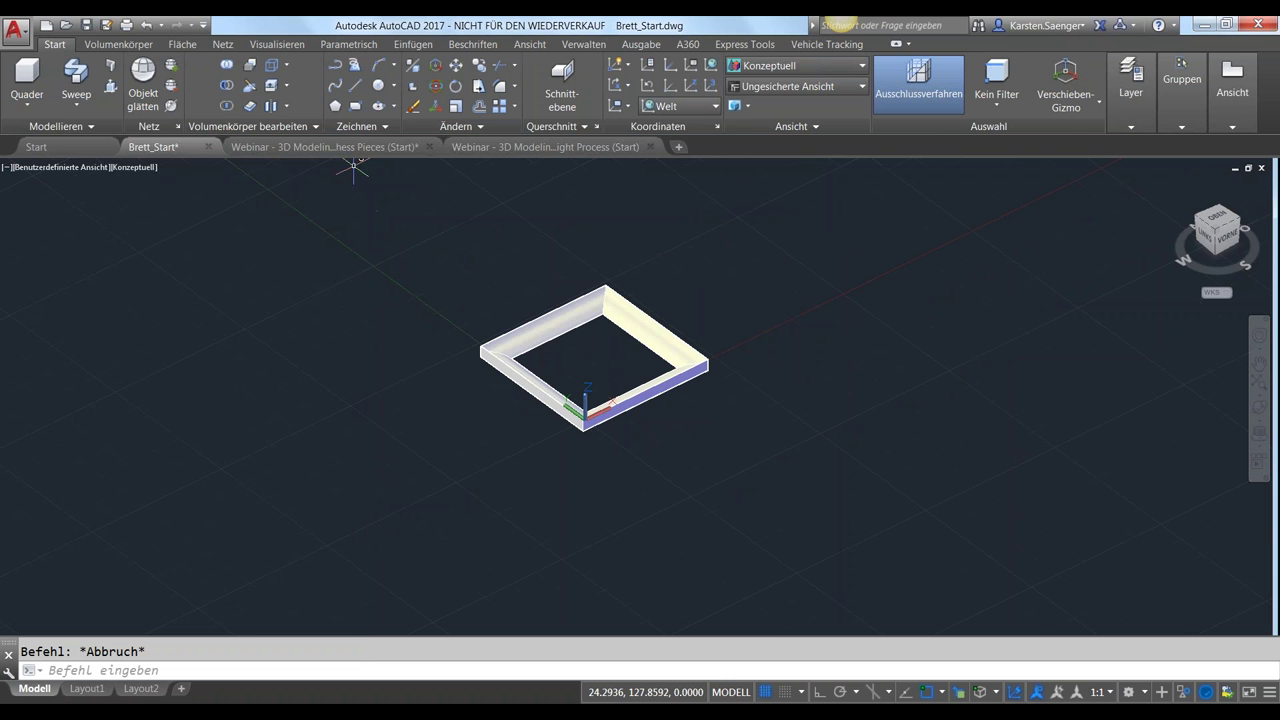
pyautogui.moveTo(325, 147)
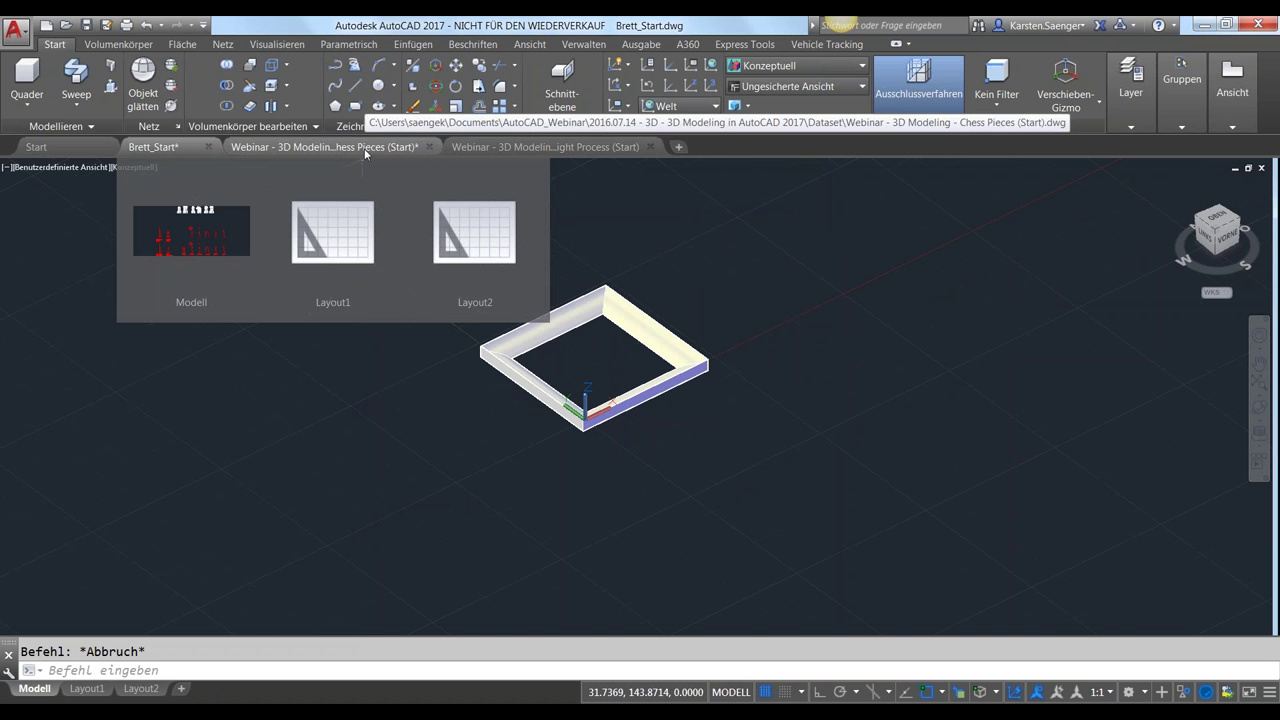
# Switch to the Chess Pieces (Start) drawing and centre the red profiles
pyautogui.click(365, 150)
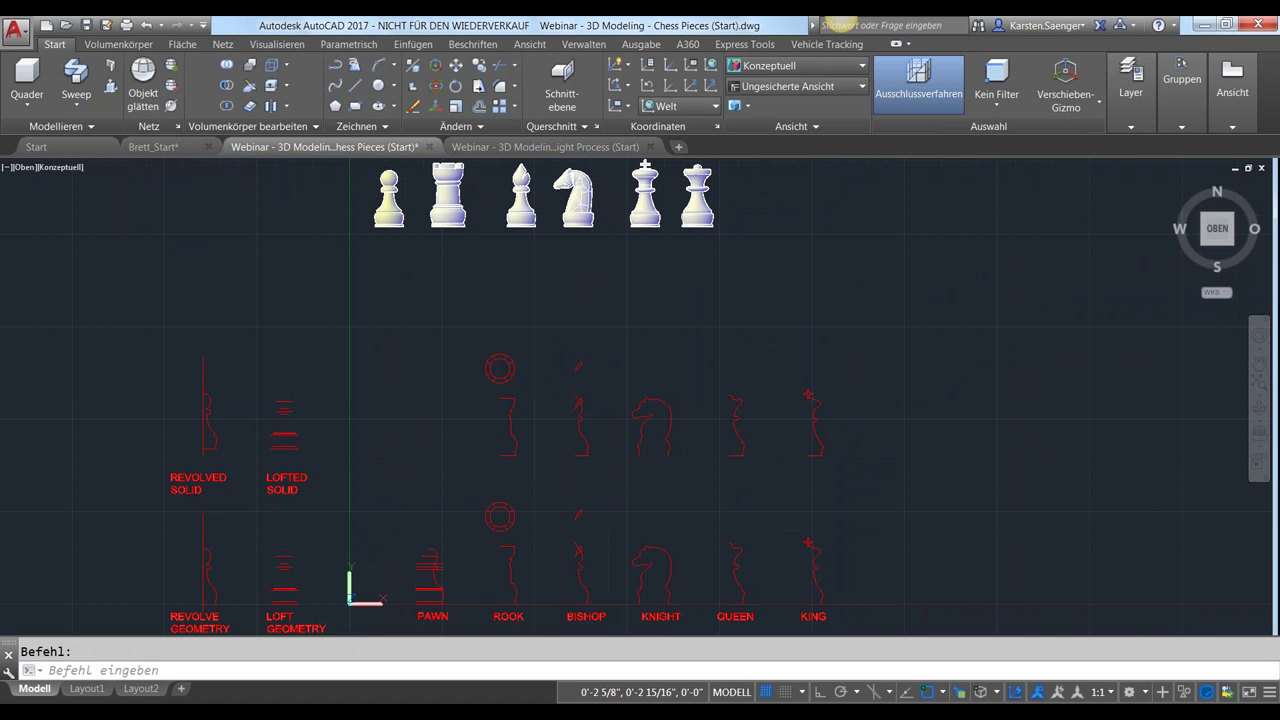
pyautogui.moveTo(446, 500); pyautogui.dragTo(582, 477, button='middle')
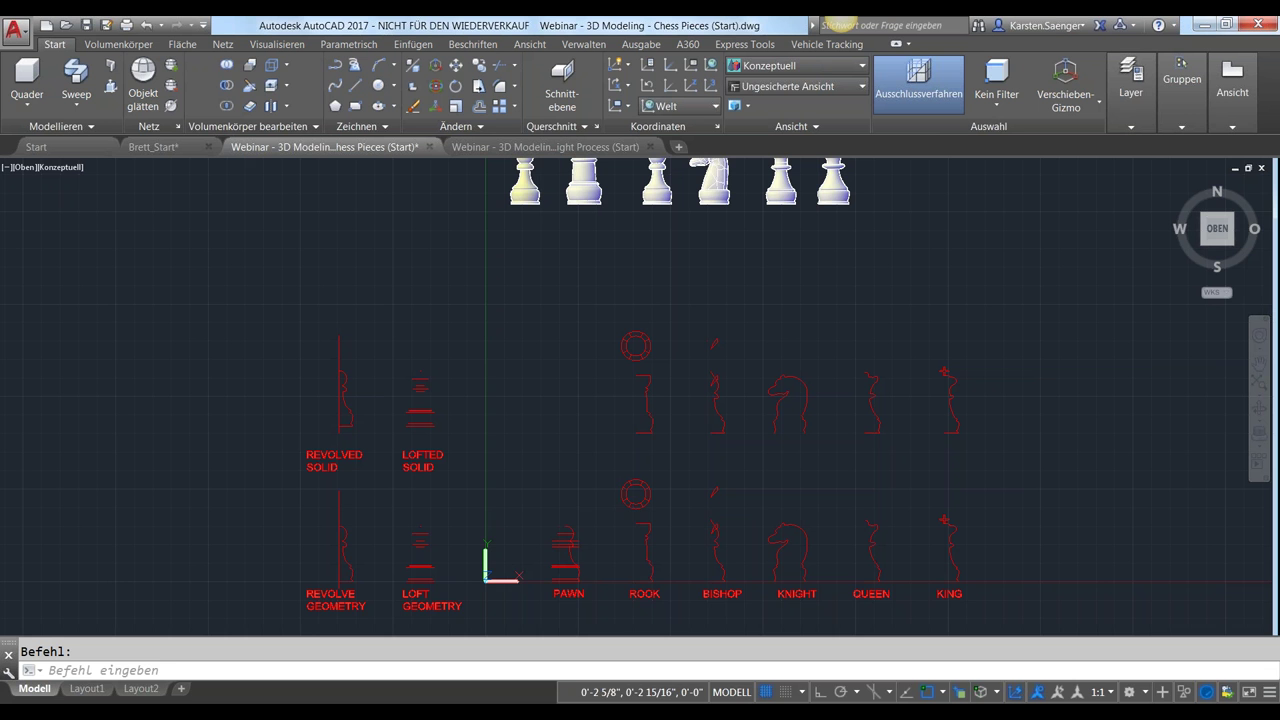
pyautogui.moveTo(590, 454); pyautogui.dragTo(563, 461, button='middle')
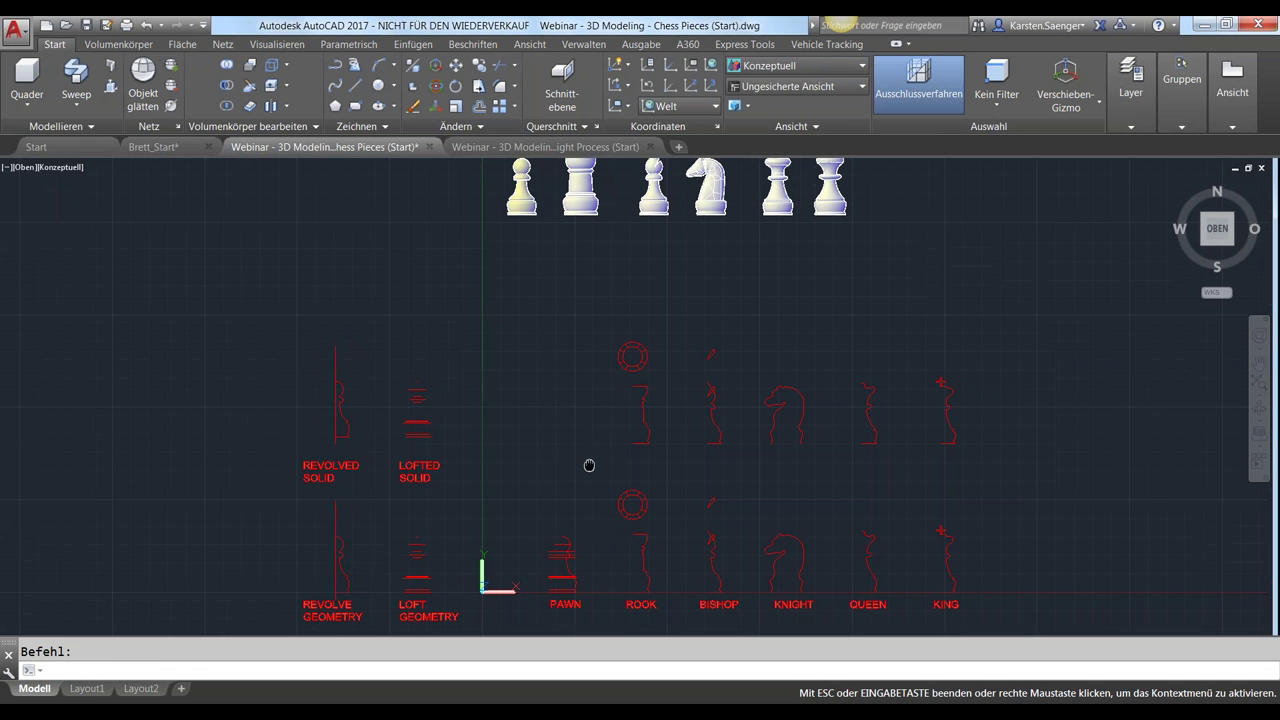
pyautogui.scroll(2, 566, 523)
pyautogui.moveTo(563, 523)
pyautogui.mouseDown(button='middle')
pyautogui.moveTo(566, 469)
pyautogui.moveTo(574, 477)
pyautogui.mouseUp(button='middle')
pyautogui.scroll(-2, 566, 469)
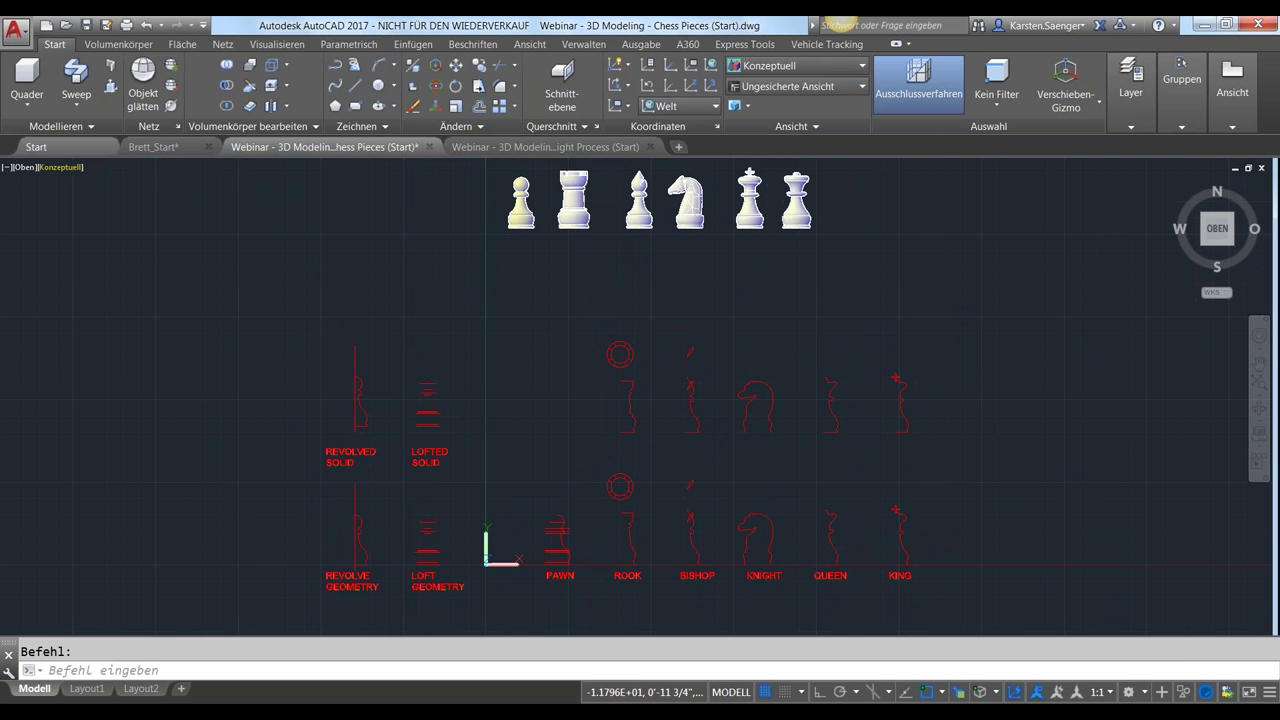
# Browse the solid-creation dropdown, then re-centre the red profiles
pyautogui.click(75, 105)
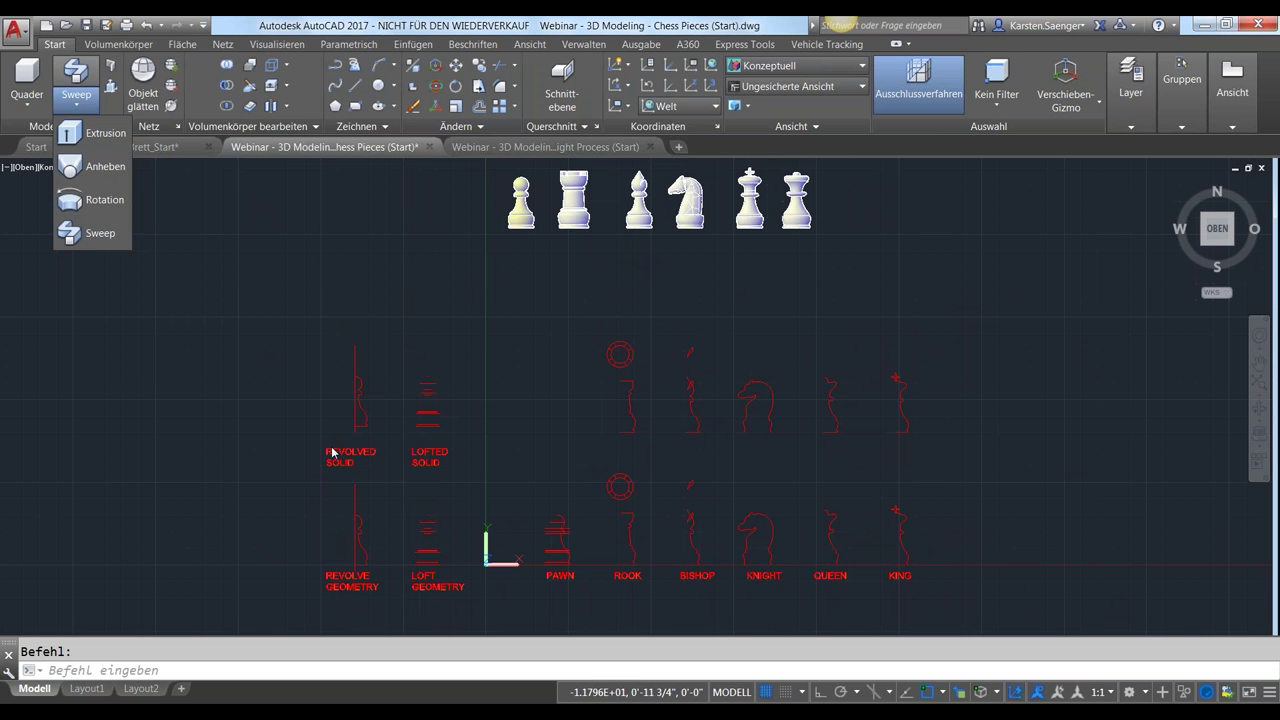
pyautogui.click(313, 406)
pyautogui.scroll(5, 40, 175)
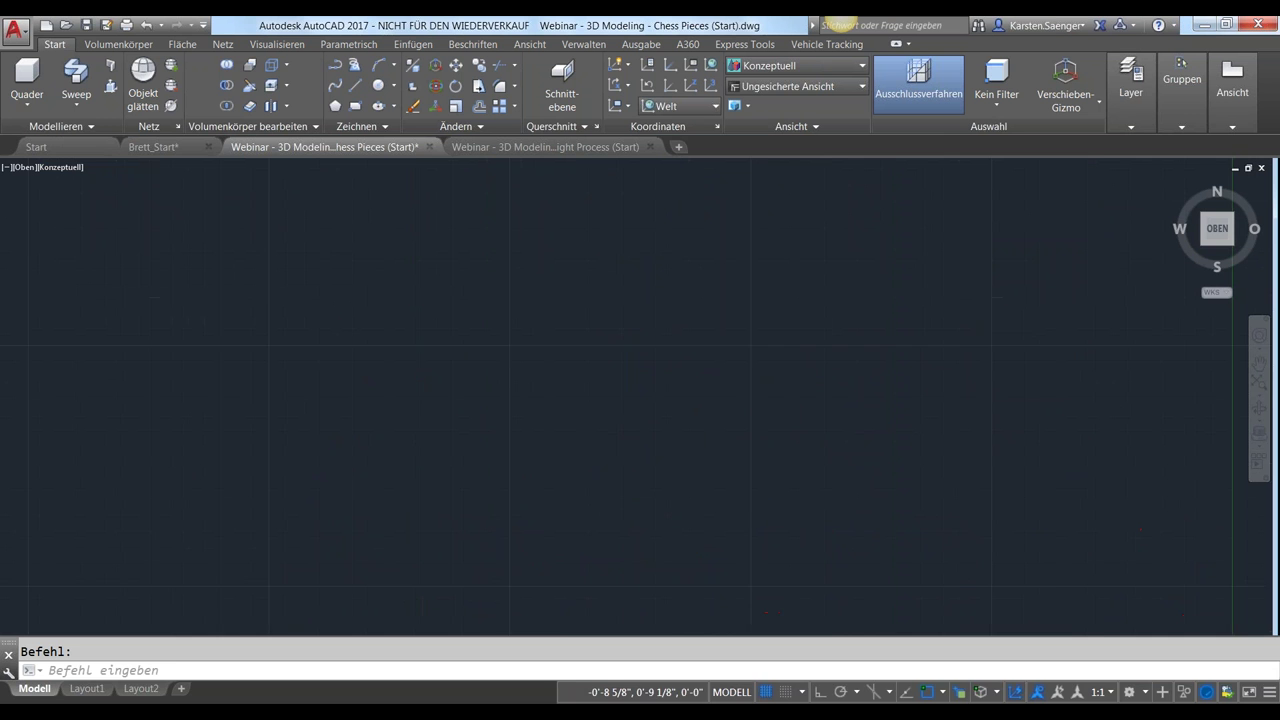
pyautogui.scroll(-5, 591, 549)
pyautogui.moveTo(589, 543); pyautogui.dragTo(540, 449, button='middle')
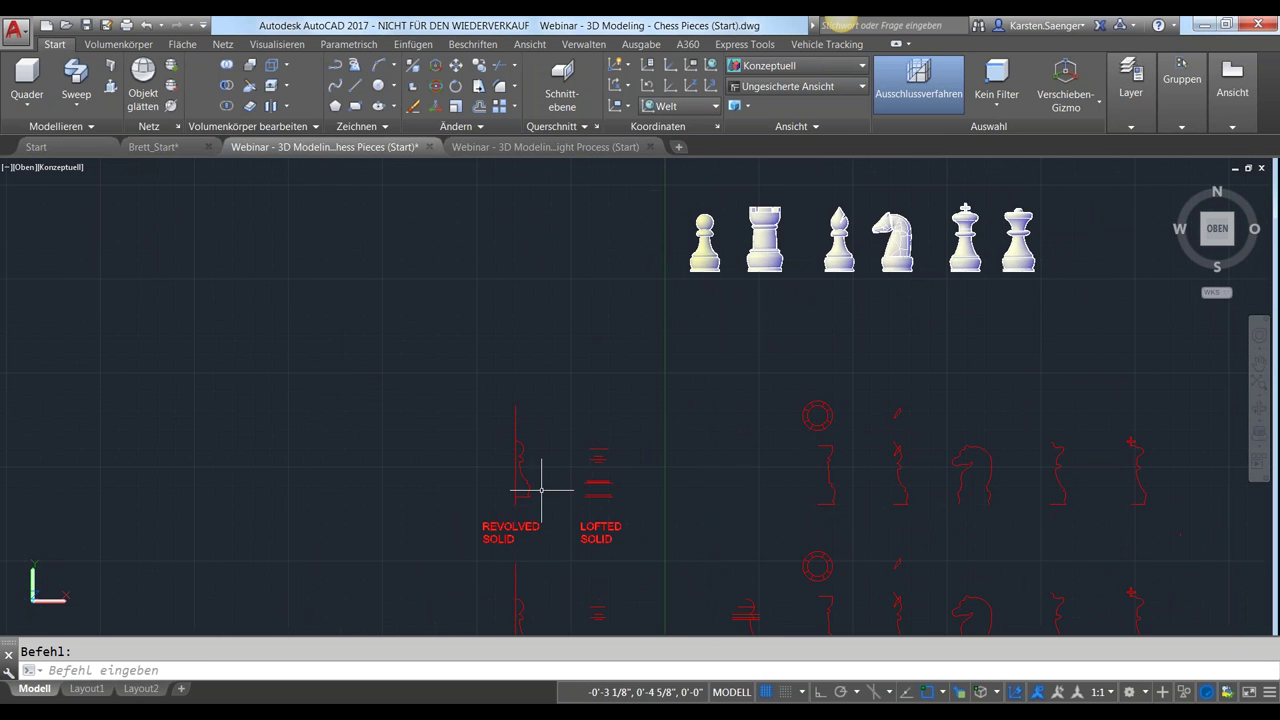
pyautogui.scroll(2, 528, 513)
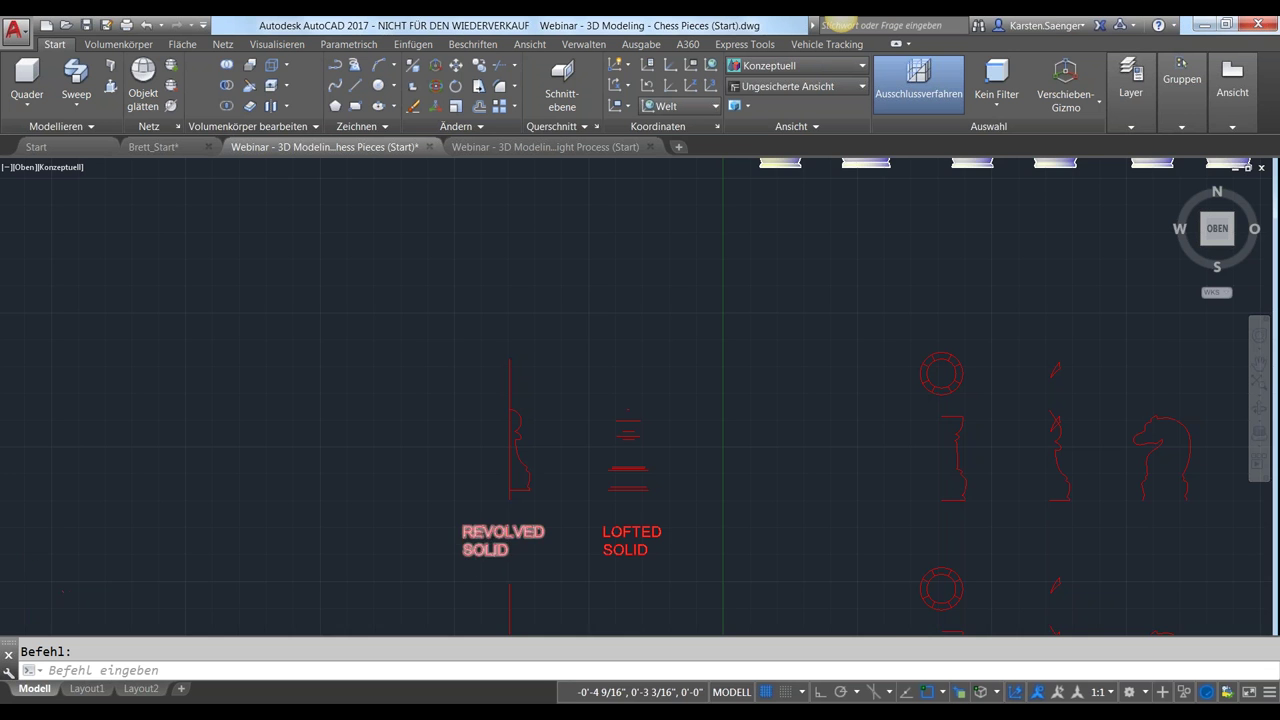
pyautogui.scroll(-3, 485, 540)
pyautogui.scroll(2, 471, 514)
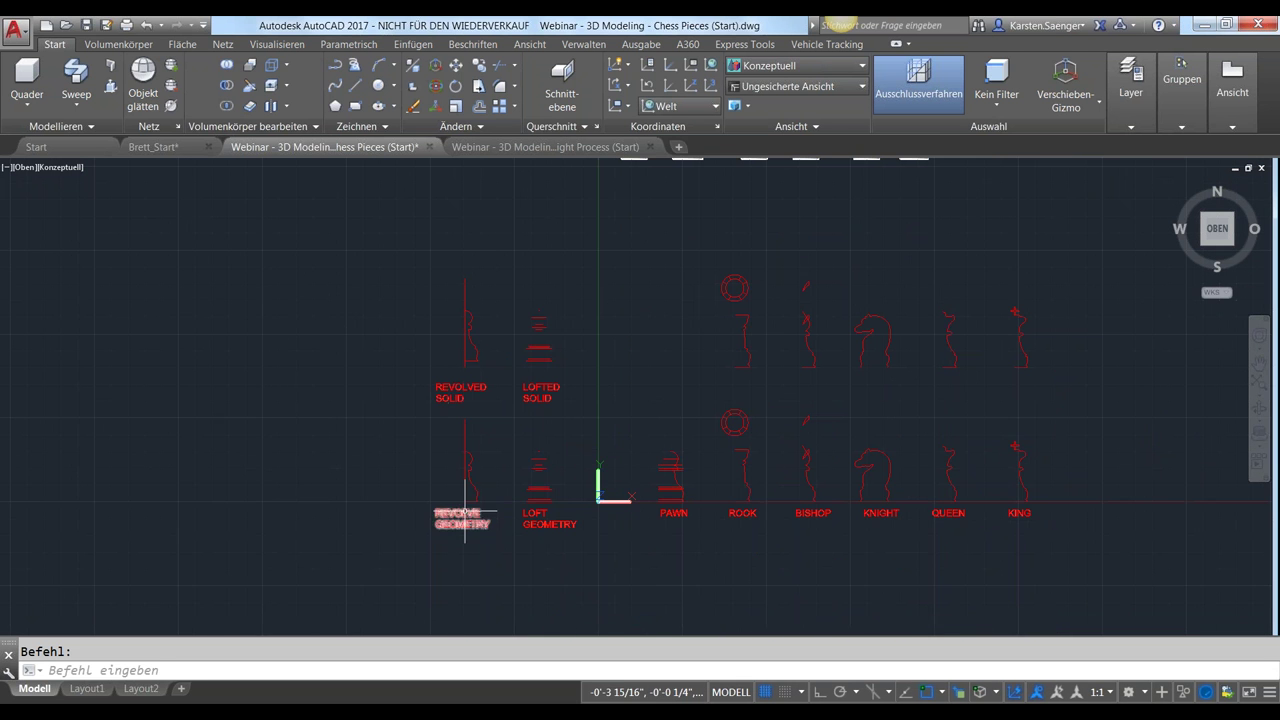
pyautogui.scroll(4, 465, 508)
# Inspect the REVOLVE GEOMETRY profile, then pan to the profile above REVOLVED SOLID
pyautogui.click(491, 447)
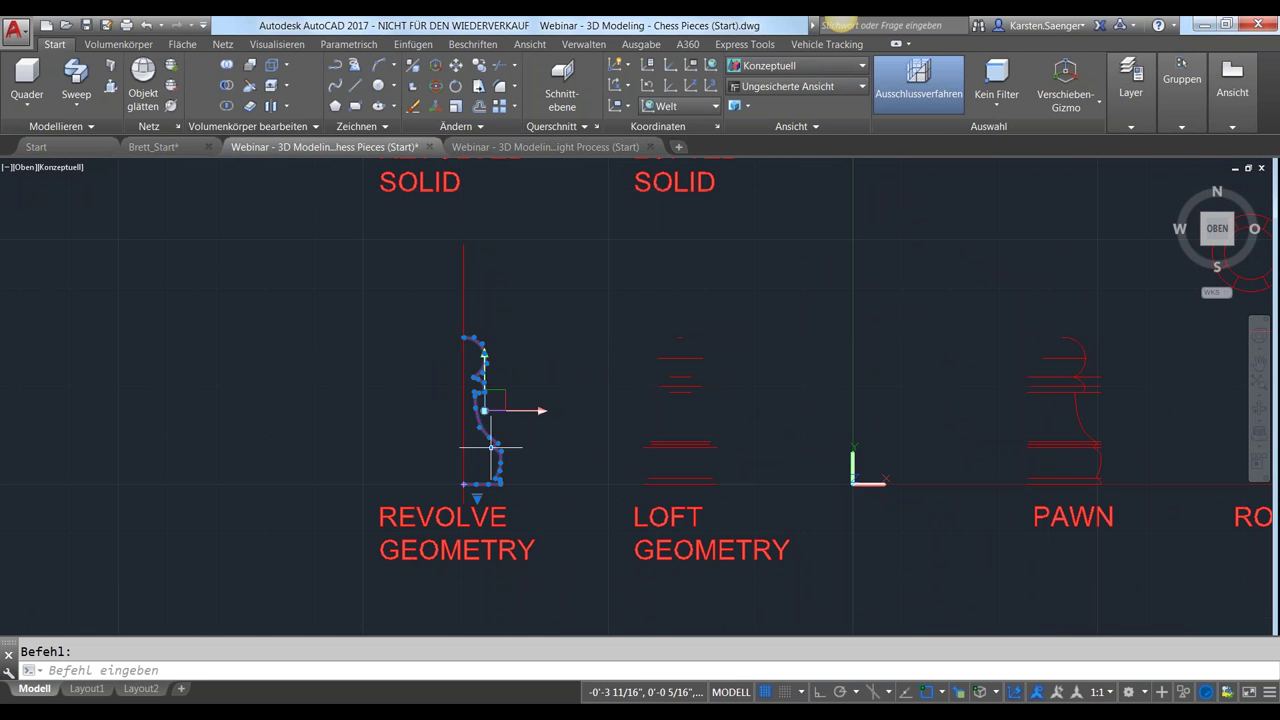
pyautogui.scroll(1, 488, 433)
pyautogui.scroll(1, 485, 435)
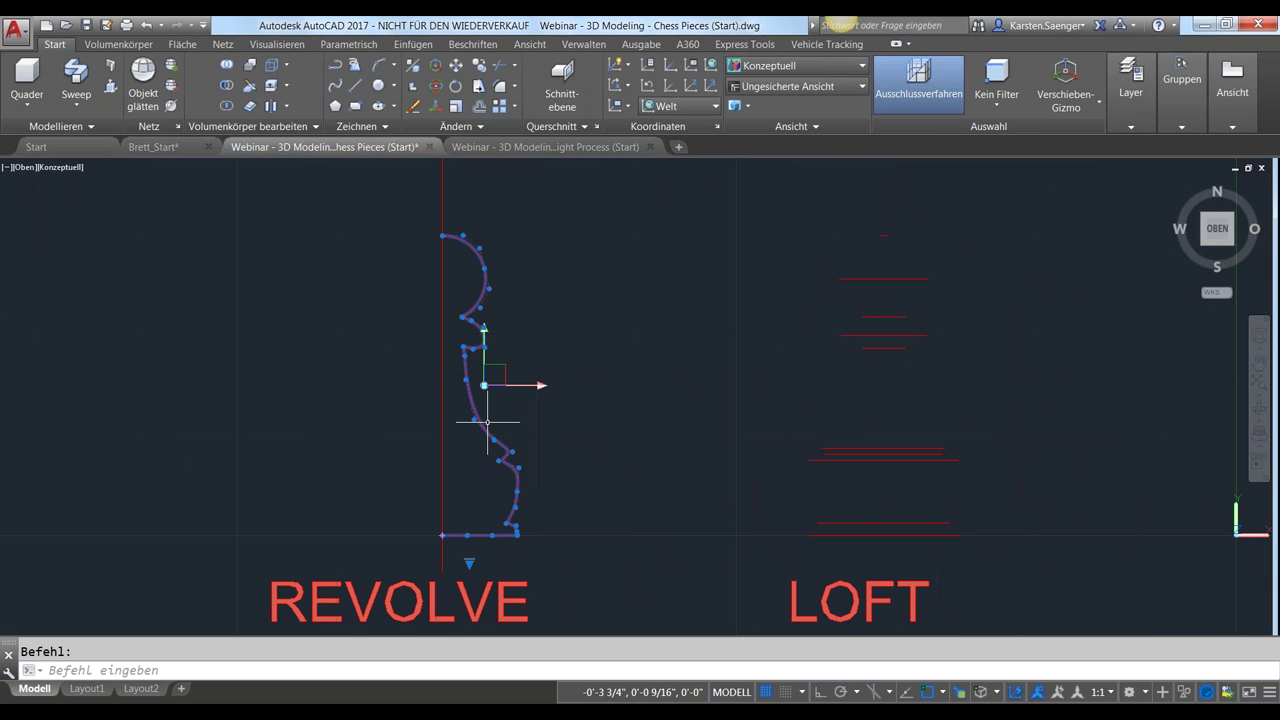
pyautogui.press('Escape')
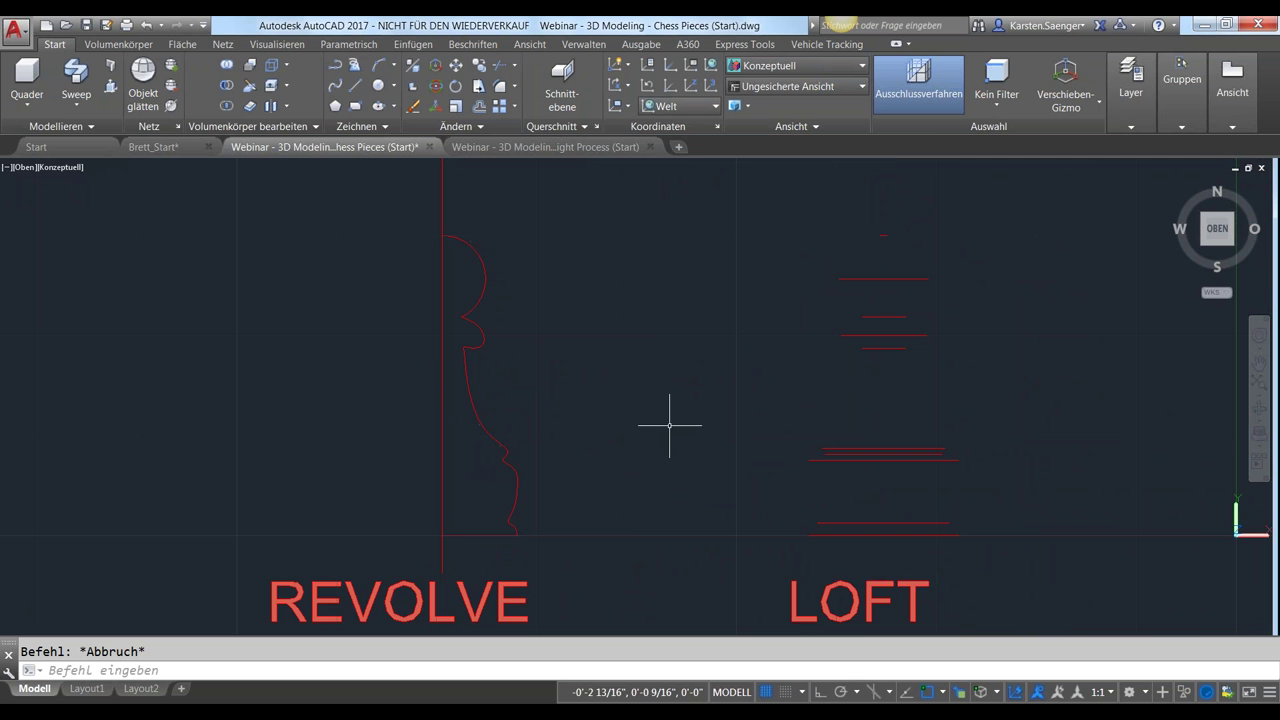
pyautogui.scroll(-1, 669, 480)
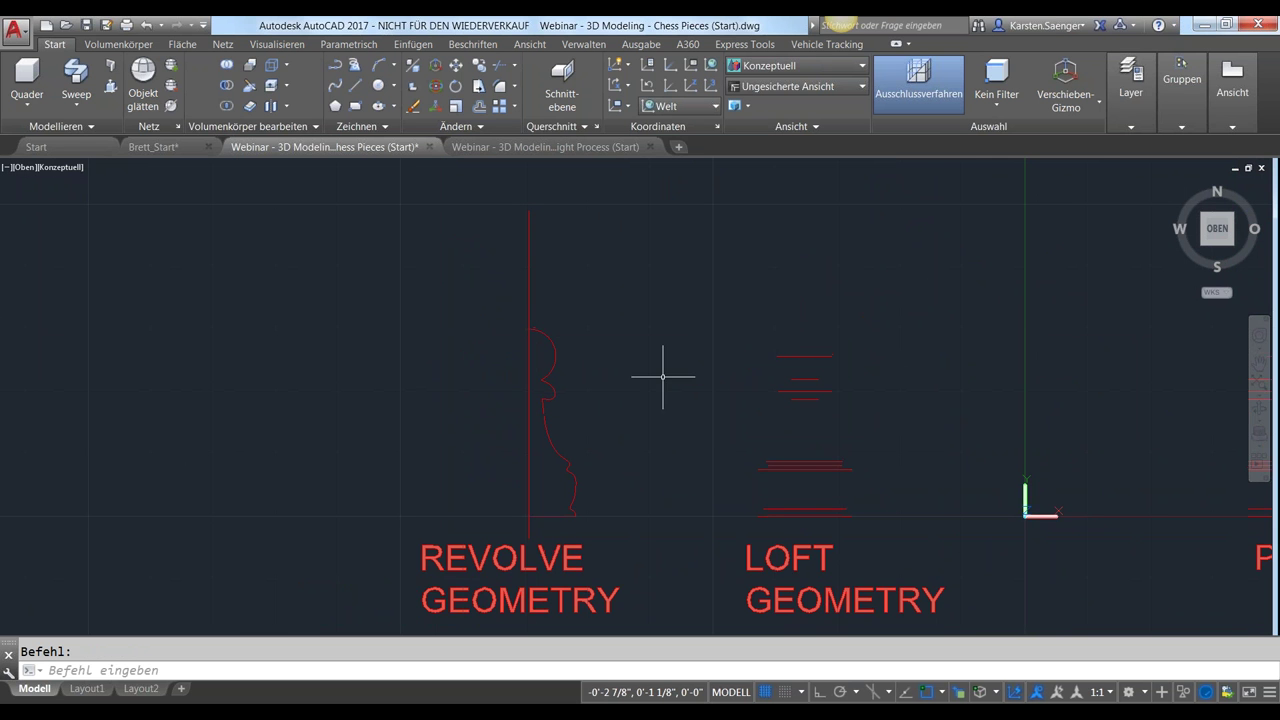
pyautogui.scroll(-1, 663, 378)
pyautogui.moveTo(663, 378); pyautogui.dragTo(625, 590, button='middle')
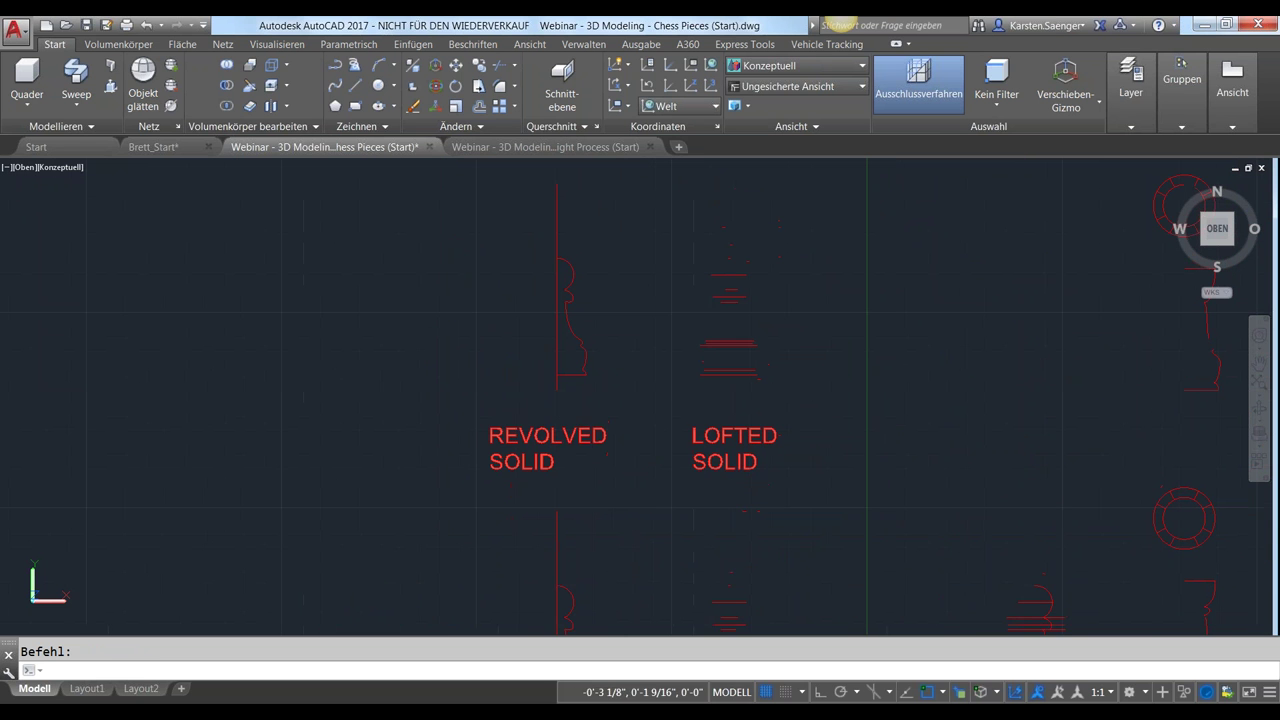
# Revolve the red profile 360° about its vertical line into a pawn, then orbit to view it upright
pyautogui.scroll(1, 593, 419)
pyautogui.moveTo(600, 445)
pyautogui.keyDown('shift'); pyautogui.mouseDown(button='middle')
pyautogui.moveTo(543, 349)
pyautogui.moveTo(548, 373)
pyautogui.mouseUp(button='middle'); pyautogui.keyUp('shift')
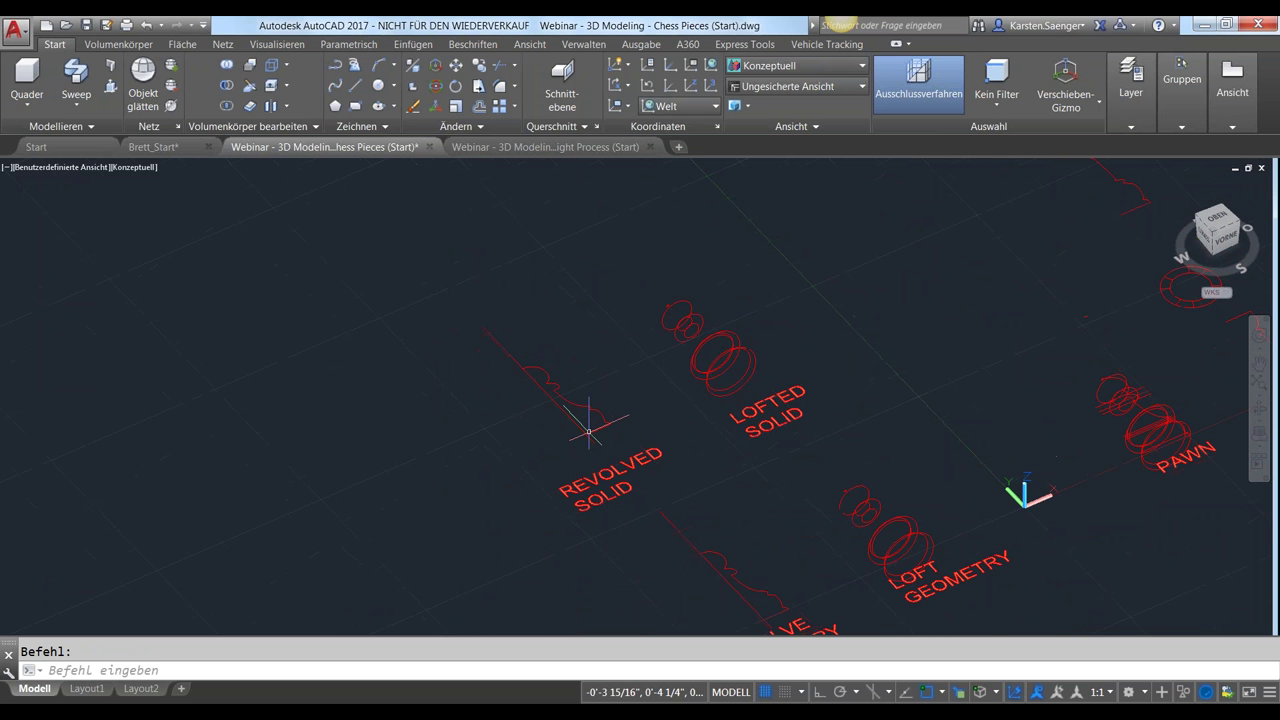
pyautogui.scroll(1, 586, 414)
pyautogui.scroll(1, 586, 414)
pyautogui.click(77, 105)
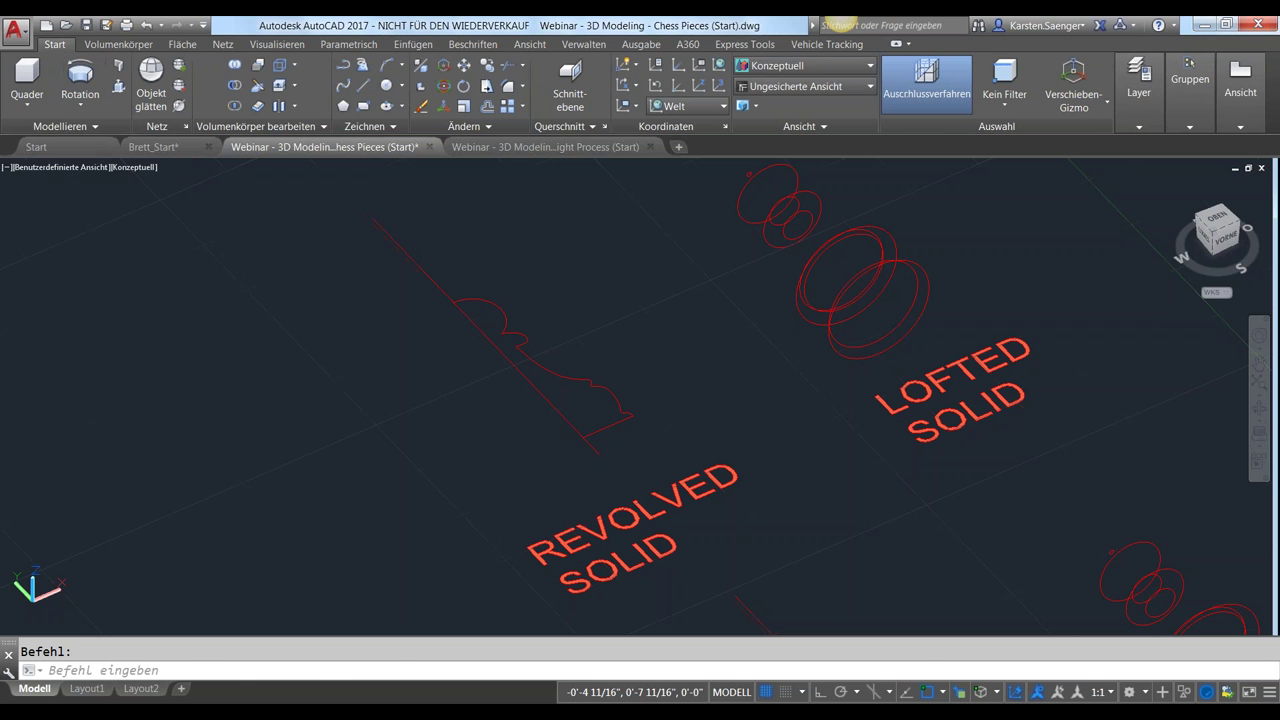
pyautogui.click(615, 425)
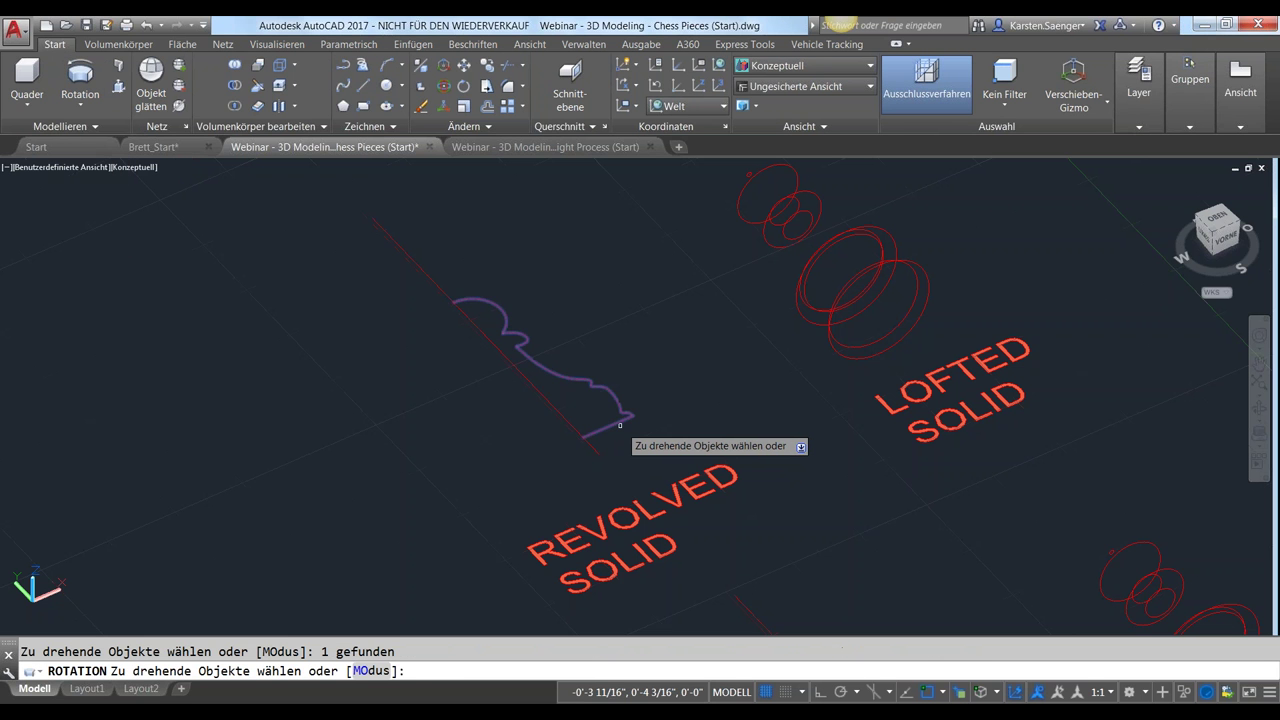
pyautogui.press('Return')
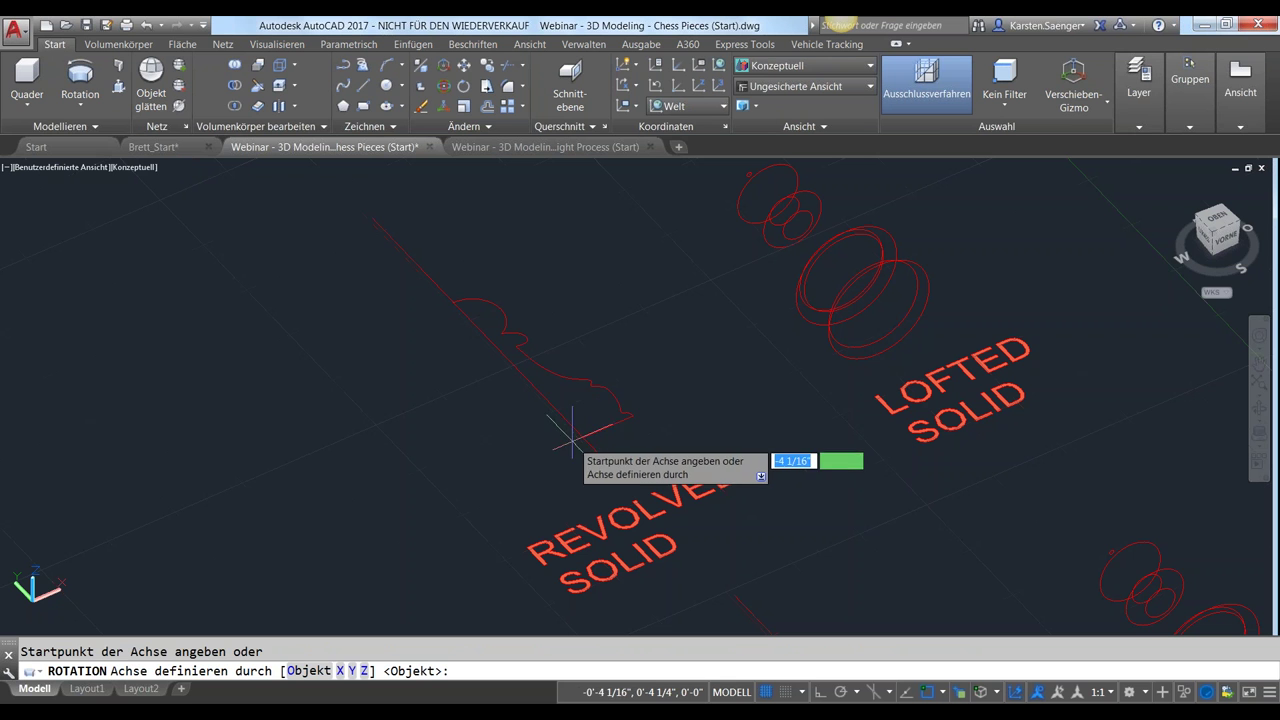
pyautogui.click(583, 437)
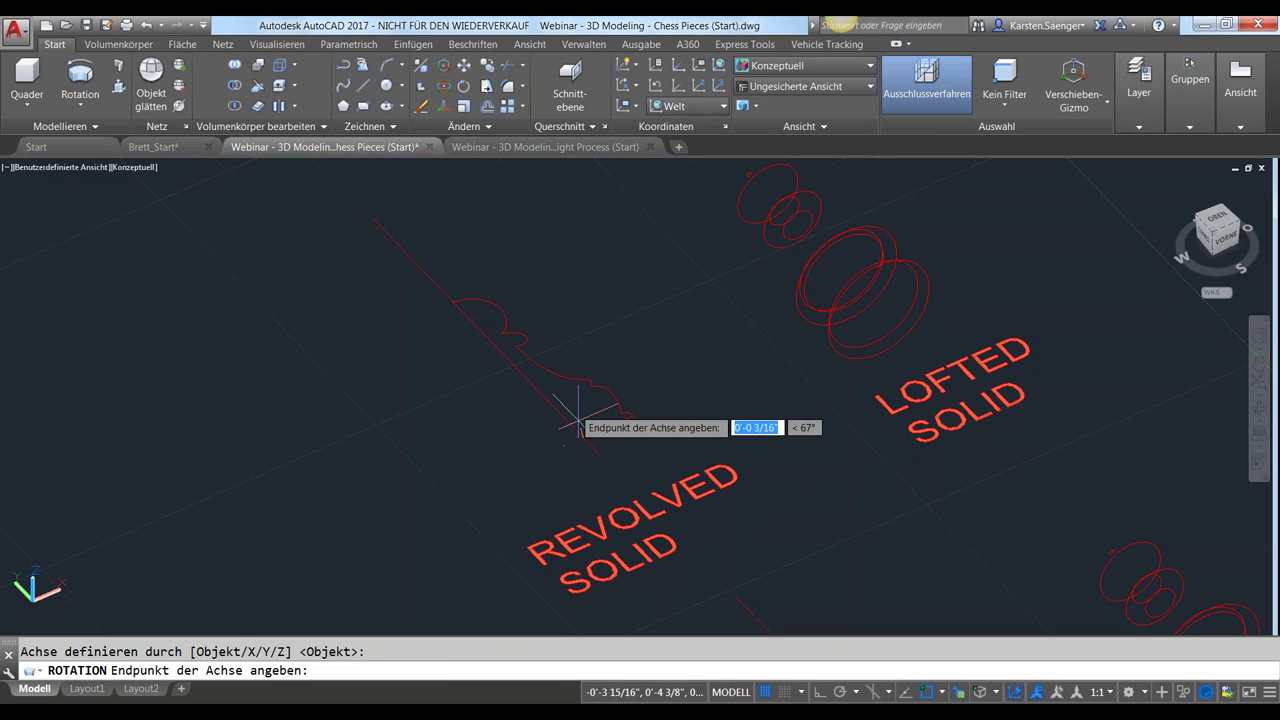
pyautogui.click(454, 310)
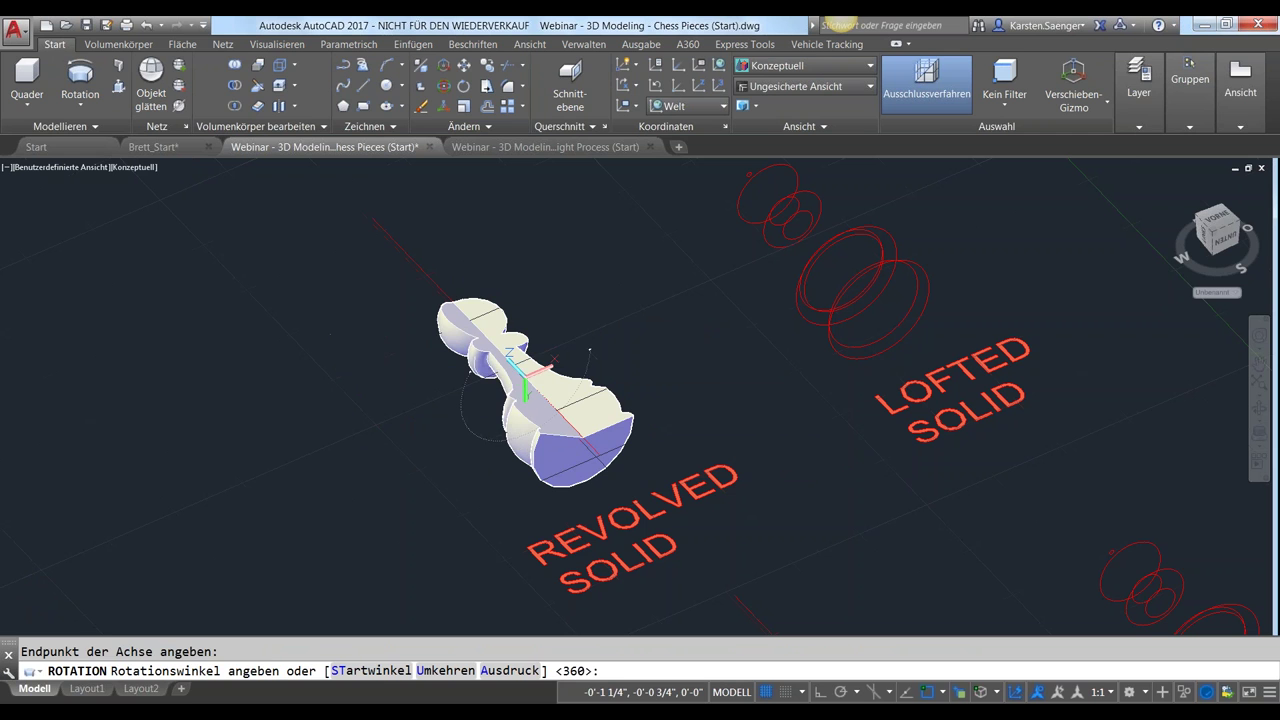
pyautogui.press('Return')
pyautogui.moveTo(684, 418)
pyautogui.keyDown('shift'); pyautogui.mouseDown(button='middle')
pyautogui.moveTo(847, 466)
pyautogui.moveTo(616, 541)
pyautogui.mouseUp(button='middle'); pyautogui.keyUp('shift')
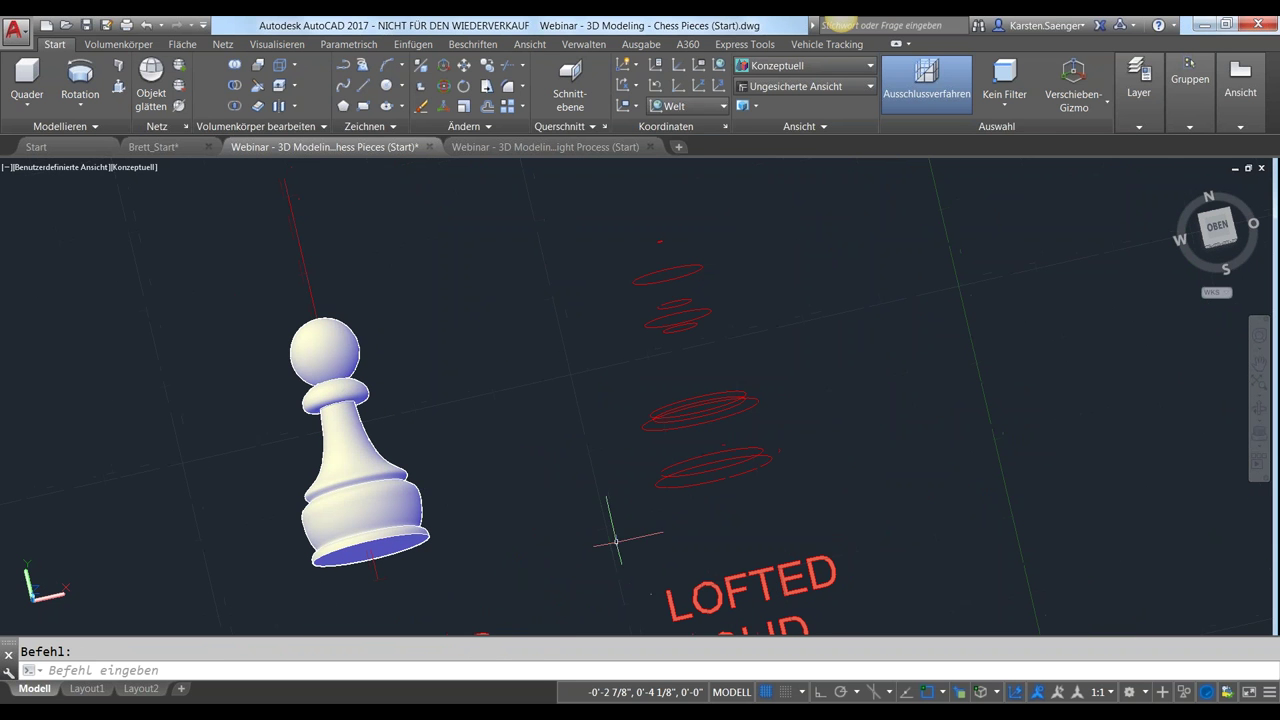
pyautogui.click(95, 107)
pyautogui.moveTo(585, 360)
pyautogui.keyDown('shift'); pyautogui.mouseDown(button='middle')
pyautogui.moveTo(597, 426)
pyautogui.moveTo(637, 400)
pyautogui.mouseUp(button='middle'); pyautogui.keyUp('shift')
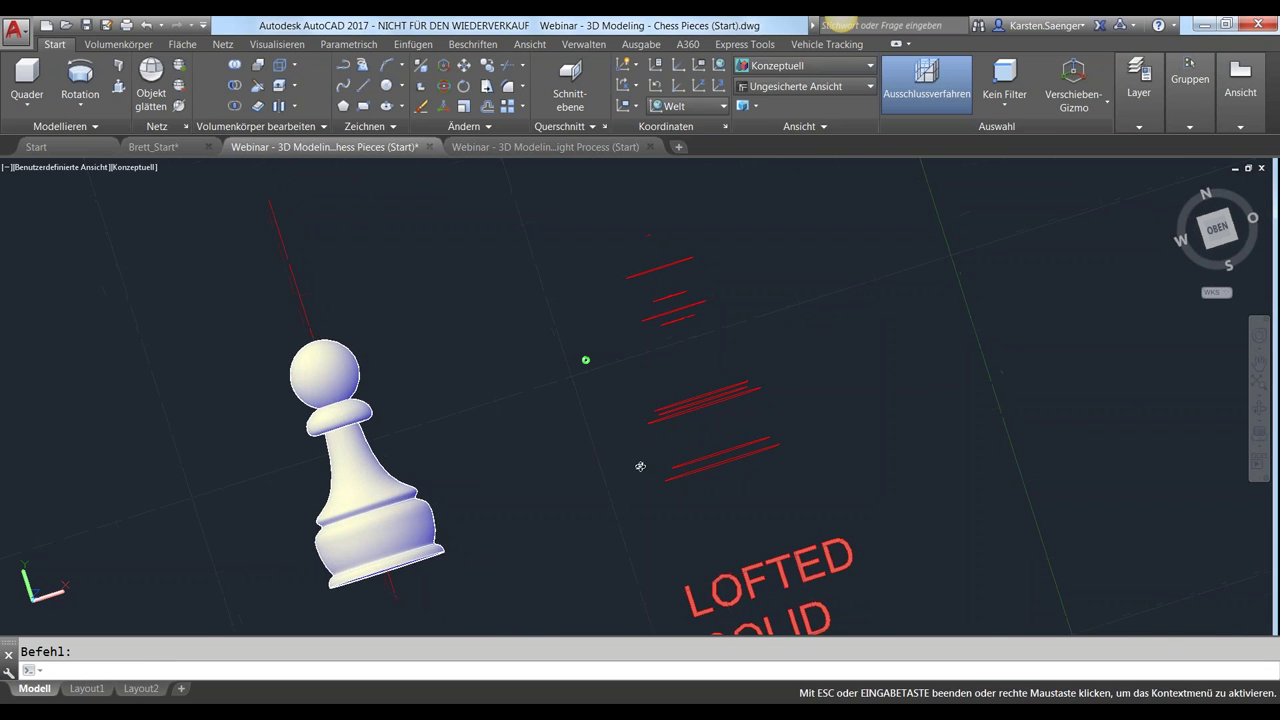
pyautogui.scroll(2, 575, 243)
pyautogui.scroll(4, 573, 260)
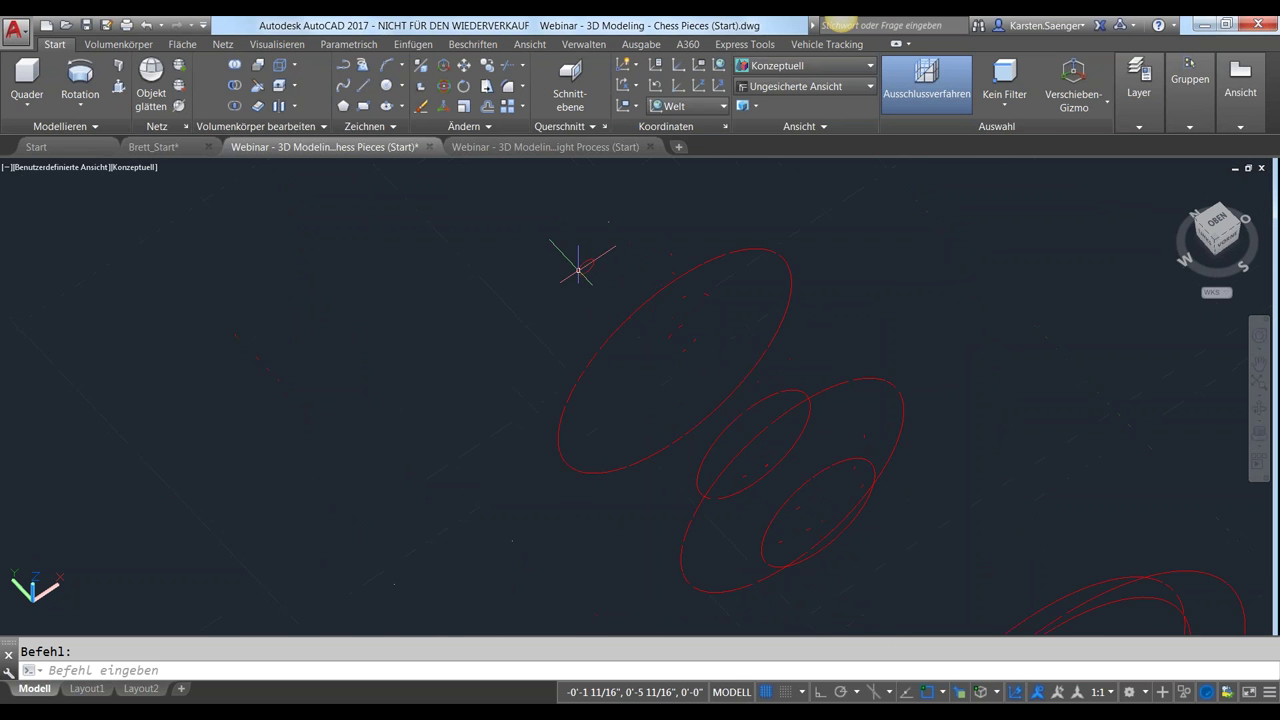
pyautogui.scroll(3, 580, 275)
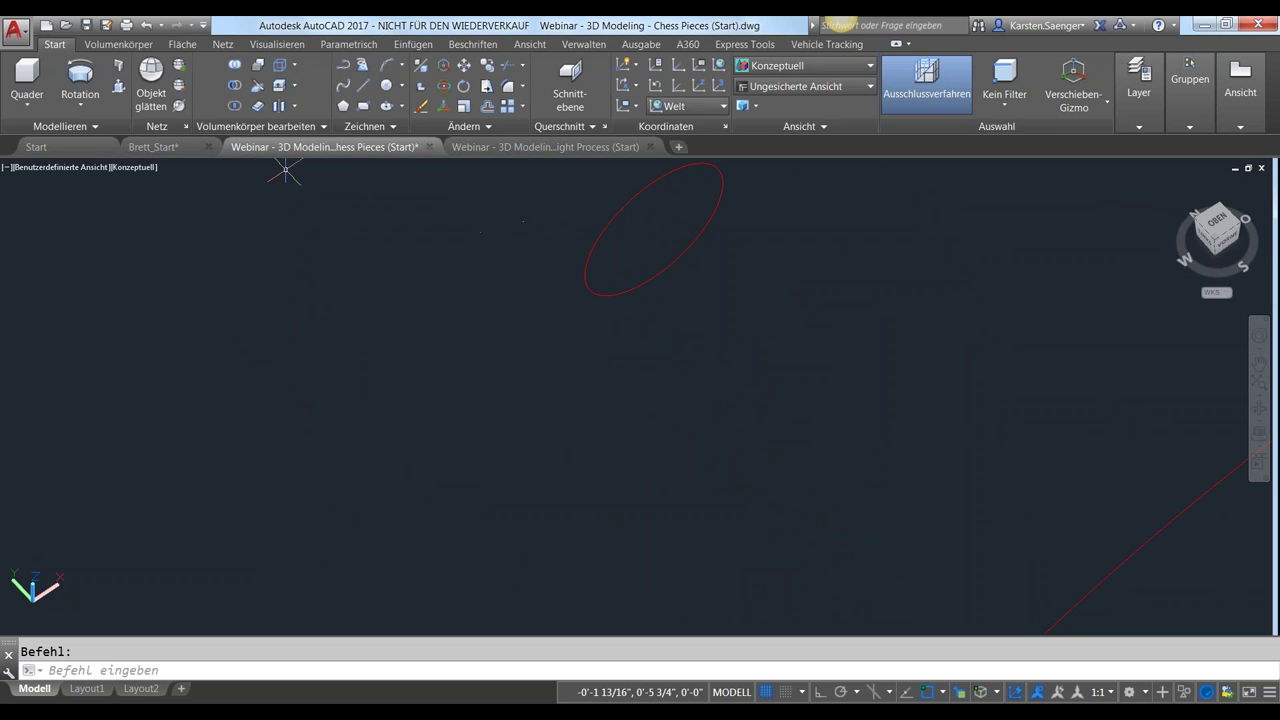
# Start a loft and pick the small top ellipses and the first large ellipse as cross-sections
pyautogui.click(80, 100)
pyautogui.click(103, 168)
pyautogui.click(666, 218)
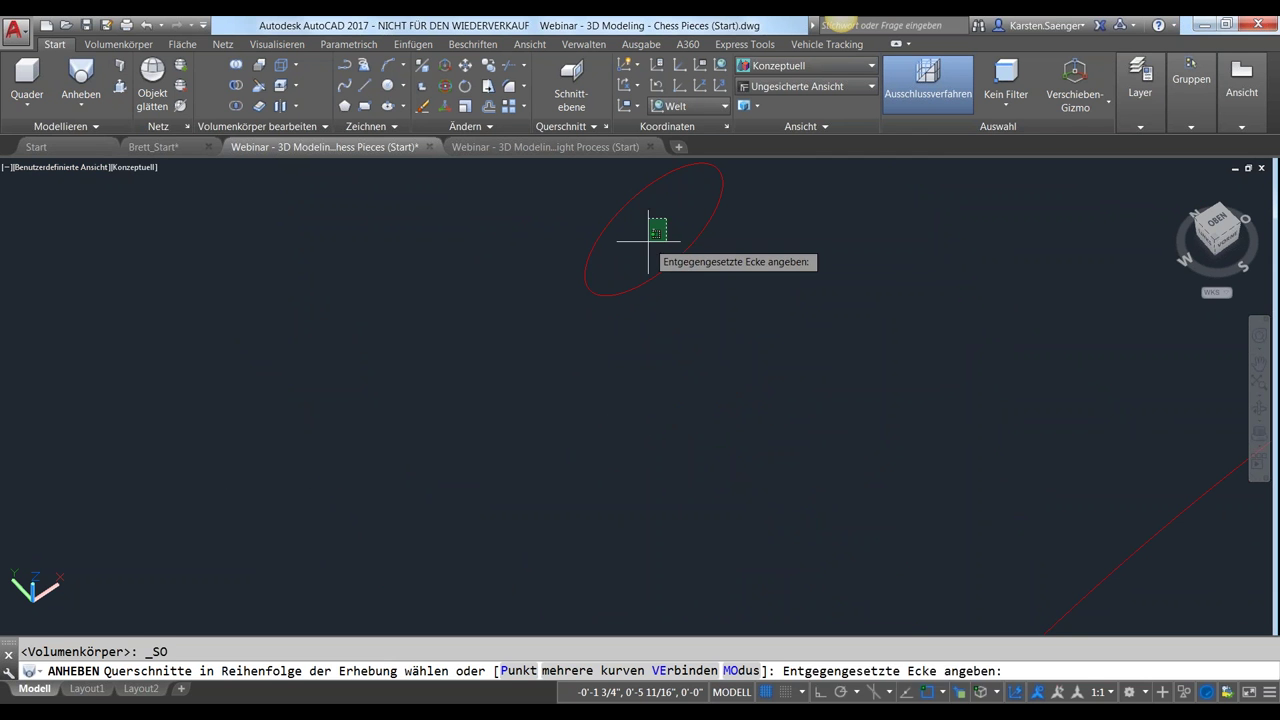
pyautogui.click(631, 319)
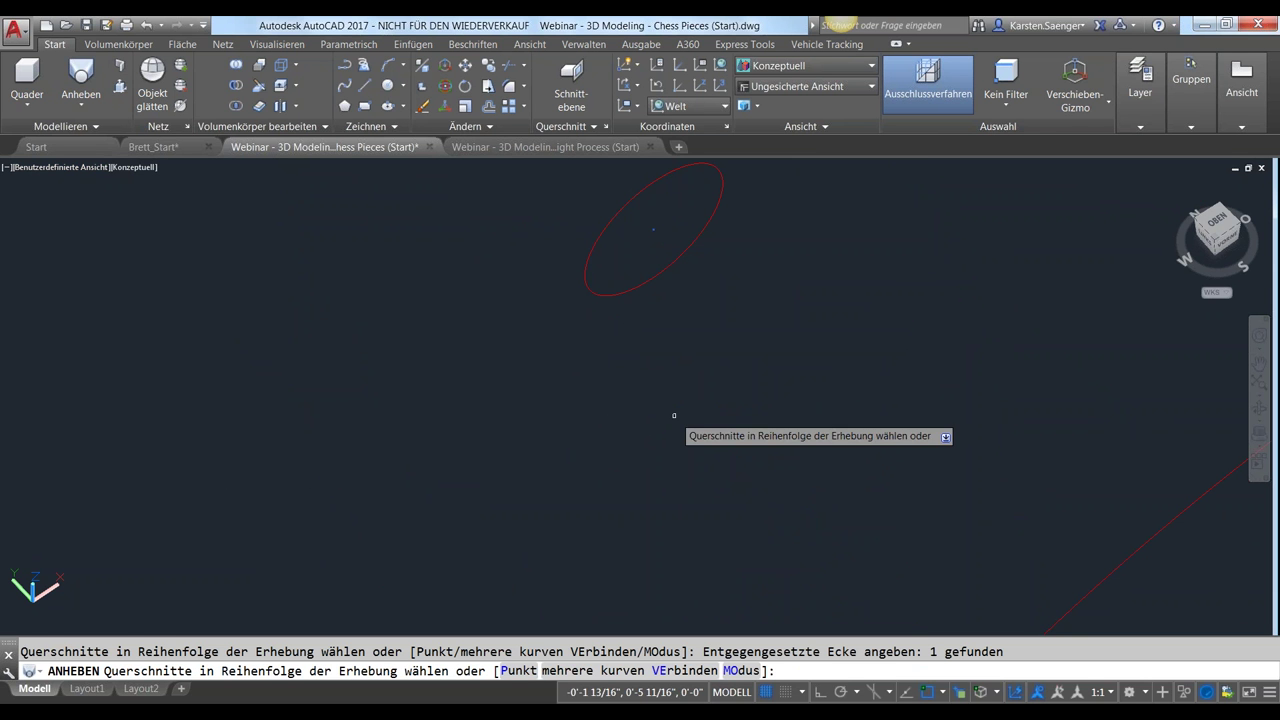
pyautogui.moveTo(684, 428)
pyautogui.keyDown('shift'); pyautogui.mouseDown(button='middle')
pyautogui.moveTo(675, 417)
pyautogui.moveTo(620, 426)
pyautogui.mouseUp(button='middle'); pyautogui.keyUp('shift')
pyautogui.scroll(-3, 706, 449)
pyautogui.moveTo(539, 383); pyautogui.dragTo(518, 371, button='middle')
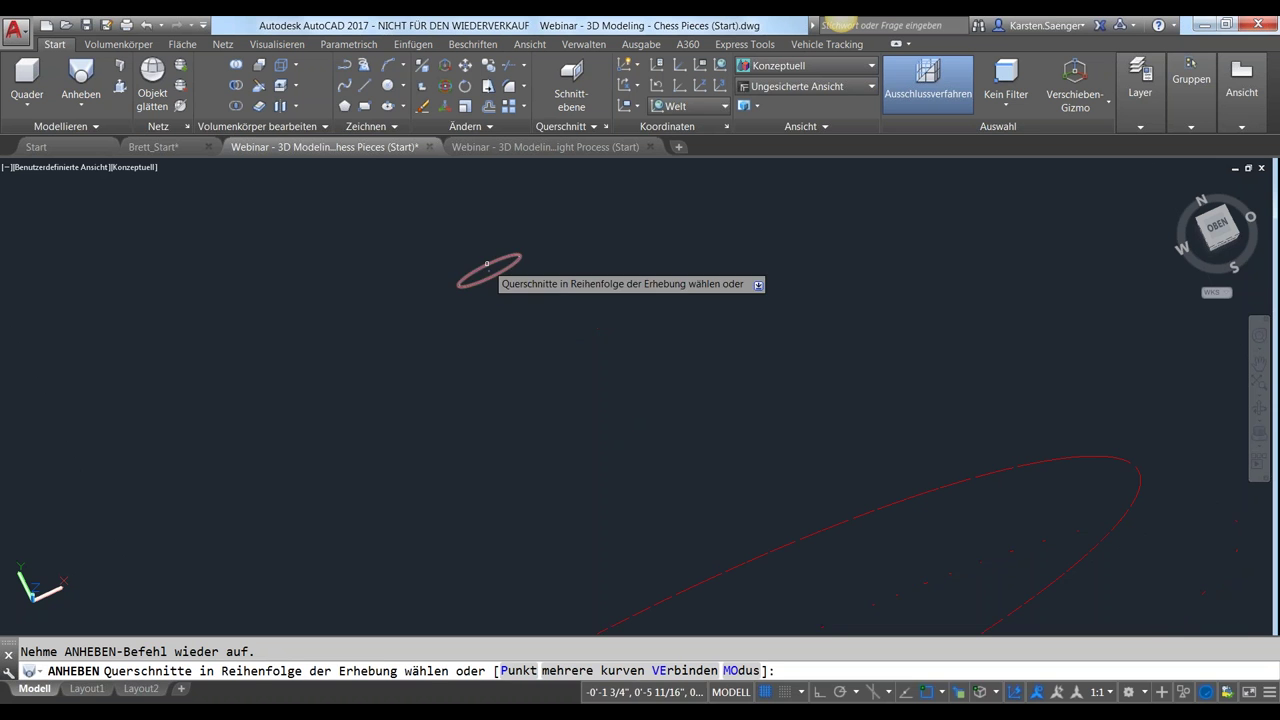
pyautogui.click(488, 272)
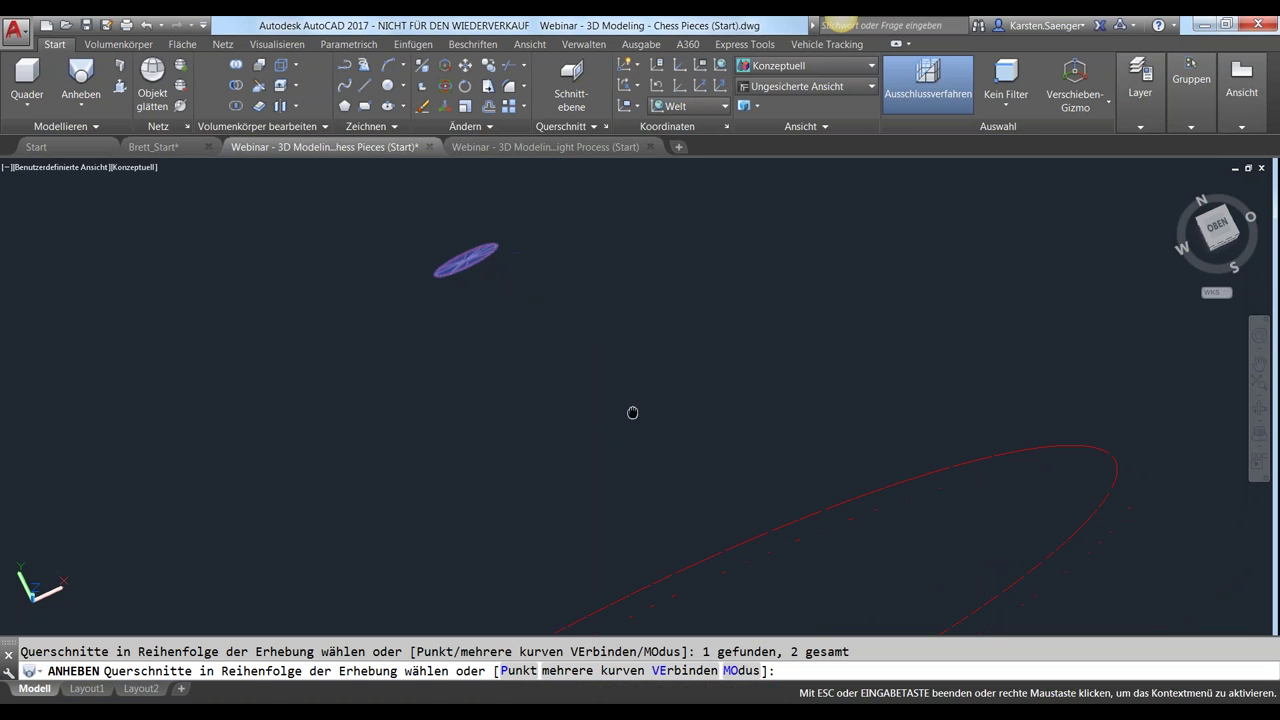
pyautogui.moveTo(631, 411); pyautogui.dragTo(543, 311, button='middle')
pyautogui.scroll(-3, 564, 322)
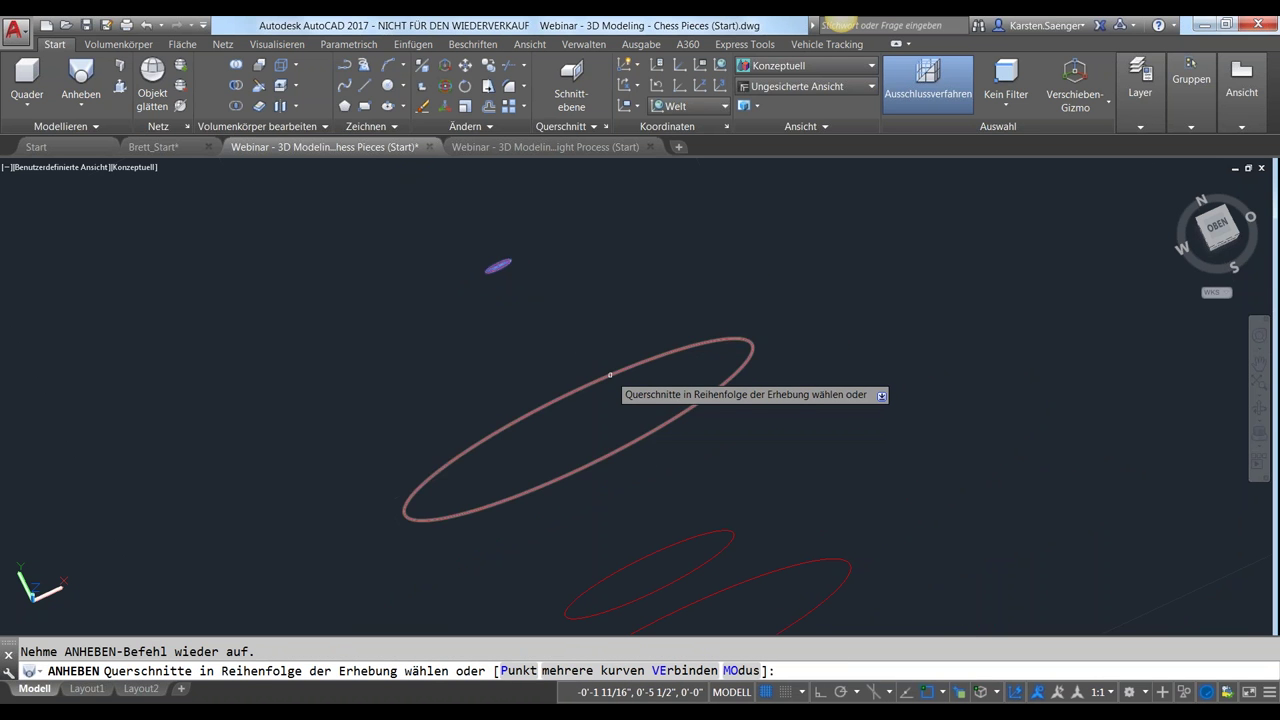
pyautogui.click(610, 378)
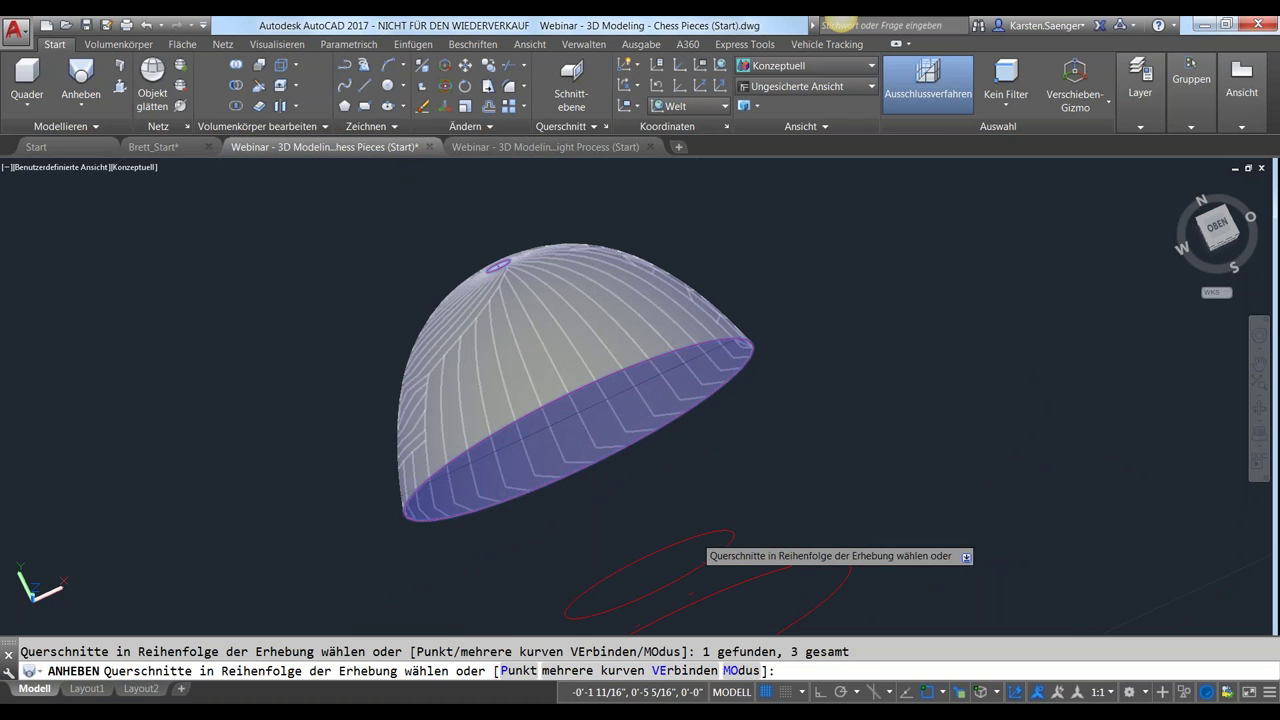
# Add the remaining lower ellipses, down to the flared base, as loft cross-sections
pyautogui.click(695, 536)
pyautogui.moveTo(723, 523); pyautogui.dragTo(635, 328, button='middle')
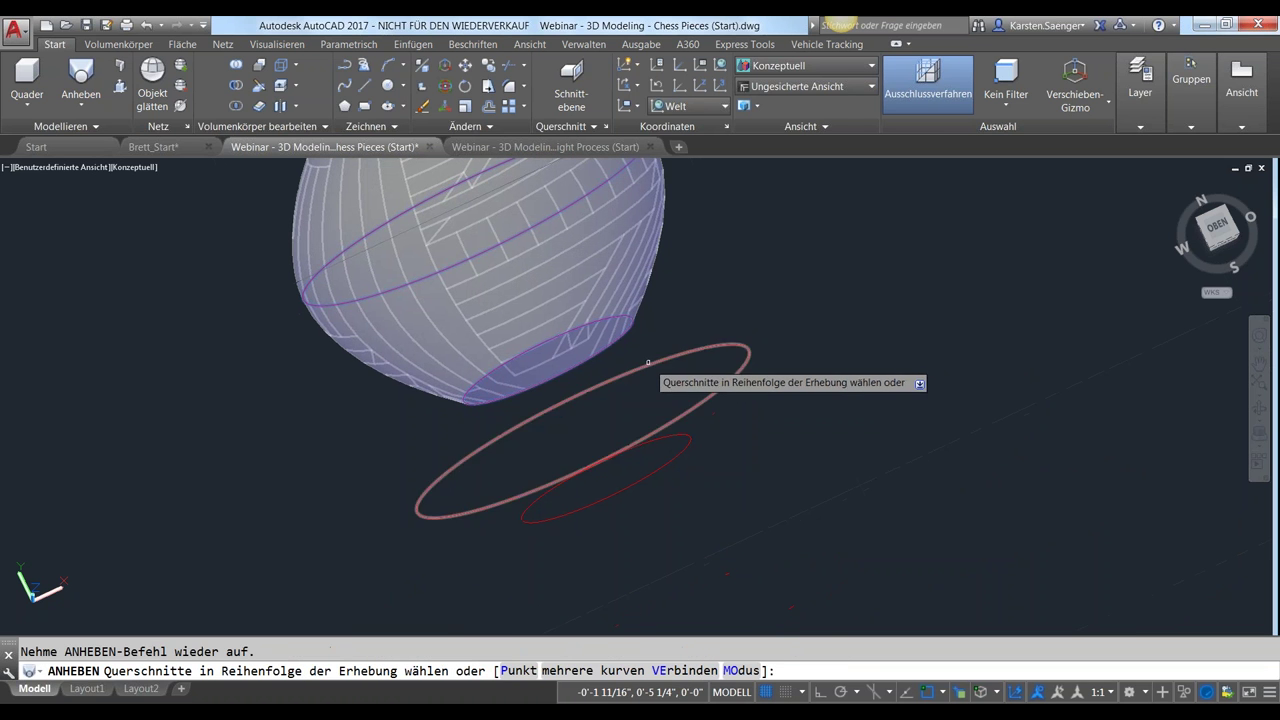
pyautogui.click(648, 362)
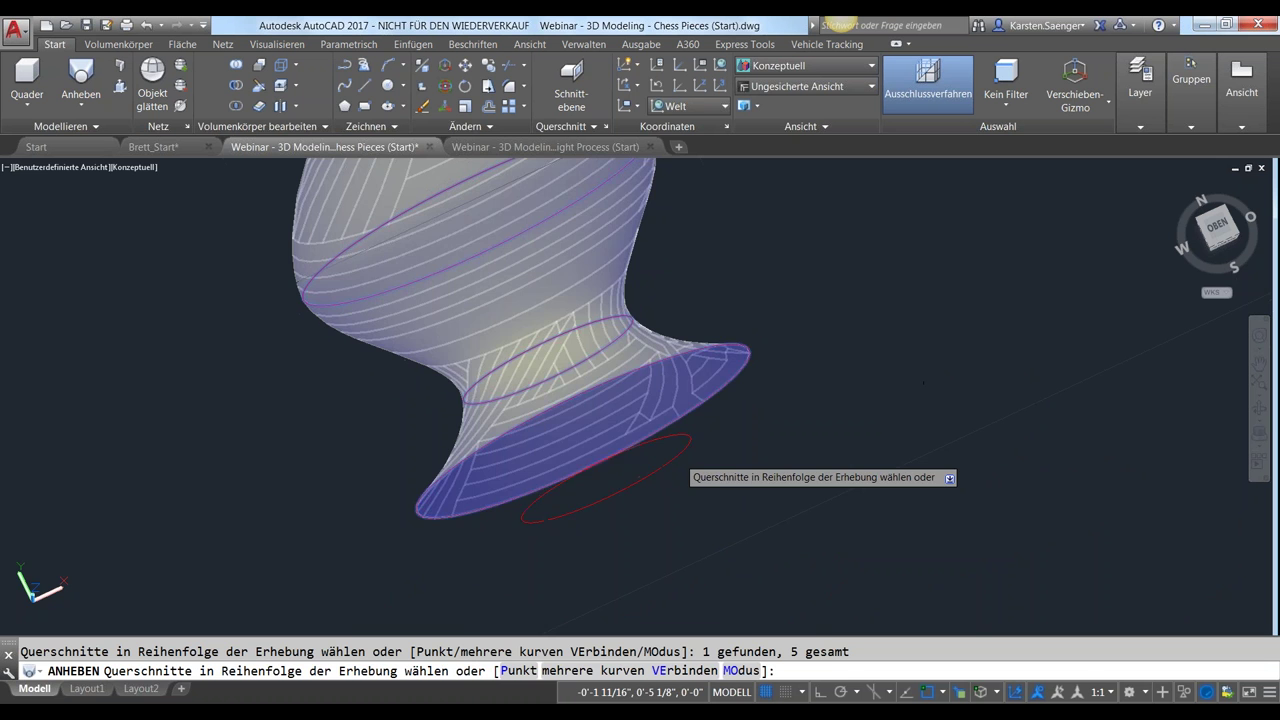
pyautogui.click(677, 455)
pyautogui.scroll(-4, 750, 525)
pyautogui.moveTo(746, 527); pyautogui.dragTo(690, 414, button='middle')
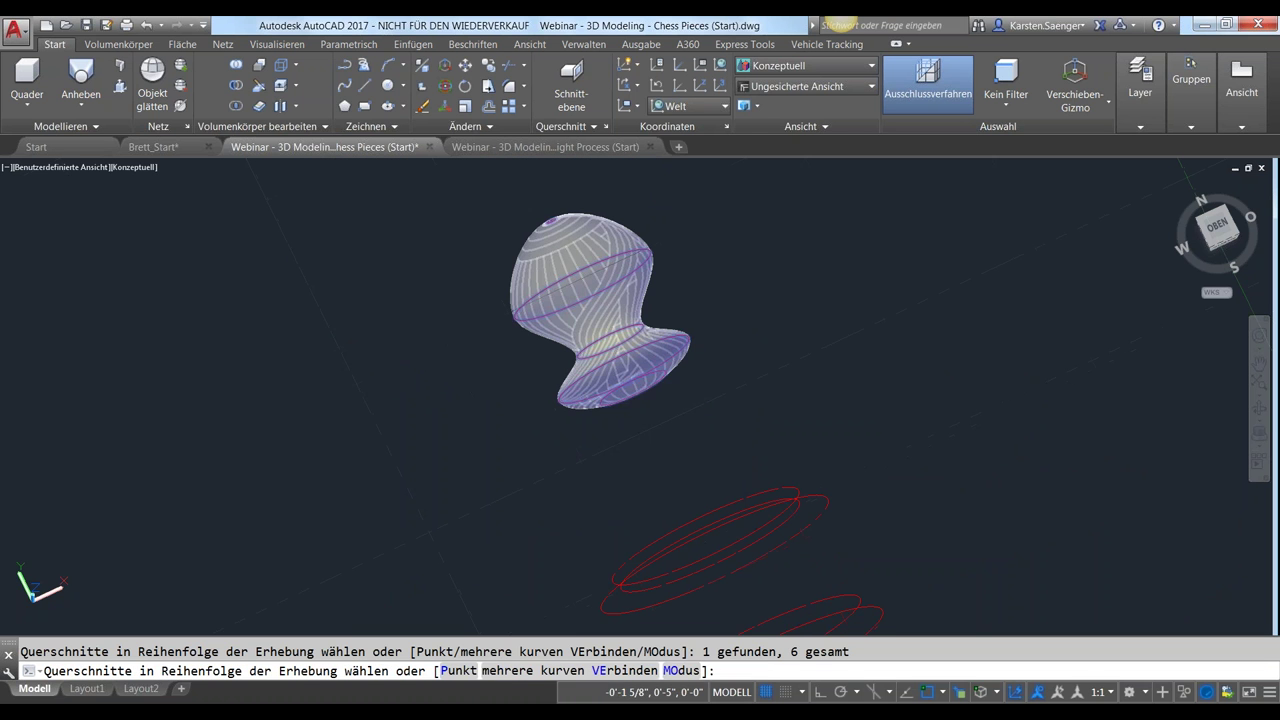
pyautogui.click(799, 497)
pyautogui.click(799, 497)
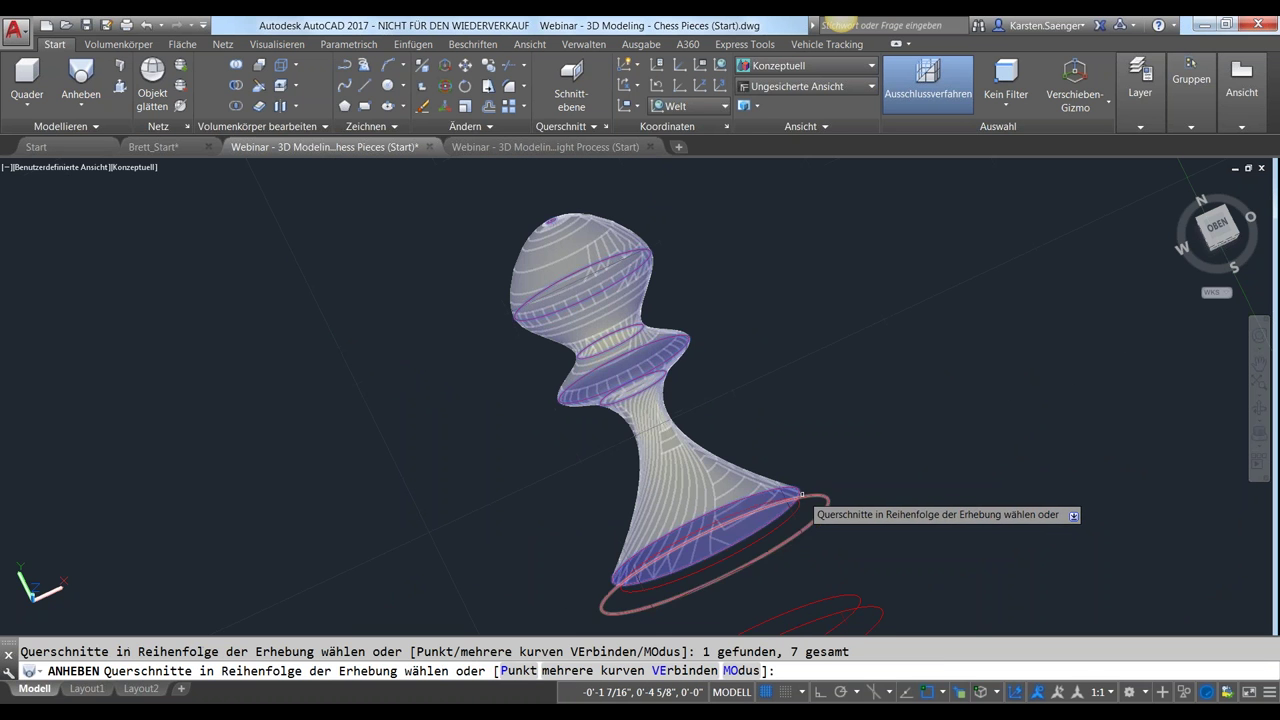
pyautogui.keyDown('shift'); pyautogui.moveTo(796, 545); pyautogui.dragTo(795, 575, button='middle'); pyautogui.keyUp('shift')
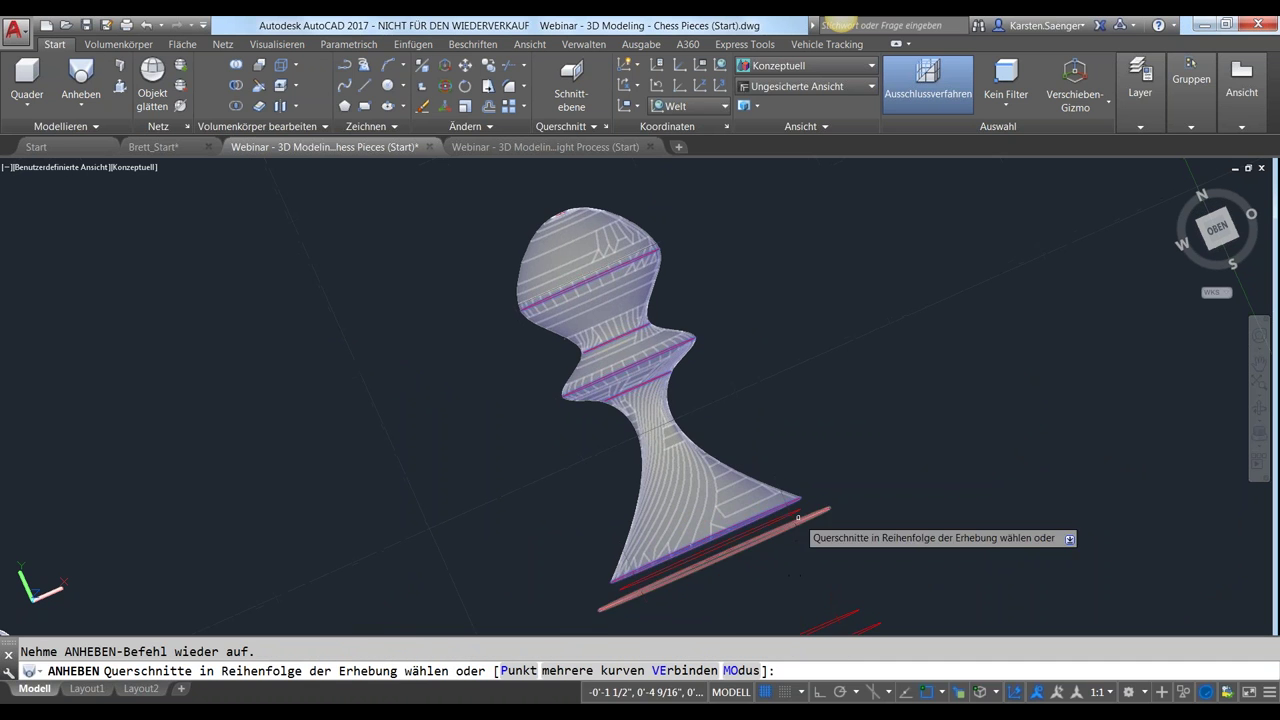
pyautogui.click(812, 516)
pyautogui.moveTo(812, 516); pyautogui.dragTo(786, 463, button='middle')
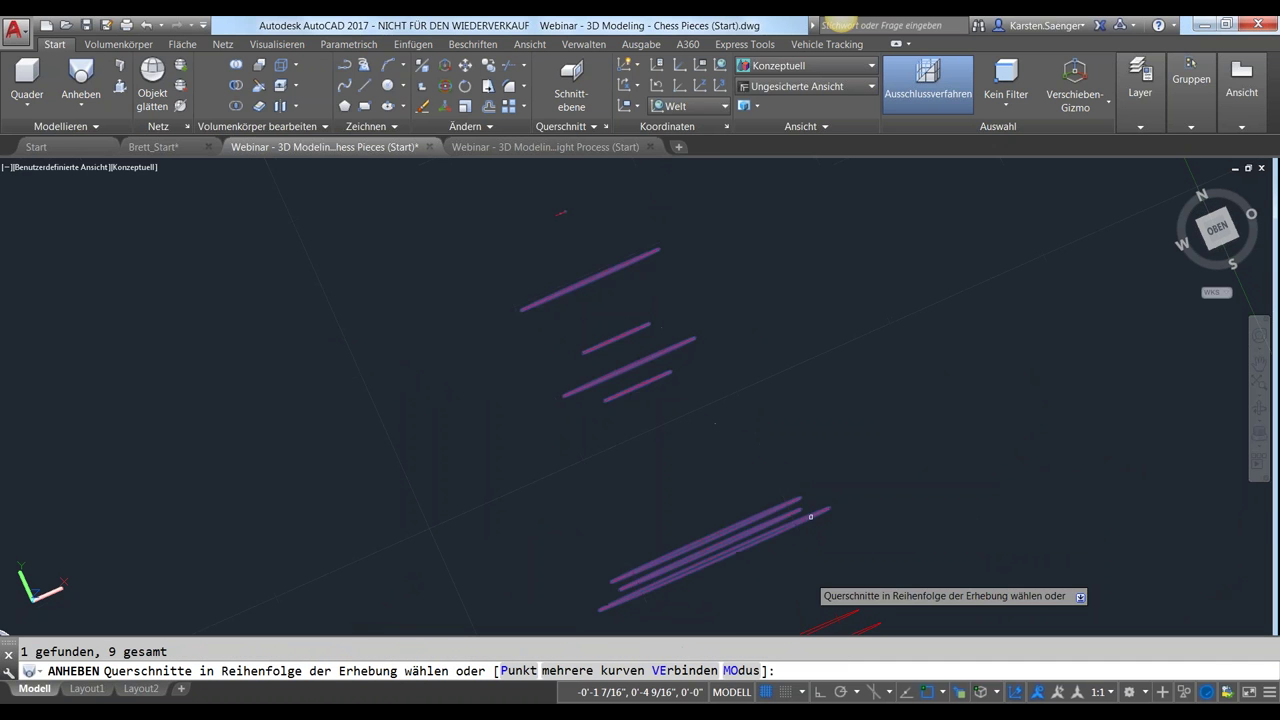
pyautogui.click(789, 469)
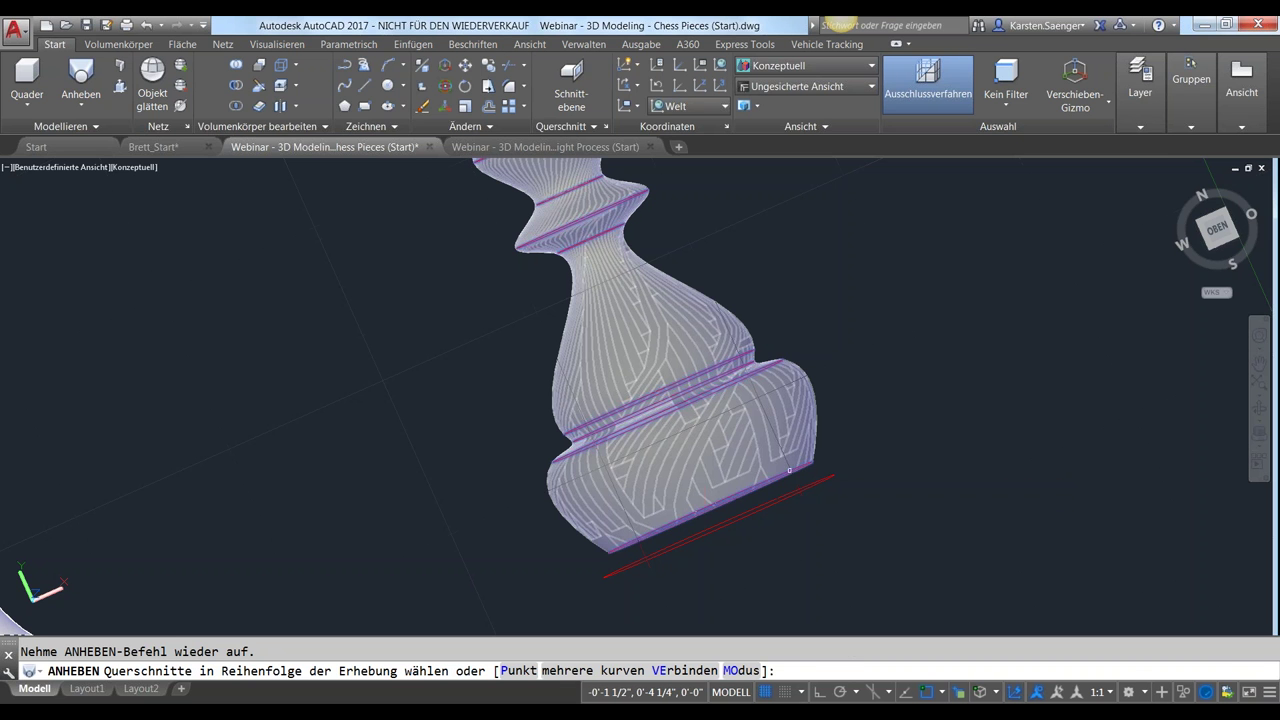
pyautogui.click(805, 490)
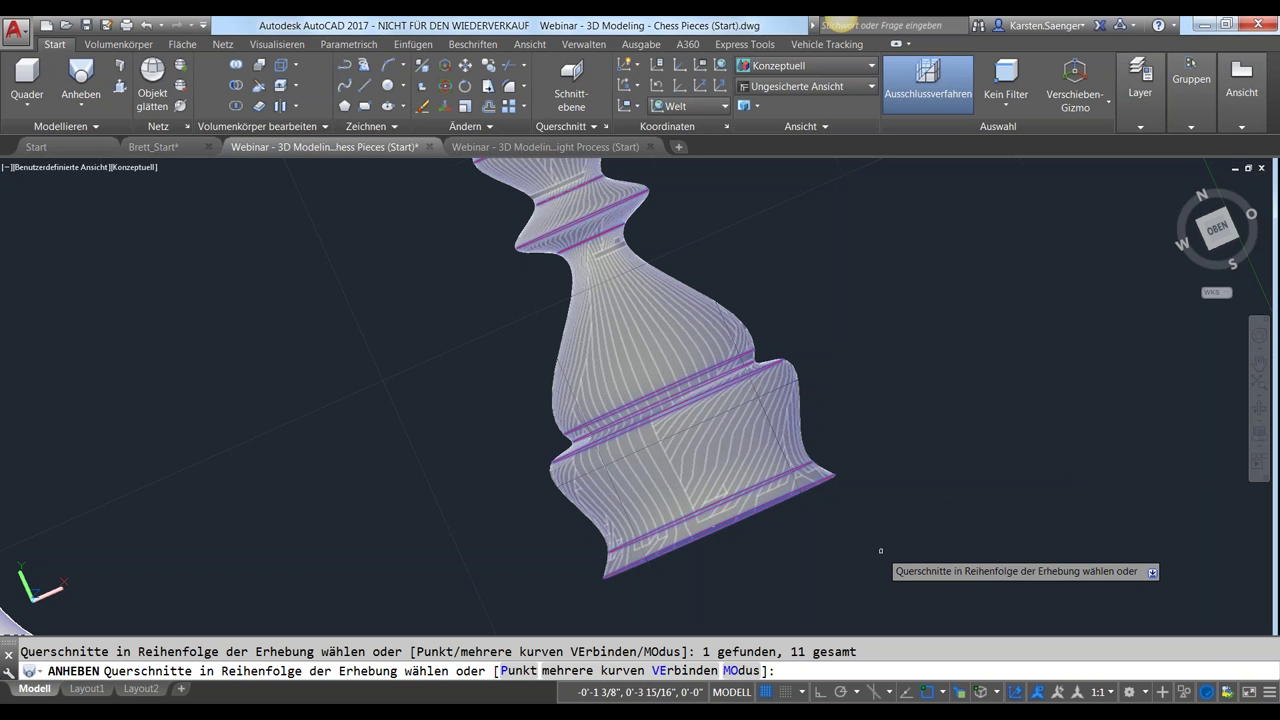
# Accept cross-sections only to create the lofted pawn, then orbit to inspect it
pyautogui.press('Return')
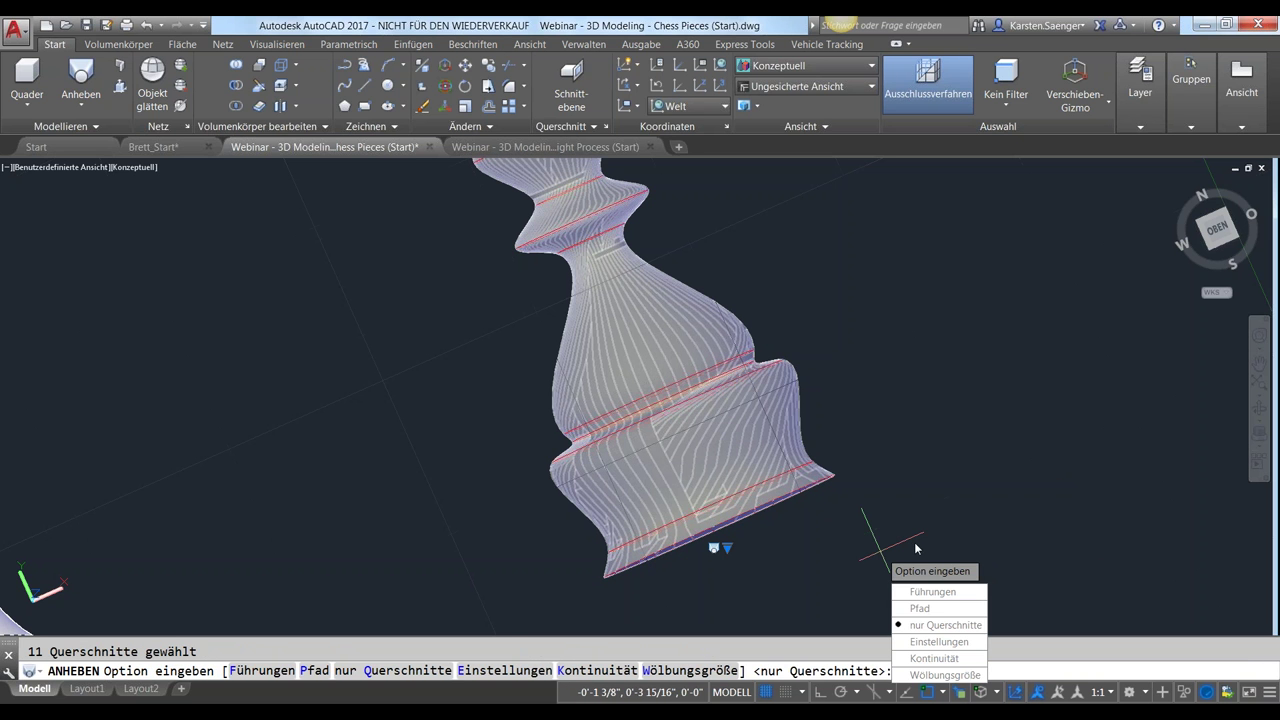
pyautogui.press('Return')
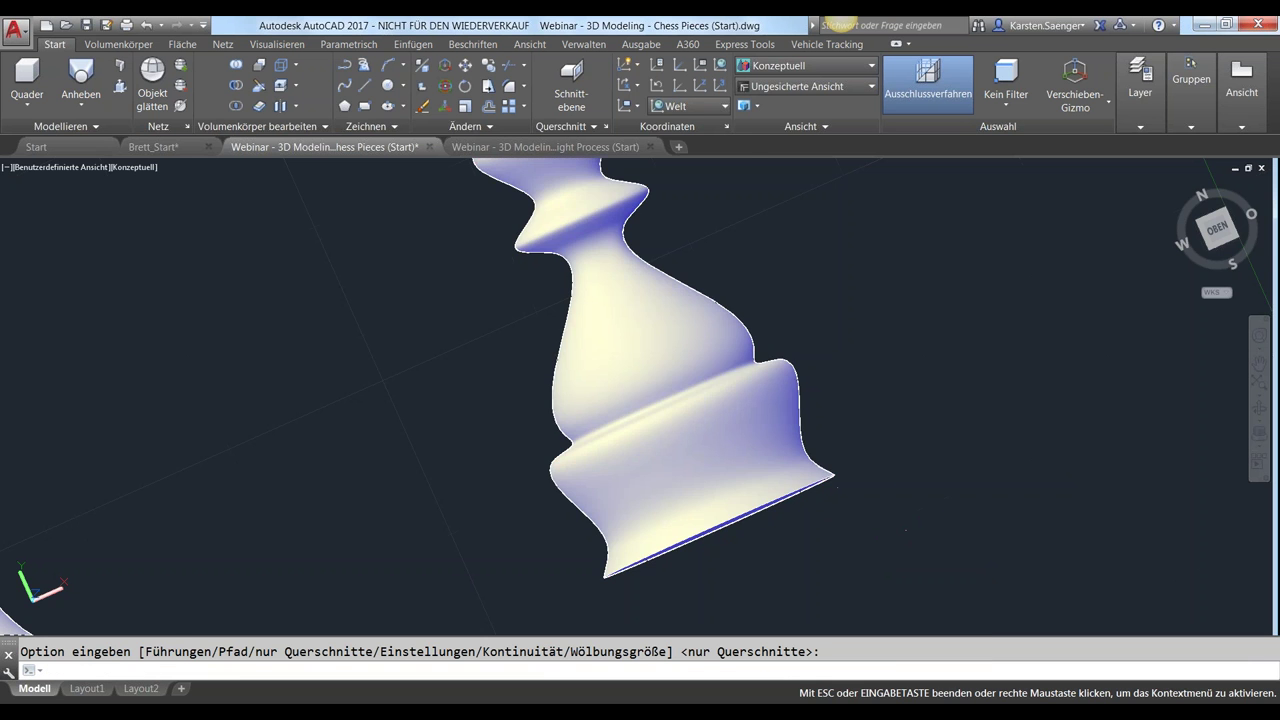
pyautogui.moveTo(908, 507)
pyautogui.keyDown('shift'); pyautogui.mouseDown(button='middle')
pyautogui.moveTo(776, 536)
pyautogui.moveTo(783, 586)
pyautogui.mouseUp(button='middle'); pyautogui.keyUp('shift')
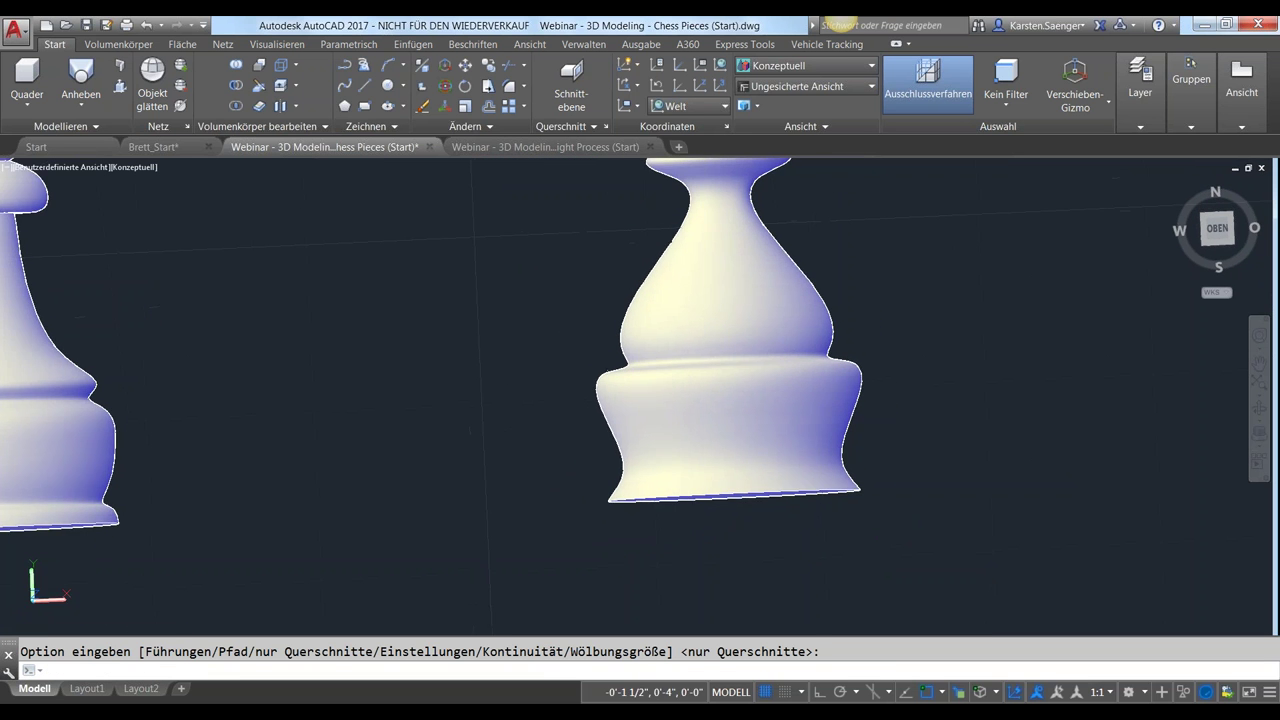
pyautogui.press('Return')
pyautogui.scroll(-2, 556, 490)
pyautogui.scroll(-2, 541, 472)
# Zoom out and pan to both pawns and the rook, bishop, knight and queen profiles, then tilt the view
pyautogui.keyDown('shift'); pyautogui.moveTo(702, 517); pyautogui.dragTo(700, 530, button='middle'); pyautogui.keyUp('shift')
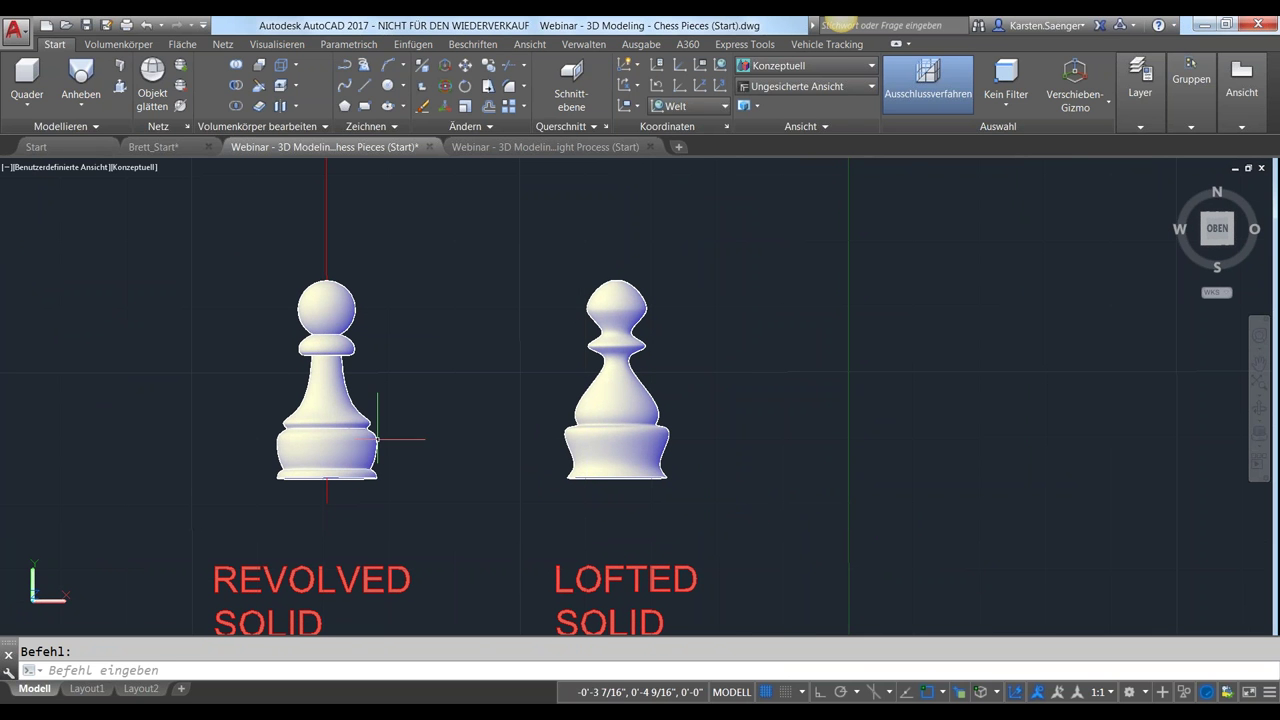
pyautogui.scroll(-2, 414, 523)
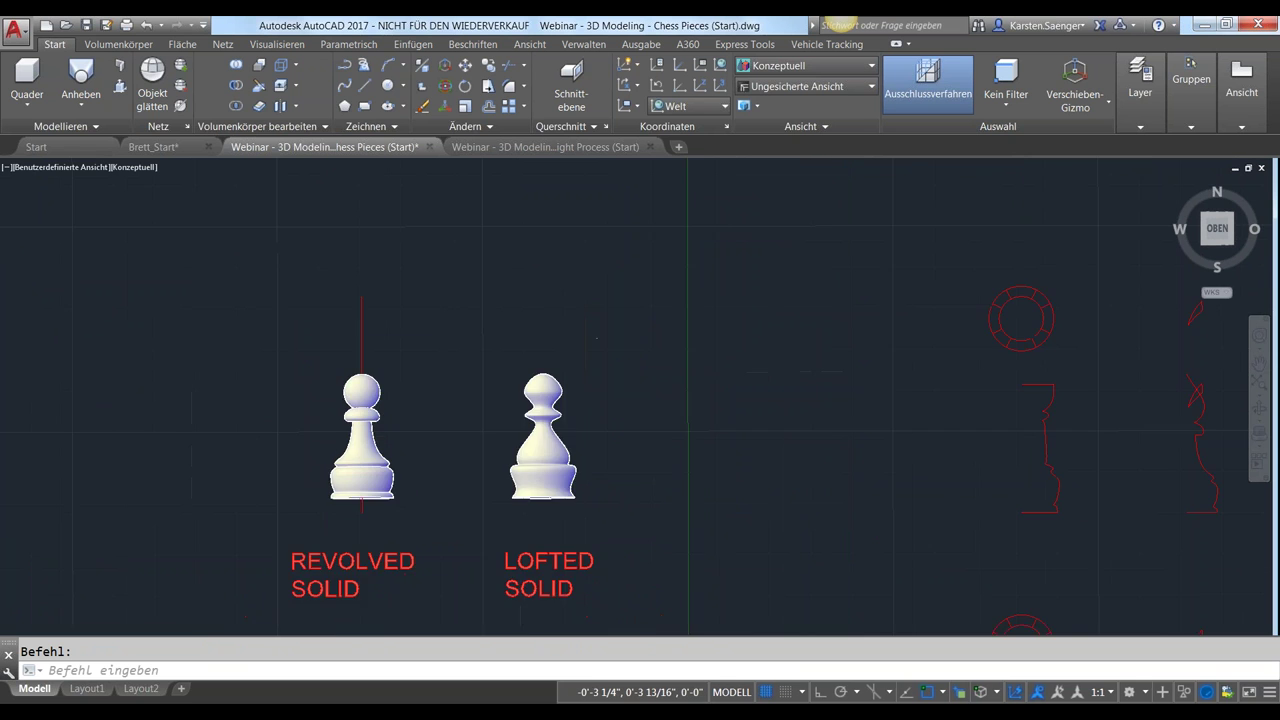
pyautogui.scroll(-2, 470, 505)
pyautogui.scroll(-2, 525, 486)
pyautogui.moveTo(525, 486); pyautogui.dragTo(567, 356, button='middle')
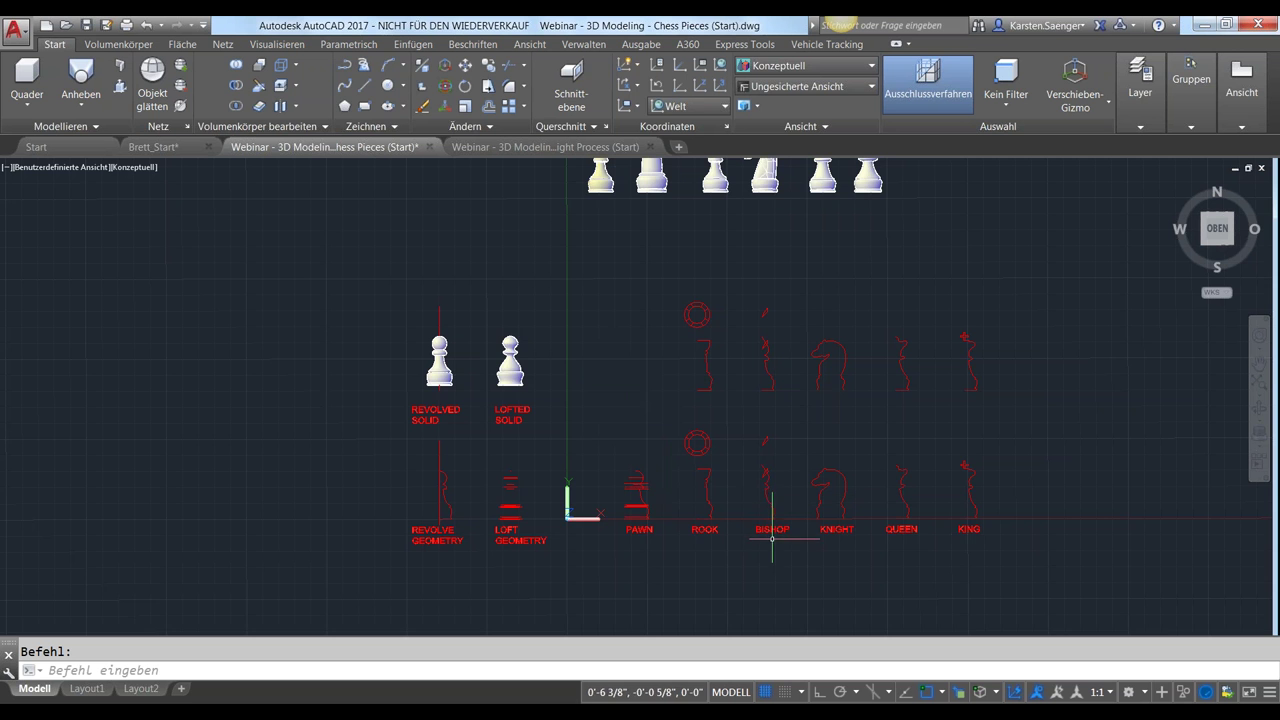
pyautogui.scroll(2, 770, 530)
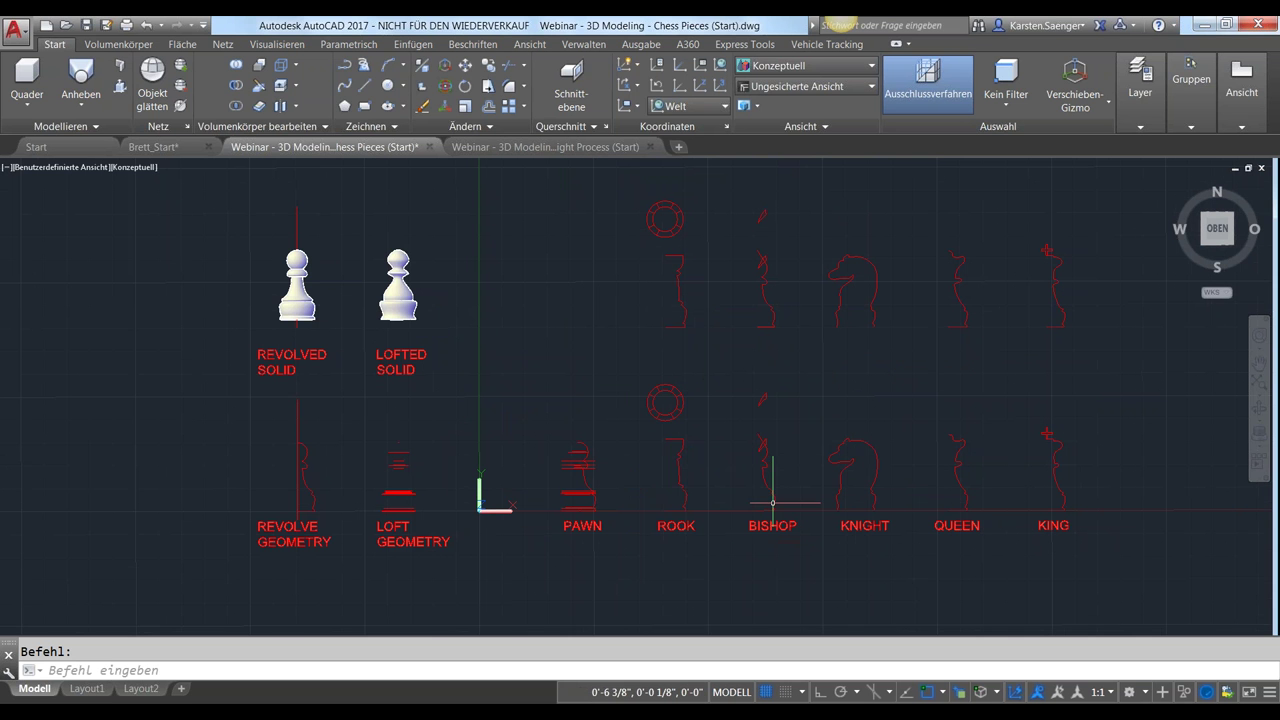
pyautogui.scroll(2, 782, 483)
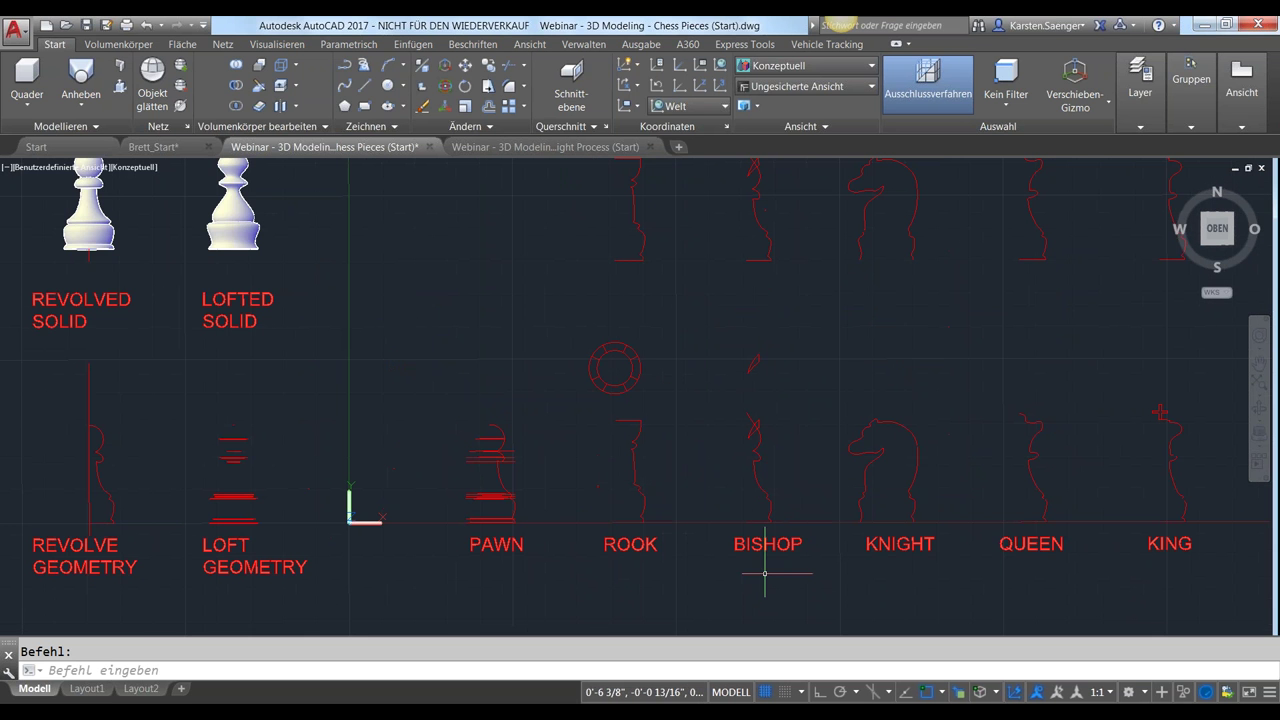
pyautogui.scroll(2, 763, 574)
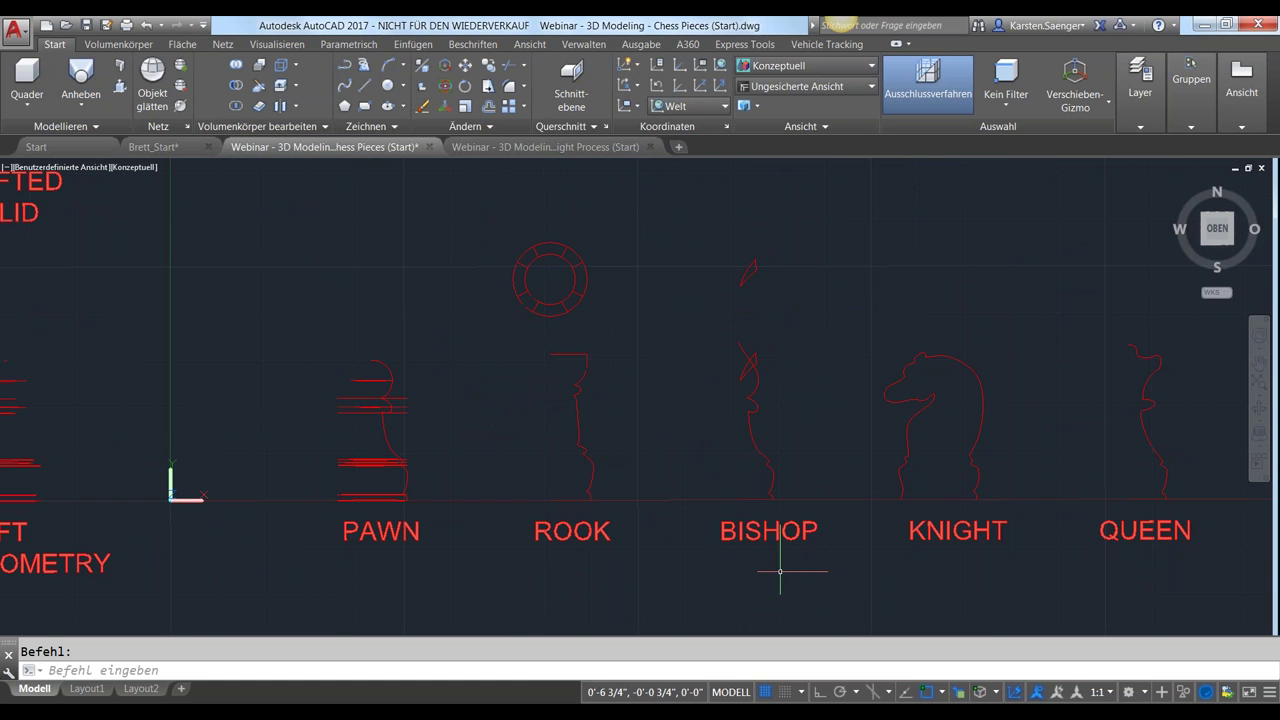
pyautogui.keyDown('shift'); pyautogui.moveTo(763, 577); pyautogui.dragTo(720, 457, button='middle'); pyautogui.keyUp('shift')
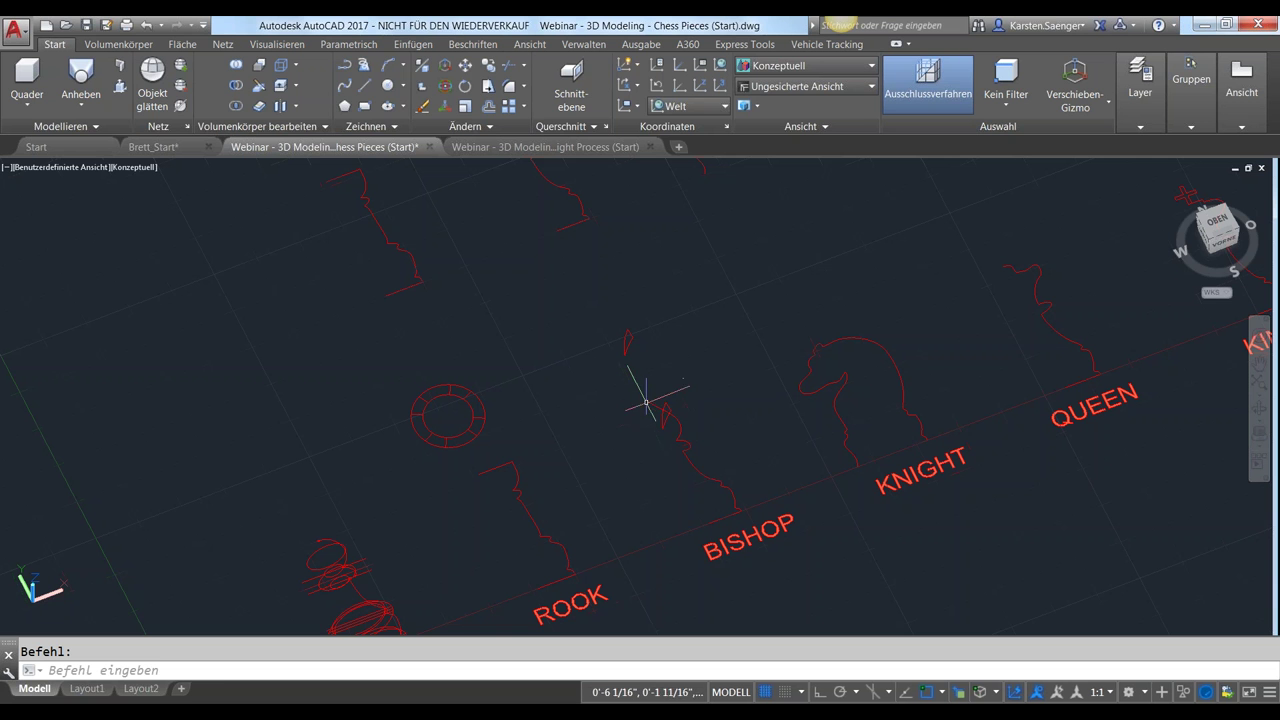
# Select the bishop profile with a crossing window
pyautogui.click(633, 387)
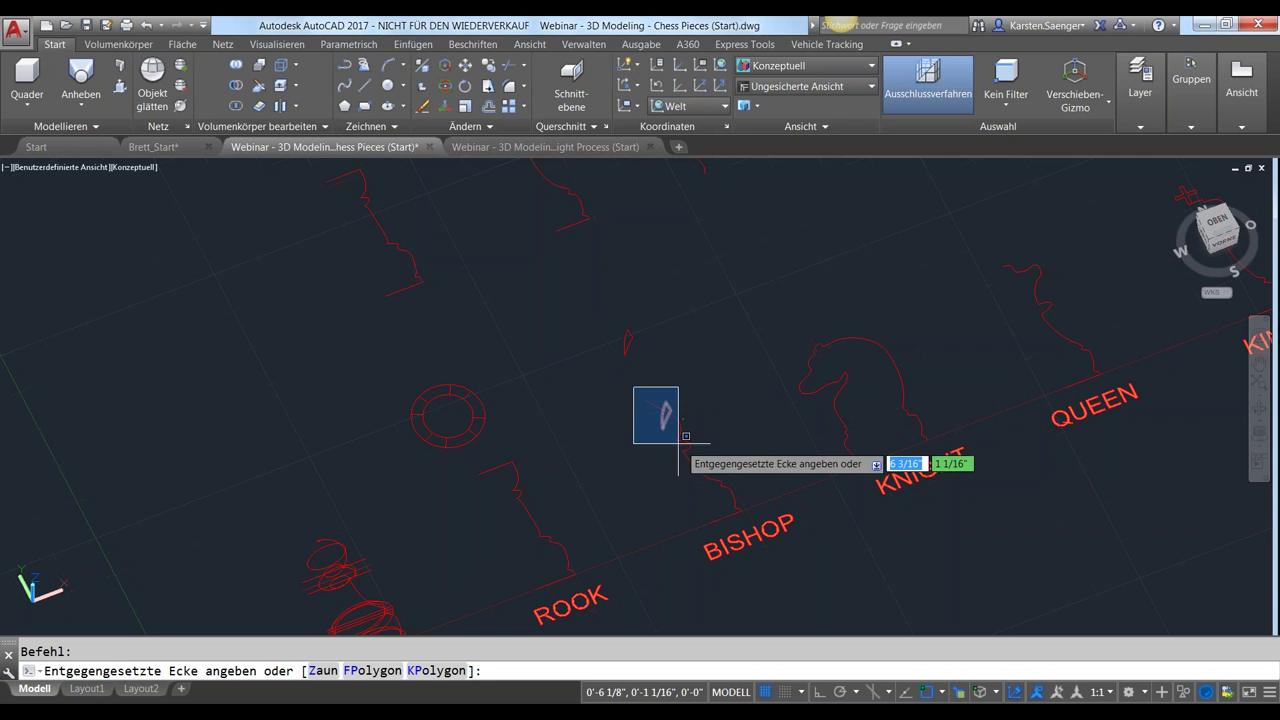
pyautogui.click(716, 476)
pyautogui.click(737, 440)
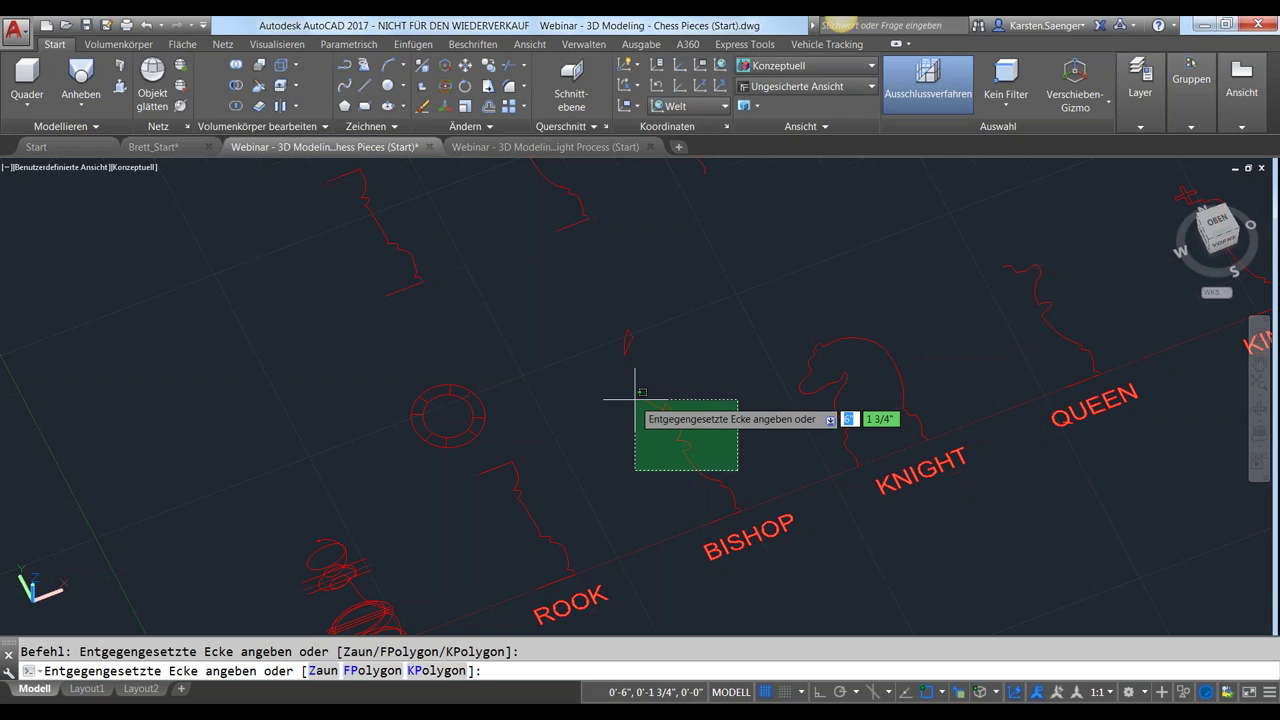
pyautogui.click(640, 398)
pyautogui.click(640, 398)
pyautogui.write('SCHIE')
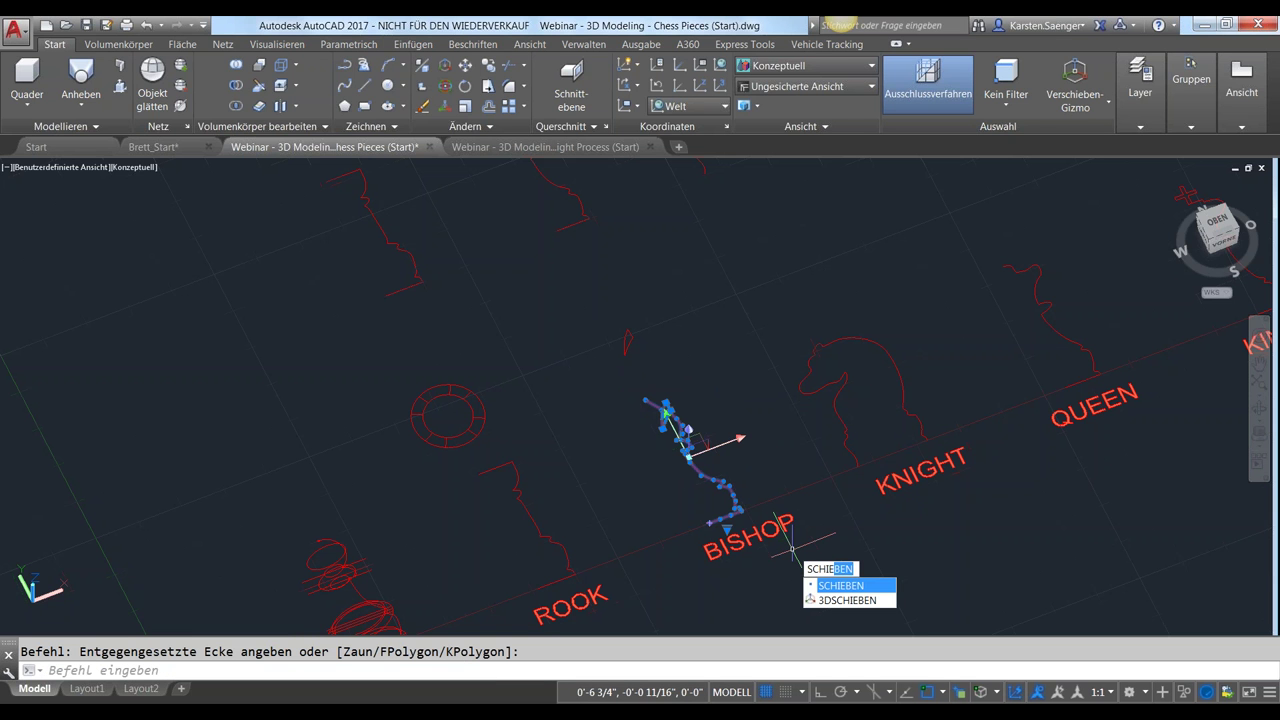
pyautogui.press('Escape')
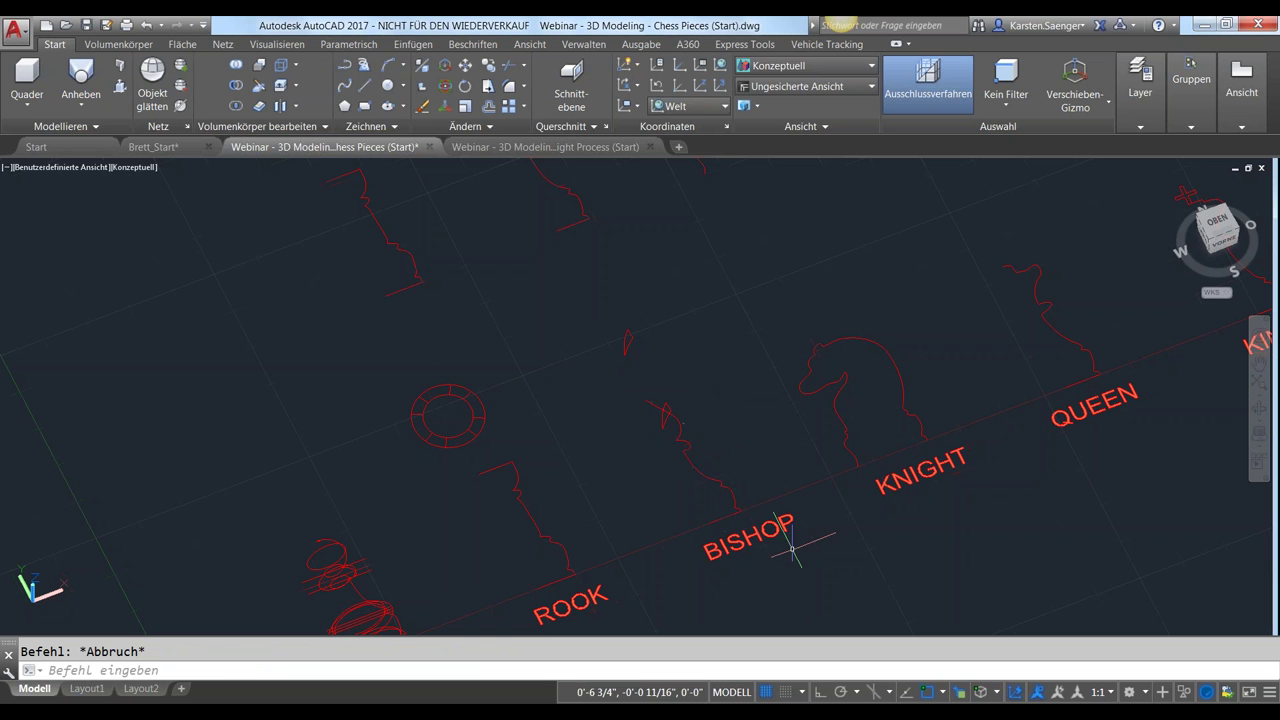
pyautogui.click(714, 434)
pyautogui.click(634, 394)
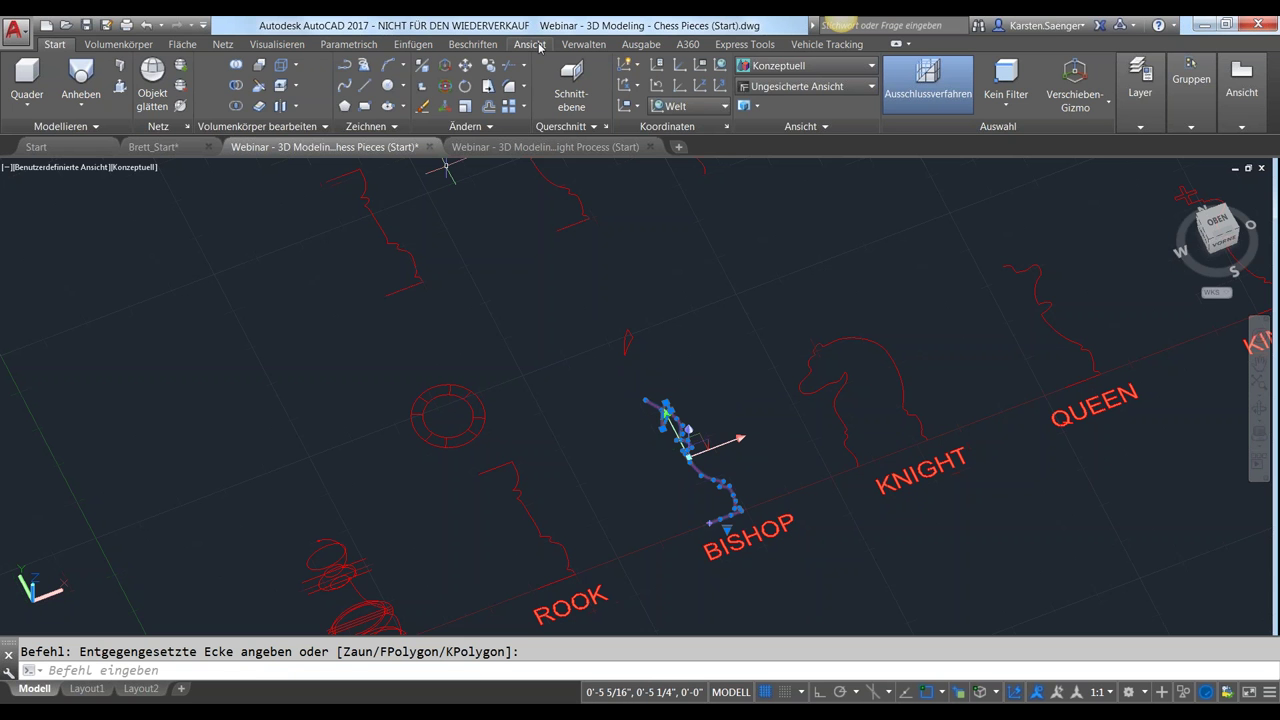
# Cancel a move-copy of the bishop profile and reselect the bishop outline
pyautogui.click(744, 44)
pyautogui.click(440, 75)
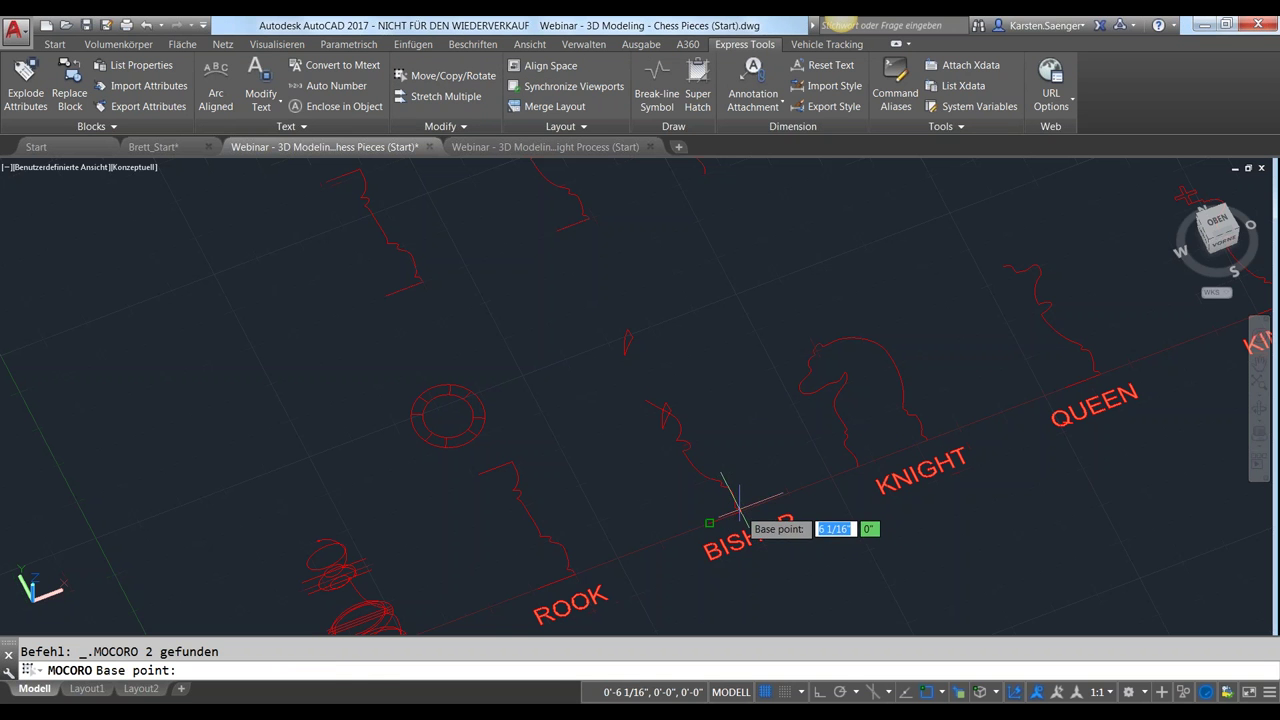
pyautogui.click(712, 521)
pyautogui.click(780, 584)
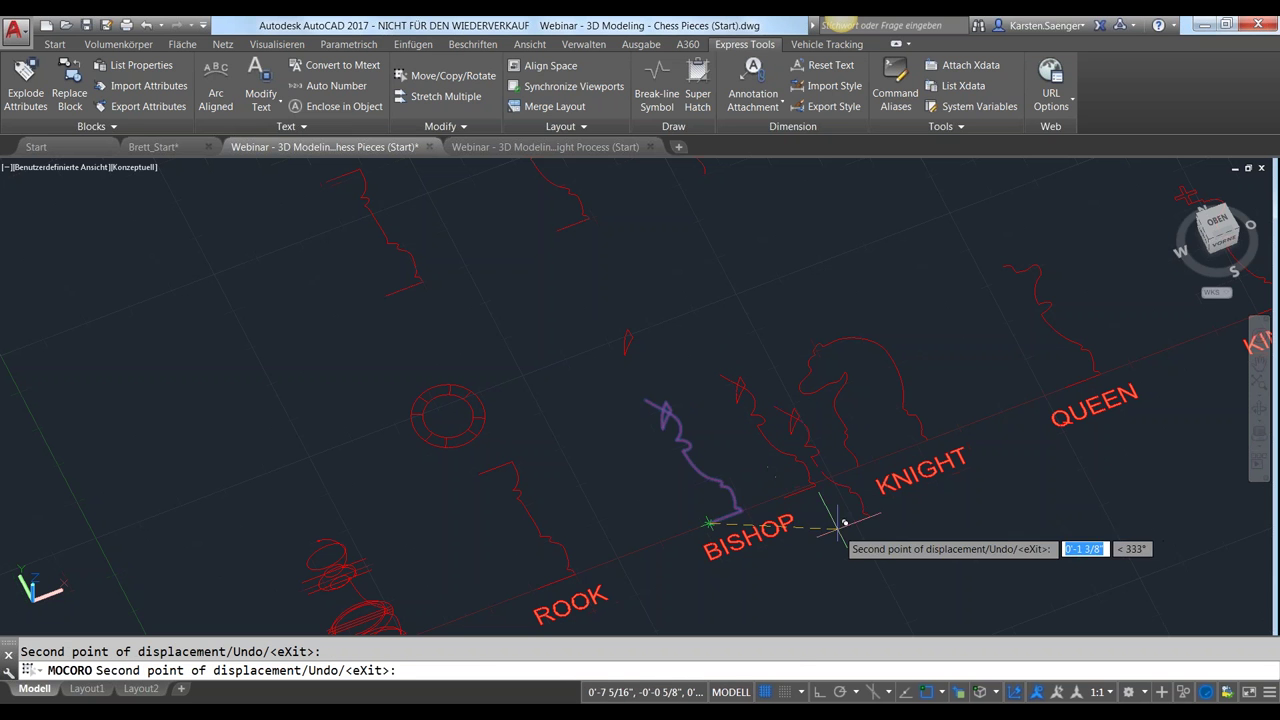
pyautogui.rightClick(754, 540)
pyautogui.press('Escape')
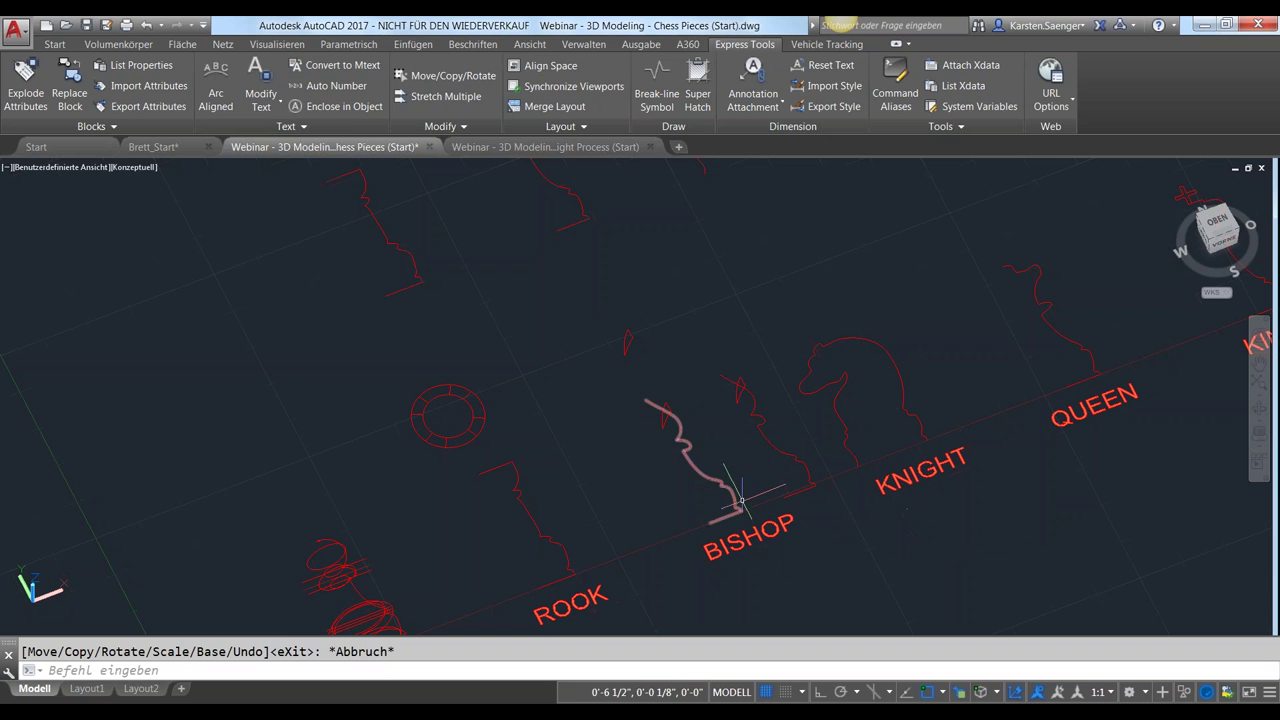
pyautogui.click(731, 493)
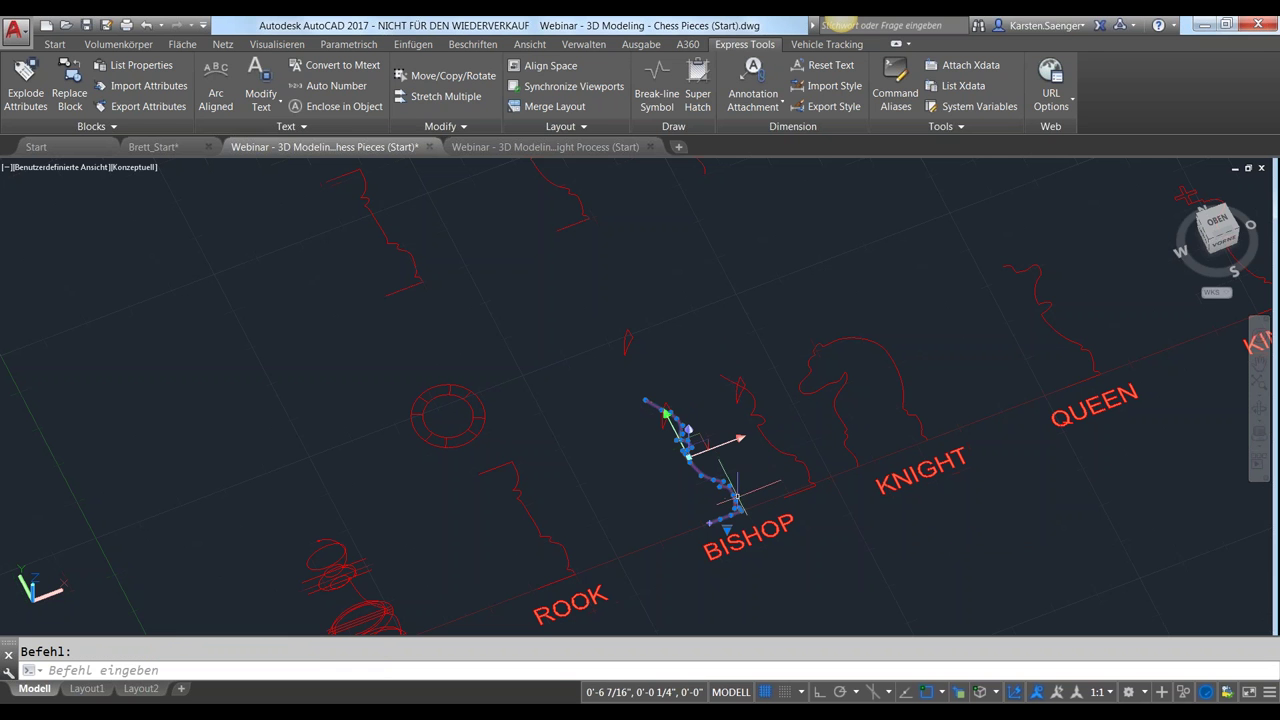
pyautogui.click(56, 45)
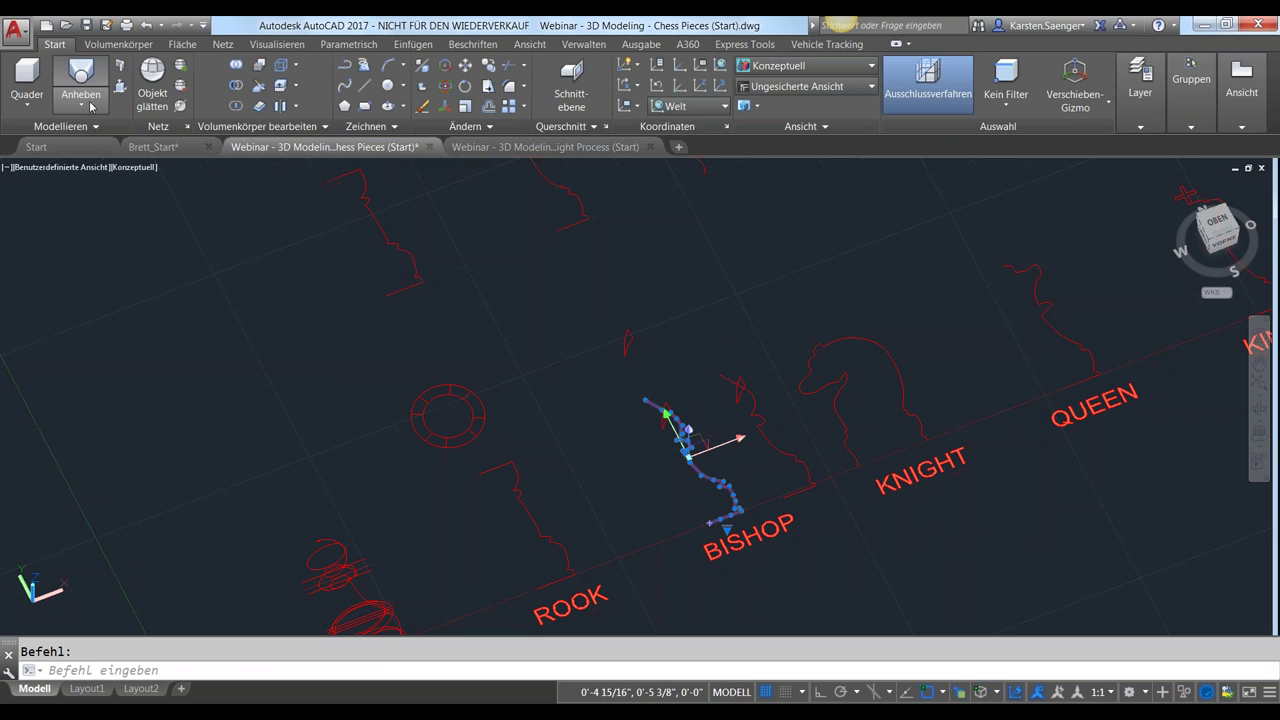
# Revolve the bishop profile 360° about an axis from its bottom point upward
pyautogui.click(90, 108)
pyautogui.click(97, 166)
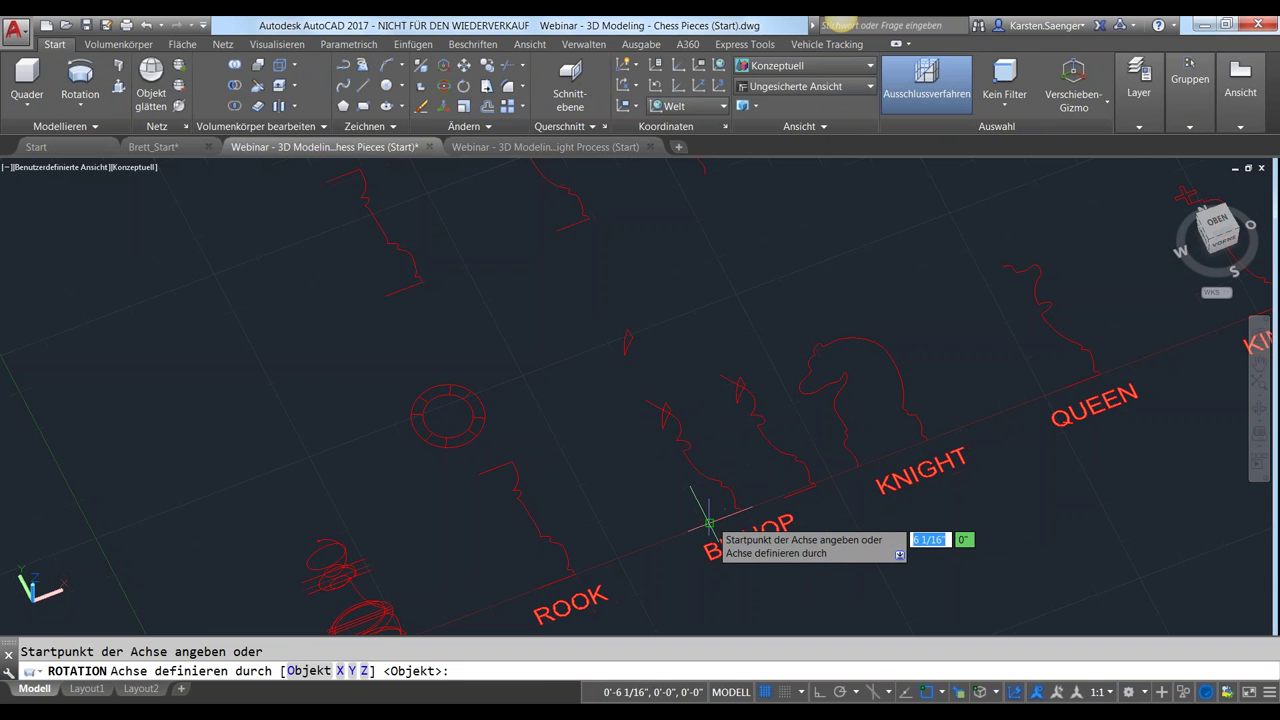
pyautogui.click(709, 521)
pyautogui.click(657, 403)
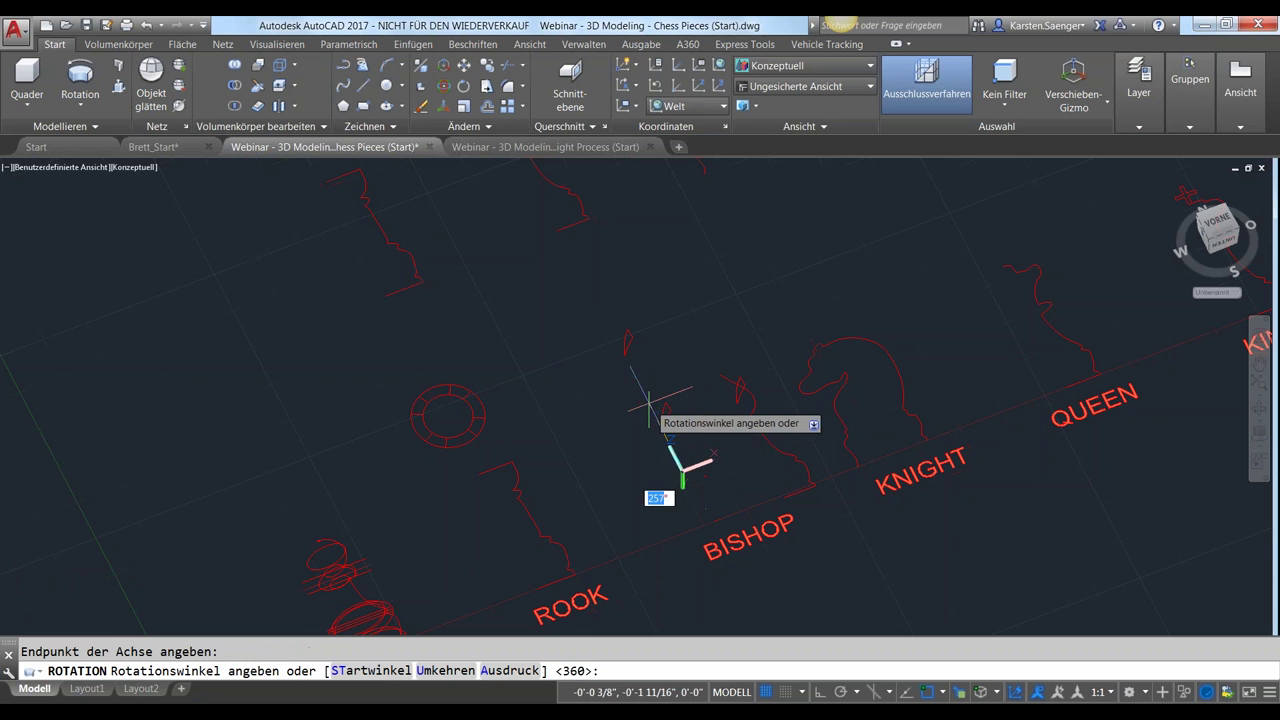
pyautogui.write('360')
pyautogui.press('Return')
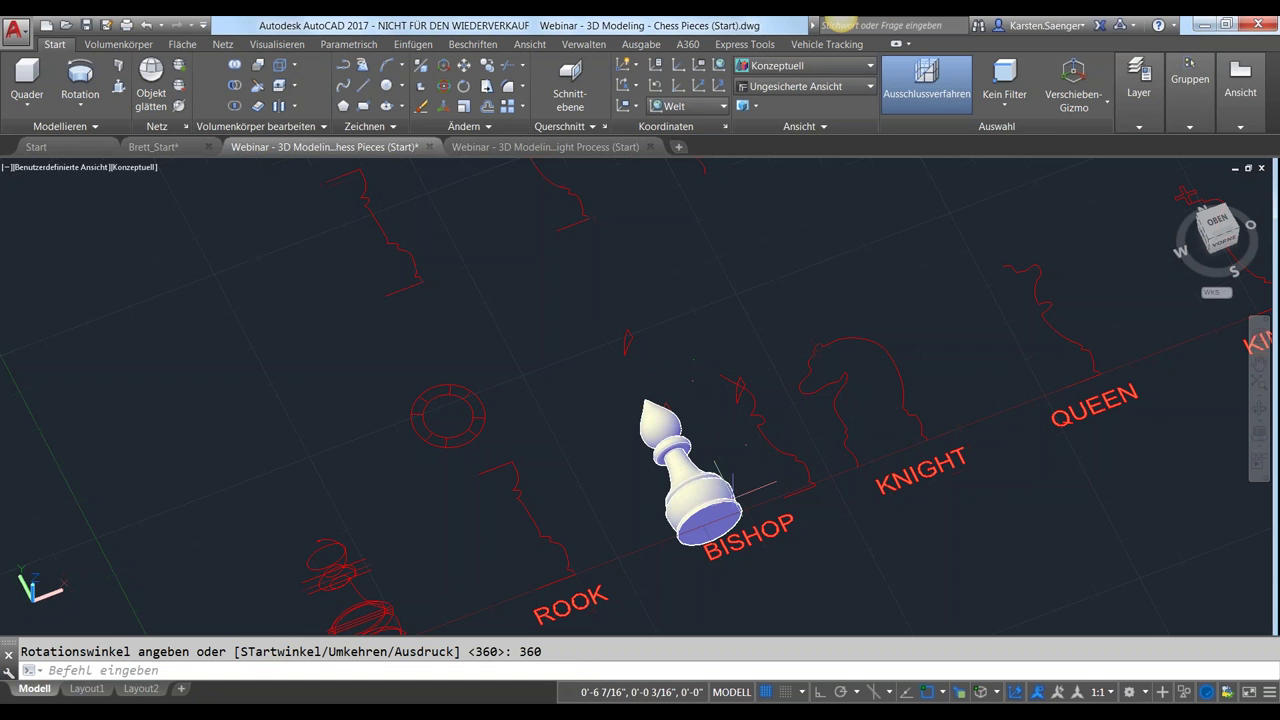
pyautogui.moveTo(731, 566)
pyautogui.keyDown('shift'); pyautogui.mouseDown(button='middle')
pyautogui.moveTo(691, 605)
pyautogui.moveTo(726, 497)
pyautogui.mouseUp(button='middle'); pyautogui.keyUp('shift')
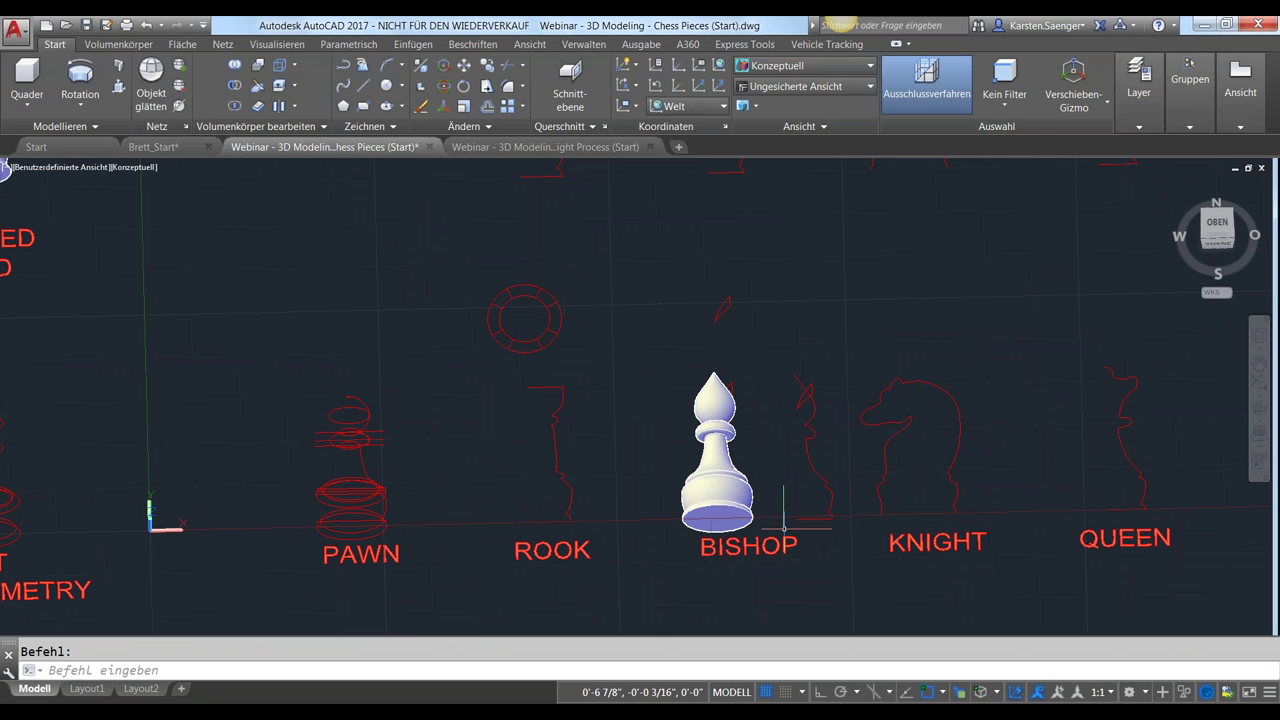
pyautogui.keyDown('shift'); pyautogui.moveTo(806, 582); pyautogui.dragTo(870, 560, button='middle'); pyautogui.keyUp('shift')
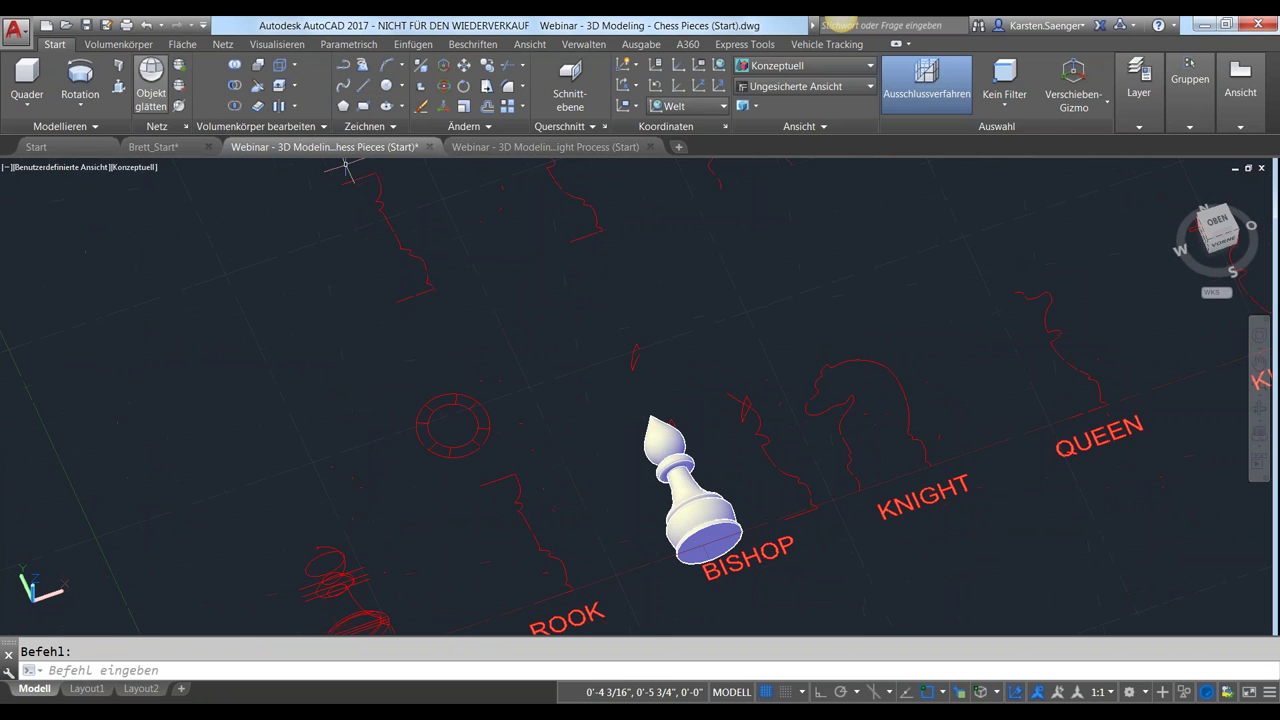
pyautogui.click(71, 82)
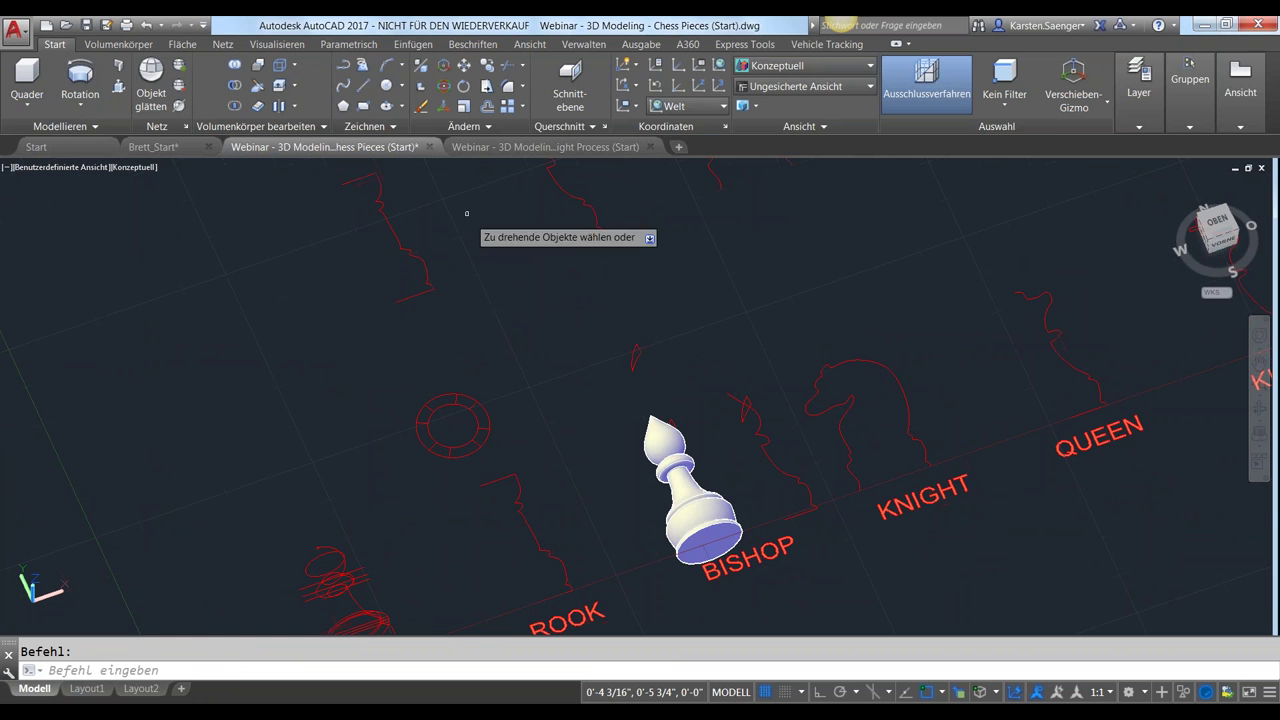
pyautogui.click(780, 470)
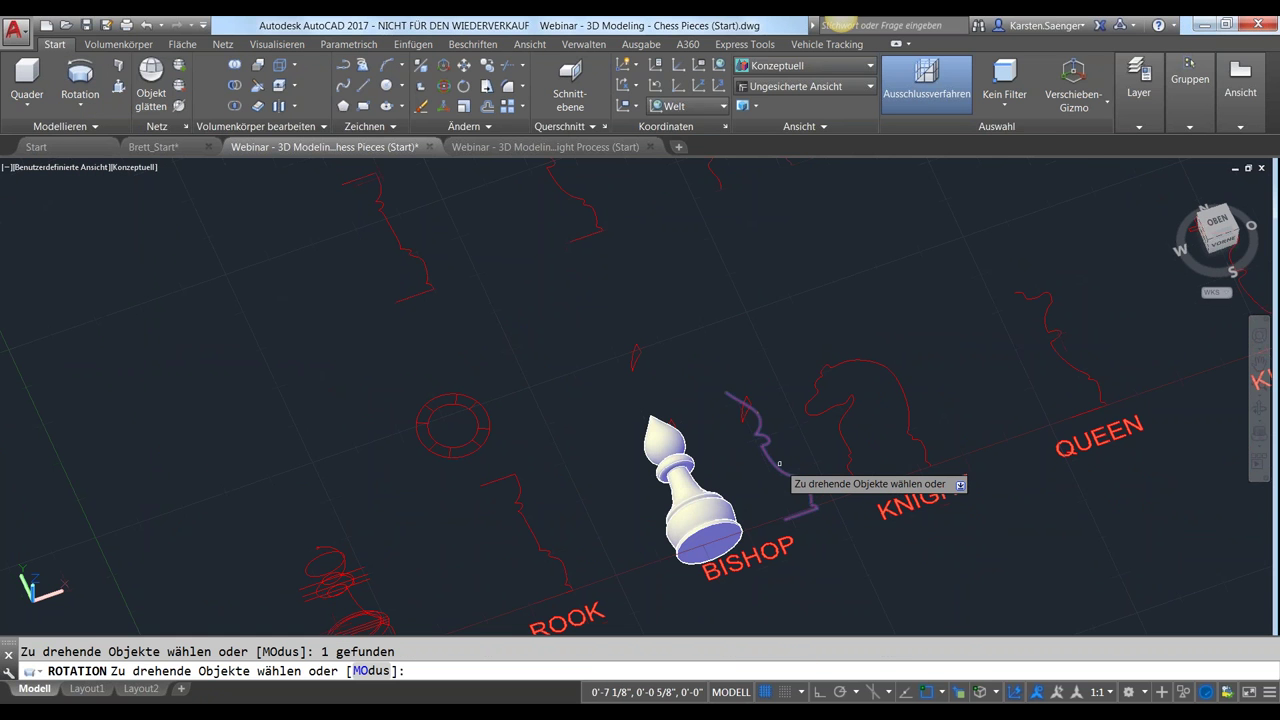
pyautogui.press('Return')
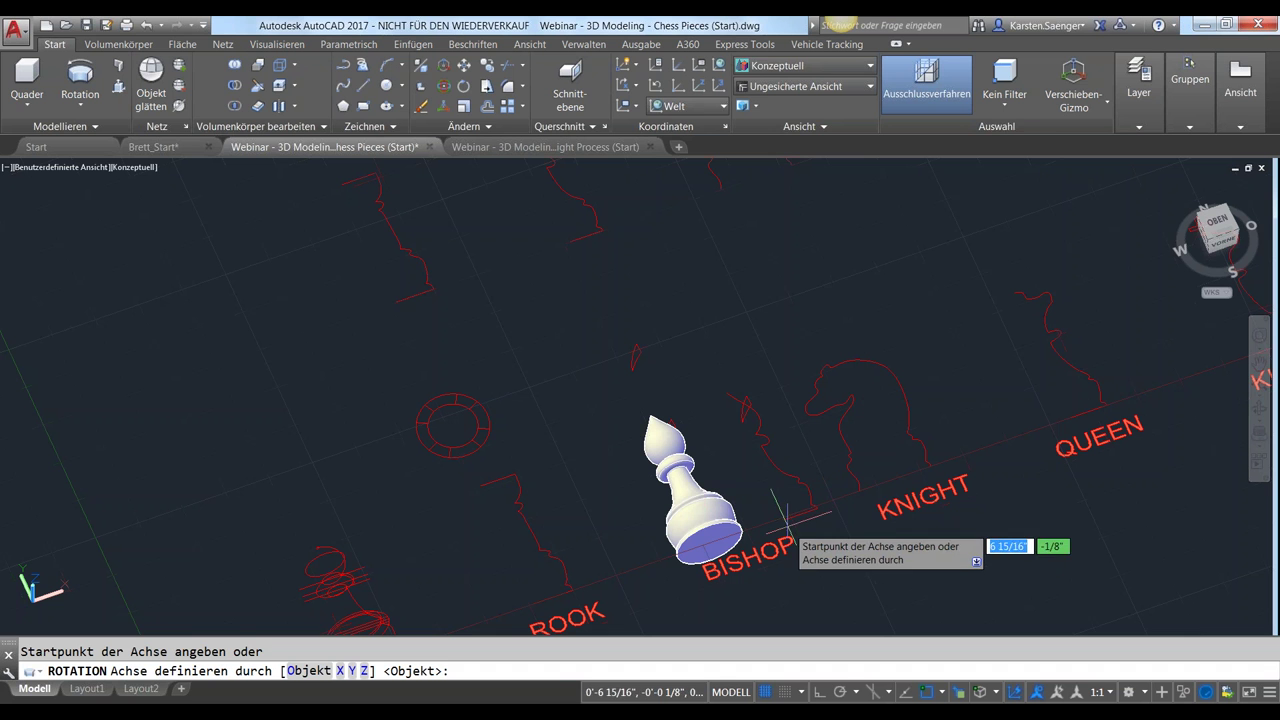
pyautogui.click(784, 520)
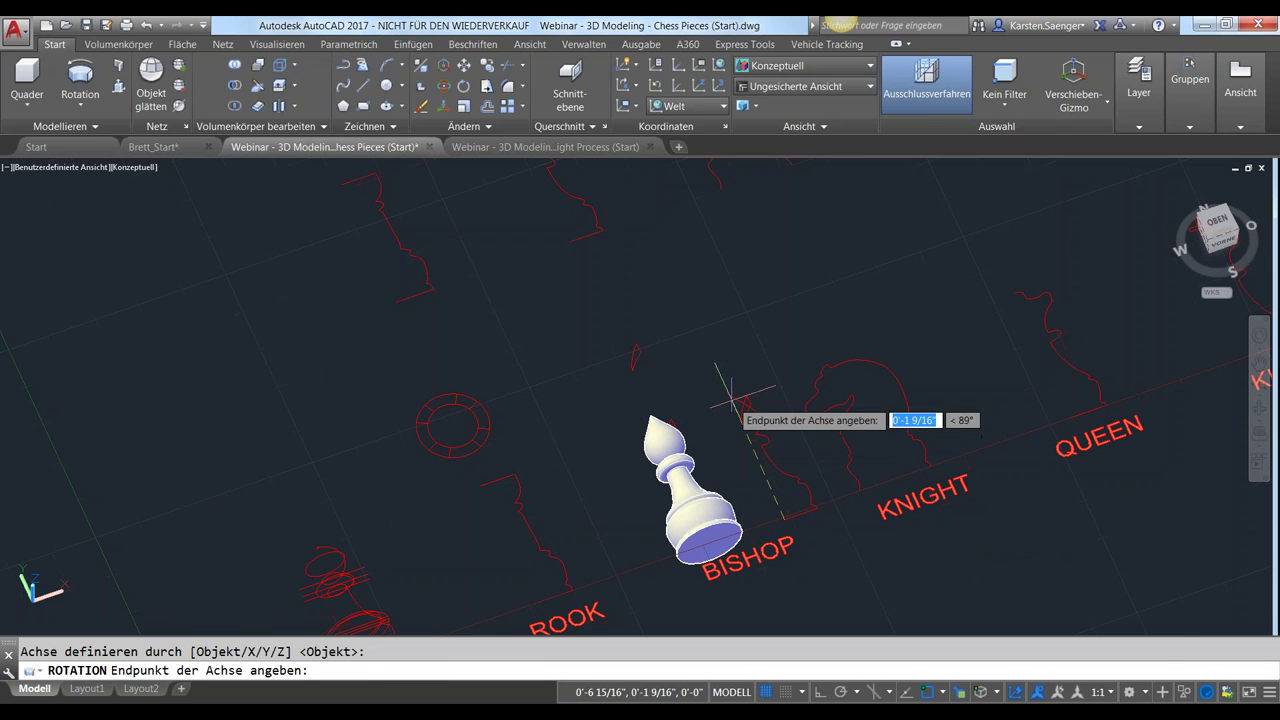
pyautogui.click(733, 402)
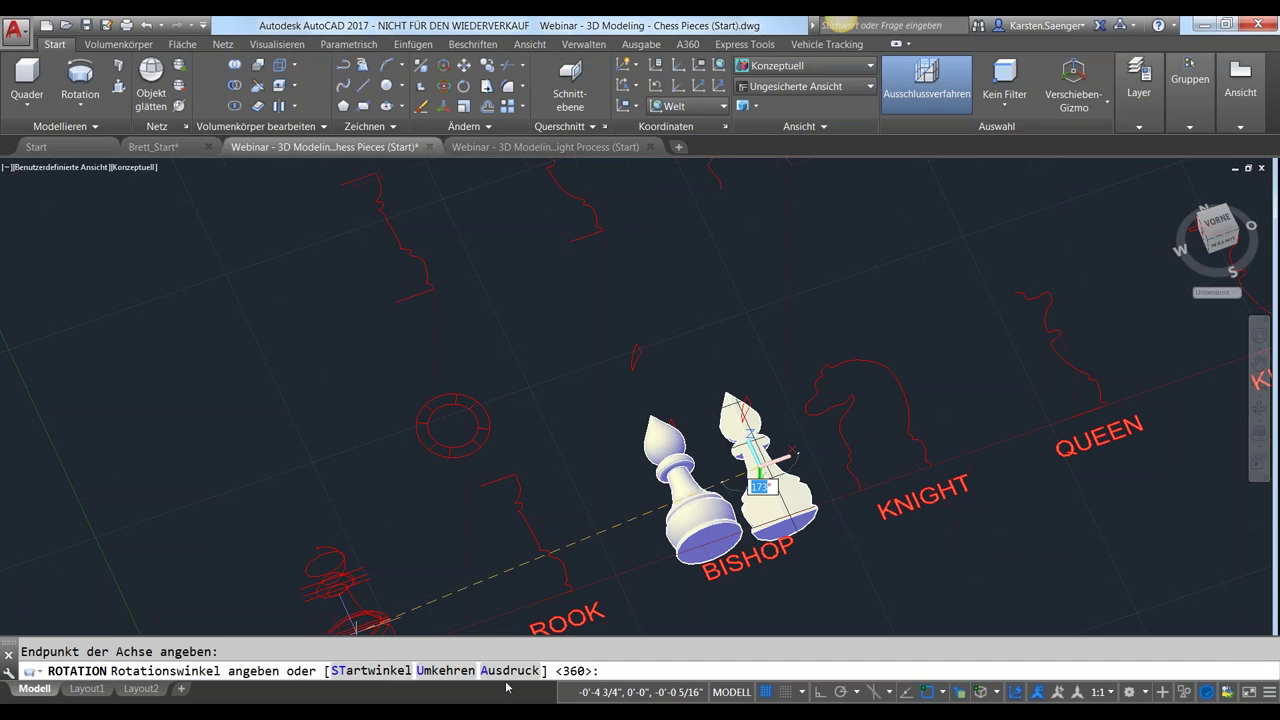
pyautogui.press('Escape')
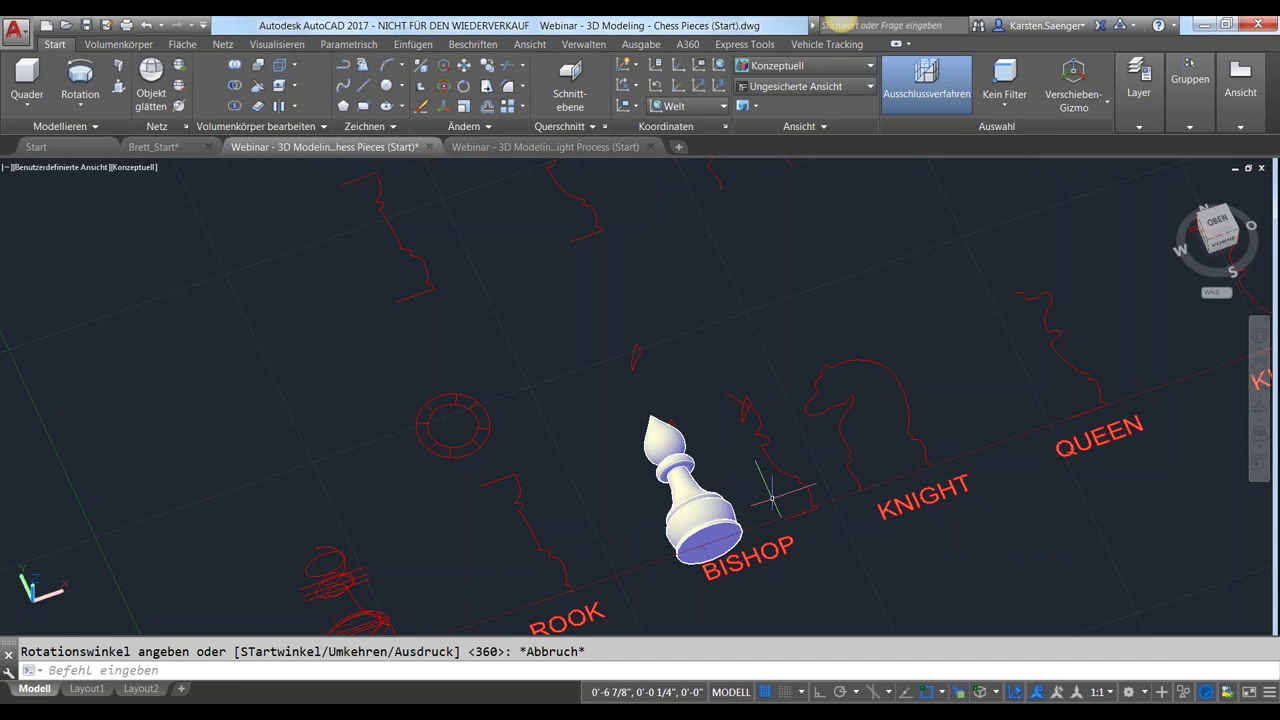
pyautogui.click(80, 78)
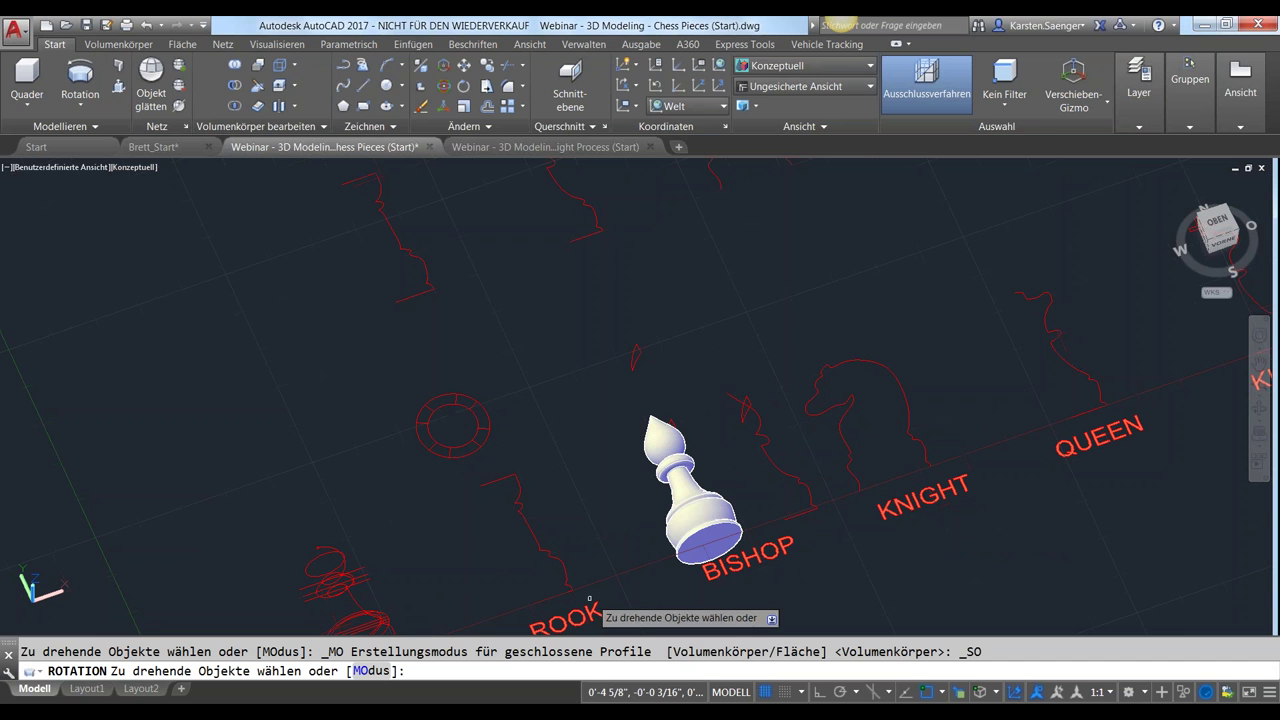
pyautogui.click(800, 490)
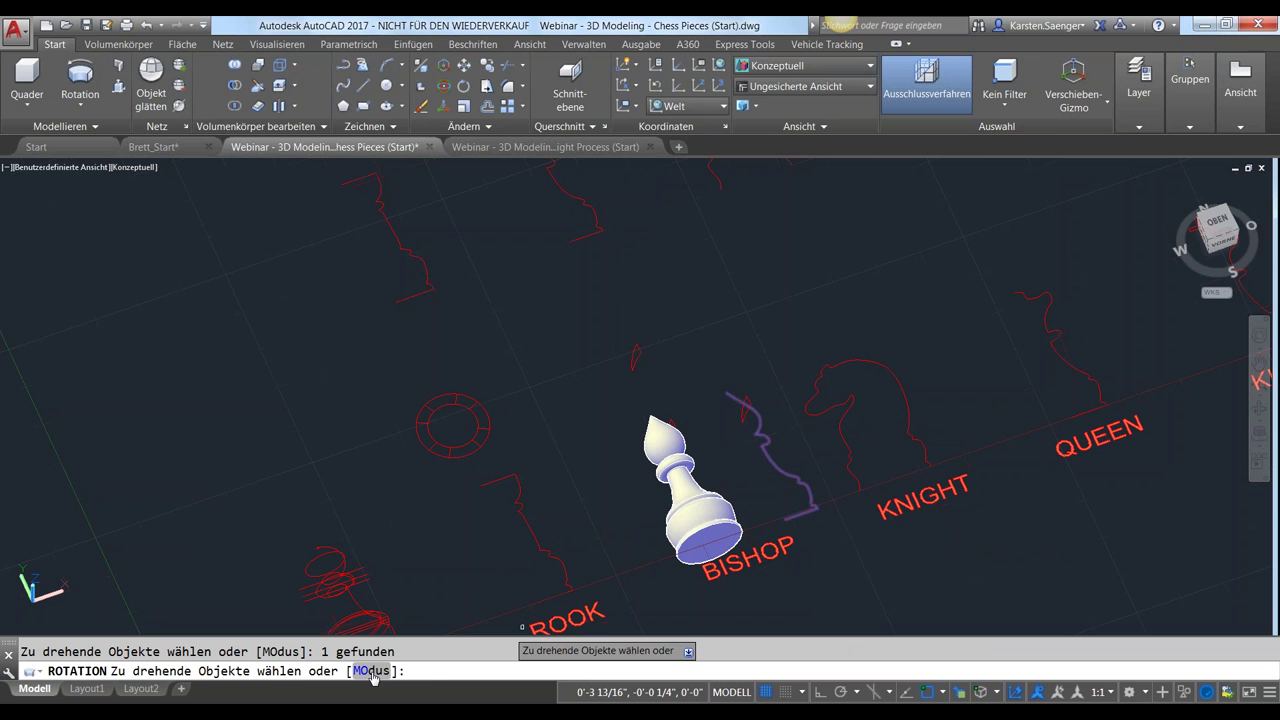
pyautogui.click(371, 676)
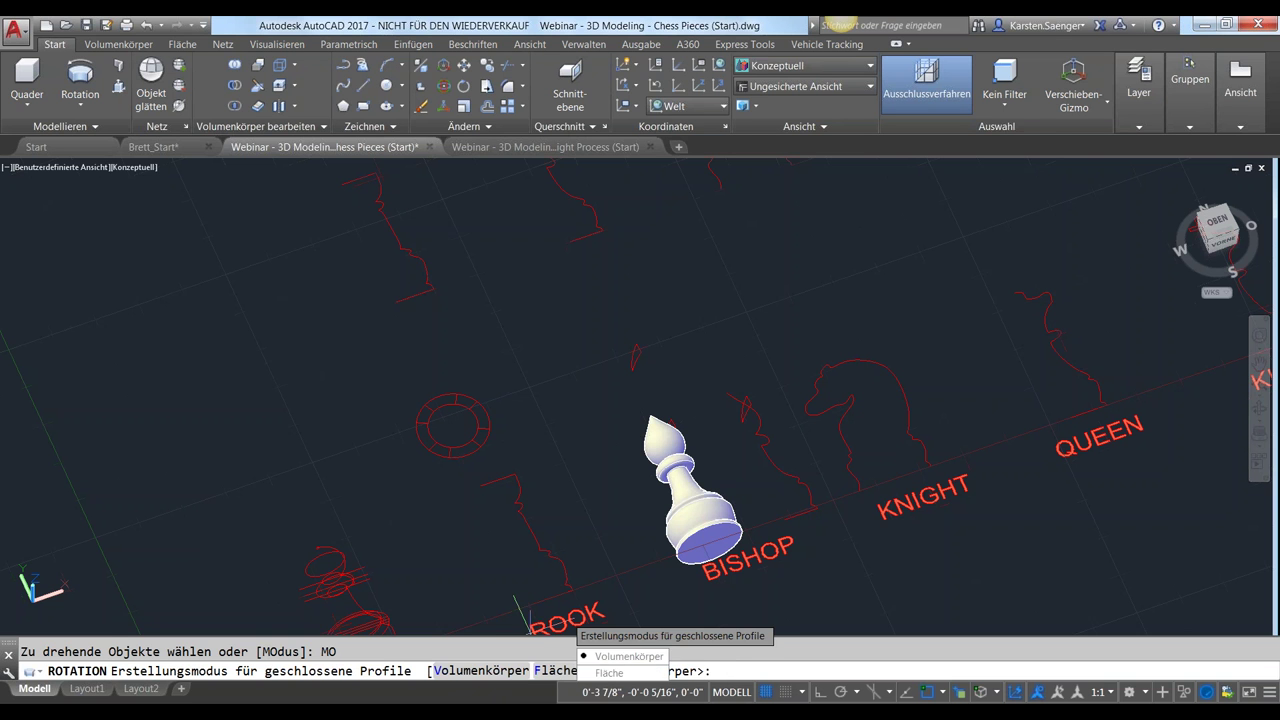
pyautogui.click(625, 656)
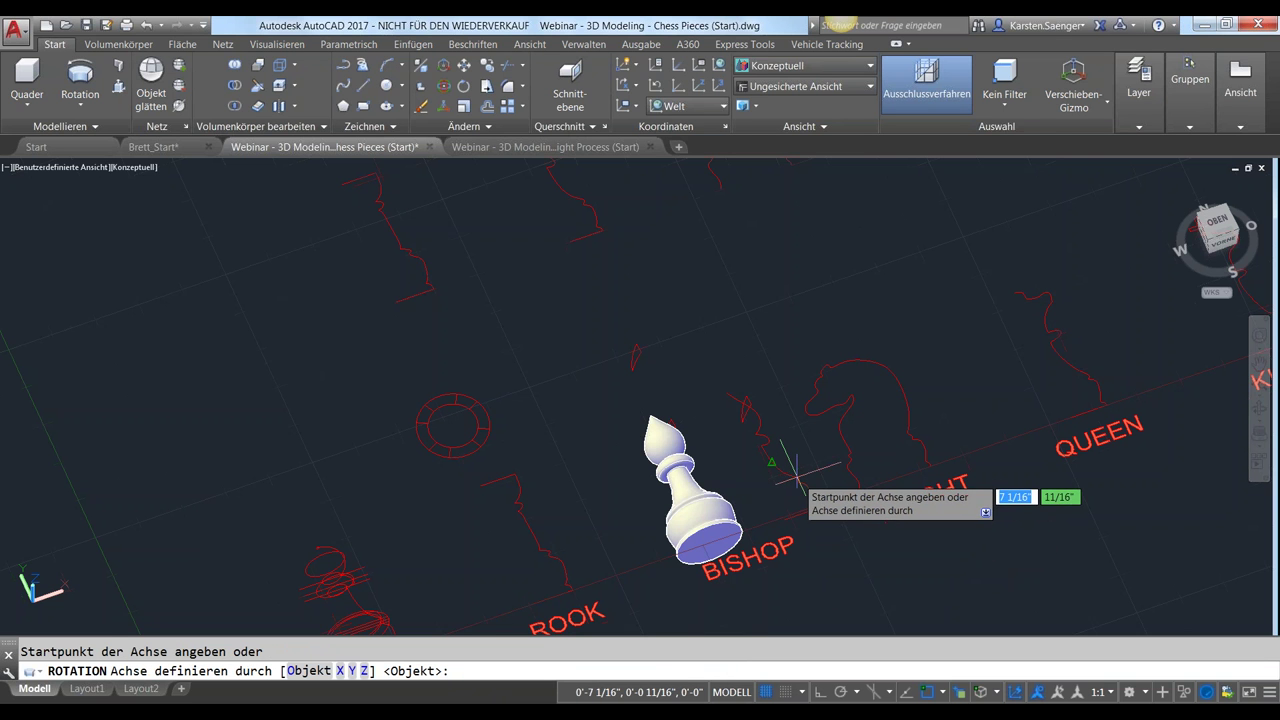
pyautogui.click(782, 517)
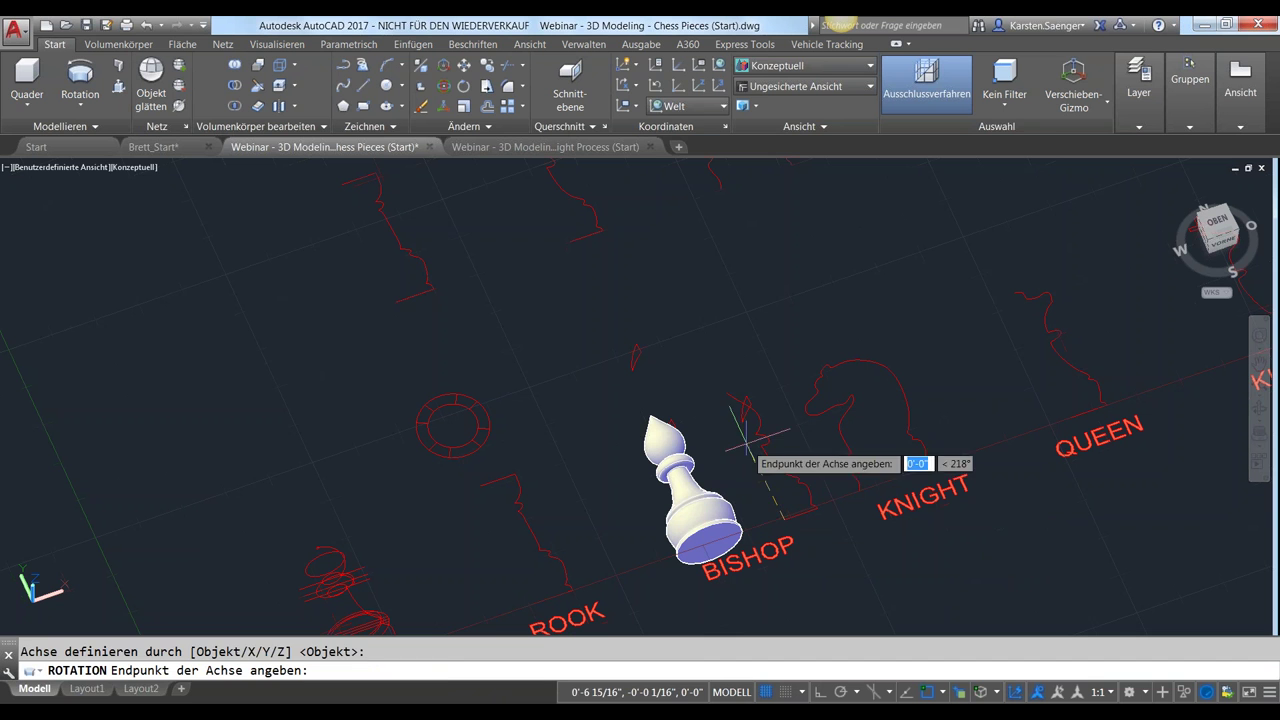
pyautogui.click(742, 398)
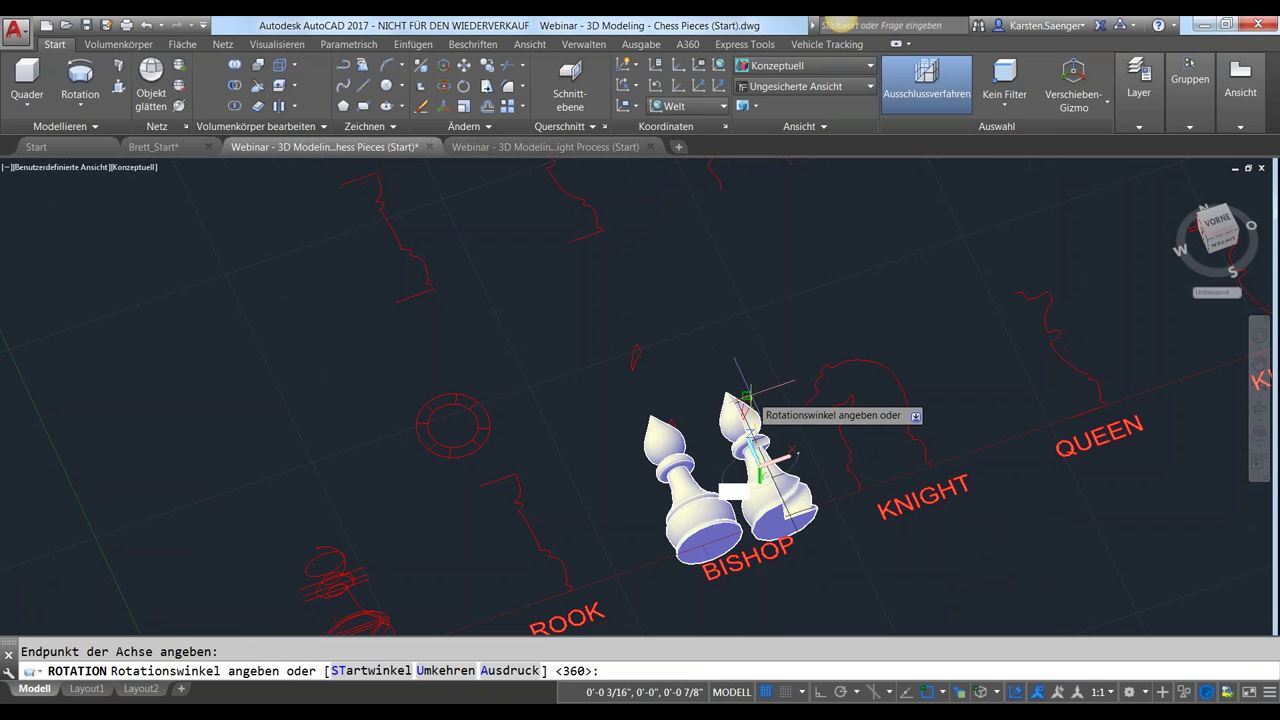
pyautogui.write('360')
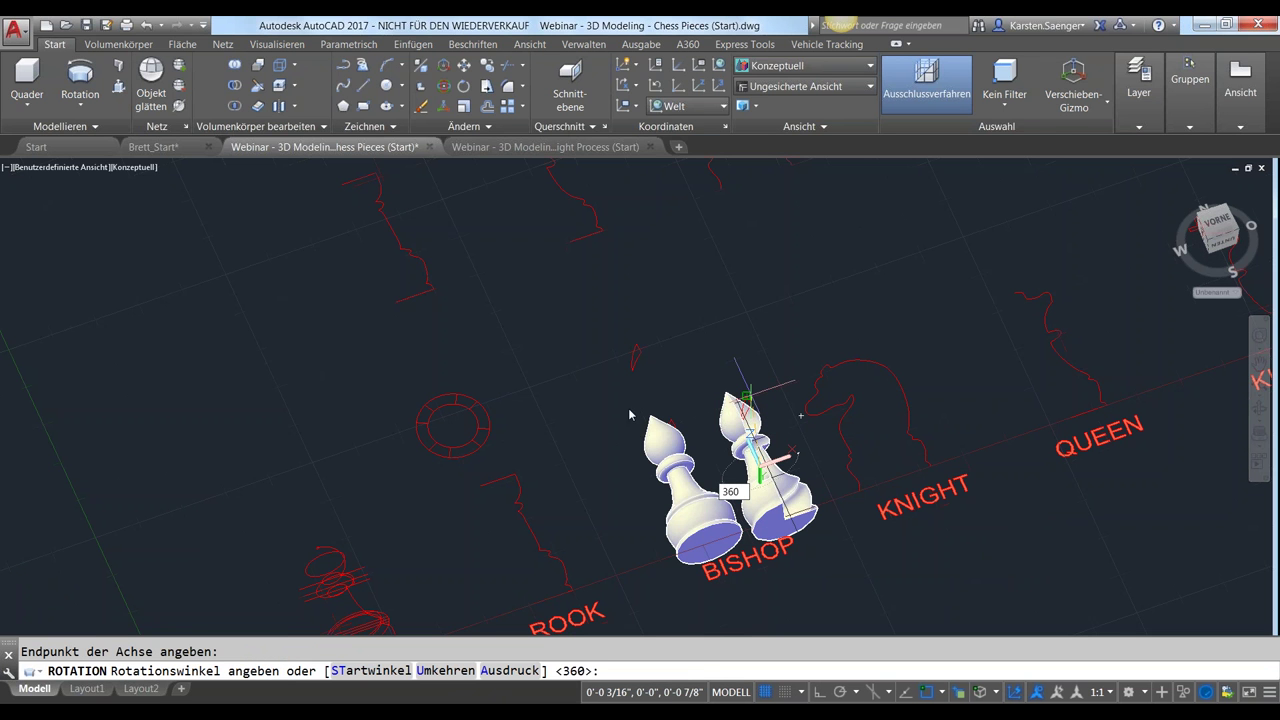
pyautogui.press('Escape')
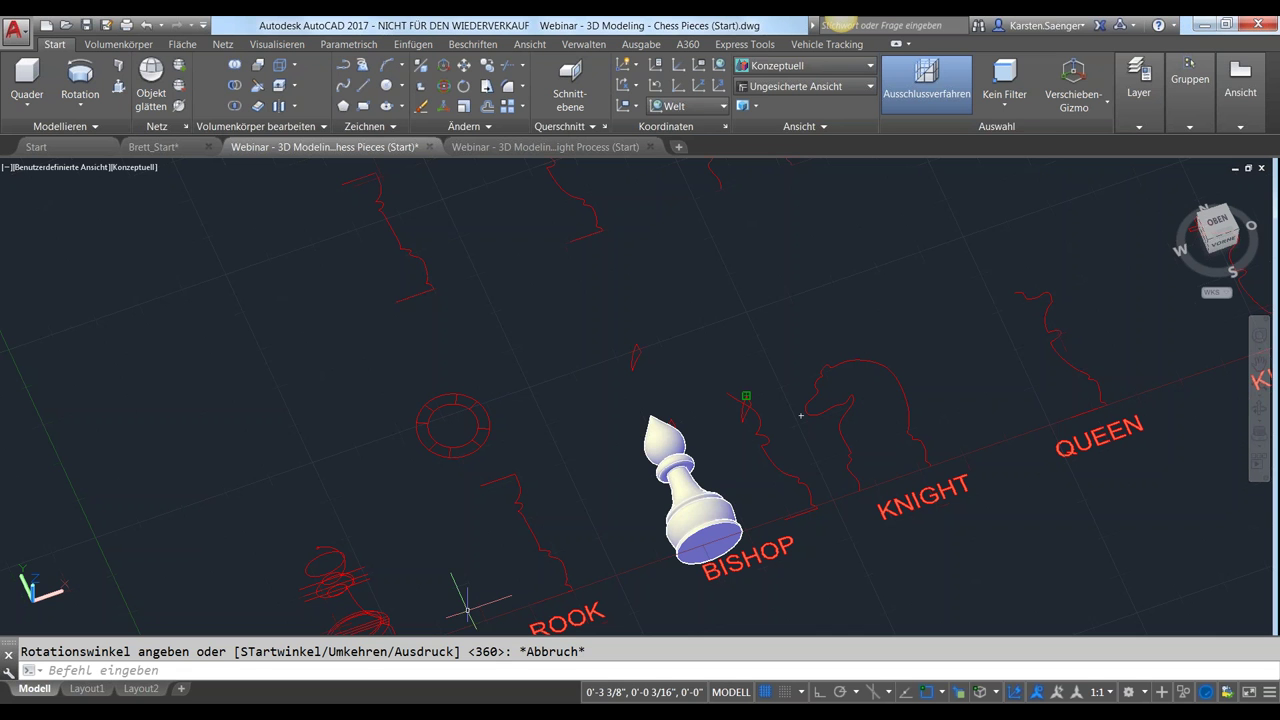
pyautogui.click(80, 80)
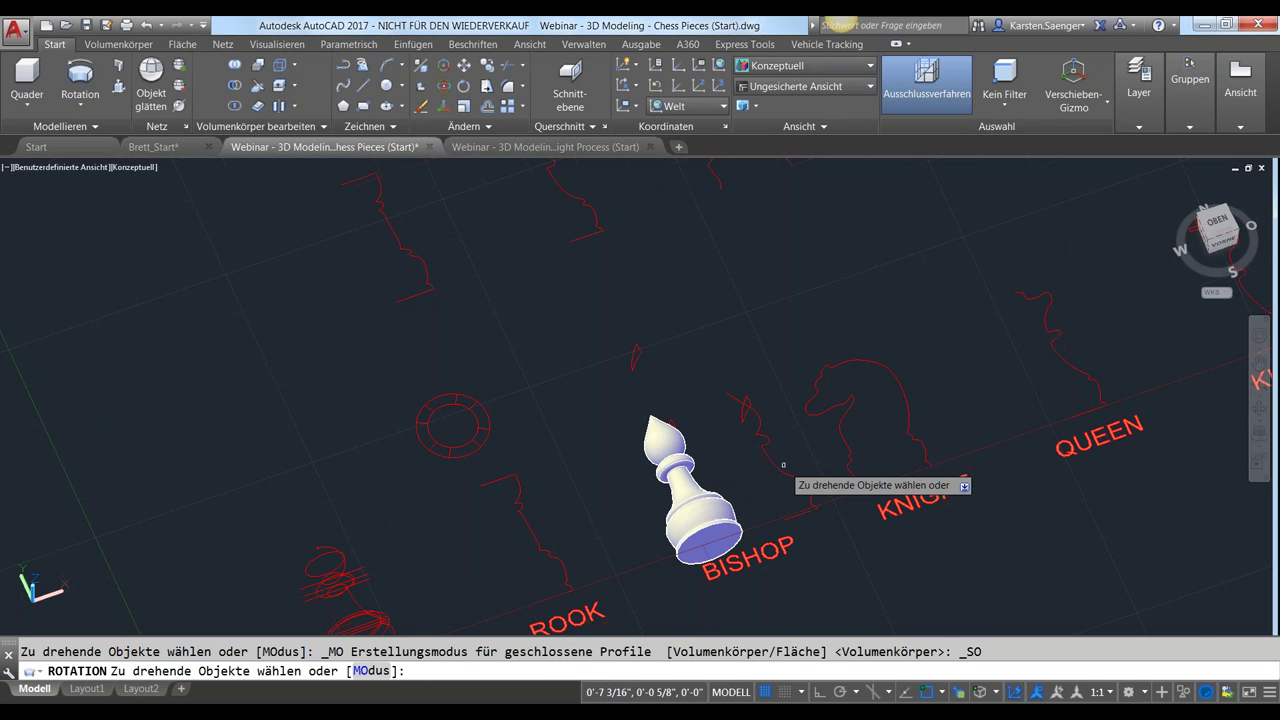
# Revolve the second bishop profile as a solid 360° about its base axis
pyautogui.click(768, 531)
pyautogui.click(372, 671)
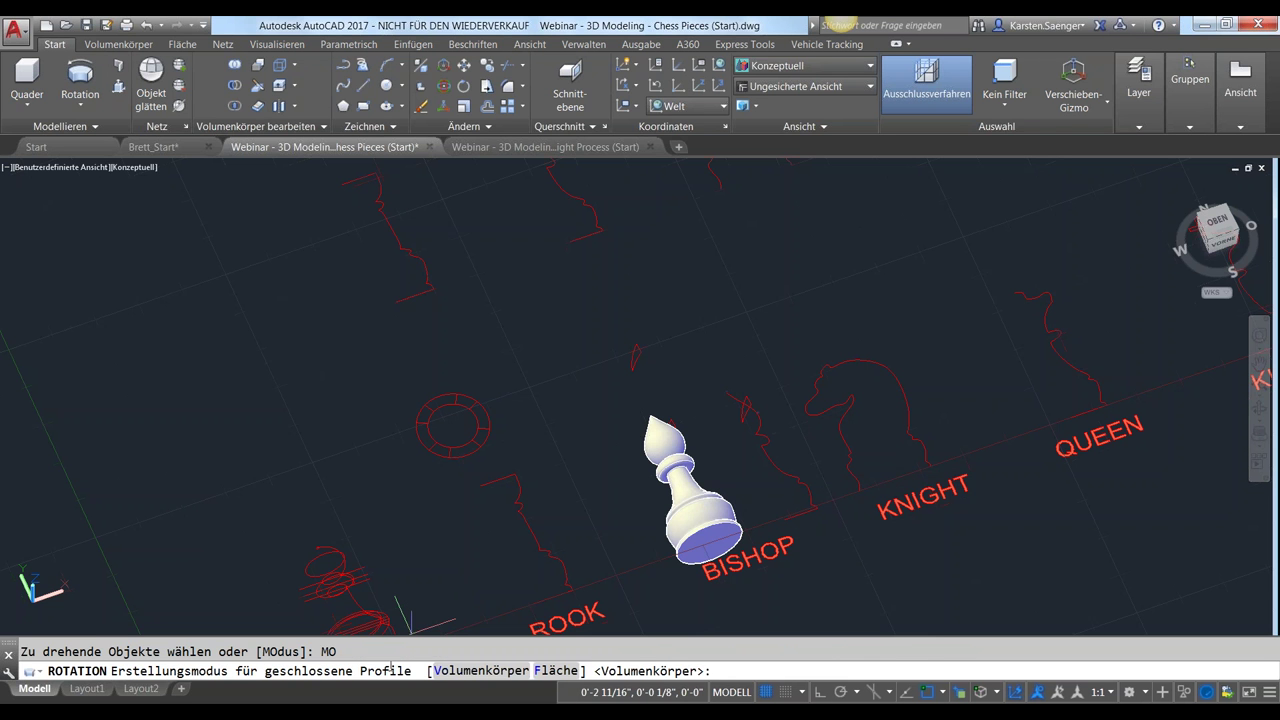
pyautogui.click(560, 670)
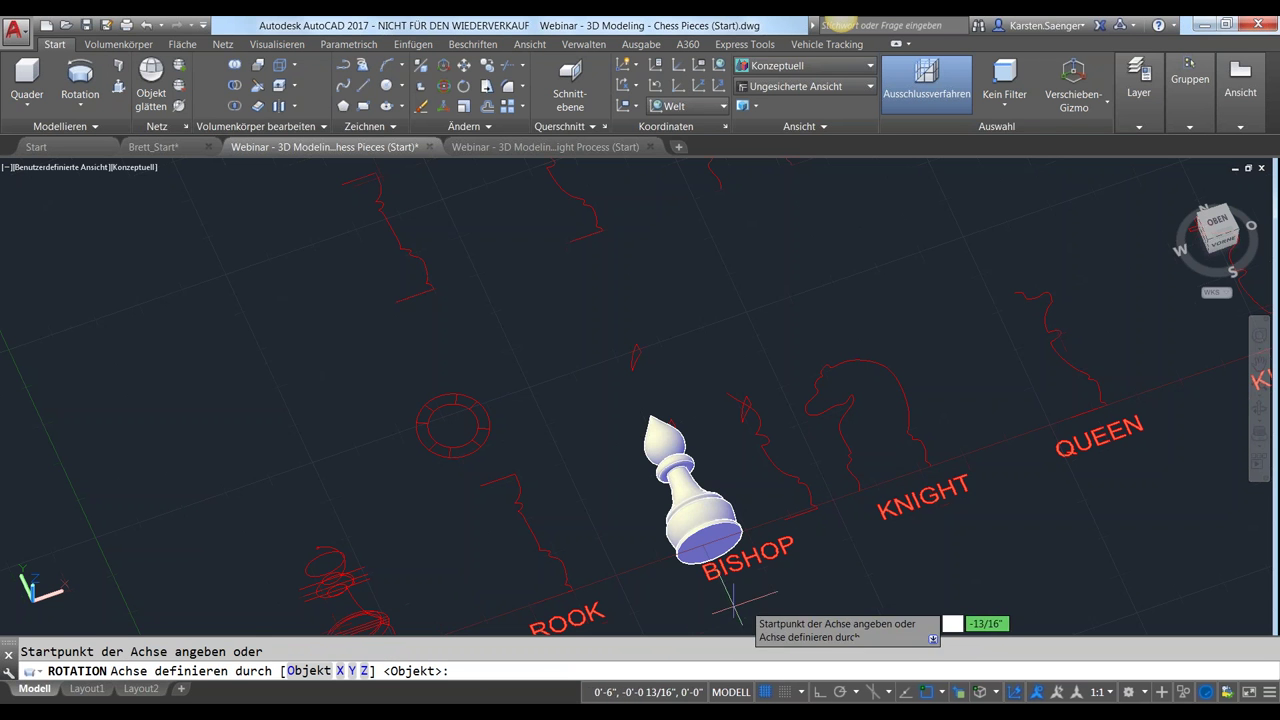
pyautogui.scroll(3, 850, 560)
pyautogui.scroll(2, 845, 560)
pyautogui.moveTo(686, 414); pyautogui.dragTo(729, 526, button='middle')
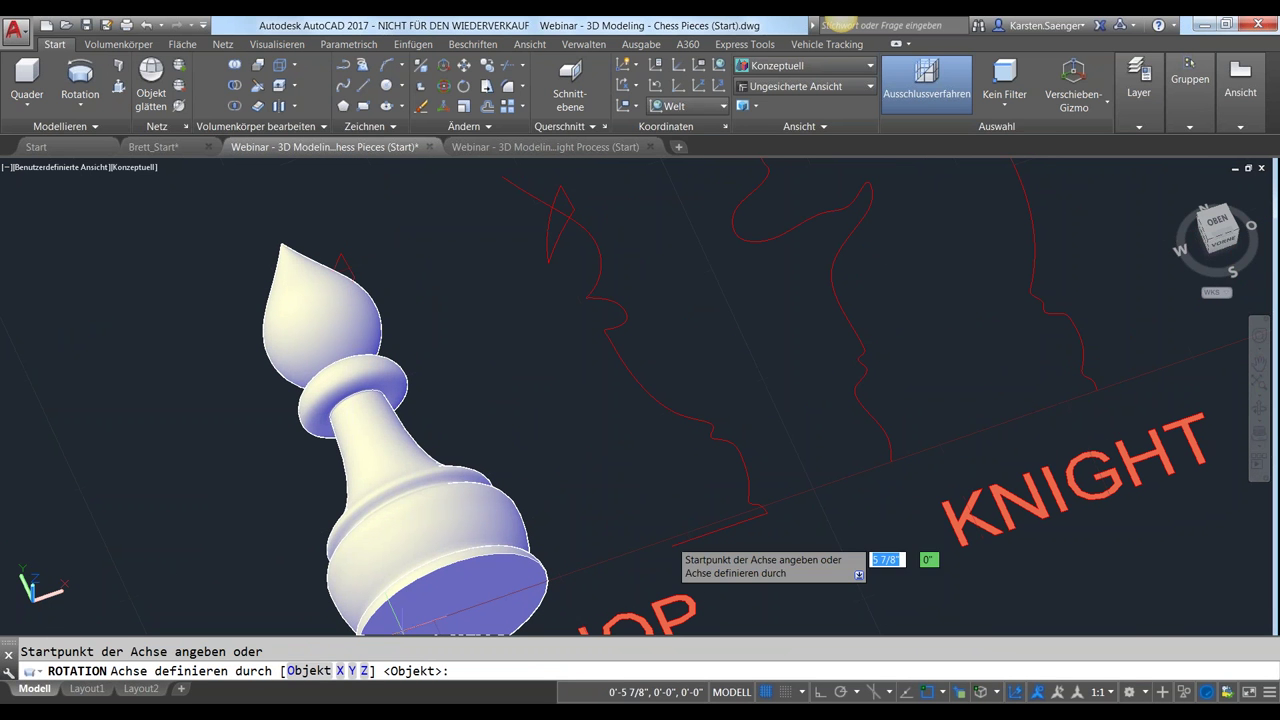
pyautogui.click(662, 535)
pyautogui.click(506, 188)
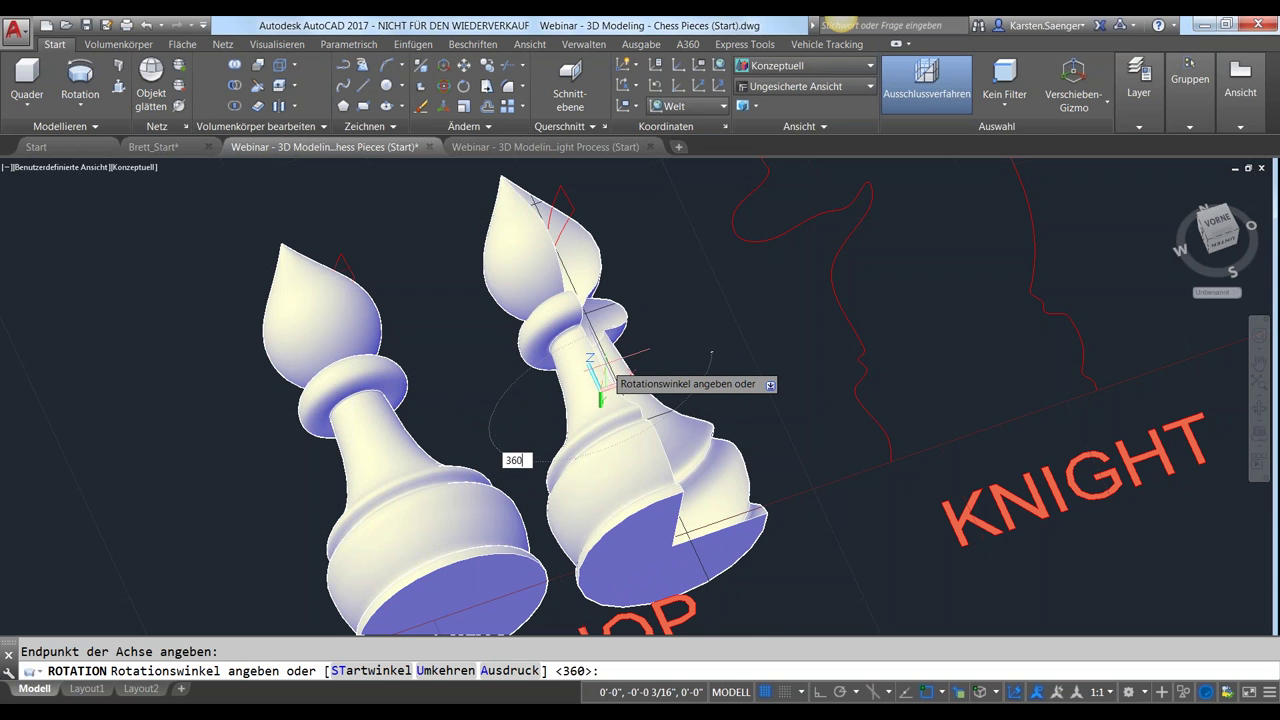
pyautogui.press('Return')
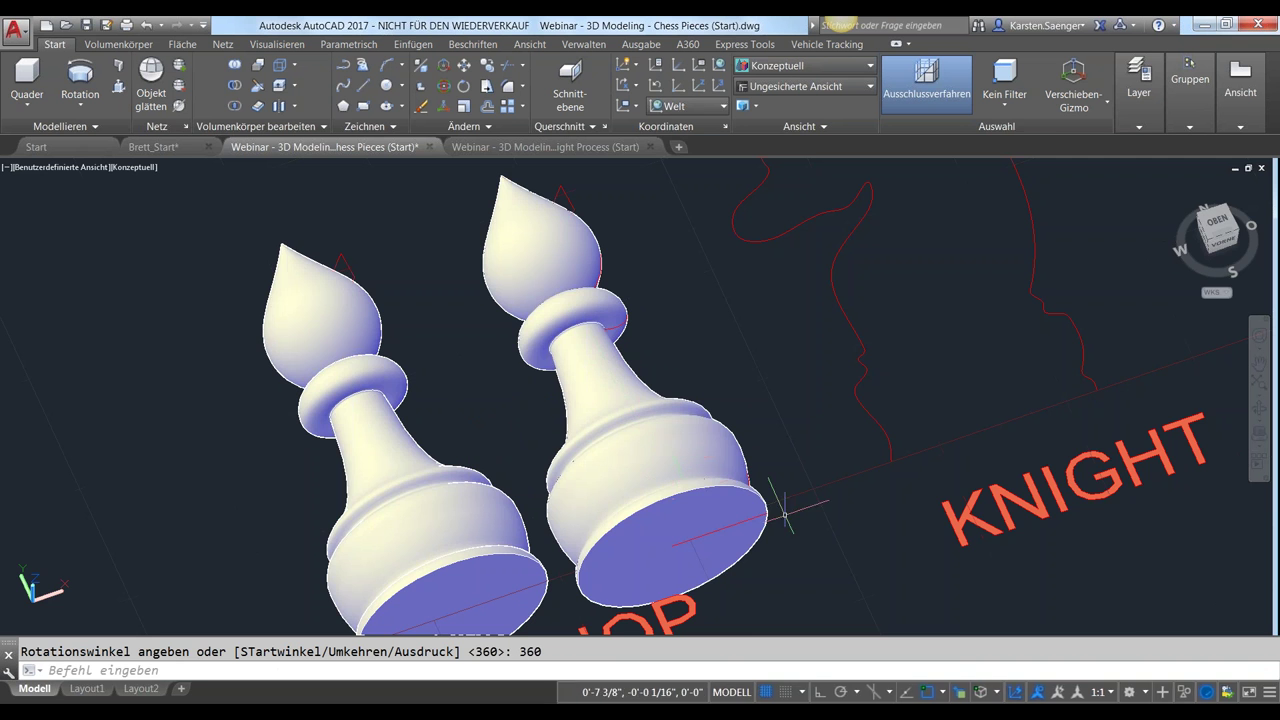
pyautogui.moveTo(783, 517)
pyautogui.keyDown('shift'); pyautogui.mouseDown(button='middle')
pyautogui.moveTo(721, 605)
pyautogui.moveTo(660, 583)
pyautogui.mouseUp(button='middle'); pyautogui.keyUp('shift')
# Zoom and orbit onto the two bishops, pick the upper bishop's tip, and start Presspull
pyautogui.scroll(-5, 838, 390)
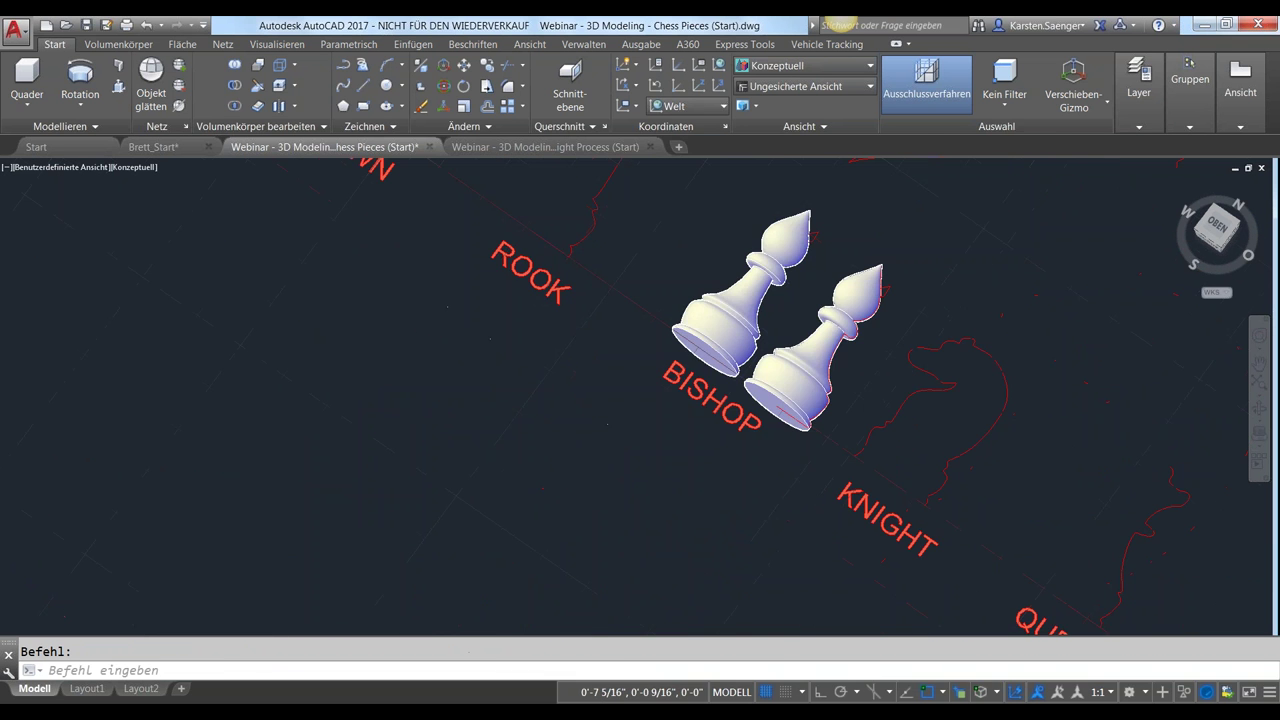
pyautogui.scroll(2, 795, 430)
pyautogui.scroll(2, 800, 425)
pyautogui.scroll(2, 810, 412)
pyautogui.moveTo(810, 411)
pyautogui.keyDown('shift'); pyautogui.mouseDown(button='middle')
pyautogui.moveTo(733, 381)
pyautogui.moveTo(737, 263)
pyautogui.mouseUp(button='middle'); pyautogui.keyUp('shift')
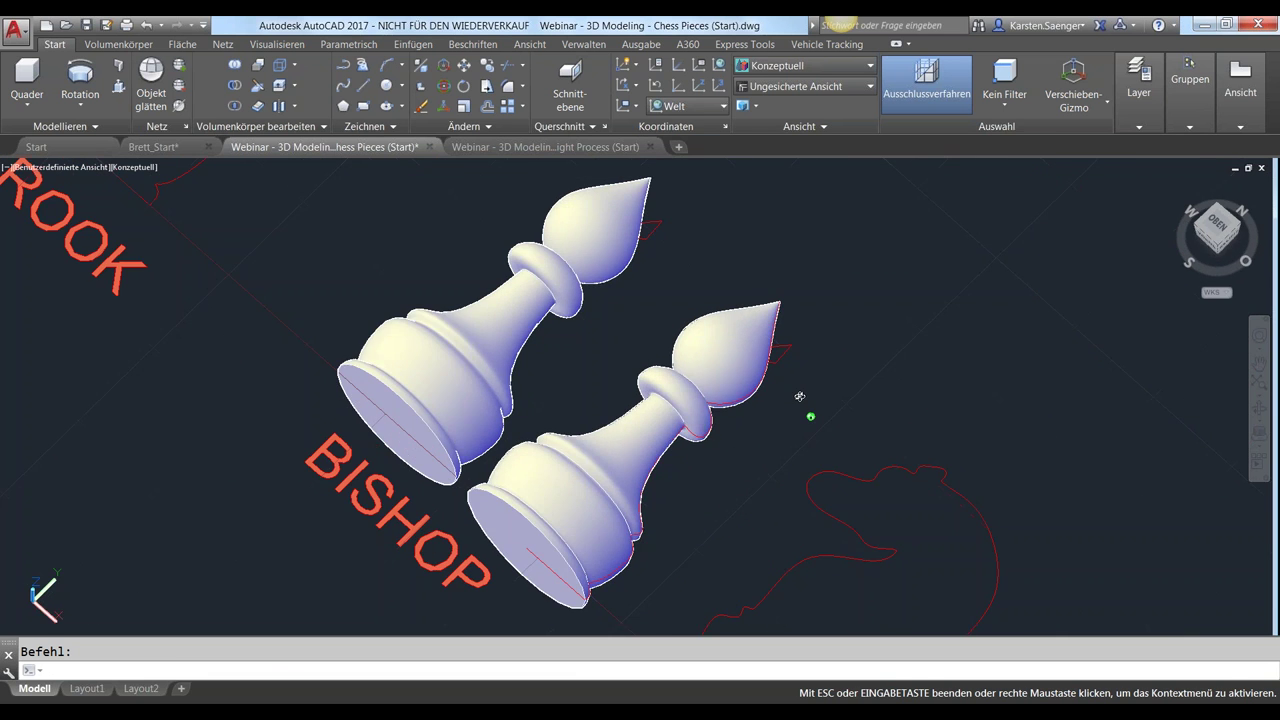
pyautogui.click(652, 226)
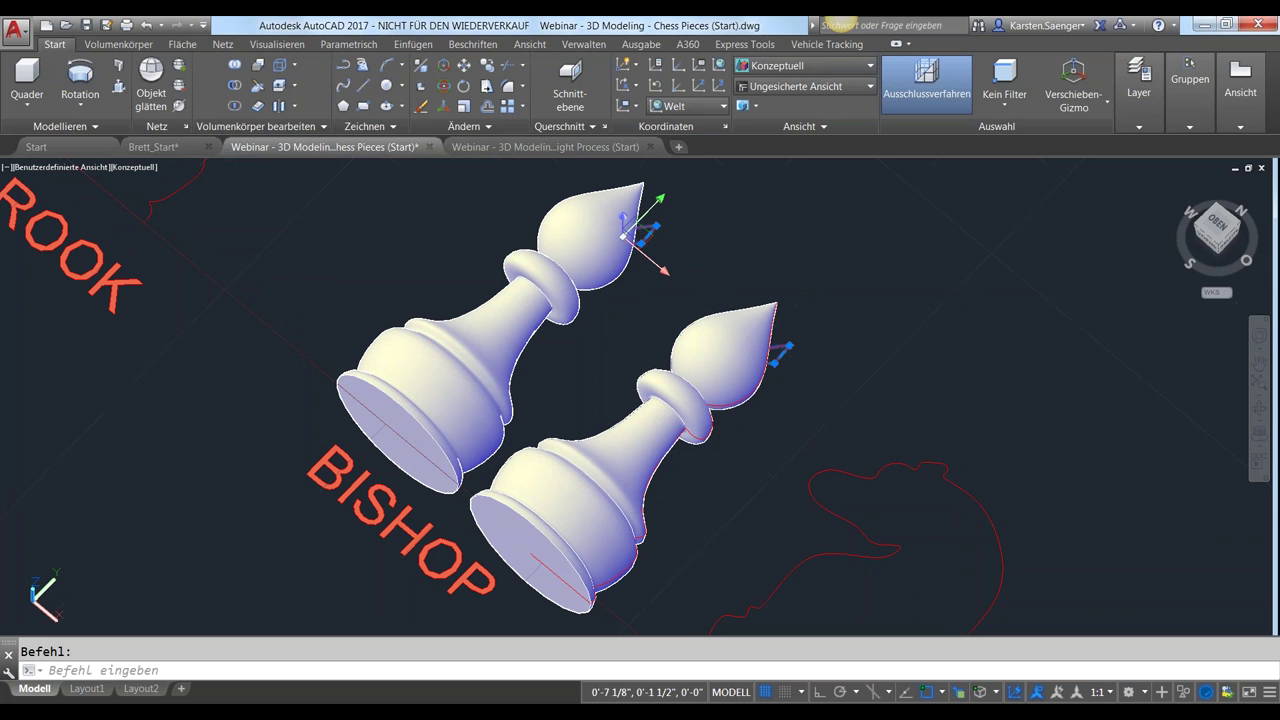
pyautogui.click(119, 88)
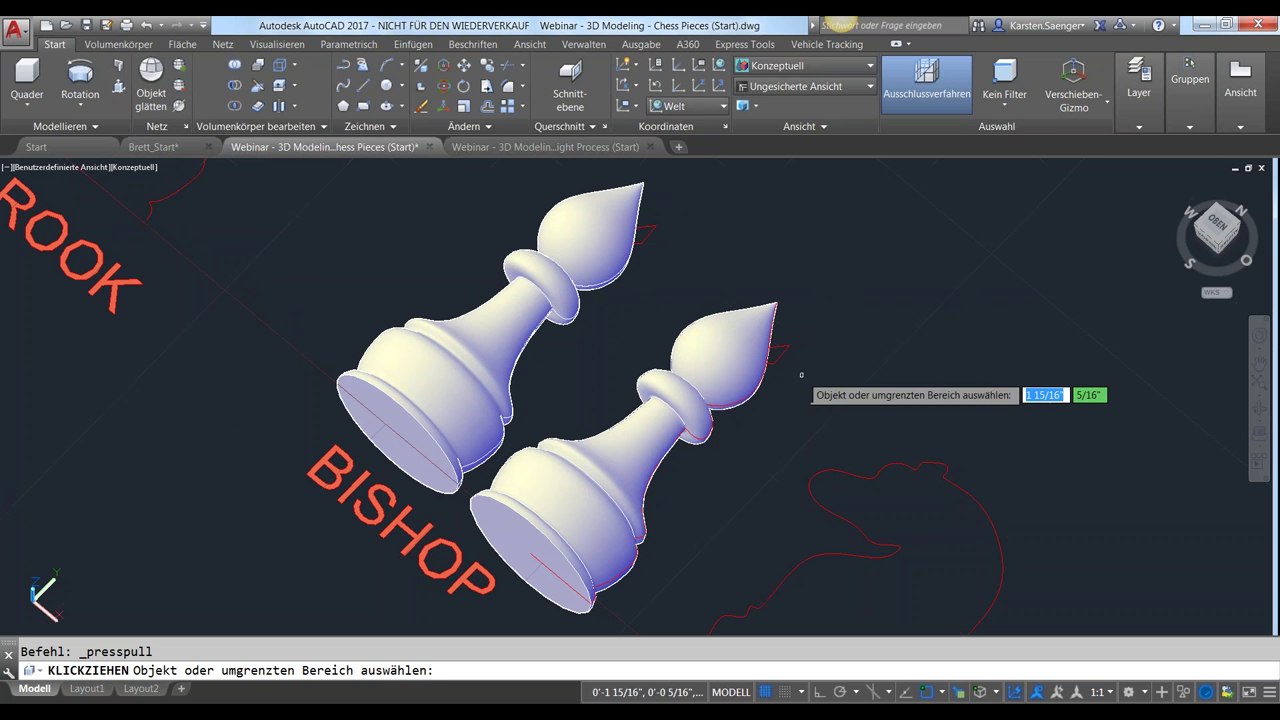
# Cancel Presspull and extrude the tip profiles of both bishops into thin box solids
pyautogui.press('Escape')
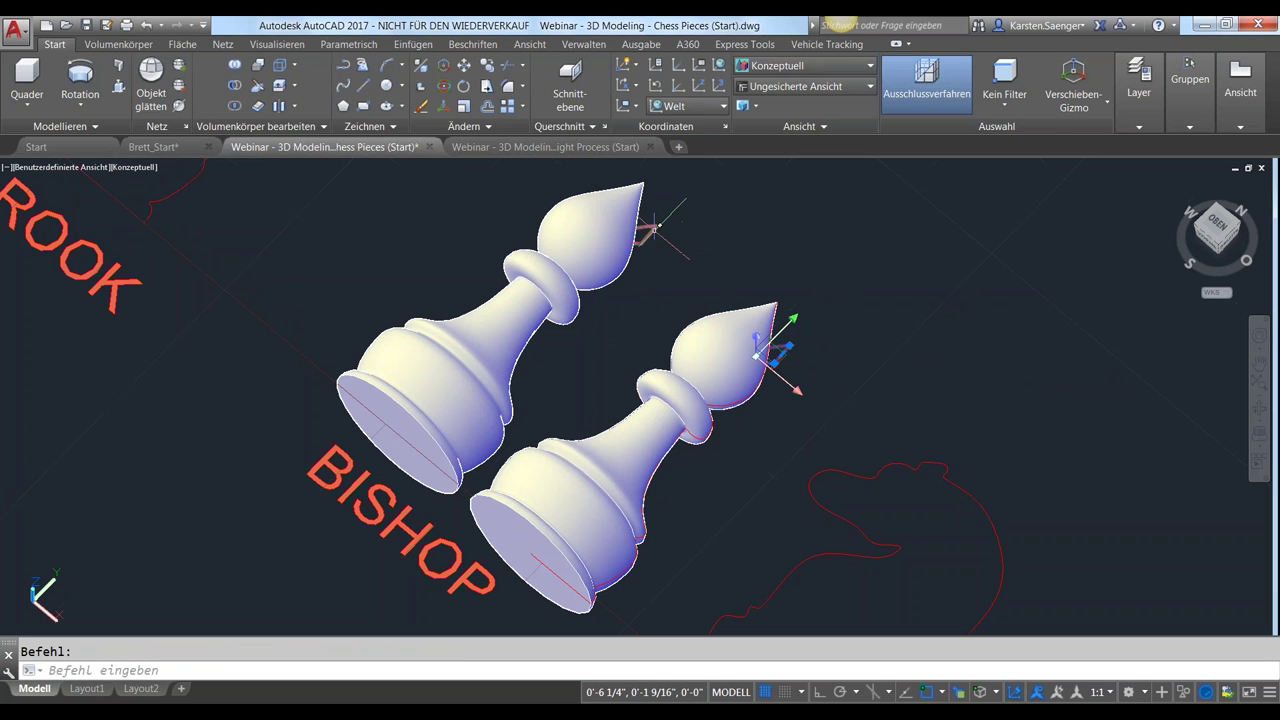
pyautogui.click(609, 233)
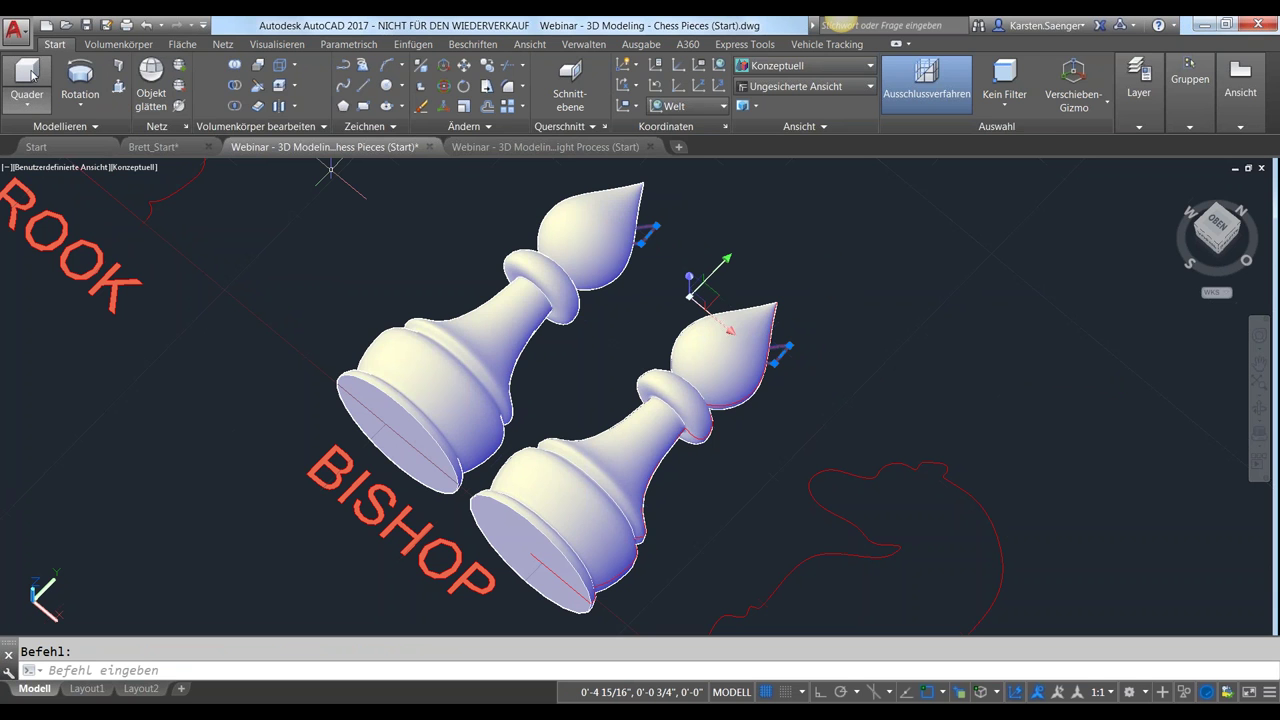
pyautogui.click(80, 104)
pyautogui.click(80, 128)
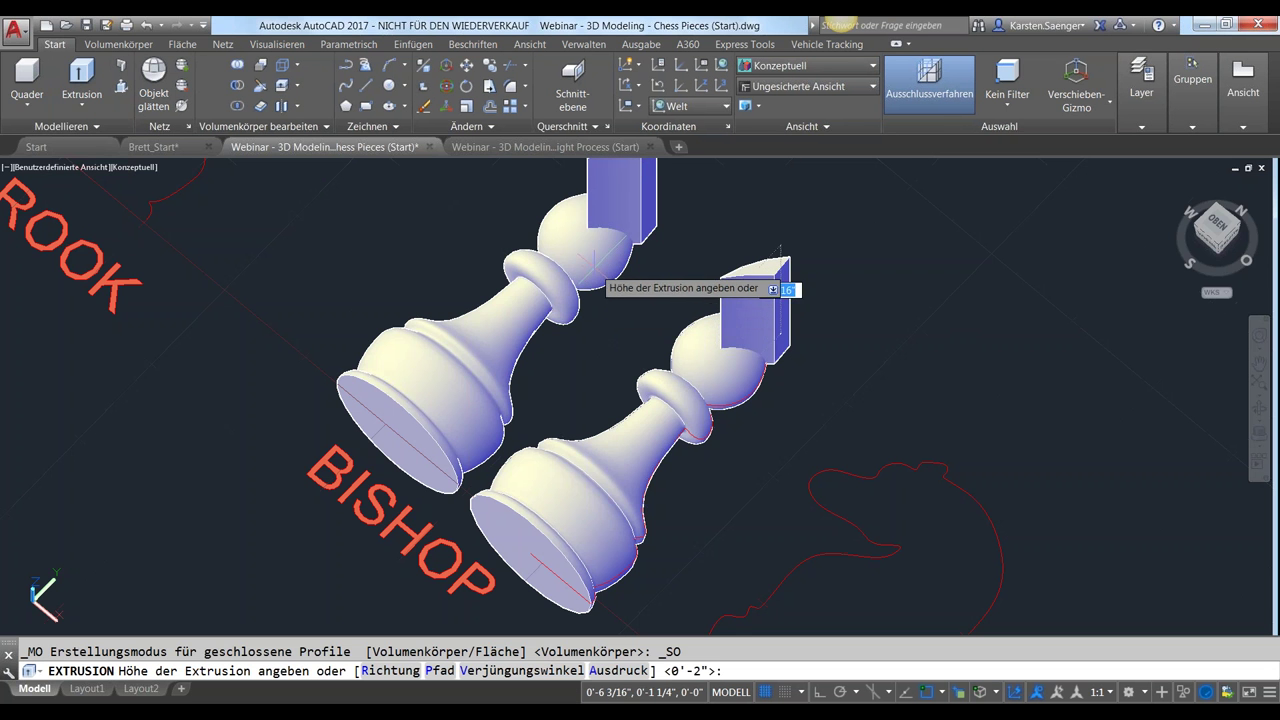
pyautogui.click(648, 265)
pyautogui.click(636, 196)
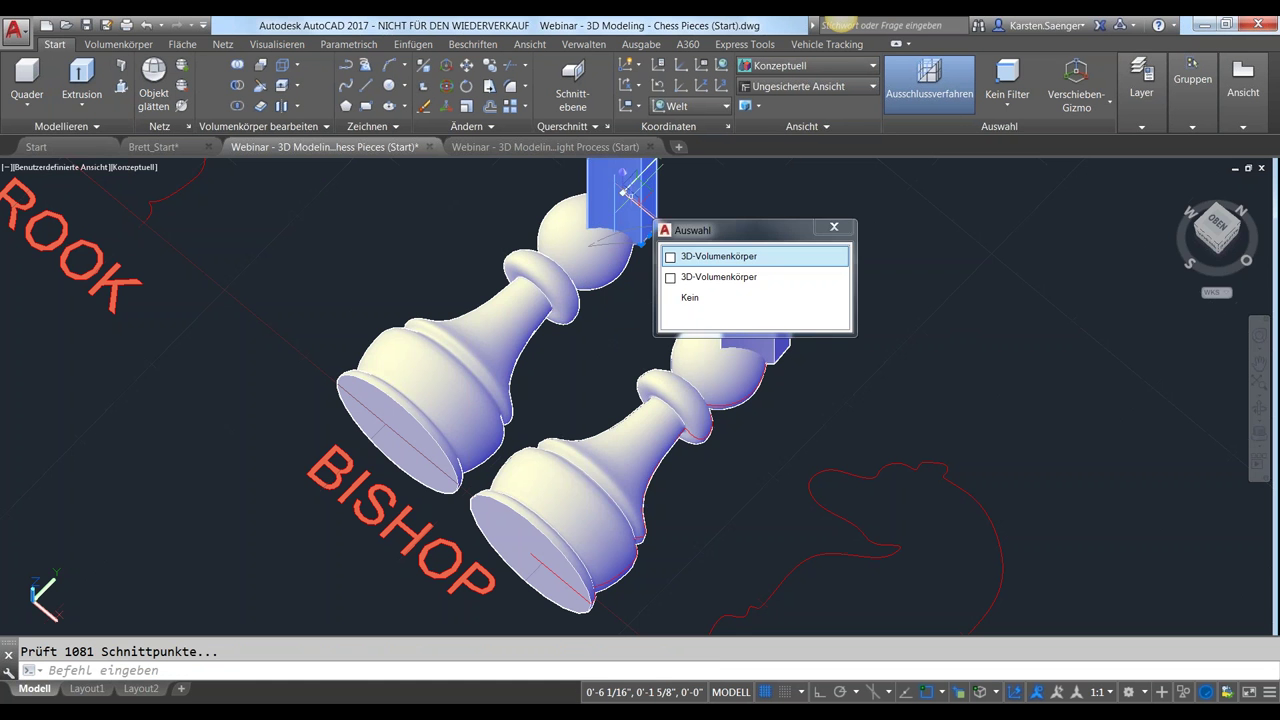
pyautogui.click(719, 257)
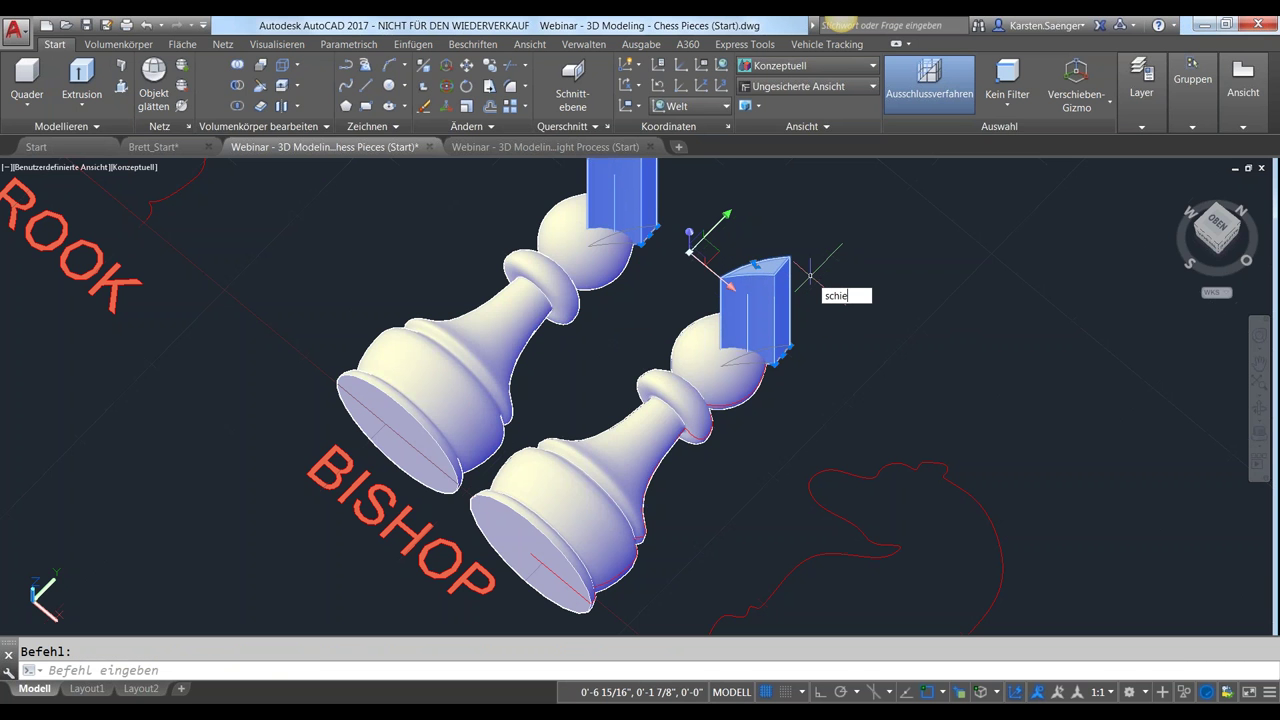
# Select both extruded boxes and grip-move them to a new position
pyautogui.press('Return')
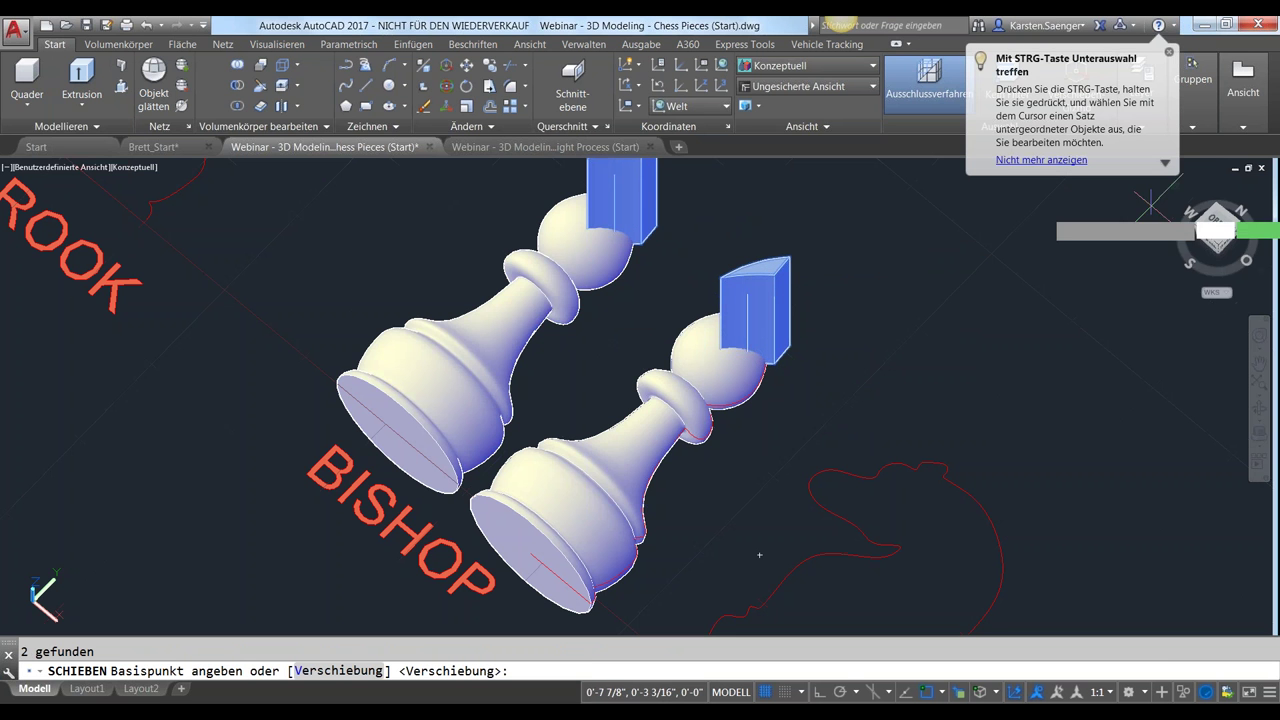
pyautogui.click(787, 375)
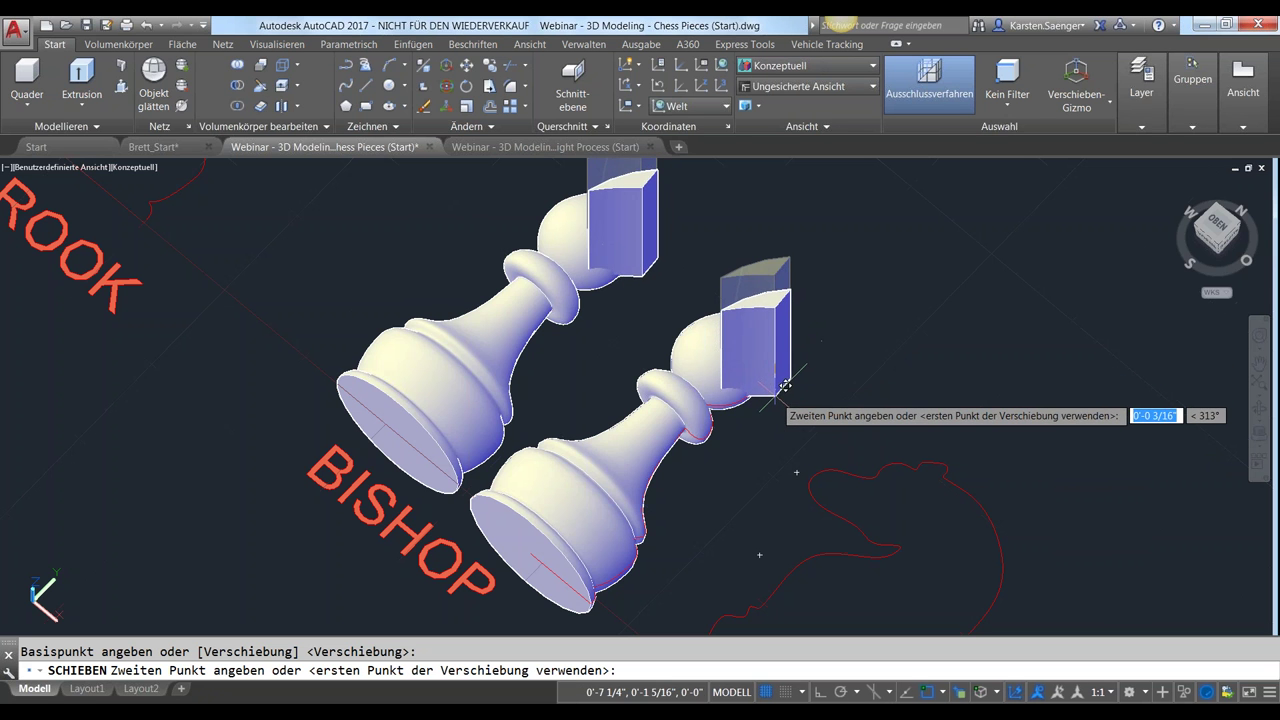
pyautogui.moveTo(779, 437)
pyautogui.keyDown('shift'); pyautogui.mouseDown(button='middle')
pyautogui.moveTo(786, 414)
pyautogui.moveTo(763, 408)
pyautogui.mouseUp(button='middle'); pyautogui.keyUp('shift')
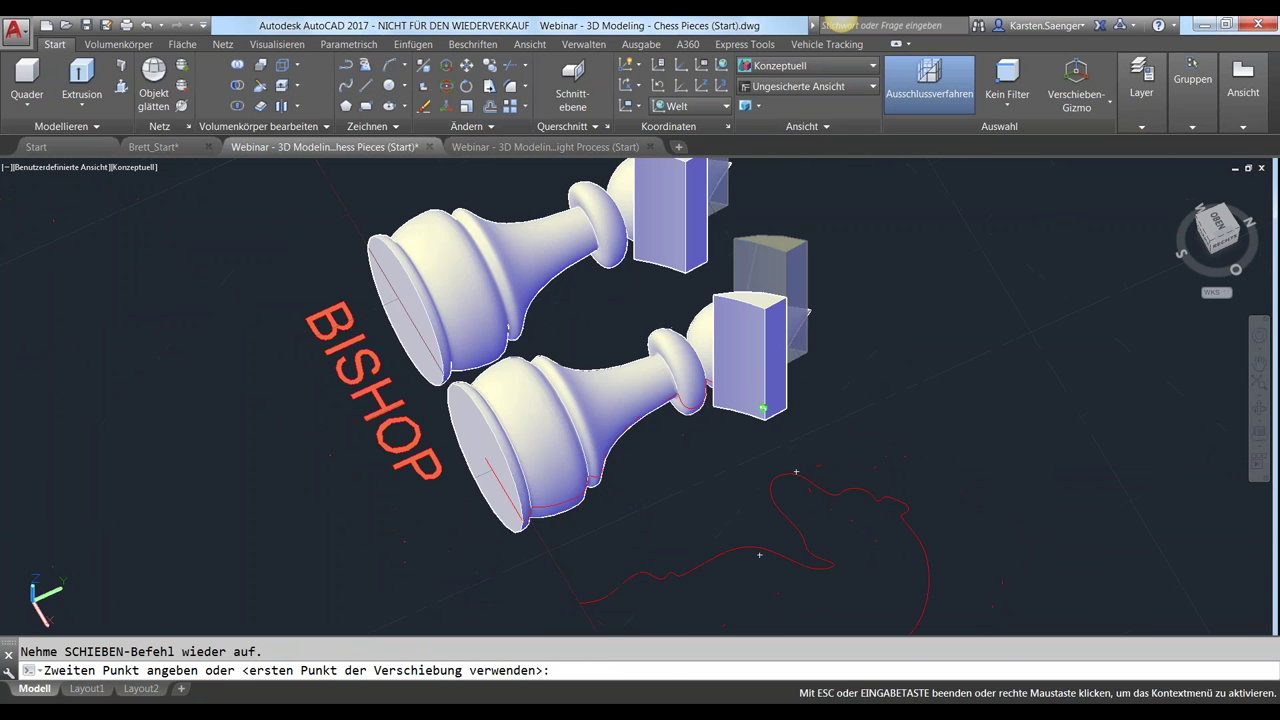
pyautogui.scroll(-5, 763, 408)
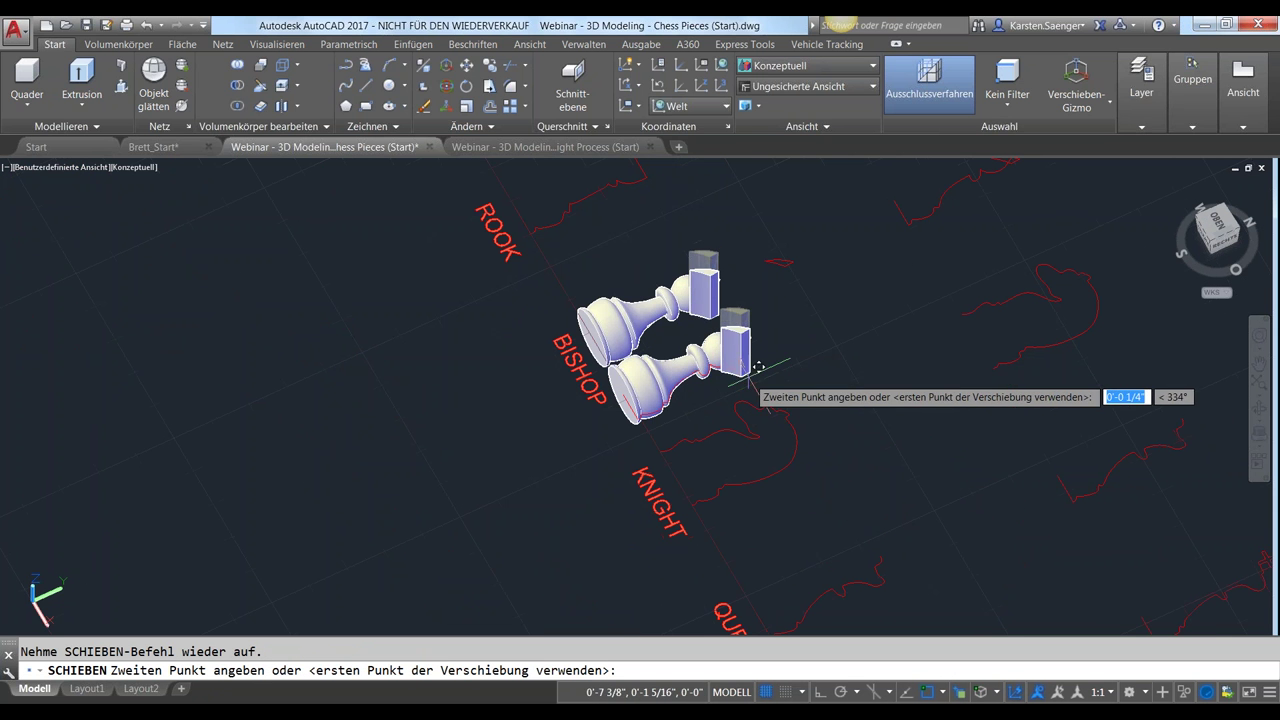
pyautogui.press('Escape')
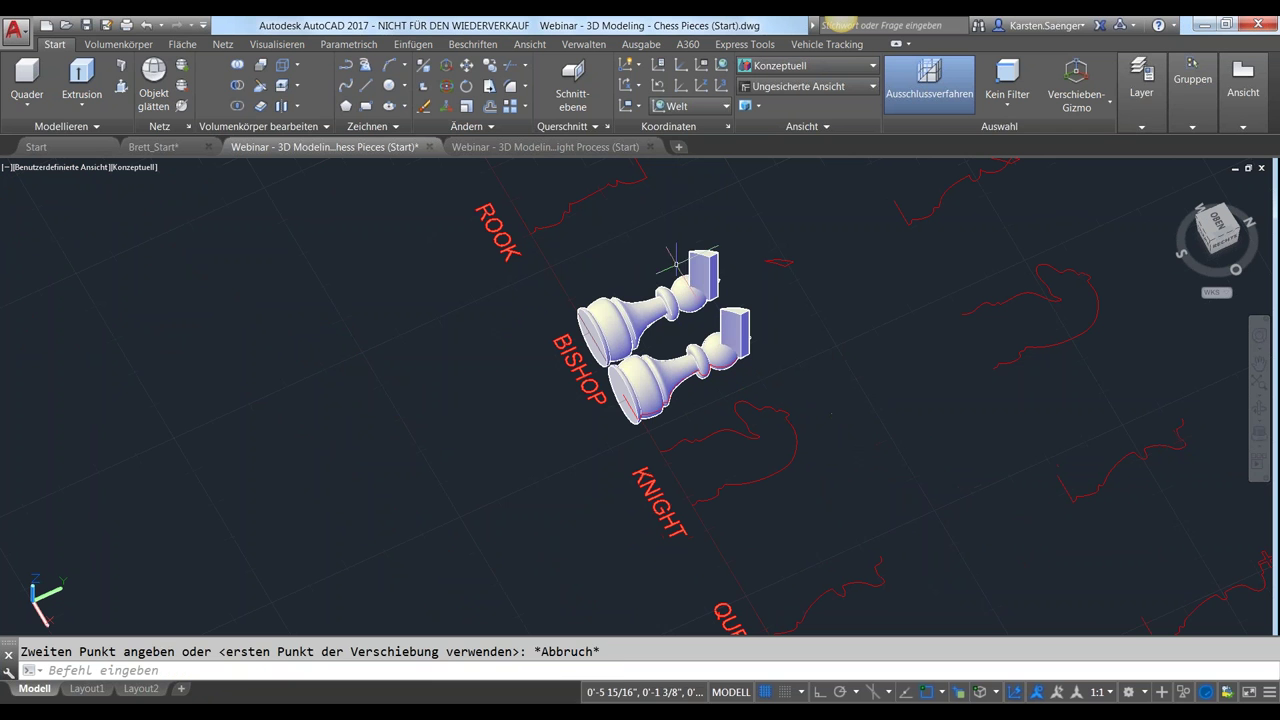
pyautogui.click(704, 272)
pyautogui.click(735, 322)
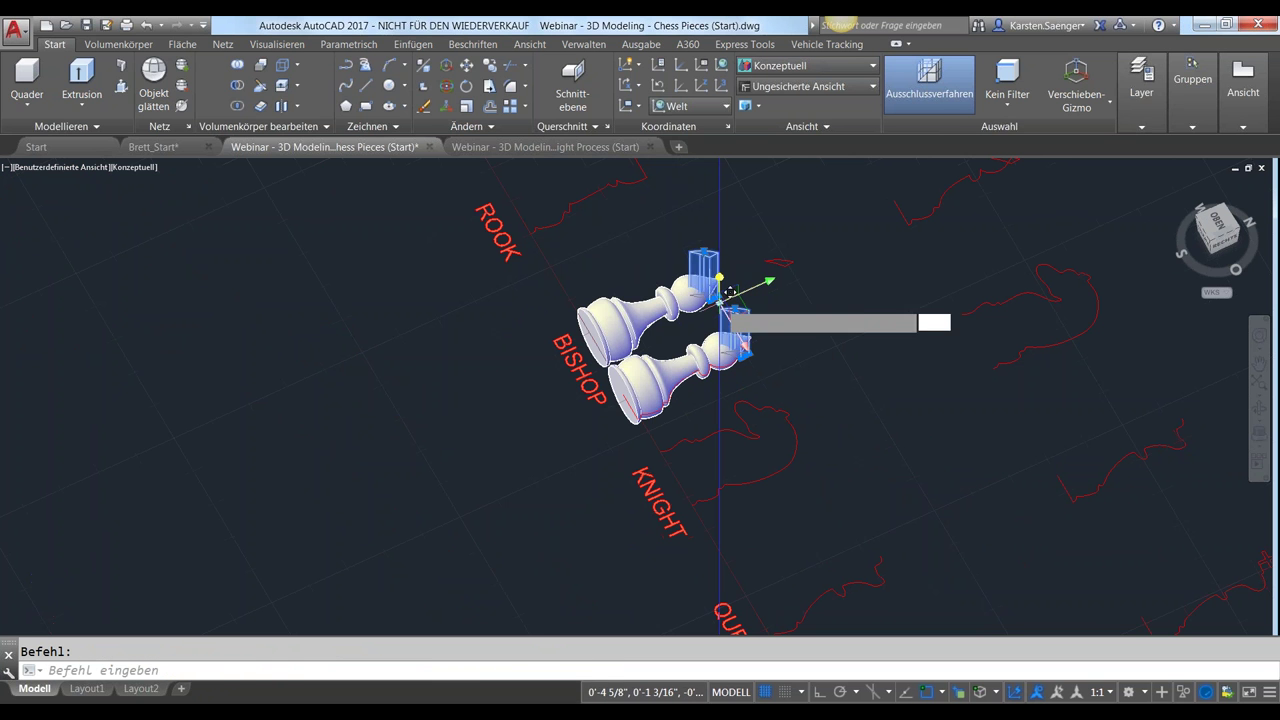
pyautogui.click(719, 300)
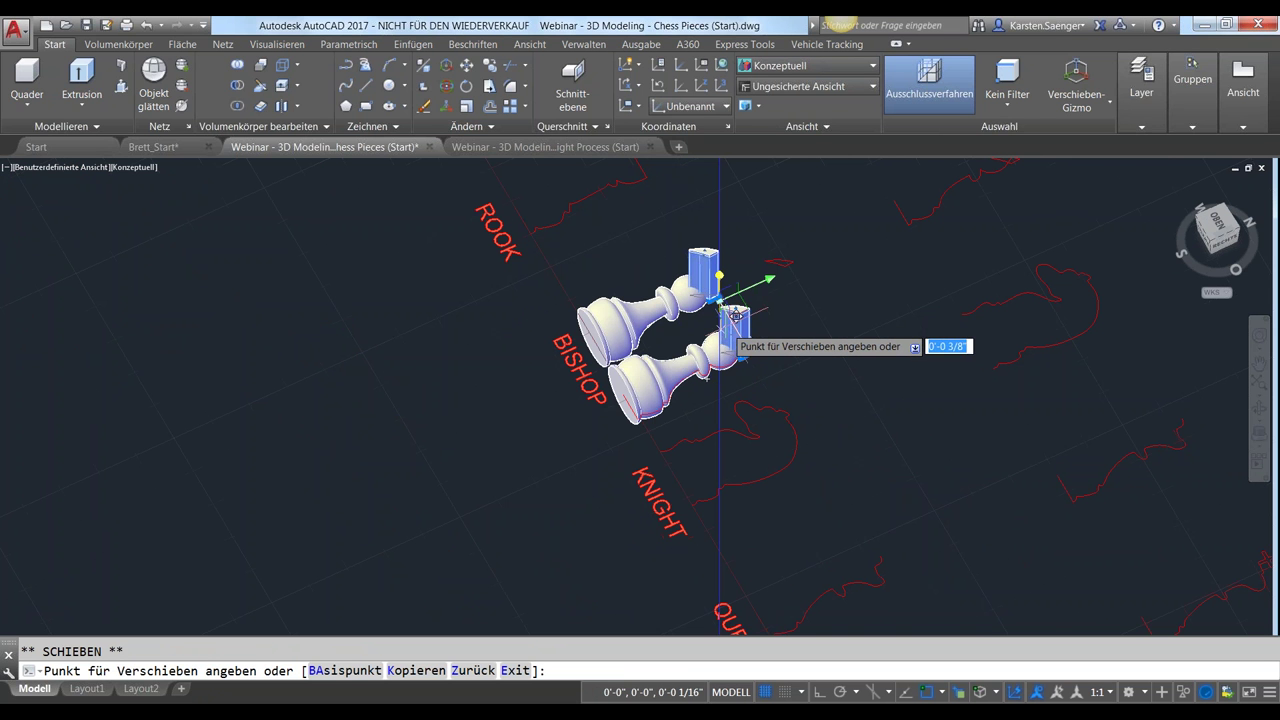
pyautogui.scroll(2, 738, 320)
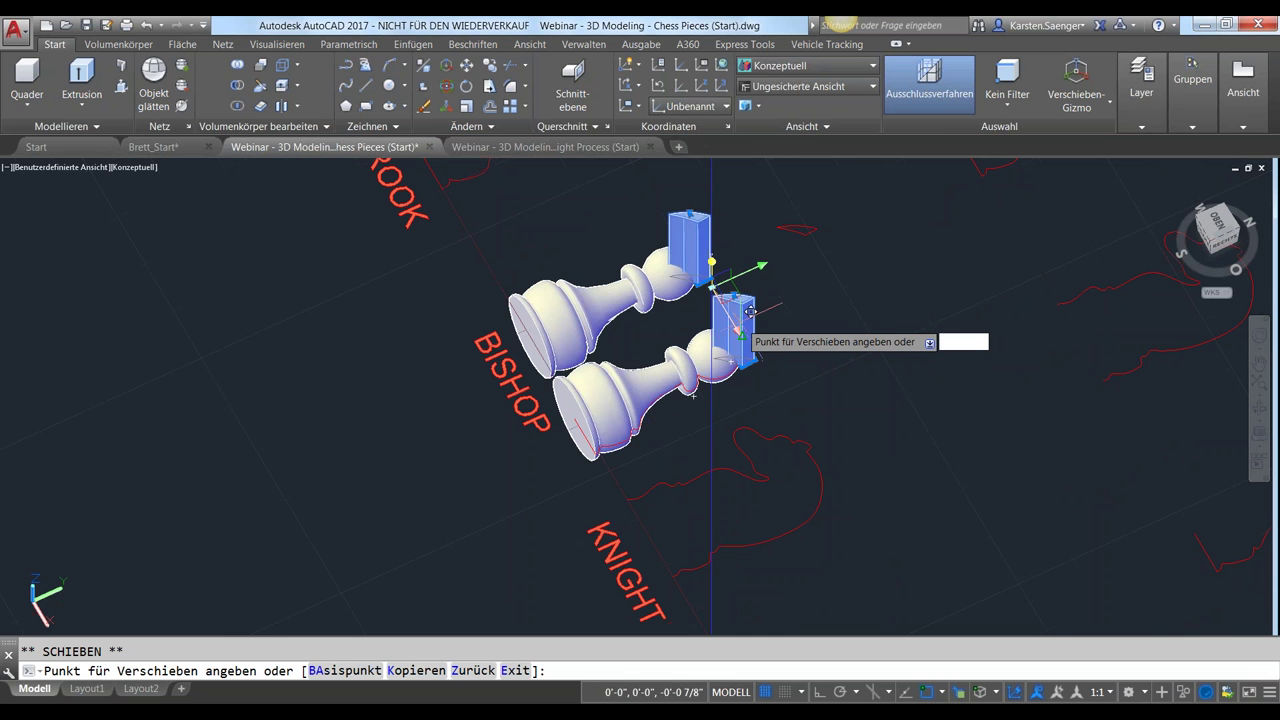
pyautogui.click(750, 312)
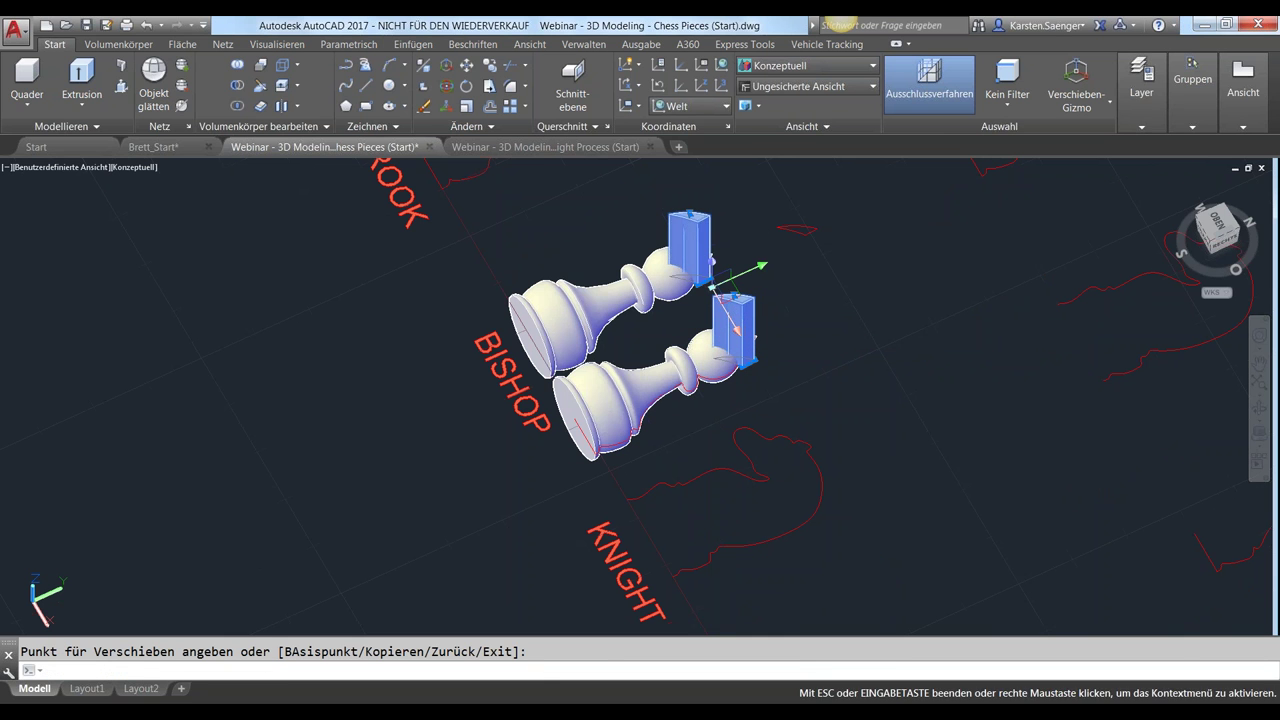
pyautogui.press('Escape')
# Lower the boxes along the Z axis down into the bishop heads
pyautogui.moveTo(712, 286)
pyautogui.keyDown('shift'); pyautogui.mouseDown(button='middle')
pyautogui.moveTo(748, 272)
pyautogui.moveTo(680, 374)
pyautogui.moveTo(634, 337)
pyautogui.mouseUp(button='middle'); pyautogui.keyUp('shift')
pyautogui.click(912, 242)
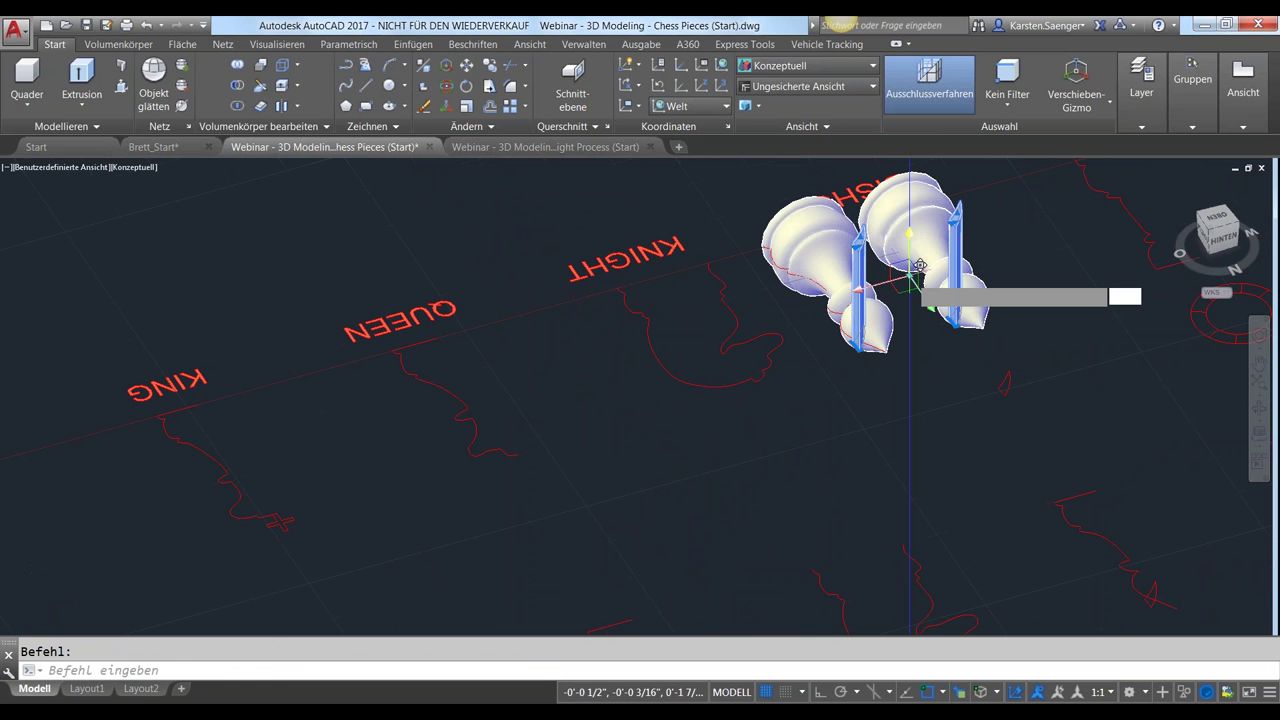
pyautogui.click(920, 300)
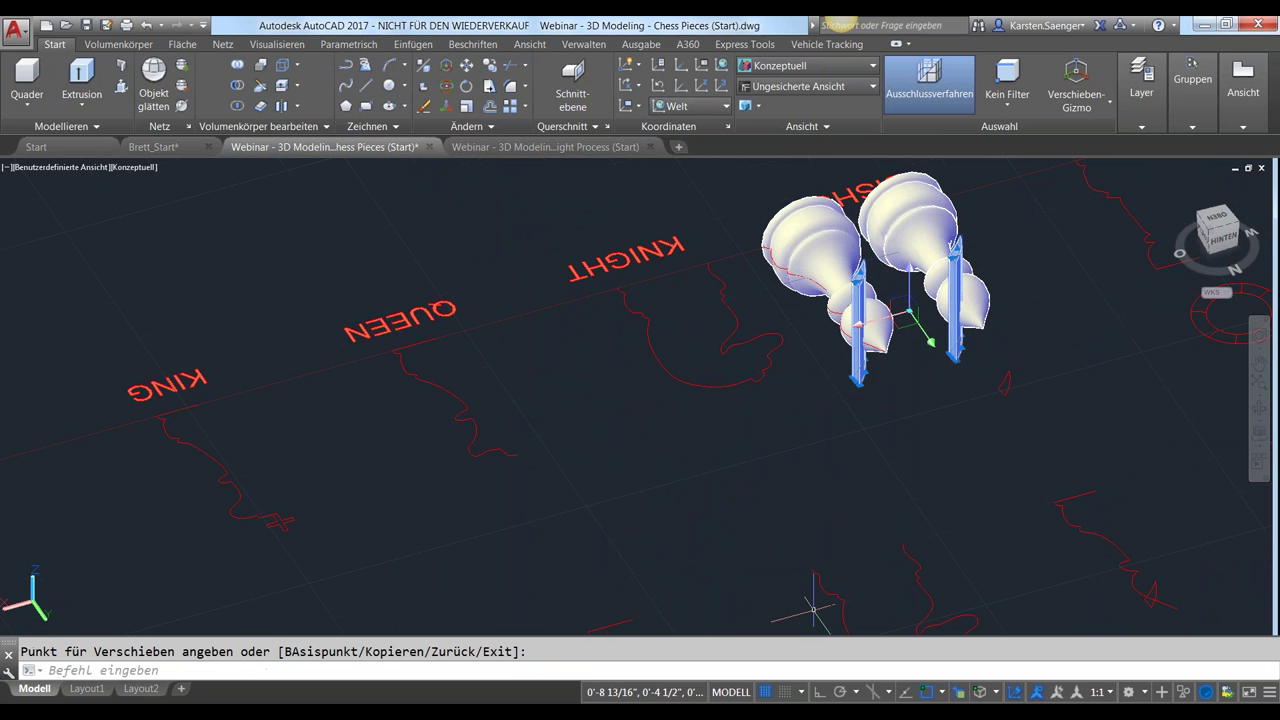
pyautogui.moveTo(687, 486)
pyautogui.keyDown('shift'); pyautogui.mouseDown(button='middle')
pyautogui.moveTo(886, 510)
pyautogui.moveTo(780, 500)
pyautogui.mouseUp(button='middle'); pyautogui.keyUp('shift')
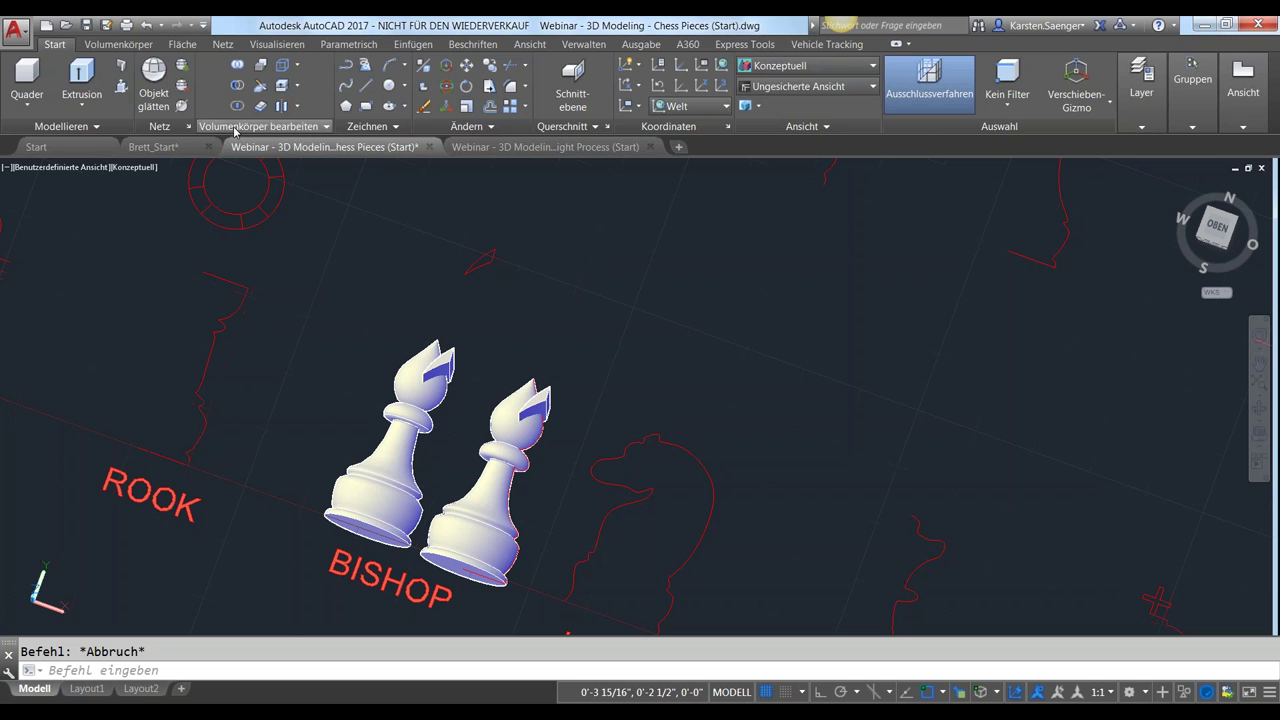
pyautogui.moveTo(225, 125); pyautogui.dragTo(172, 78)
pyautogui.click(142, 48)
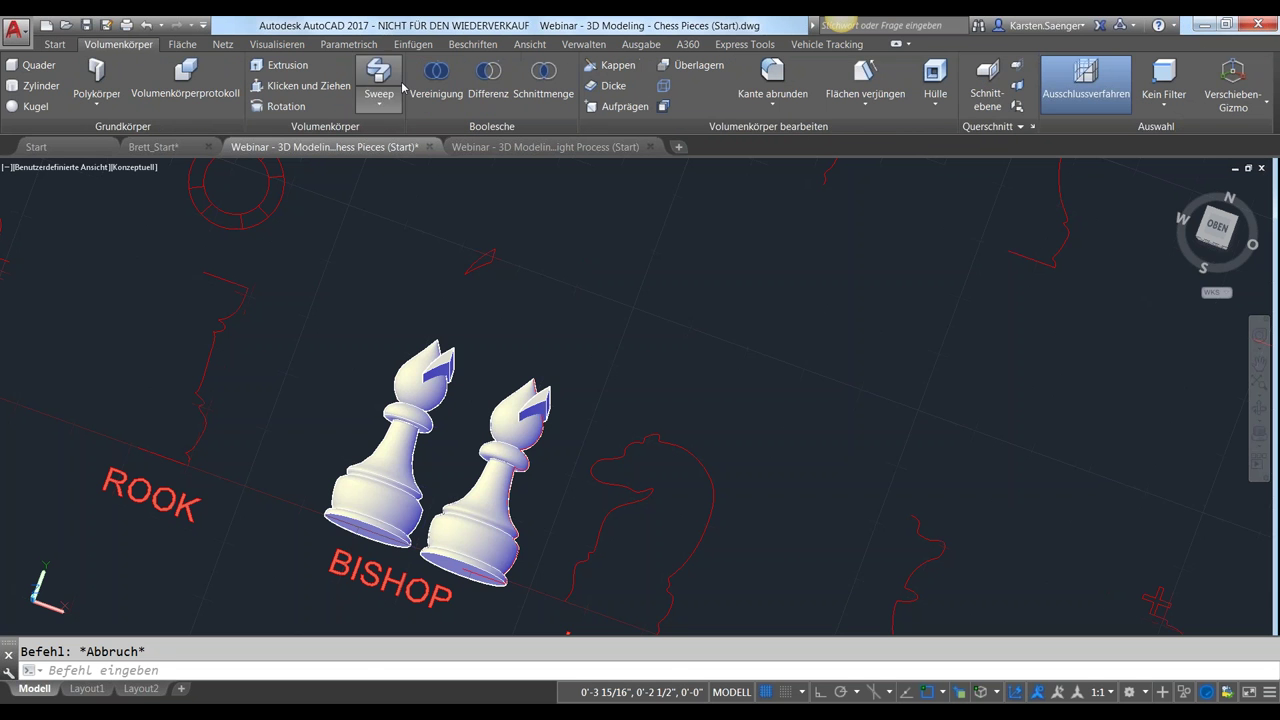
pyautogui.click(497, 90)
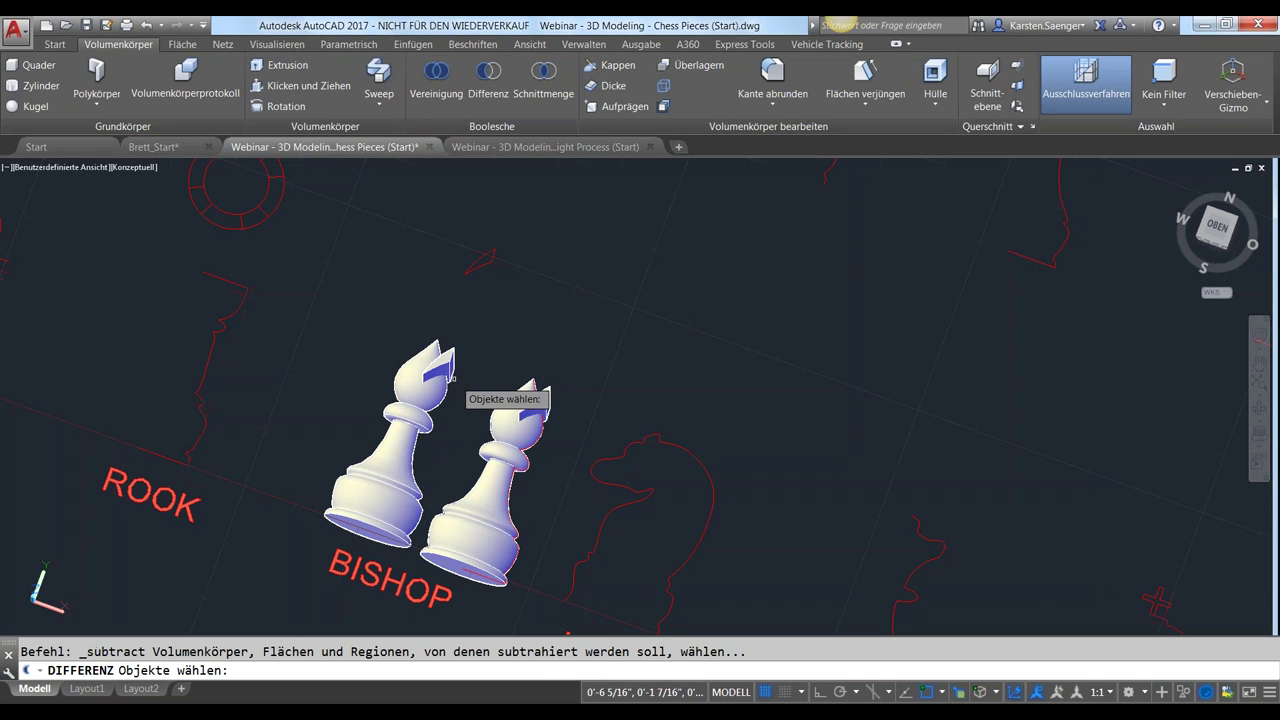
pyautogui.click(427, 388)
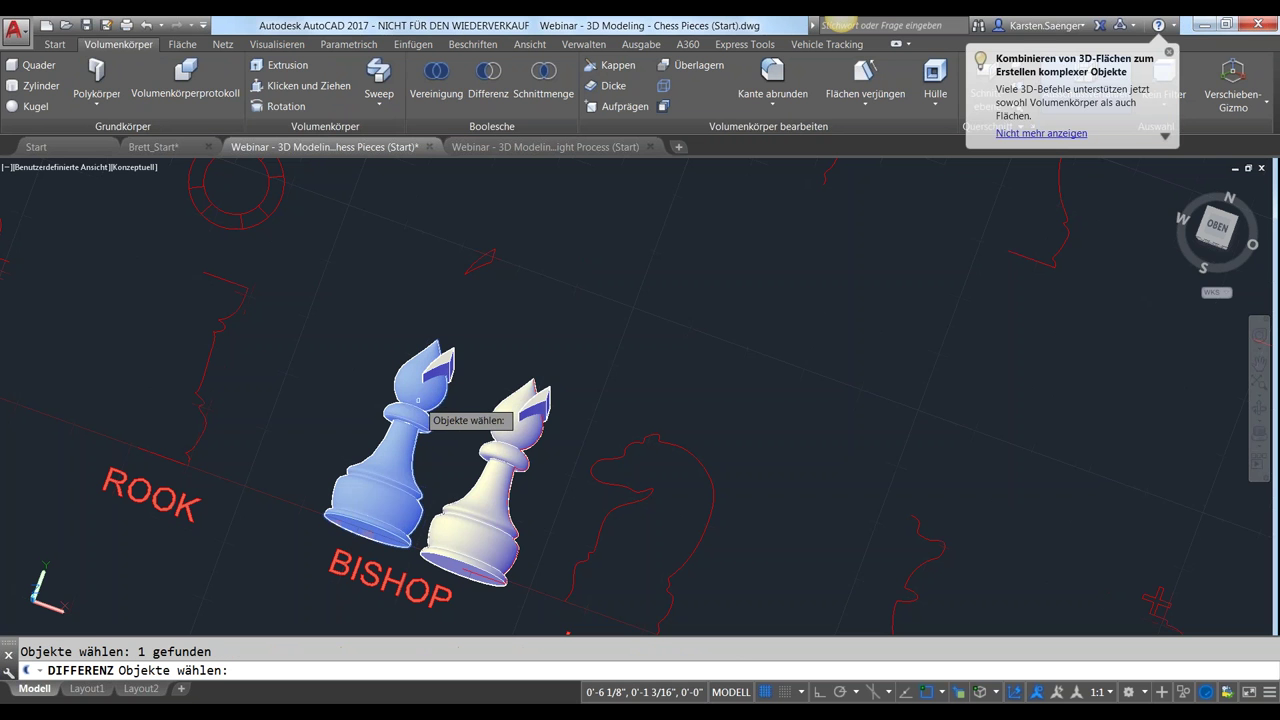
pyautogui.press('Return')
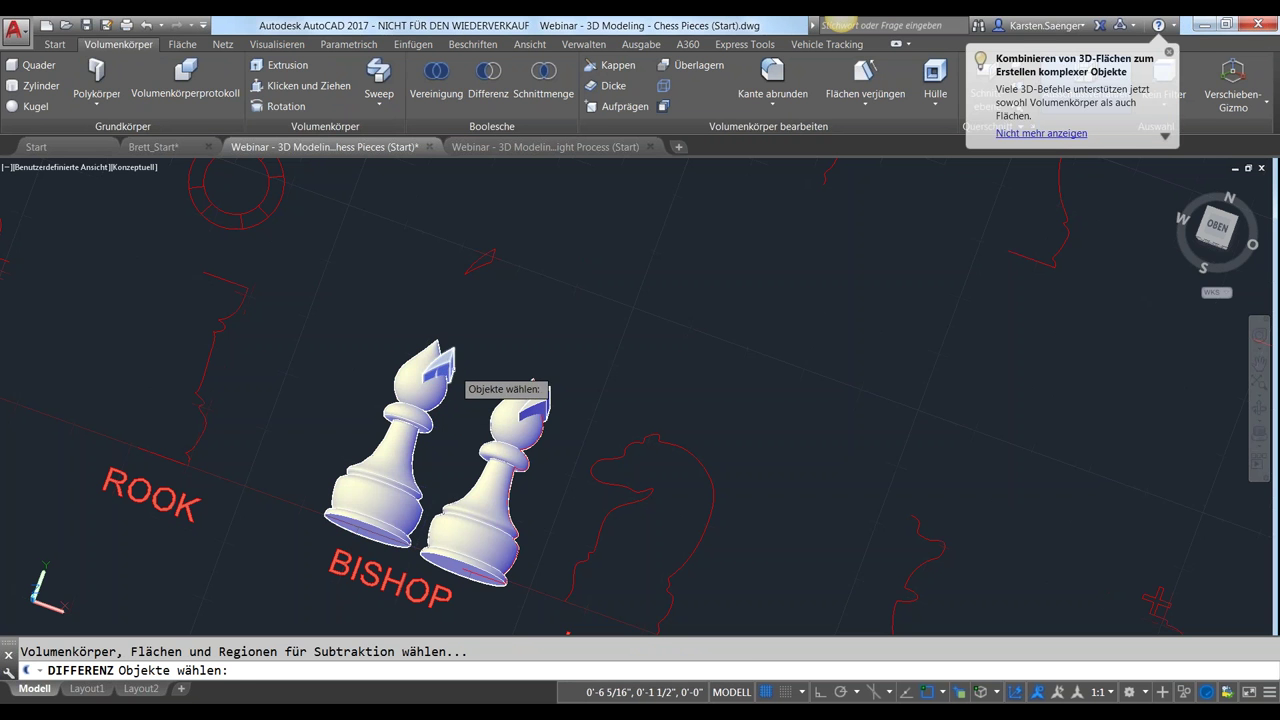
pyautogui.click(446, 368)
pyautogui.press('Return')
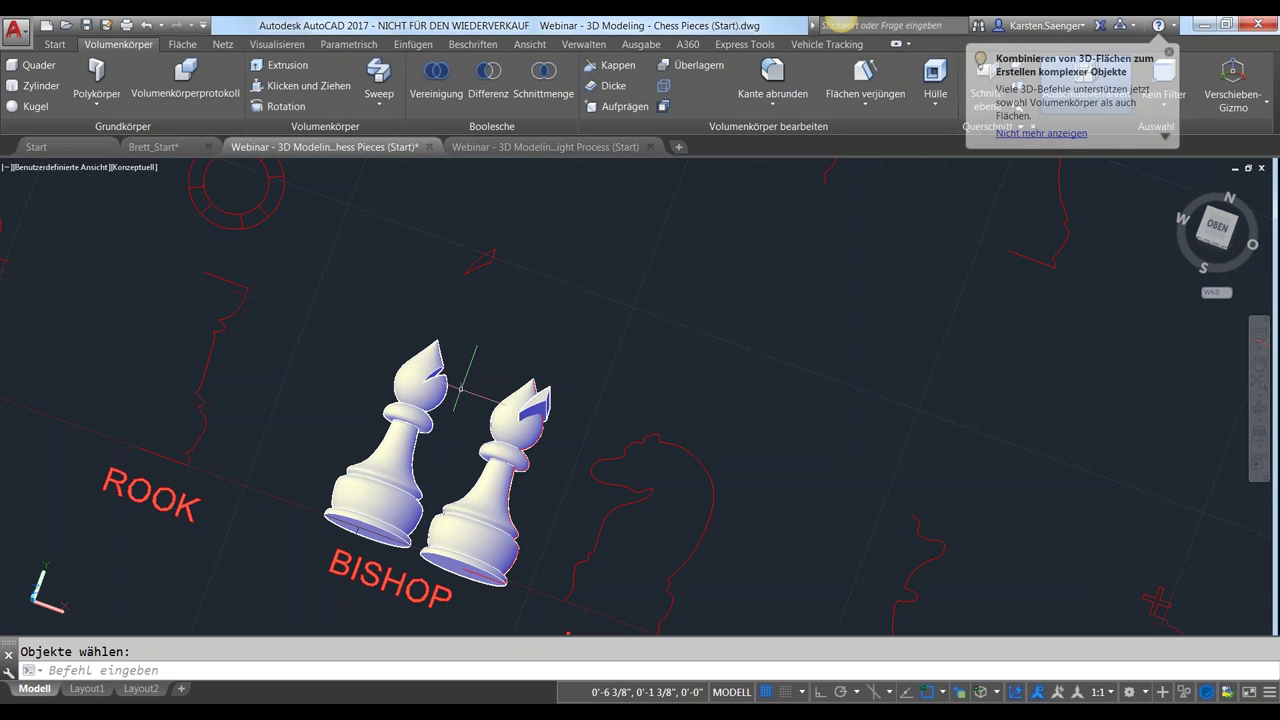
pyautogui.keyDown('shift'); pyautogui.moveTo(453, 406); pyautogui.dragTo(140, 365, button='middle'); pyautogui.keyUp('shift')
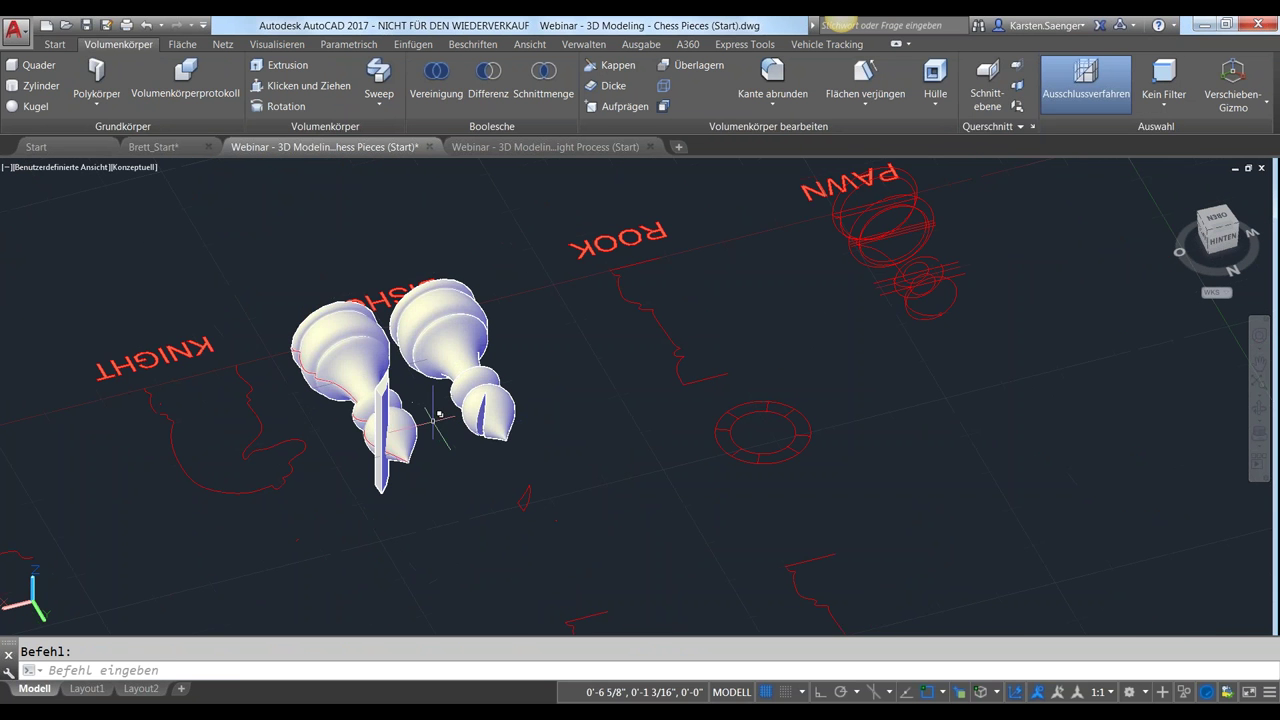
pyautogui.scroll(2, 434, 363)
pyautogui.scroll(3, 449, 369)
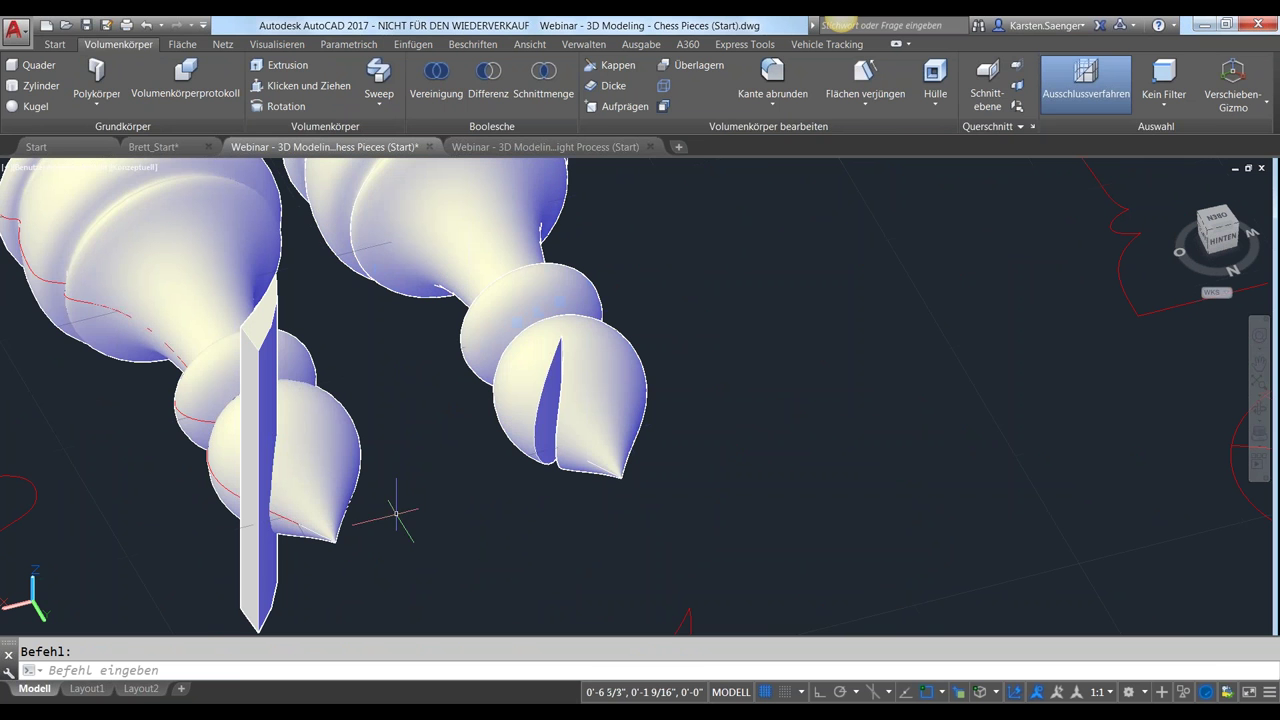
pyautogui.click(488, 75)
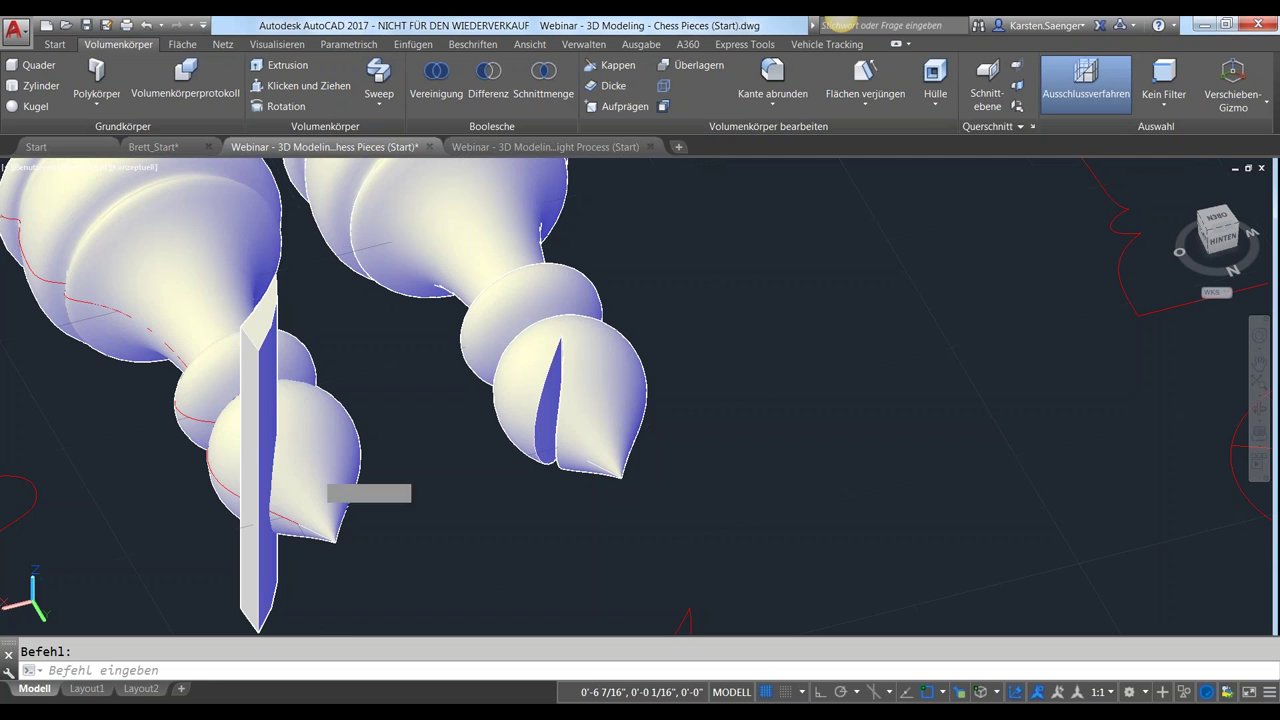
pyautogui.click(318, 466)
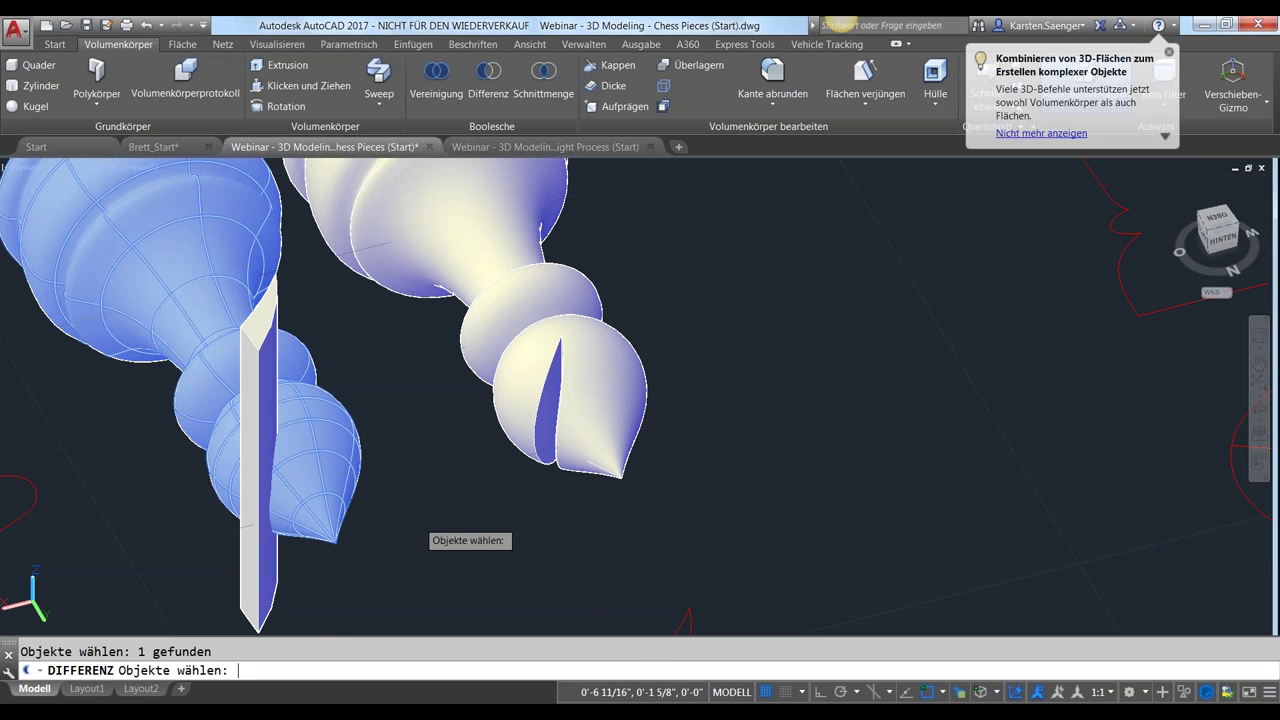
pyautogui.press('Return')
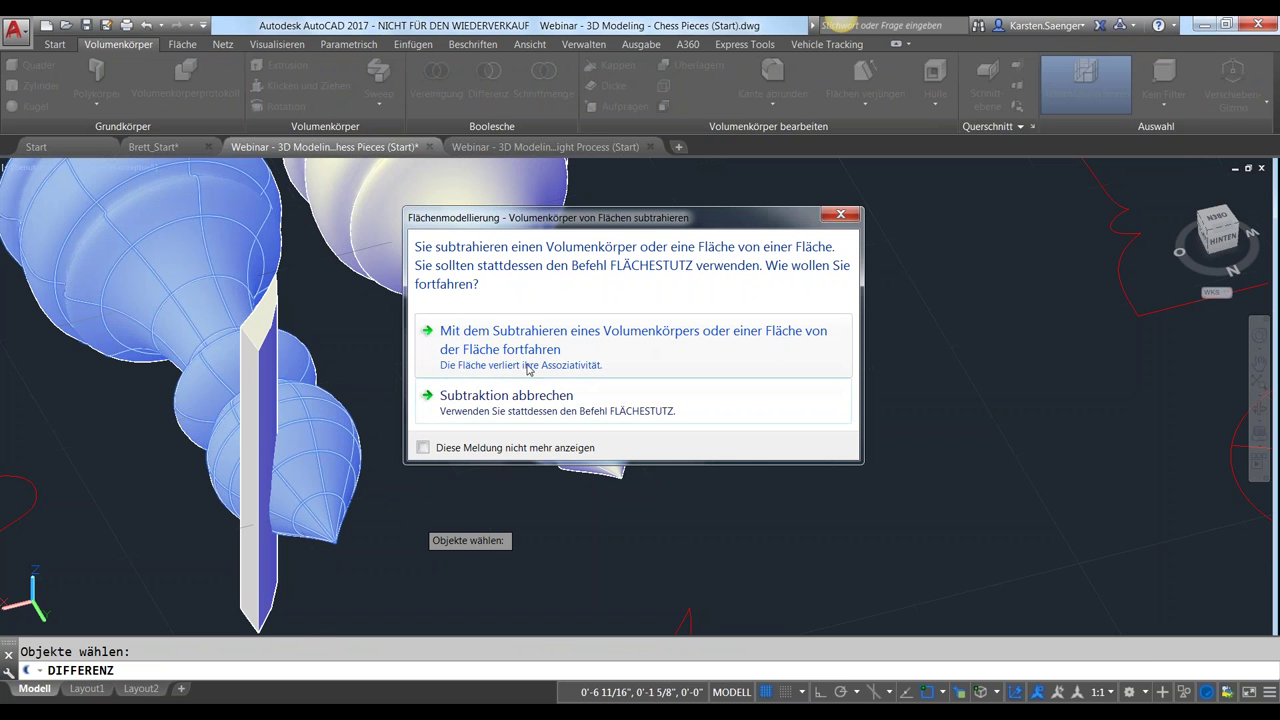
pyautogui.click(519, 331)
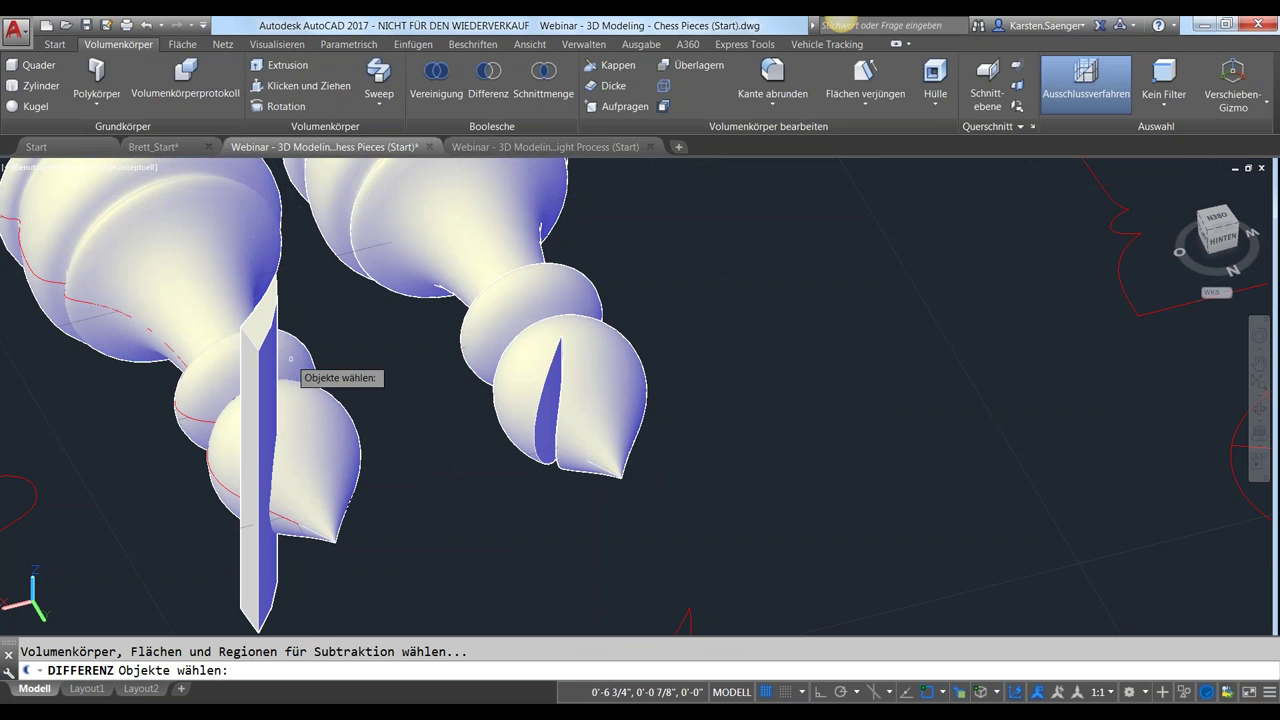
pyautogui.click(263, 341)
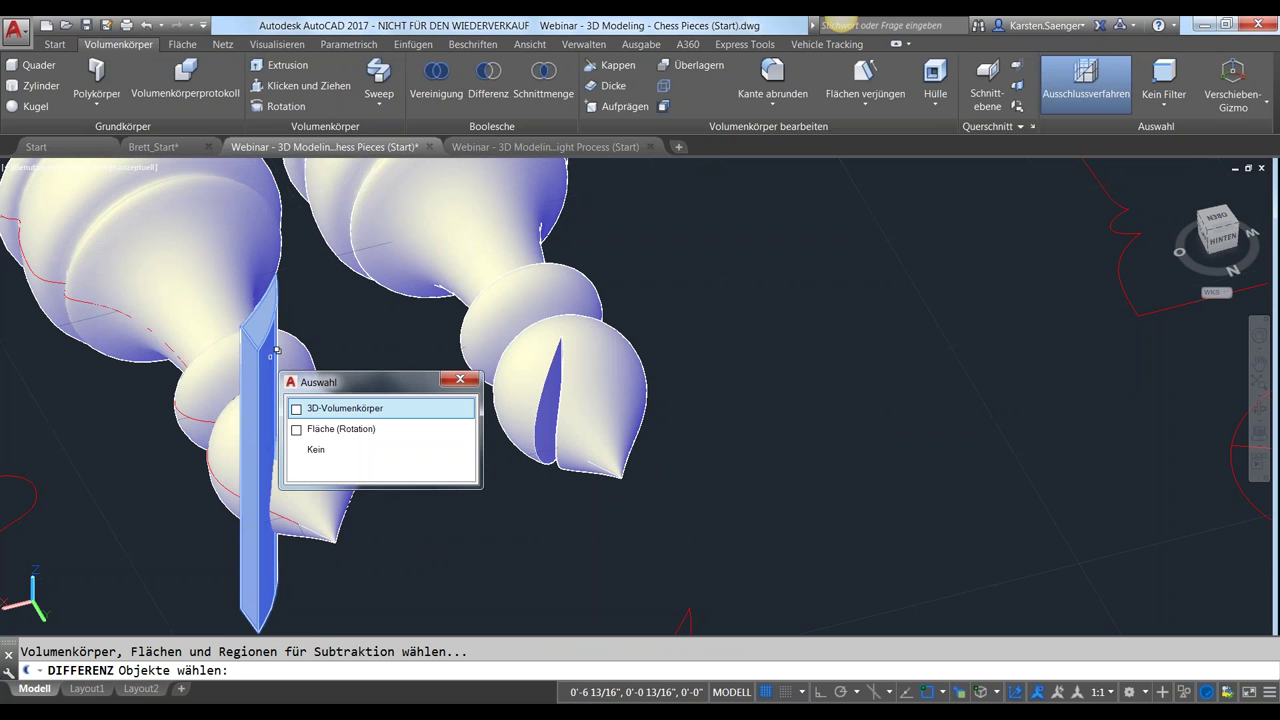
pyautogui.click(322, 409)
pyautogui.press('Return')
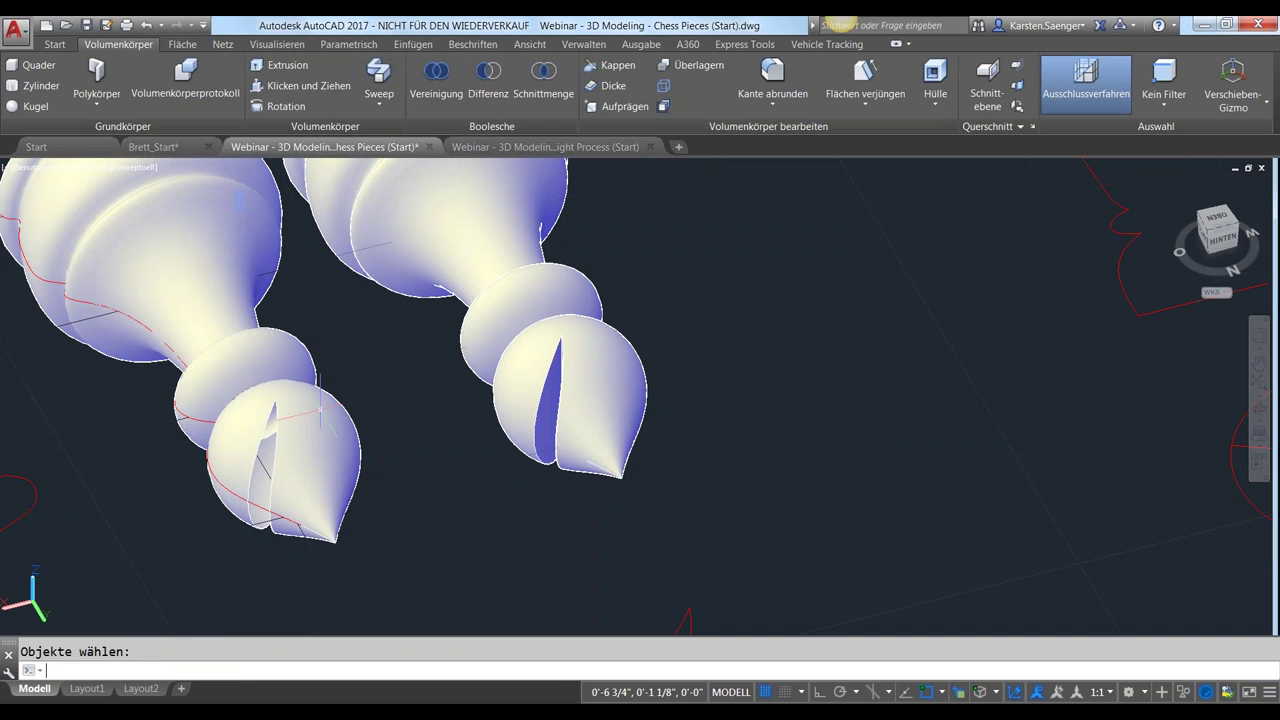
pyautogui.moveTo(344, 497)
pyautogui.keyDown('shift'); pyautogui.mouseDown(button='middle')
pyautogui.moveTo(300, 480)
pyautogui.moveTo(368, 300)
pyautogui.mouseUp(button='middle'); pyautogui.keyUp('shift')
pyautogui.scroll(2, 262, 470)
pyautogui.scroll(2, 258, 468)
pyautogui.scroll(-3, 258, 462)
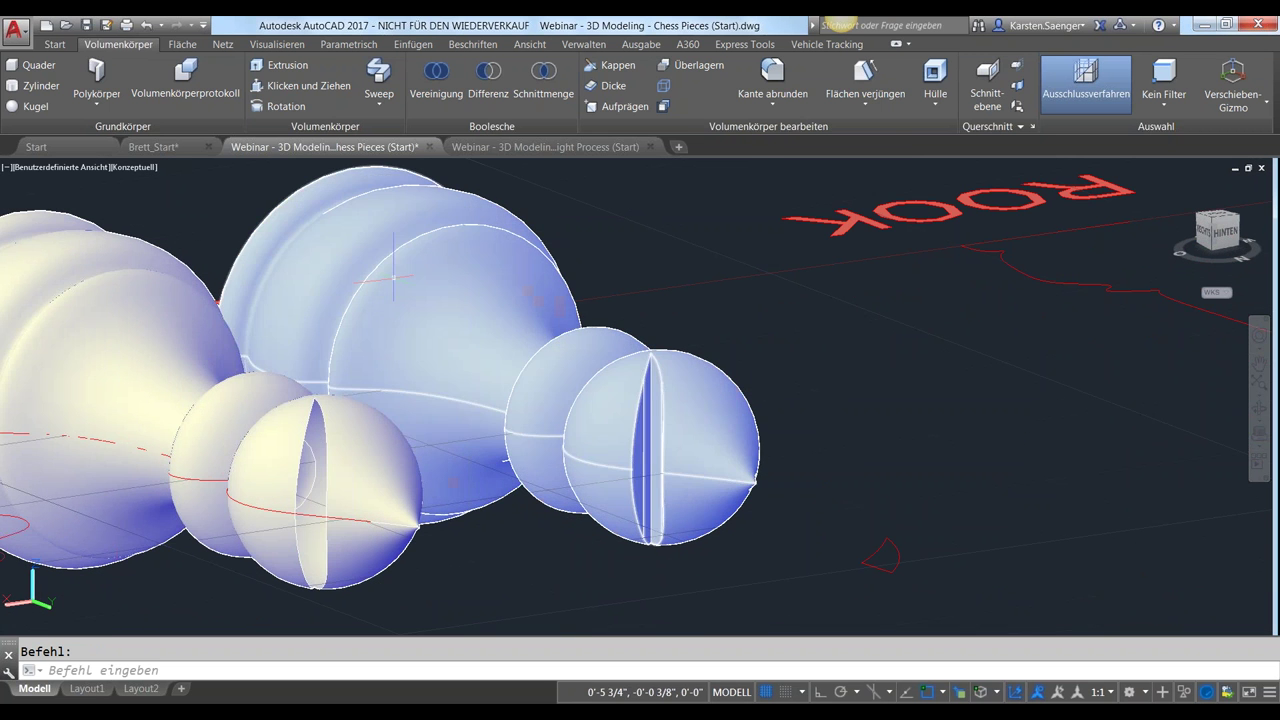
# Set a north-up top view of the chess pieces with the ViewCube
pyautogui.click(1218, 217)
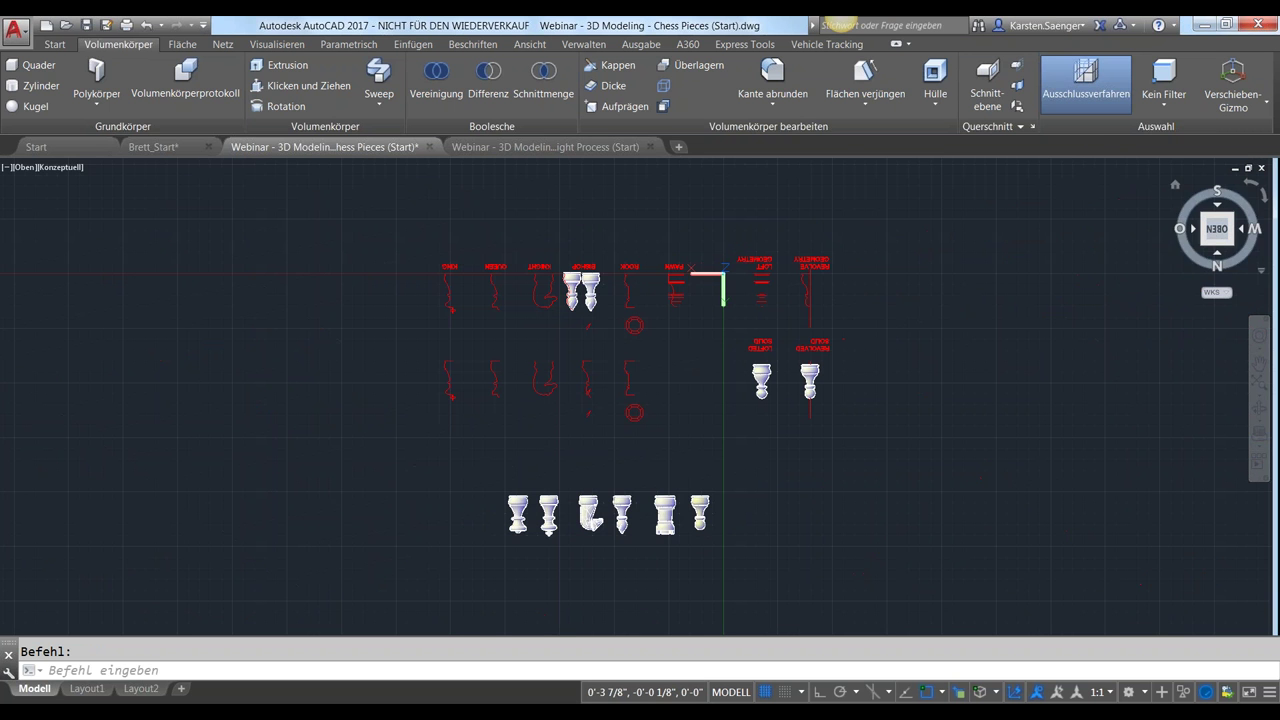
pyautogui.click(1265, 198)
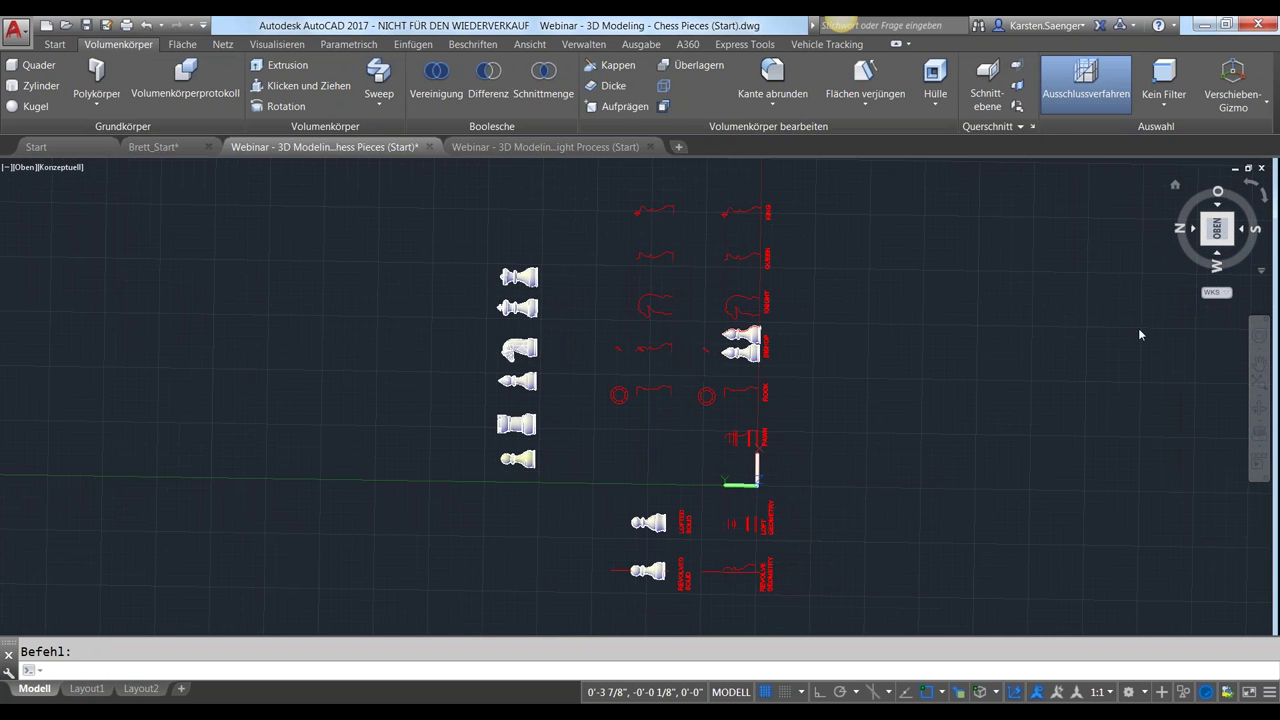
pyautogui.click(1265, 198)
pyautogui.scroll(3, 721, 533)
pyautogui.scroll(2, 729, 524)
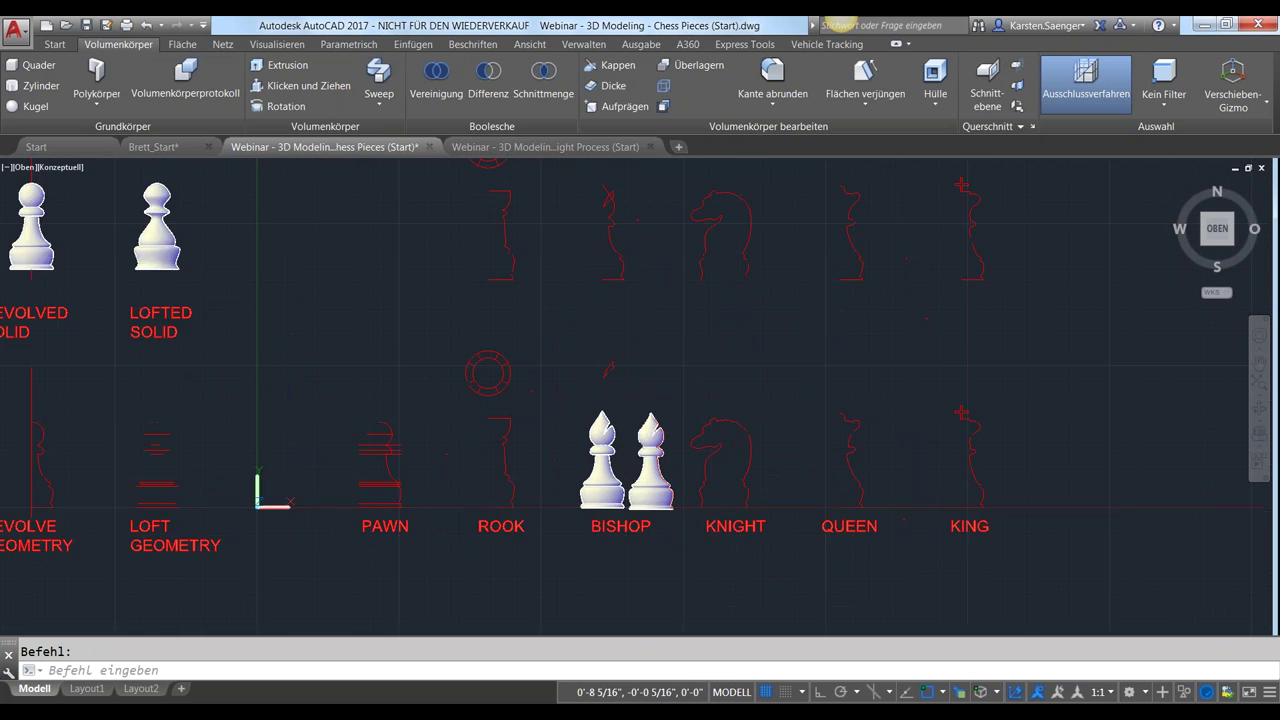
pyautogui.scroll(-6, 729, 524)
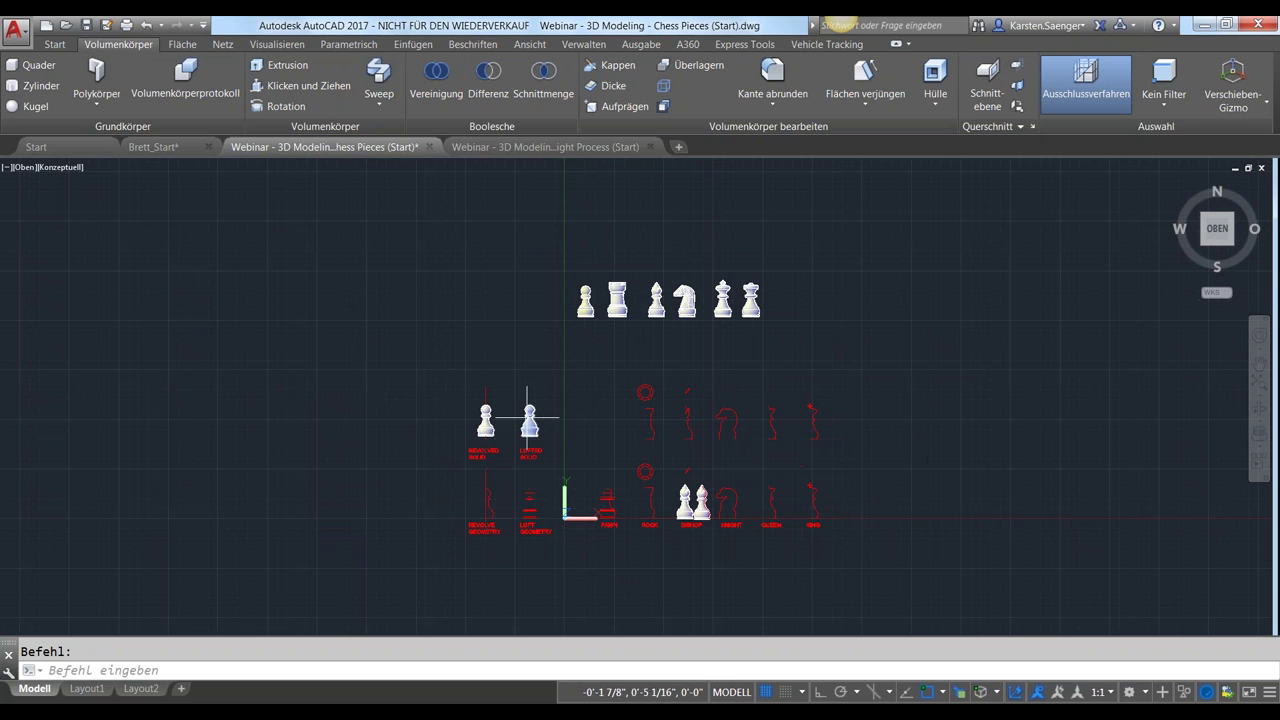
# Switch to the Knight Process drawing and zoom onto the SPLINE FIT and SPLINE CONTROL VERTICES knights
pyautogui.click(486, 147)
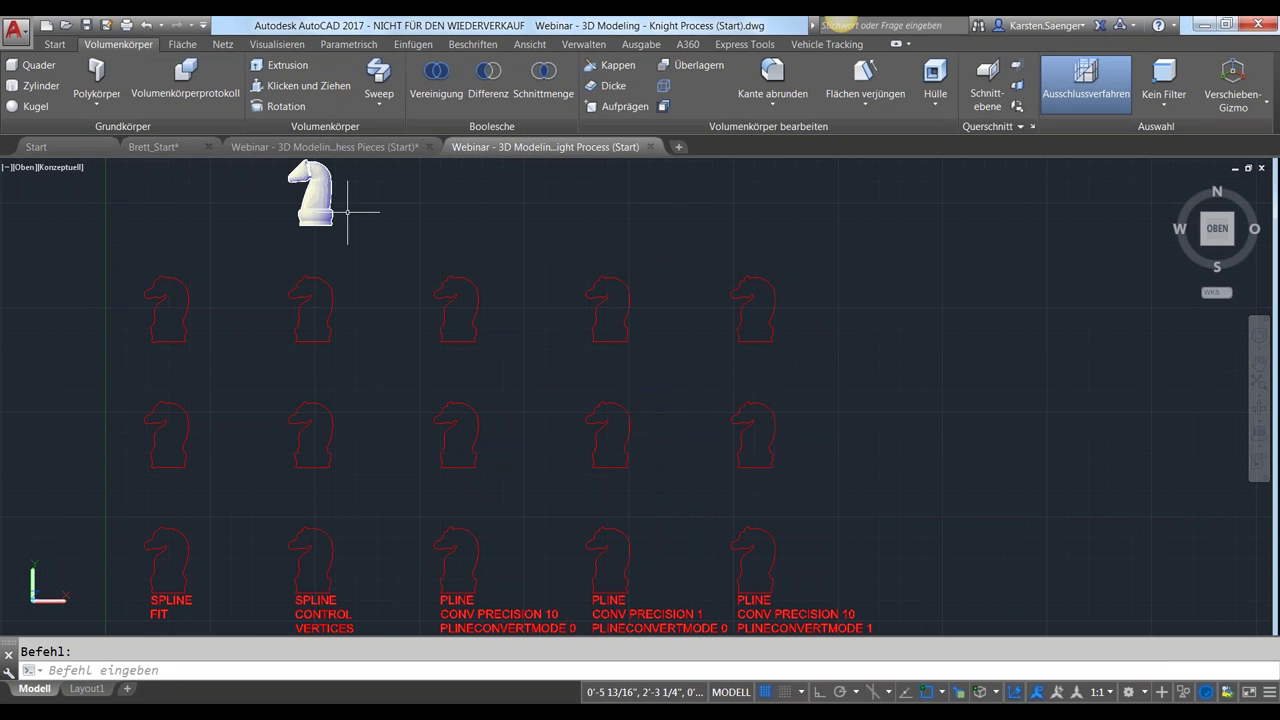
pyautogui.keyDown('shift'); pyautogui.moveTo(286, 431); pyautogui.dragTo(251, 263, button='middle'); pyautogui.keyUp('shift')
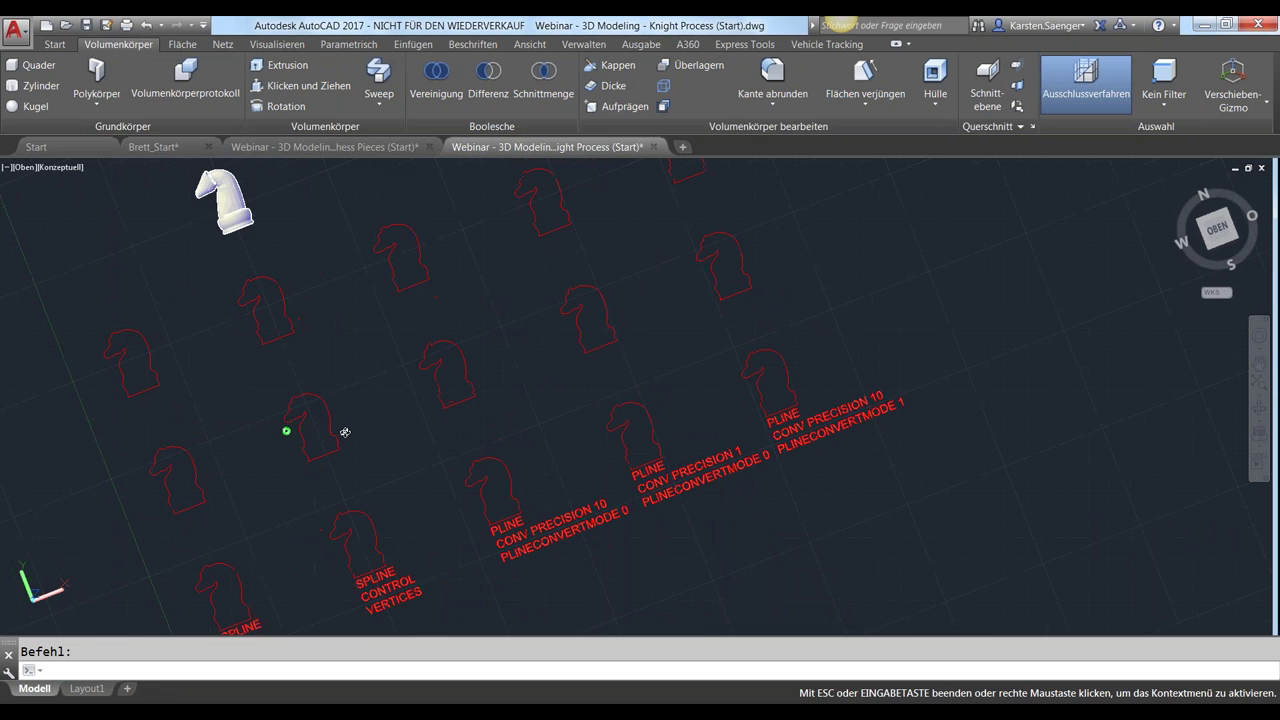
pyautogui.moveTo(205, 303); pyautogui.dragTo(334, 418, button='middle')
pyautogui.scroll(3, 334, 418)
pyautogui.scroll(-6, 350, 345)
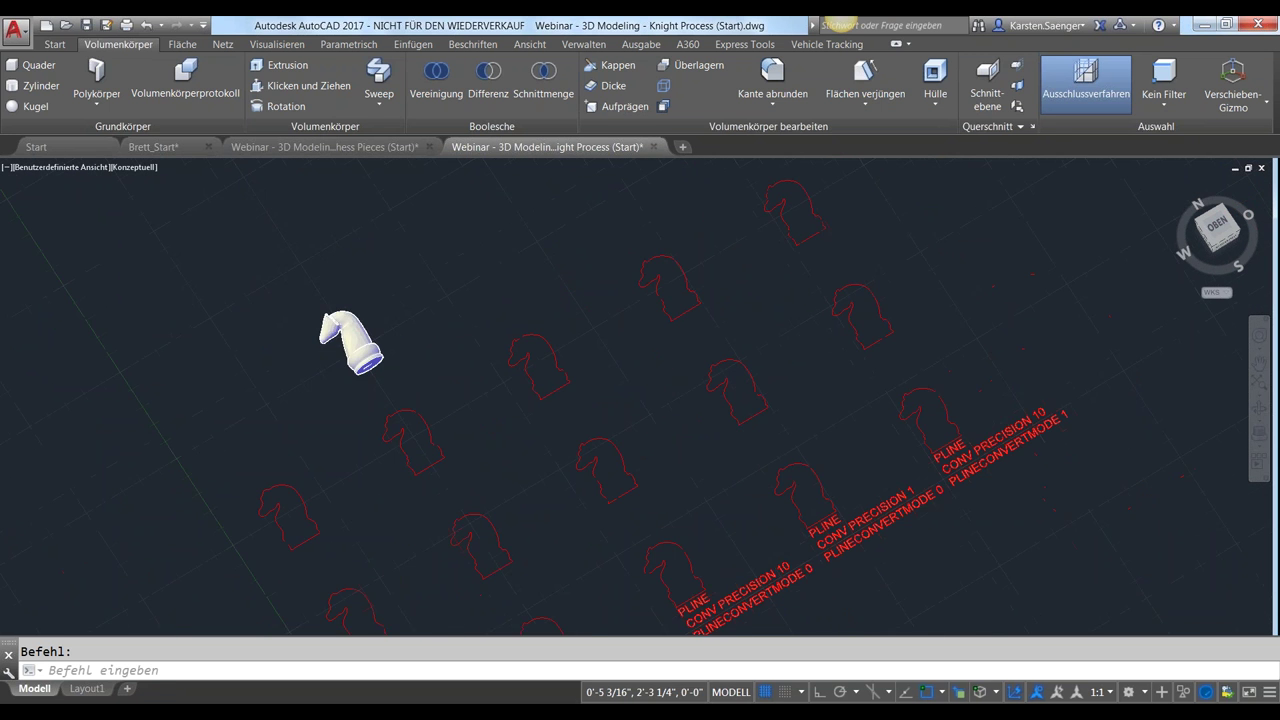
pyautogui.scroll(-4, 405, 415)
pyautogui.moveTo(414, 428); pyautogui.dragTo(417, 380, button='middle')
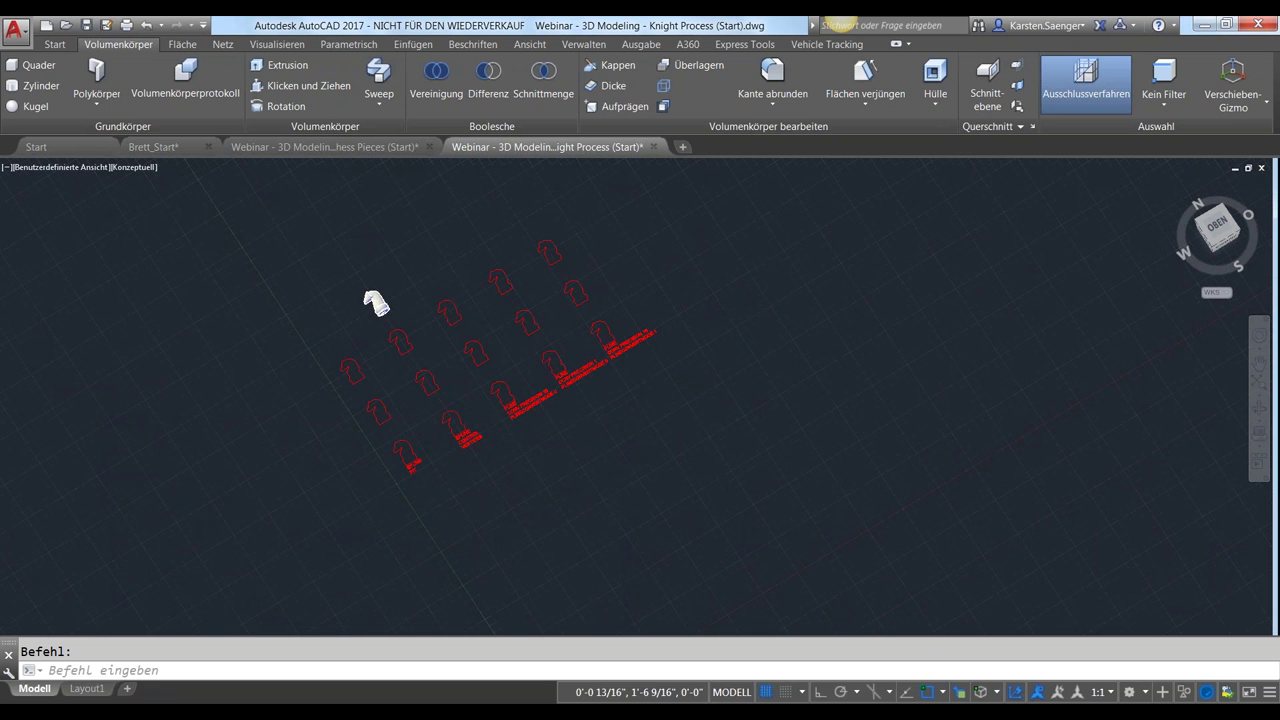
pyautogui.scroll(5, 391, 449)
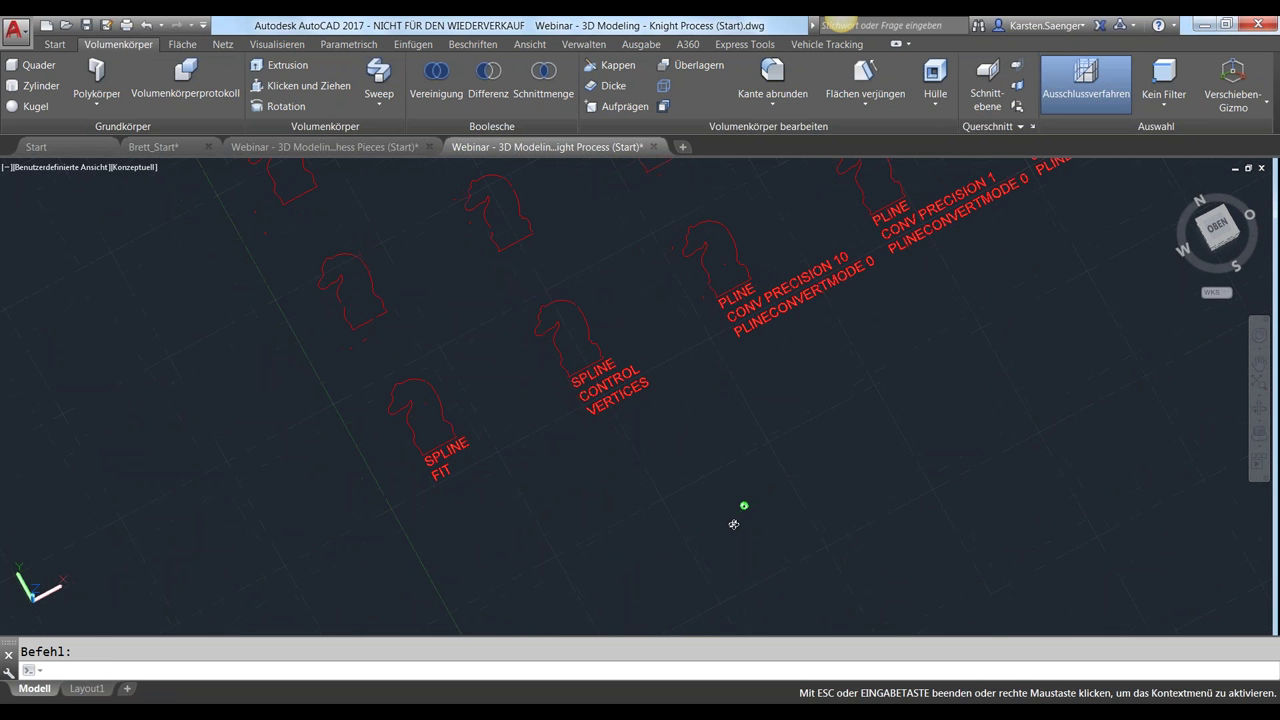
pyautogui.press('Escape')
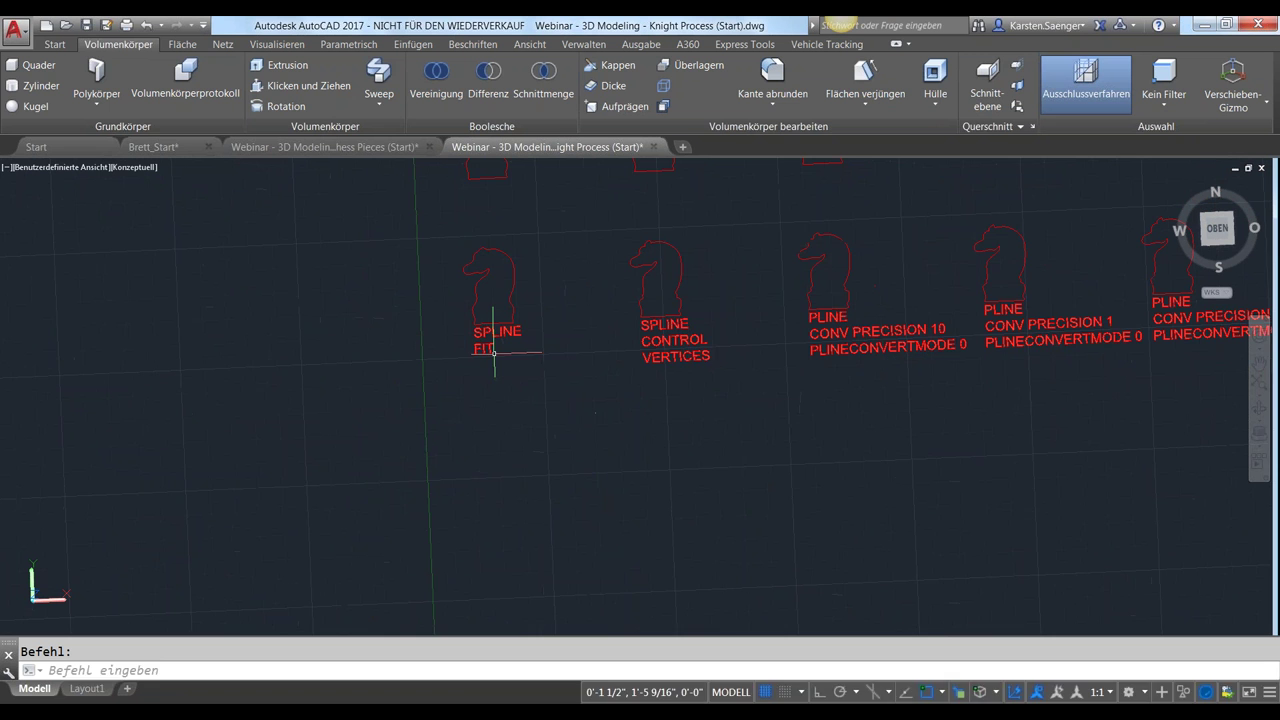
pyautogui.moveTo(494, 352); pyautogui.dragTo(469, 480, button='middle')
pyautogui.scroll(3, 491, 420)
pyautogui.scroll(2, 479, 431)
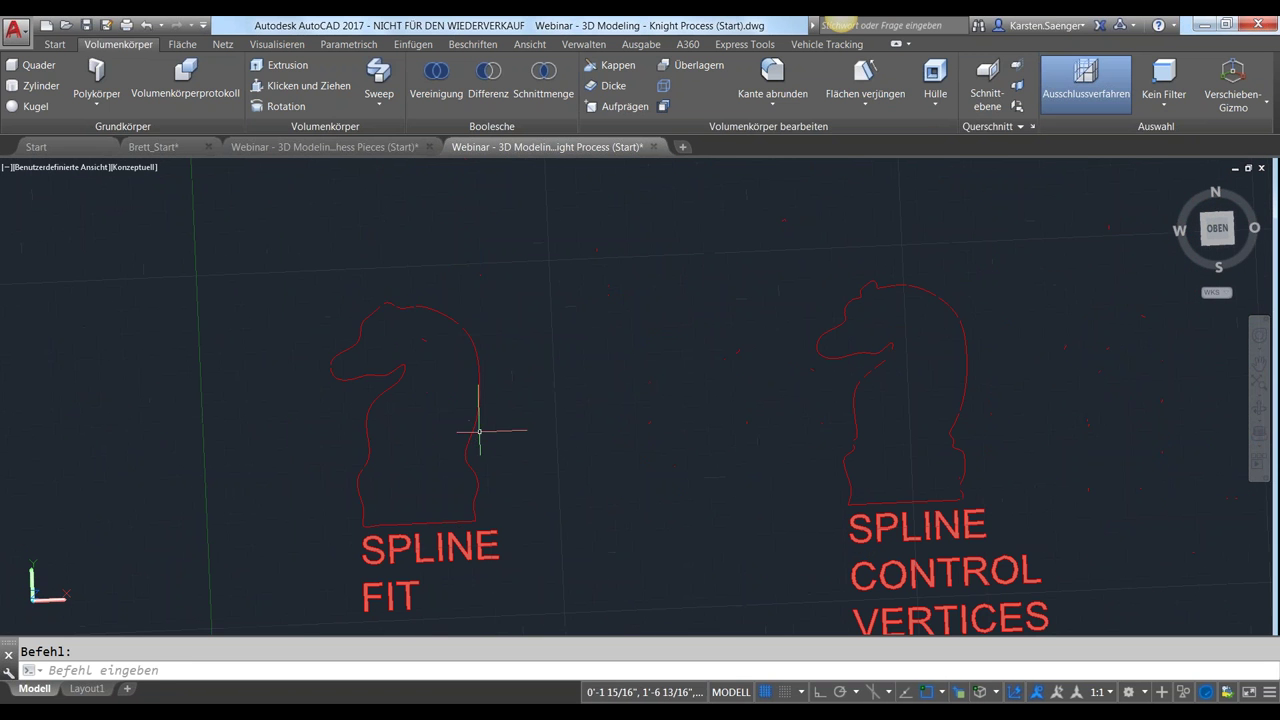
# Show the SPLINE FIT knight spline's properties and cancel a trial fit-point stretch
pyautogui.click(479, 431)
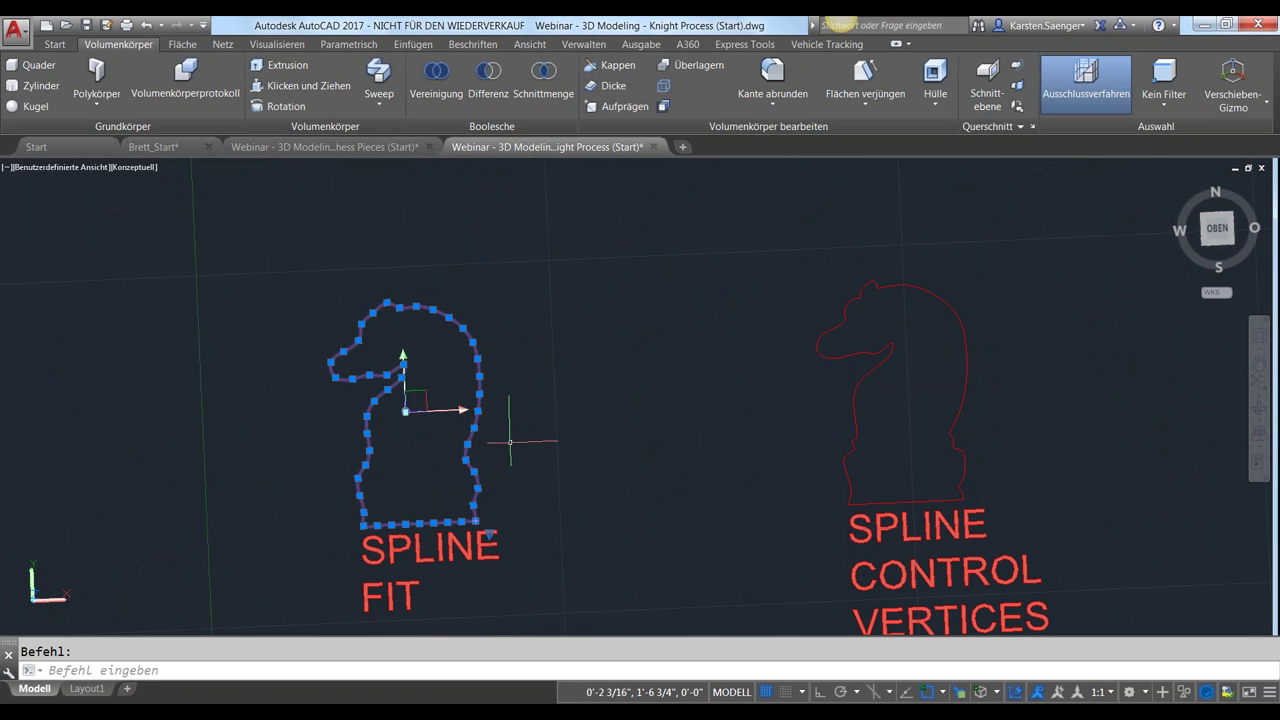
pyautogui.hotkey('ctrl', '1')
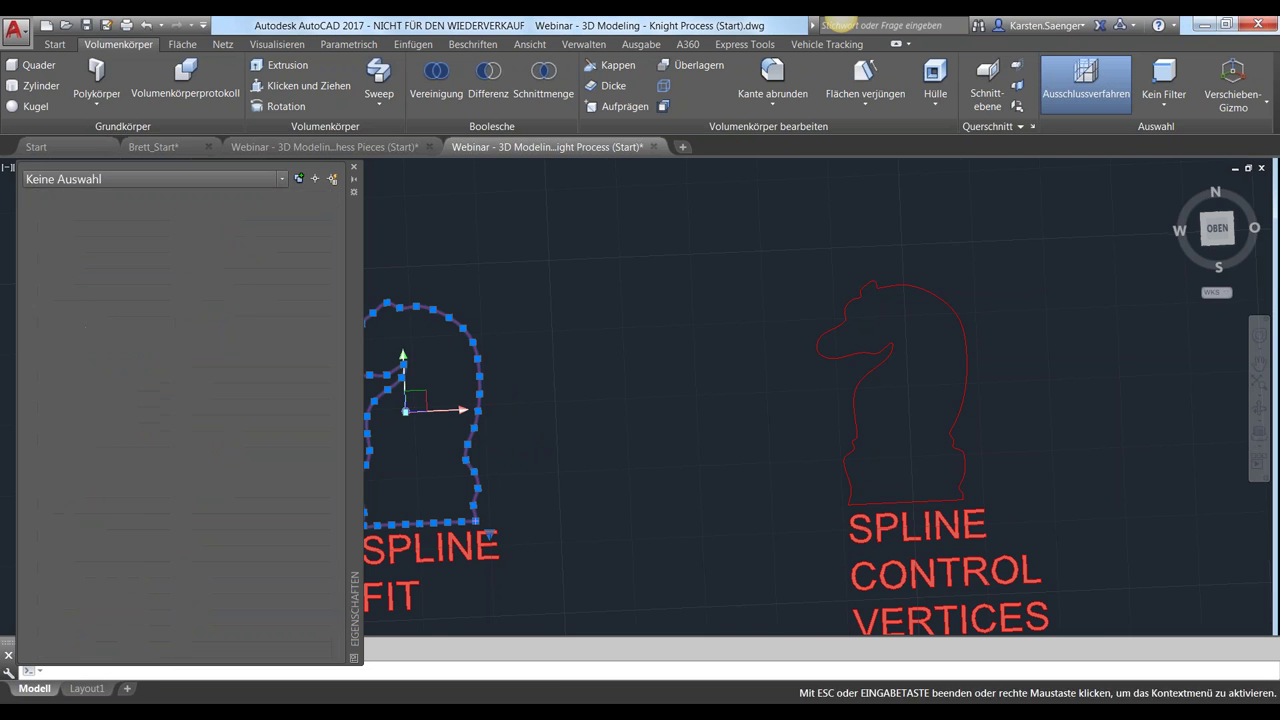
pyautogui.moveTo(524, 433); pyautogui.dragTo(609, 433, button='middle')
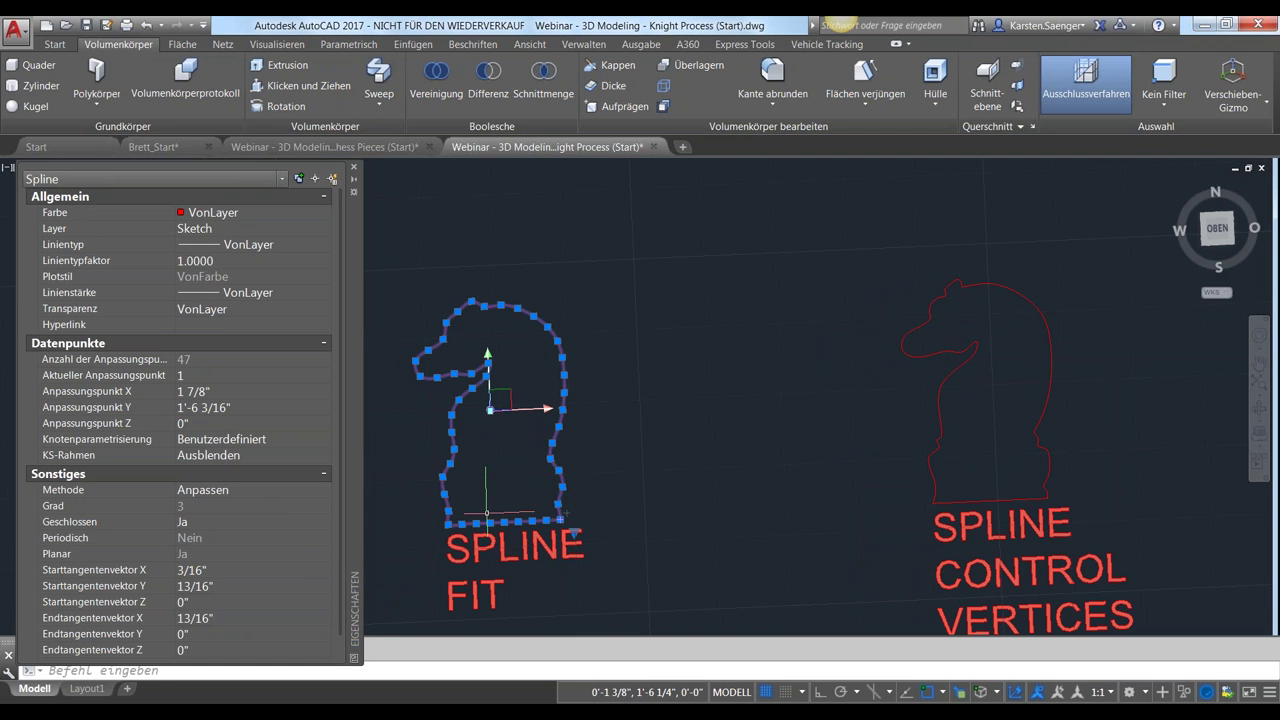
pyautogui.scroll(2, 445, 515)
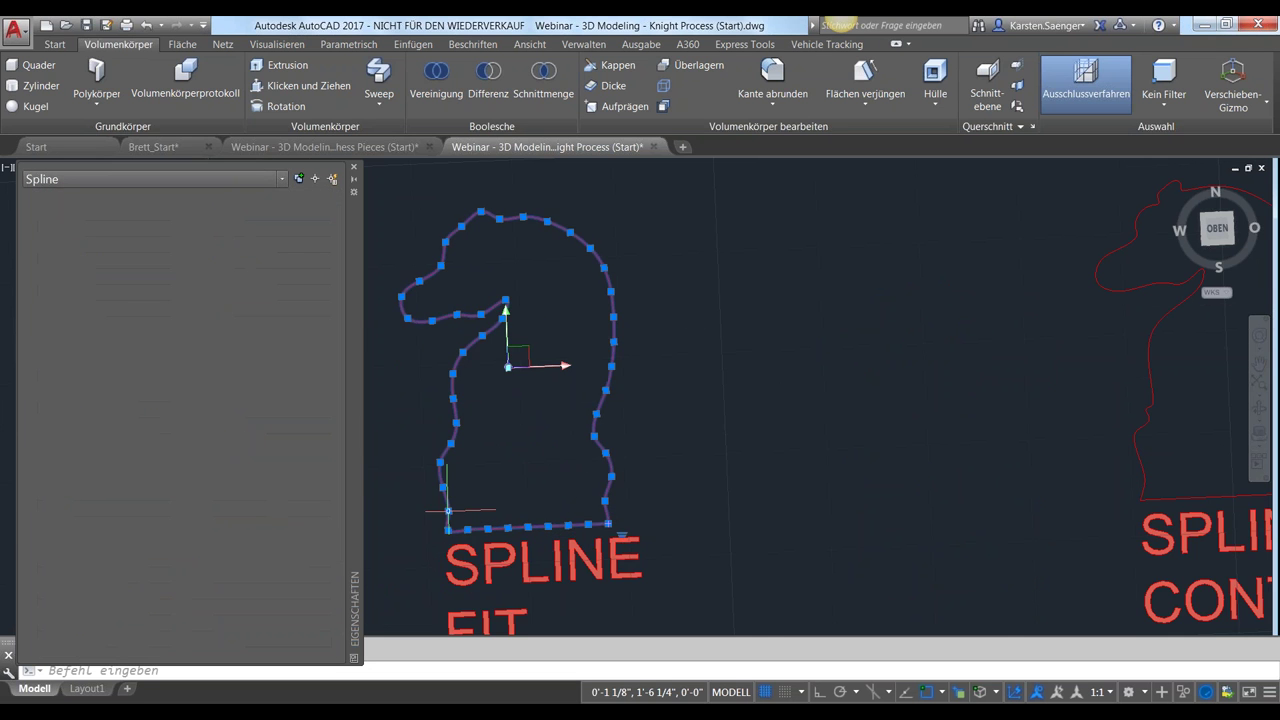
pyautogui.scroll(4, 440, 470)
pyautogui.scroll(2, 435, 440)
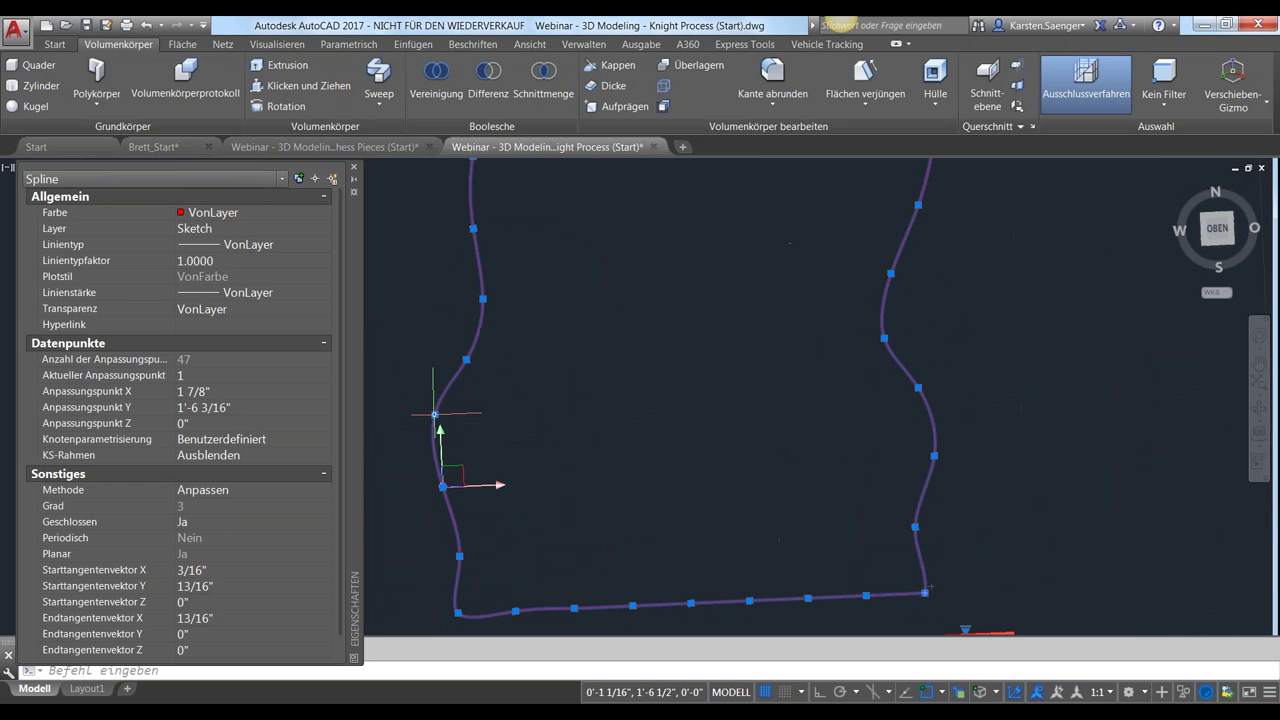
pyautogui.click(435, 413)
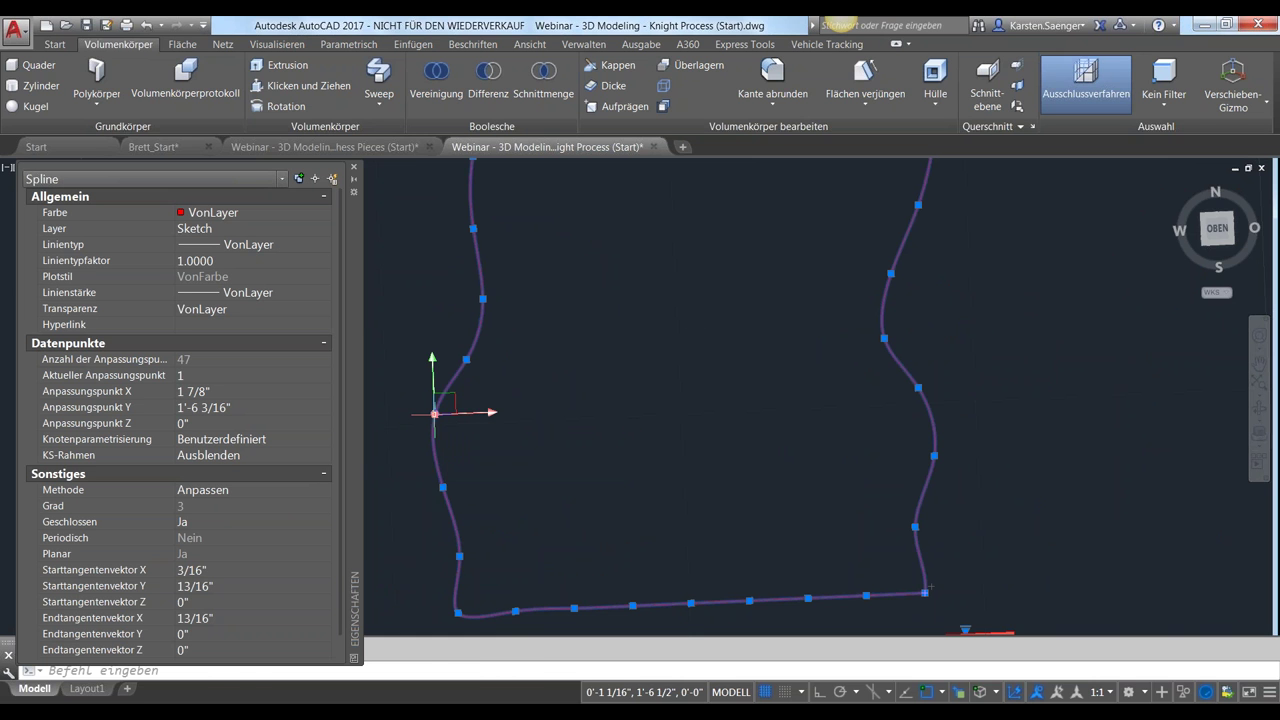
pyautogui.click(435, 413)
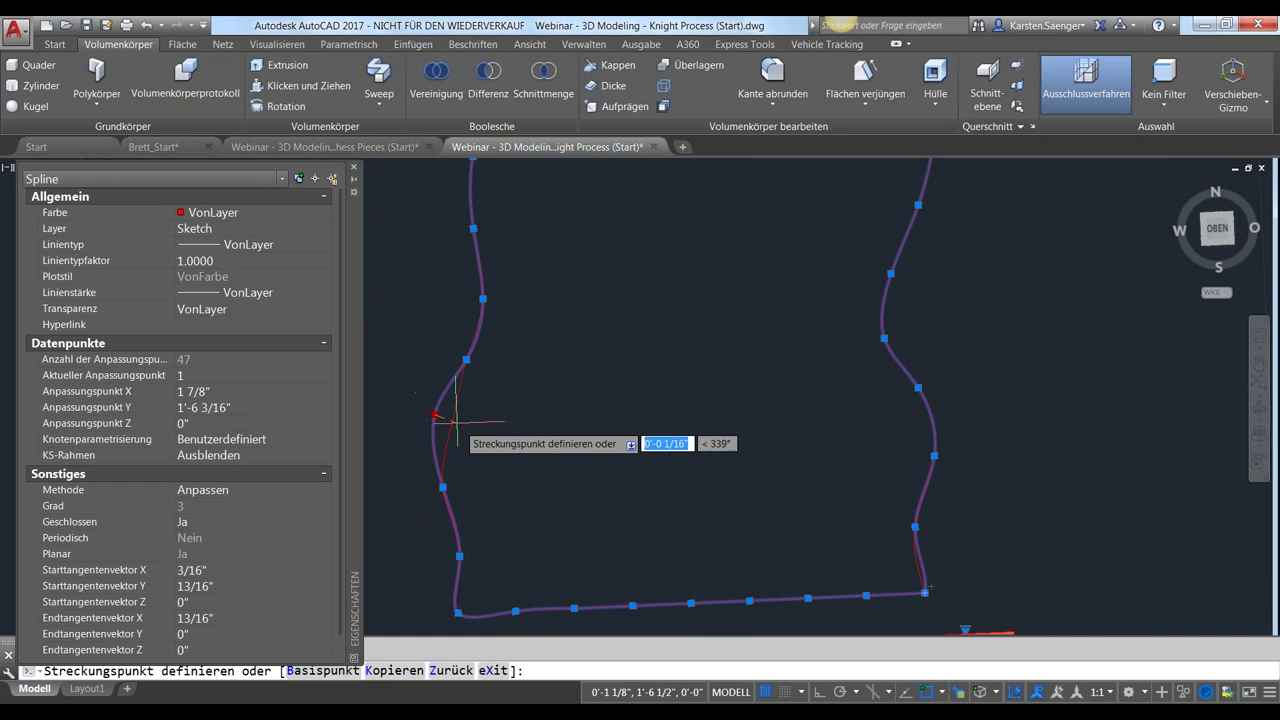
pyautogui.press('Escape')
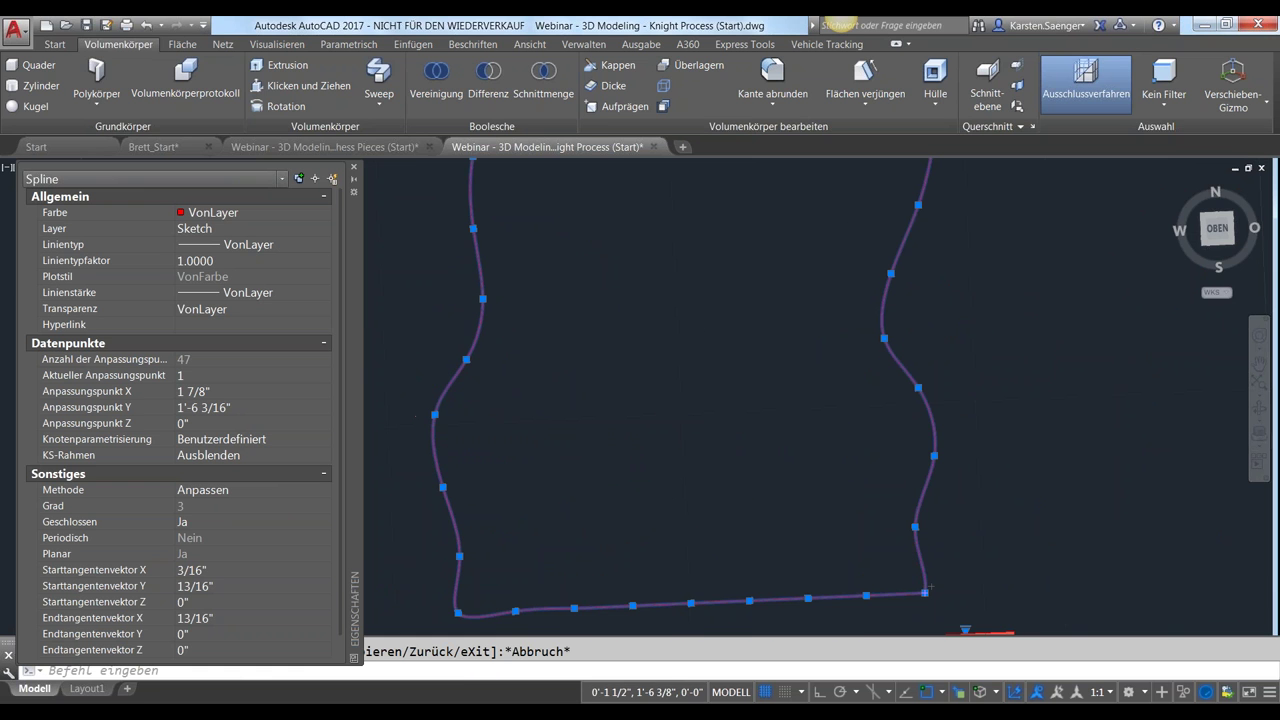
# Deselect it and select the SPLINE CONTROL VERTICES knight spline instead
pyautogui.scroll(-1, 928, 590)
pyautogui.scroll(-5, 908, 503)
pyautogui.moveTo(857, 494); pyautogui.dragTo(612, 505, button='middle')
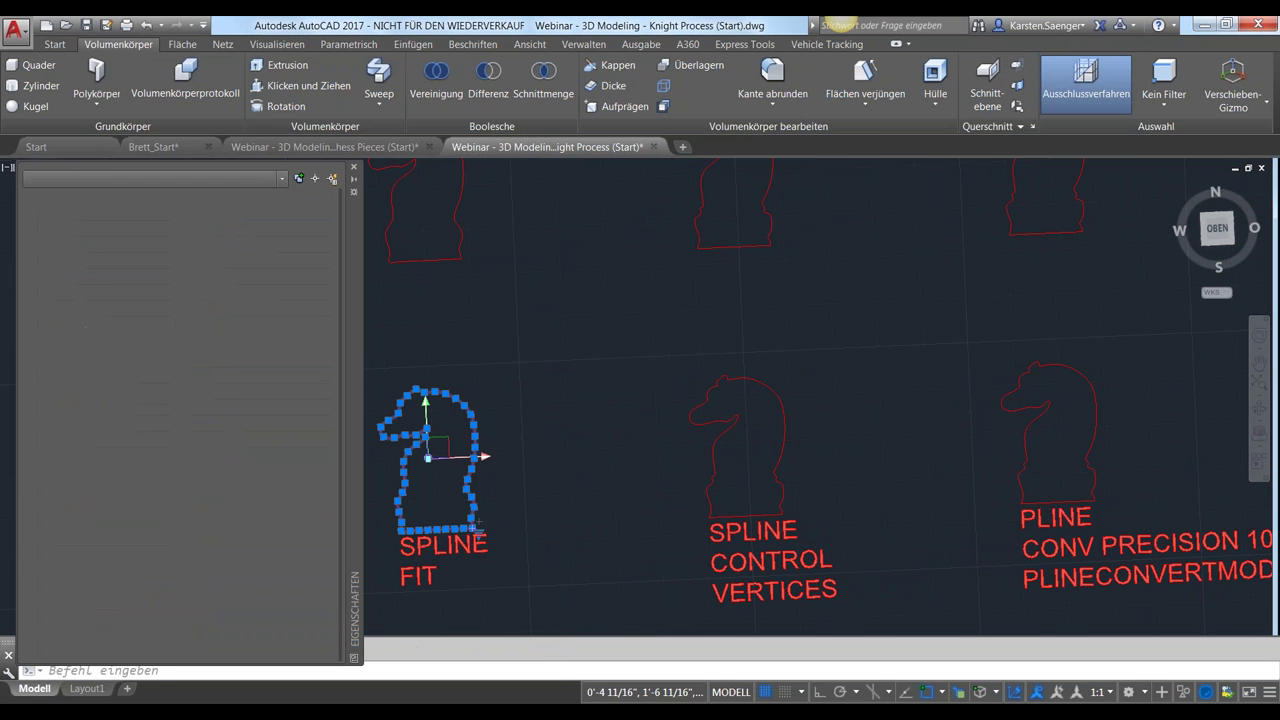
pyautogui.press('Escape')
pyautogui.click(713, 440)
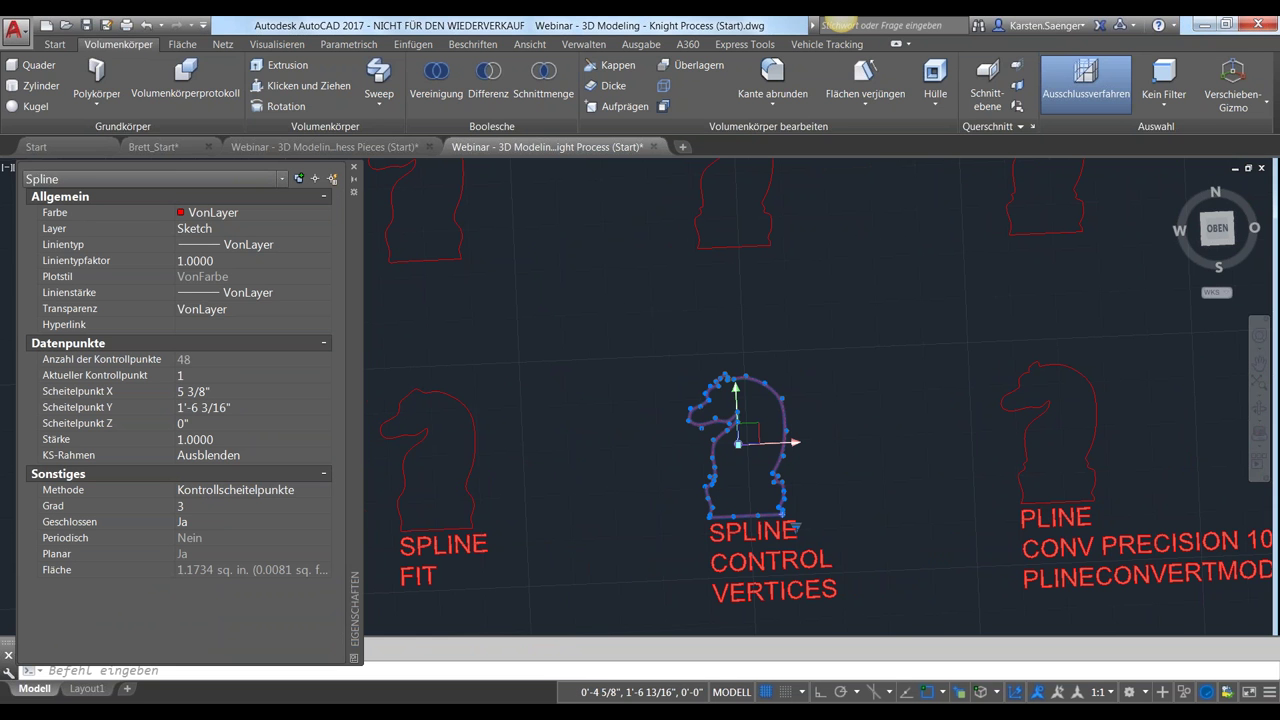
# Stretch one control vertex on the lower outline of the SPLINE CONTROL VERTICES knight
pyautogui.scroll(5, 796, 525)
pyautogui.scroll(3, 706, 524)
pyautogui.scroll(3, 706, 524)
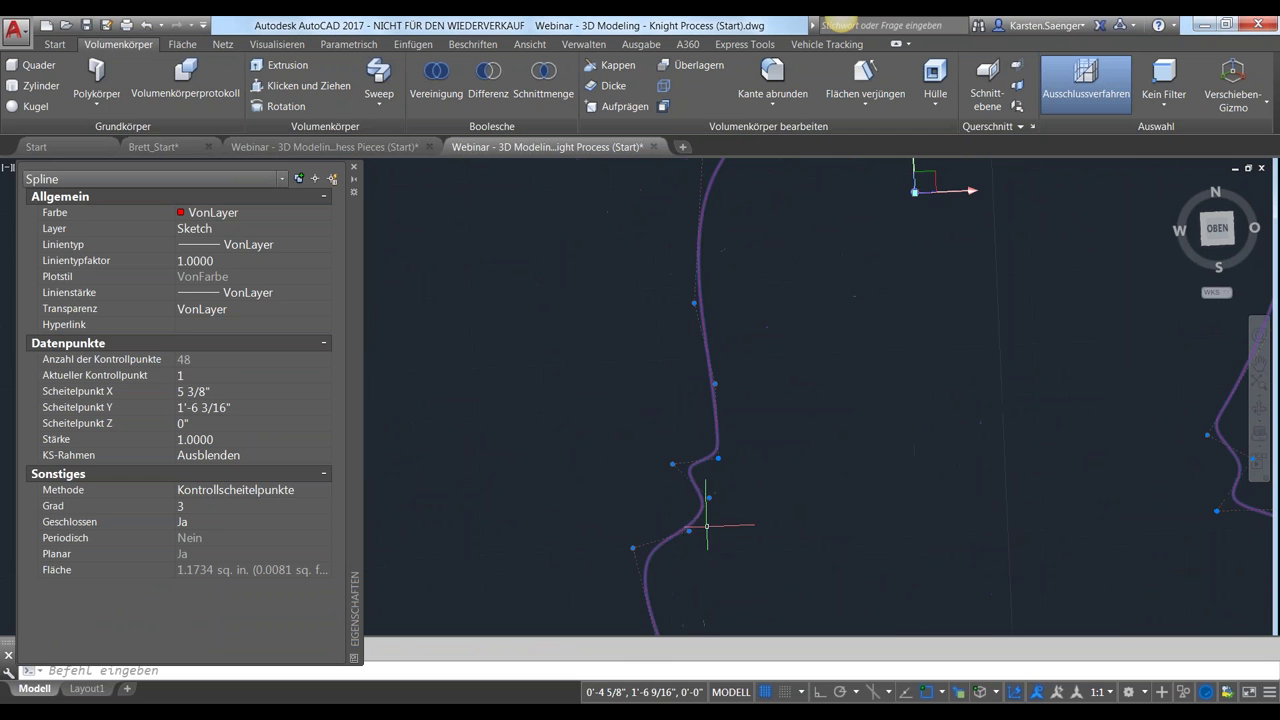
pyautogui.moveTo(679, 544); pyautogui.dragTo(640, 466, button='middle')
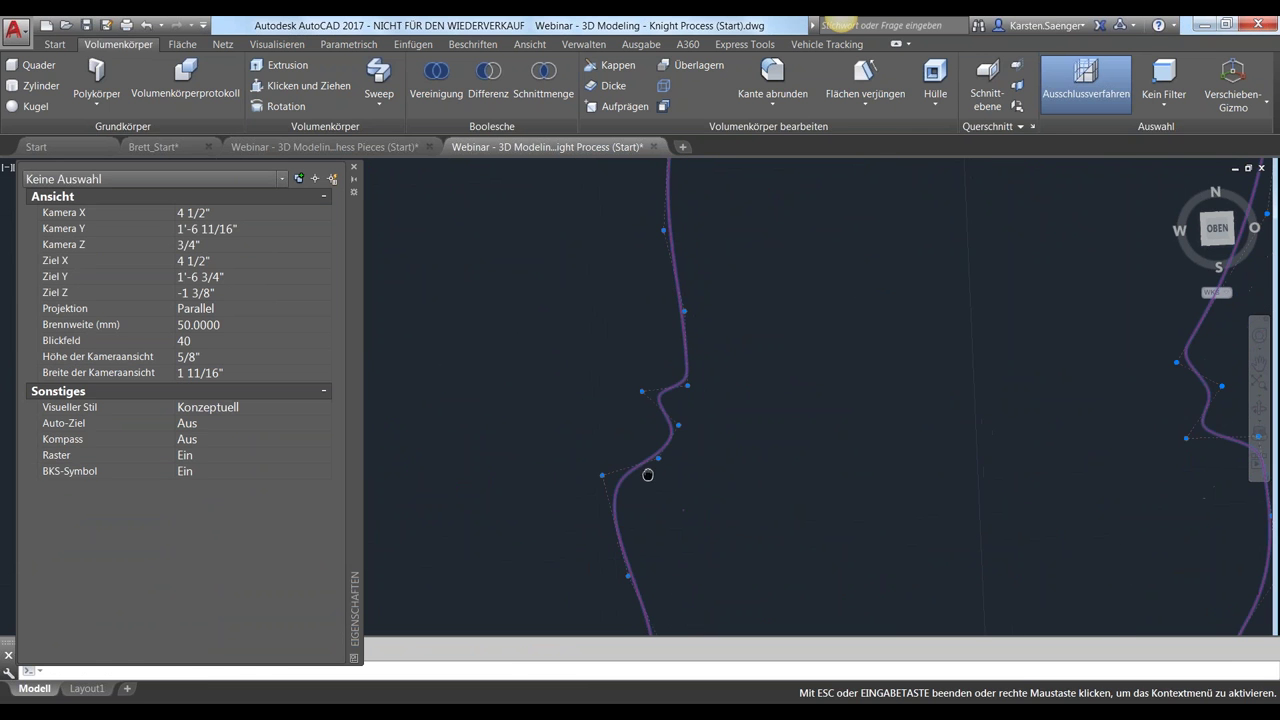
pyautogui.scroll(1, 589, 475)
pyautogui.click(589, 478)
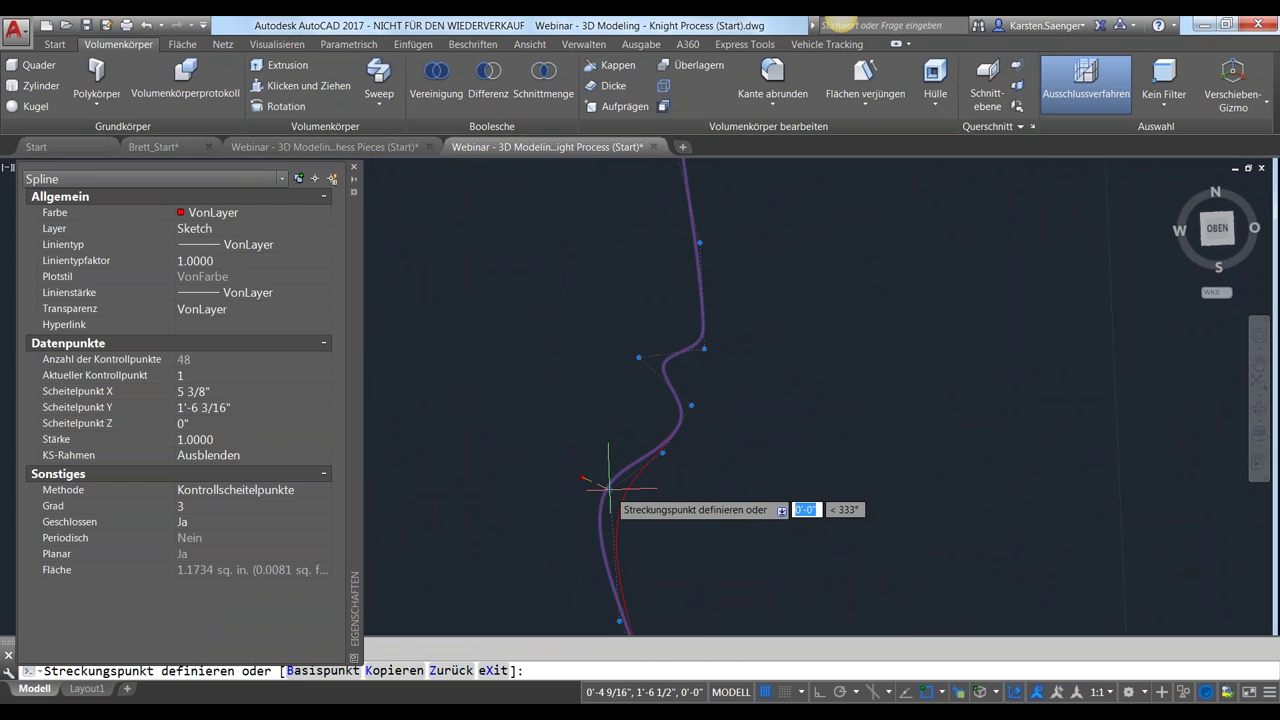
pyautogui.press('Down')
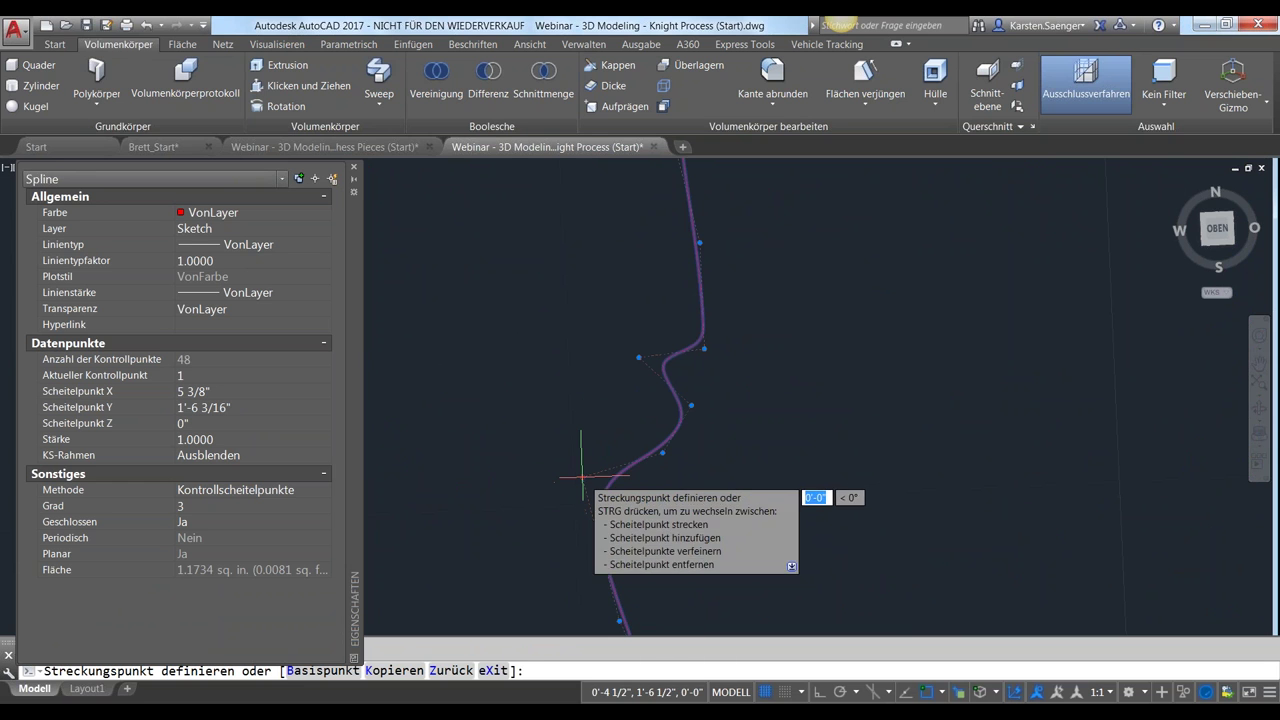
pyautogui.click(582, 477)
pyautogui.press('Escape')
# Zoom out and orbit to view the whole knight grid
pyautogui.scroll(-3, 709, 529)
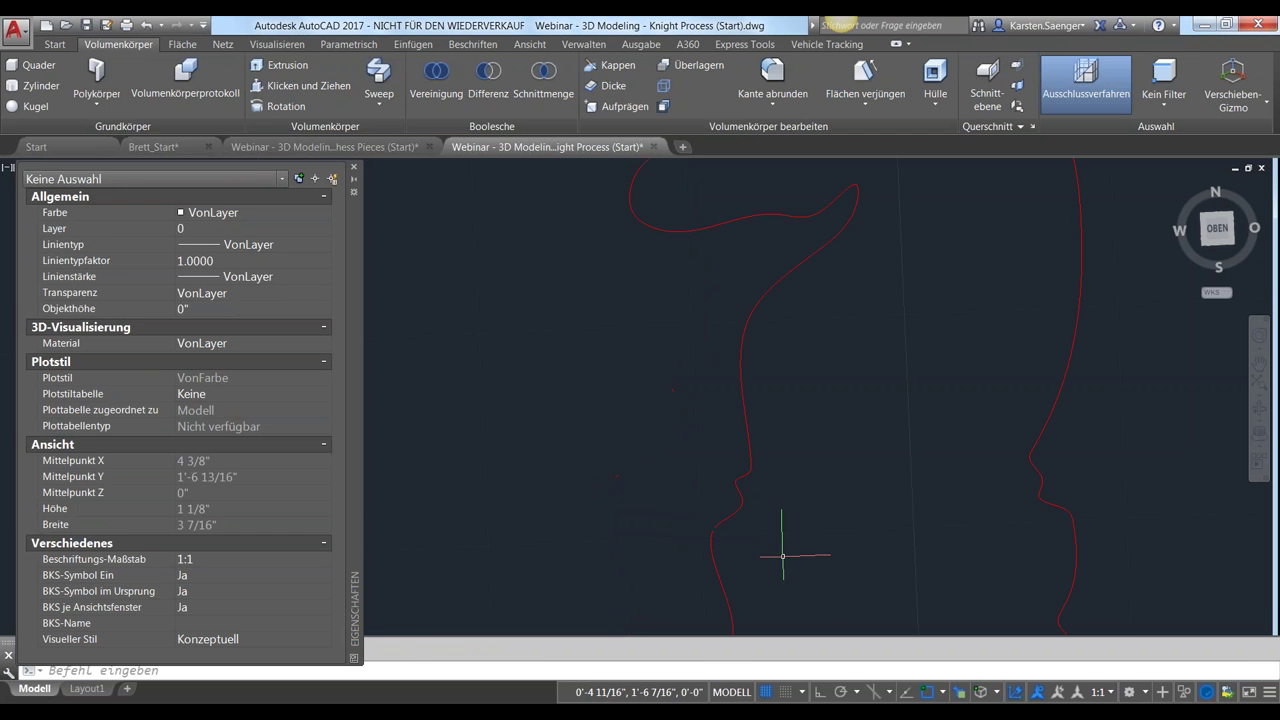
pyautogui.scroll(-2, 823, 537)
pyautogui.scroll(-2, 614, 500)
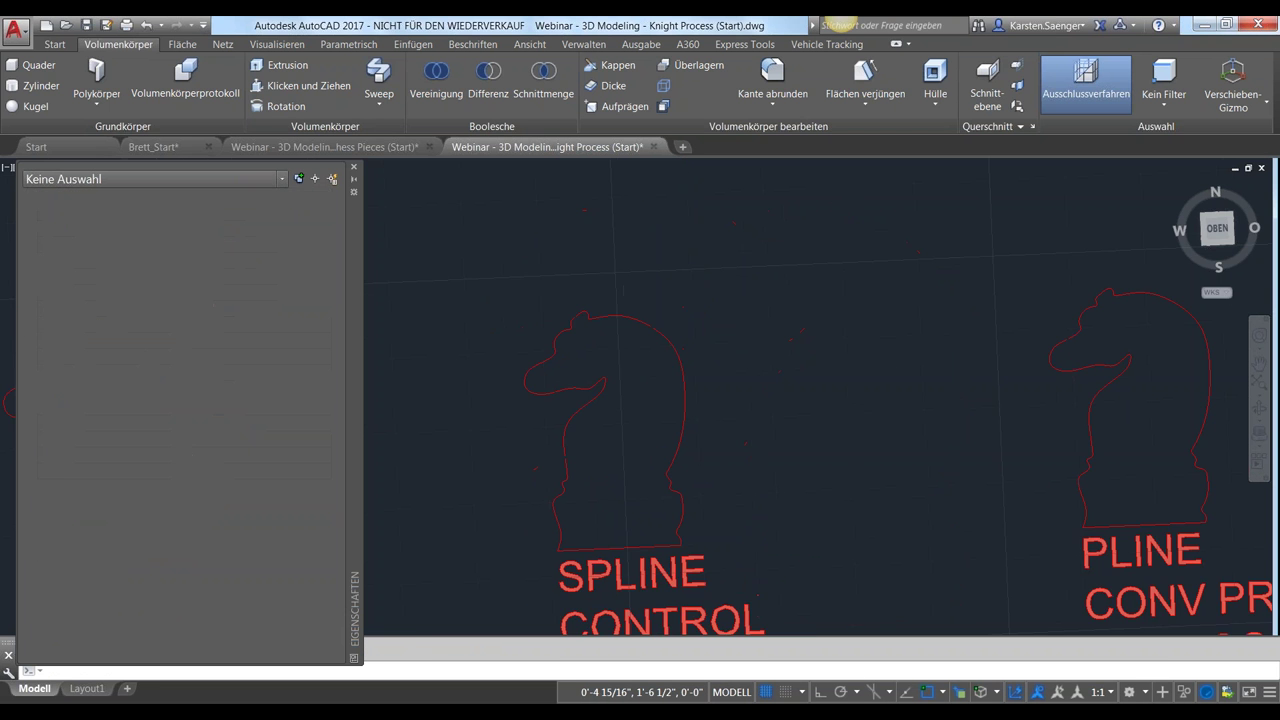
pyautogui.scroll(-3, 735, 493)
pyautogui.scroll(-2, 800, 500)
pyautogui.keyDown('shift'); pyautogui.moveTo(814, 500); pyautogui.dragTo(631, 517, button='middle'); pyautogui.keyUp('shift')
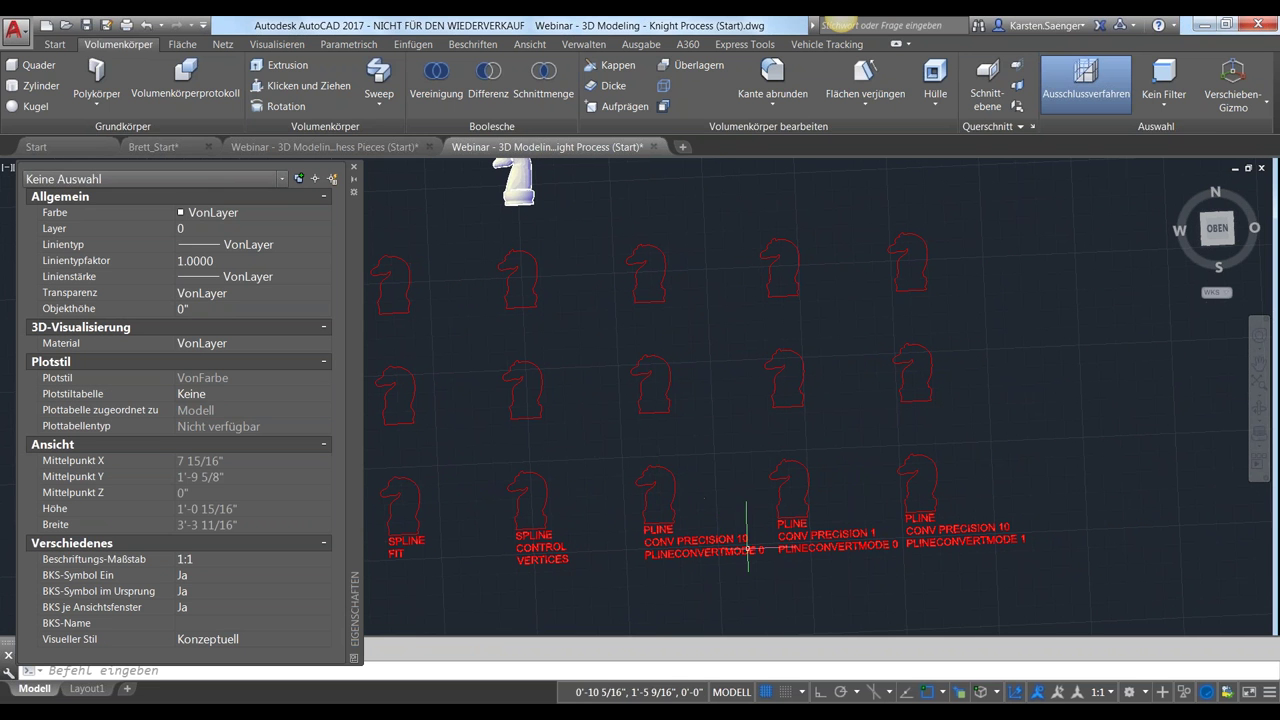
pyautogui.click(1216, 229)
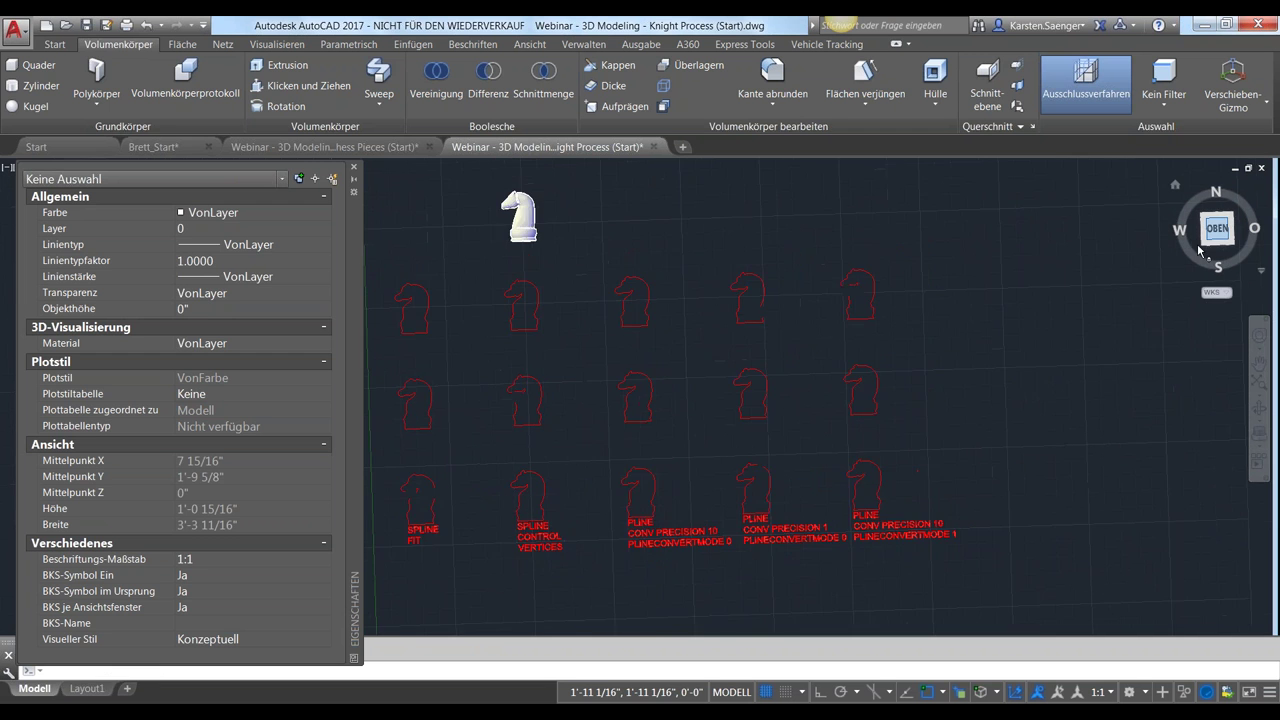
pyautogui.scroll(3, 716, 489)
pyautogui.moveTo(730, 489)
pyautogui.mouseDown(button='middle')
pyautogui.moveTo(716, 489)
pyautogui.moveTo(826, 471)
pyautogui.mouseUp(button='middle')
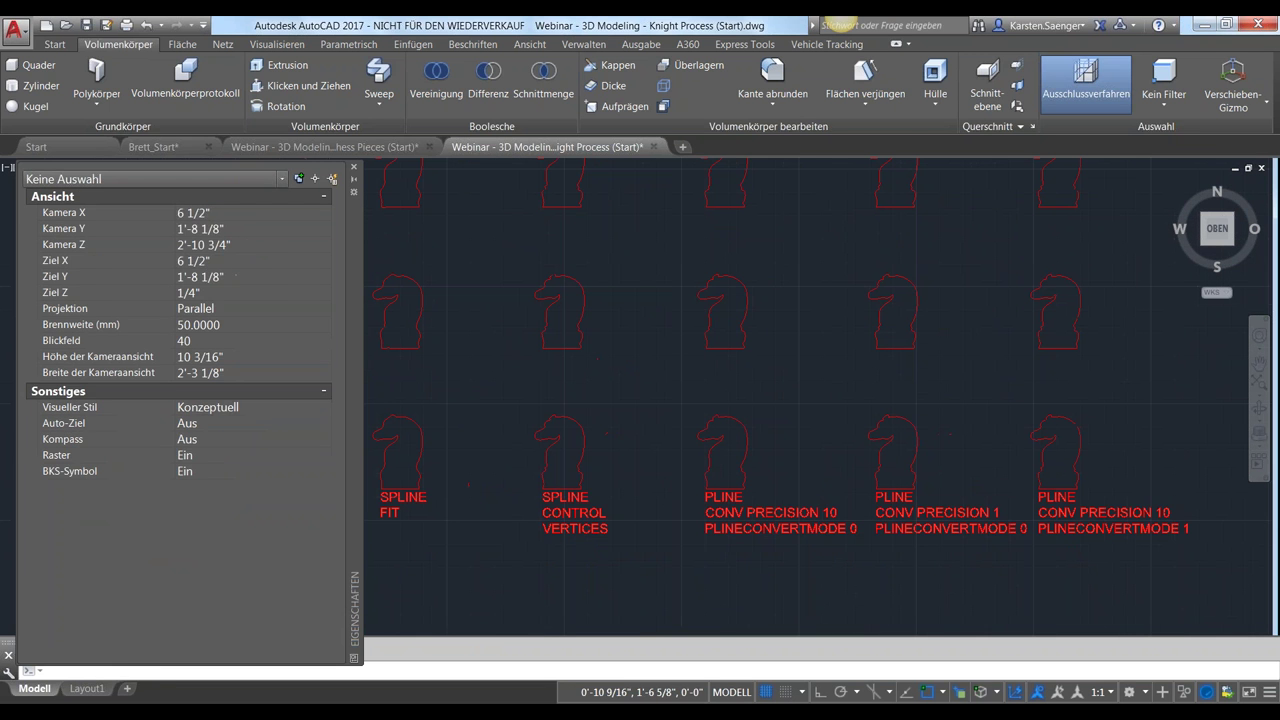
pyautogui.click(583, 446)
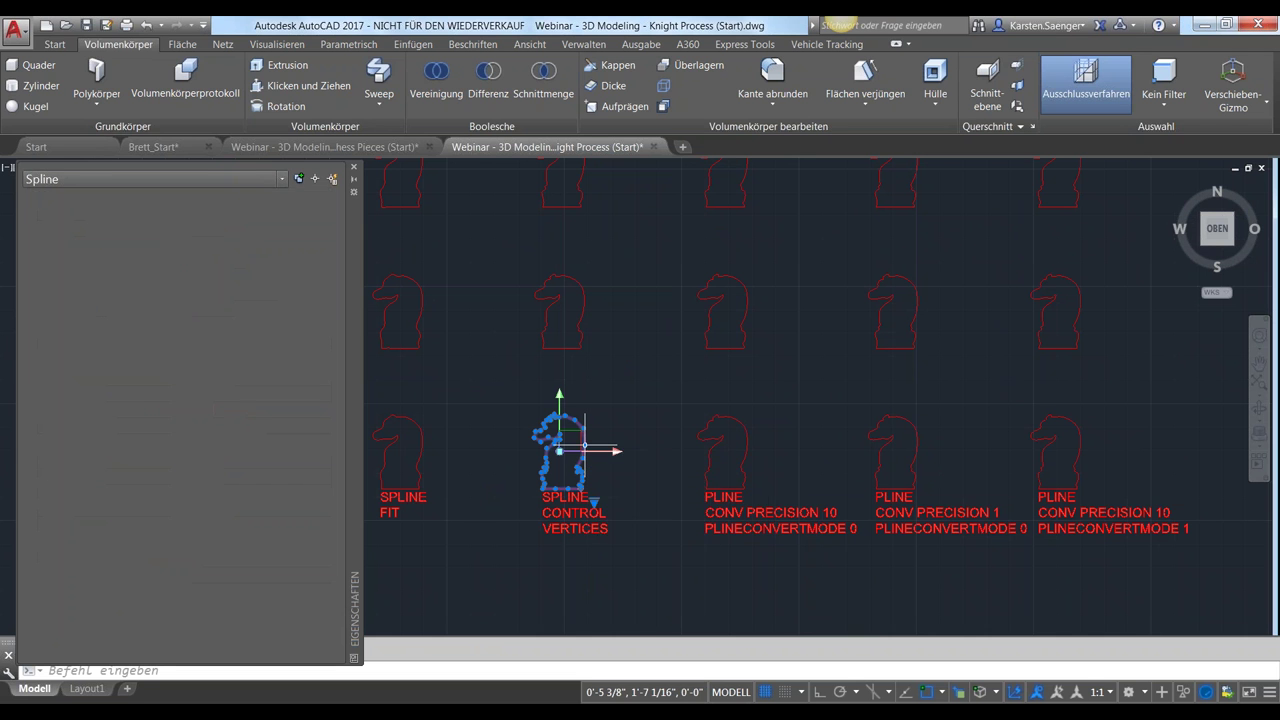
pyautogui.rightClick(585, 448)
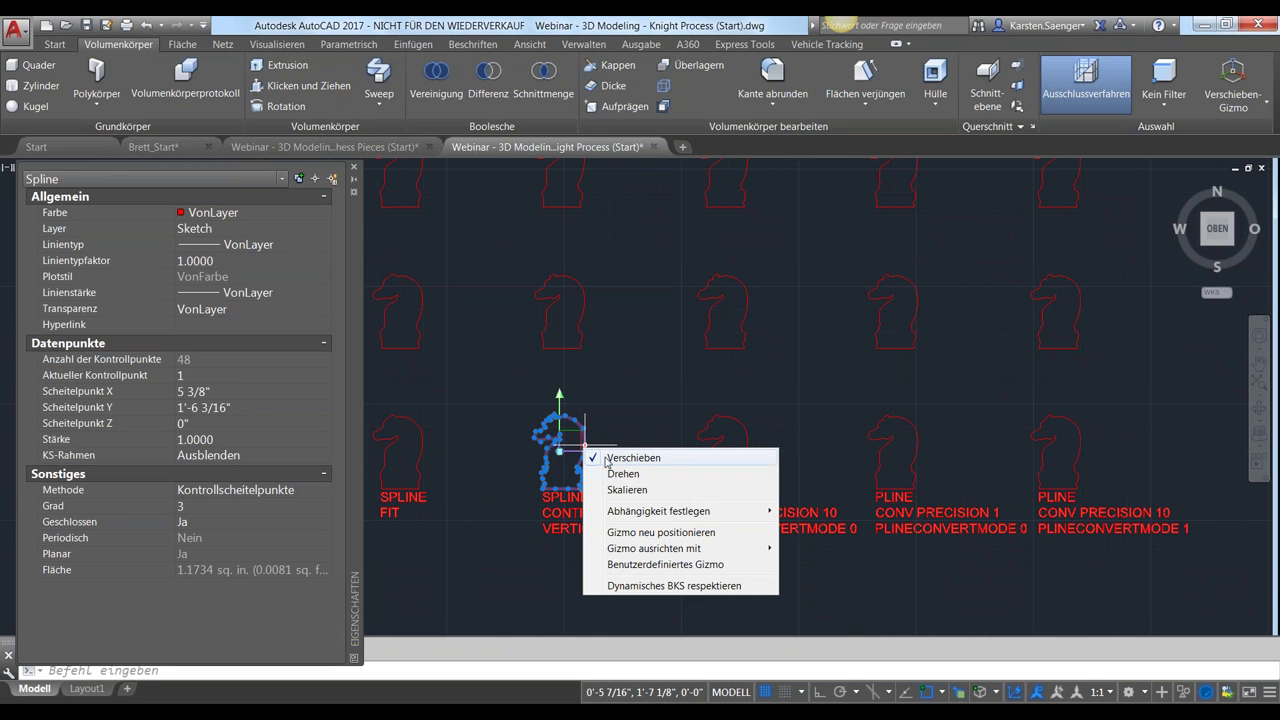
pyautogui.press('Escape')
pyautogui.press('Escape')
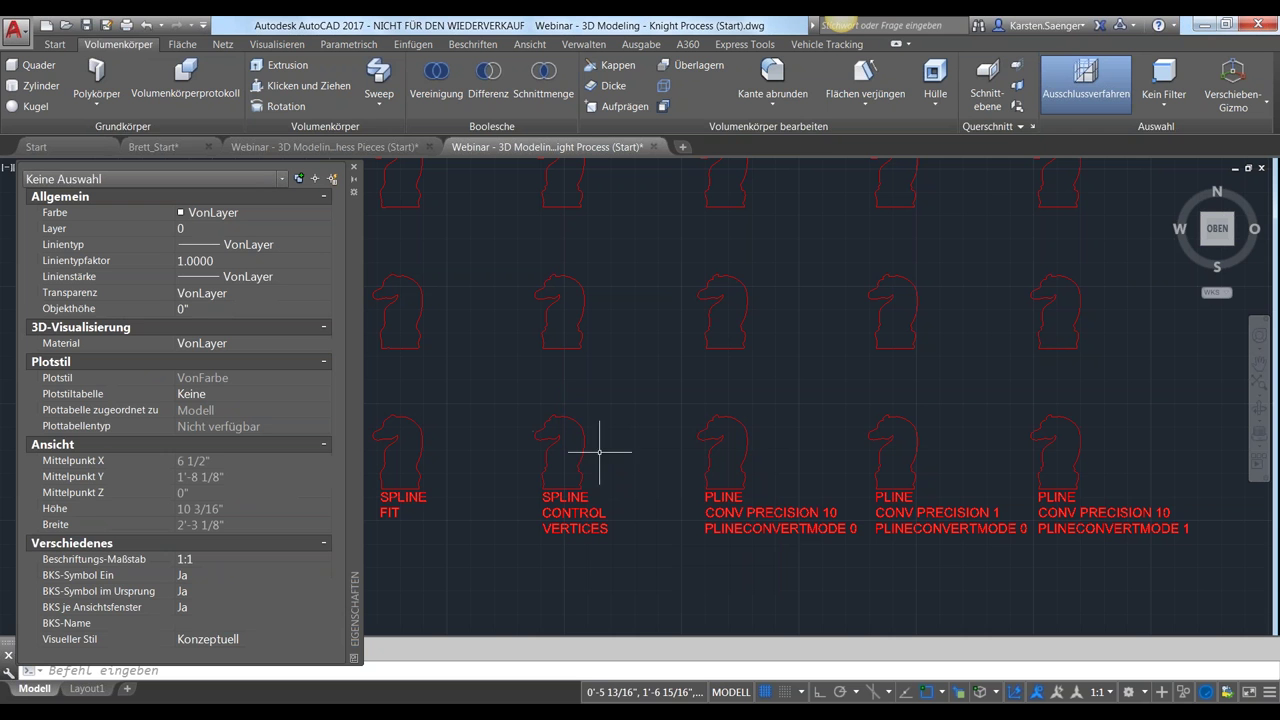
pyautogui.click(582, 449)
pyautogui.rightClick(634, 424)
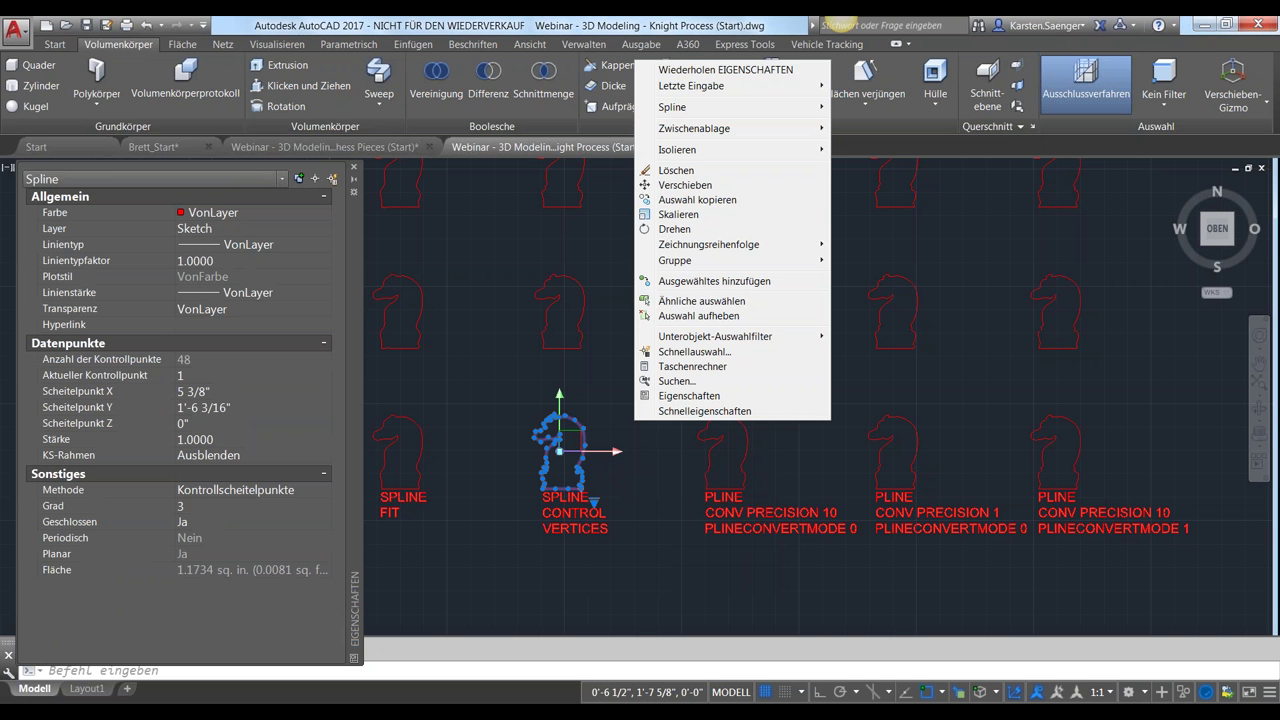
pyautogui.moveTo(672, 107)
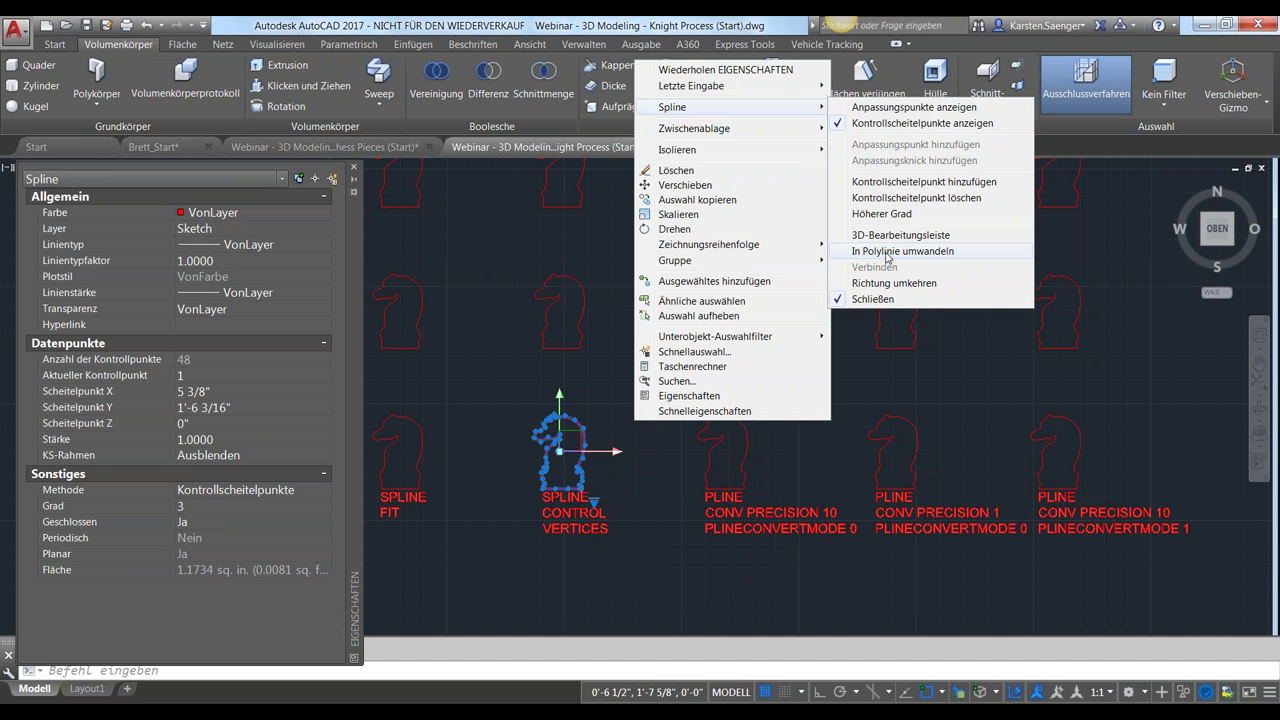
pyautogui.click(888, 253)
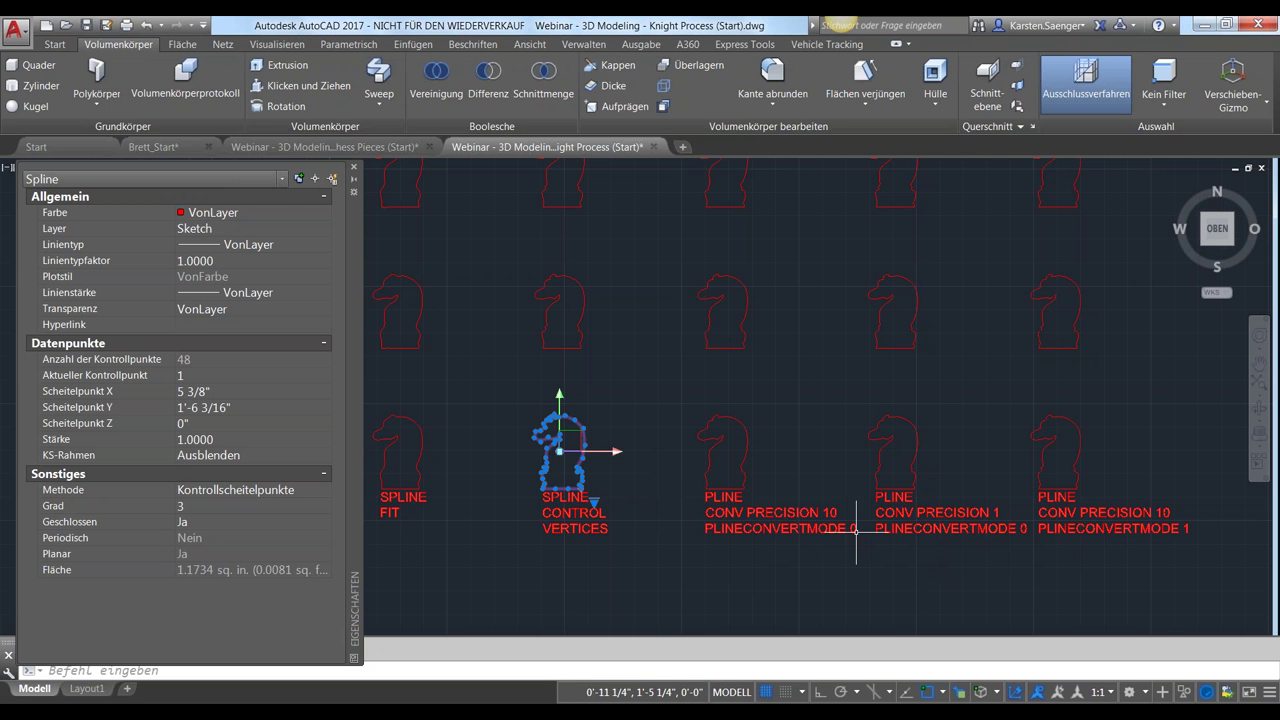
# Zoom in and window-select the control-vertex knight spline together with its base line
pyautogui.scroll(3, 1120, 528)
pyautogui.scroll(2, 996, 431)
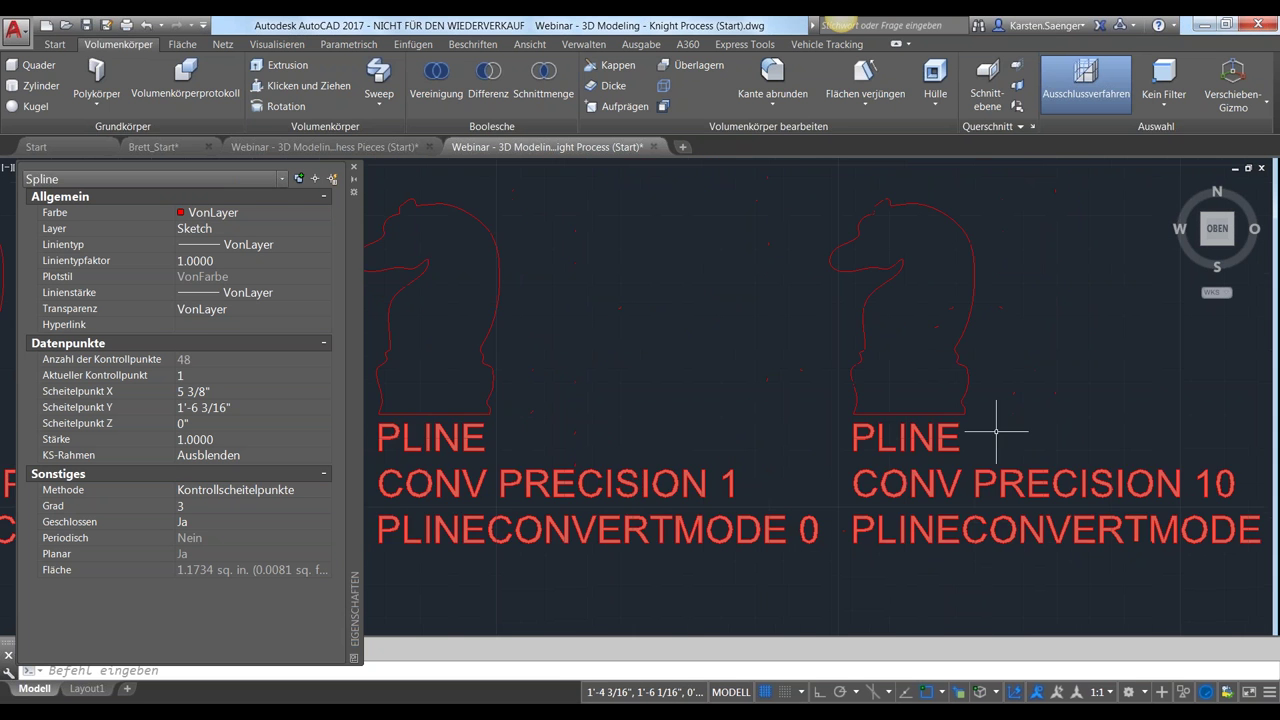
pyautogui.scroll(2, 996, 431)
pyautogui.scroll(2, 996, 431)
pyautogui.scroll(2, 996, 431)
pyautogui.scroll(1, 996, 431)
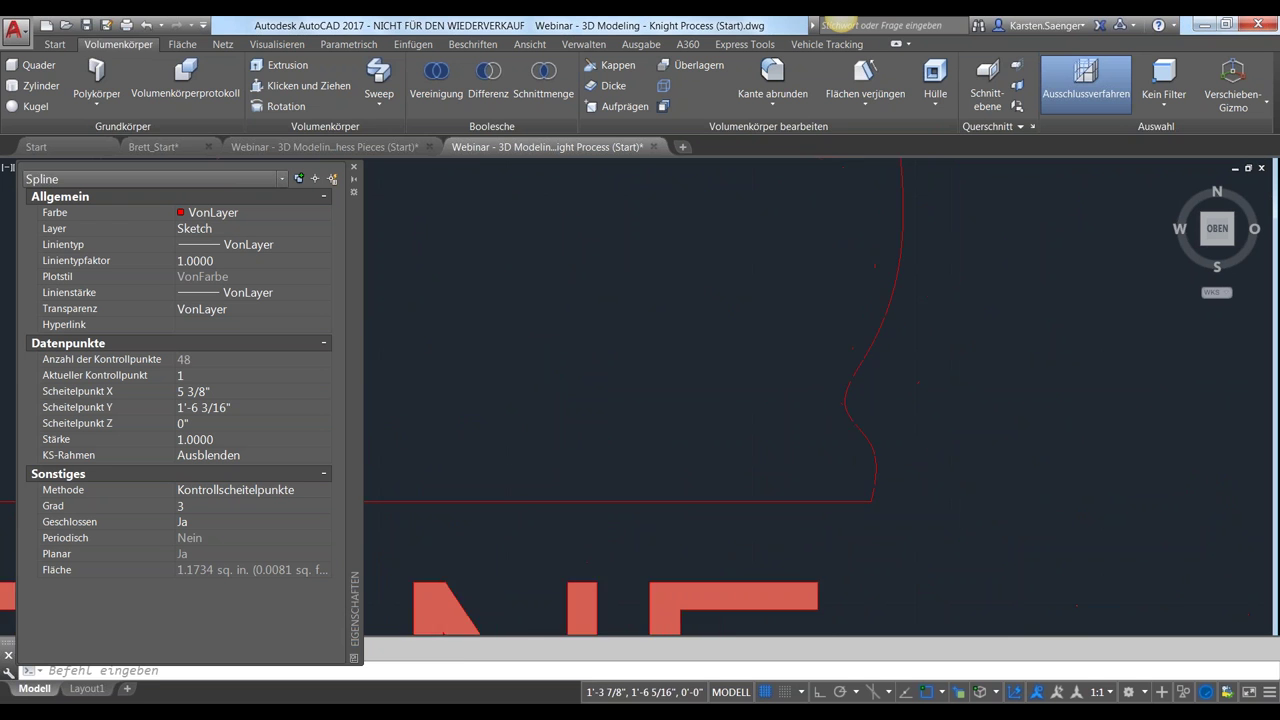
pyautogui.scroll(1, 877, 354)
pyautogui.click(889, 368)
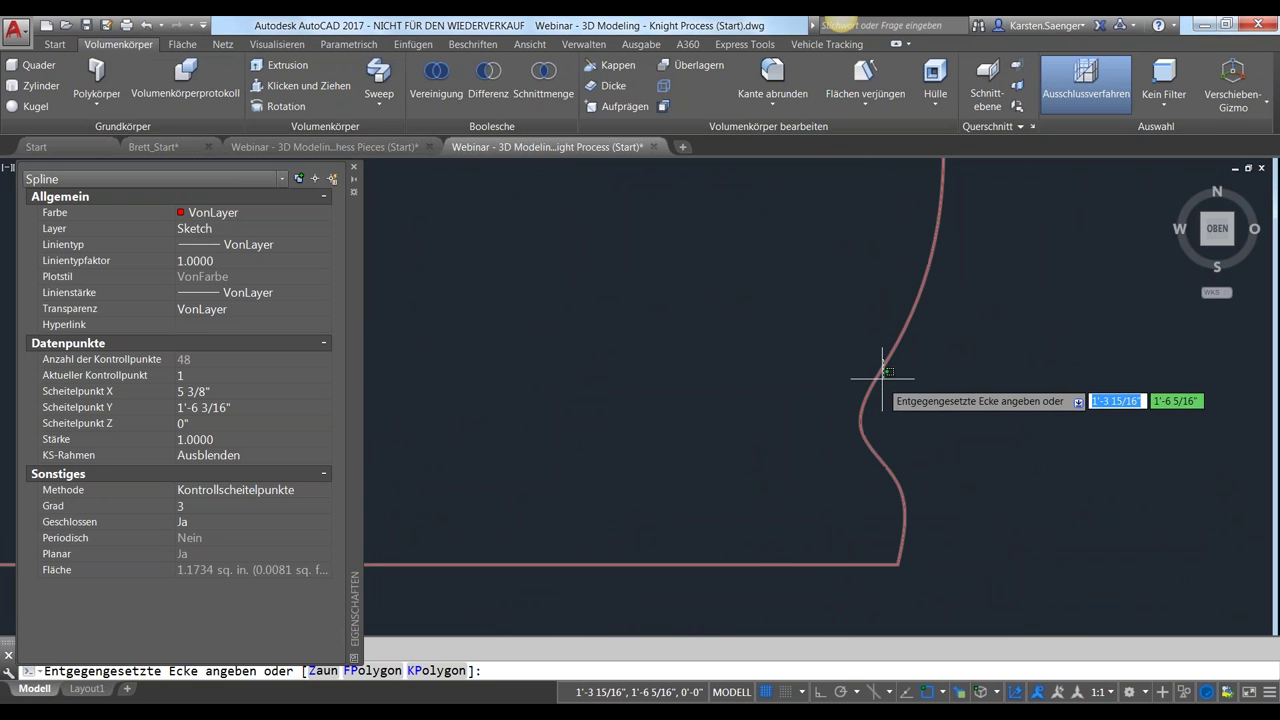
pyautogui.click(872, 386)
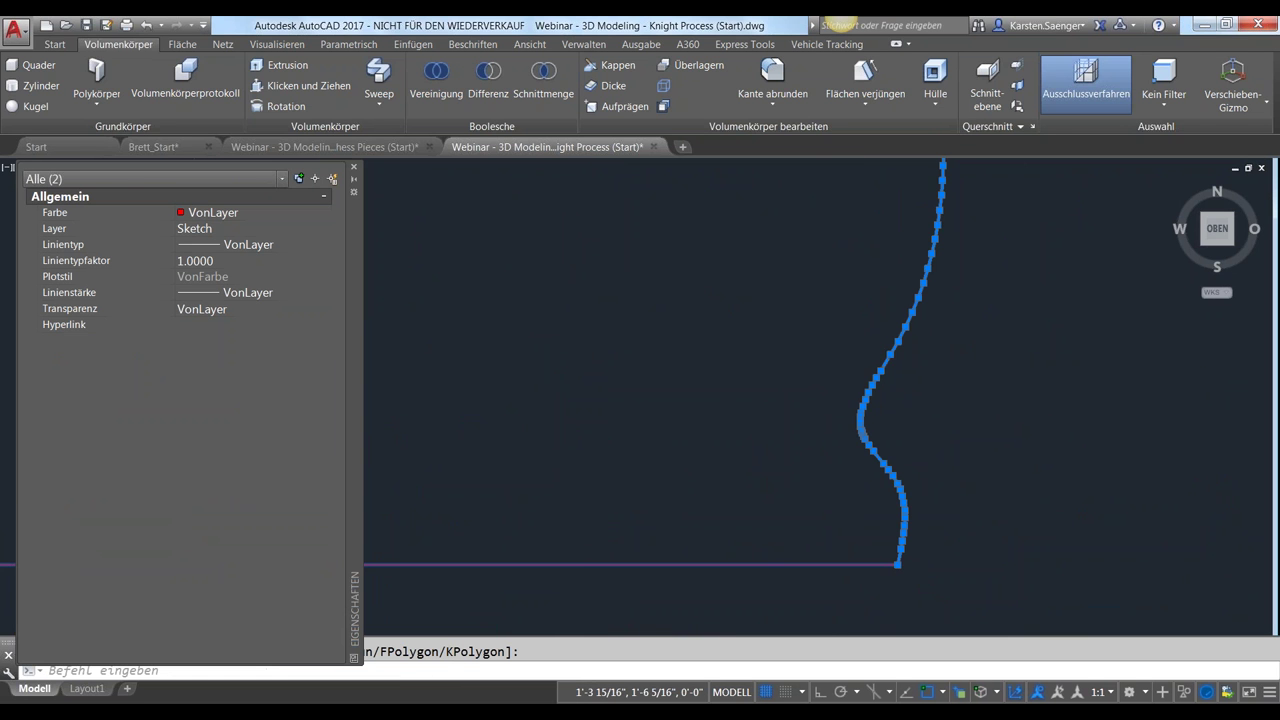
# Move one spline control point near the base to reshape the outline curve
pyautogui.scroll(1, 900, 330)
pyautogui.scroll(1, 877, 355)
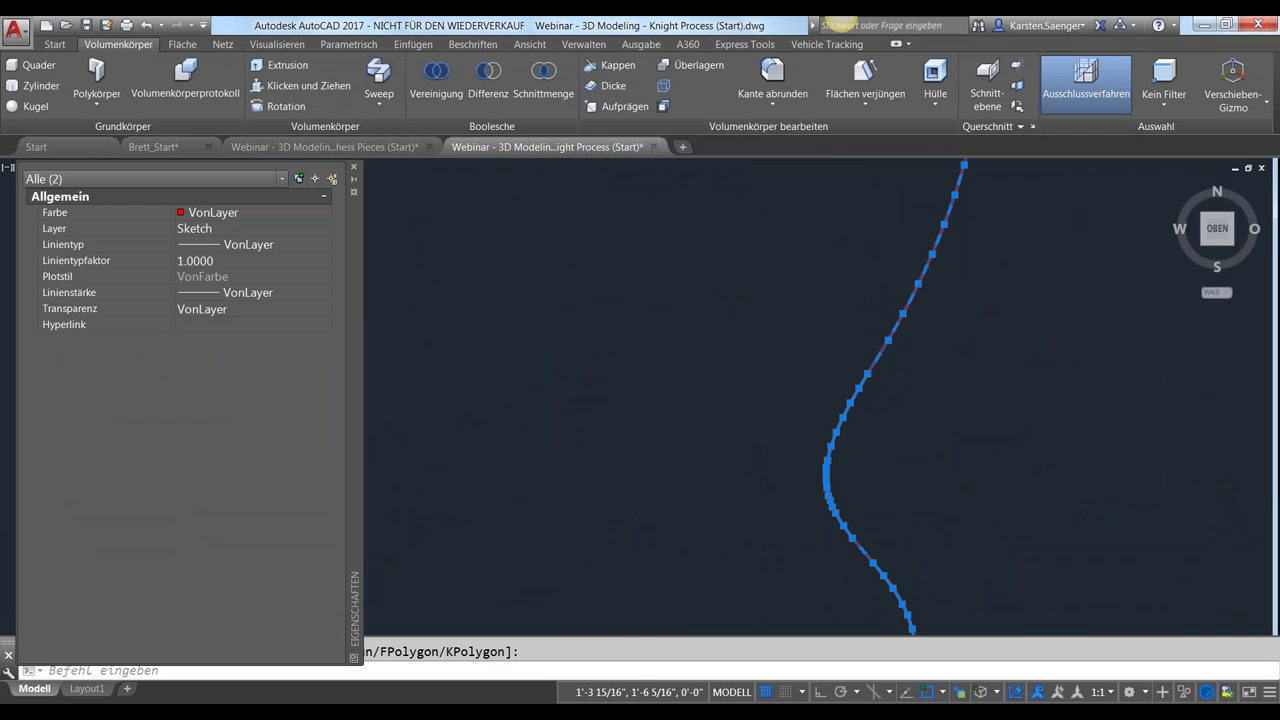
pyautogui.click(878, 355)
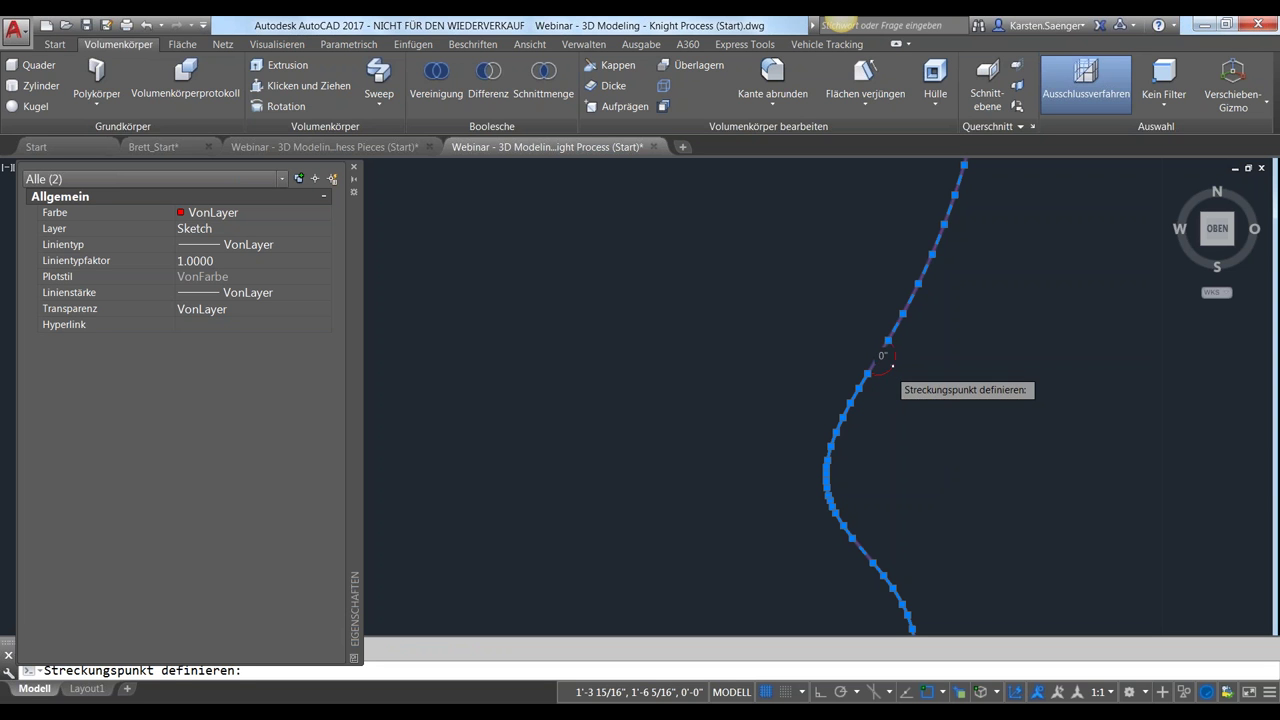
pyautogui.click(894, 371)
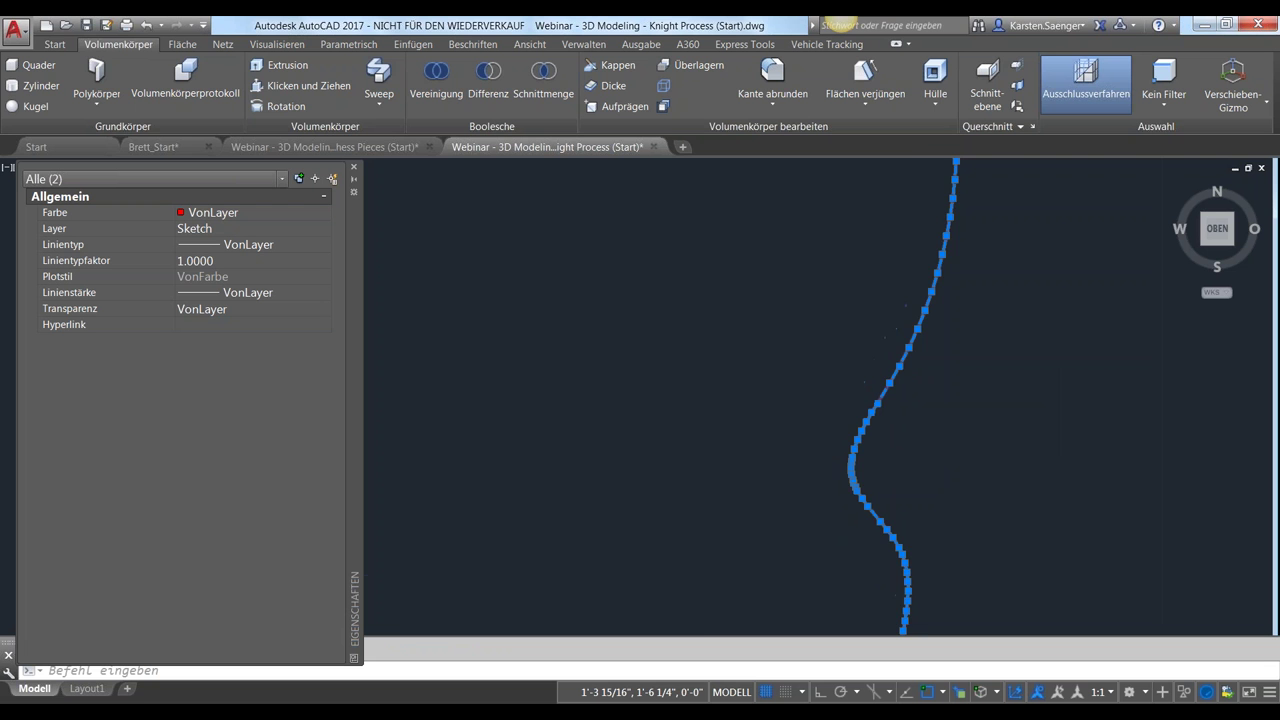
pyautogui.scroll(-2, 880, 460)
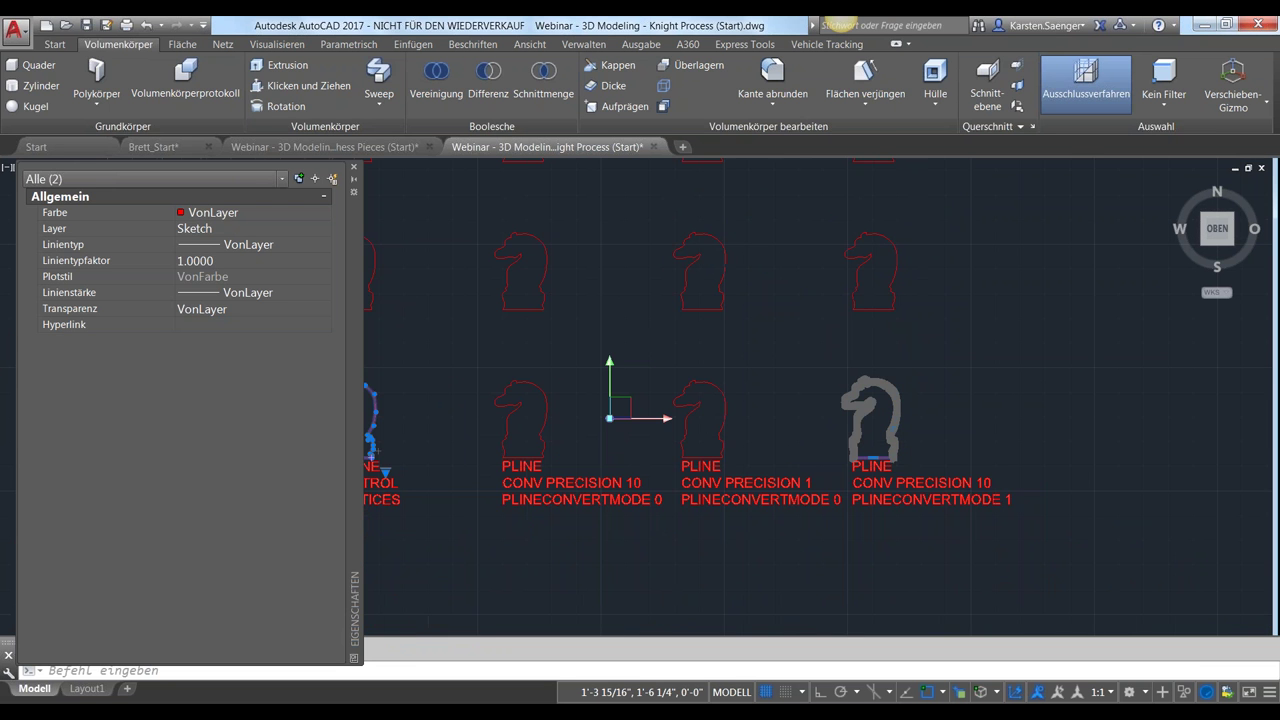
pyautogui.press('Escape')
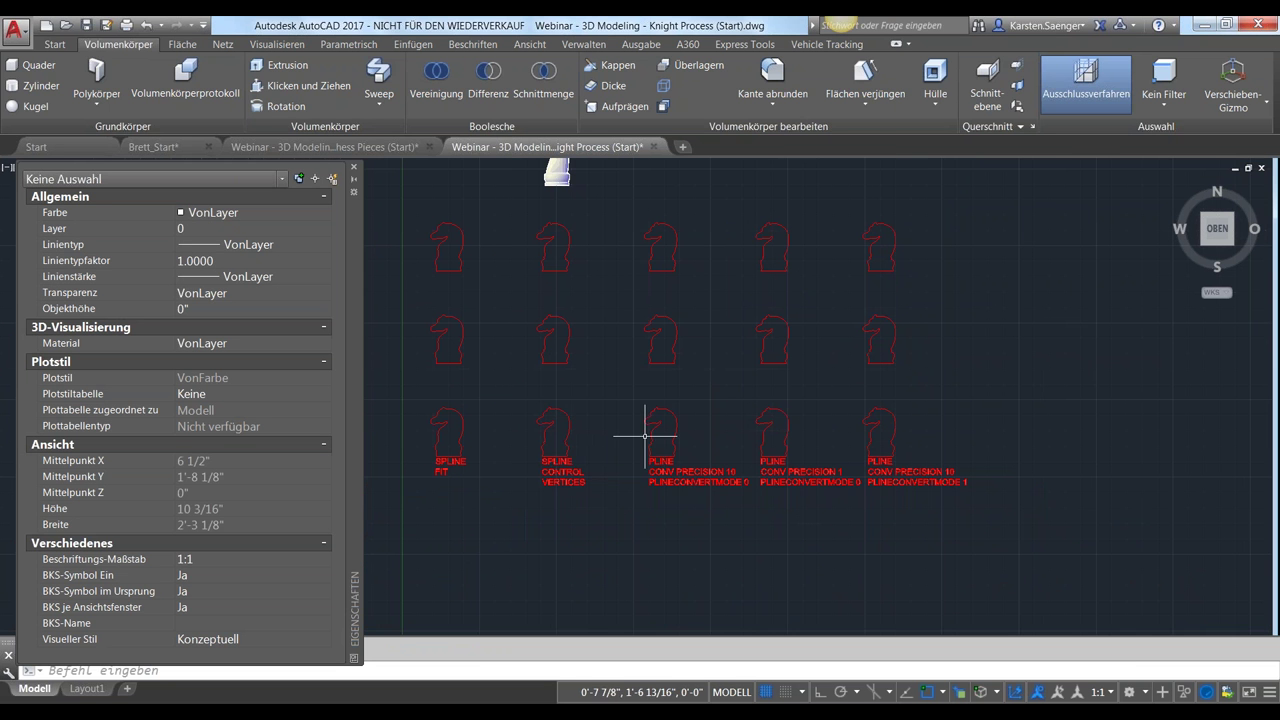
pyautogui.click(652, 432)
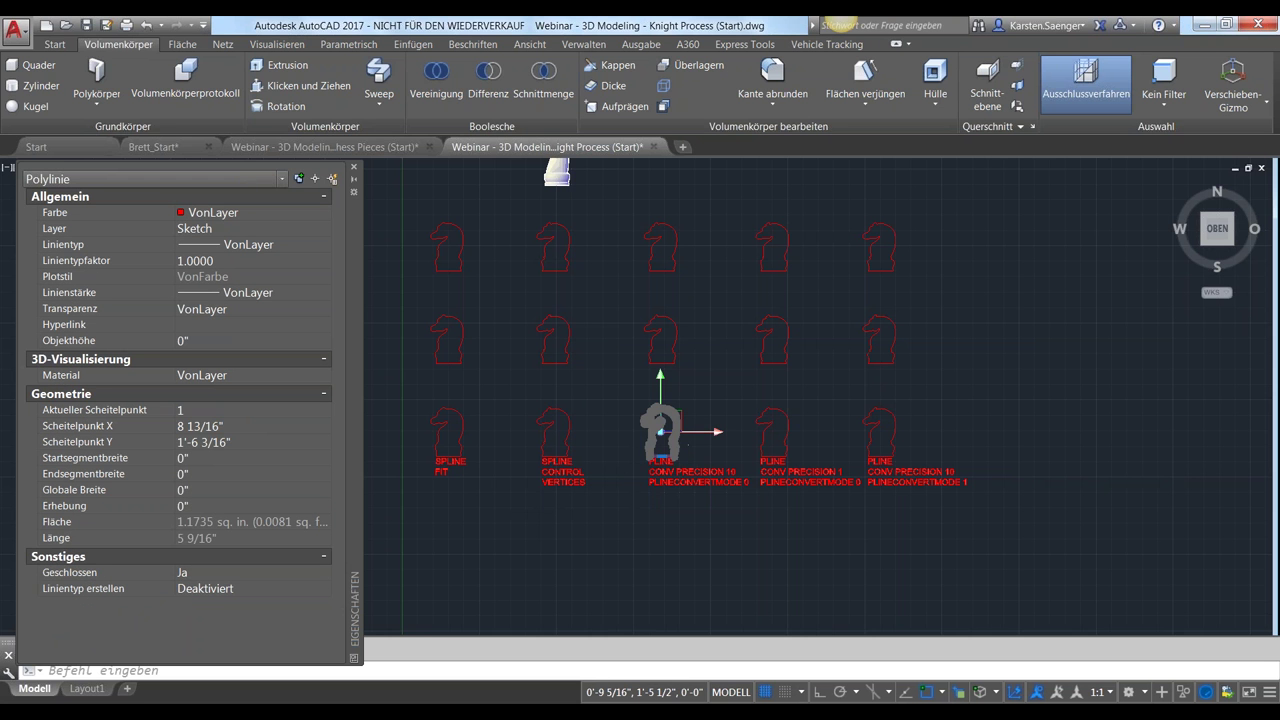
pyautogui.scroll(2, 660, 432)
pyautogui.scroll(2, 687, 476)
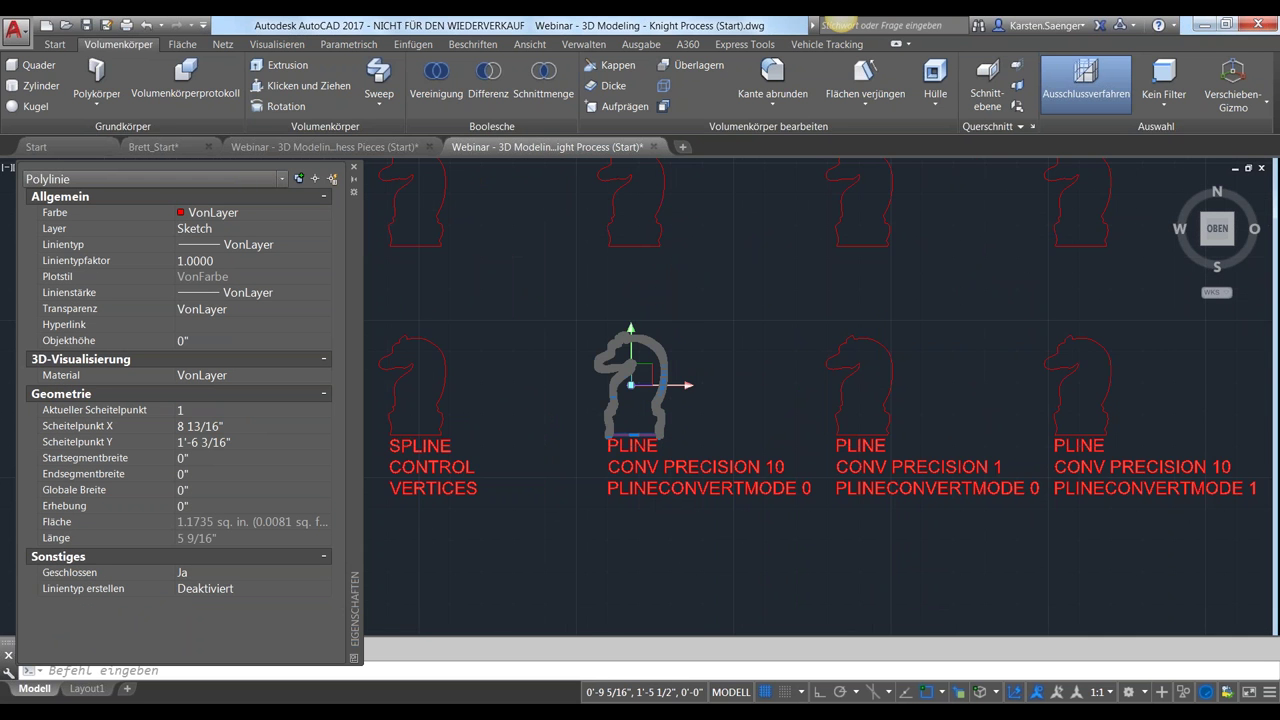
pyautogui.scroll(2, 731, 482)
pyautogui.scroll(-3, 769, 475)
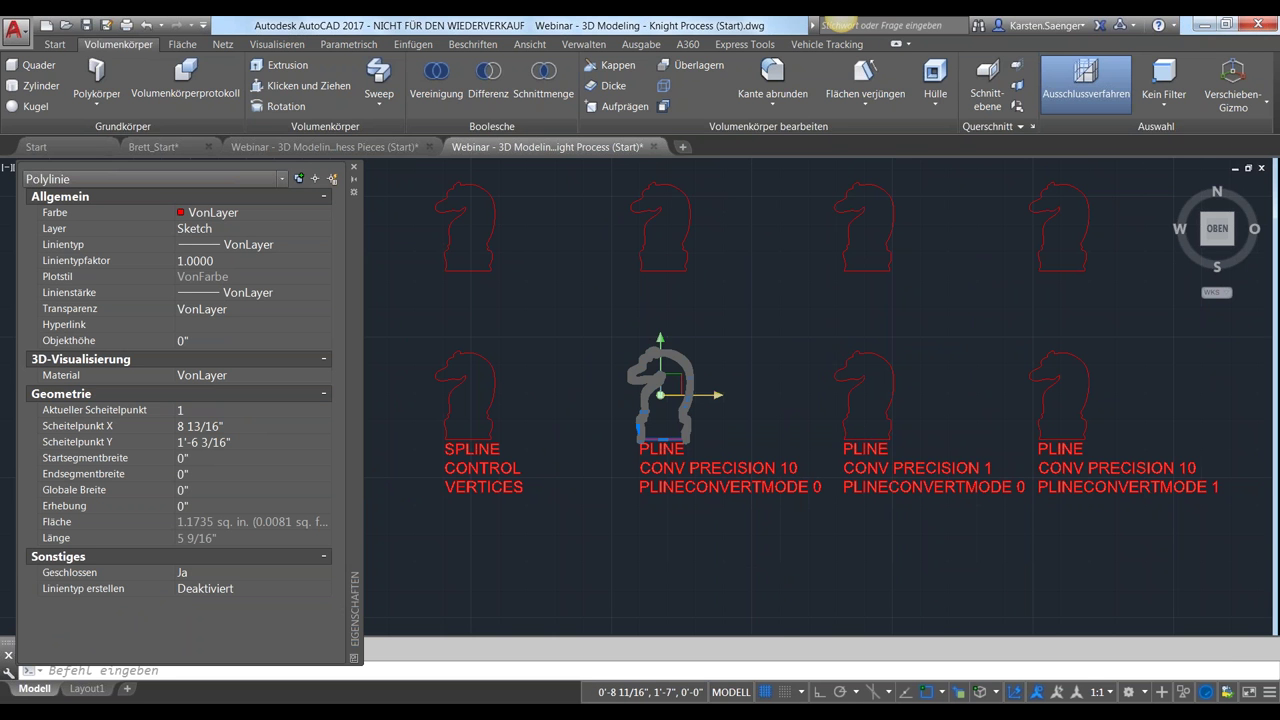
pyautogui.scroll(2, 685, 400)
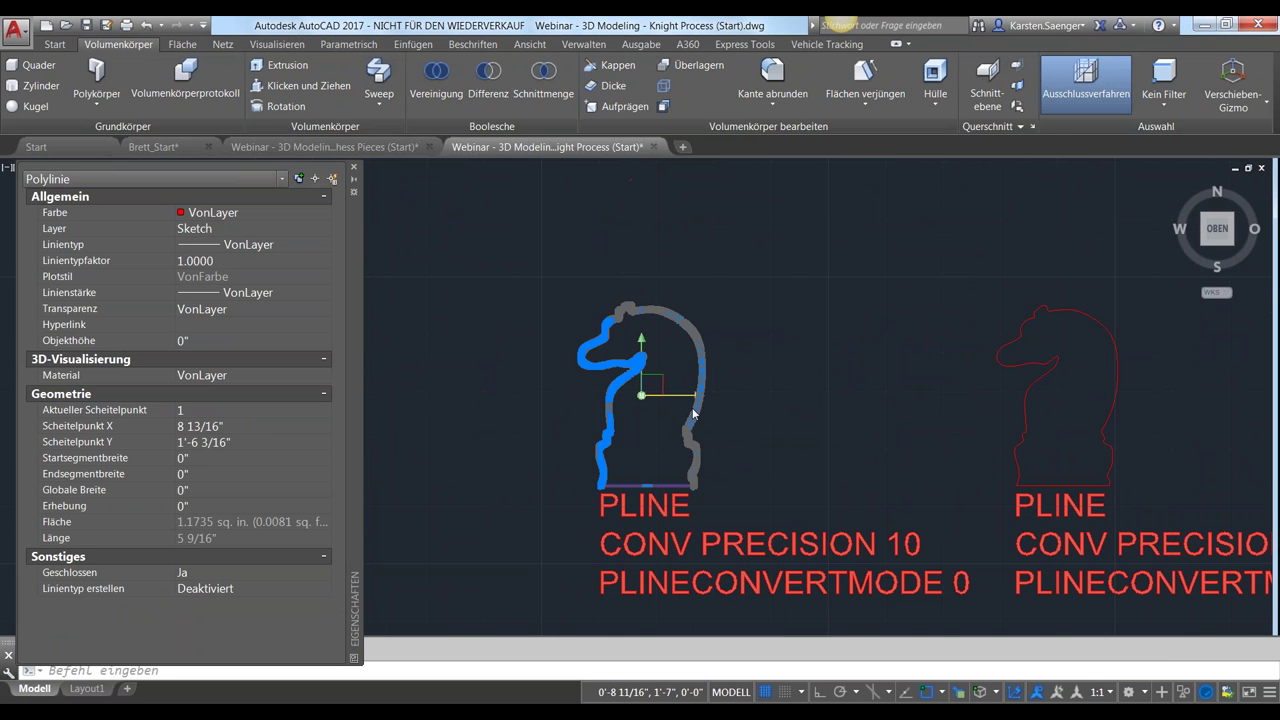
pyautogui.scroll(3, 688, 410)
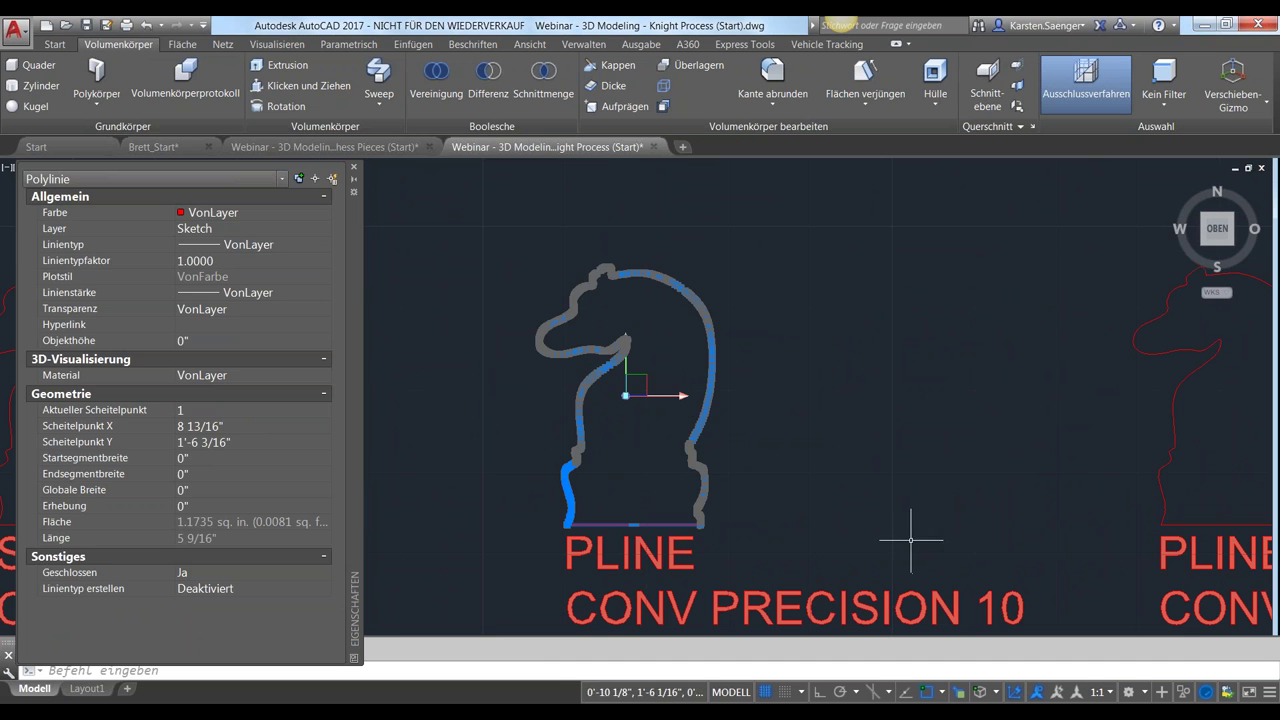
pyautogui.press('Escape')
pyautogui.click(1170, 430)
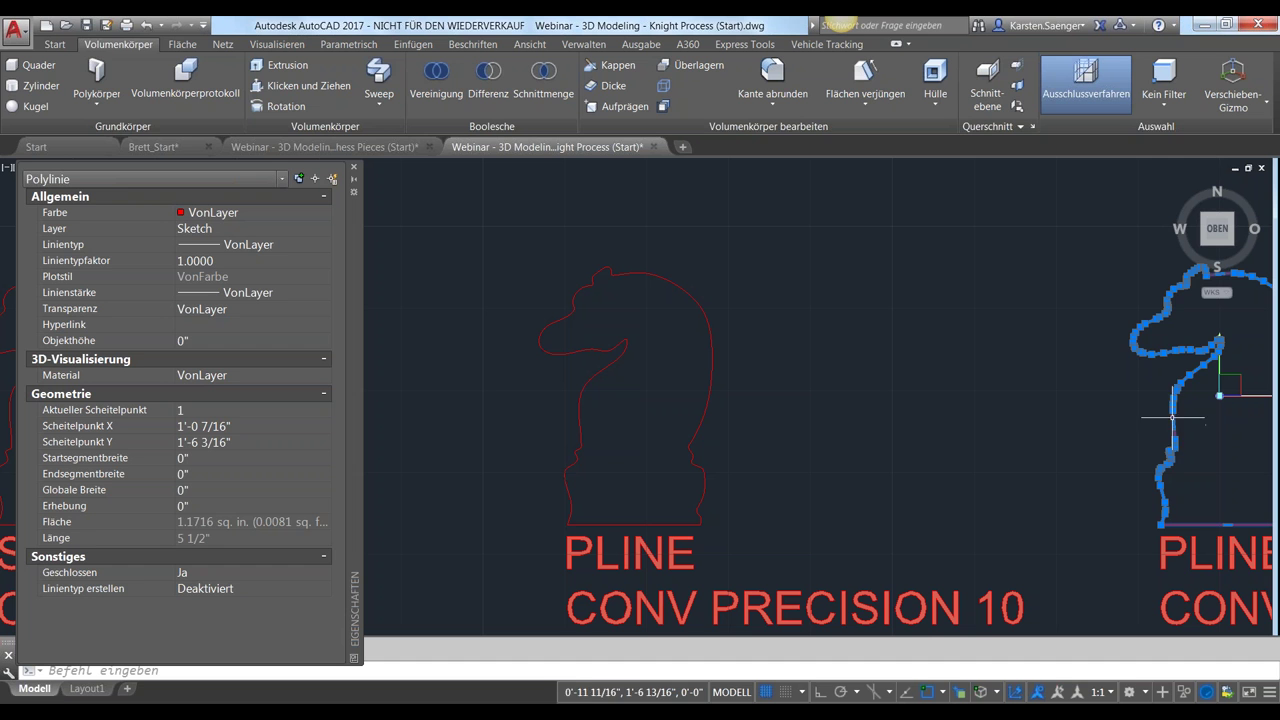
pyautogui.press('Escape')
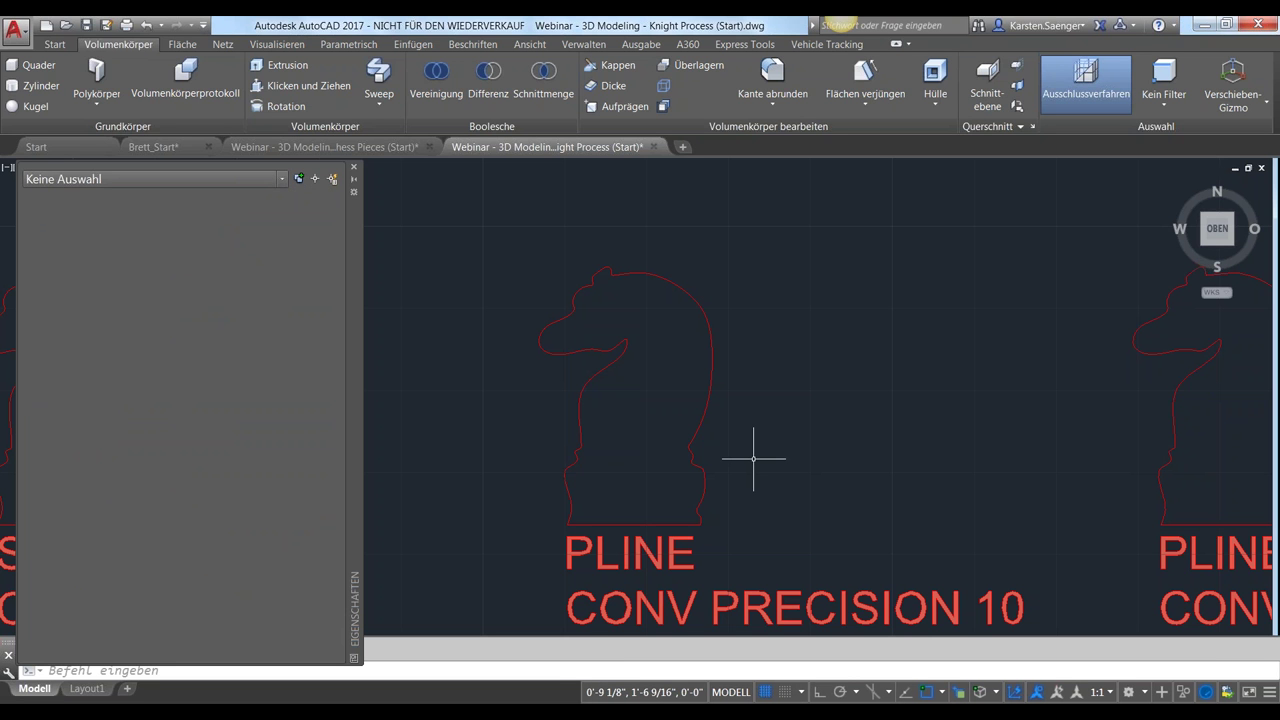
# Orbit the knight grid into a gently tilted 3D view
pyautogui.scroll(-5, 737, 491)
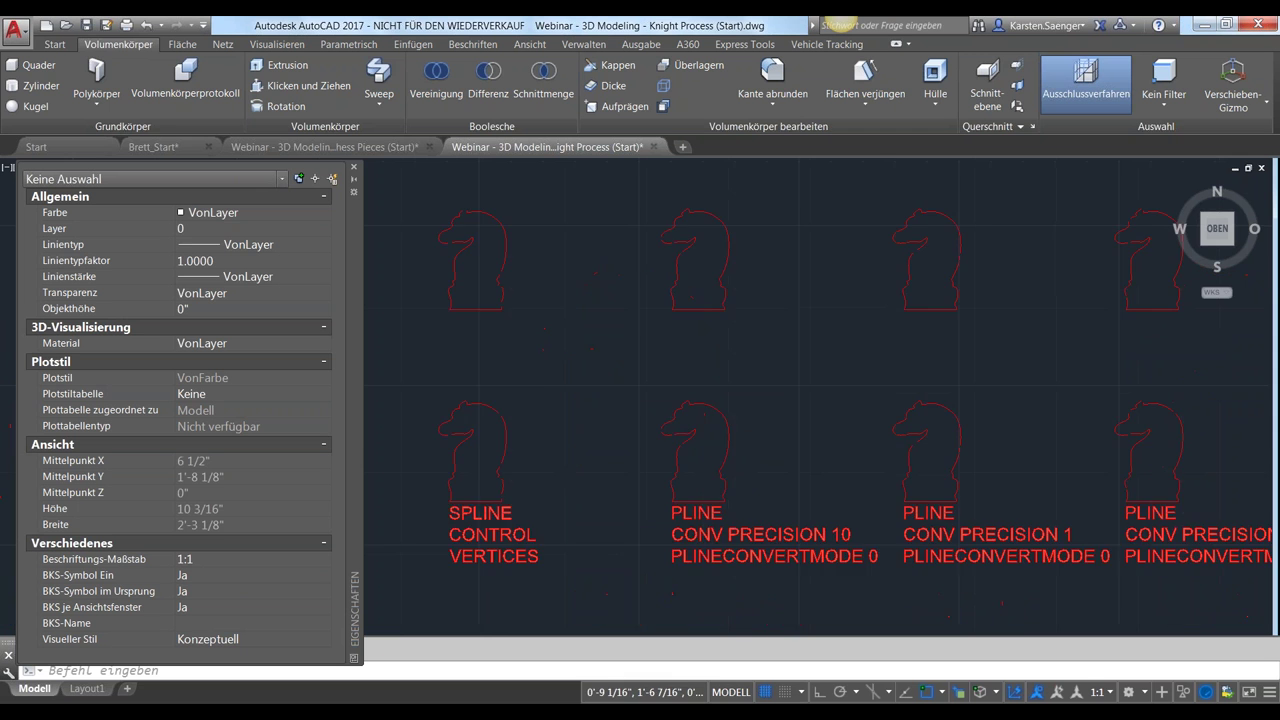
pyautogui.keyDown('shift'); pyautogui.moveTo(745, 520); pyautogui.dragTo(797, 443, button='middle'); pyautogui.keyUp('shift')
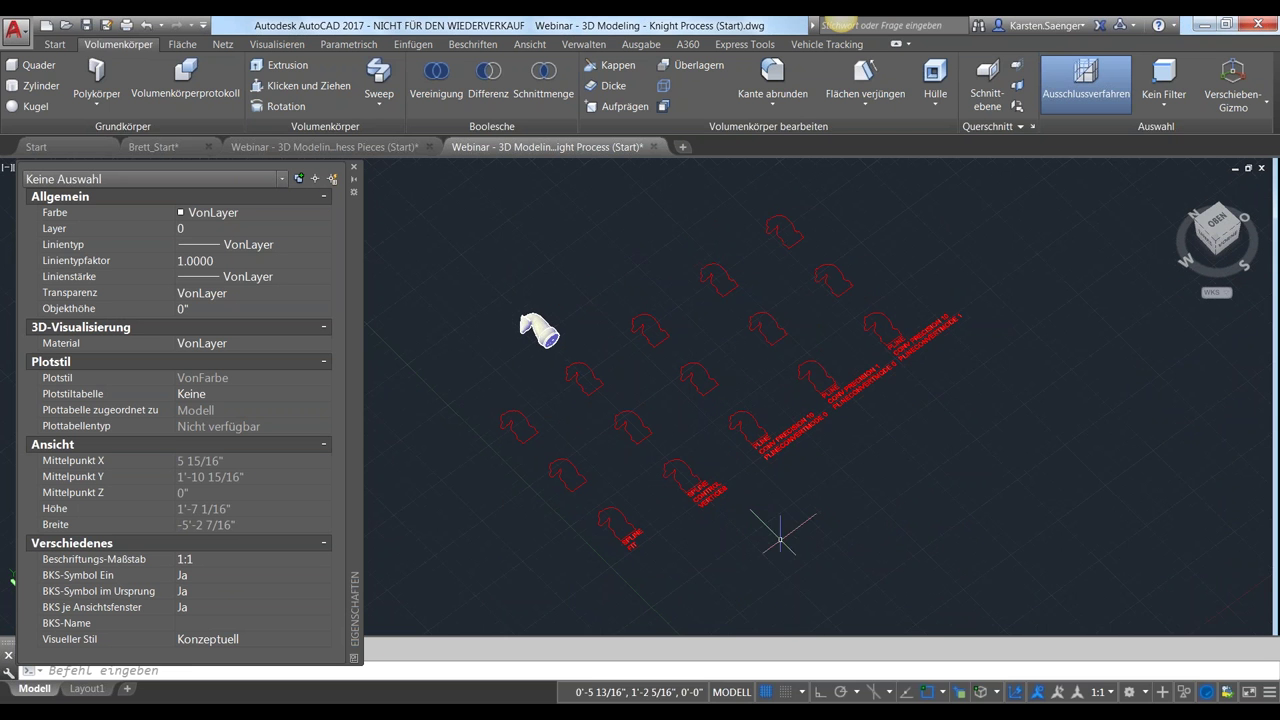
pyautogui.keyDown('shift'); pyautogui.moveTo(780, 540); pyautogui.dragTo(757, 594, button='middle'); pyautogui.keyUp('shift')
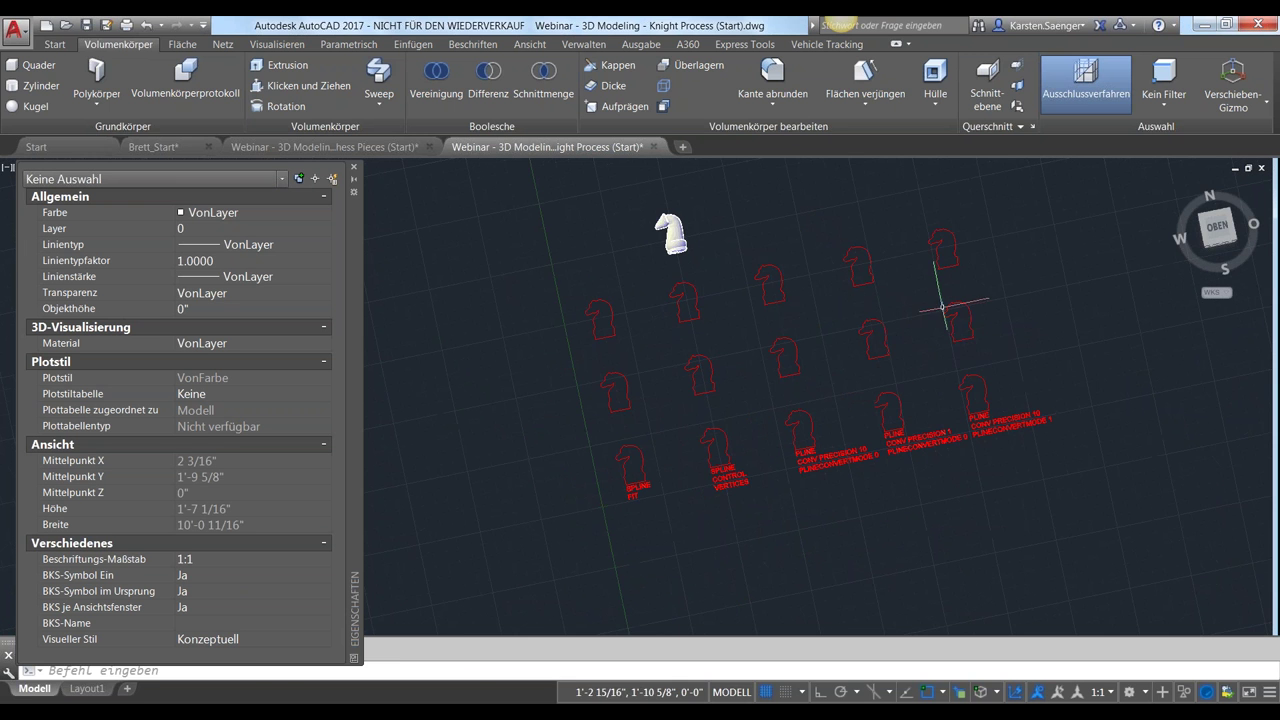
# Crossing-select fourteen knight objects and grab a grip on the top knight
pyautogui.click(998, 240)
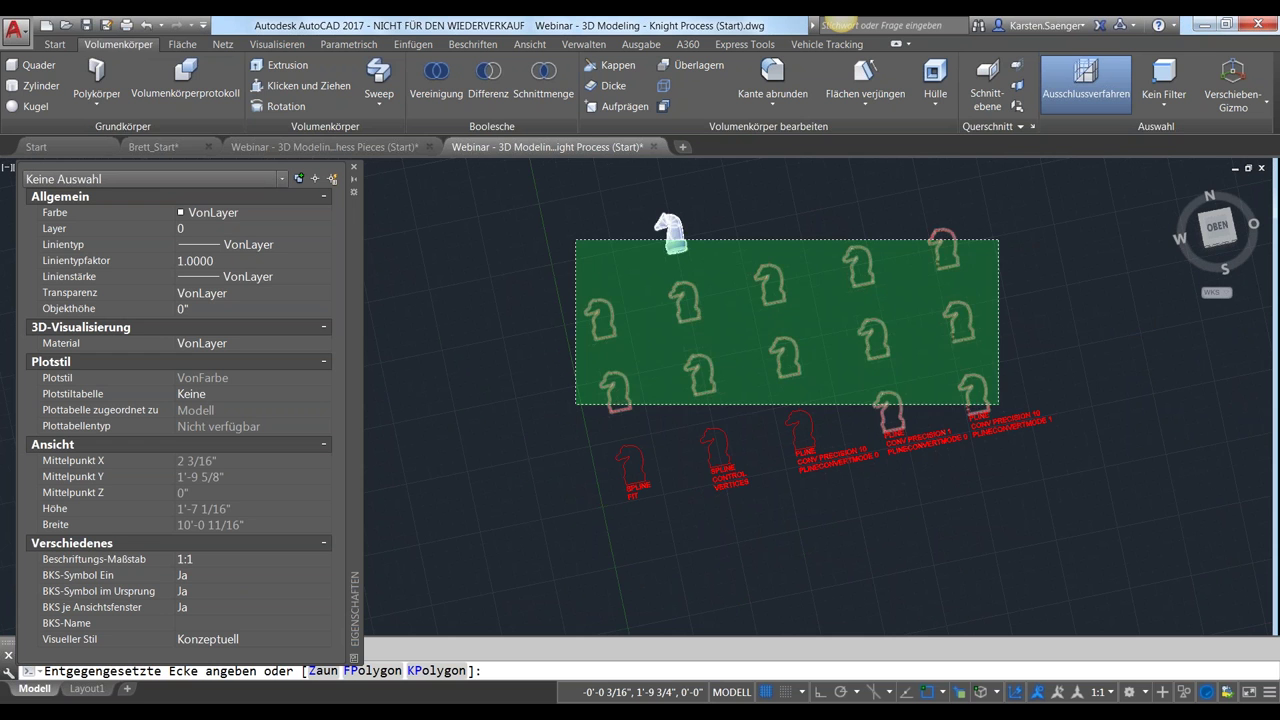
pyautogui.click(575, 404)
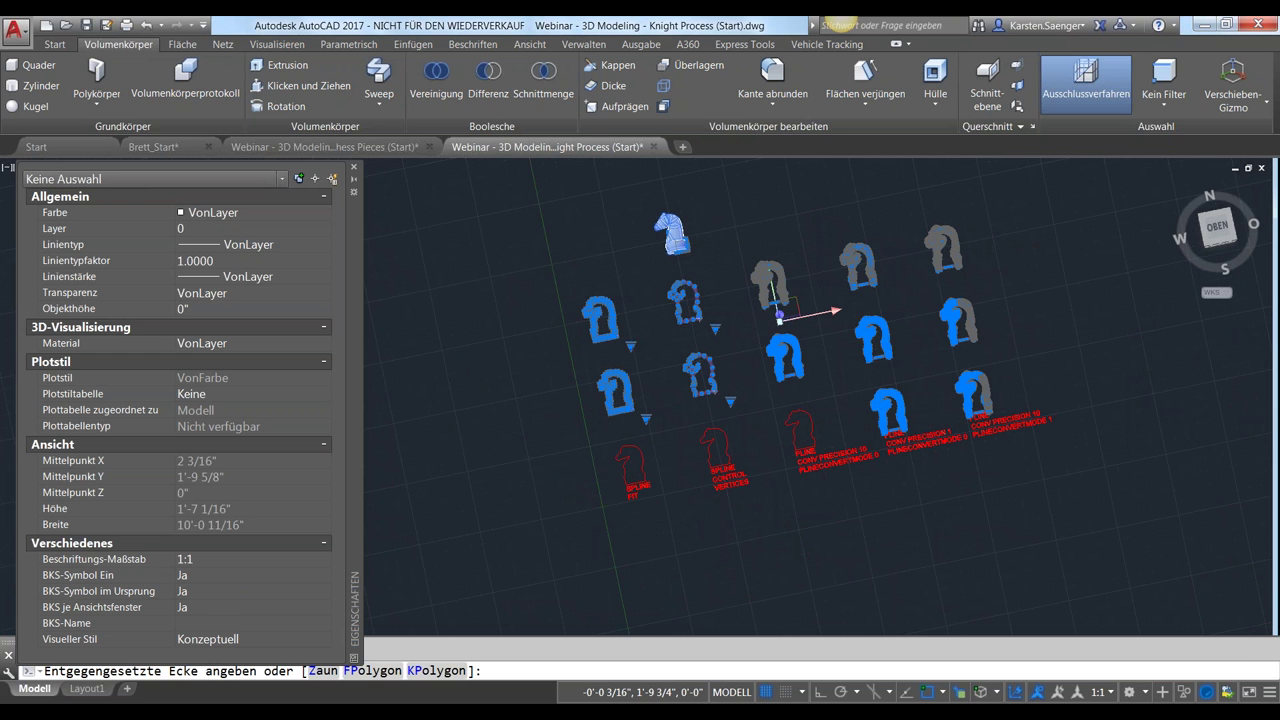
pyautogui.click(575, 404)
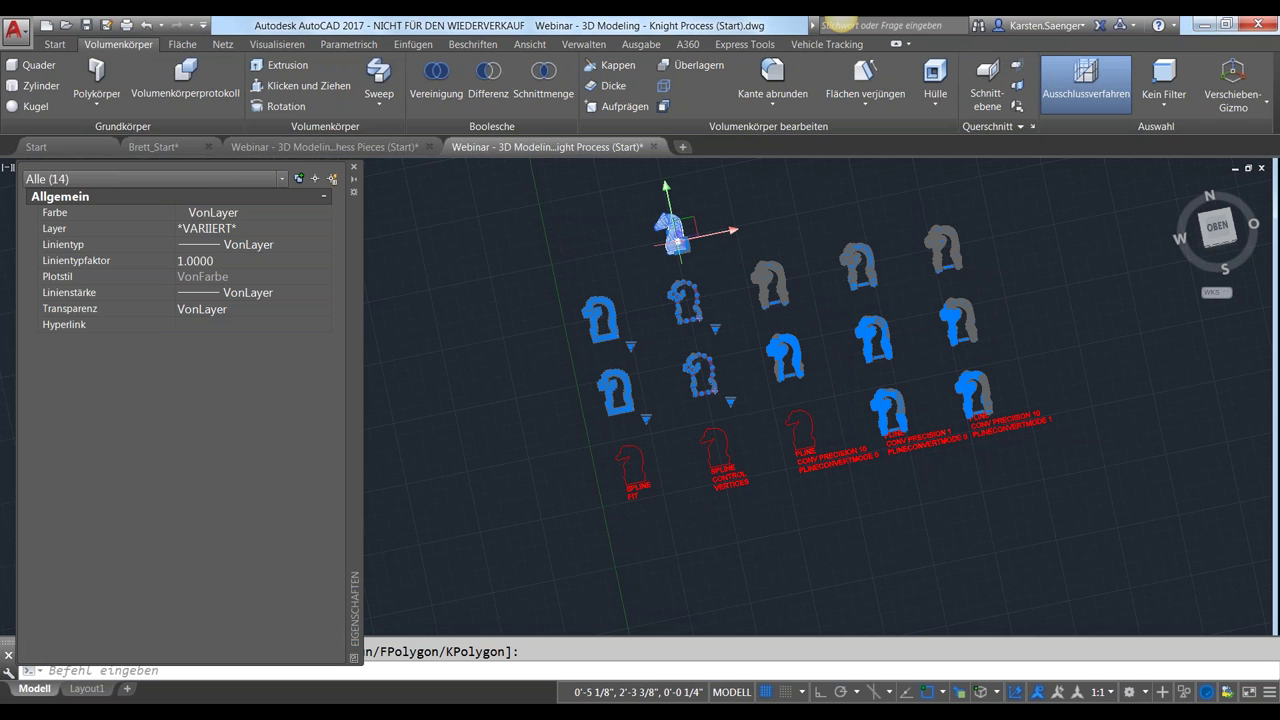
pyautogui.click(672, 238)
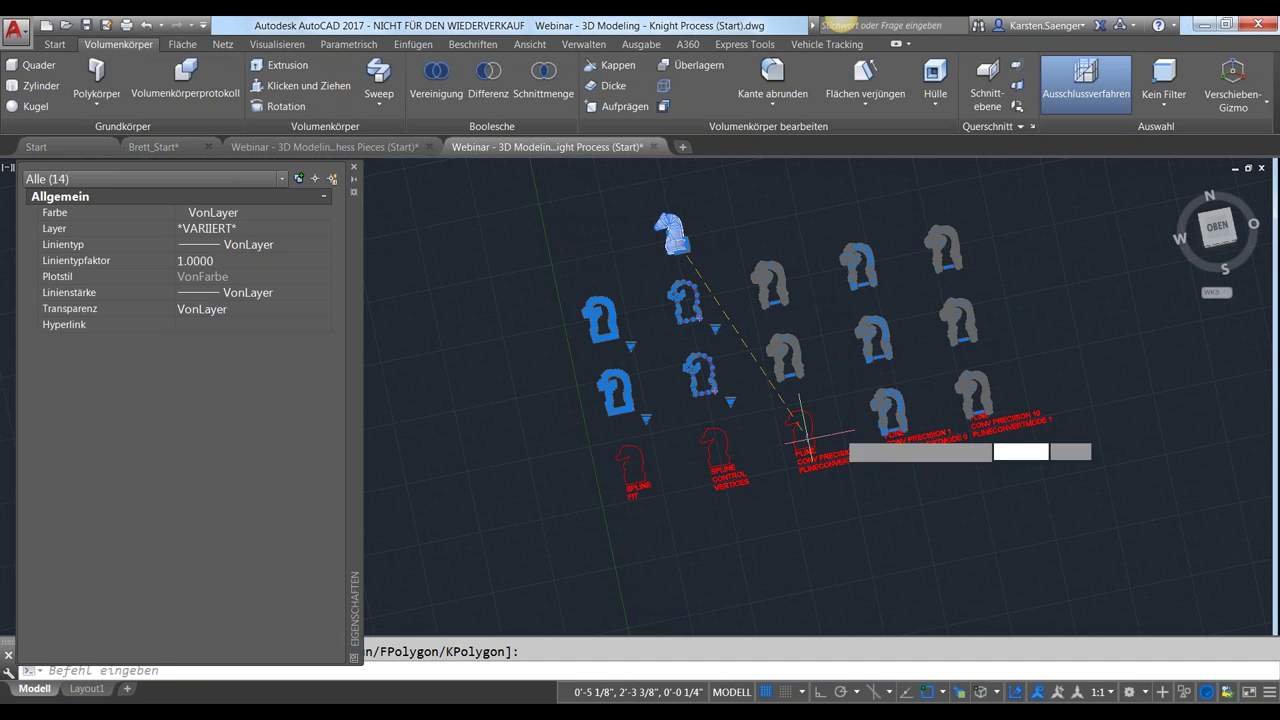
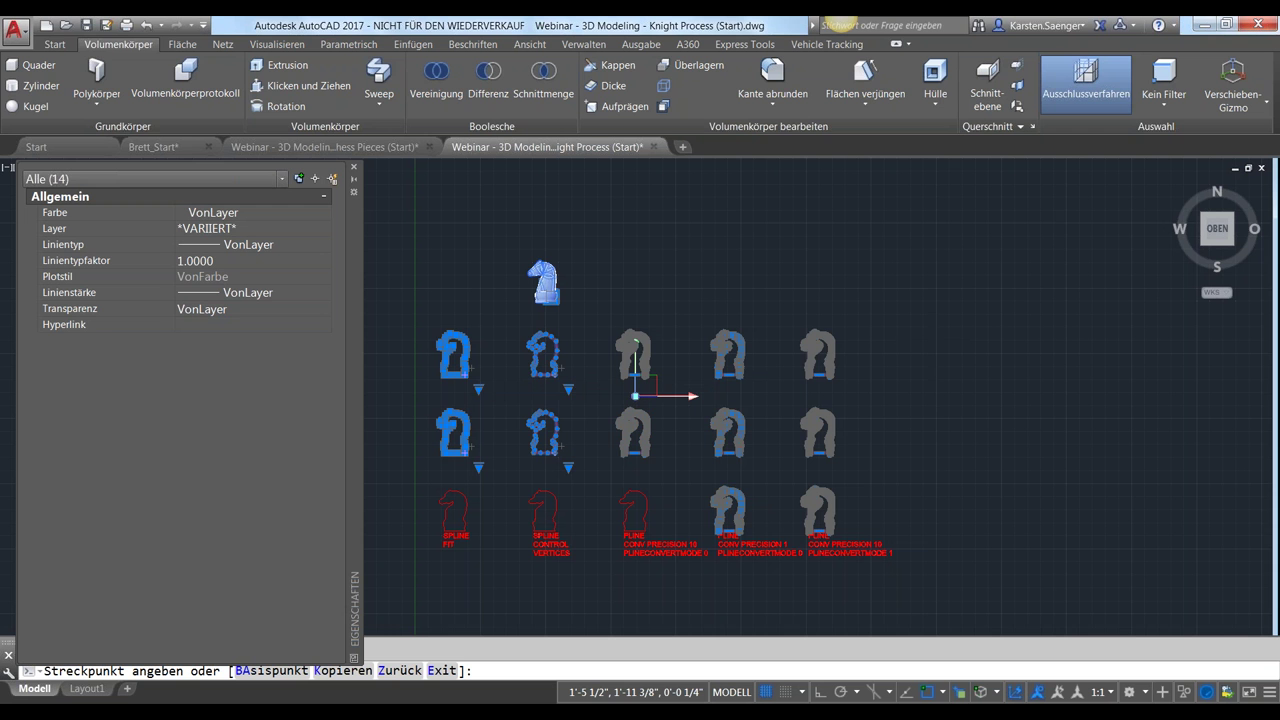
# End the gizmo stretch and crossing-select the ten knight profiles in the top two rows
pyautogui.press('Escape')
pyautogui.click(463, 357)
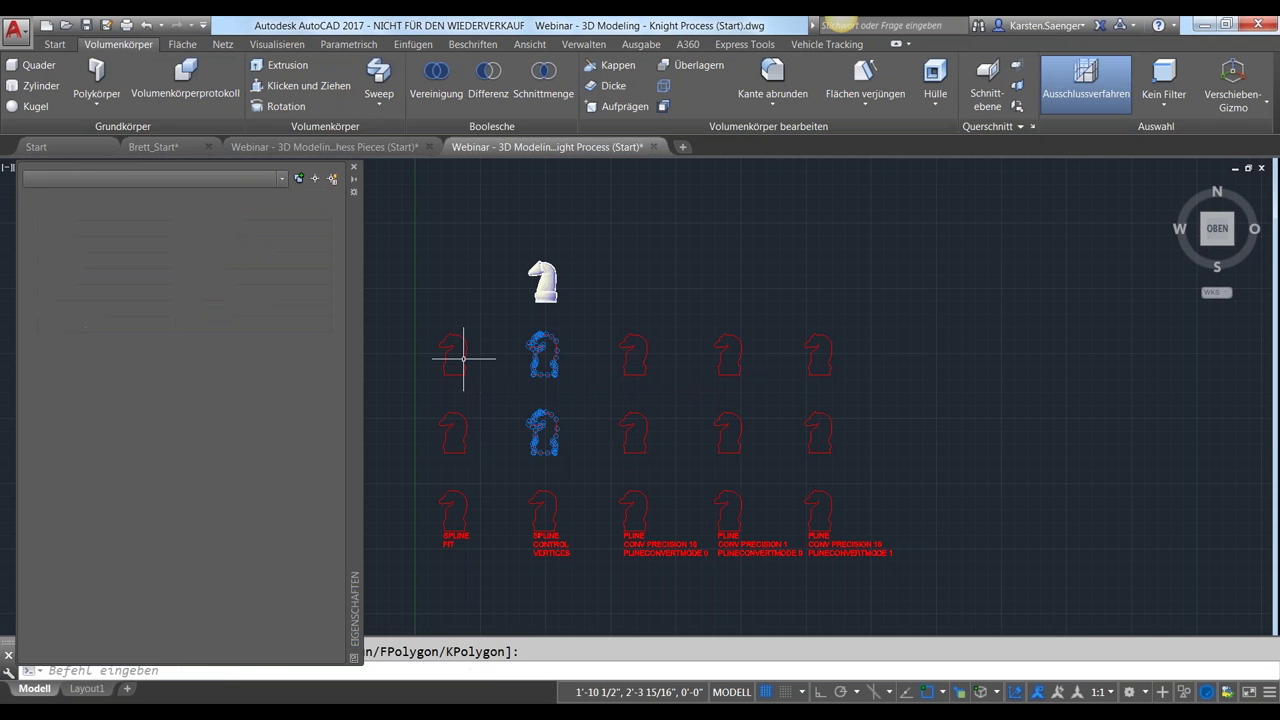
pyautogui.press('Escape')
pyautogui.click(932, 328)
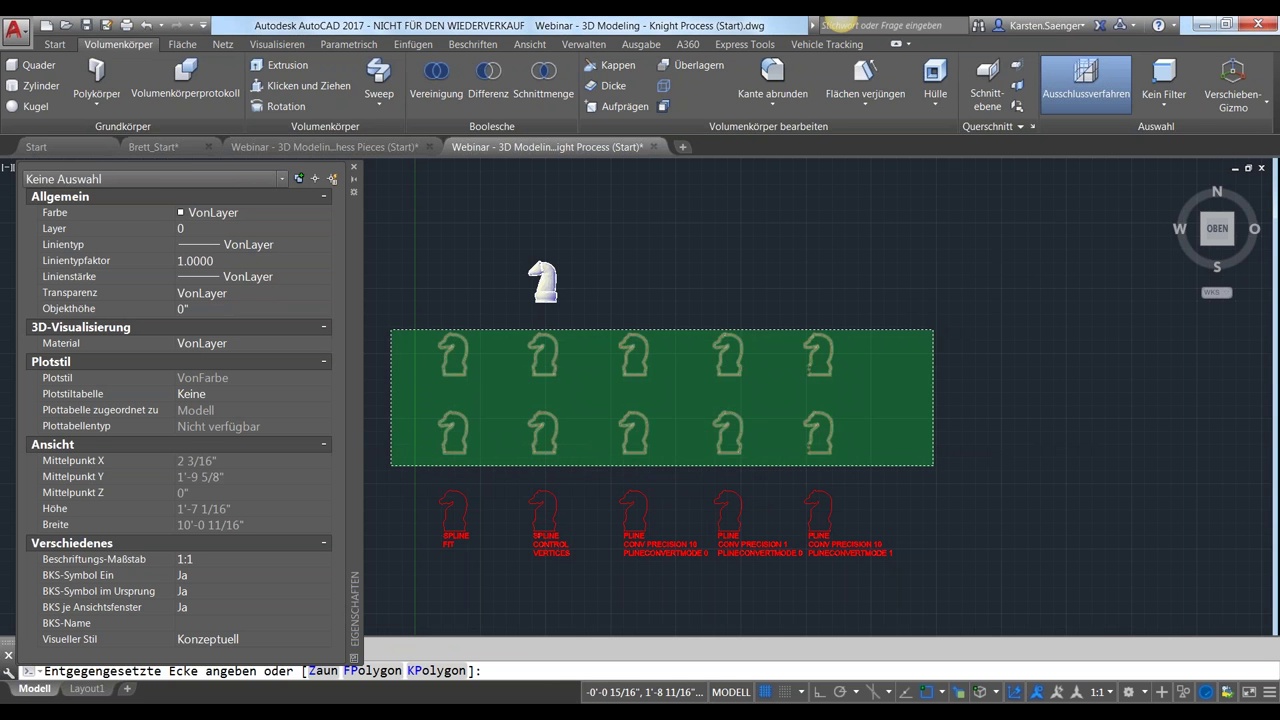
pyautogui.click(391, 465)
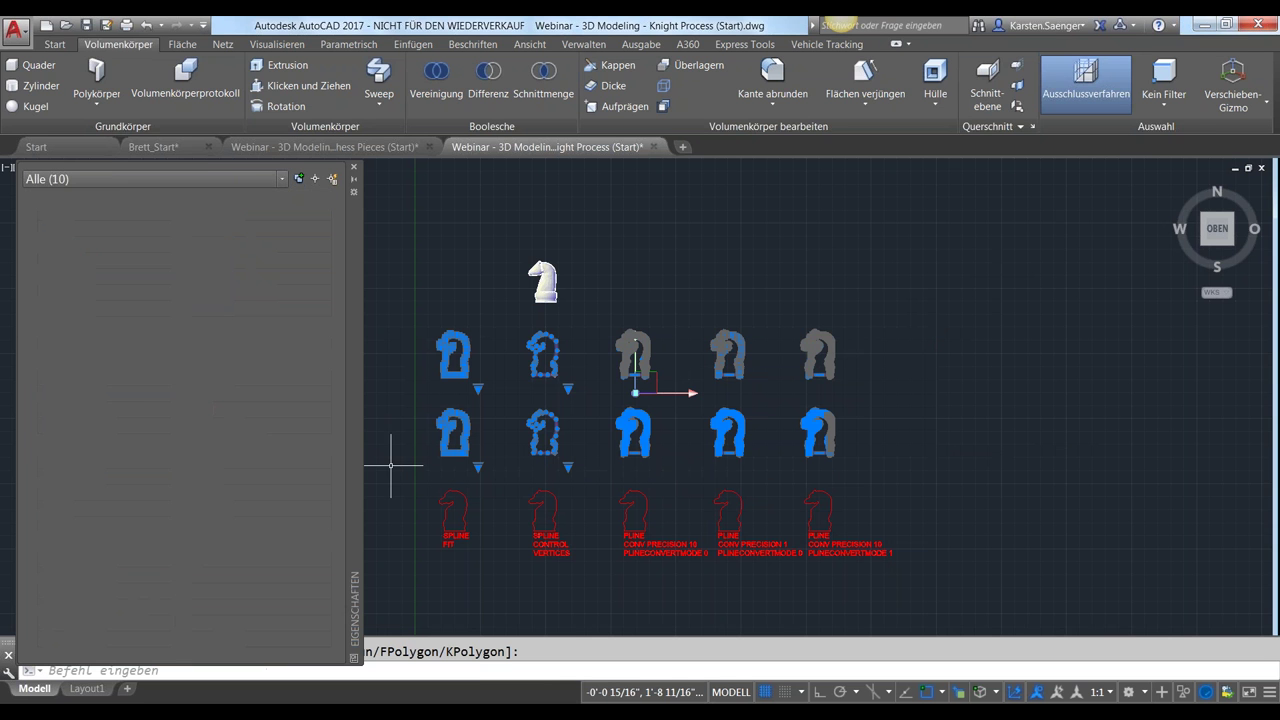
# Extrude the ten selected knight profiles to height 1.5 and view them in southwest isometric
pyautogui.click(295, 66)
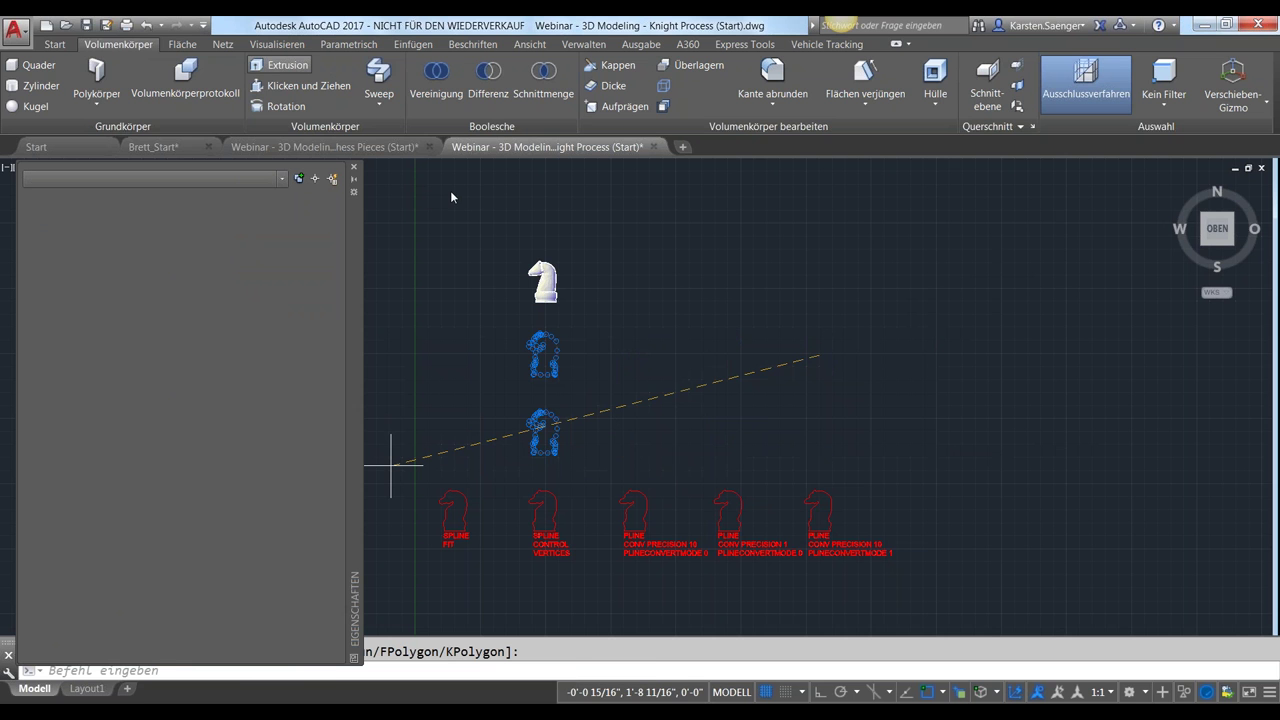
pyautogui.press('Return')
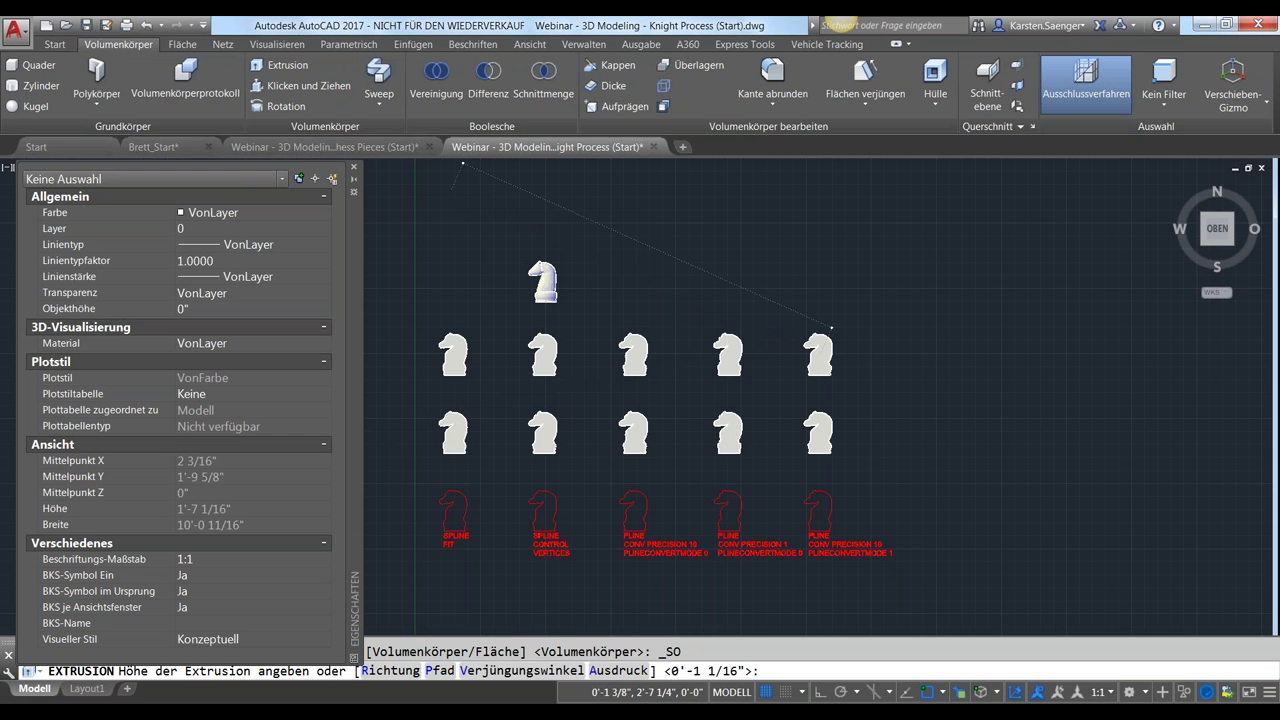
pyautogui.write('1.5')
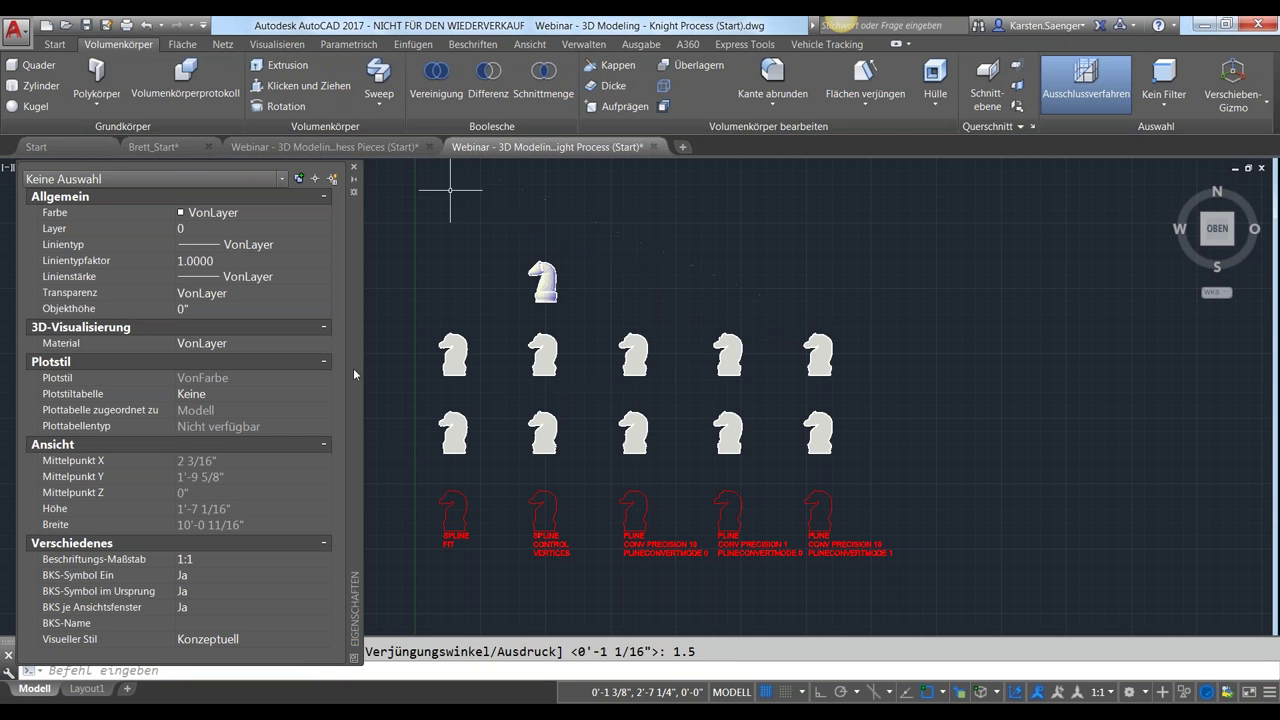
pyautogui.press('Return')
pyautogui.click(1205, 246)
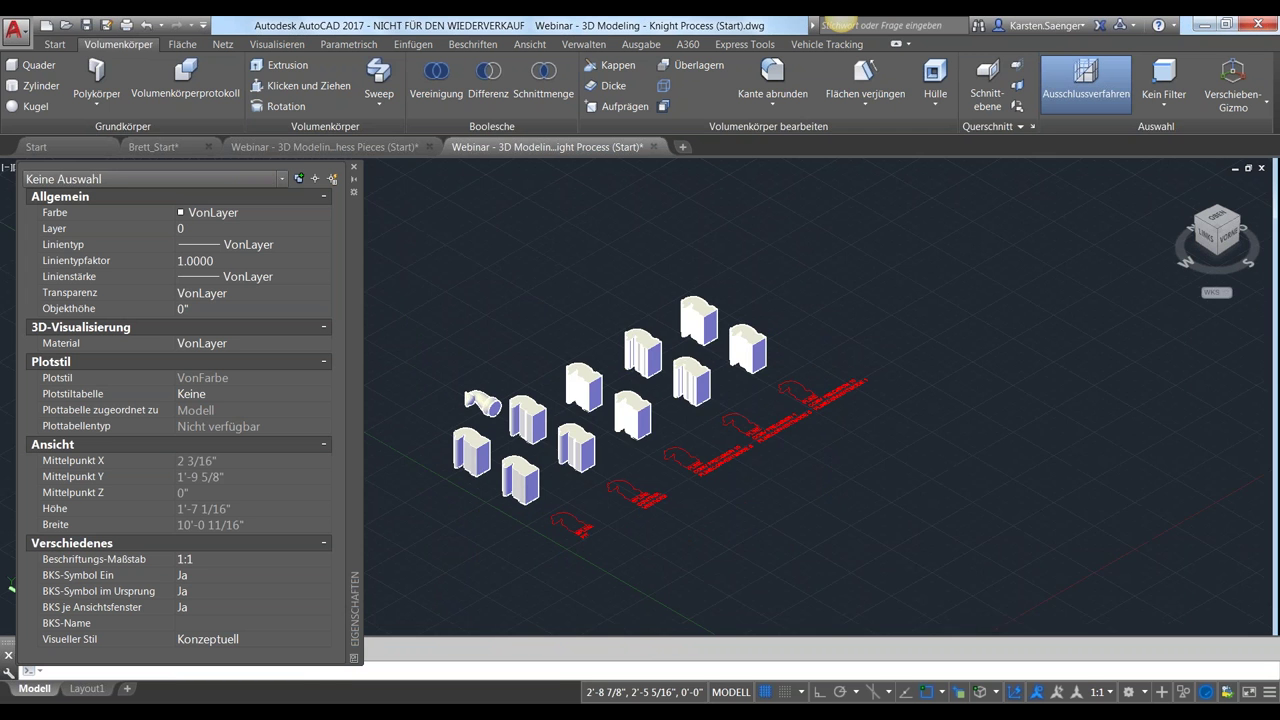
# Zoom and orbit around the extruded knights, checking one solid's height
pyautogui.scroll(2, 560, 440)
pyautogui.scroll(2, 560, 440)
pyautogui.click(590, 455)
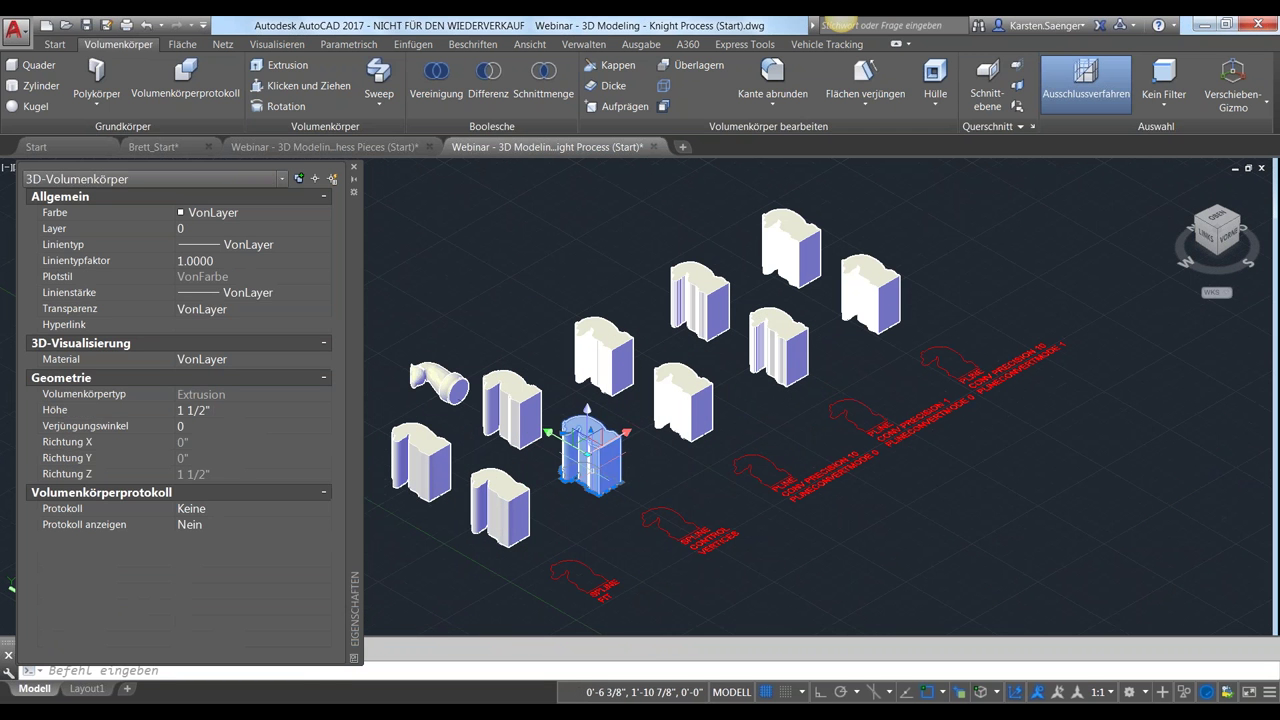
pyautogui.press('Escape')
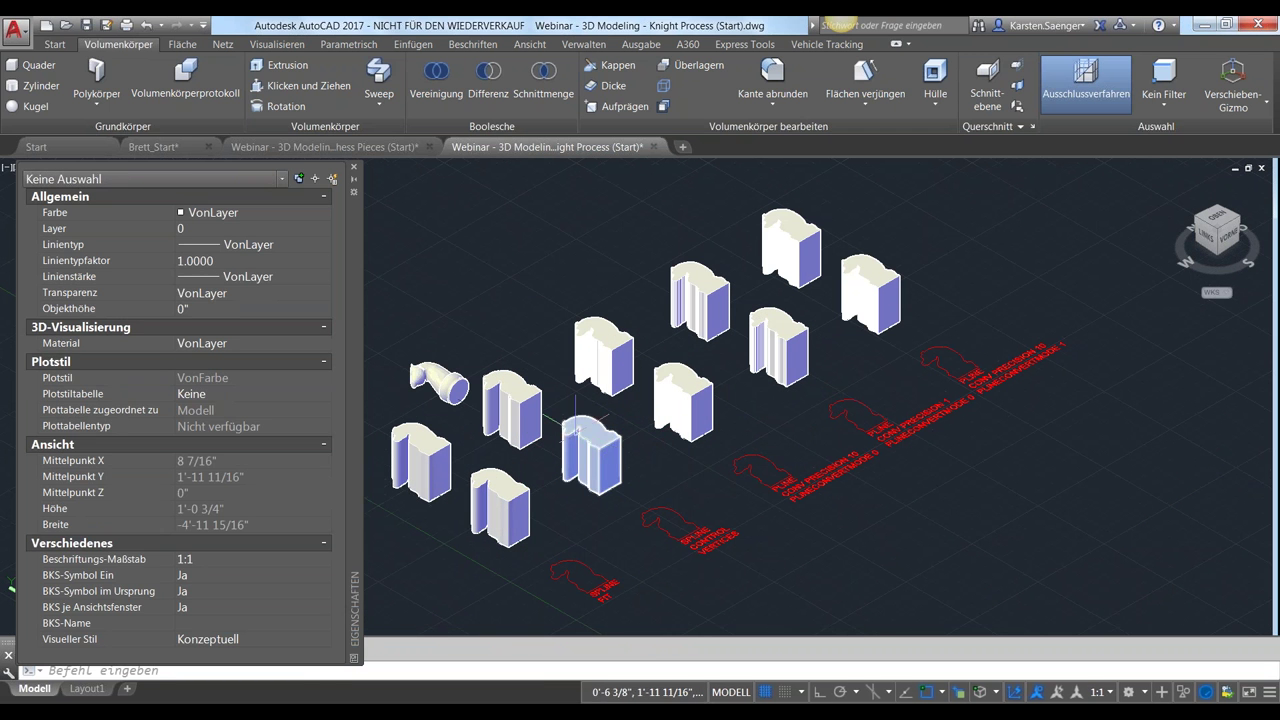
pyautogui.keyDown('shift'); pyautogui.moveTo(951, 566); pyautogui.dragTo(885, 600, button='middle'); pyautogui.keyUp('shift')
pyautogui.scroll(-3, 895, 520)
pyautogui.scroll(-2, 895, 520)
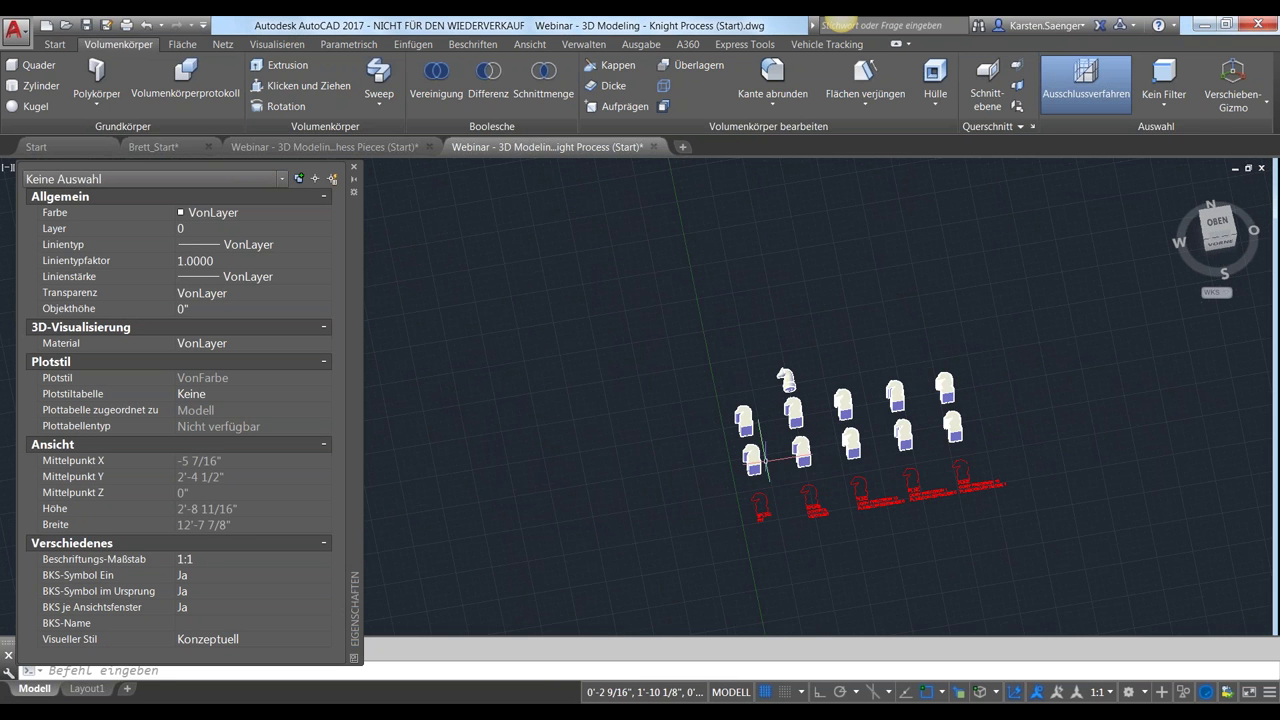
# Orbit to a closer, lower view of the knights and show the Start ribbon
pyautogui.click(905, 402)
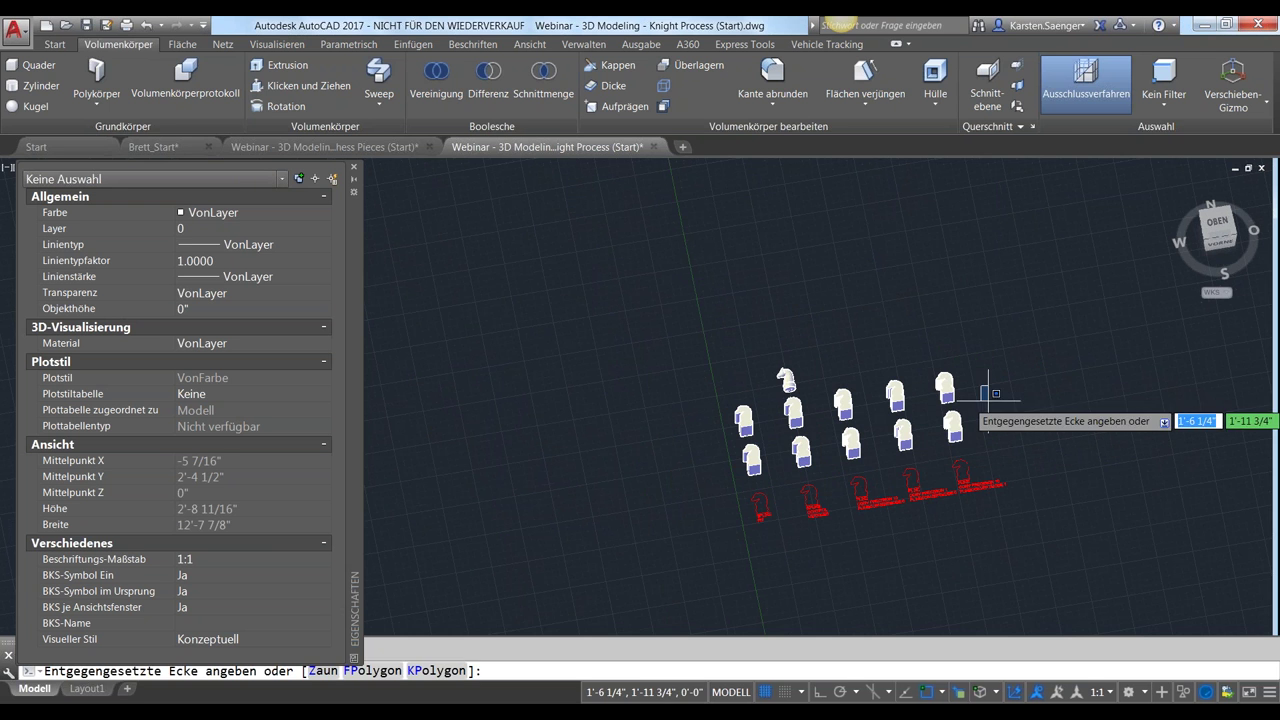
pyautogui.press('Escape')
pyautogui.scroll(3, 986, 443)
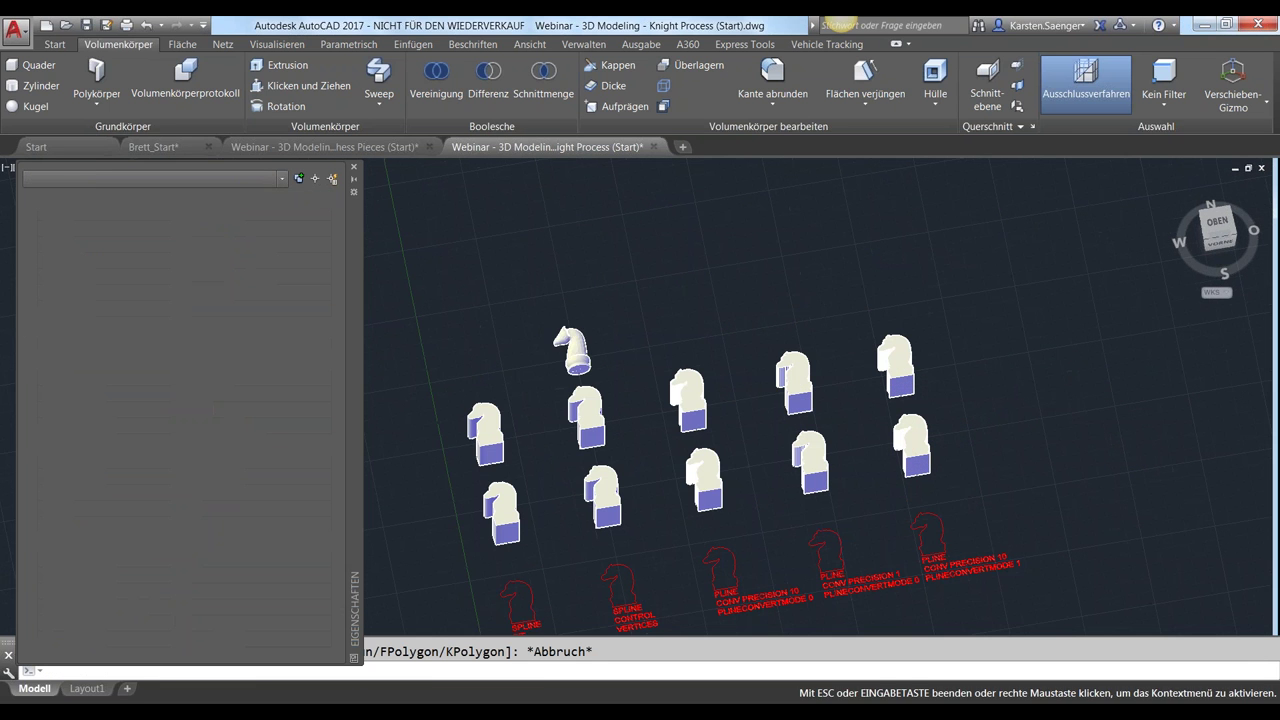
pyautogui.keyDown('shift'); pyautogui.moveTo(986, 443); pyautogui.dragTo(1063, 349, button='middle'); pyautogui.keyUp('shift')
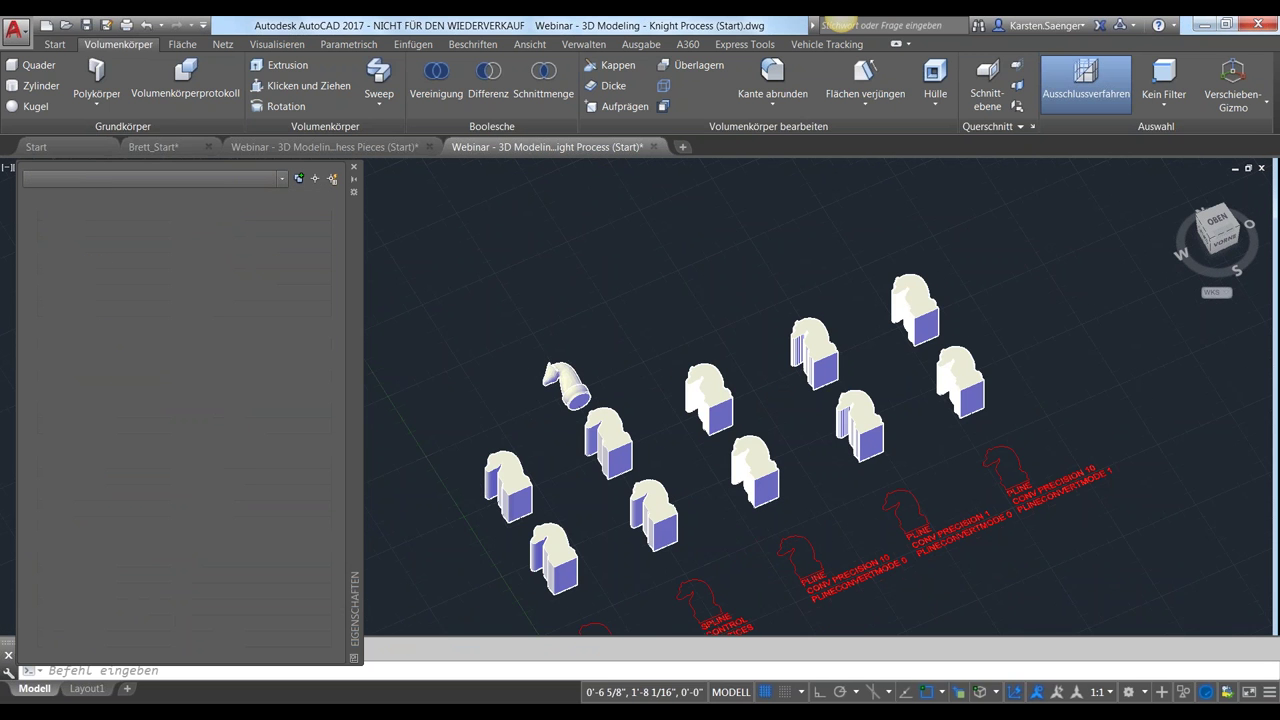
pyautogui.keyDown('shift'); pyautogui.moveTo(731, 551); pyautogui.dragTo(630, 566, button='middle'); pyautogui.keyUp('shift')
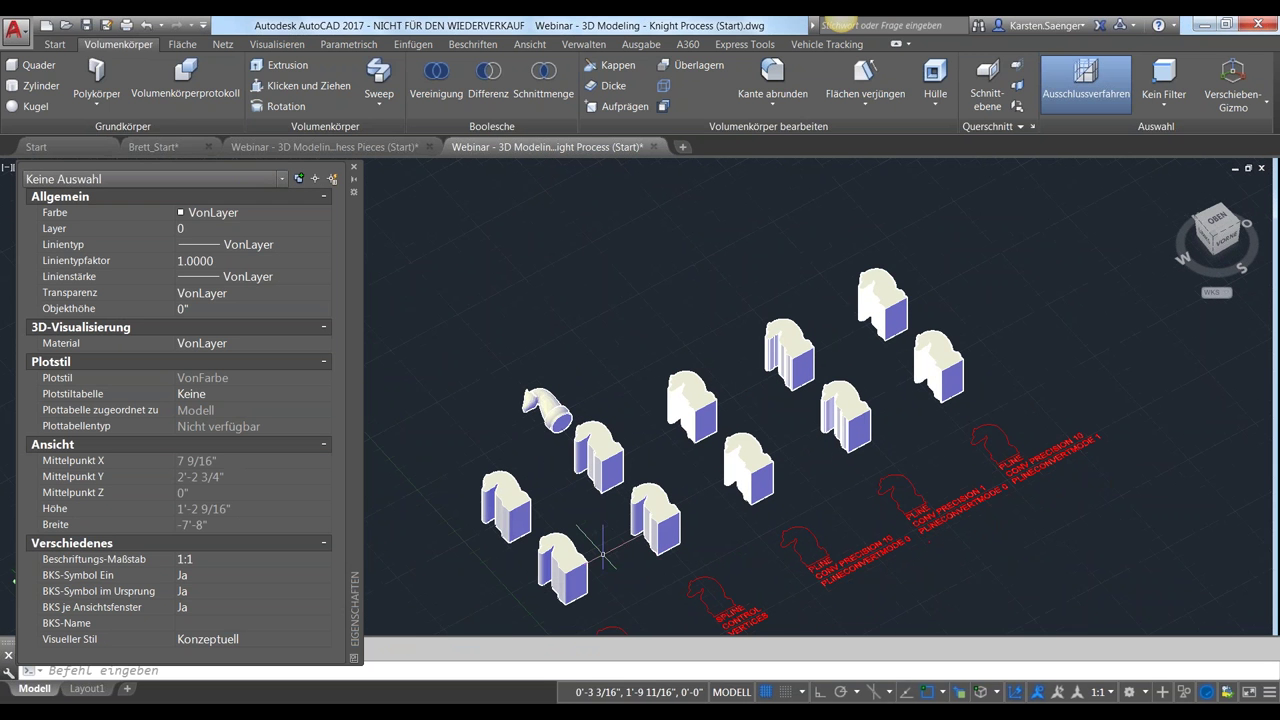
pyautogui.moveTo(609, 512); pyautogui.dragTo(609, 505, button='middle')
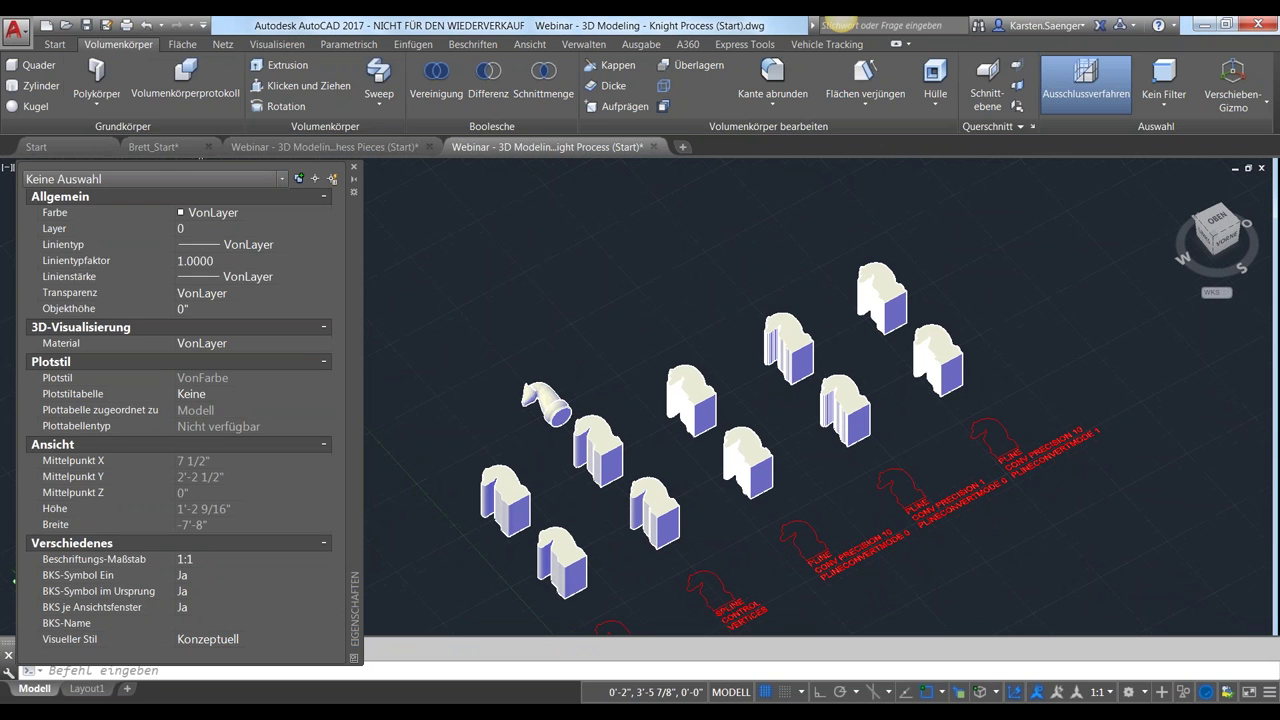
pyautogui.click(55, 44)
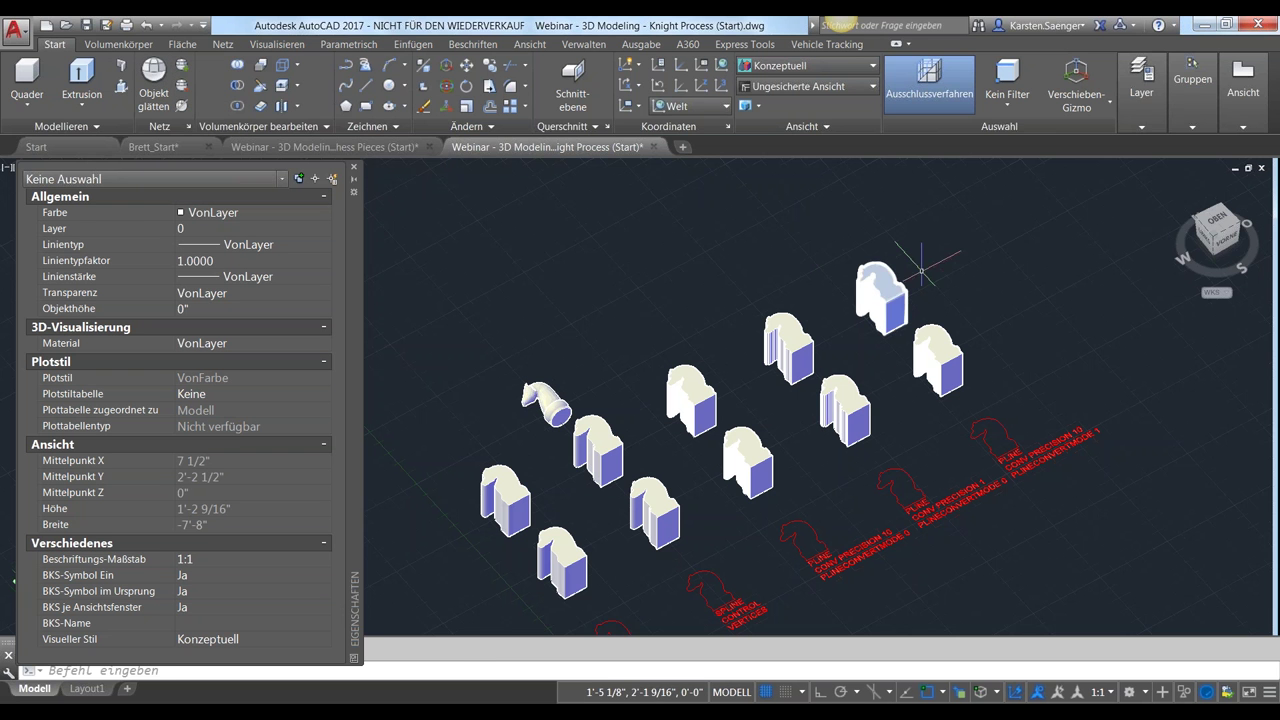
# Select eight knight solids, three by crossing window and five by picking, and apply Objekt glätten
pyautogui.click(989, 405)
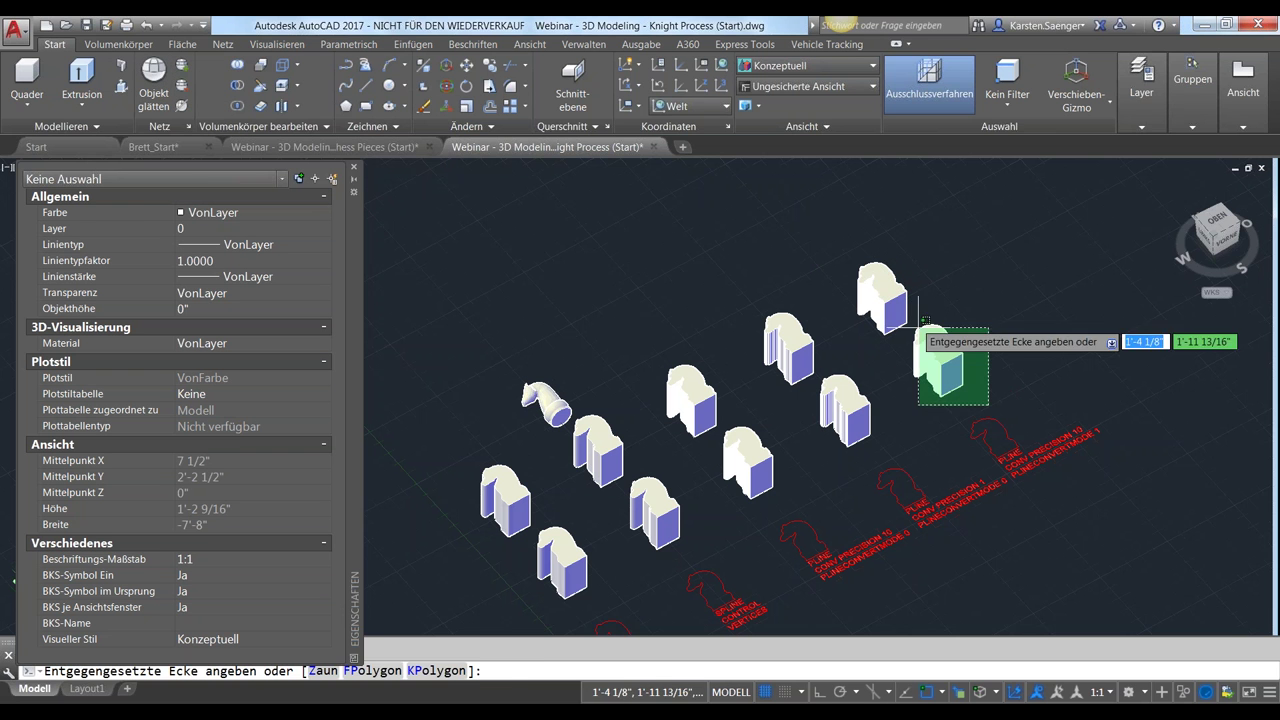
pyautogui.click(866, 288)
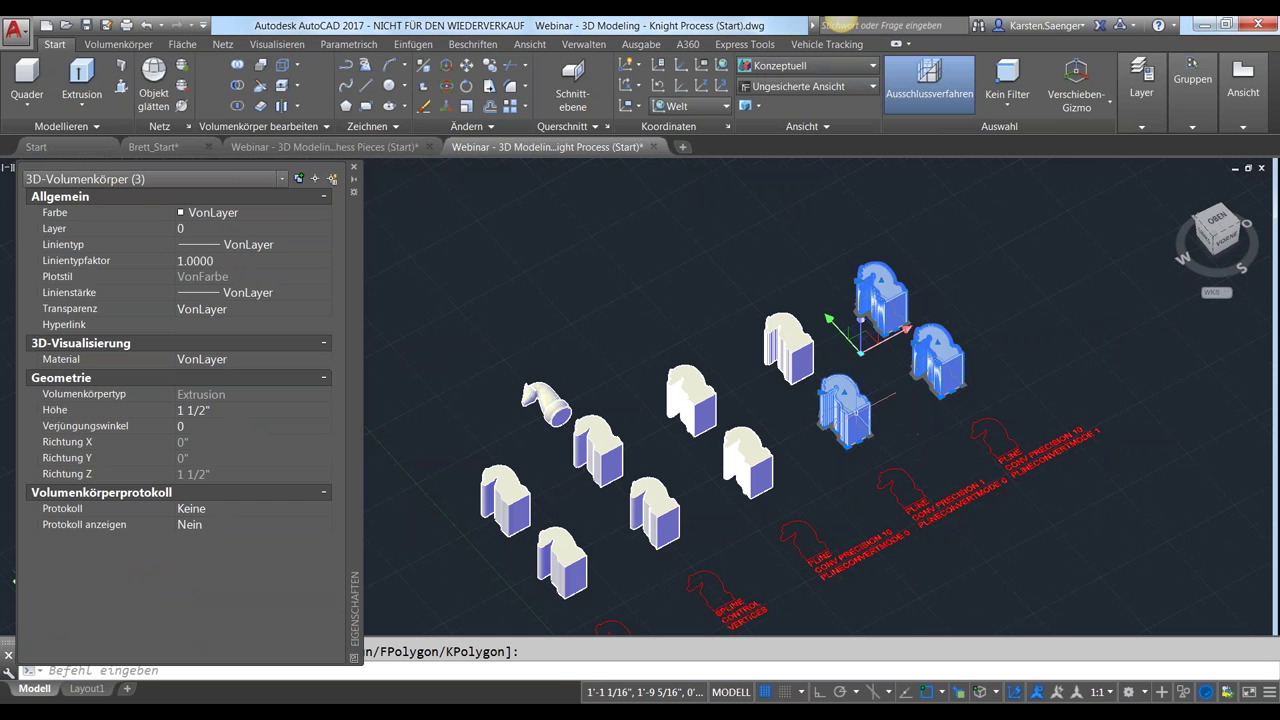
pyautogui.click(788, 348)
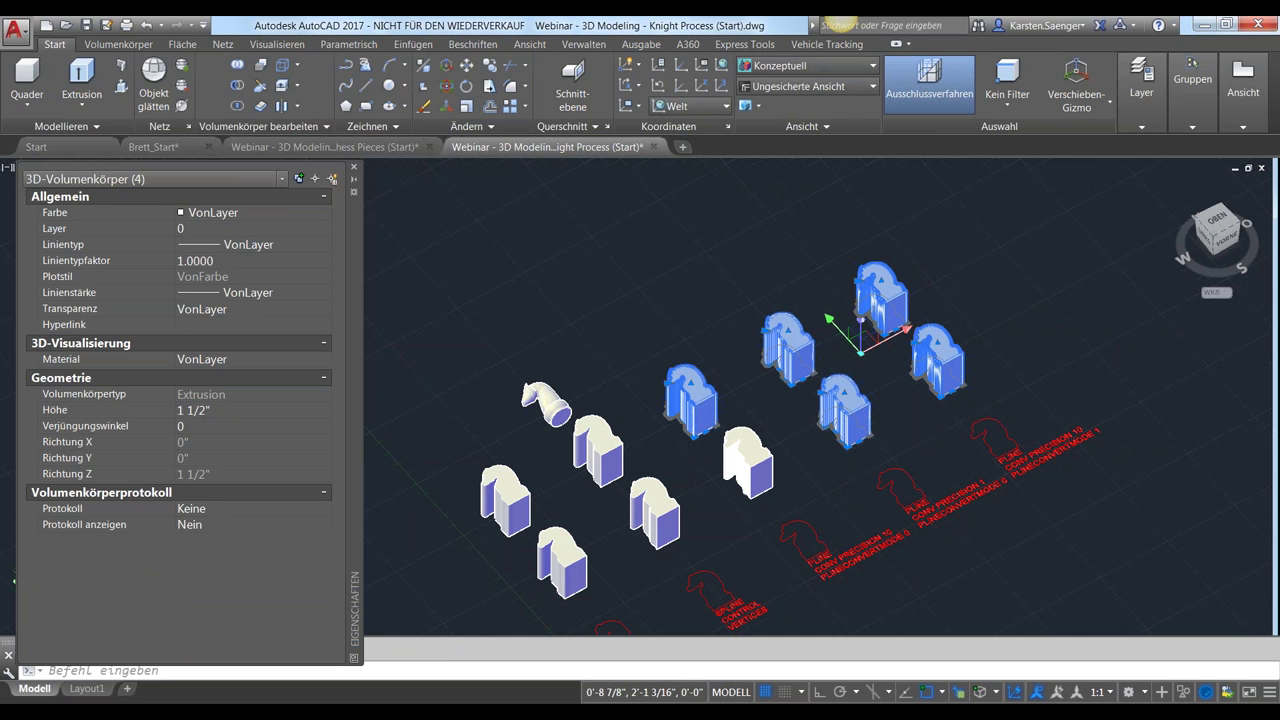
pyautogui.click(811, 378)
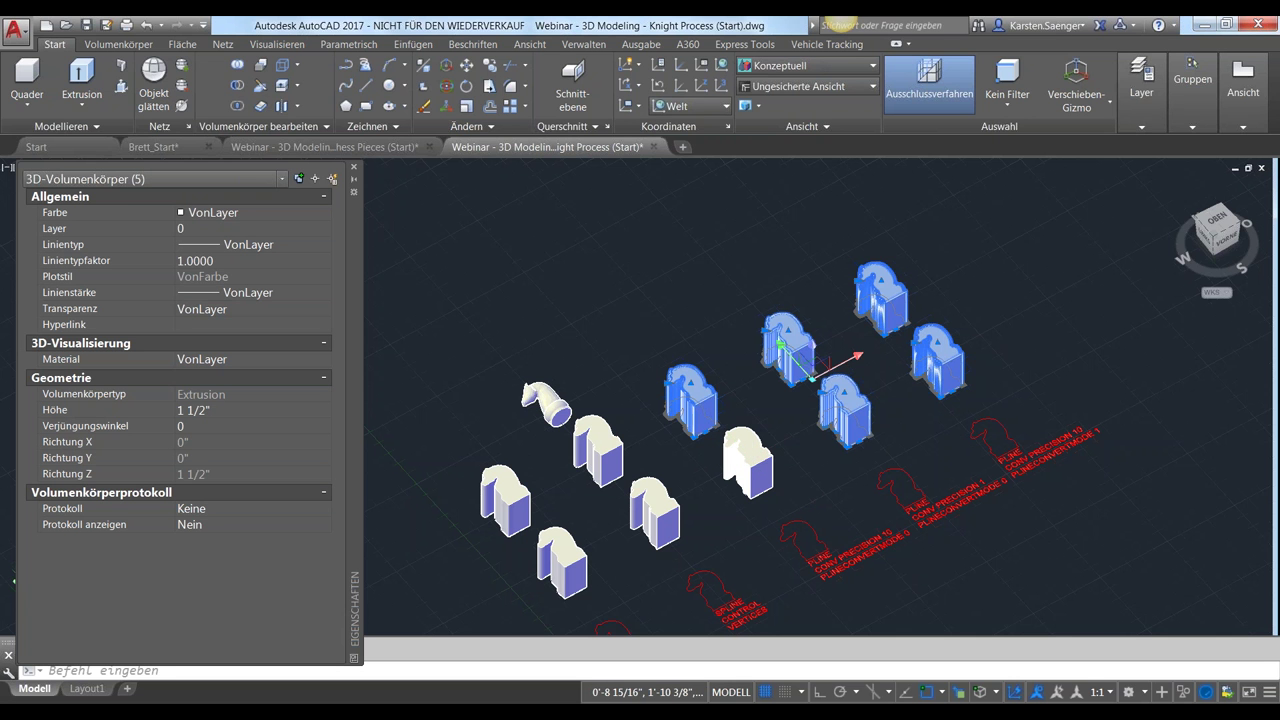
pyautogui.click(748, 462)
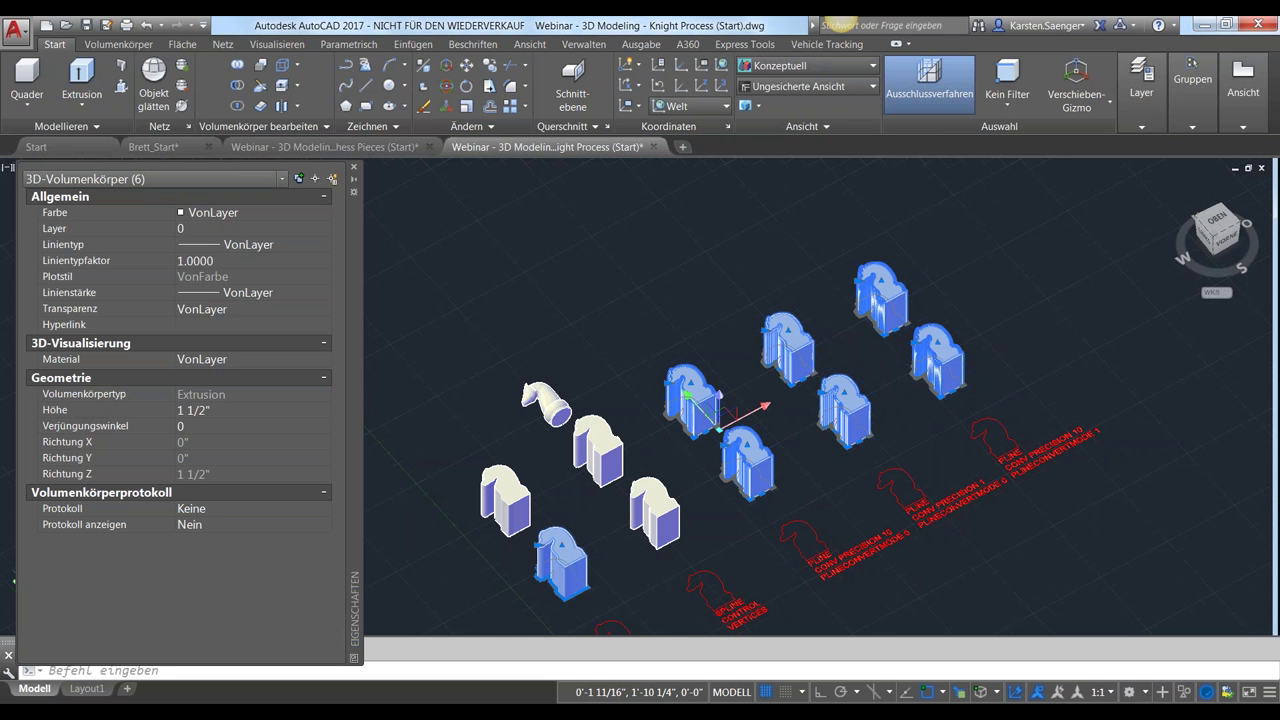
pyautogui.click(560, 560)
pyautogui.moveTo(655, 512)
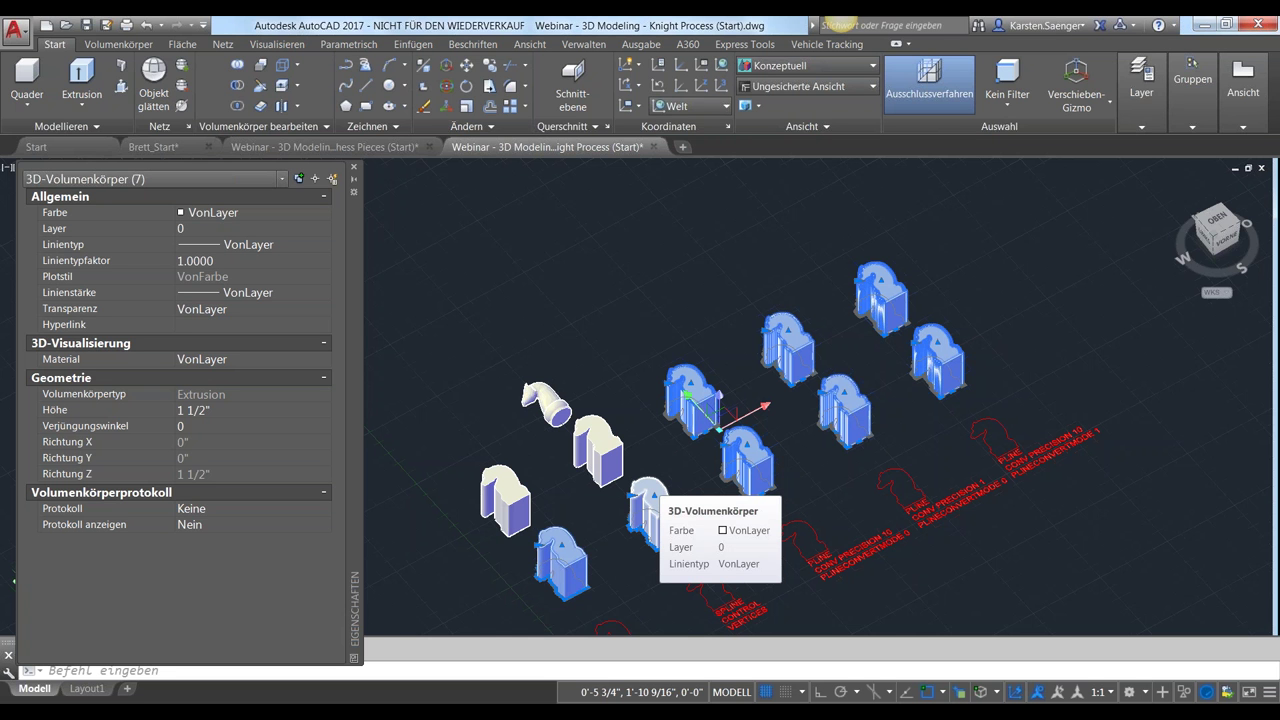
pyautogui.click(648, 488)
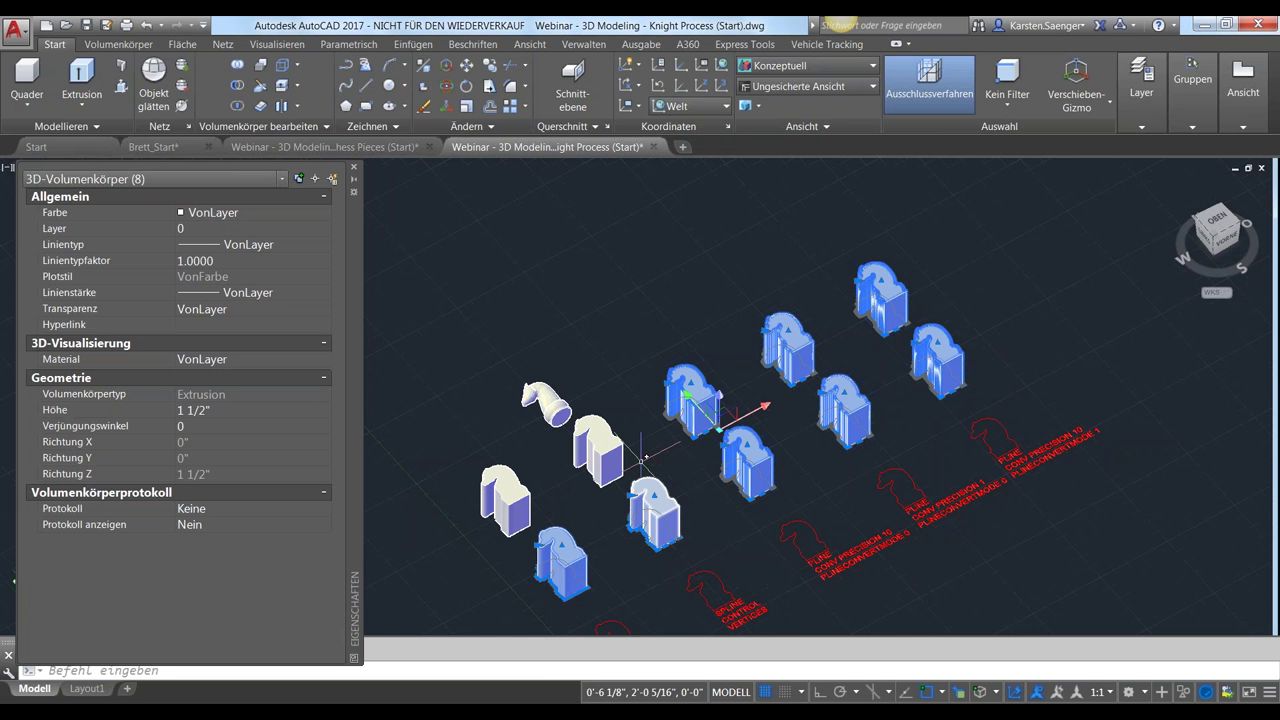
pyautogui.click(153, 70)
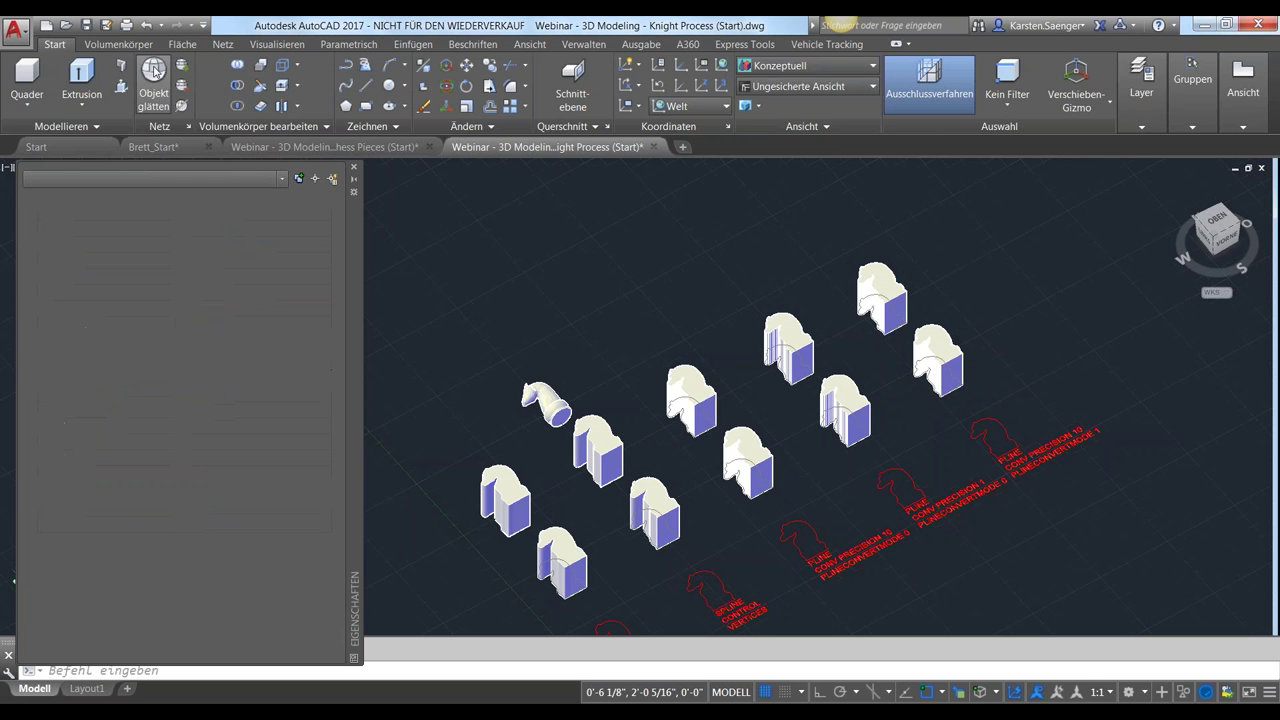
# Choose Netz erstellen to turn the eight knights into faceted meshes, then close the Properties palette
pyautogui.click(153, 70)
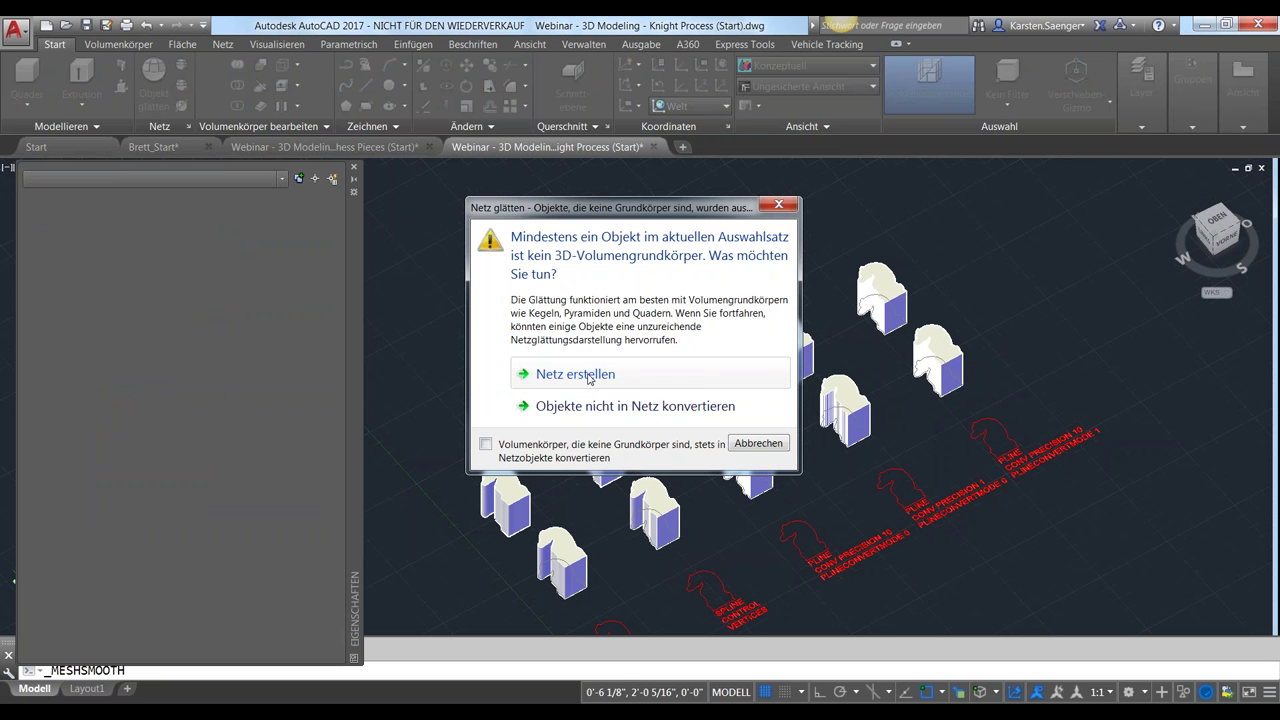
pyautogui.click(590, 376)
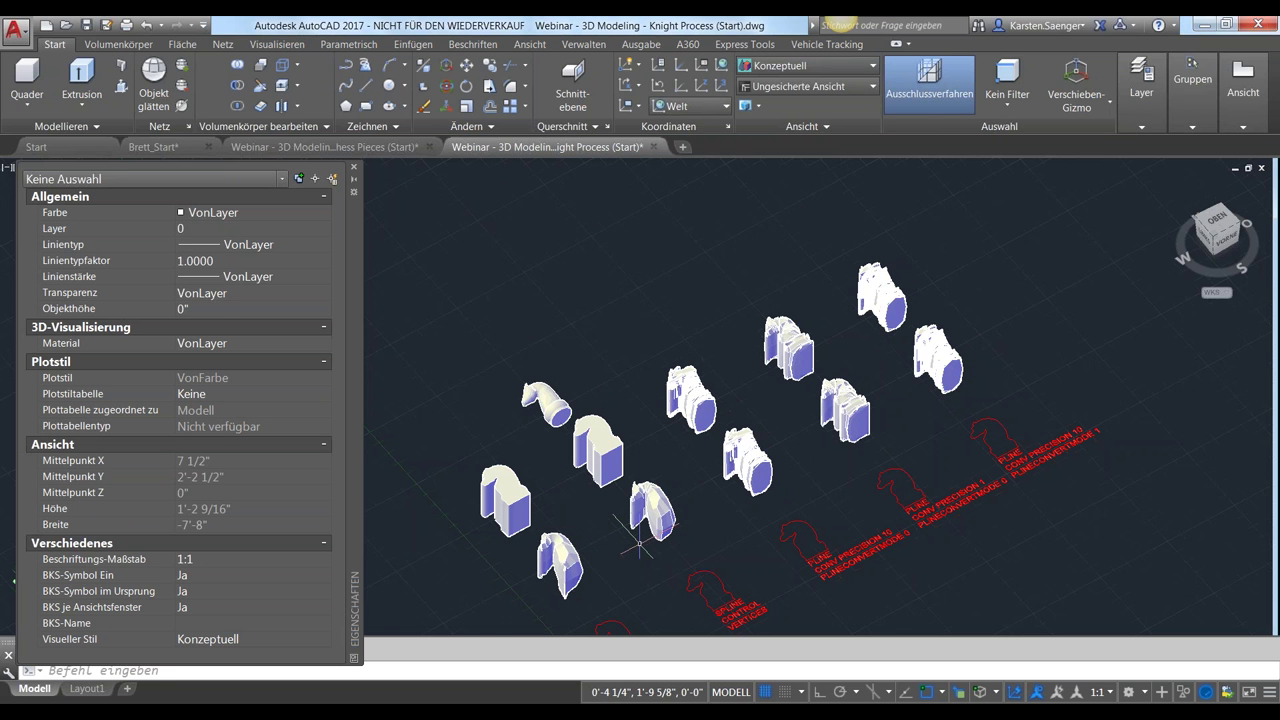
pyautogui.scroll(2, 645, 544)
pyautogui.scroll(2, 648, 543)
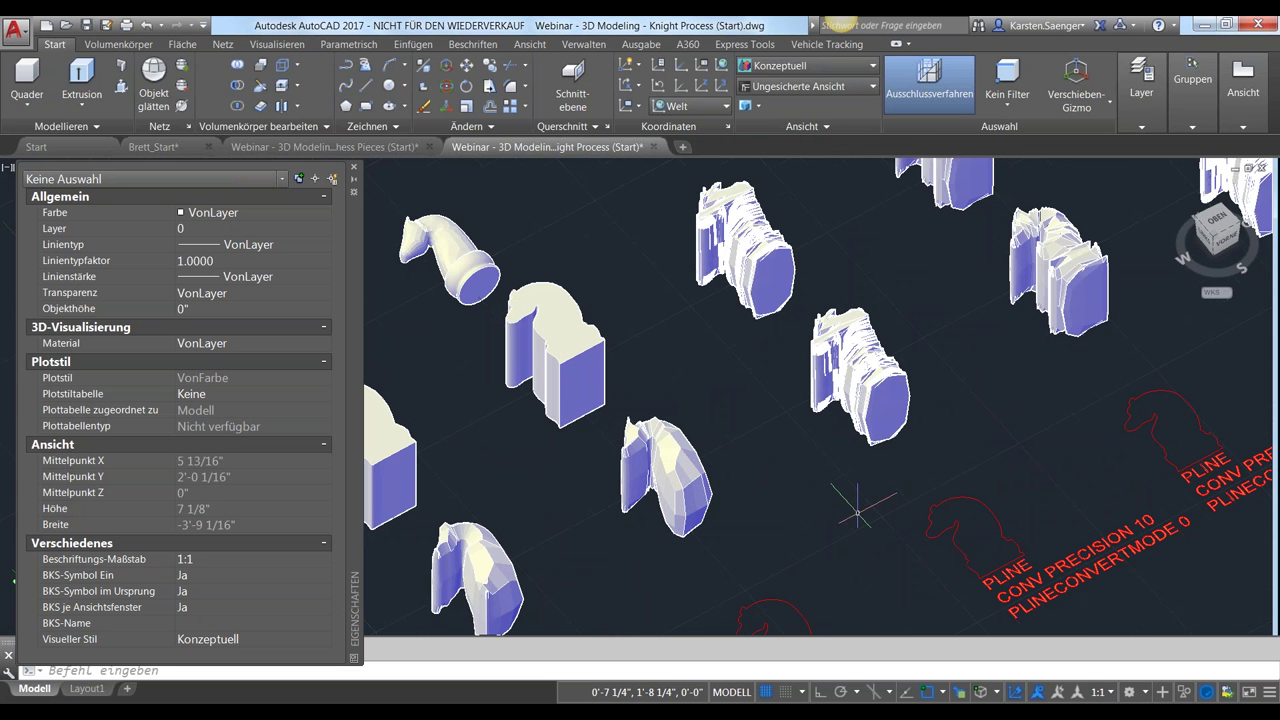
pyautogui.scroll(-2, 857, 512)
pyautogui.scroll(2, 857, 512)
pyautogui.moveTo(857, 512)
pyautogui.keyDown('shift'); pyautogui.mouseDown(button='middle')
pyautogui.moveTo(931, 413)
pyautogui.moveTo(871, 443)
pyautogui.mouseUp(button='middle'); pyautogui.keyUp('shift')
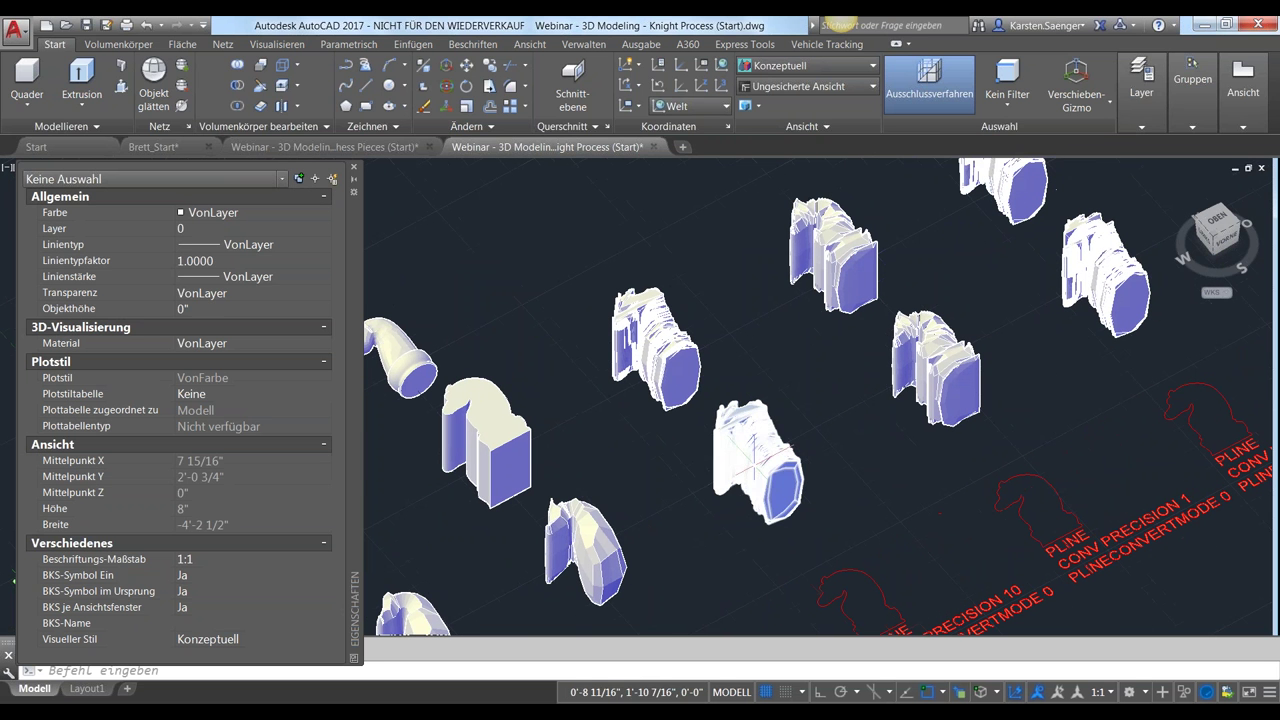
pyautogui.click(353, 167)
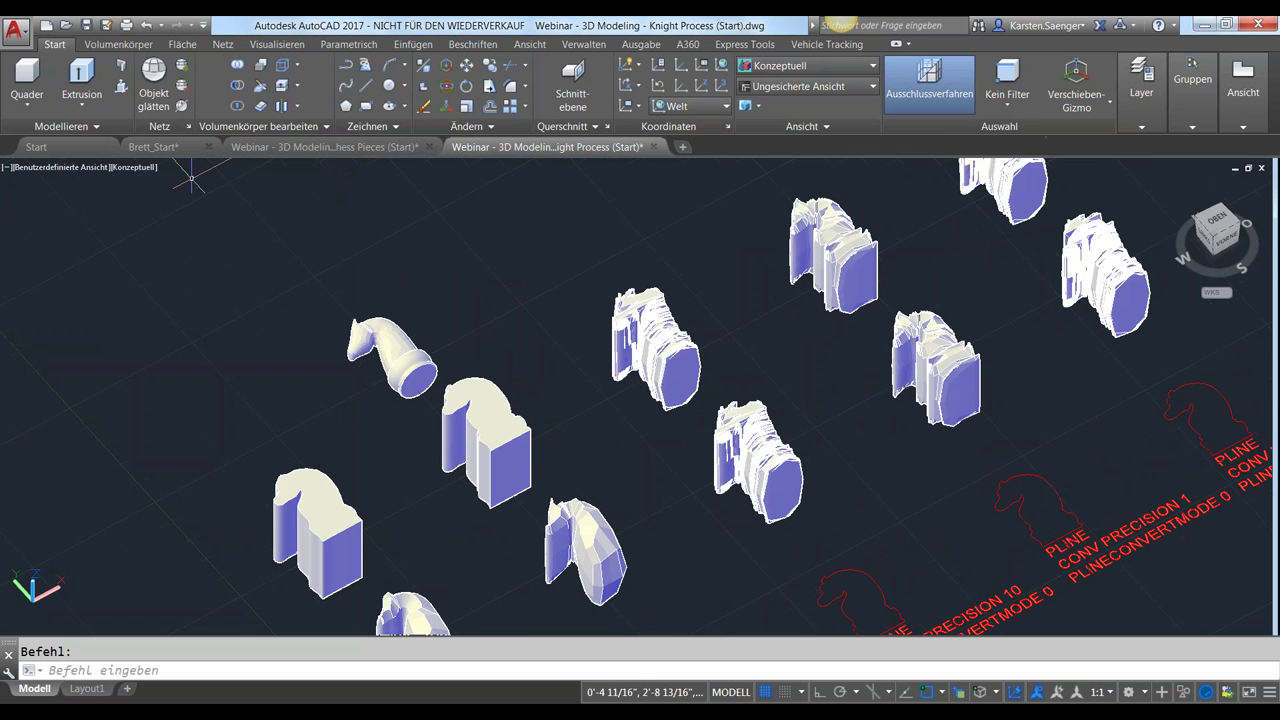
# Zoom in and select one of the meshed knights
pyautogui.click(142, 168)
pyautogui.press('Escape')
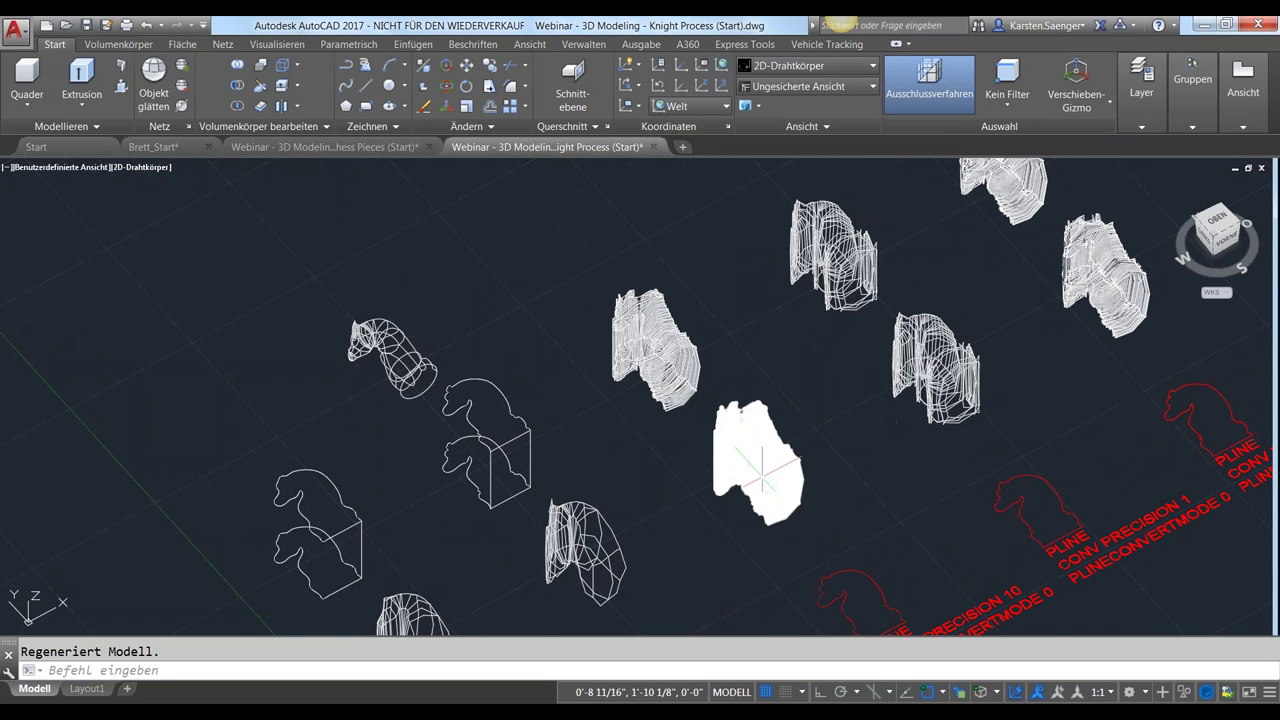
pyautogui.scroll(2, 765, 466)
pyautogui.scroll(2, 768, 468)
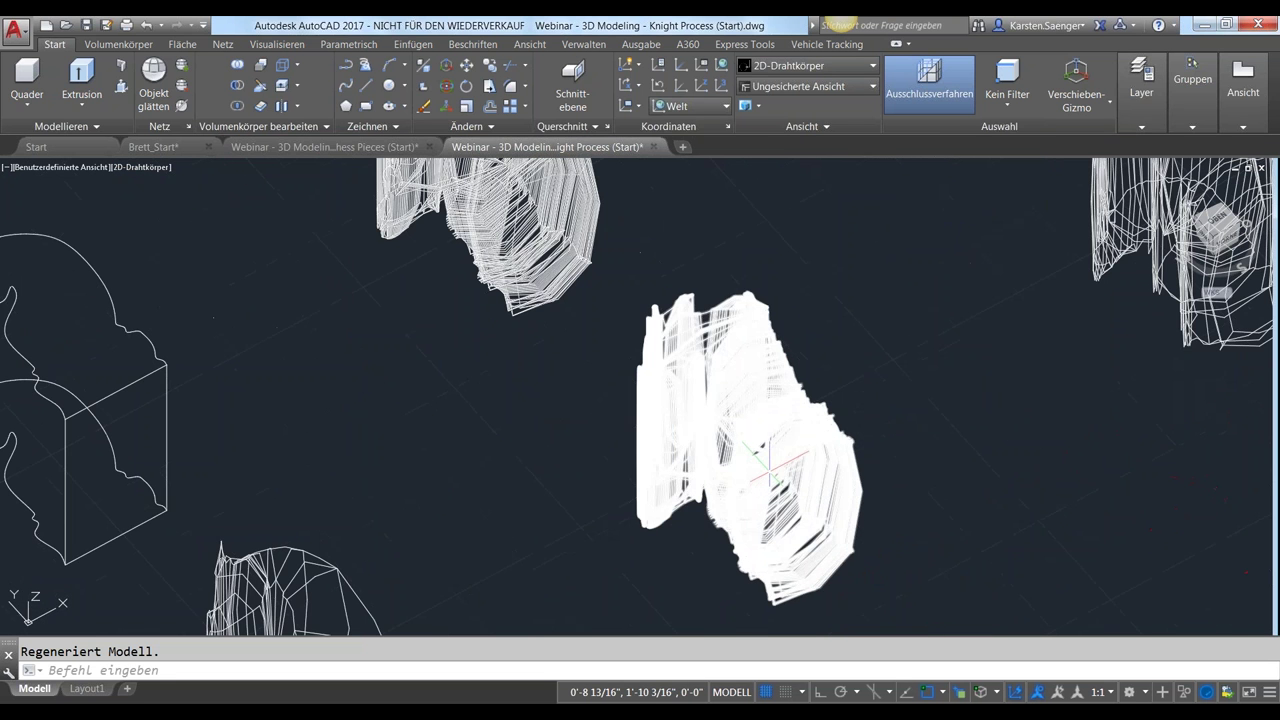
pyautogui.scroll(-2, 768, 466)
pyautogui.click(768, 465)
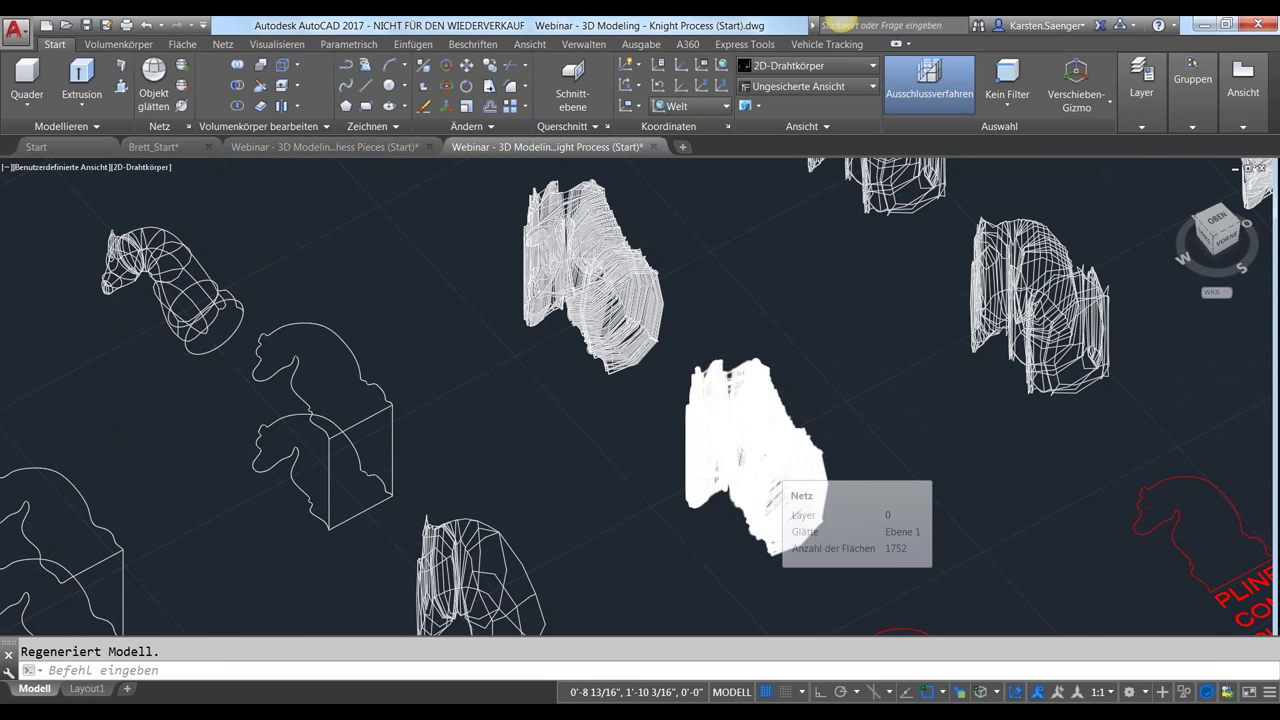
# Reframe the view, set the Konzeptuell visual style, and open one knight mesh's properties
pyautogui.scroll(-2, 768, 465)
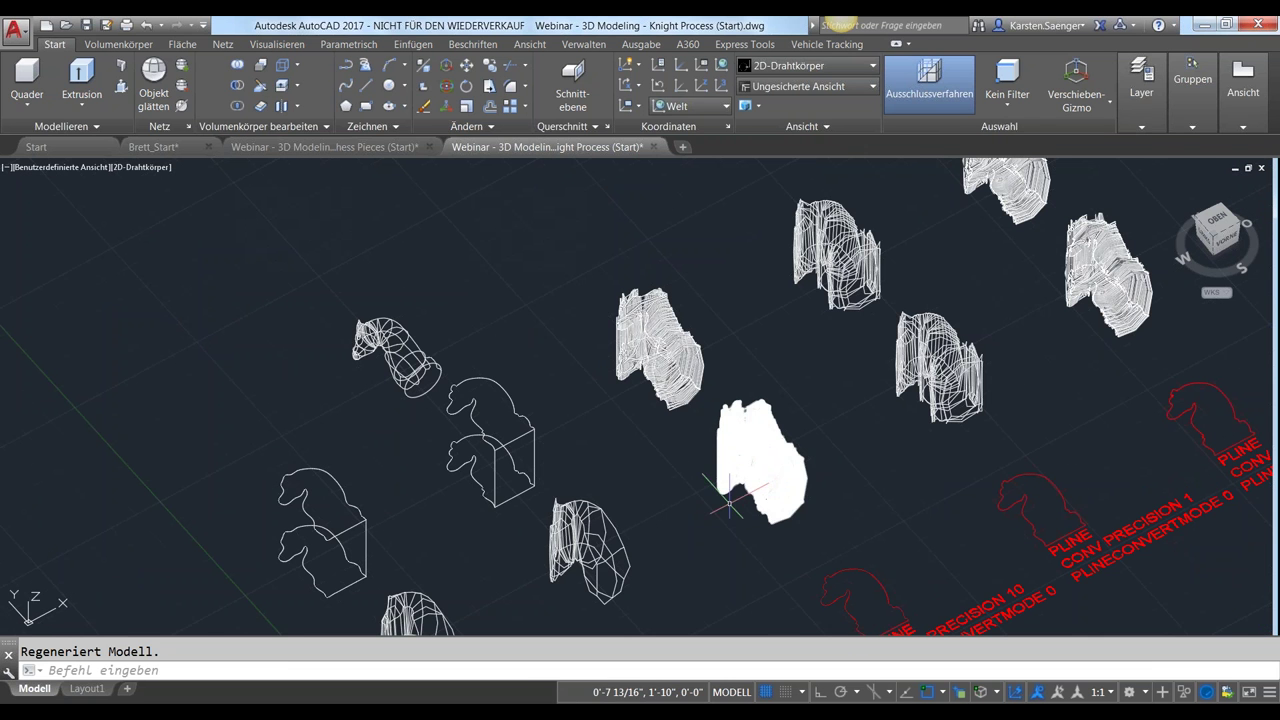
pyautogui.scroll(2, 790, 440)
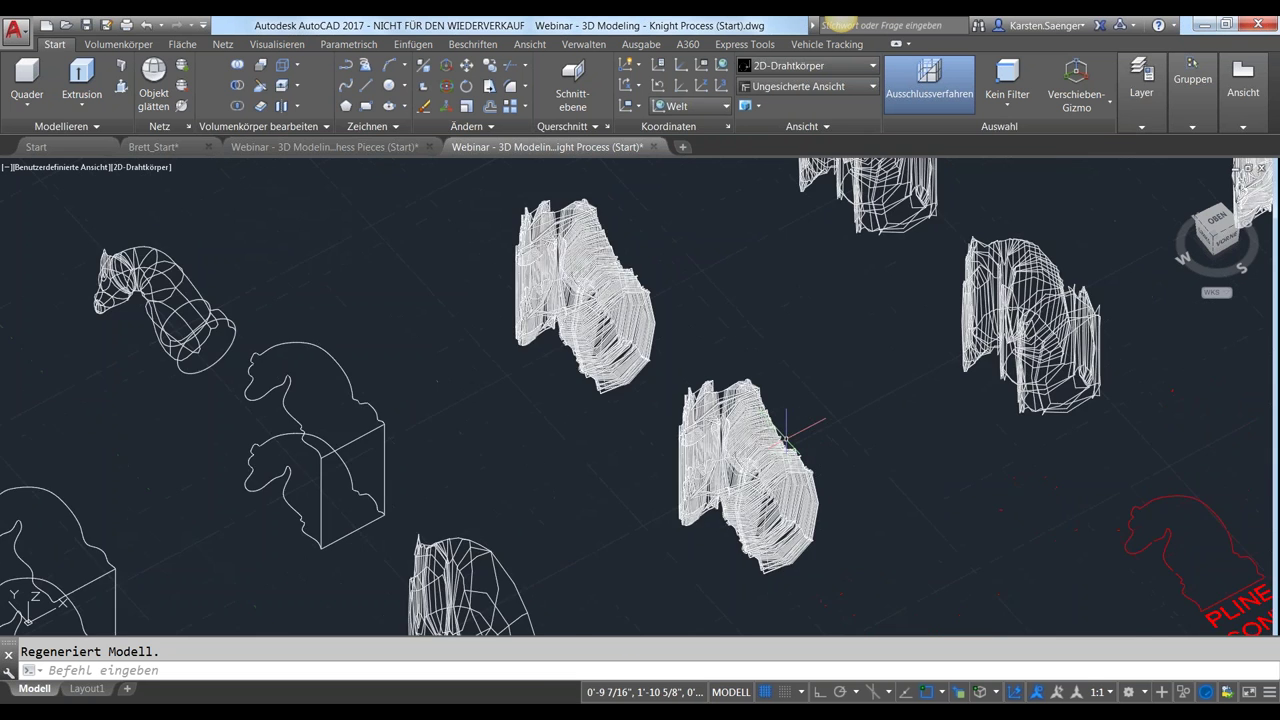
pyautogui.scroll(3, 795, 435)
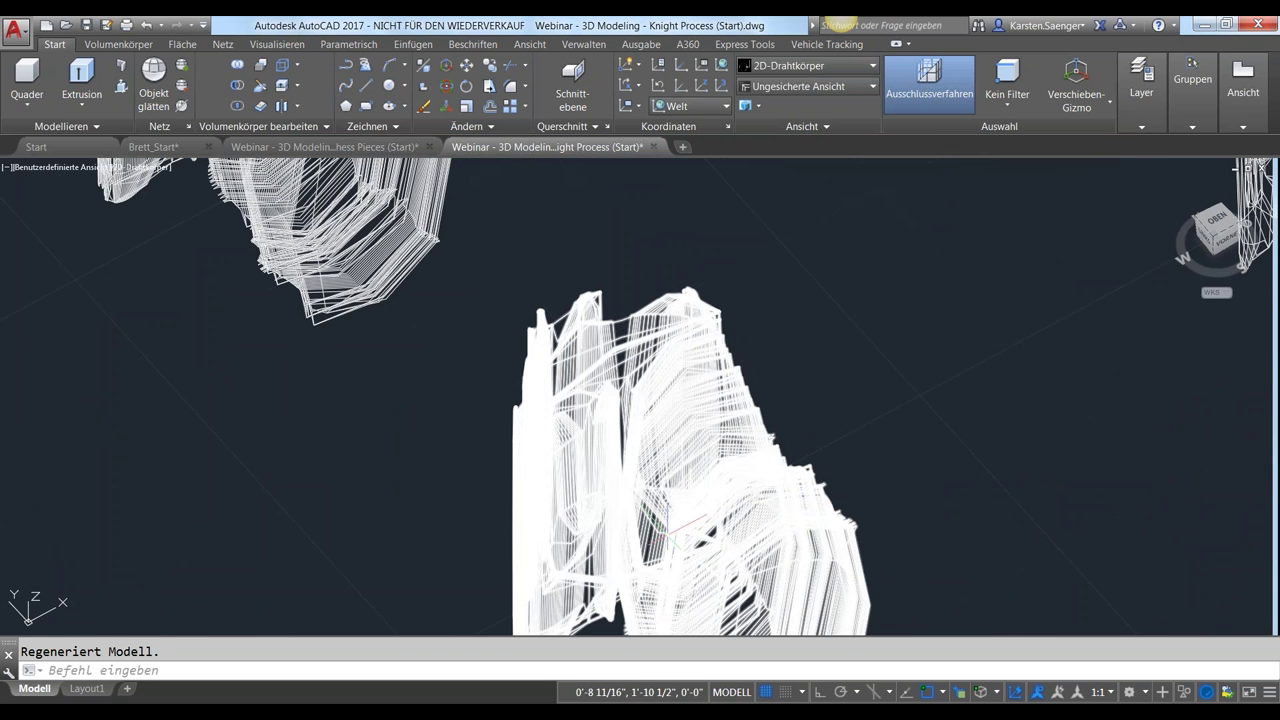
pyautogui.scroll(-2, 680, 515)
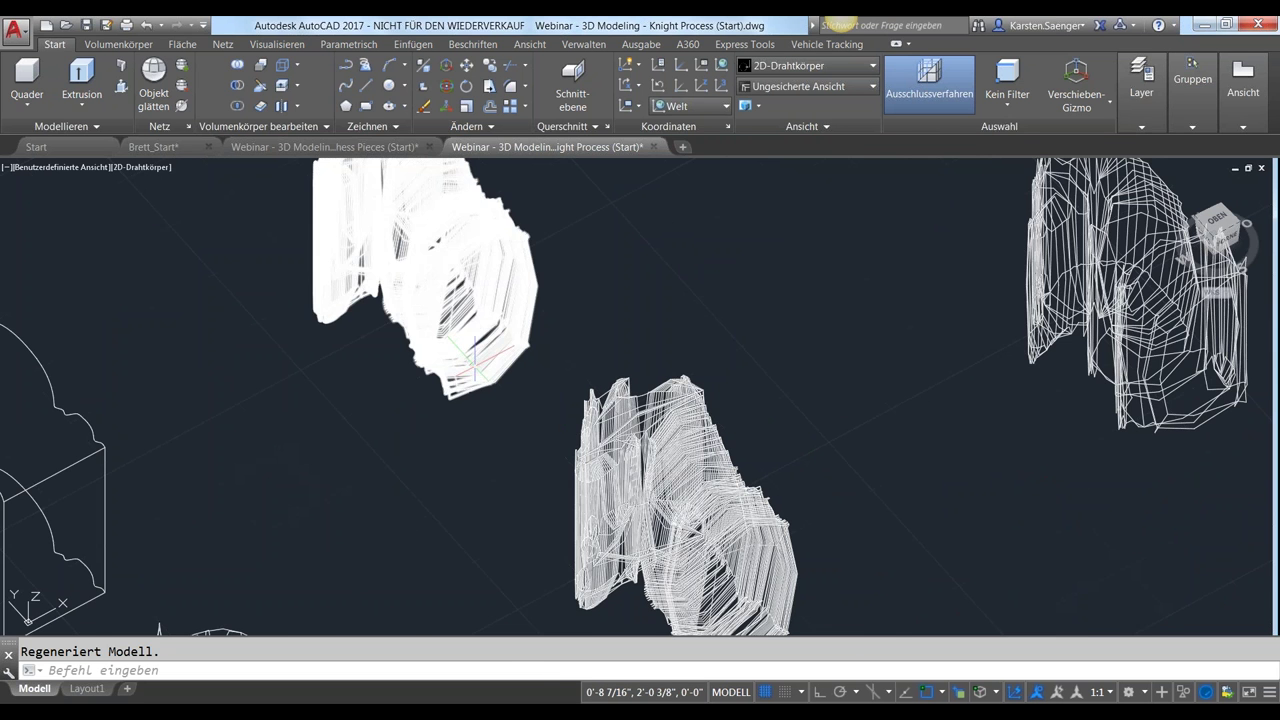
pyautogui.scroll(-2, 490, 385)
pyautogui.moveTo(507, 408); pyautogui.dragTo(572, 343, button='middle')
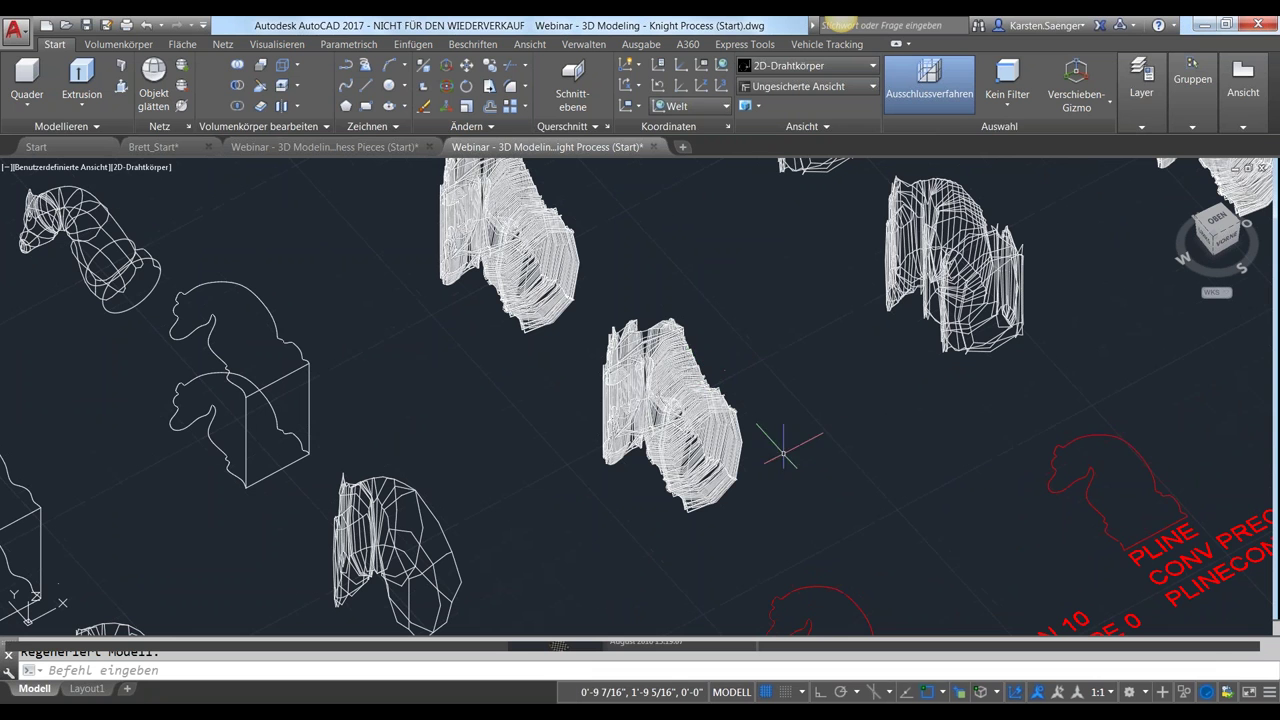
pyautogui.moveTo(801, 453); pyautogui.dragTo(871, 386, button='middle')
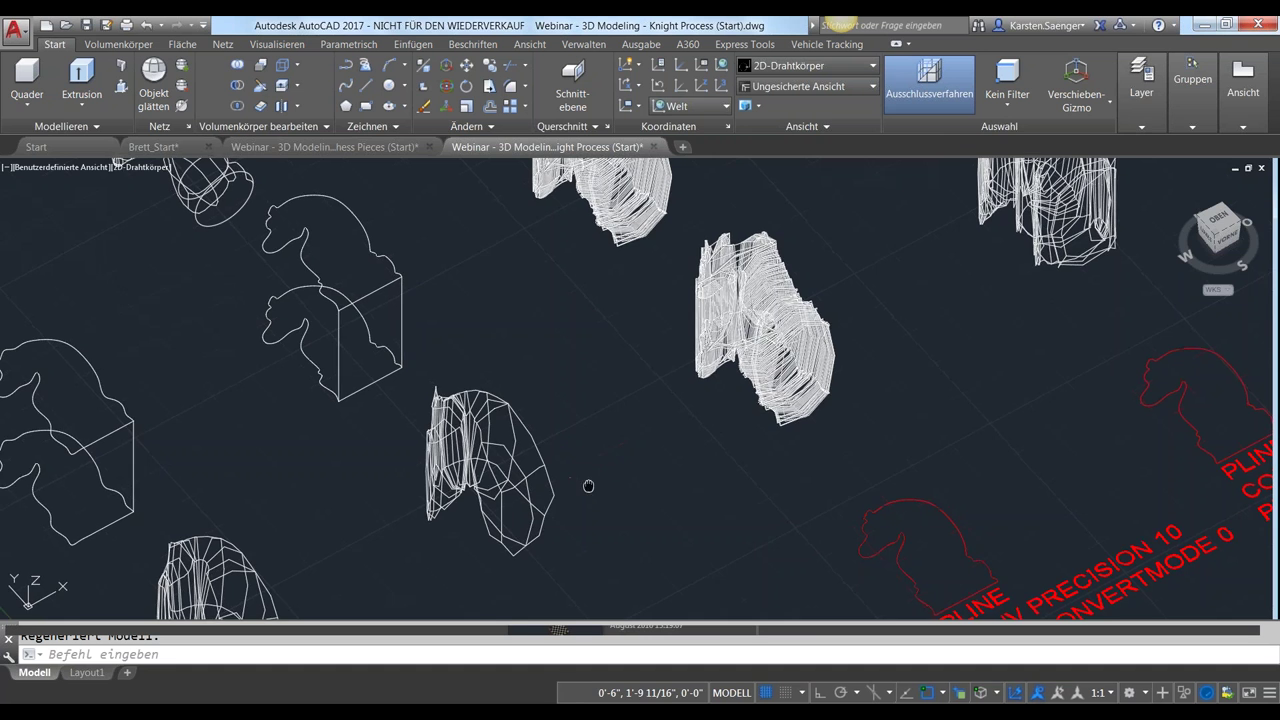
pyautogui.moveTo(588, 486); pyautogui.dragTo(561, 453, button='middle')
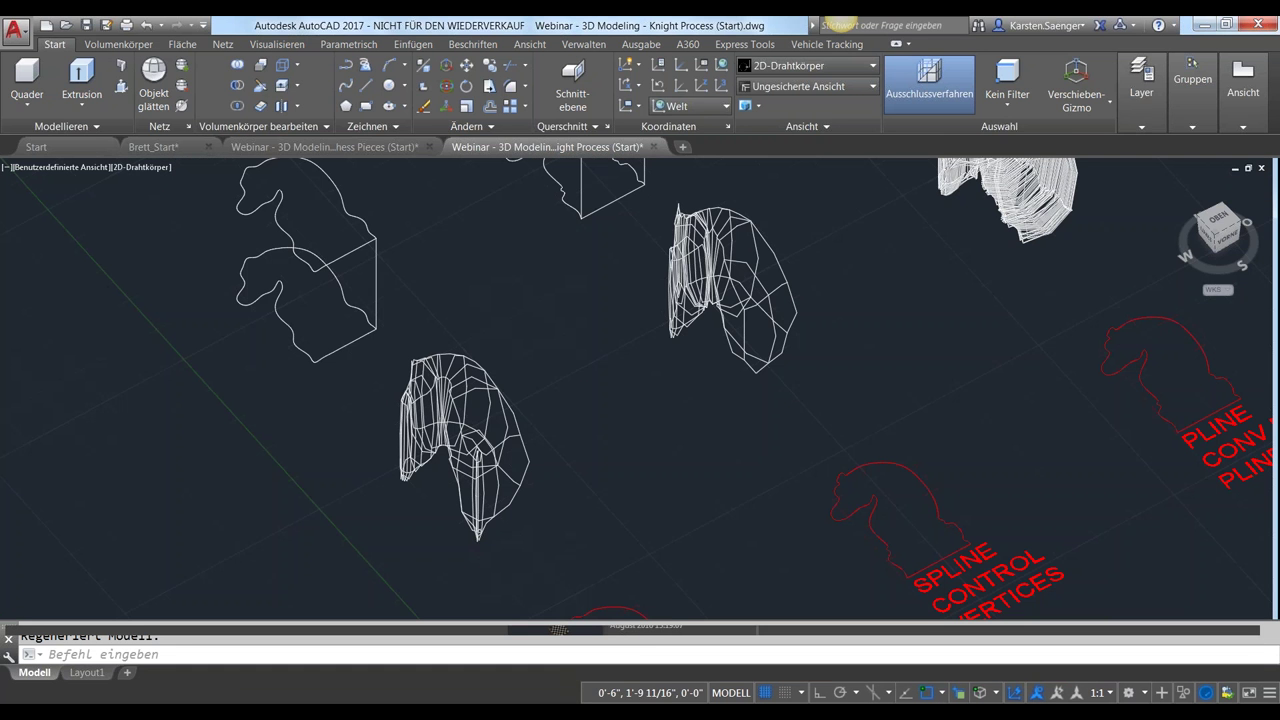
pyautogui.click(144, 167)
pyautogui.click(195, 220)
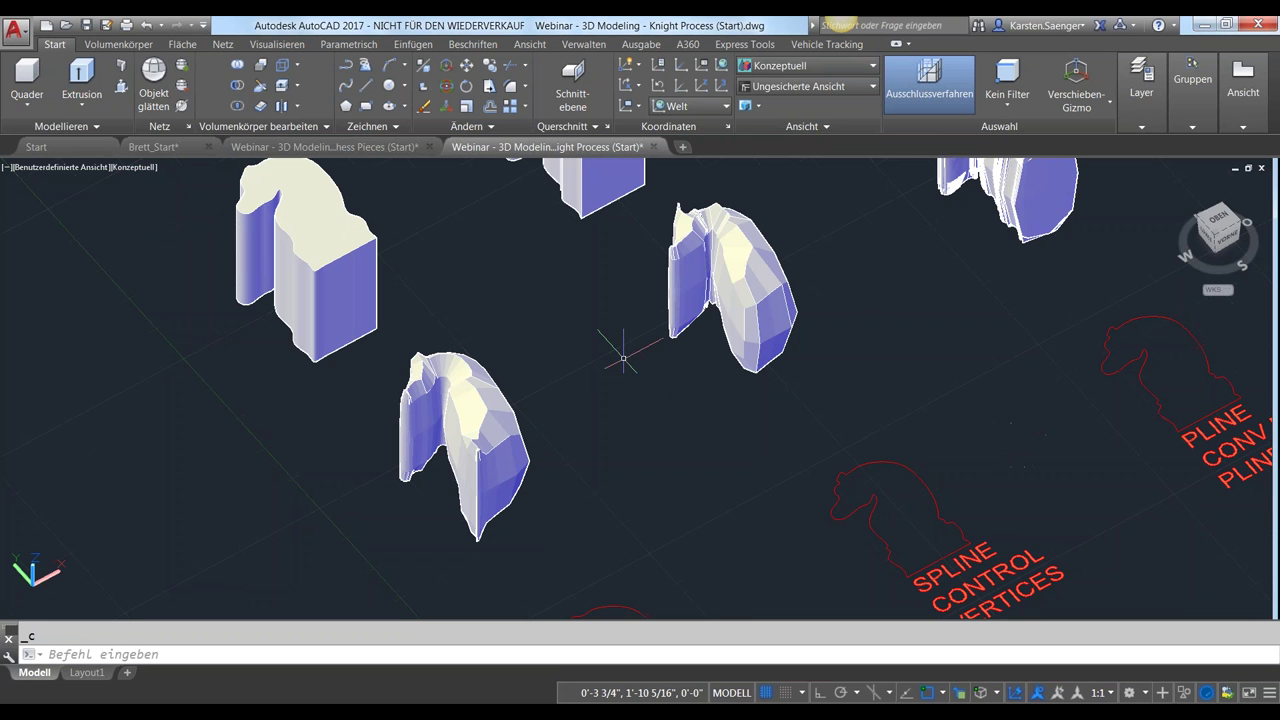
pyautogui.click(772, 310)
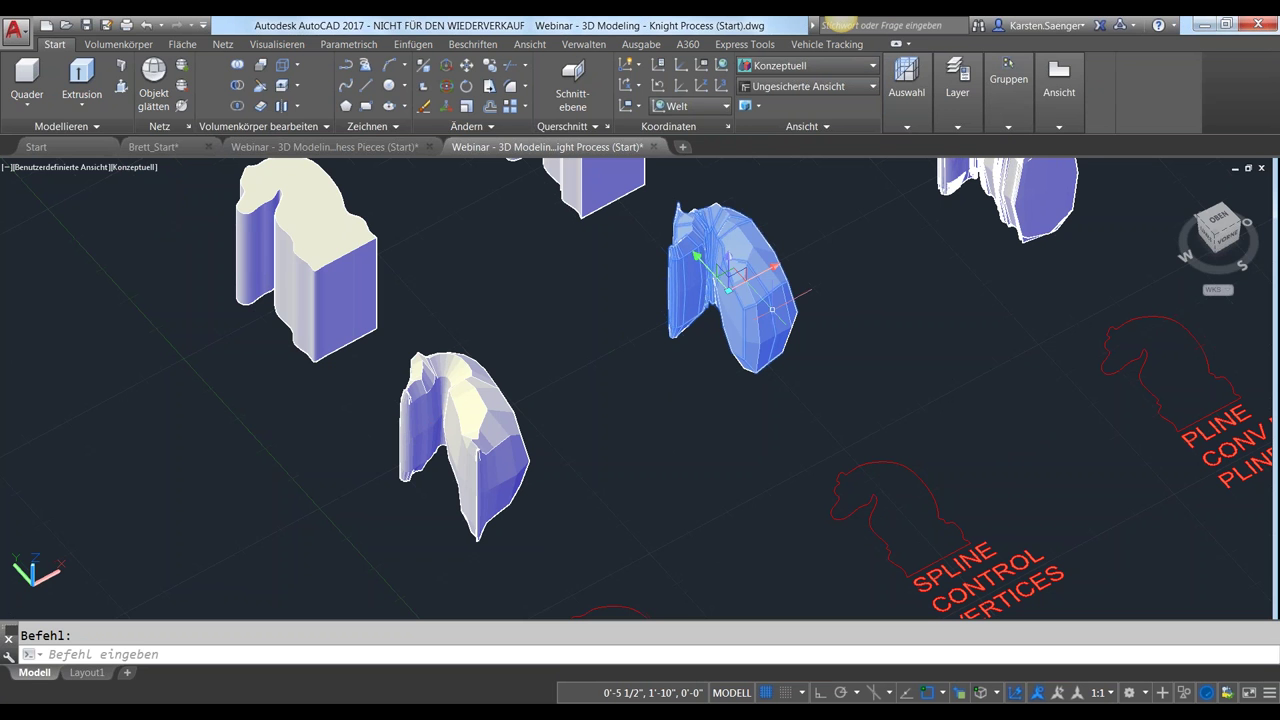
pyautogui.doubleClick(772, 310)
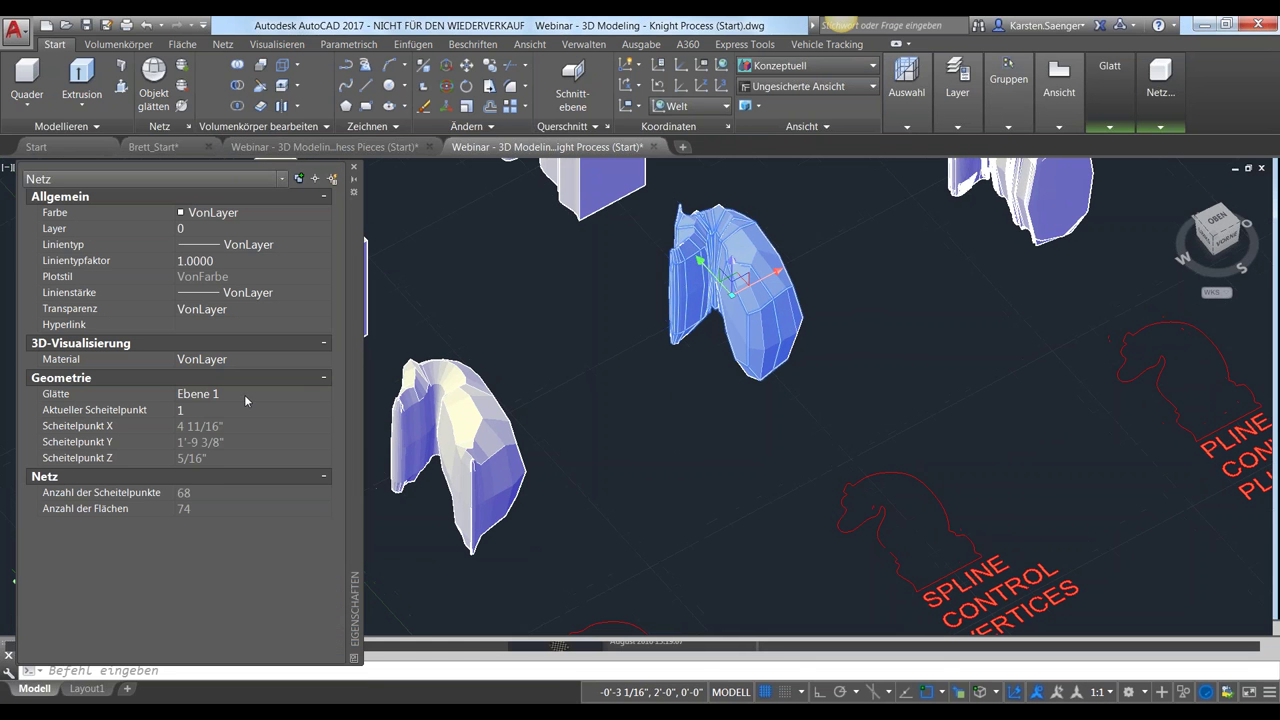
# Set the knight mesh's smoothness (Glätte) to Ebene 2, deselect it, and zoom to all pieces
pyautogui.click(246, 394)
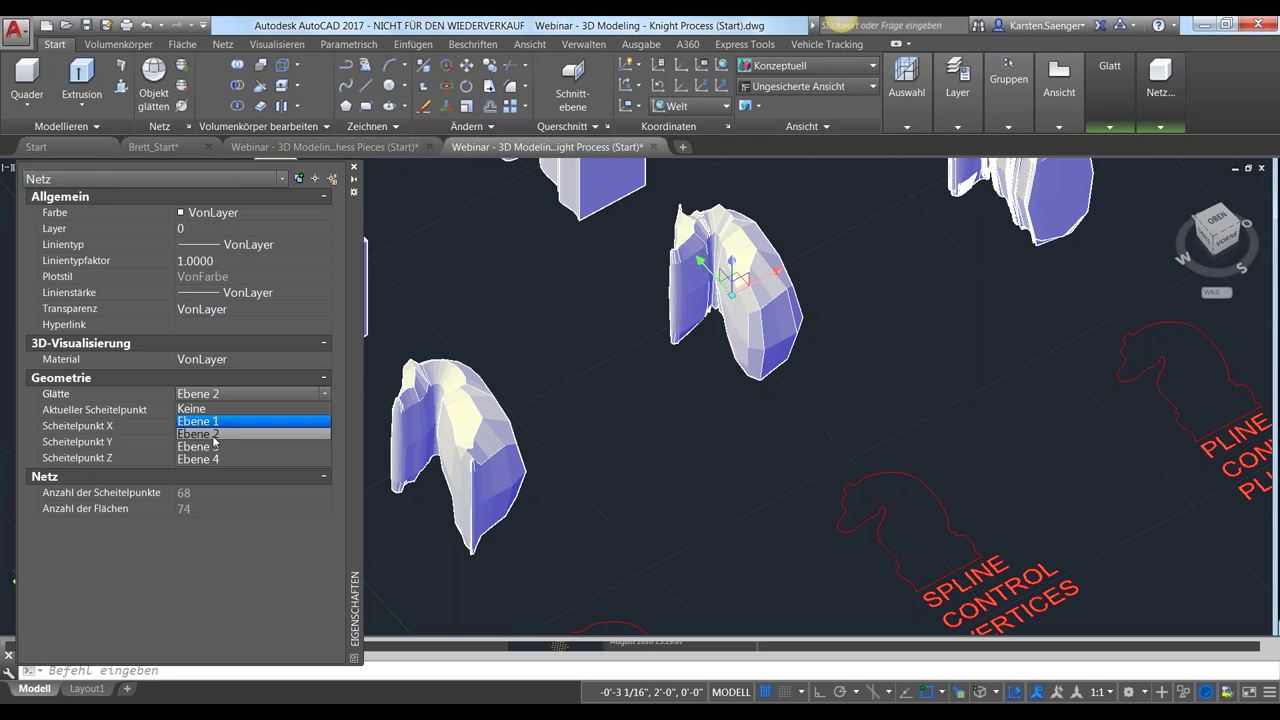
pyautogui.click(213, 436)
pyautogui.press('Escape')
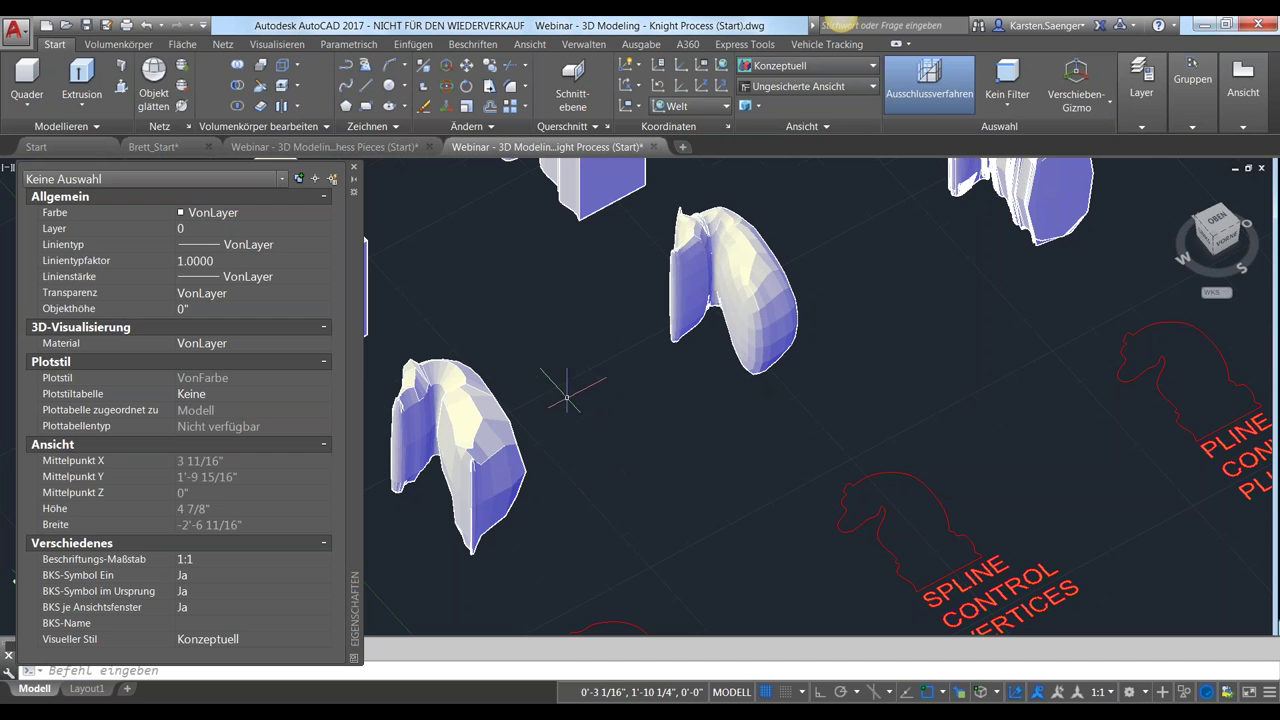
pyautogui.click(624, 374)
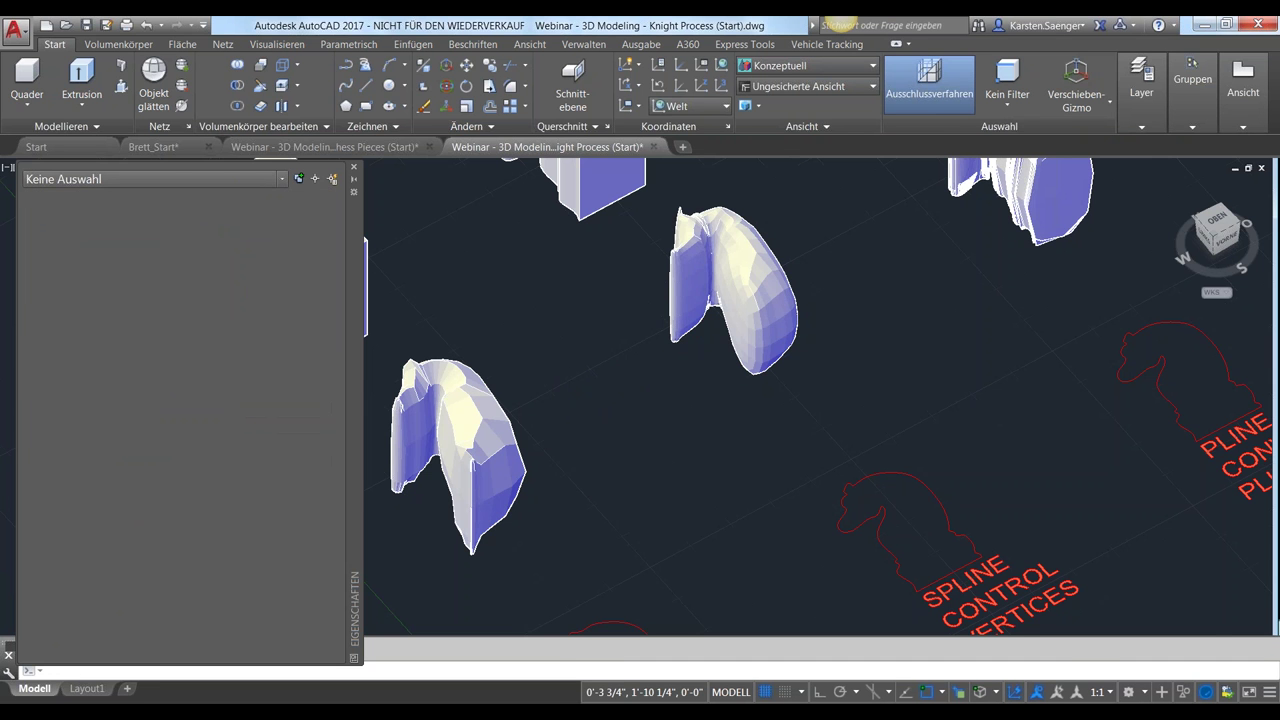
pyautogui.middleClick(535, 503)
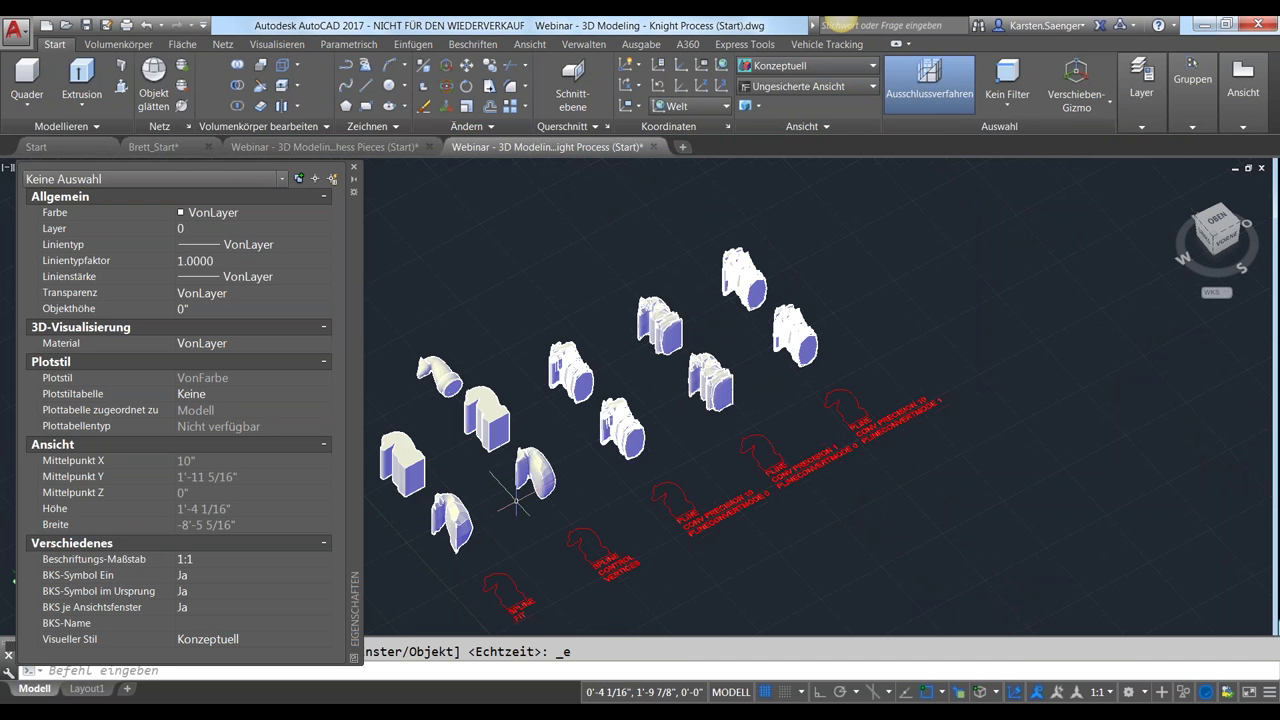
# Zoom onto the smoothed knight, close the Properties palette, and select the knight
pyautogui.keyDown('shift'); pyautogui.moveTo(537, 503); pyautogui.dragTo(600, 460, button='middle'); pyautogui.keyUp('shift')
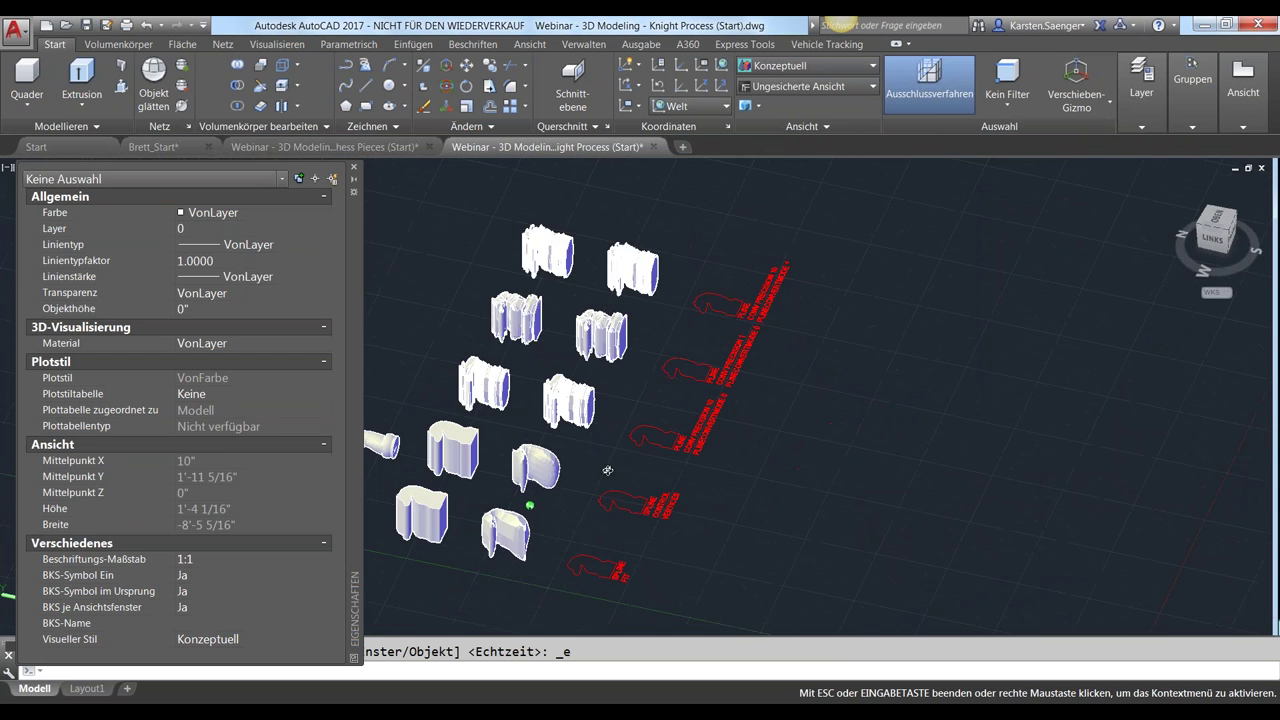
pyautogui.scroll(5, 518, 476)
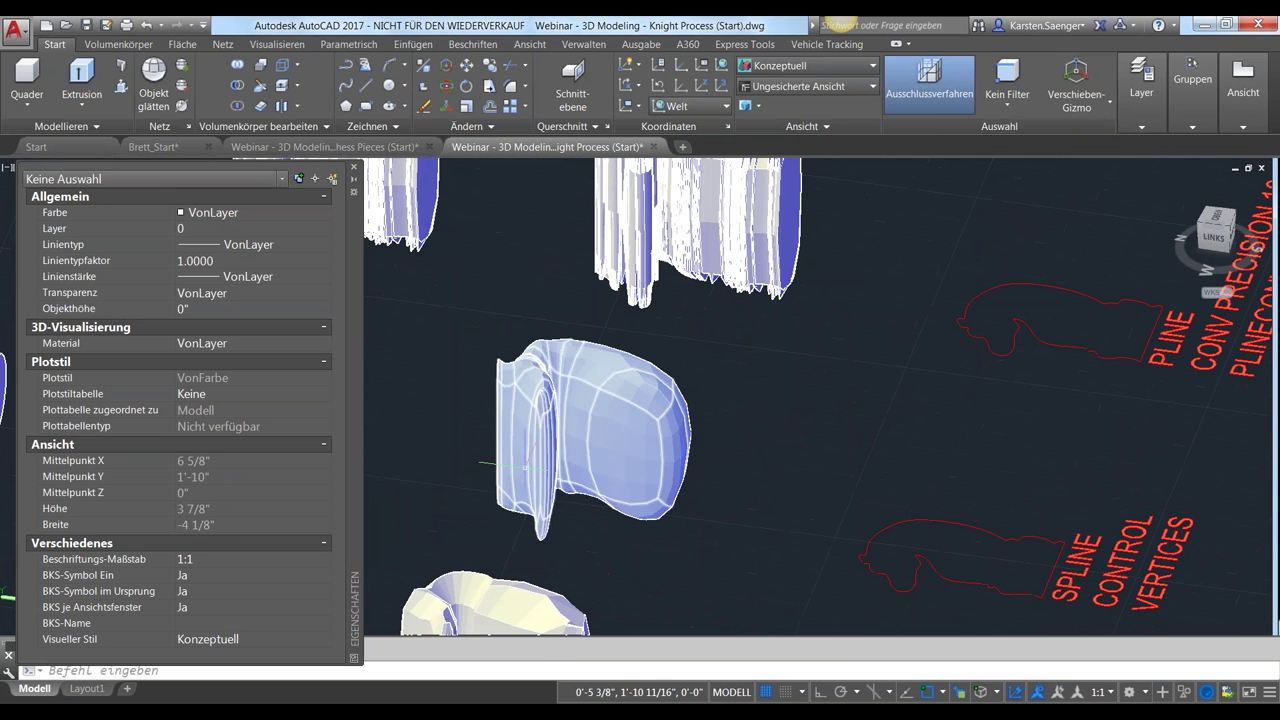
pyautogui.click(354, 169)
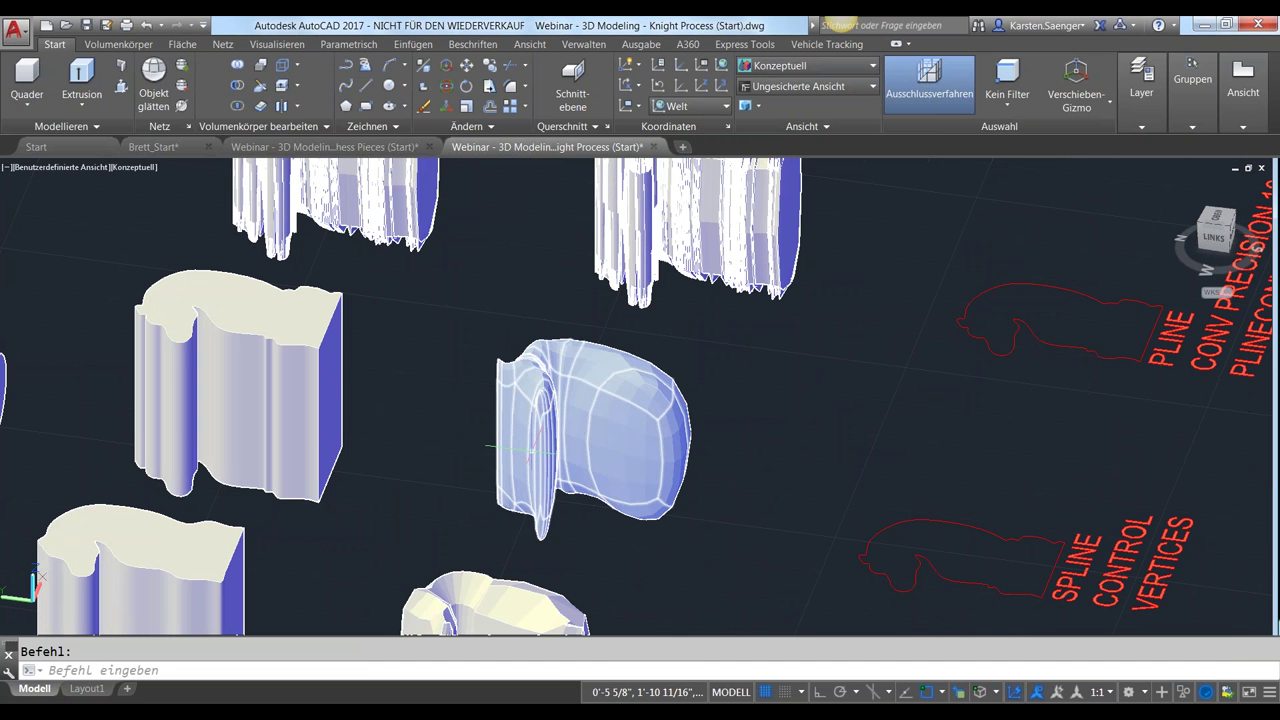
pyautogui.click(518, 443)
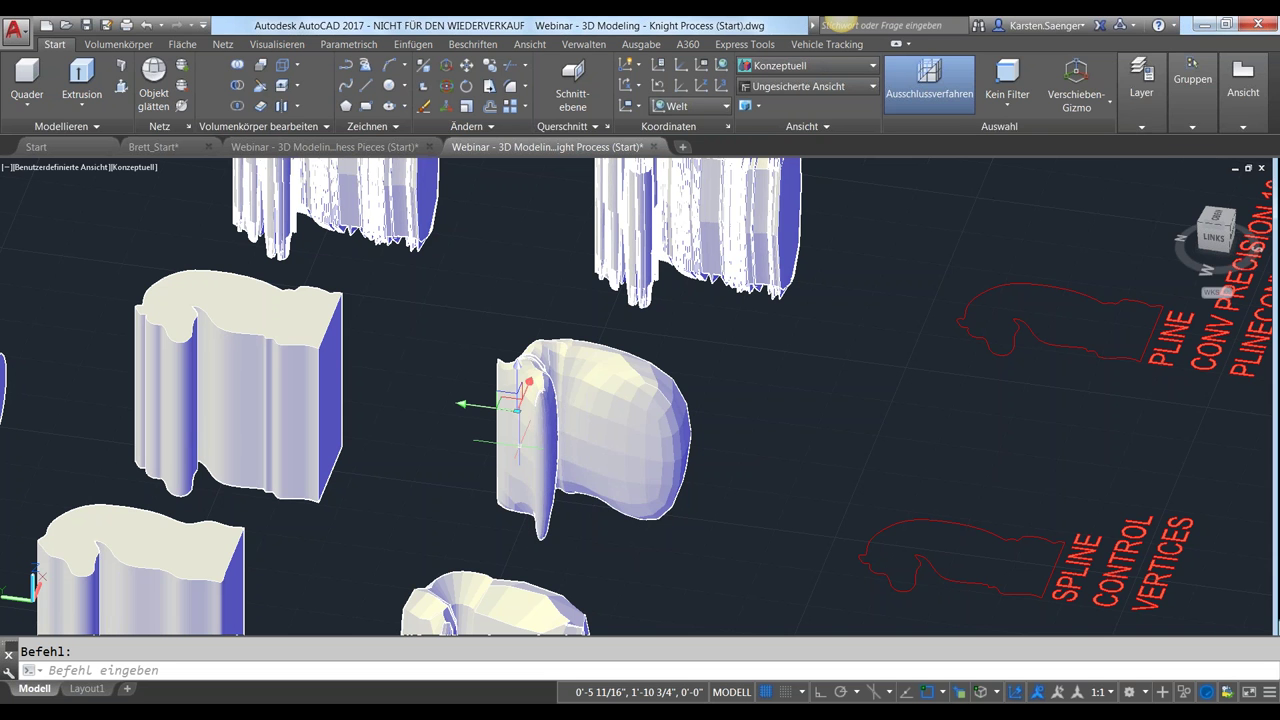
# Select one Netzfläche on the knight's side and shift it slightly with the move gizmo
pyautogui.press('Escape')
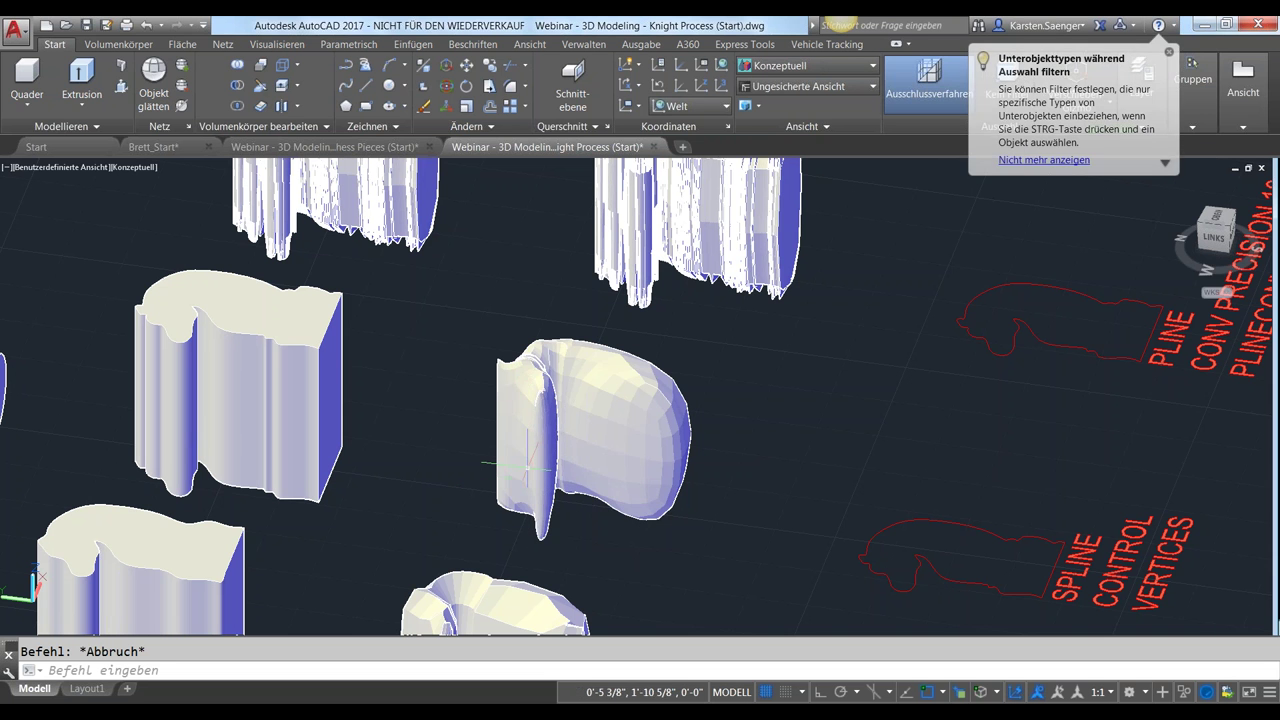
pyautogui.keyDown('ctrl'); pyautogui.click(627, 455); pyautogui.keyUp('ctrl')
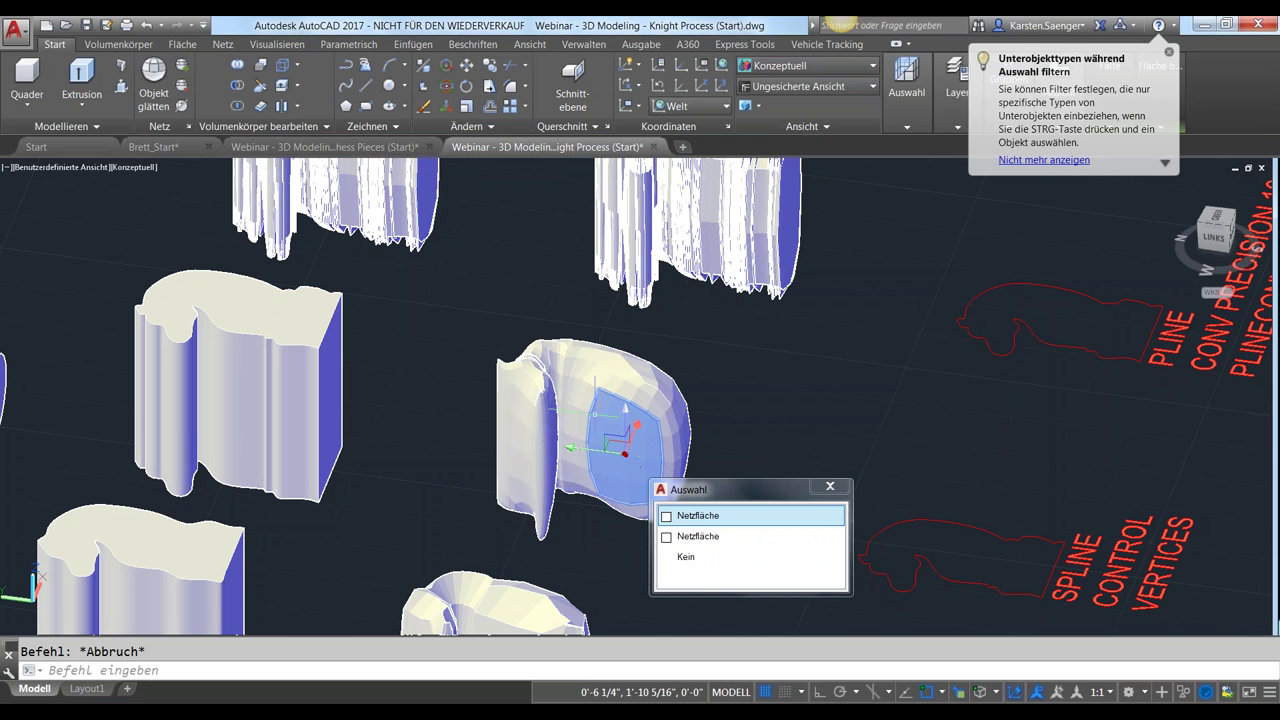
pyautogui.click(698, 515)
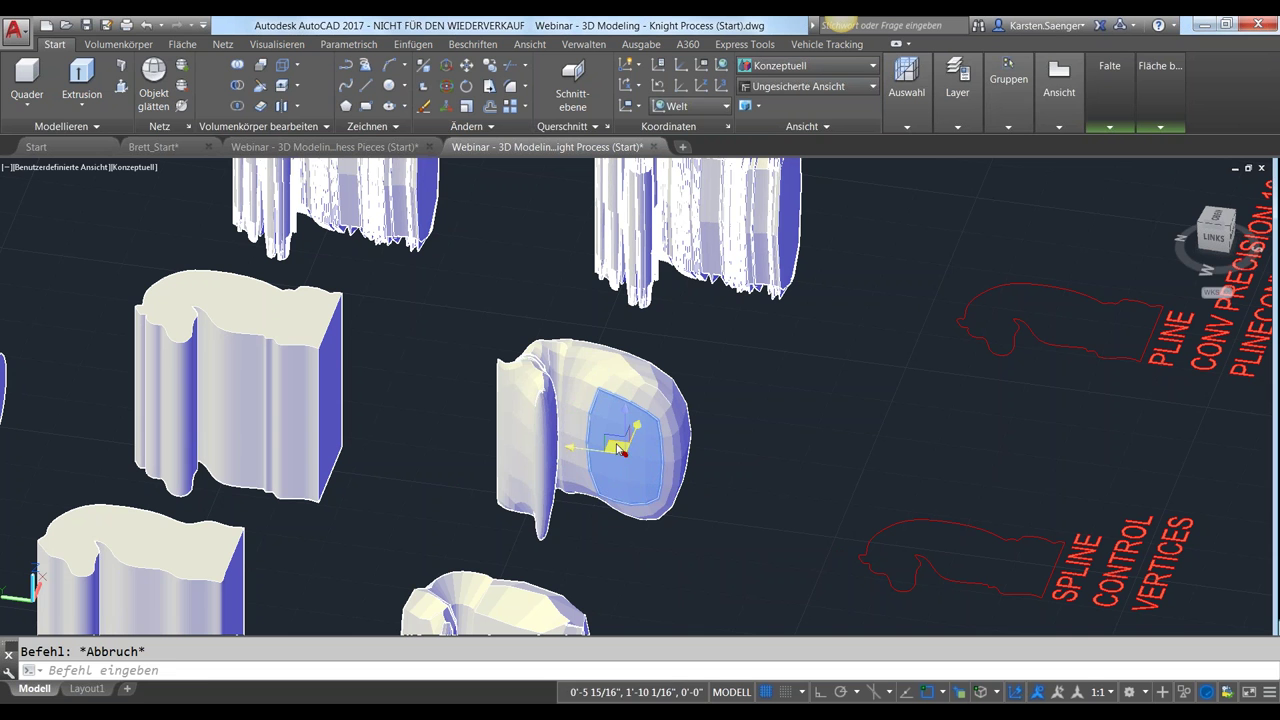
pyautogui.click(617, 453)
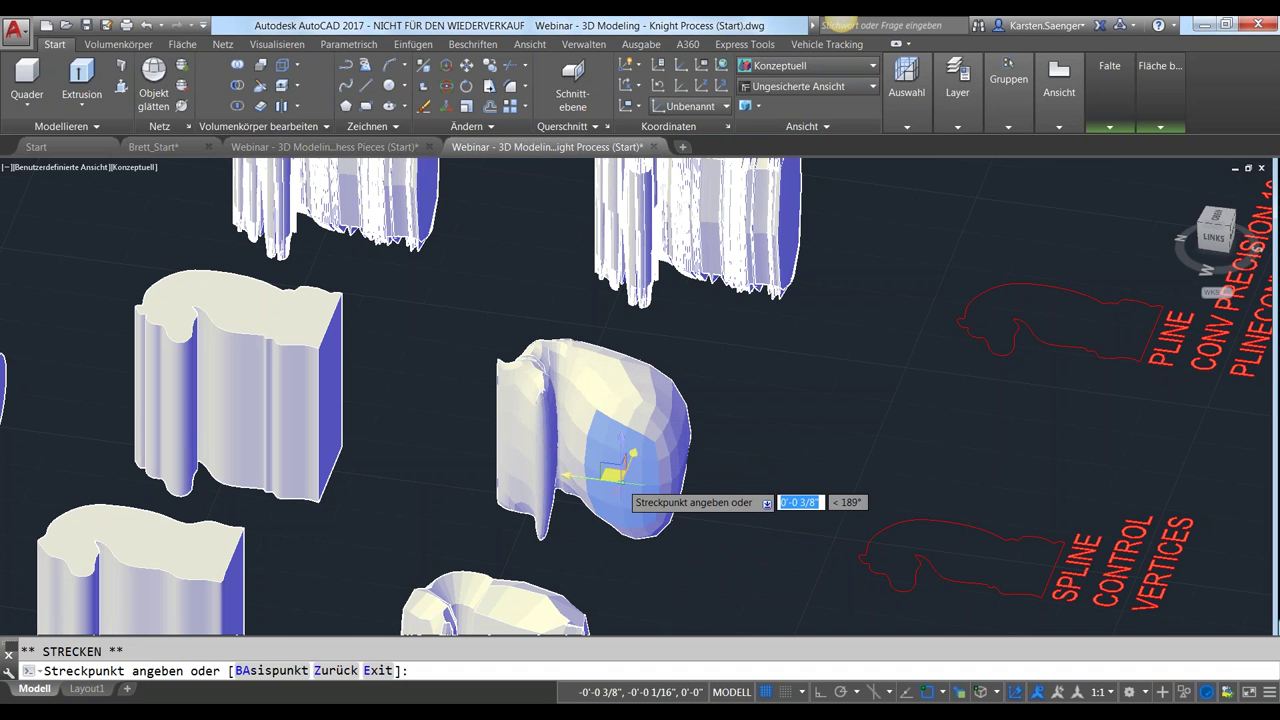
pyautogui.click(605, 468)
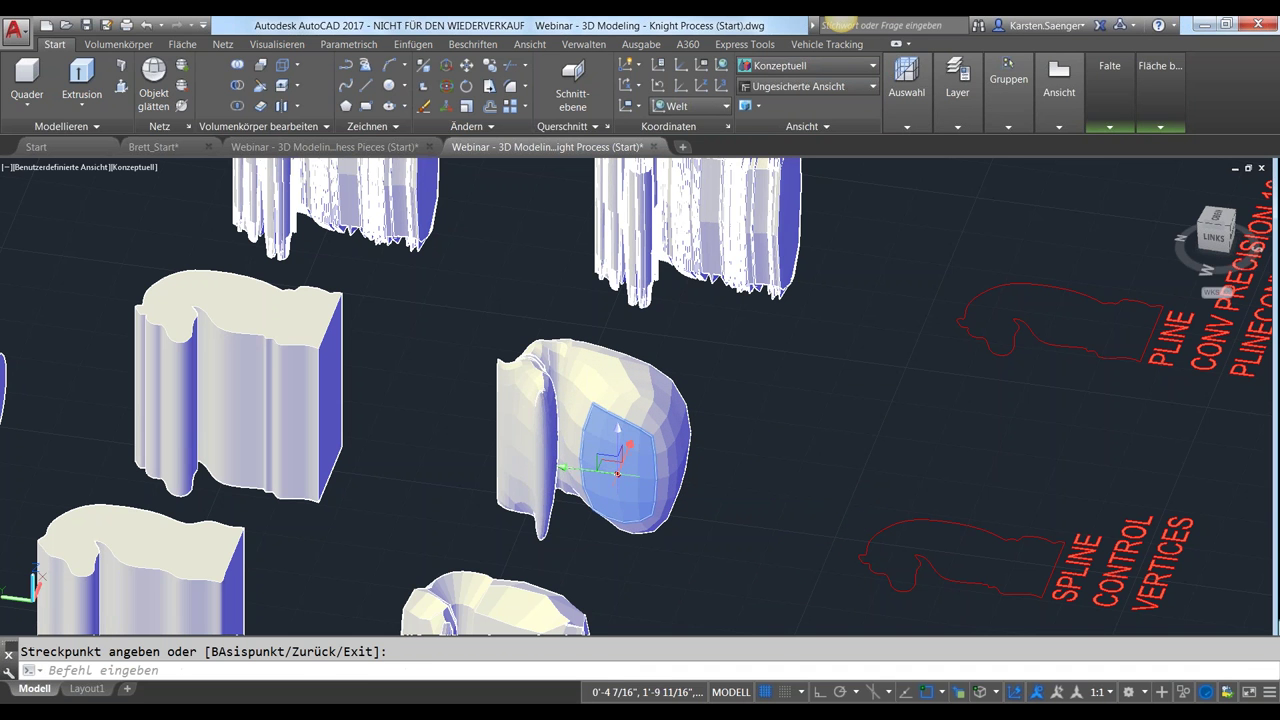
# Switch the gizmo to Drehen and begin rotating the face about the green axis, then cancel
pyautogui.rightClick(617, 474)
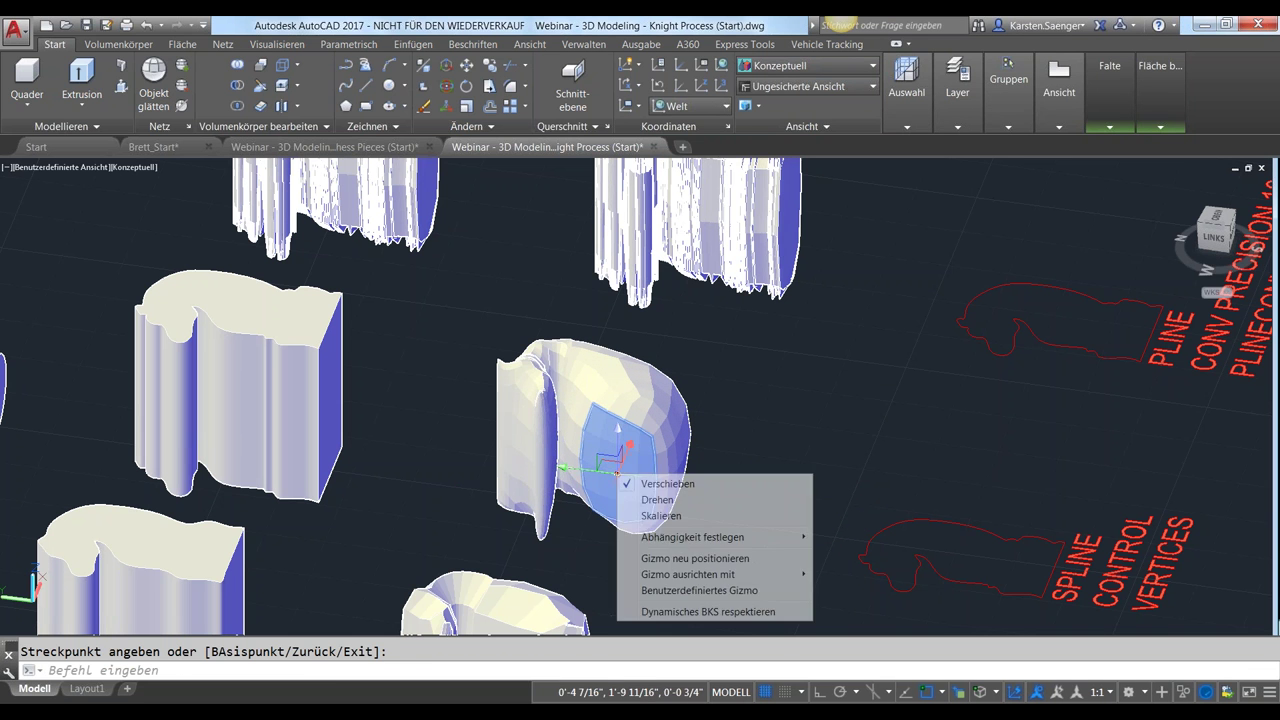
pyautogui.click(649, 502)
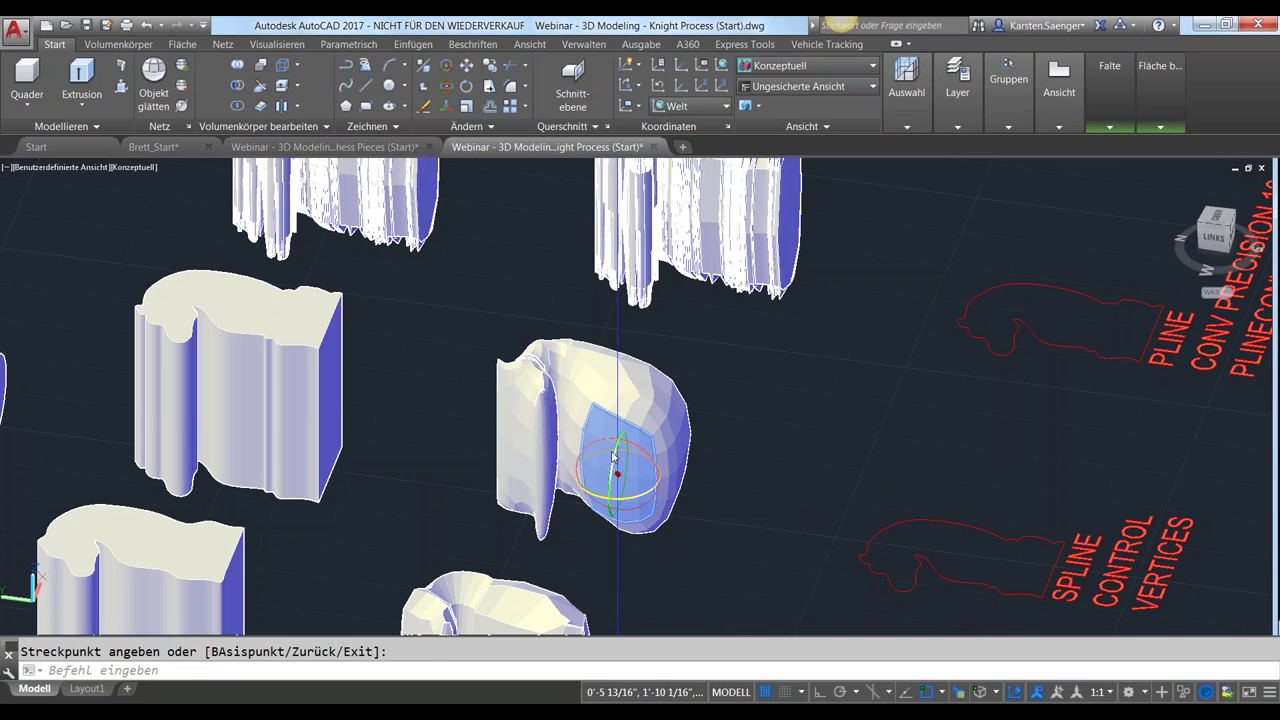
pyautogui.click(617, 458)
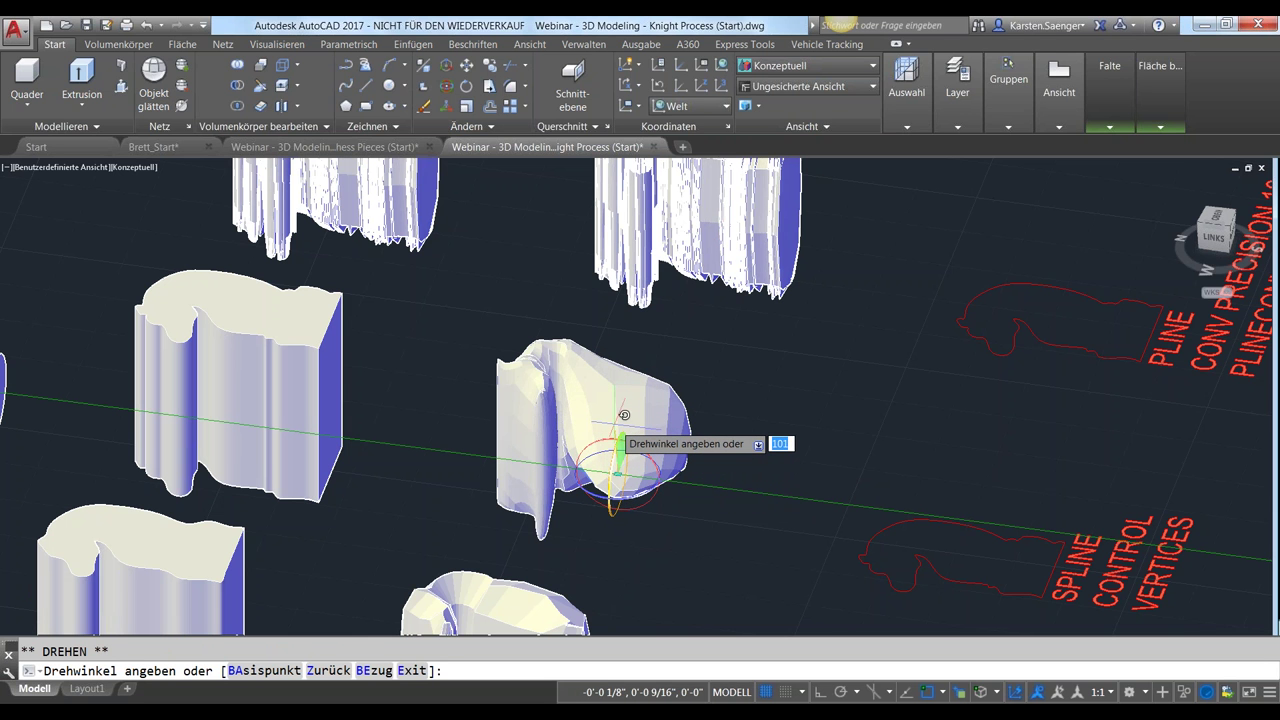
pyautogui.write('^')
pyautogui.press('Return')
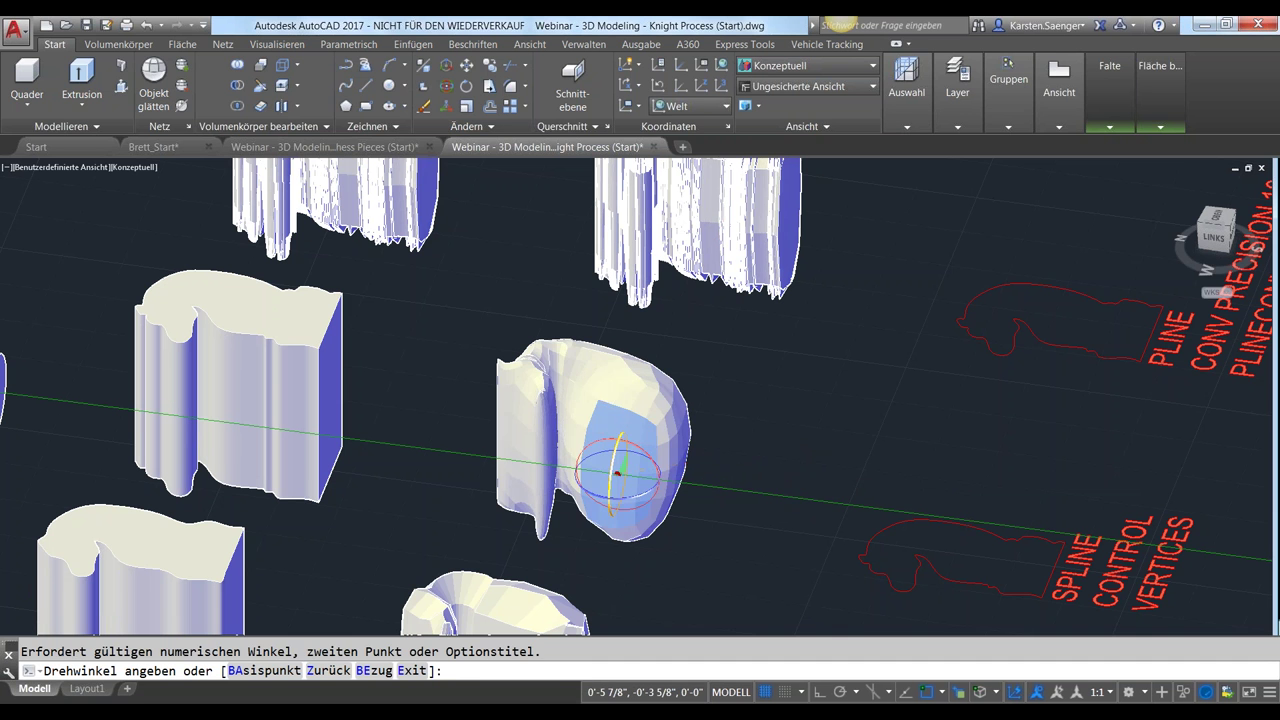
pyautogui.press('Escape')
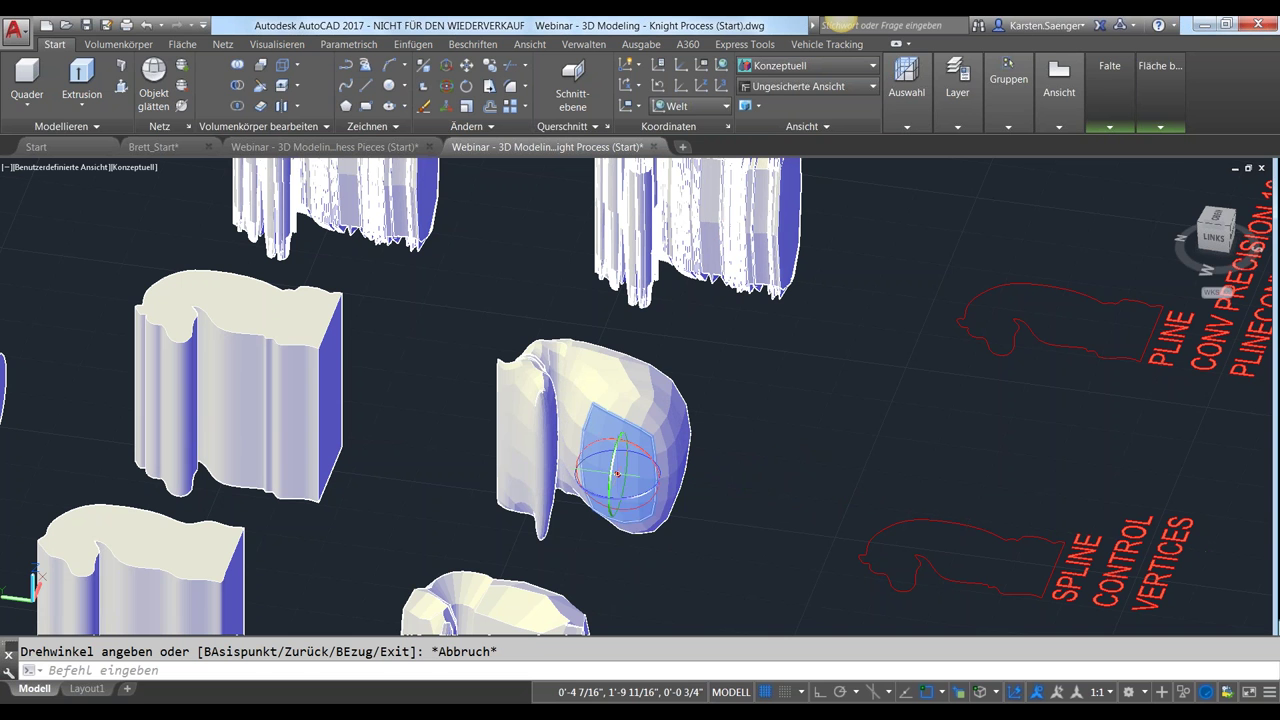
# Switch the face gizmo to scaling, then cancel the scale
pyautogui.rightClick(620, 474)
pyautogui.click(690, 516)
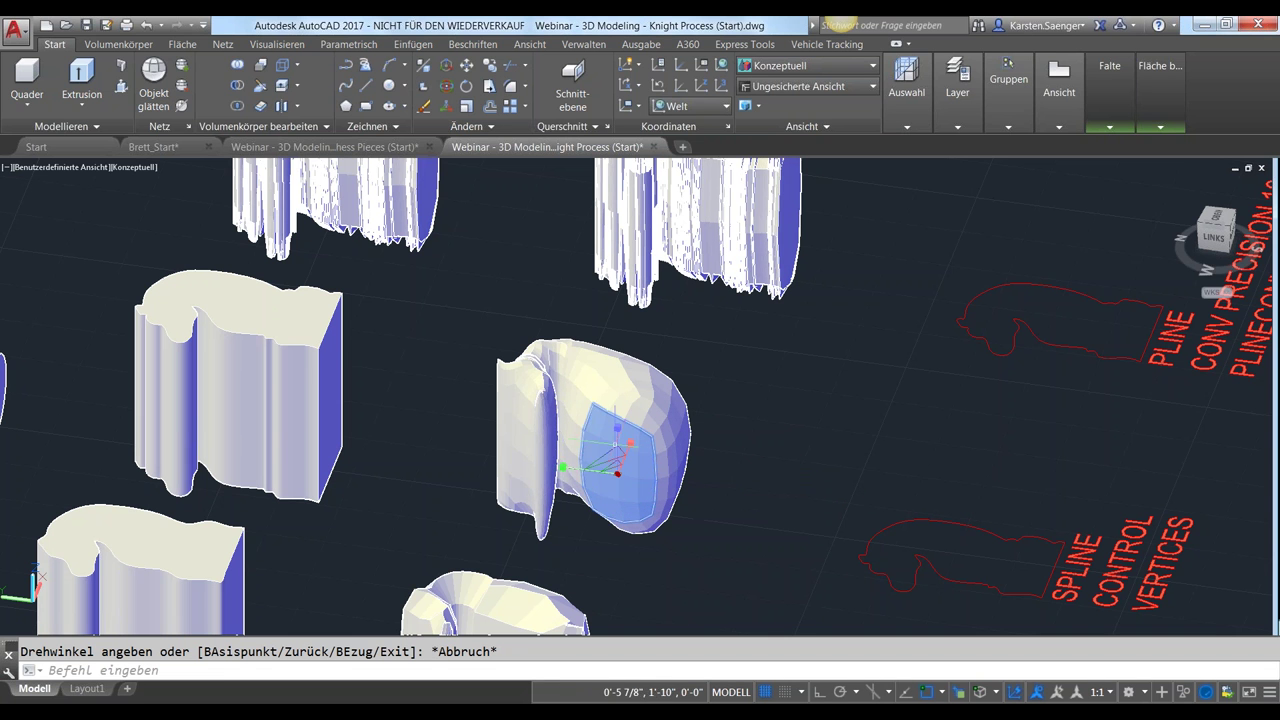
pyautogui.click(619, 430)
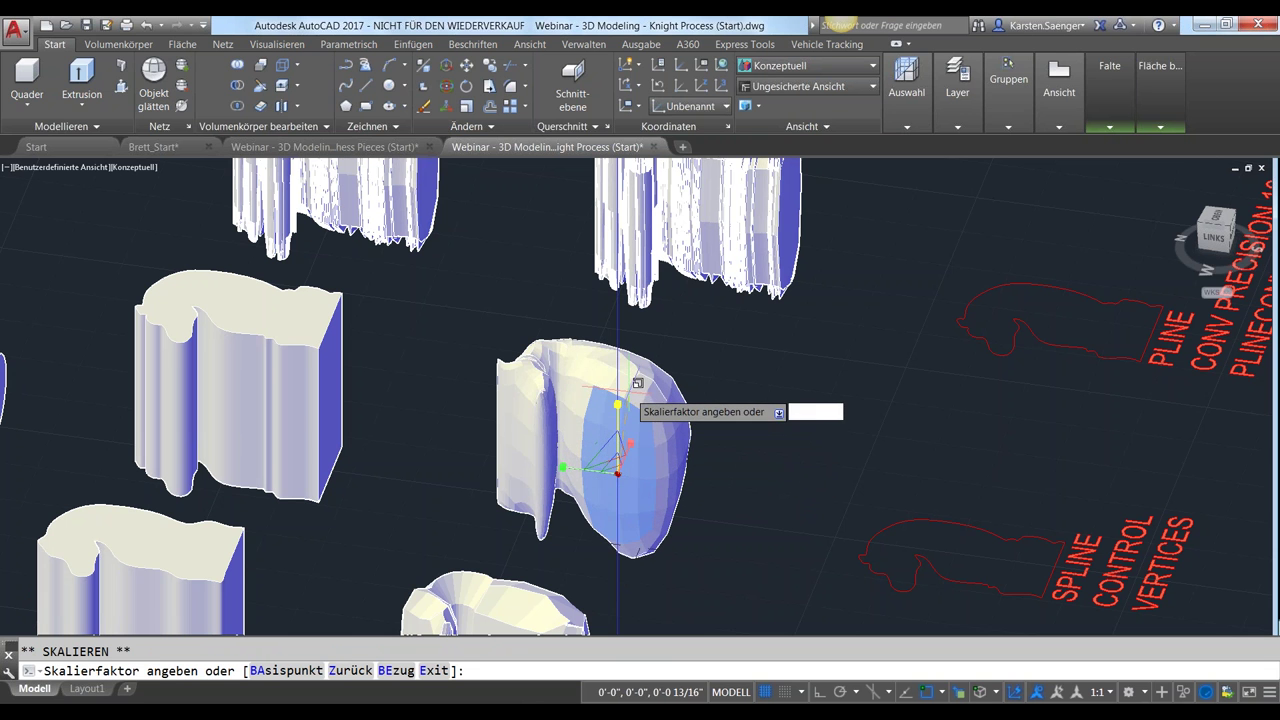
pyautogui.press('Escape')
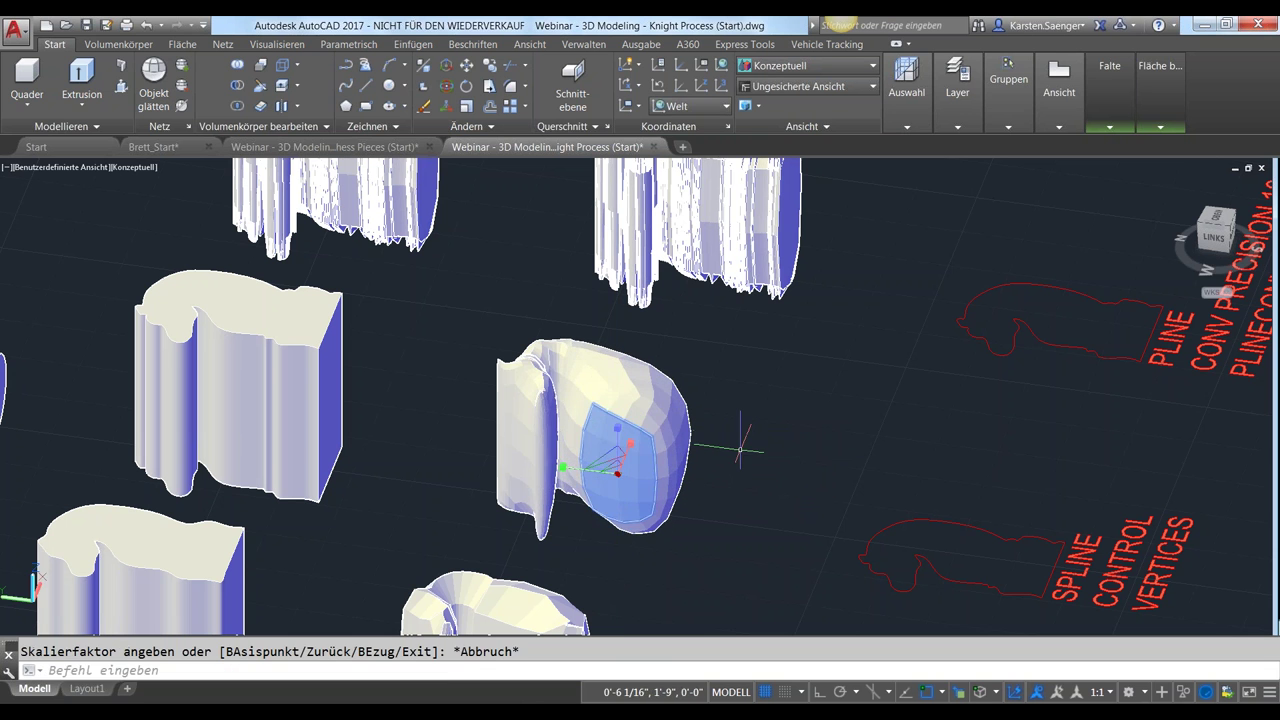
# Reselect the mesh face, abandon scaling it, deselect, and switch to the OBEN top view
pyautogui.click(650, 409)
pyautogui.click(700, 470)
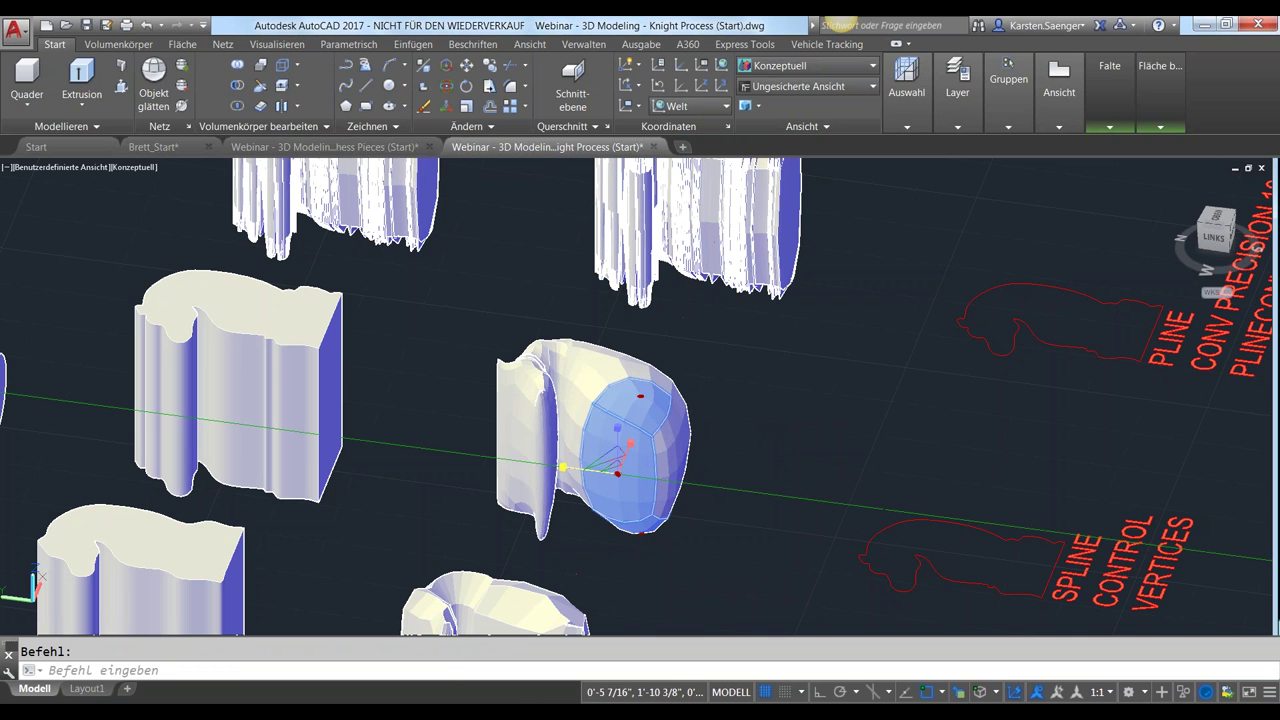
pyautogui.click(583, 467)
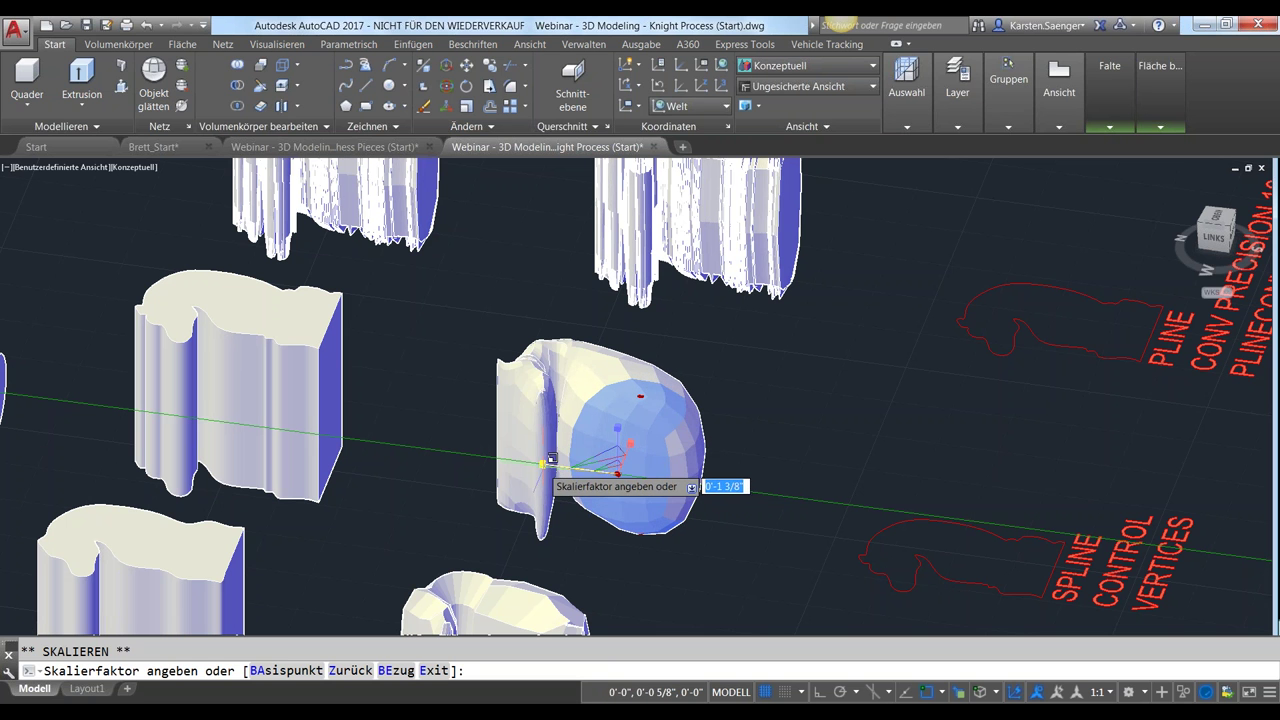
pyautogui.press('Escape')
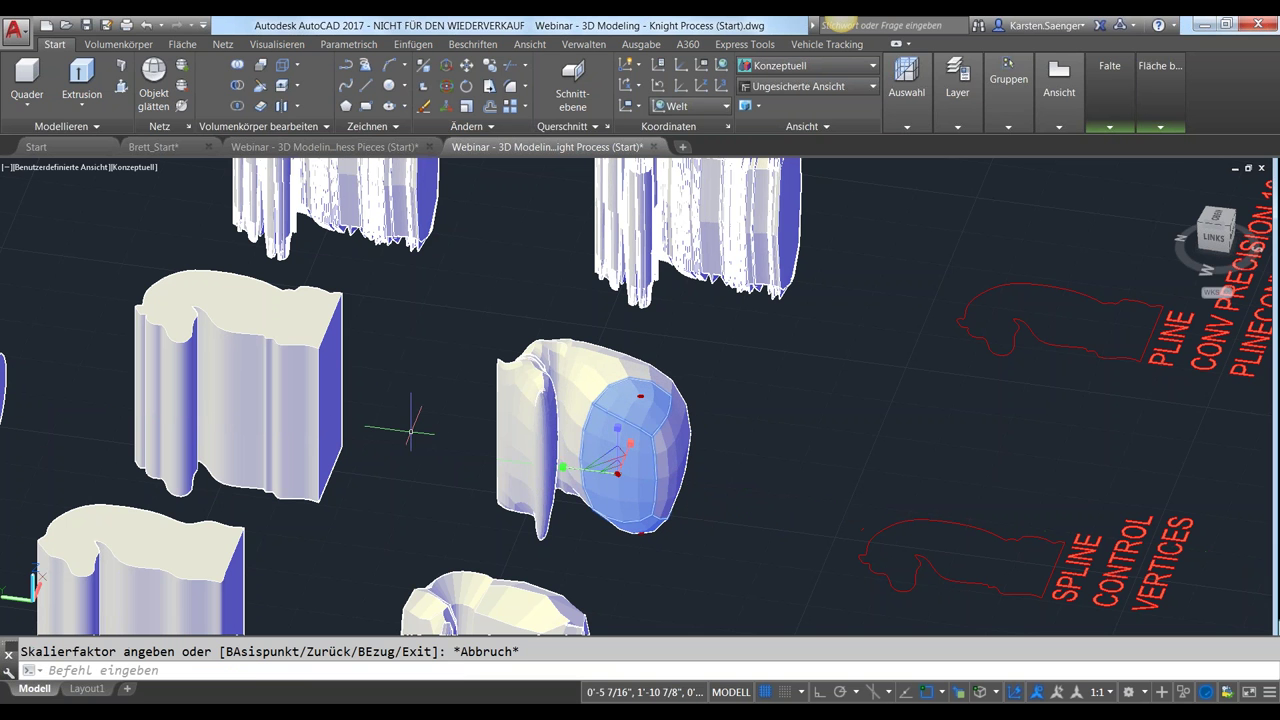
pyautogui.press('Escape')
pyautogui.click(1216, 215)
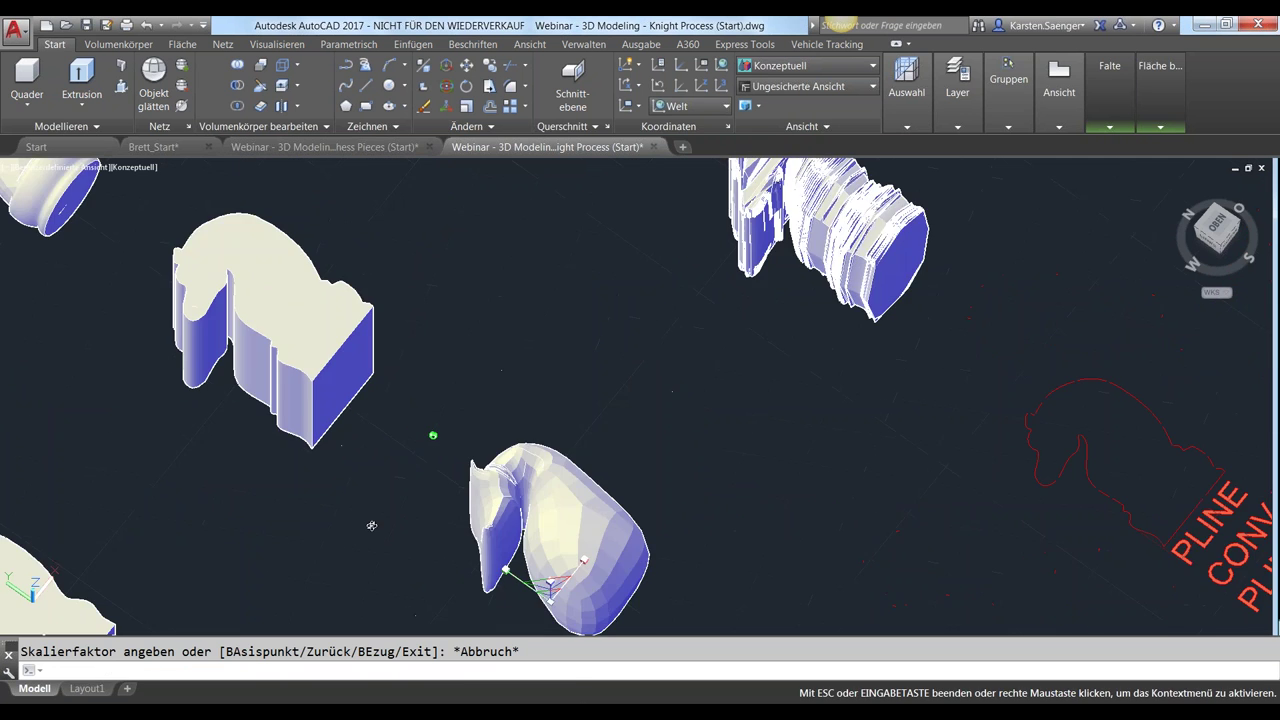
pyautogui.keyDown('shift'); pyautogui.moveTo(423, 371); pyautogui.dragTo(521, 466, button='middle'); pyautogui.keyUp('shift')
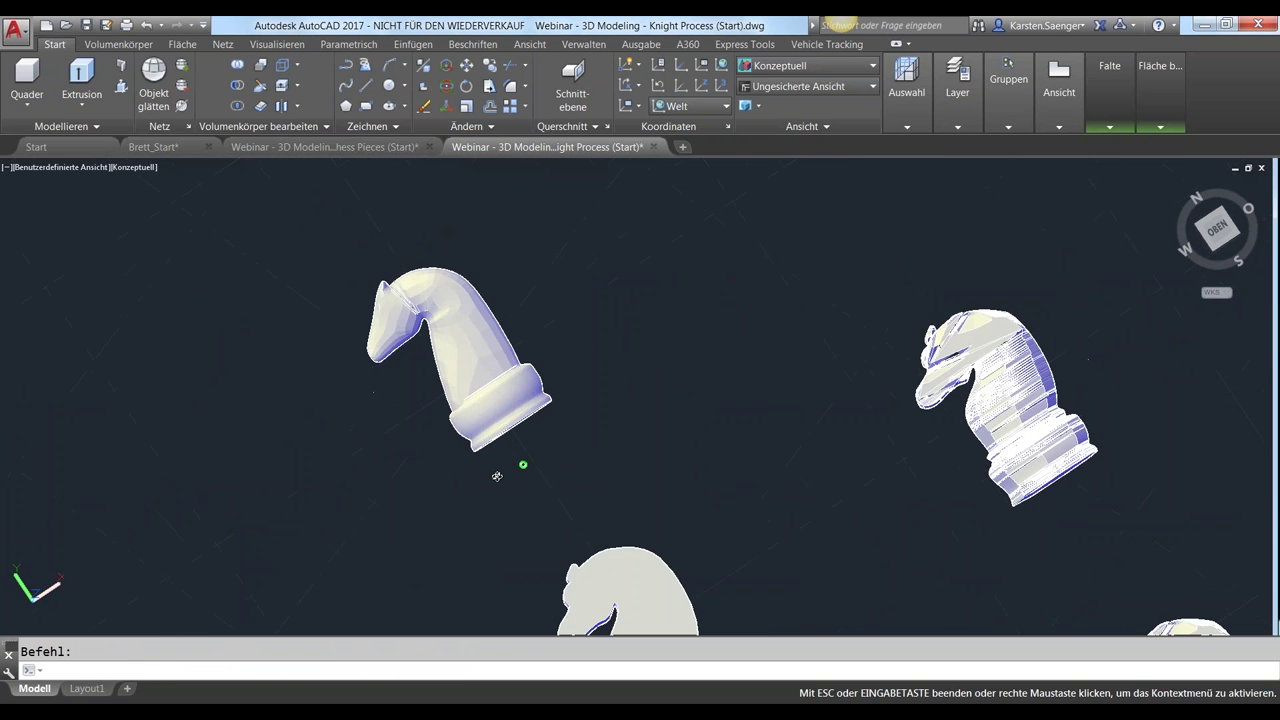
pyautogui.keyDown('shift'); pyautogui.moveTo(523, 466); pyautogui.dragTo(523, 460, button='middle'); pyautogui.keyUp('shift')
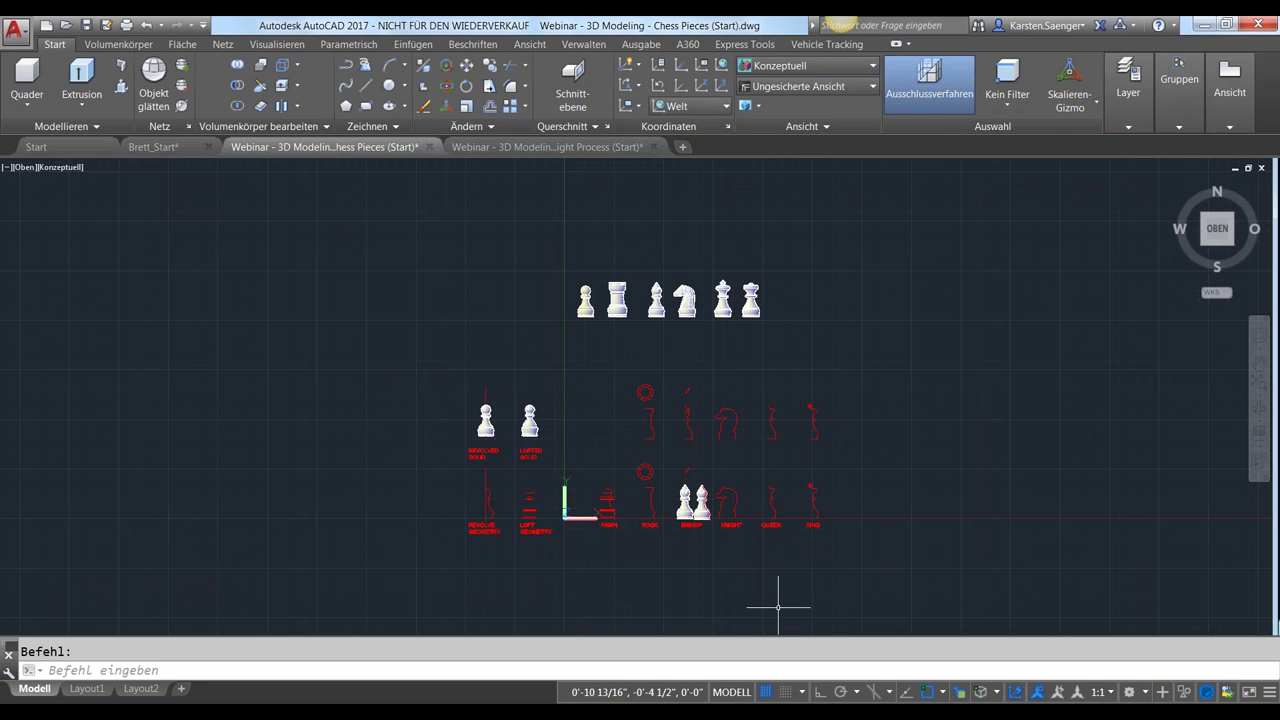
# Revolve the rook profile a full 360° around an axis from its base upward, making a solid rook
pyautogui.moveTo(600, 540)
pyautogui.keyDown('shift'); pyautogui.mouseDown(button='middle')
pyautogui.moveTo(645, 543)
pyautogui.moveTo(683, 465)
pyautogui.mouseUp(button='middle'); pyautogui.keyUp('shift')
pyautogui.scroll(1, 683, 465)
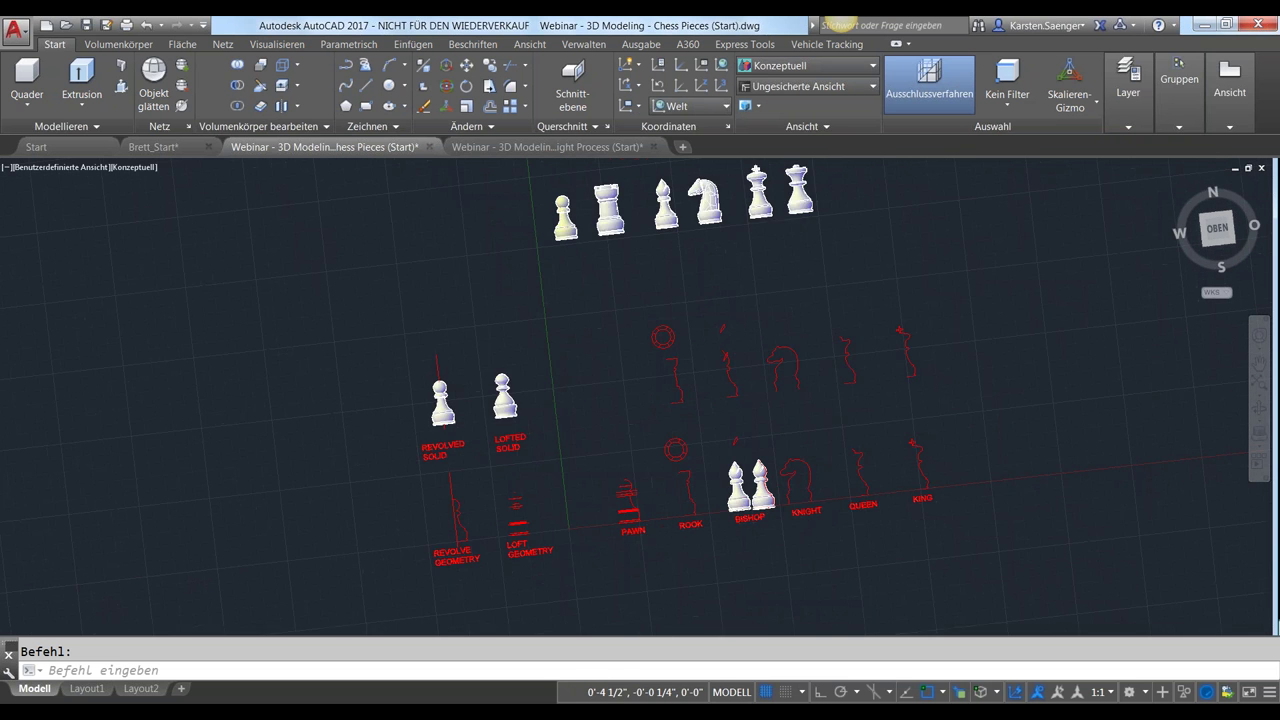
pyautogui.scroll(4, 683, 465)
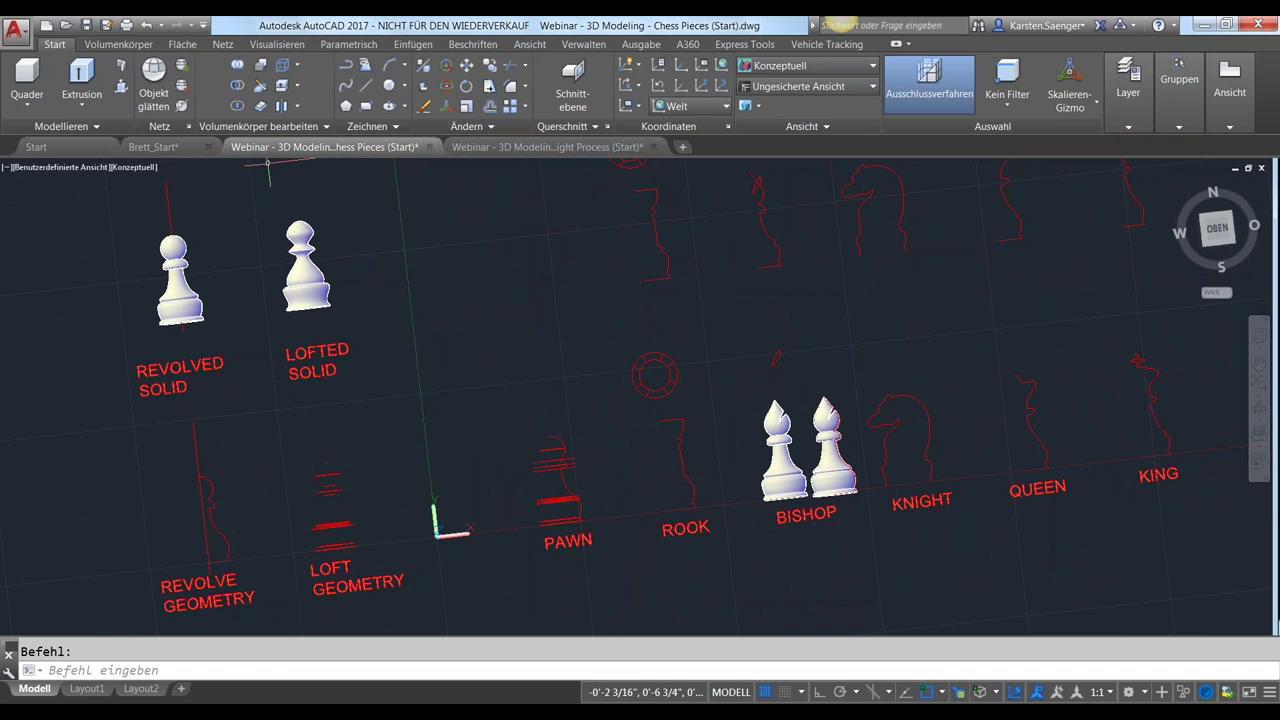
pyautogui.click(93, 106)
pyautogui.click(100, 200)
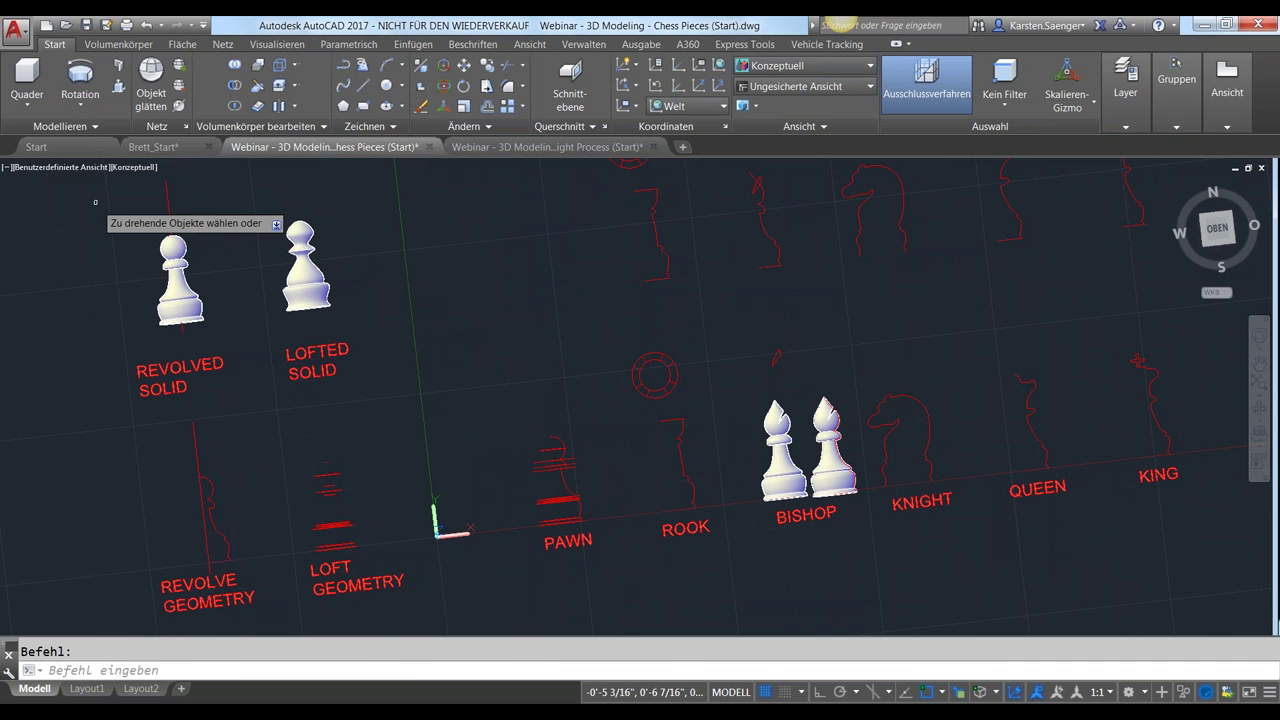
pyautogui.click(688, 468)
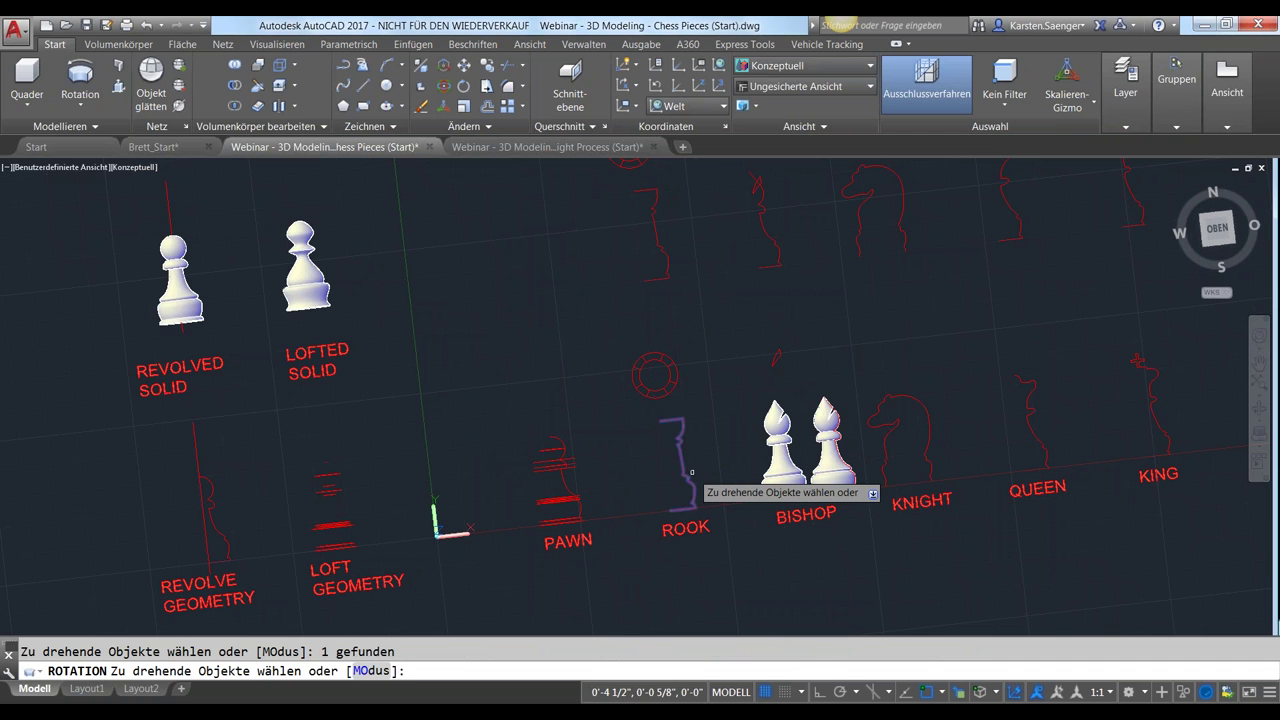
pyautogui.press('Return')
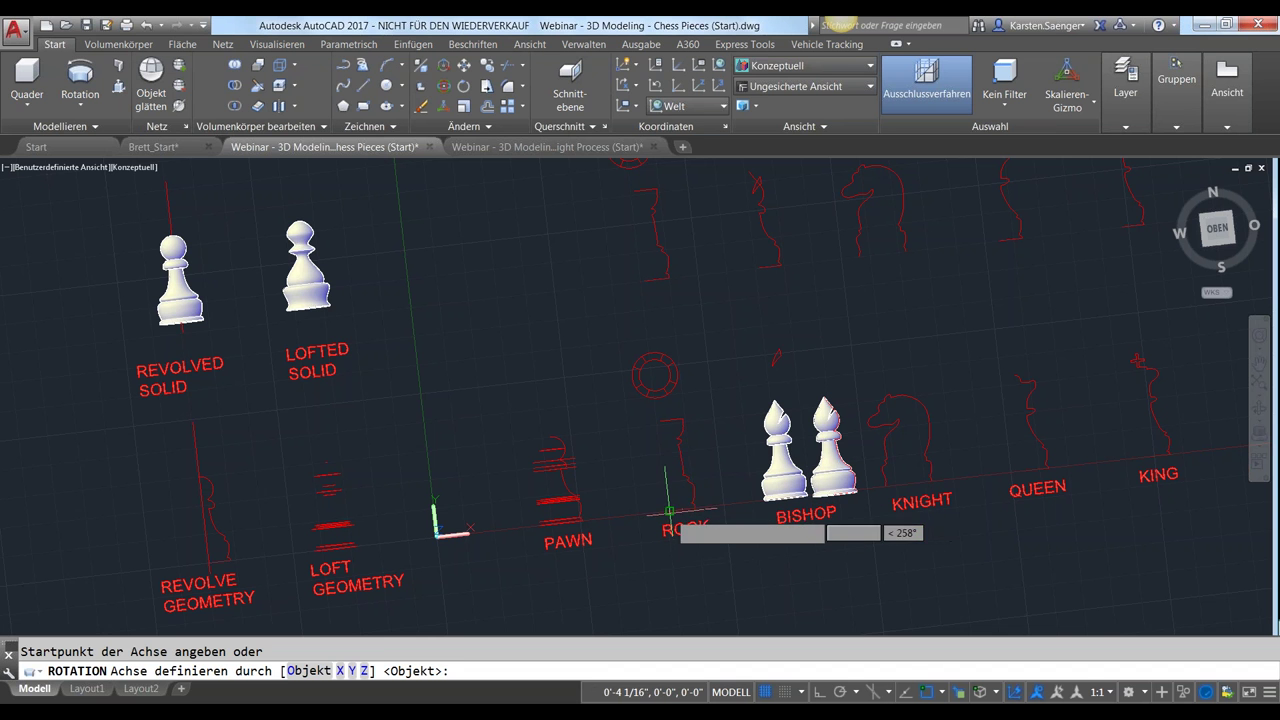
pyautogui.click(670, 510)
pyautogui.click(664, 416)
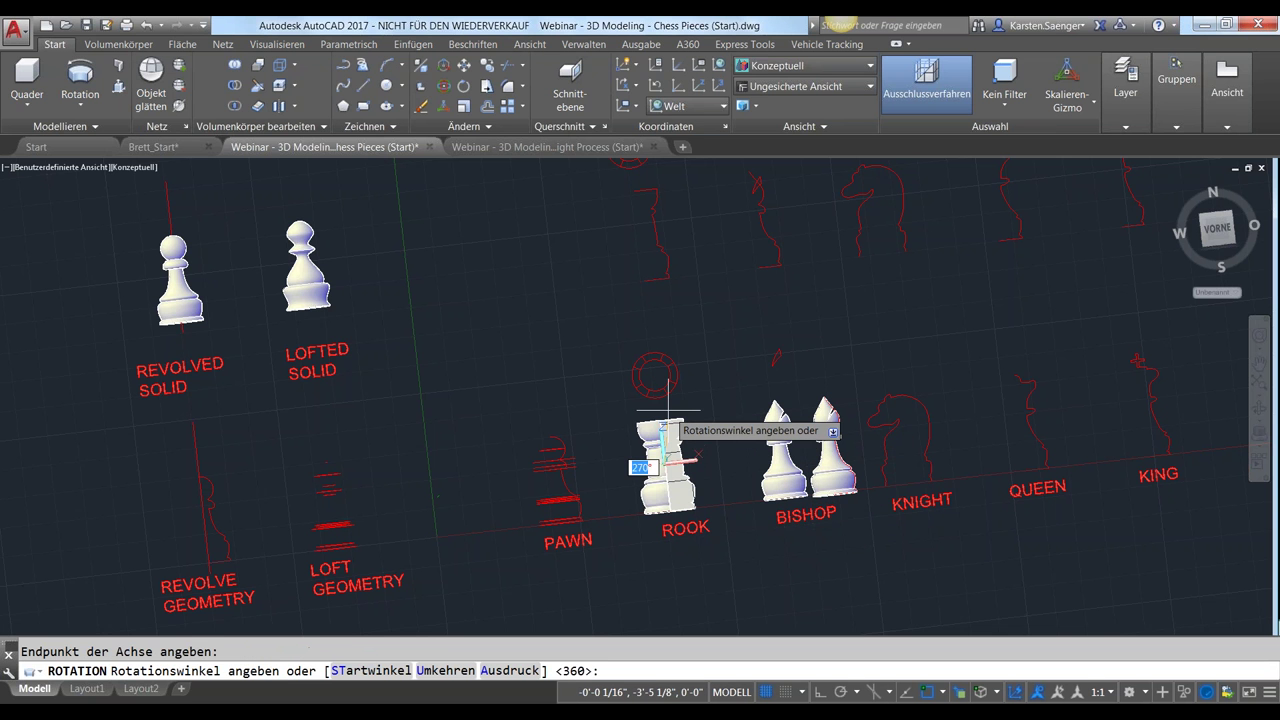
pyautogui.press('Return')
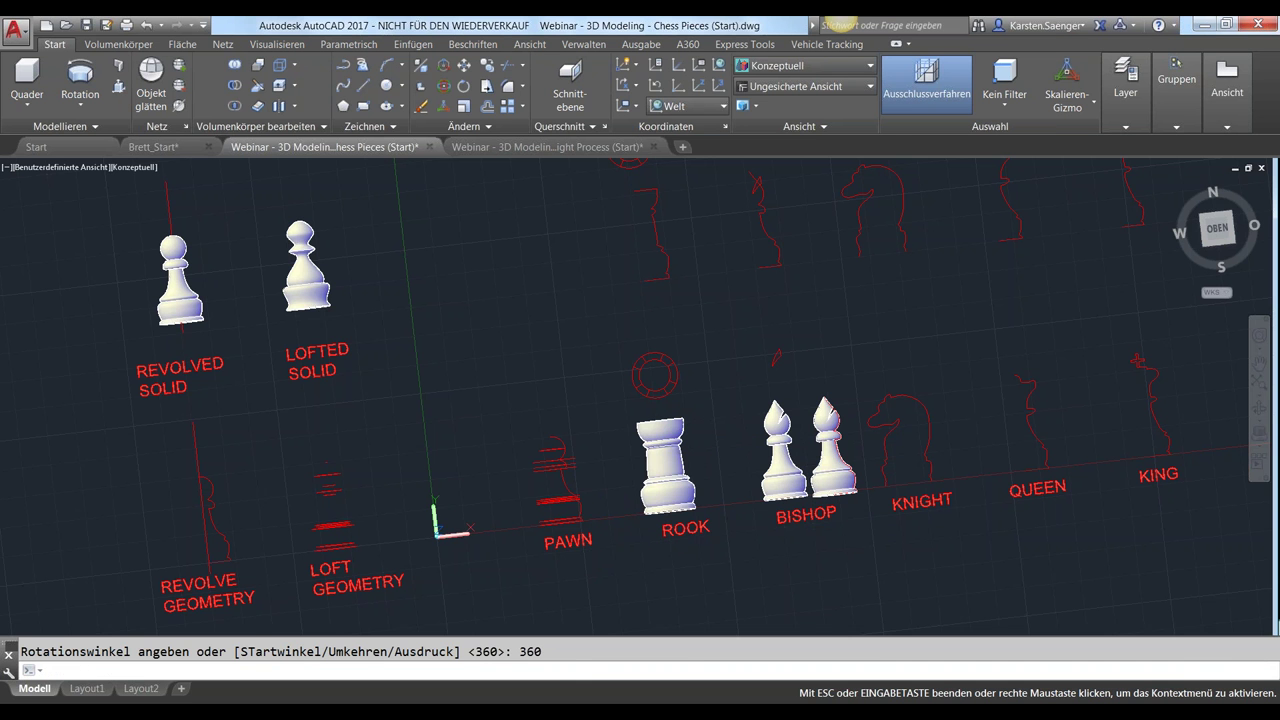
pyautogui.moveTo(634, 527)
pyautogui.keyDown('shift'); pyautogui.mouseDown(button='middle')
pyautogui.moveTo(650, 541)
pyautogui.moveTo(918, 443)
pyautogui.mouseUp(button='middle'); pyautogui.keyUp('shift')
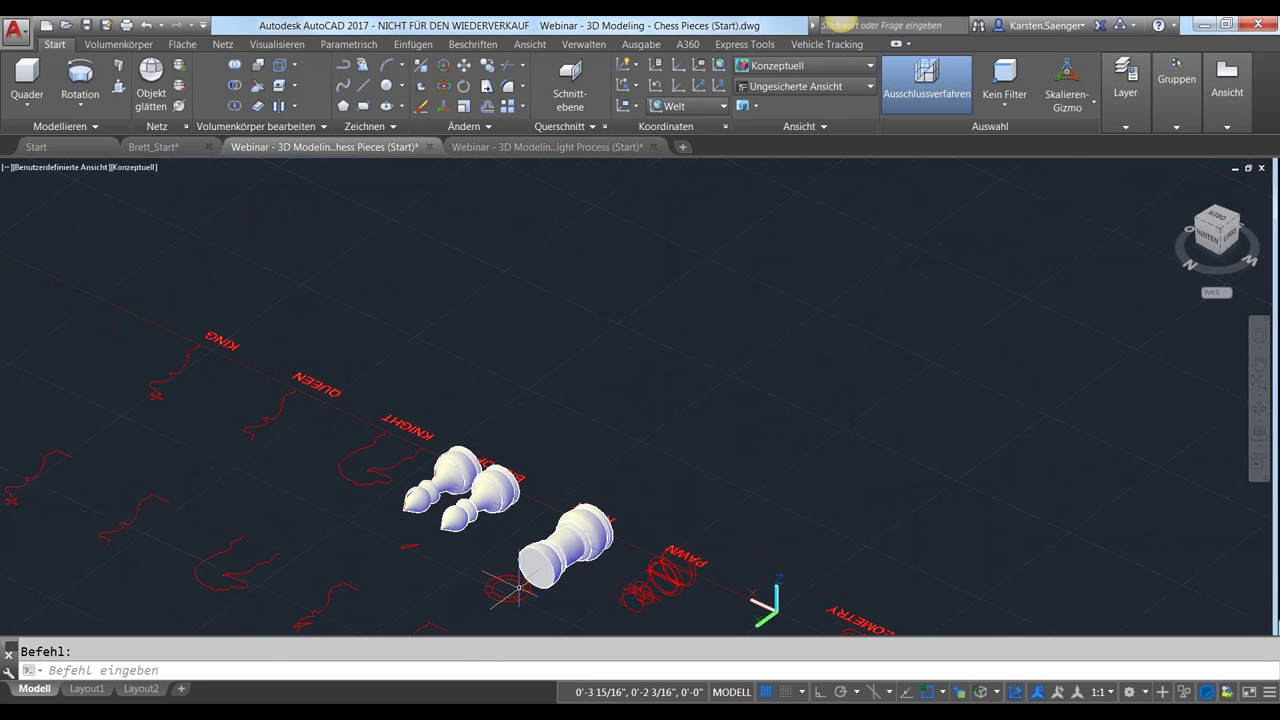
# Rotate the red ring 90 degrees with the rotation gizmo so it stands upright
pyautogui.scroll(1, 510, 590)
pyautogui.scroll(3, 505, 560)
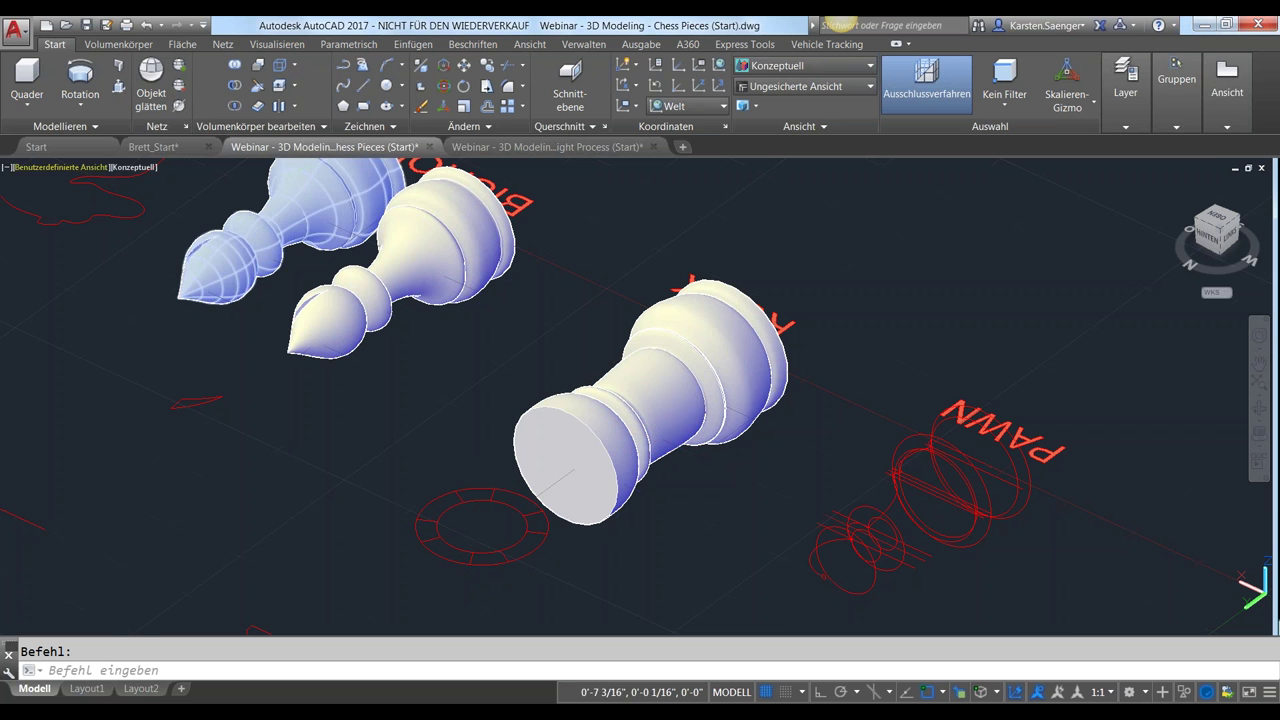
pyautogui.click(461, 503)
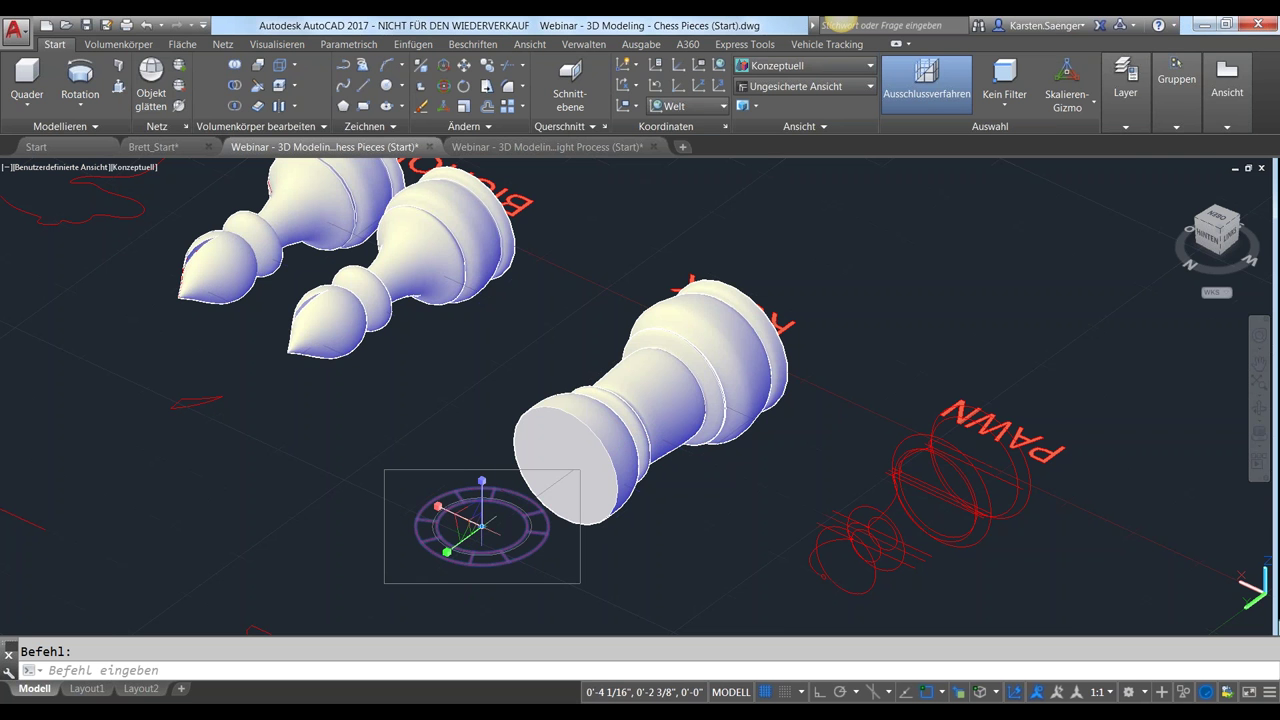
pyautogui.rightClick(484, 528)
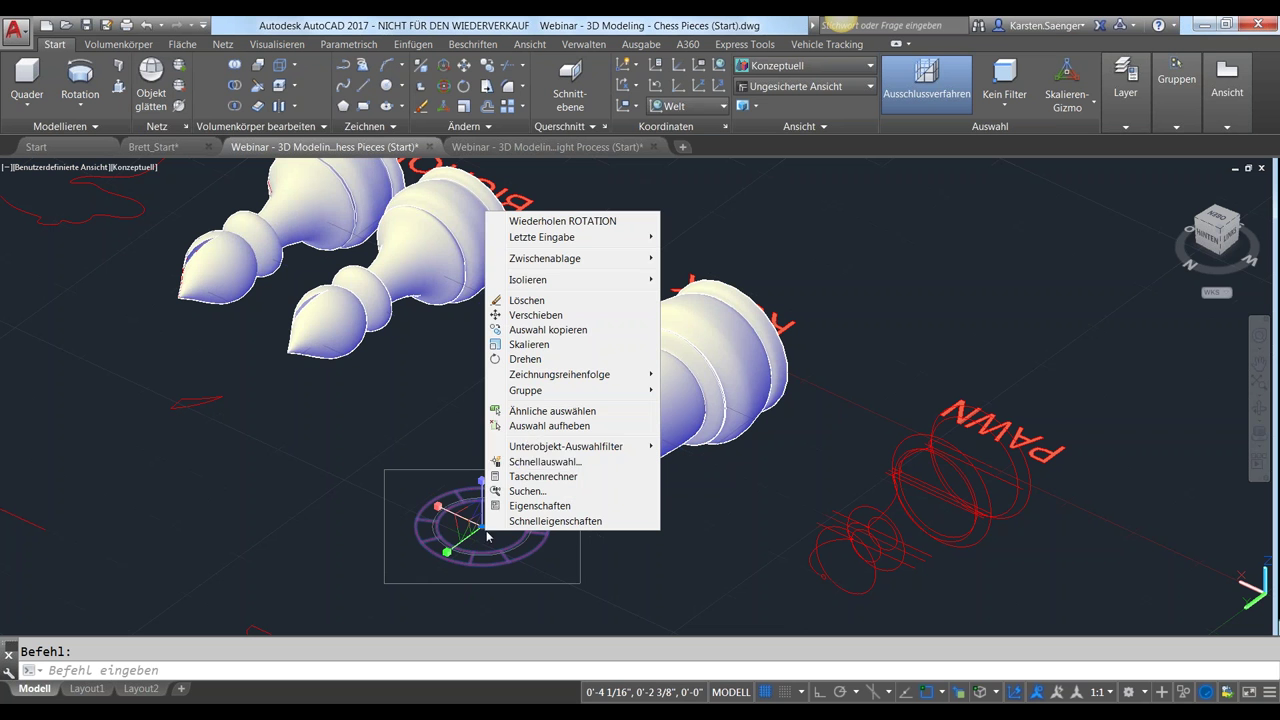
pyautogui.click(526, 359)
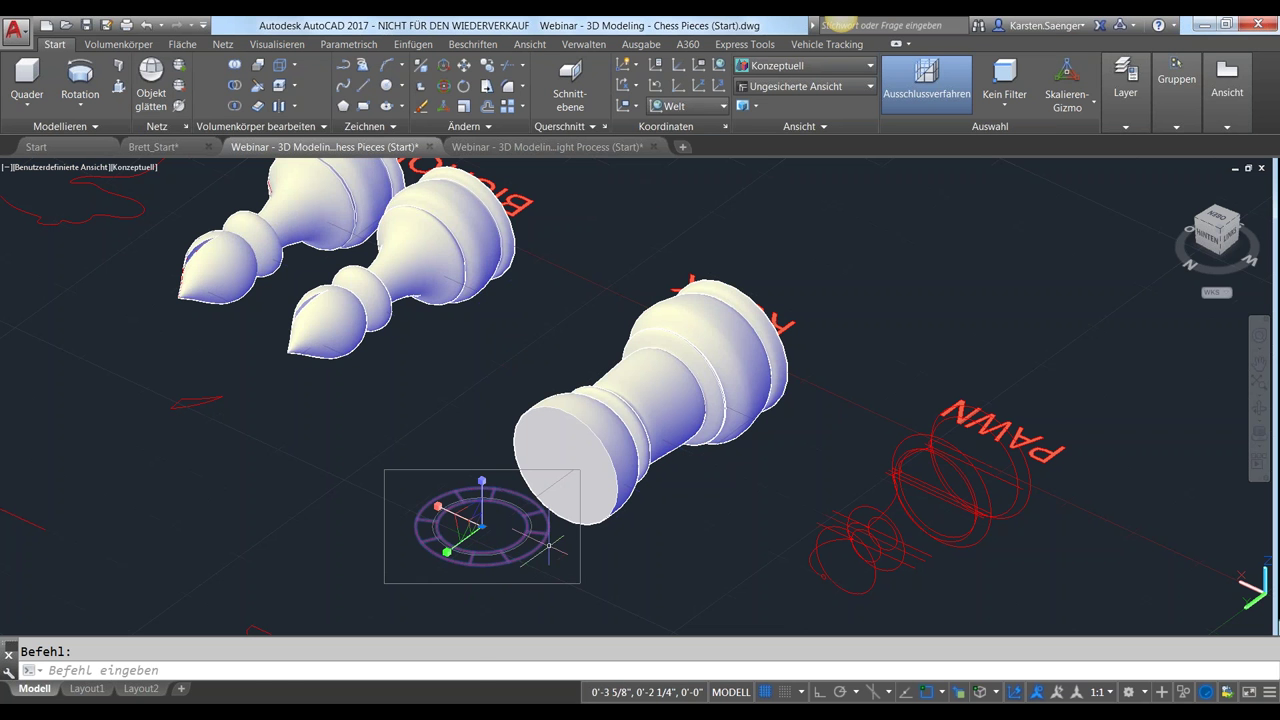
pyautogui.click(652, 566)
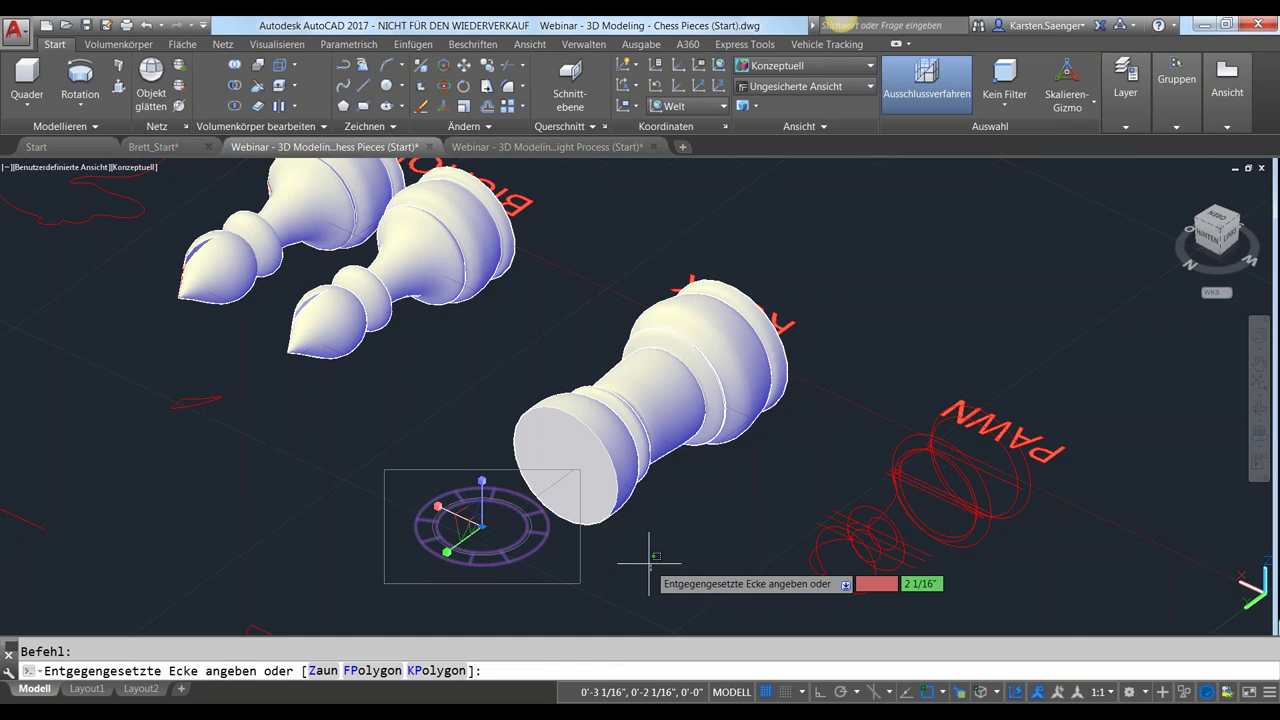
pyautogui.press('Escape')
pyautogui.moveTo(652, 566); pyautogui.dragTo(575, 557, button='middle')
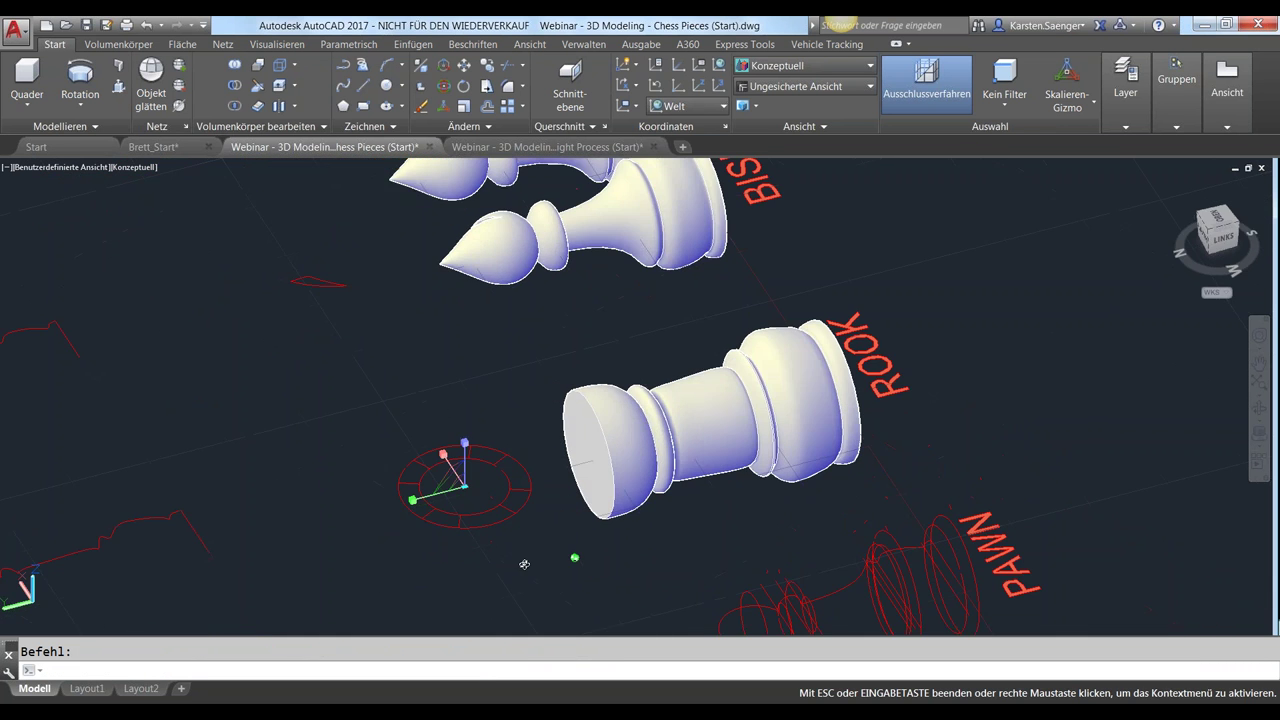
pyautogui.rightClick(465, 481)
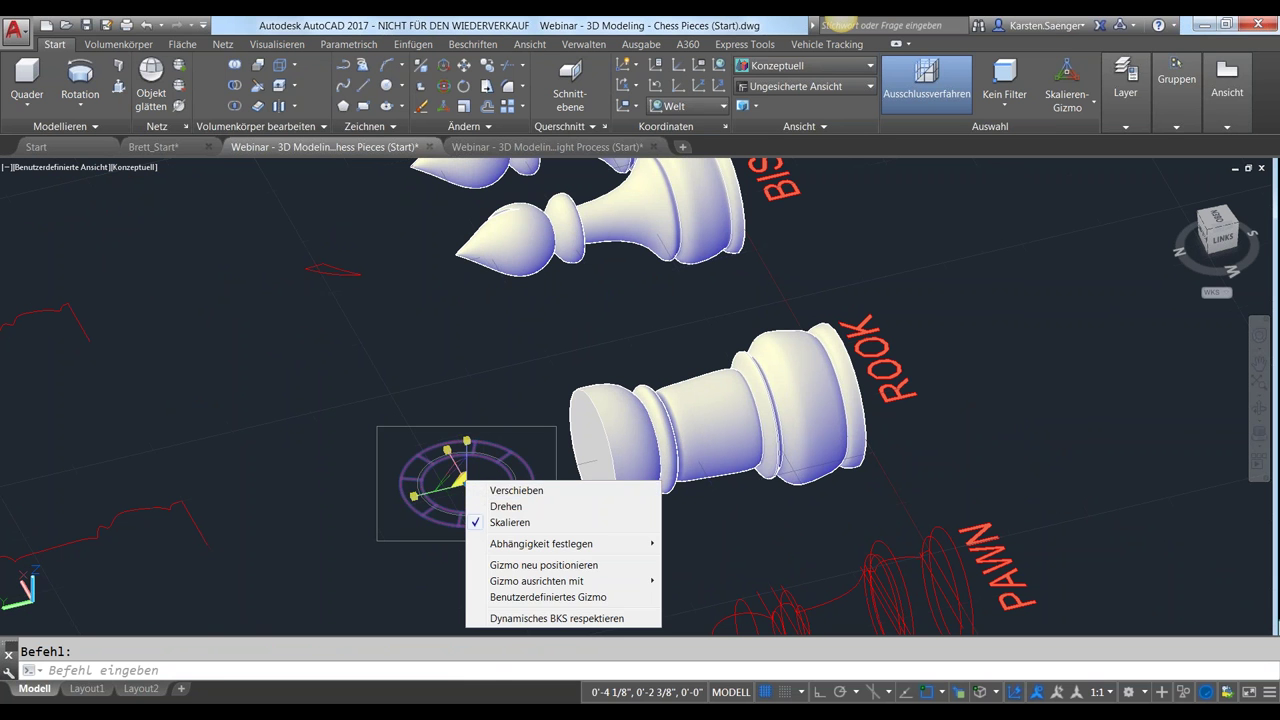
pyautogui.click(505, 507)
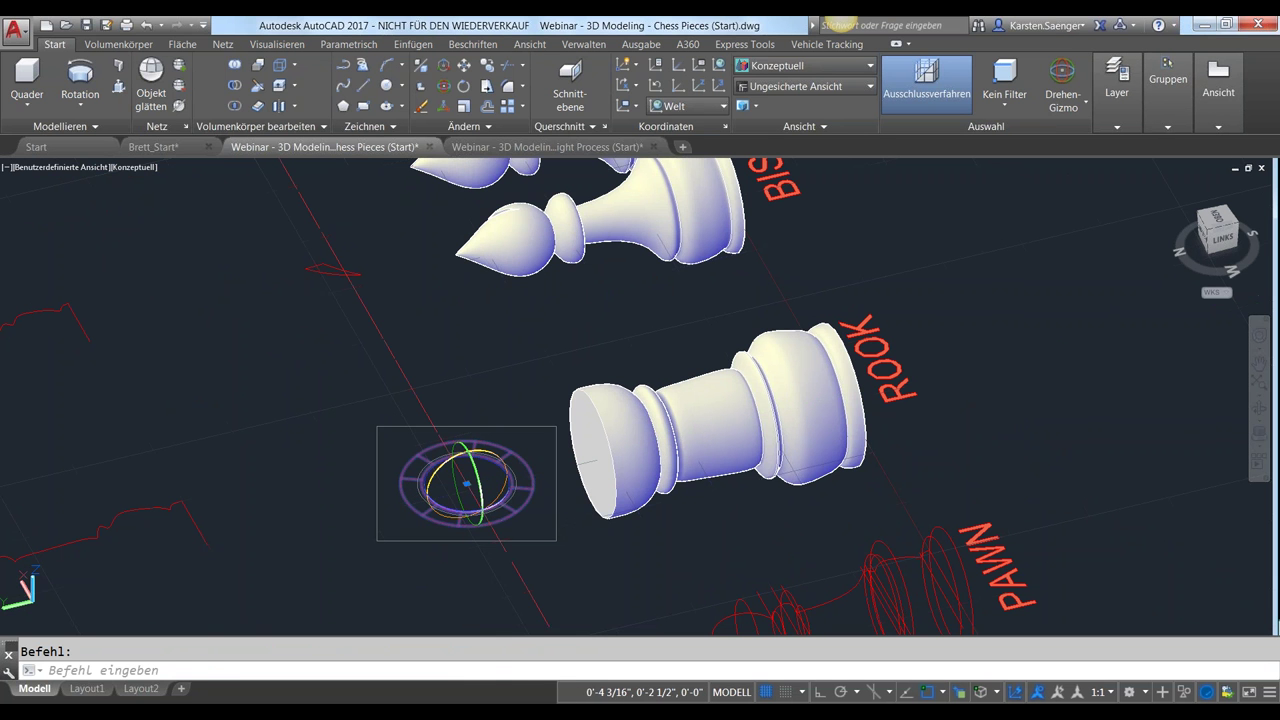
pyautogui.click(447, 507)
pyautogui.write('90')
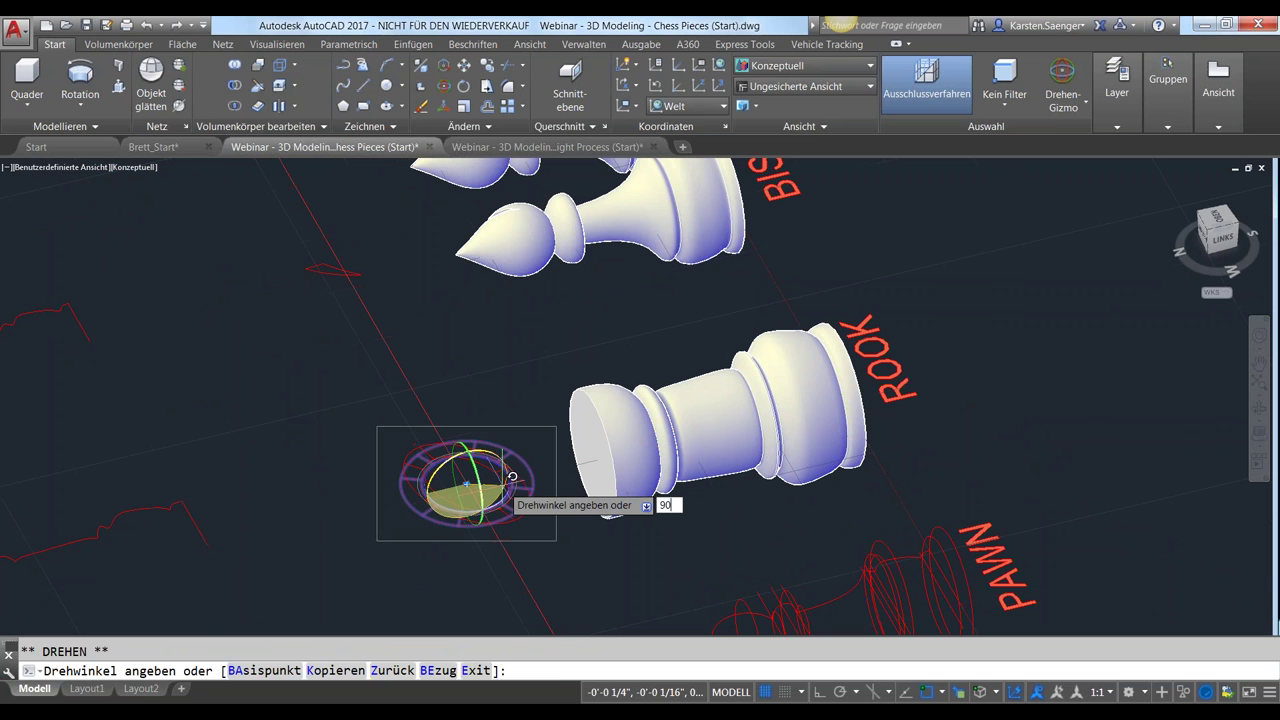
pyautogui.press('Return')
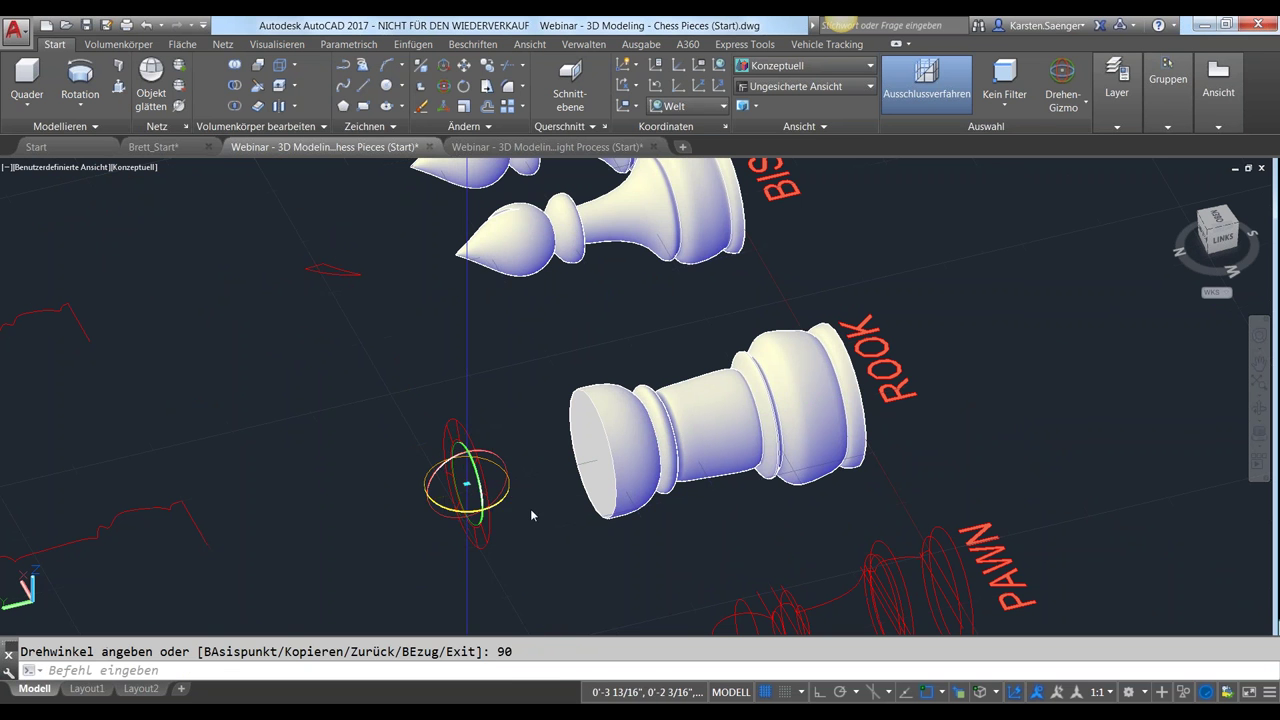
pyautogui.press('Escape')
# Reselect the upright ring and switch the gizmo to move, starting from the ring's centre
pyautogui.keyDown('shift'); pyautogui.moveTo(524, 586); pyautogui.dragTo(496, 500, button='middle'); pyautogui.keyUp('shift')
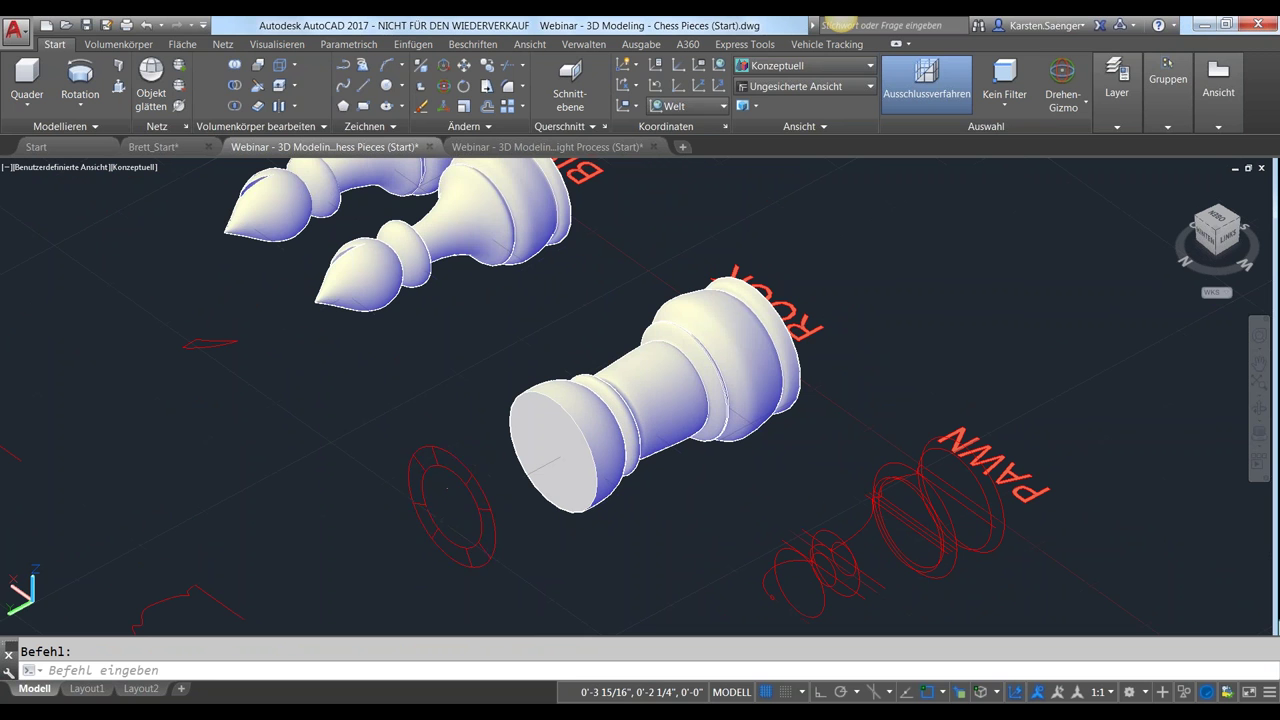
pyautogui.click(482, 507)
pyautogui.rightClick(453, 507)
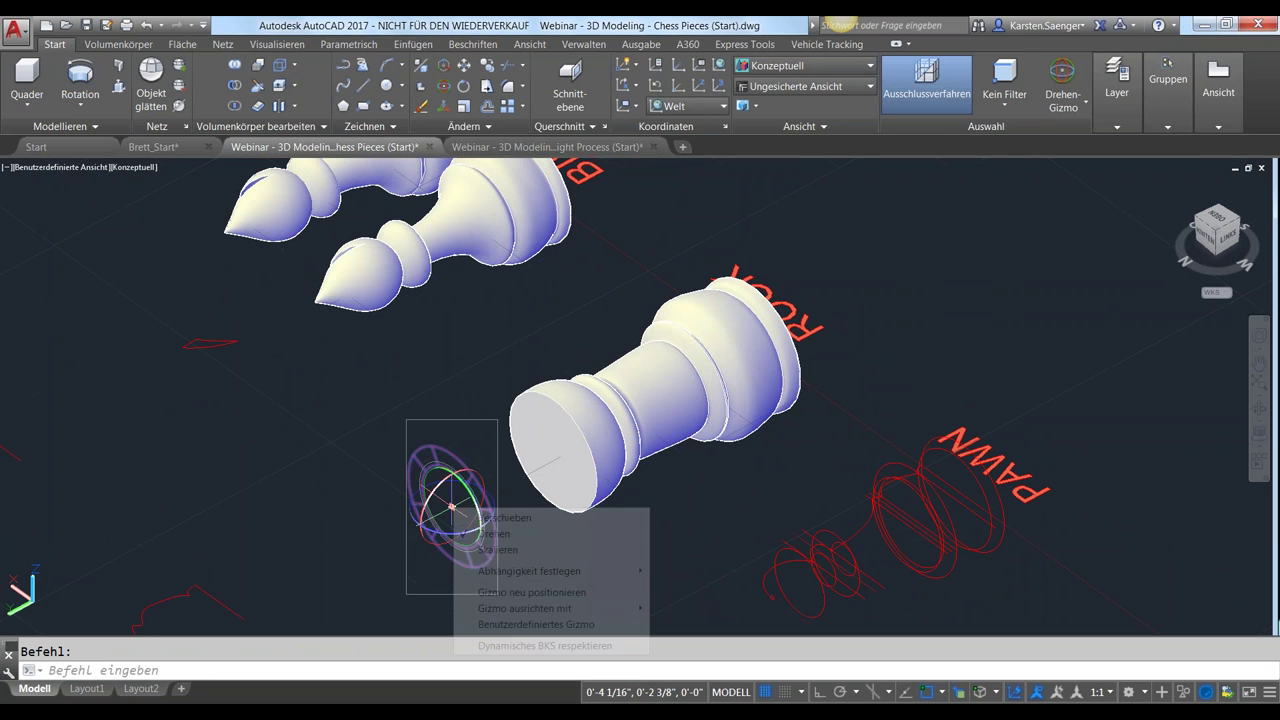
pyautogui.click(492, 518)
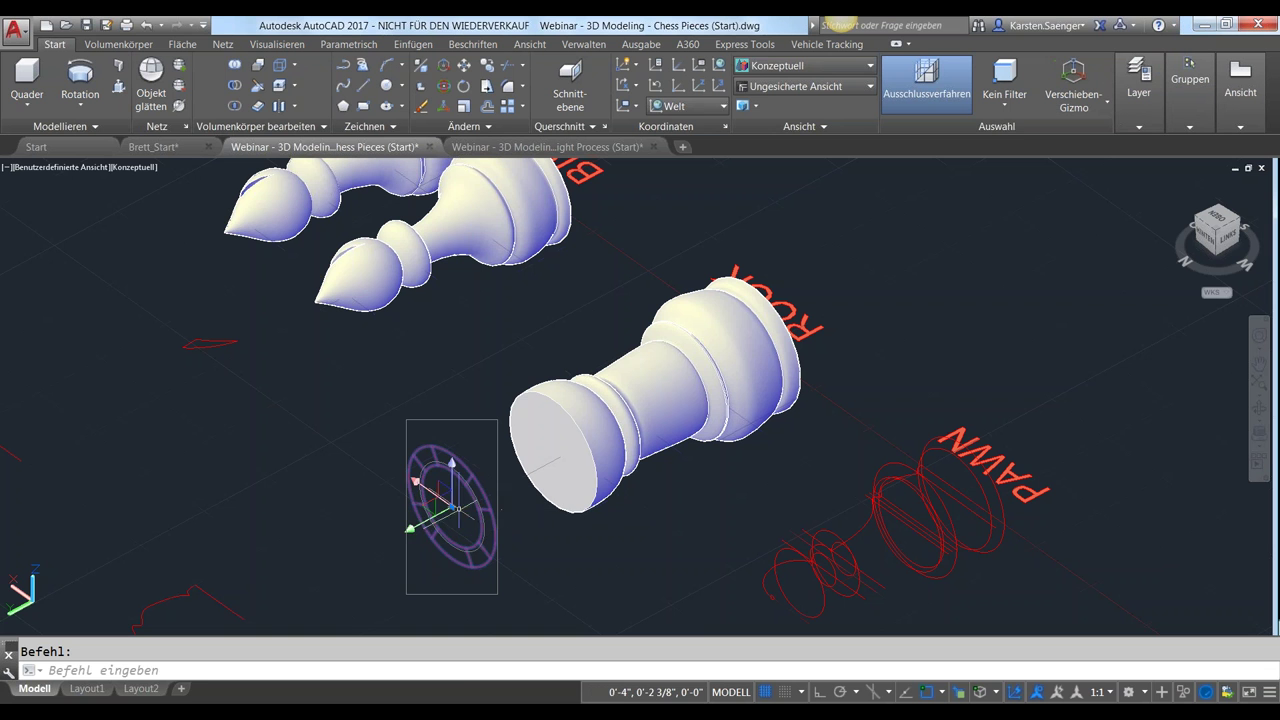
pyautogui.click(452, 507)
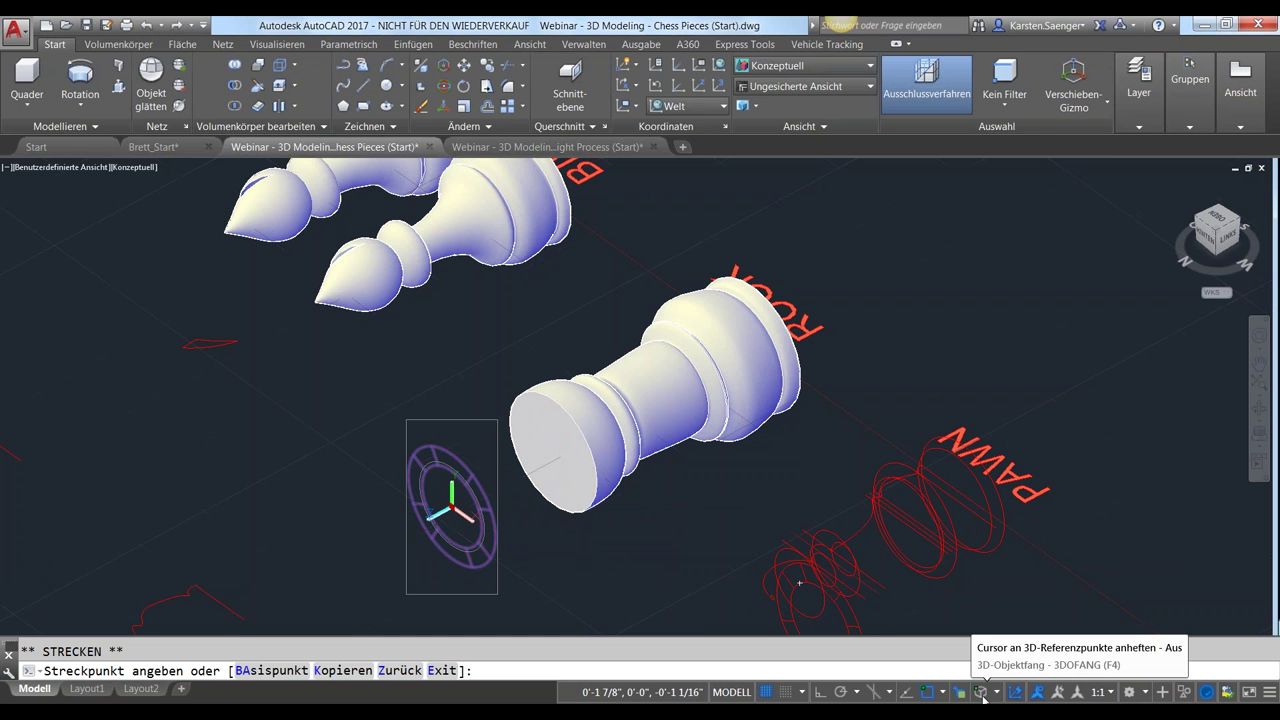
# Turn on the 'Zentrum der Fläche' 3D snap and drop the ring at the centre of the rook's end face
pyautogui.click(997, 692)
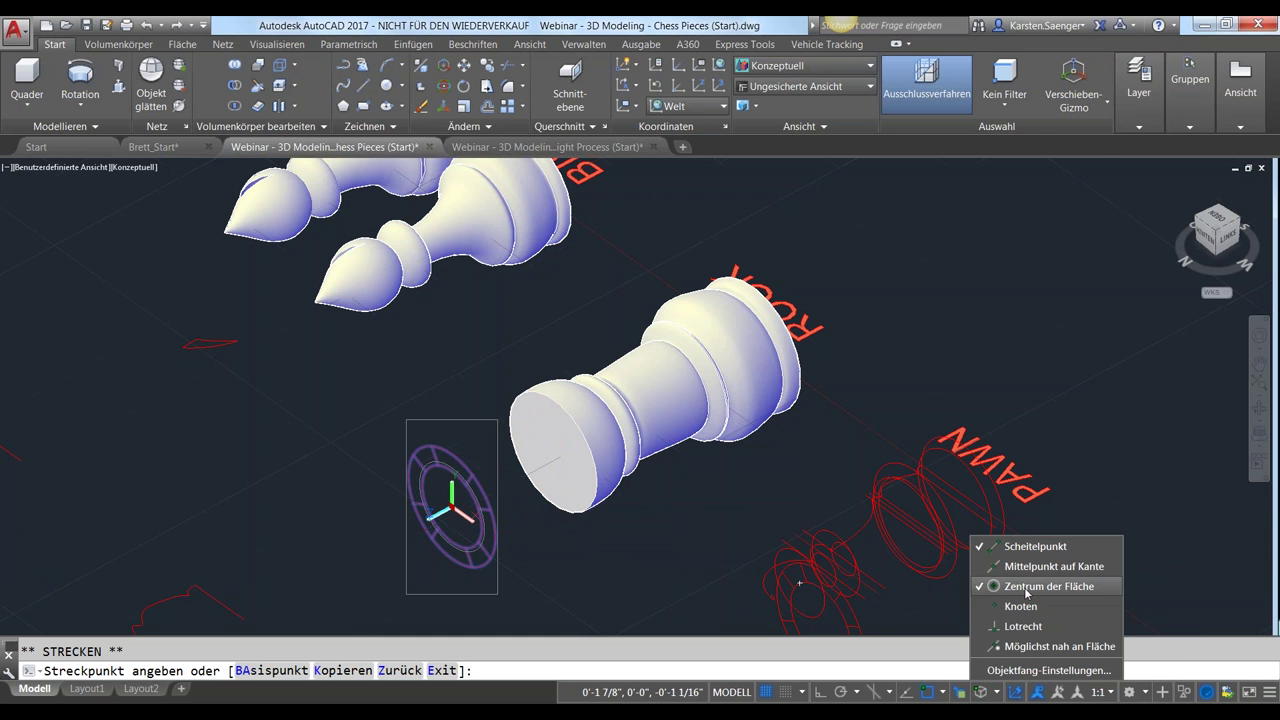
pyautogui.click(988, 696)
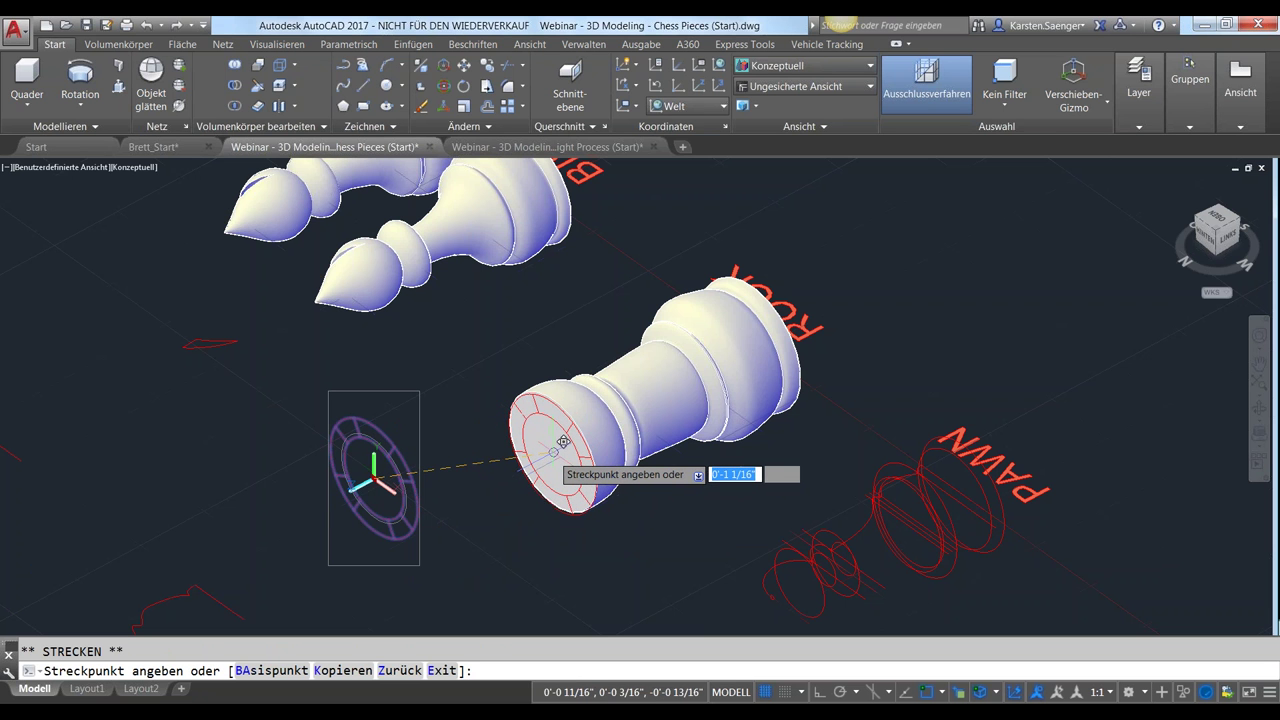
pyautogui.click(558, 446)
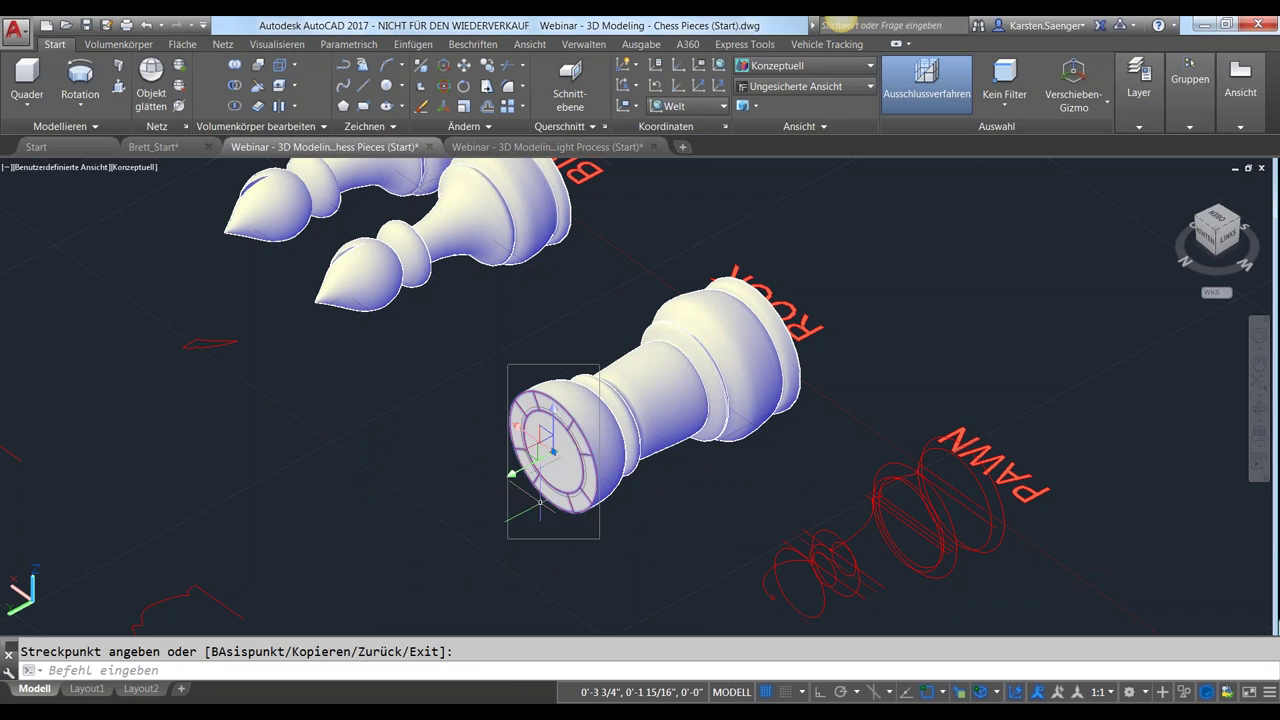
pyautogui.press('Escape')
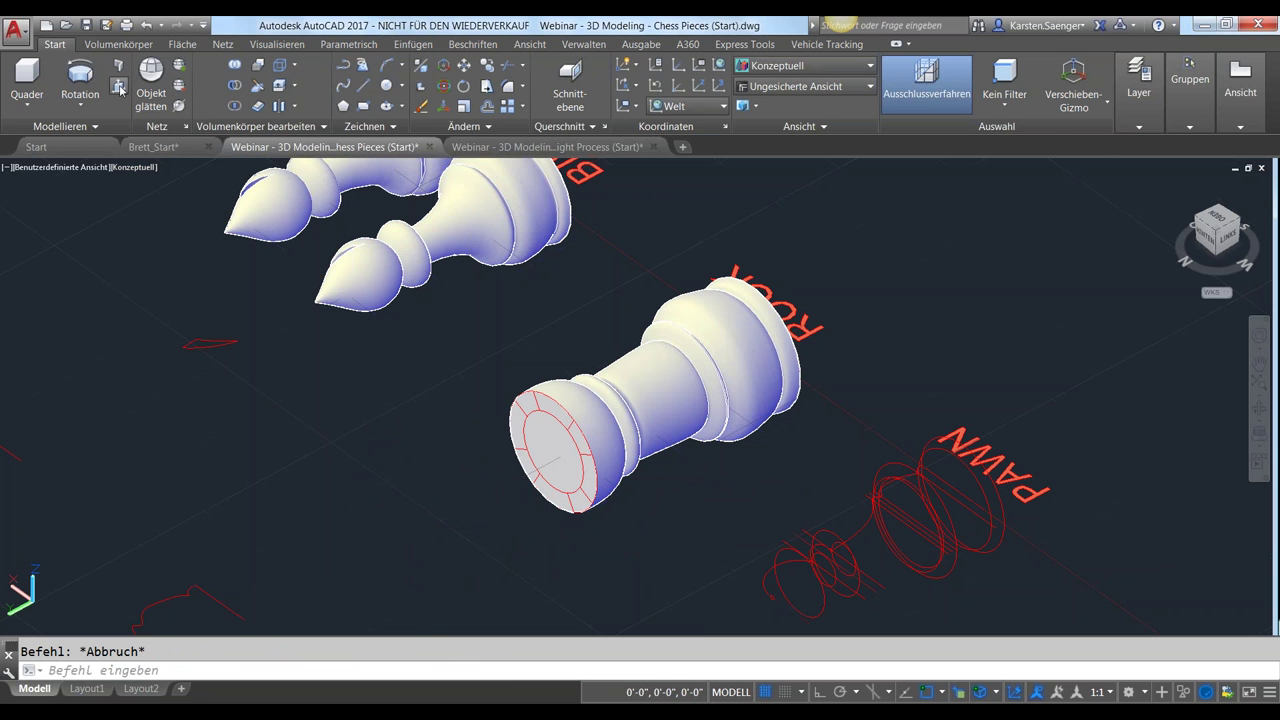
# Press-pull the rook's inner end face inward to cut a recess into its top
pyautogui.click(119, 88)
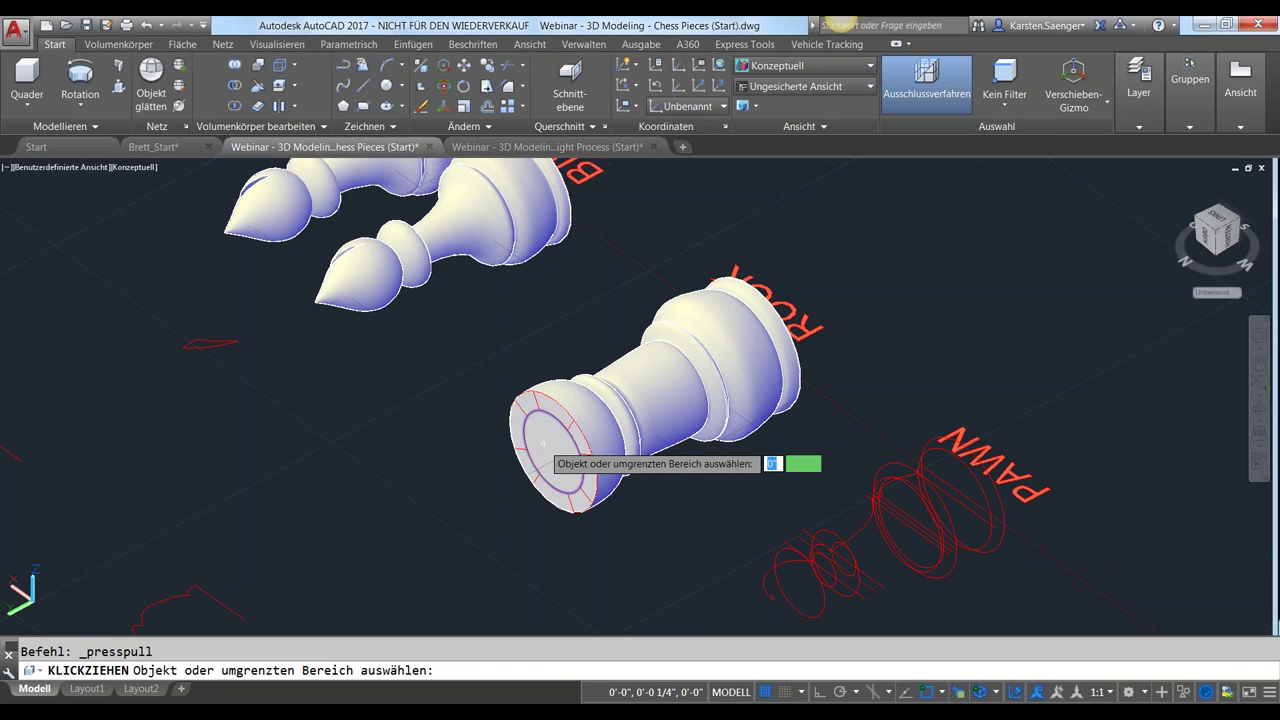
pyautogui.click(544, 441)
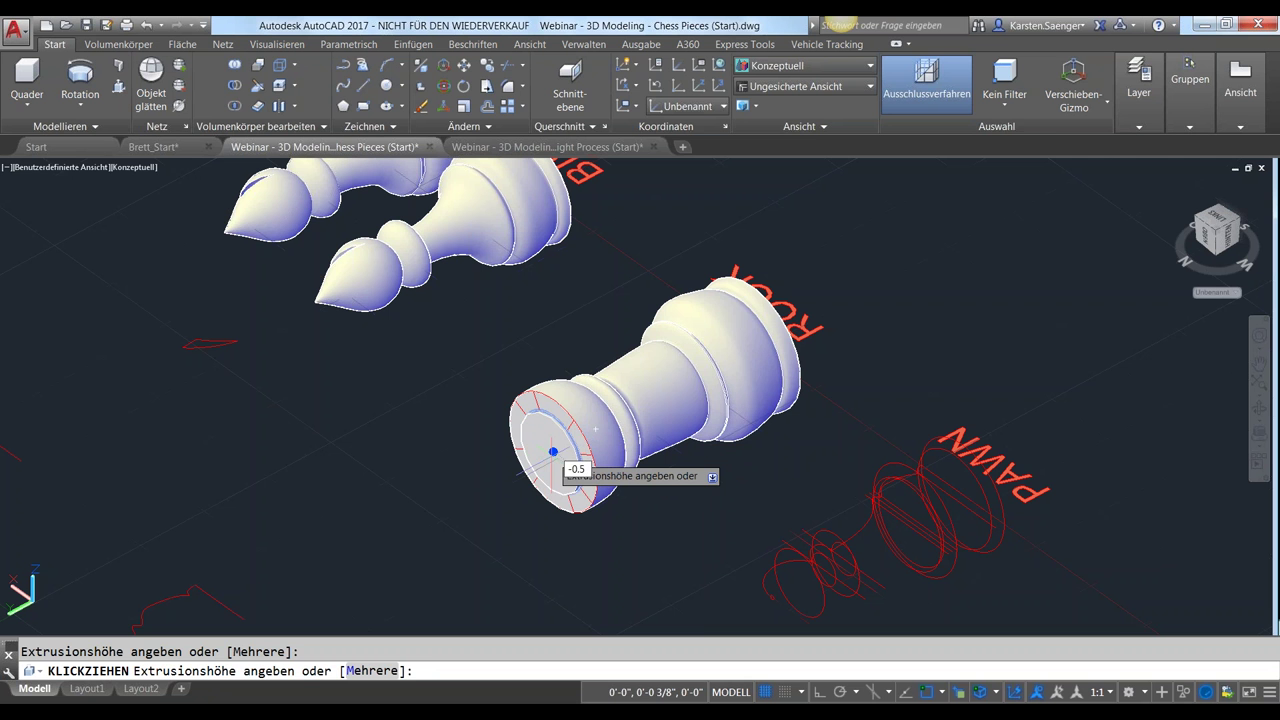
pyautogui.click(533, 455)
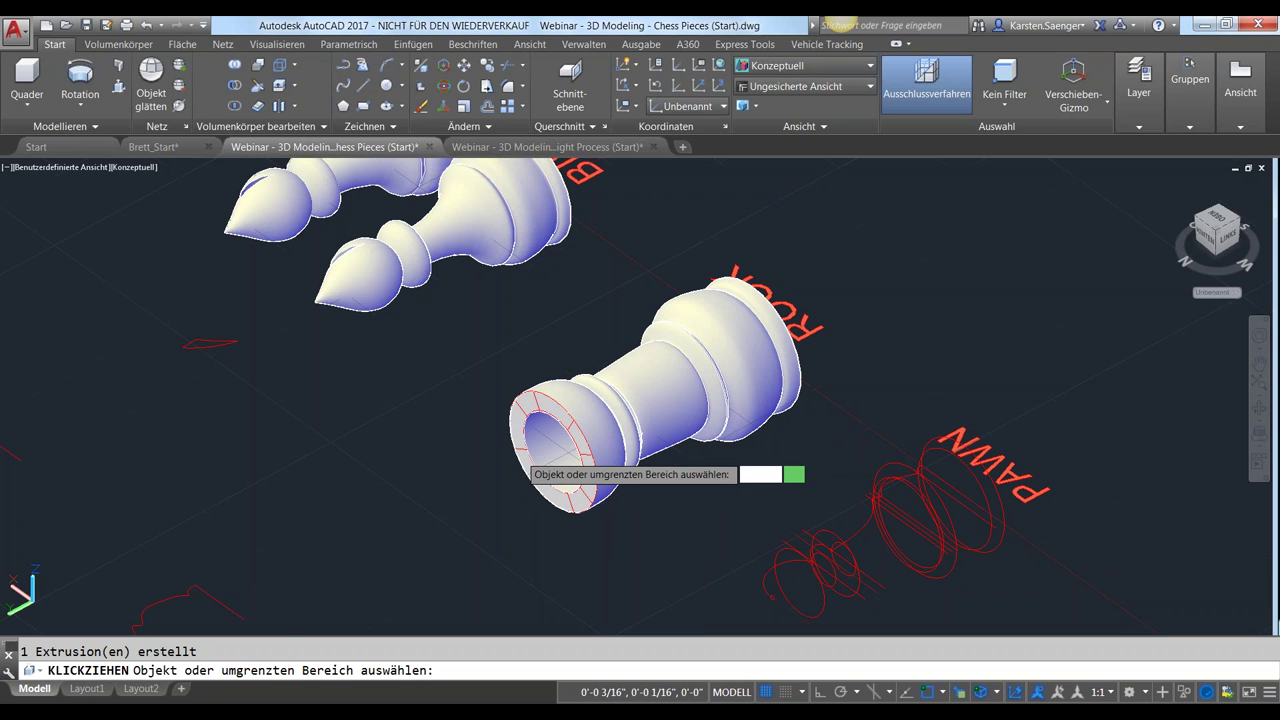
pyautogui.moveTo(604, 532)
pyautogui.keyDown('shift'); pyautogui.mouseDown(button='middle')
pyautogui.moveTo(650, 476)
pyautogui.moveTo(584, 458)
pyautogui.mouseUp(button='middle'); pyautogui.keyUp('shift')
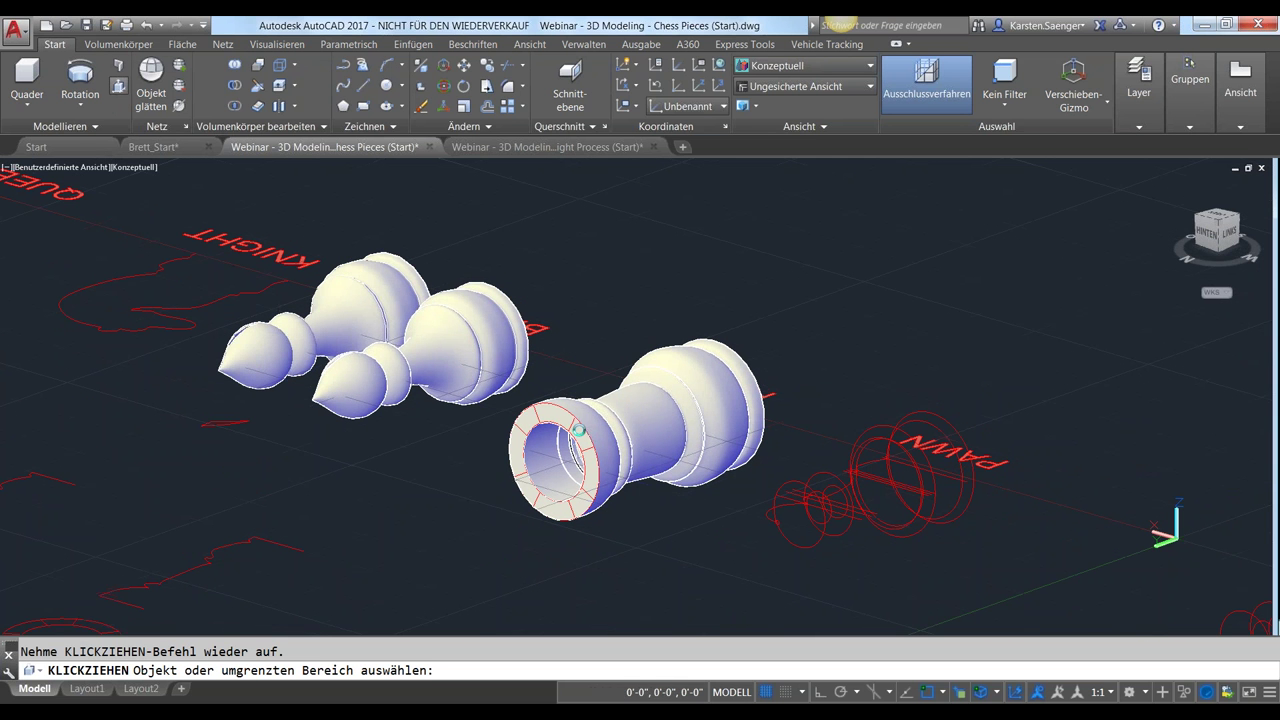
# Try press-pulling a notch into the ring segment, then cancel and undo the notch
pyautogui.press('Escape')
pyautogui.press('Return')
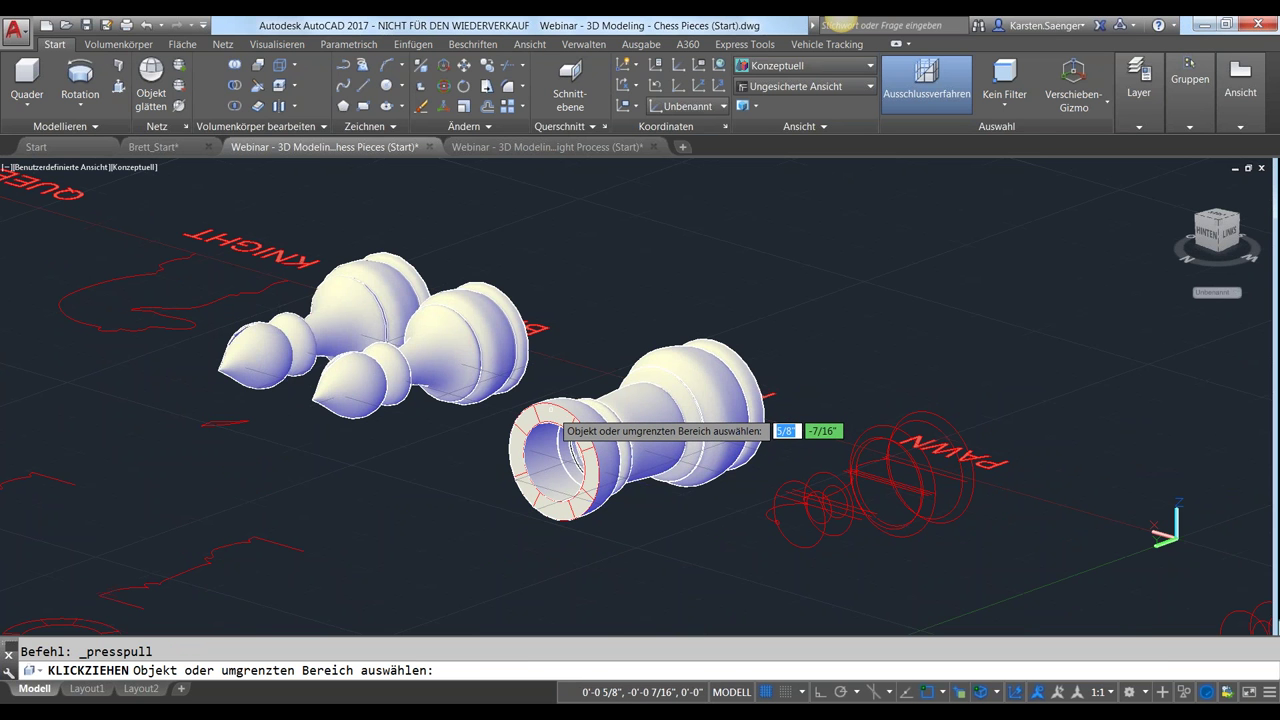
pyautogui.scroll(1, 560, 425)
pyautogui.scroll(1, 562, 435)
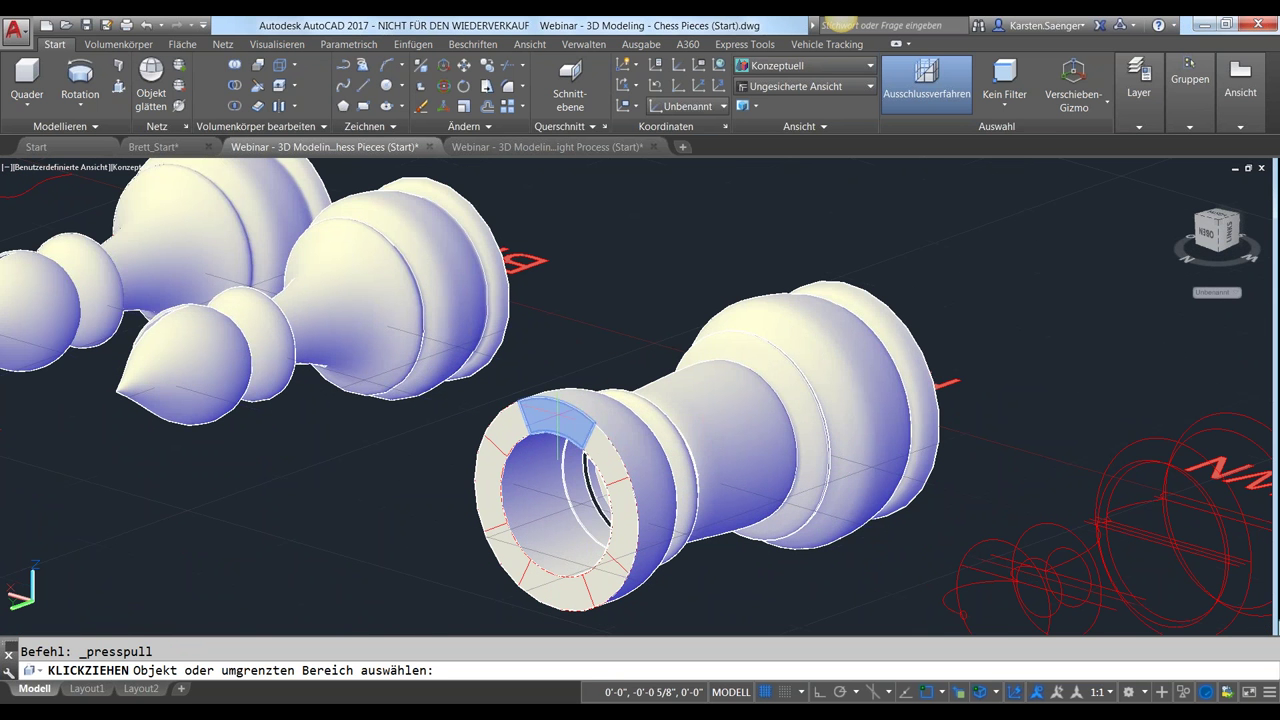
pyautogui.click(545, 428)
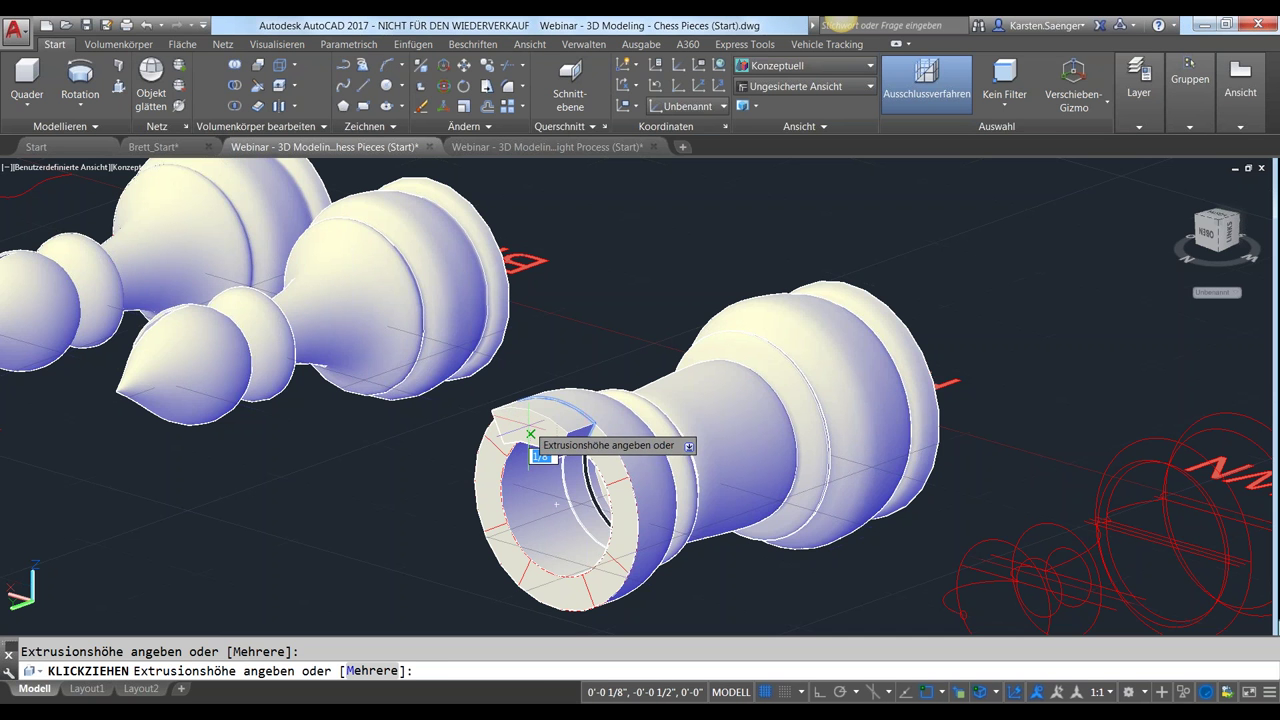
pyautogui.click(530, 442)
pyautogui.click(530, 430)
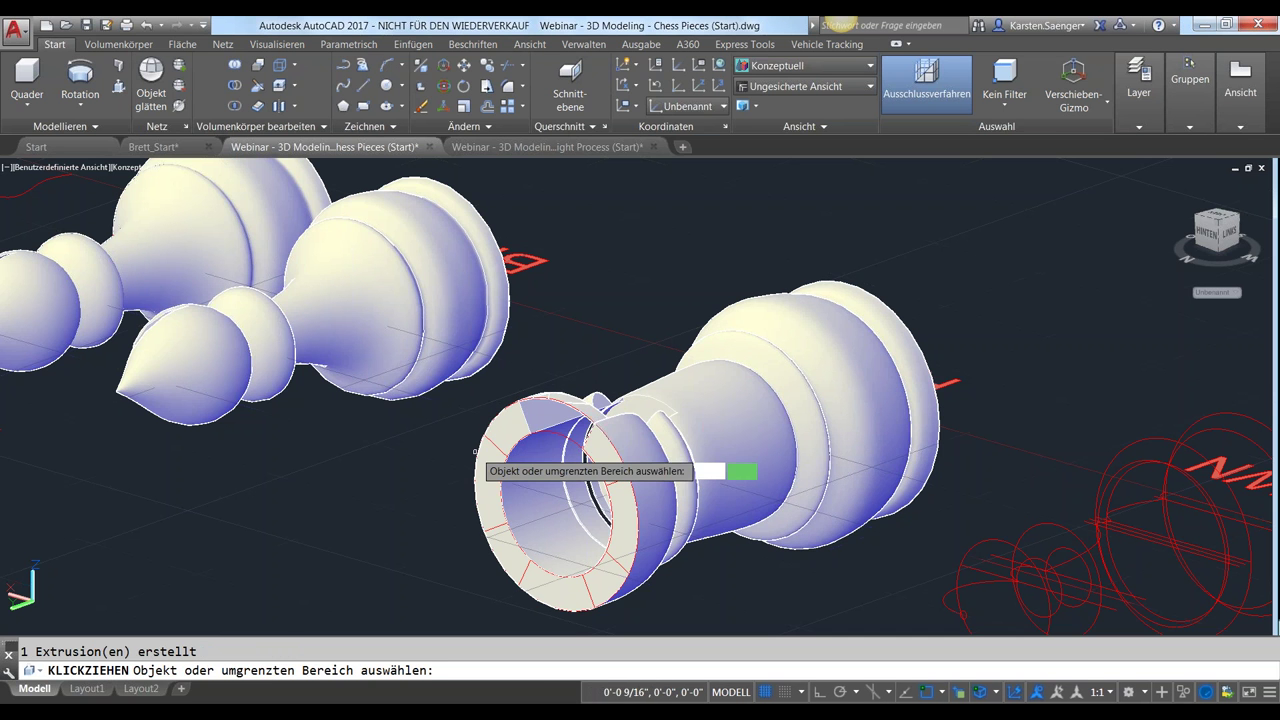
pyautogui.press('Return')
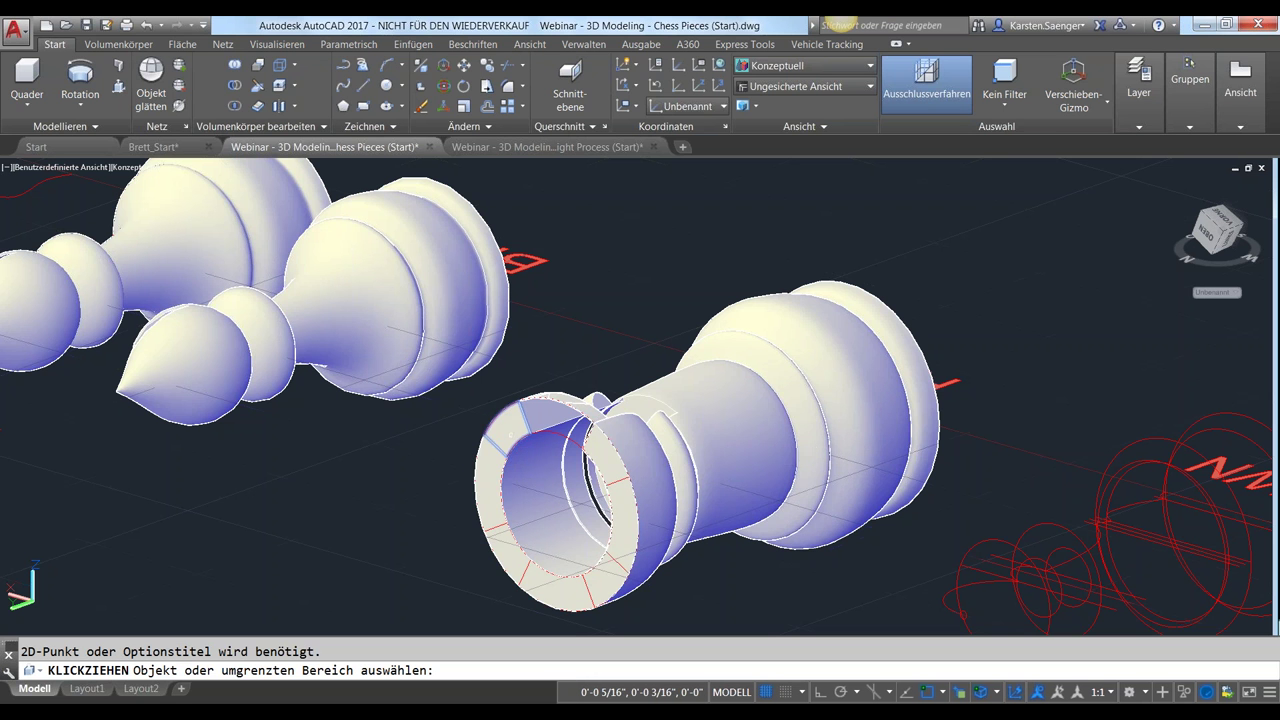
pyautogui.press('Escape')
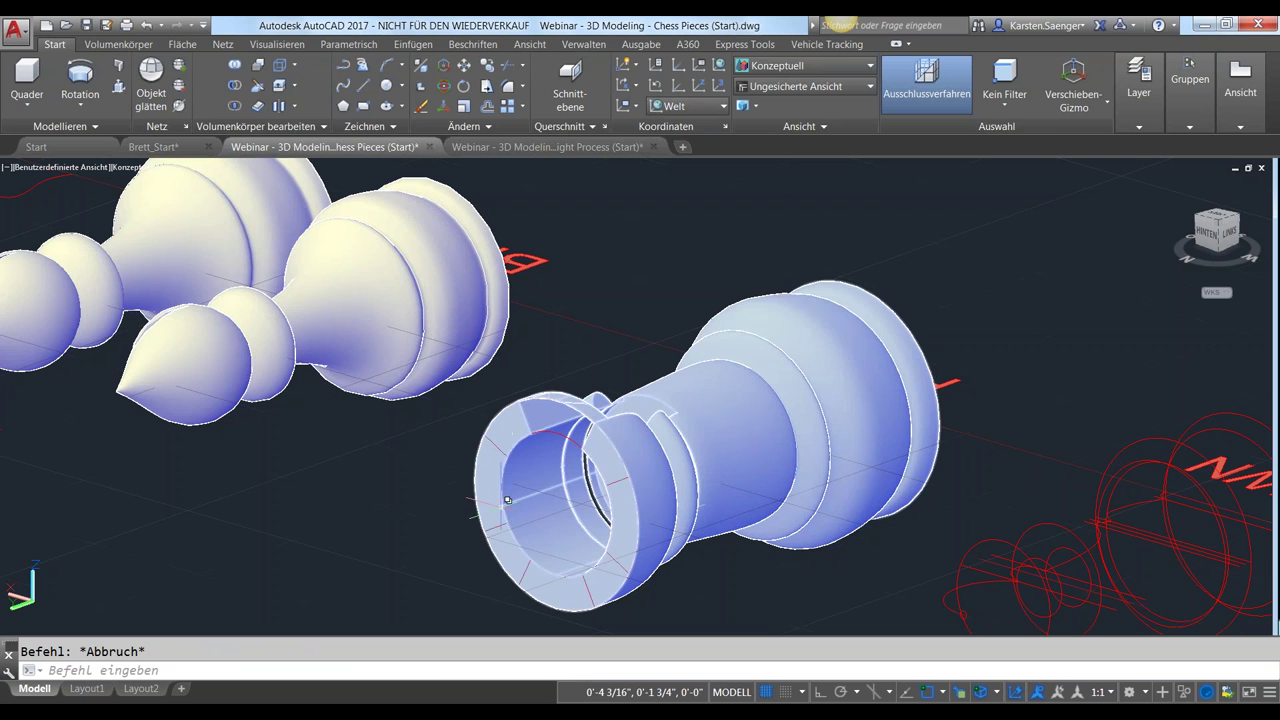
pyautogui.click(507, 499)
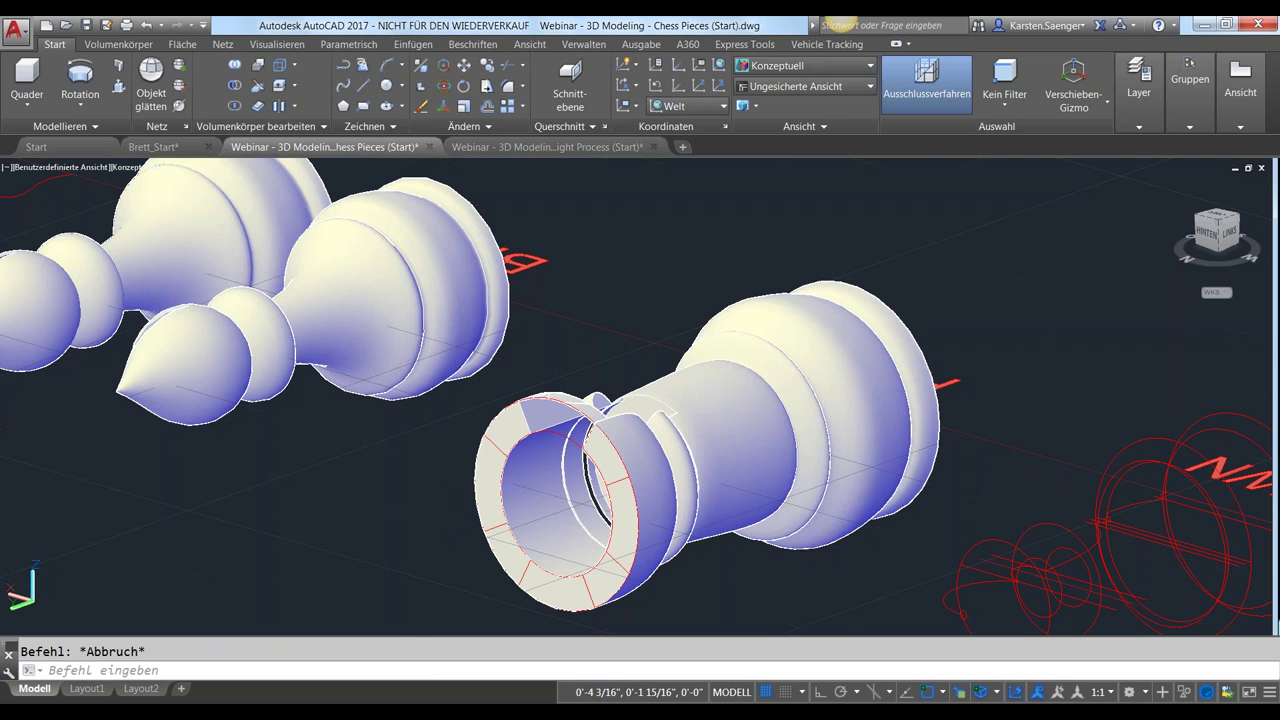
pyautogui.hotkey('ctrl', 'z')
pyautogui.hotkey('ctrl', 'z')
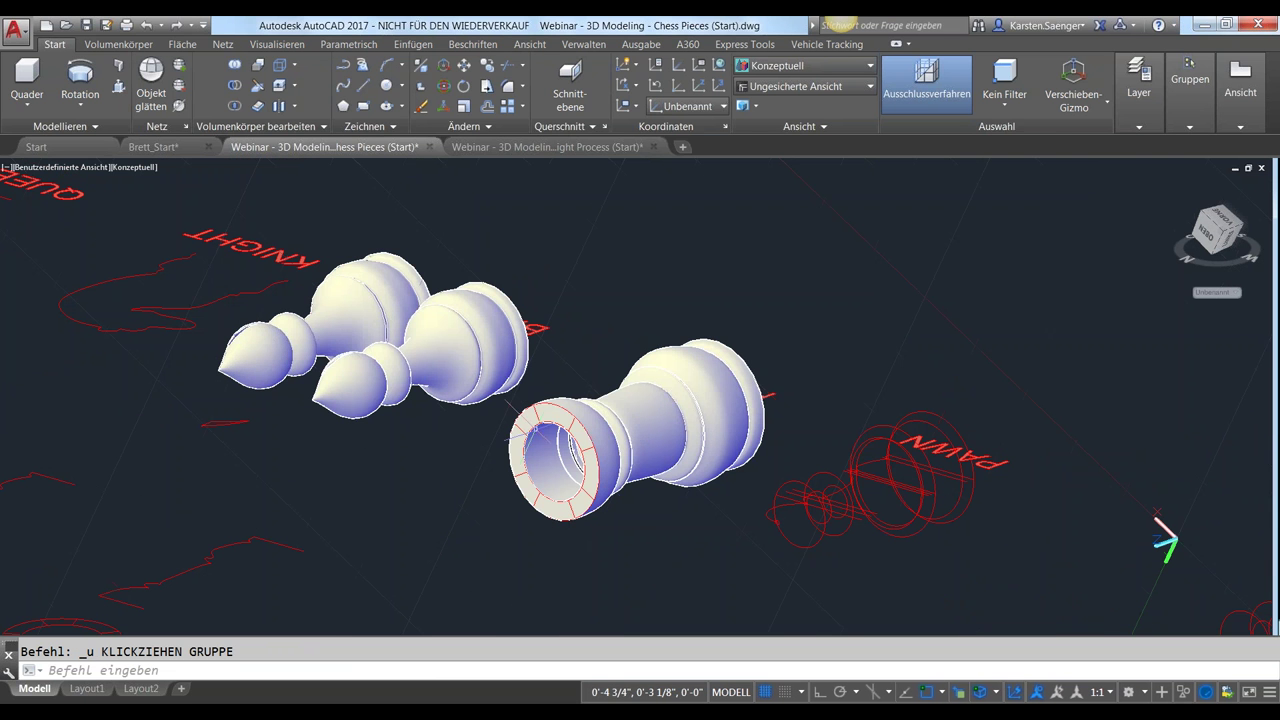
pyautogui.click(118, 91)
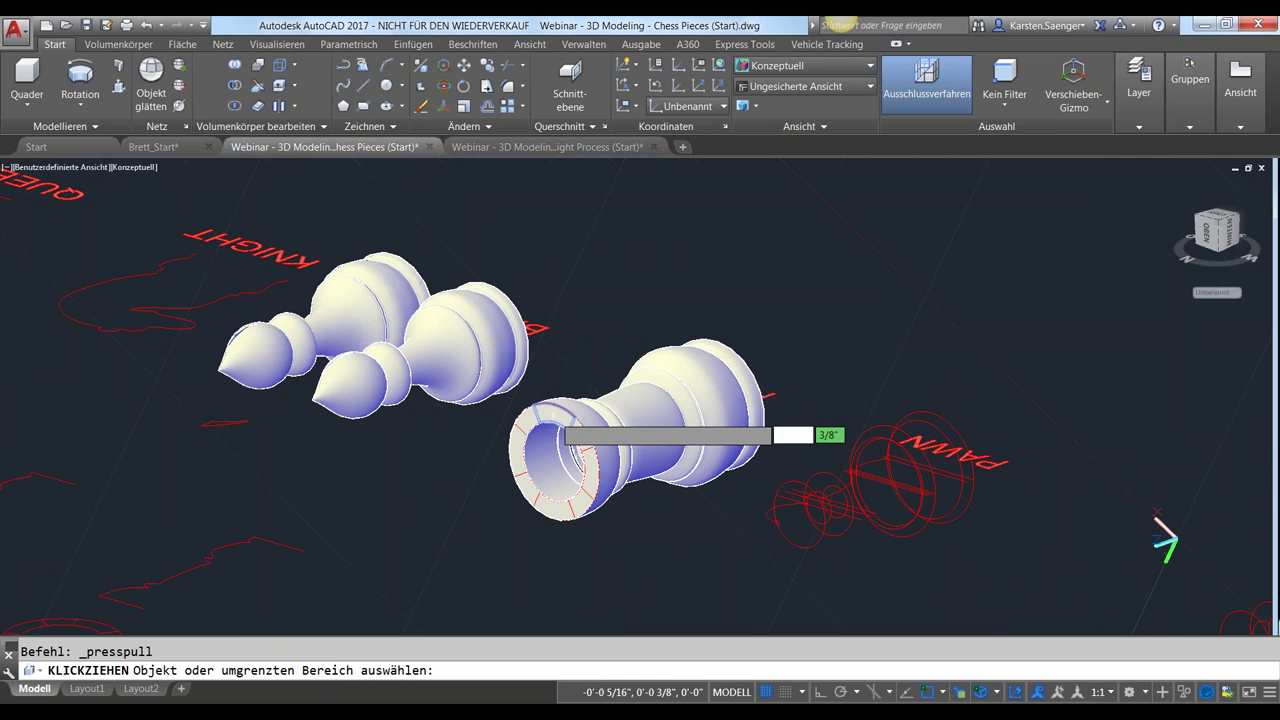
pyautogui.click(553, 424)
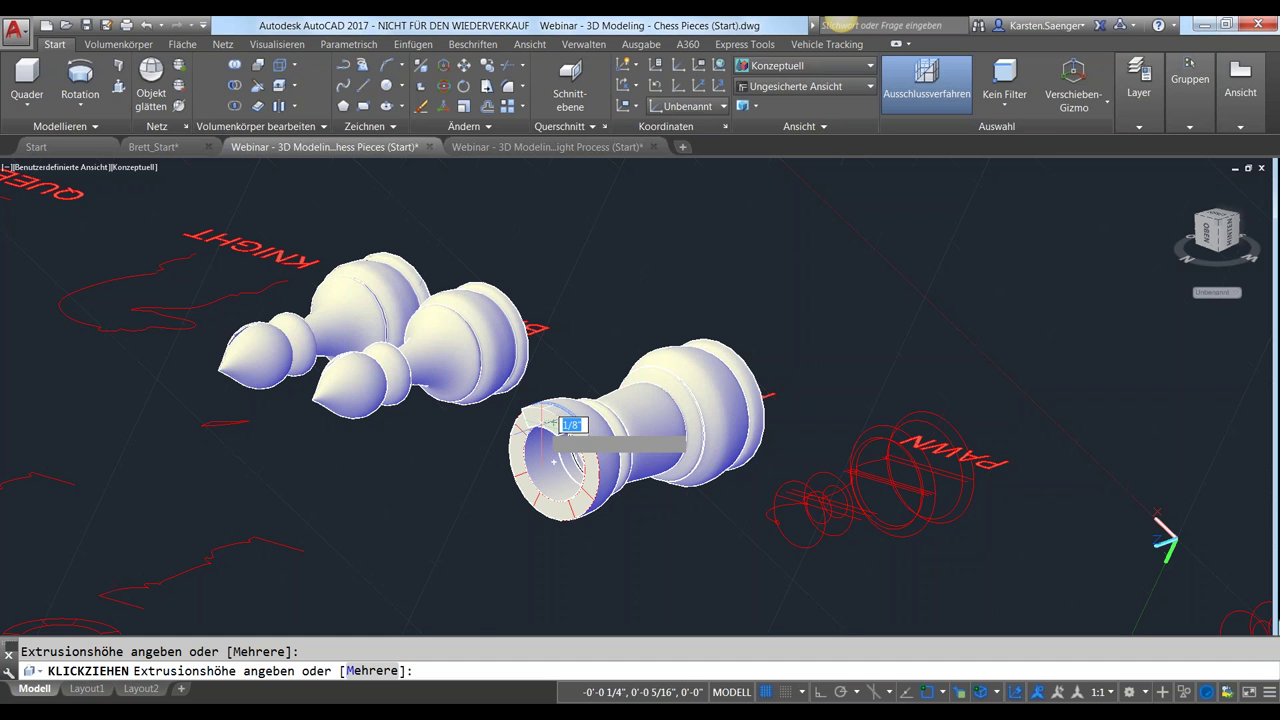
pyautogui.write('0.5')
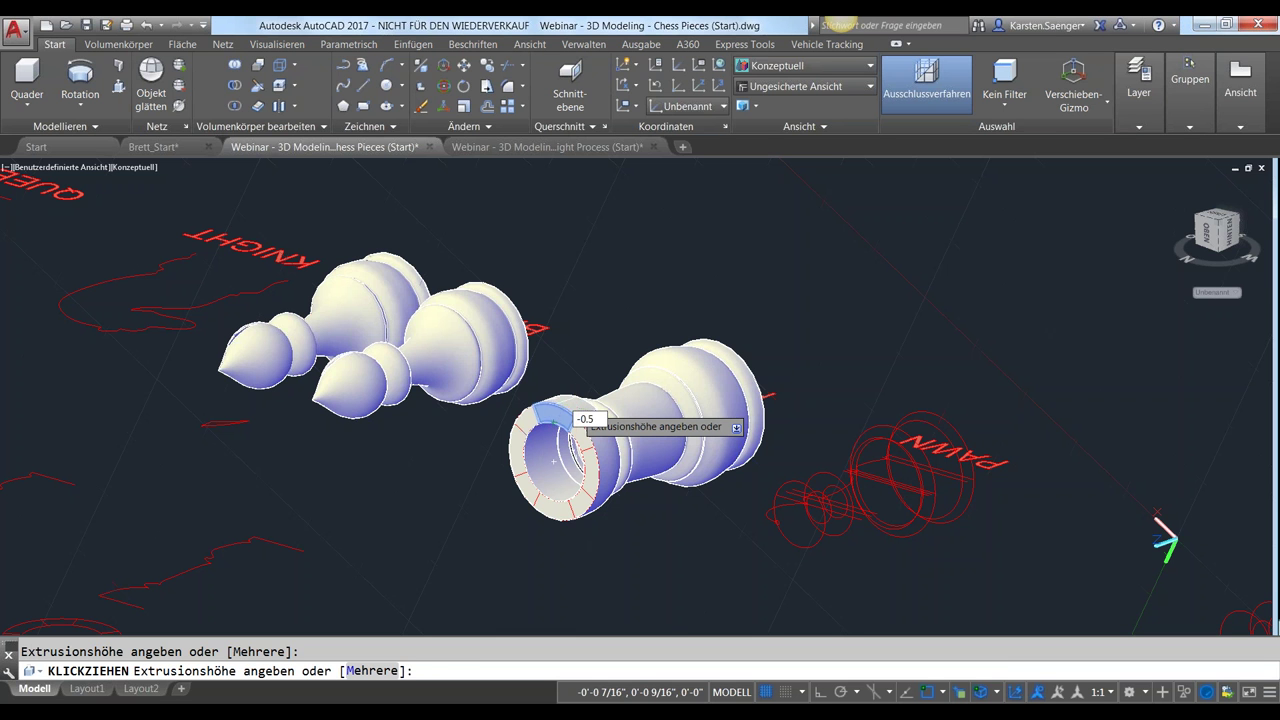
pyautogui.press('Return')
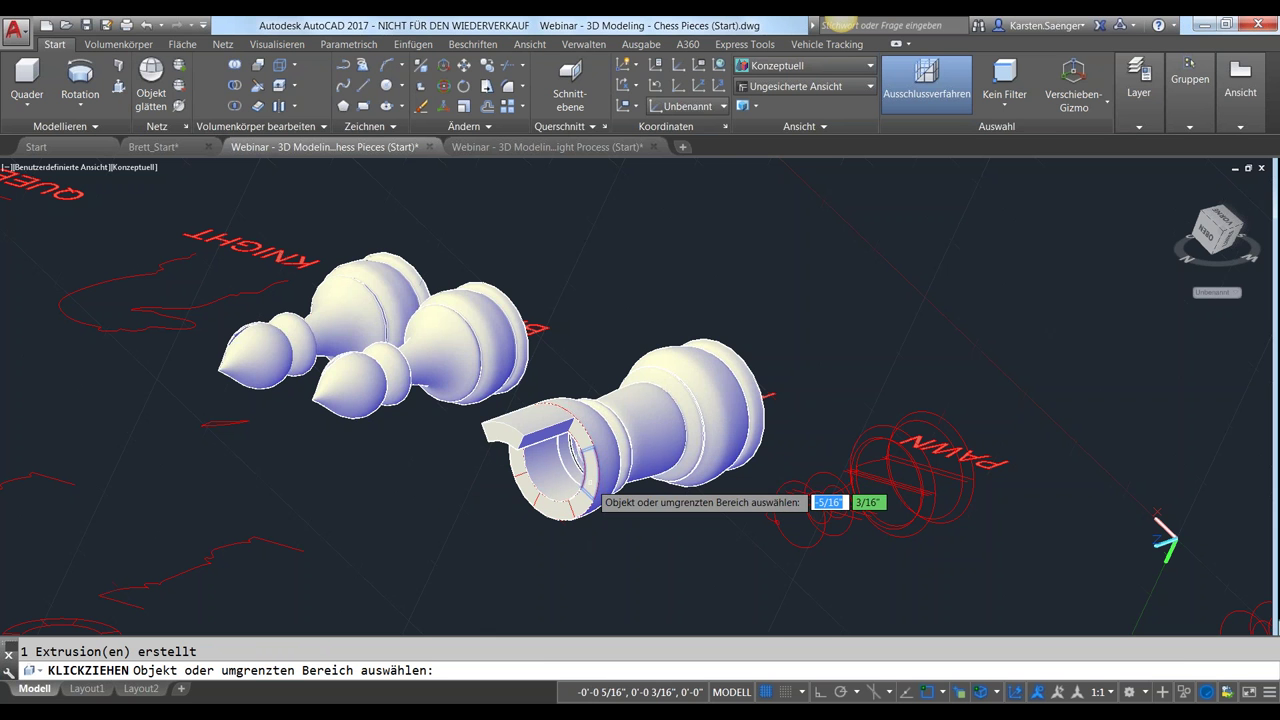
pyautogui.click(554, 462)
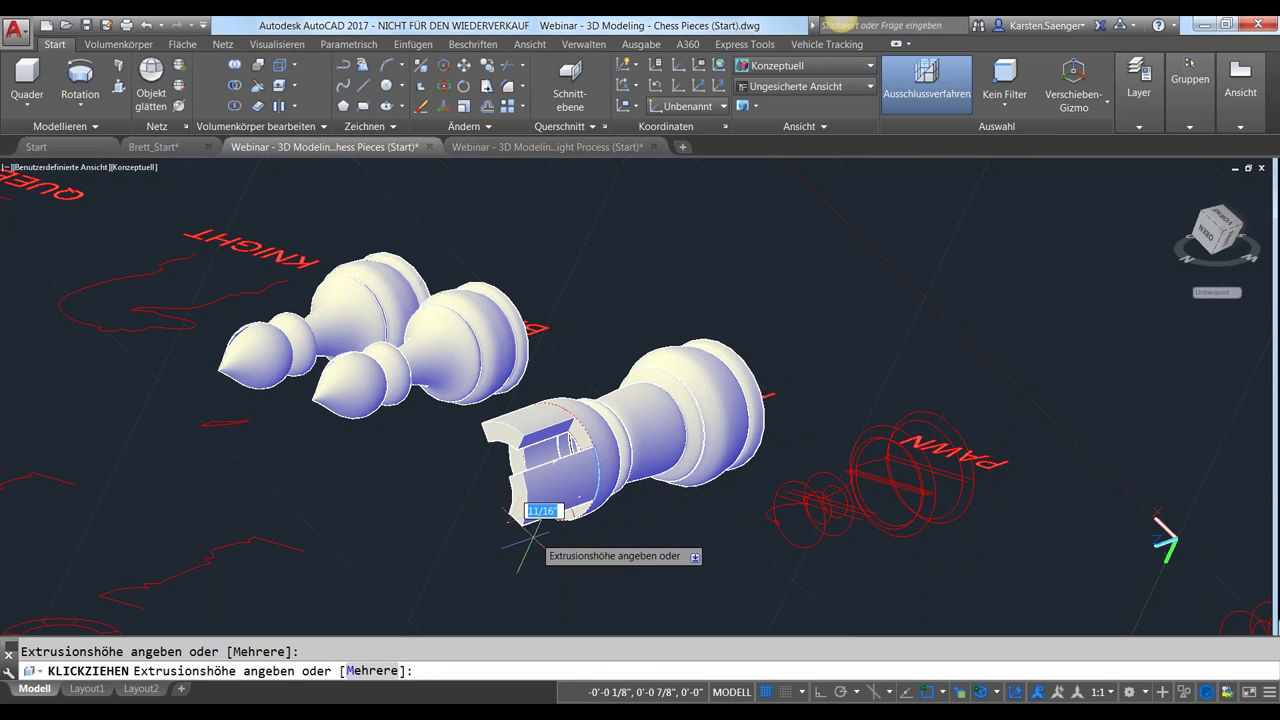
pyautogui.write('.5')
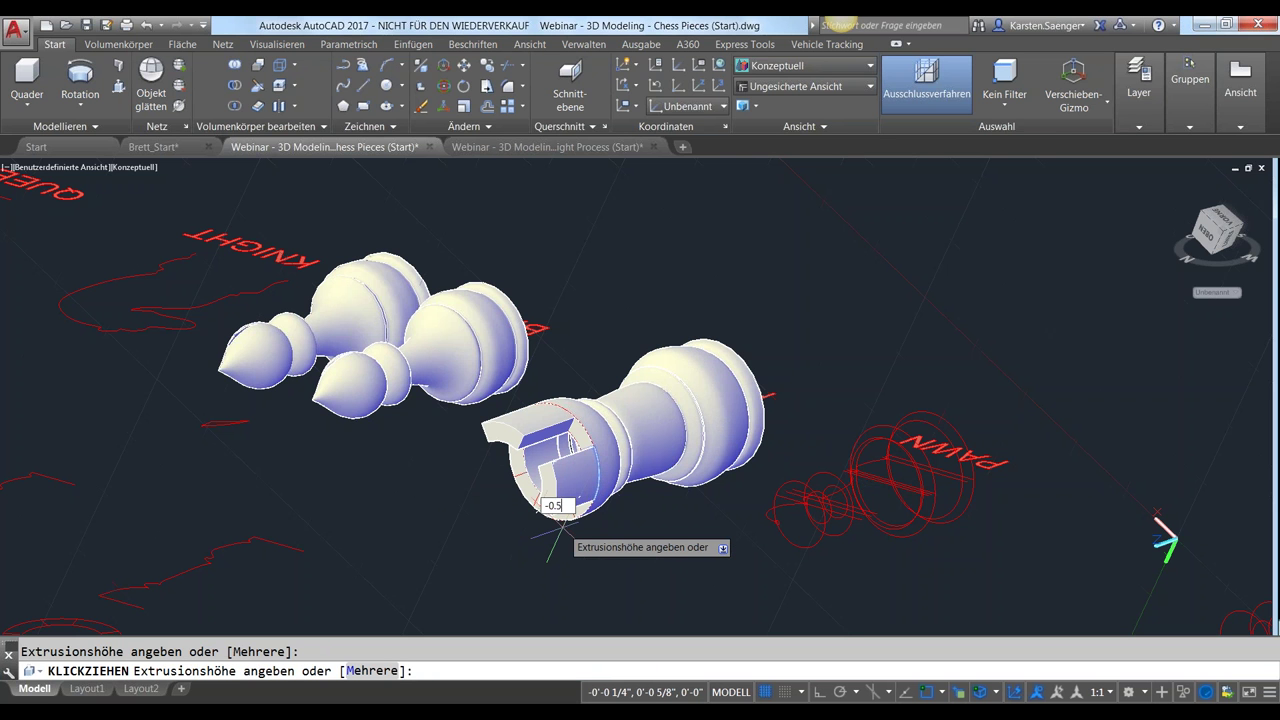
pyautogui.press('Return')
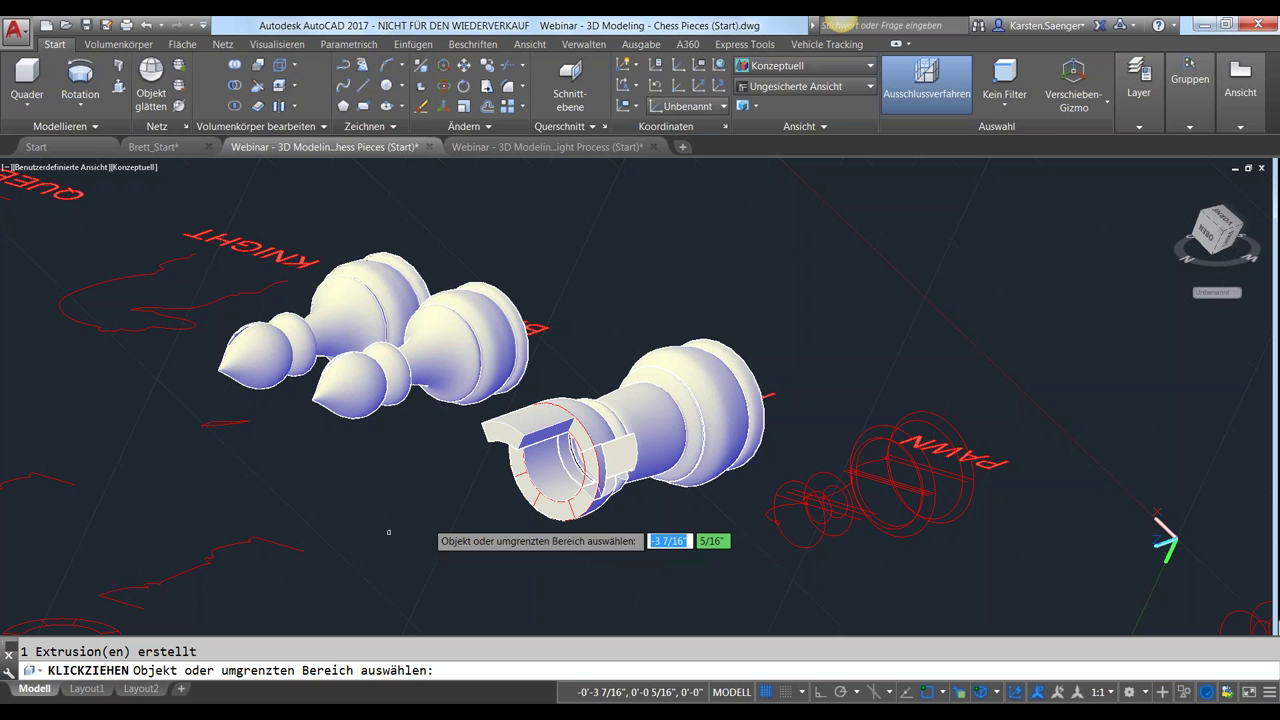
pyautogui.press('Return')
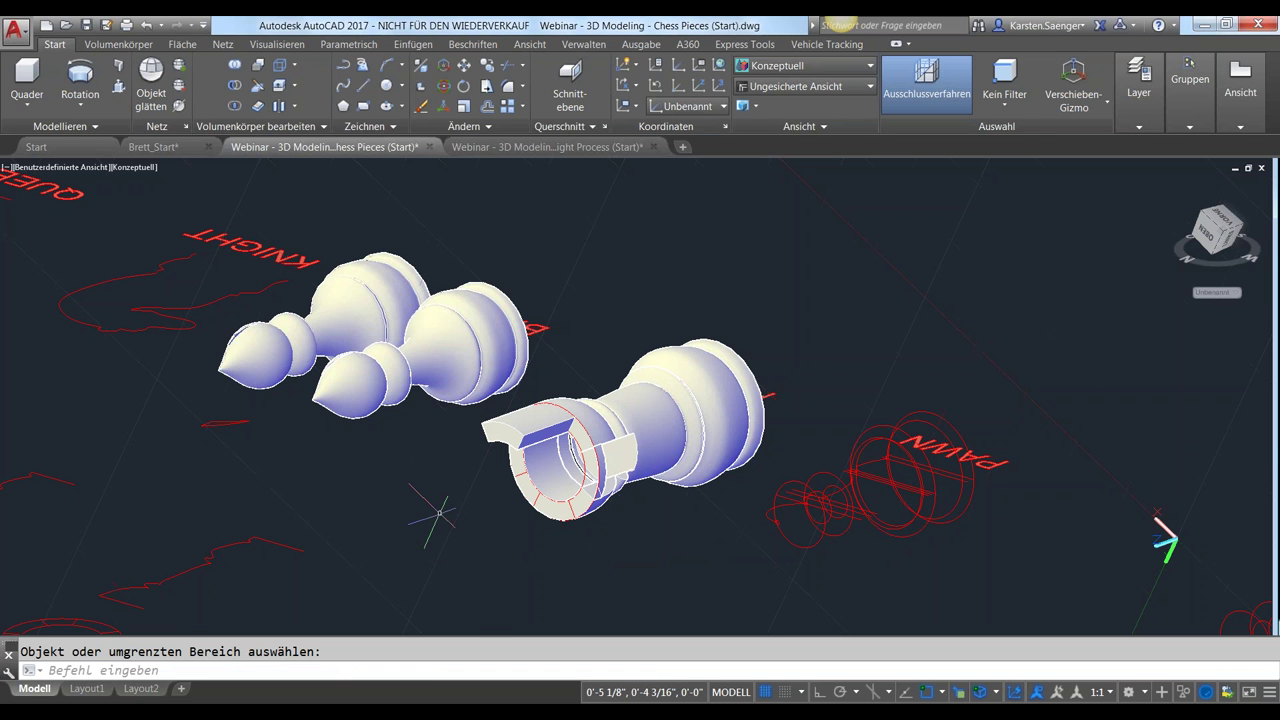
pyautogui.hotkey('ctrl', 'z')
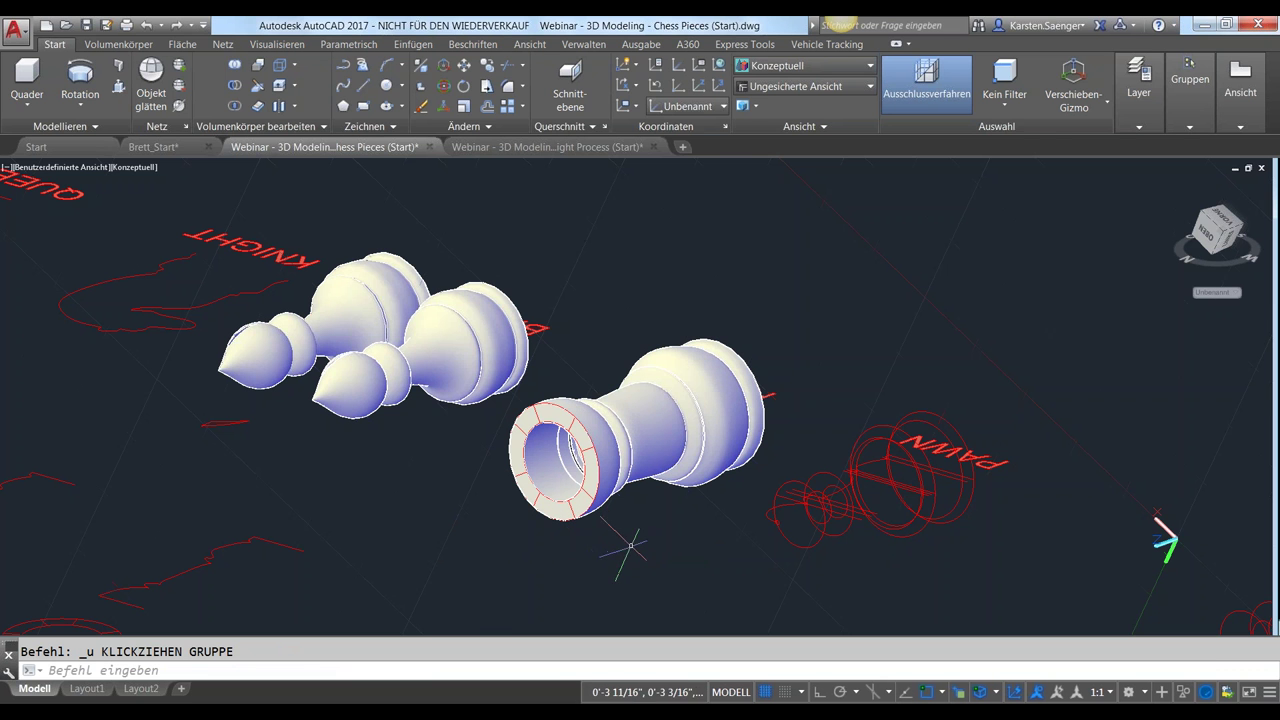
# Orbit, zoom and pan to review all the chess pieces, then bring up the chessboard presentation slide
pyautogui.moveTo(618, 548)
pyautogui.keyDown('shift'); pyautogui.mouseDown(button='middle')
pyautogui.moveTo(624, 505)
pyautogui.moveTo(540, 600)
pyautogui.moveTo(571, 391)
pyautogui.moveTo(596, 483)
pyautogui.moveTo(600, 440)
pyautogui.mouseUp(button='middle'); pyautogui.keyUp('shift')
pyautogui.scroll(-4, 871, 477)
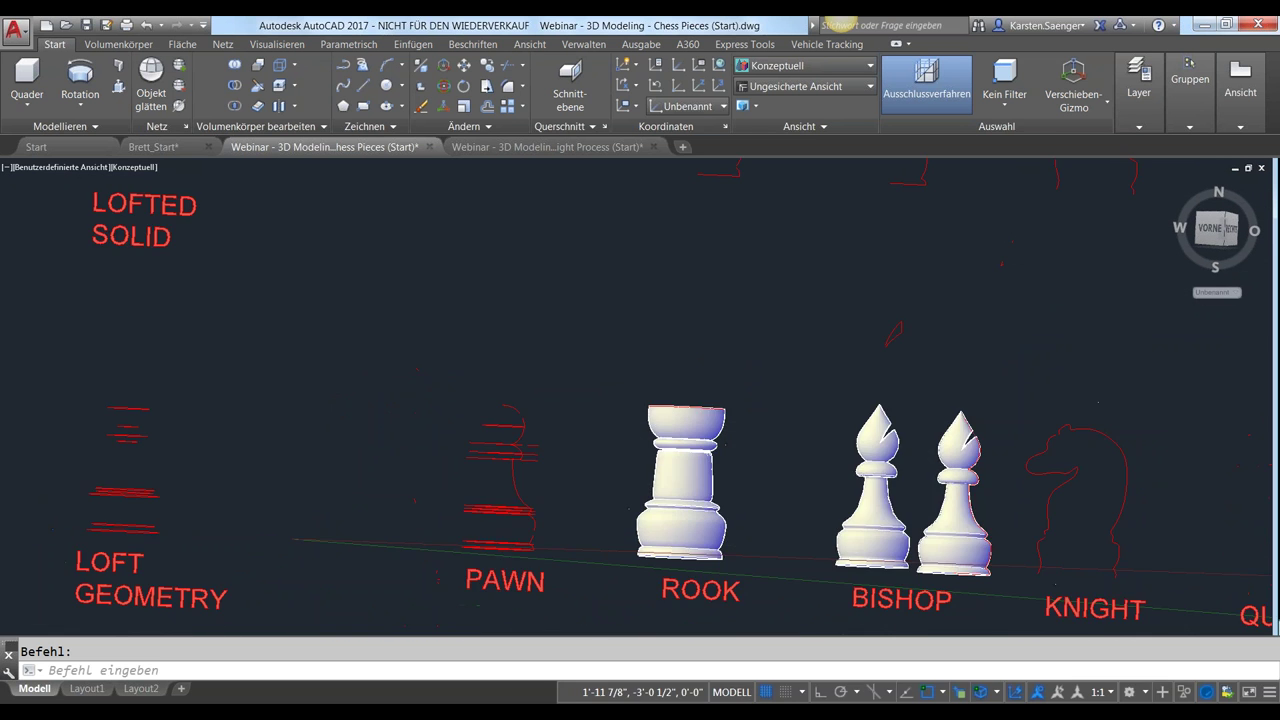
pyautogui.scroll(-2, 871, 477)
pyautogui.moveTo(871, 477); pyautogui.dragTo(646, 486, button='middle')
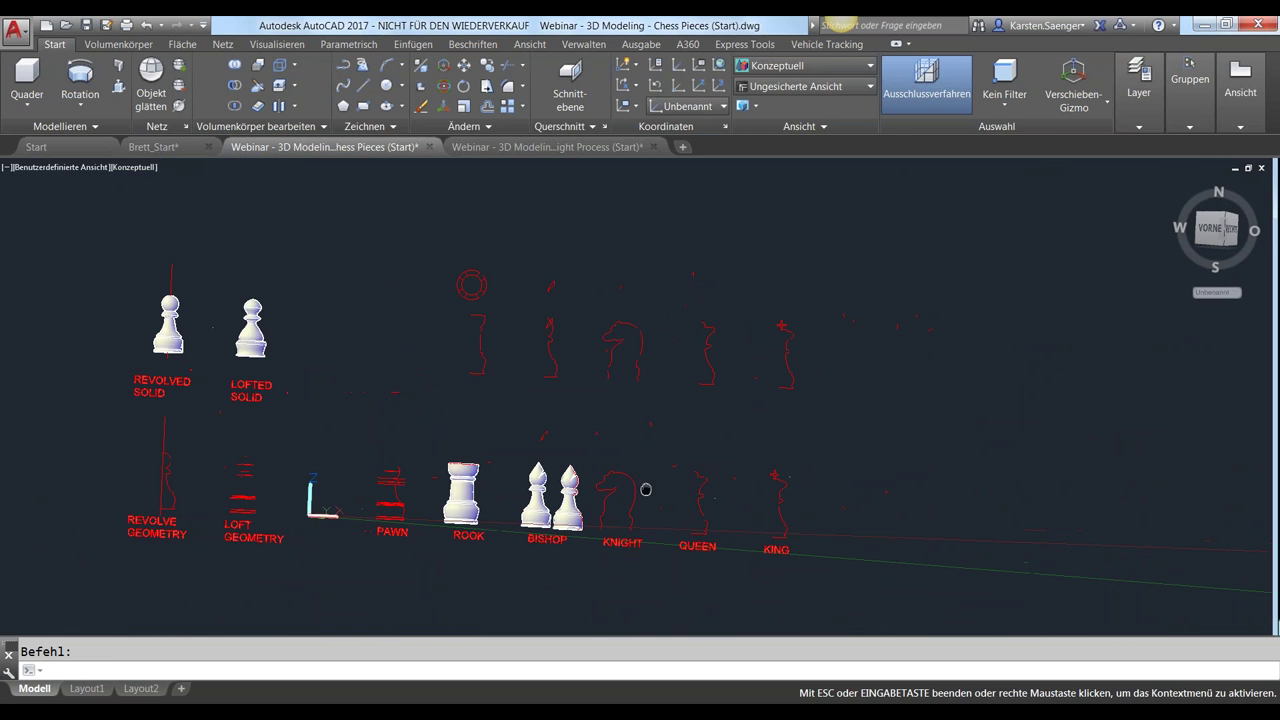
pyautogui.moveTo(727, 486)
pyautogui.keyDown('shift'); pyautogui.mouseDown(button='middle')
pyautogui.moveTo(729, 510)
pyautogui.moveTo(700, 514)
pyautogui.mouseUp(button='middle'); pyautogui.keyUp('shift')
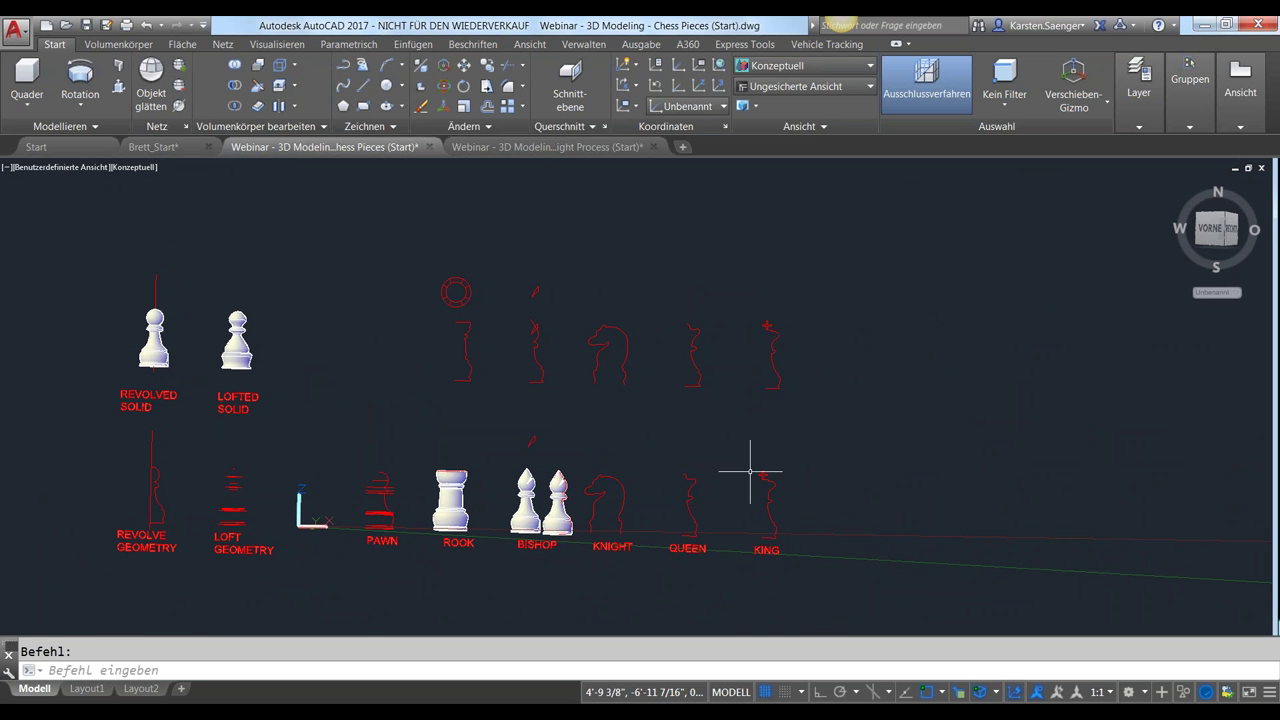
pyautogui.scroll(2, 750, 463)
pyautogui.scroll(3, 766, 480)
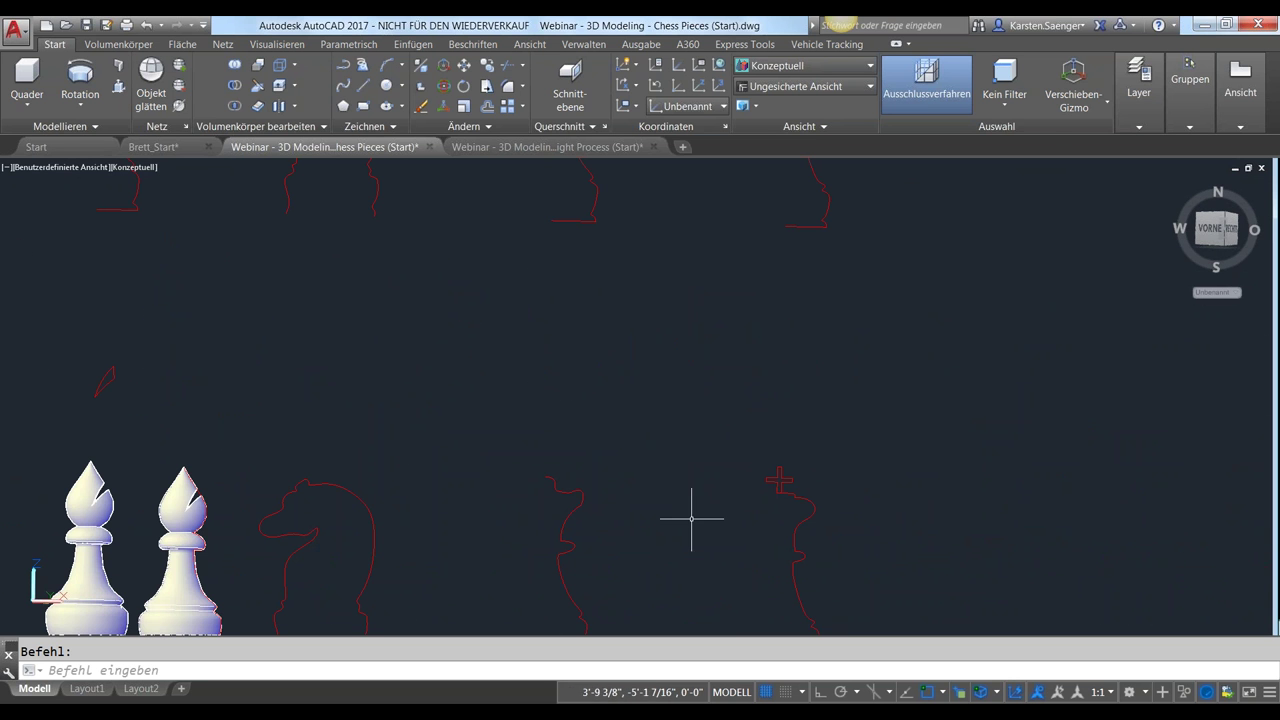
pyautogui.keyDown('shift'); pyautogui.moveTo(656, 537); pyautogui.dragTo(714, 514, button='middle'); pyautogui.keyUp('shift')
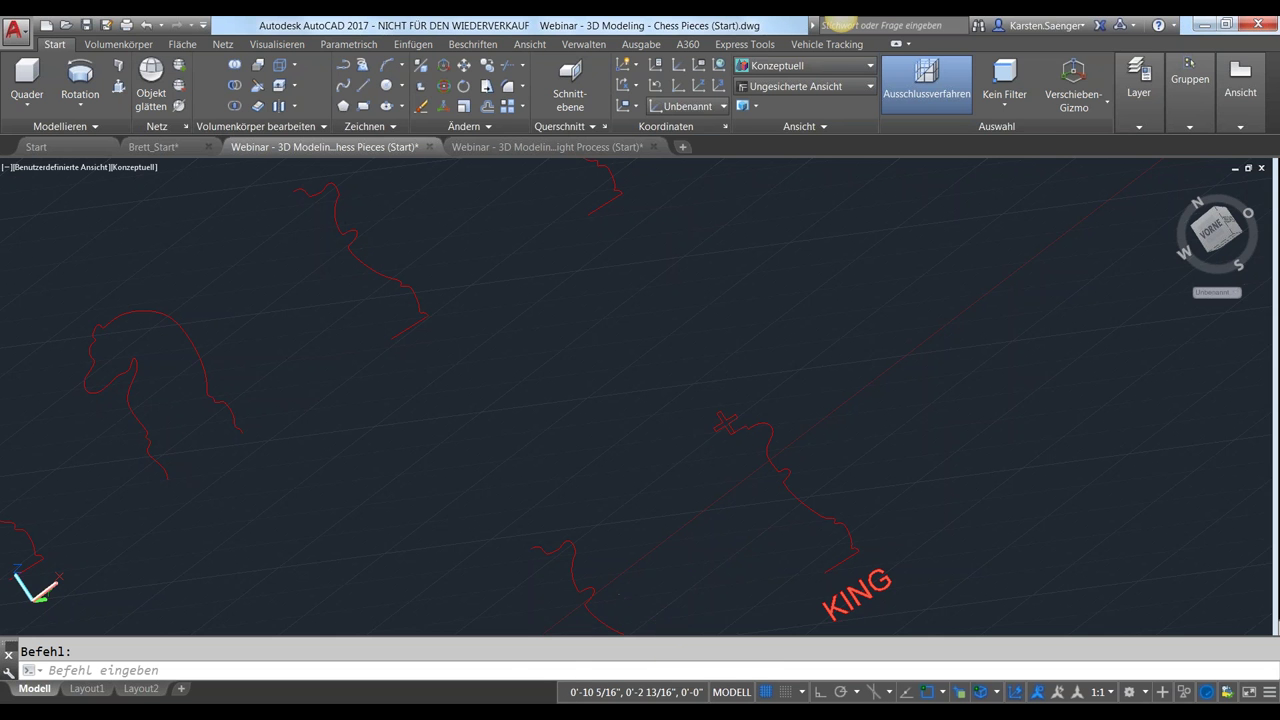
pyautogui.click(606, 662)
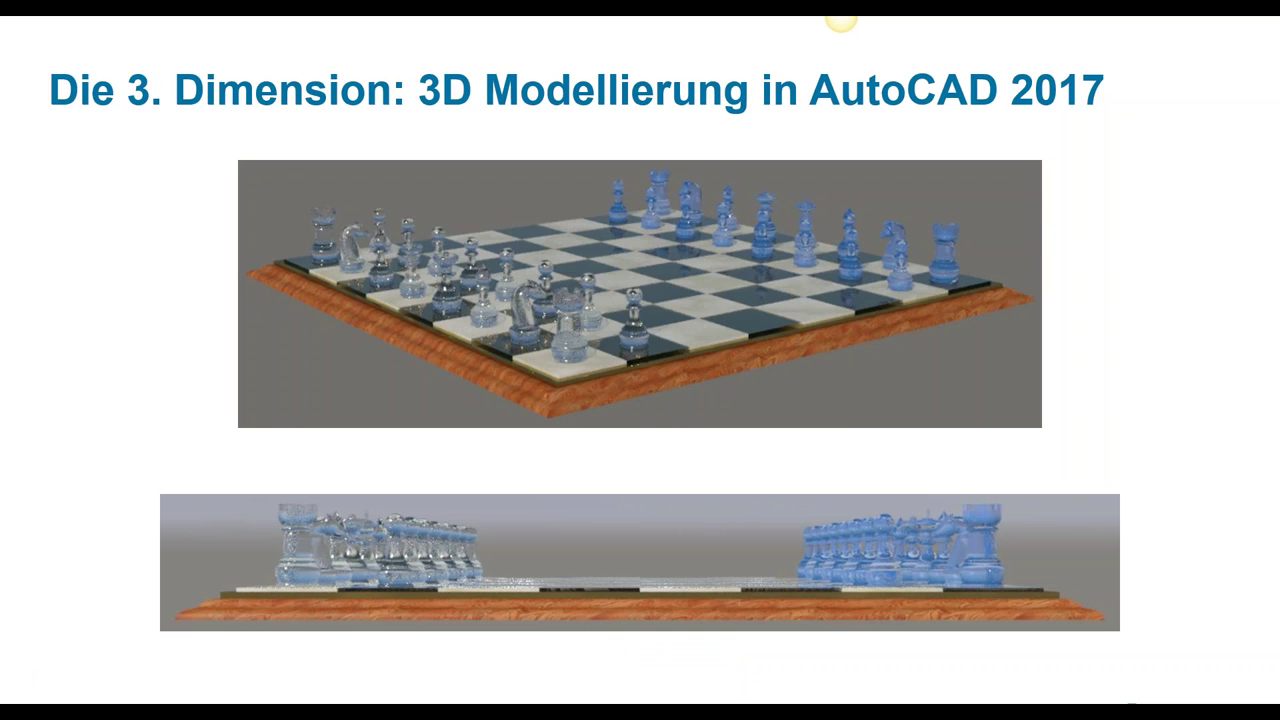
# Advance the slideshow to the 'Vielen Dank, dass Sie dabei waren!' closing slide
pyautogui.press('Right')
pyautogui.press('Right')
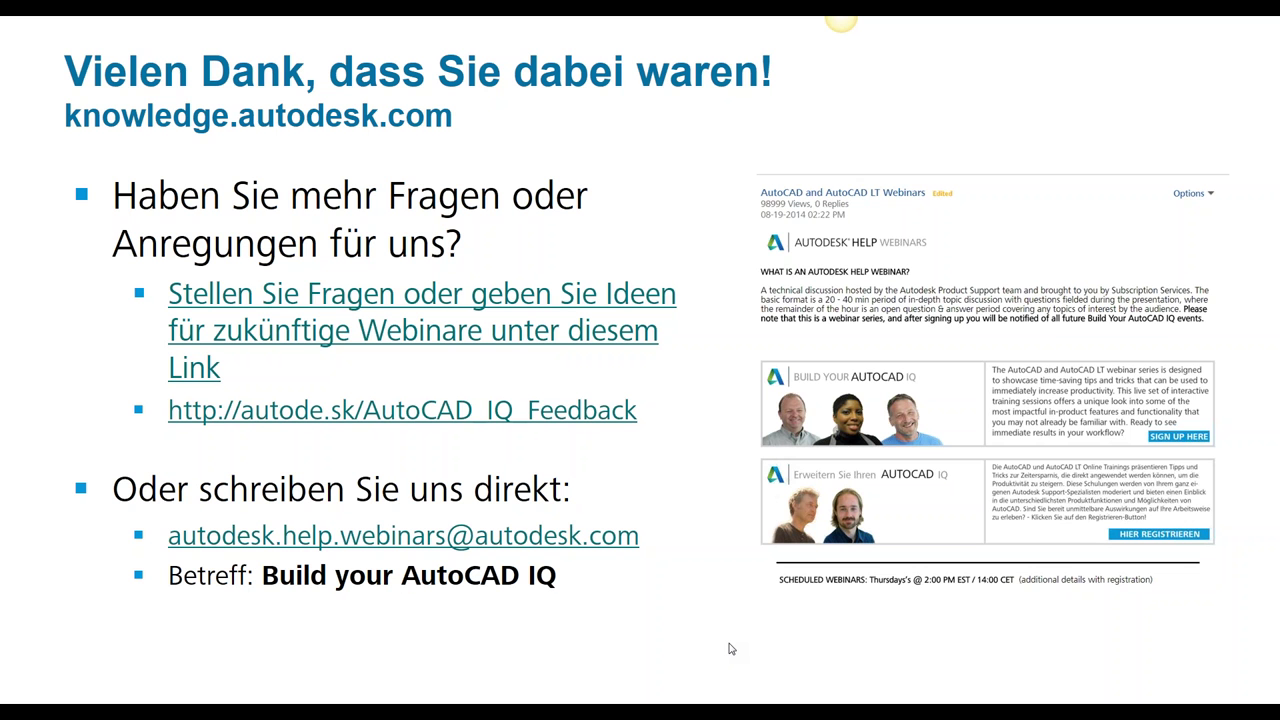
# Step through the Q&A slide to the closing Autodesk logo slide
pyautogui.click(458, 658)
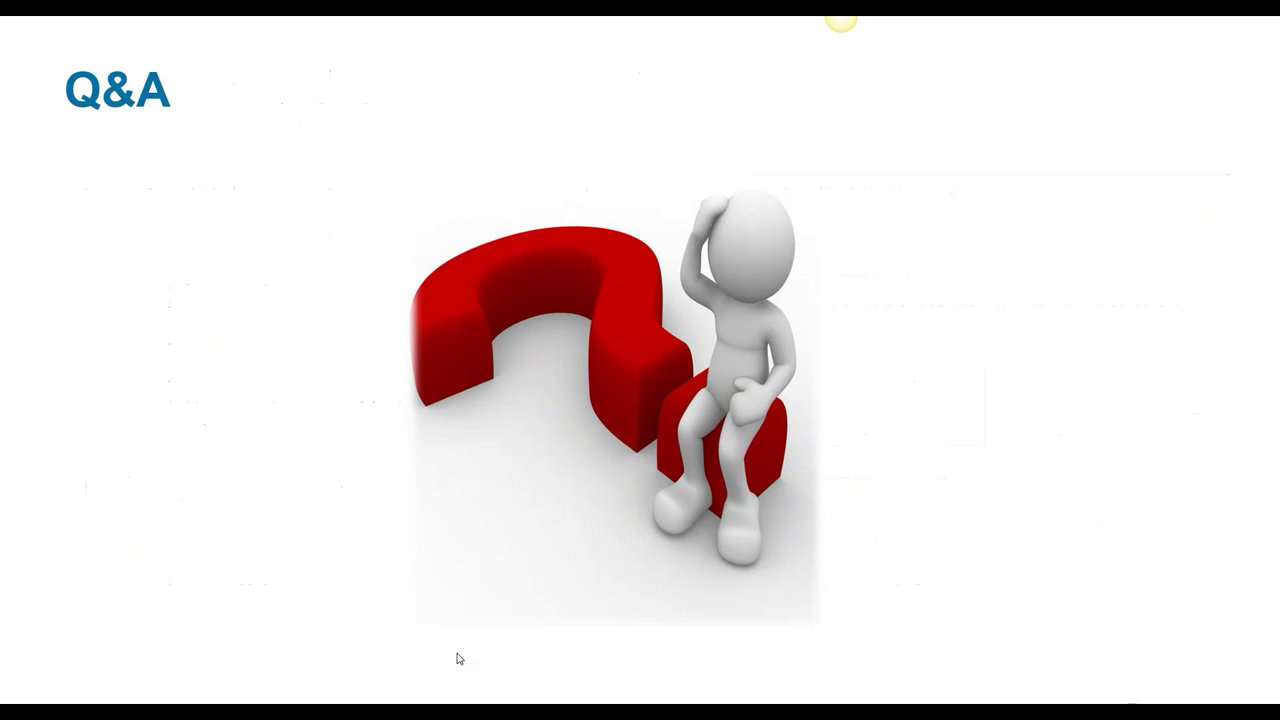
pyautogui.click(458, 658)
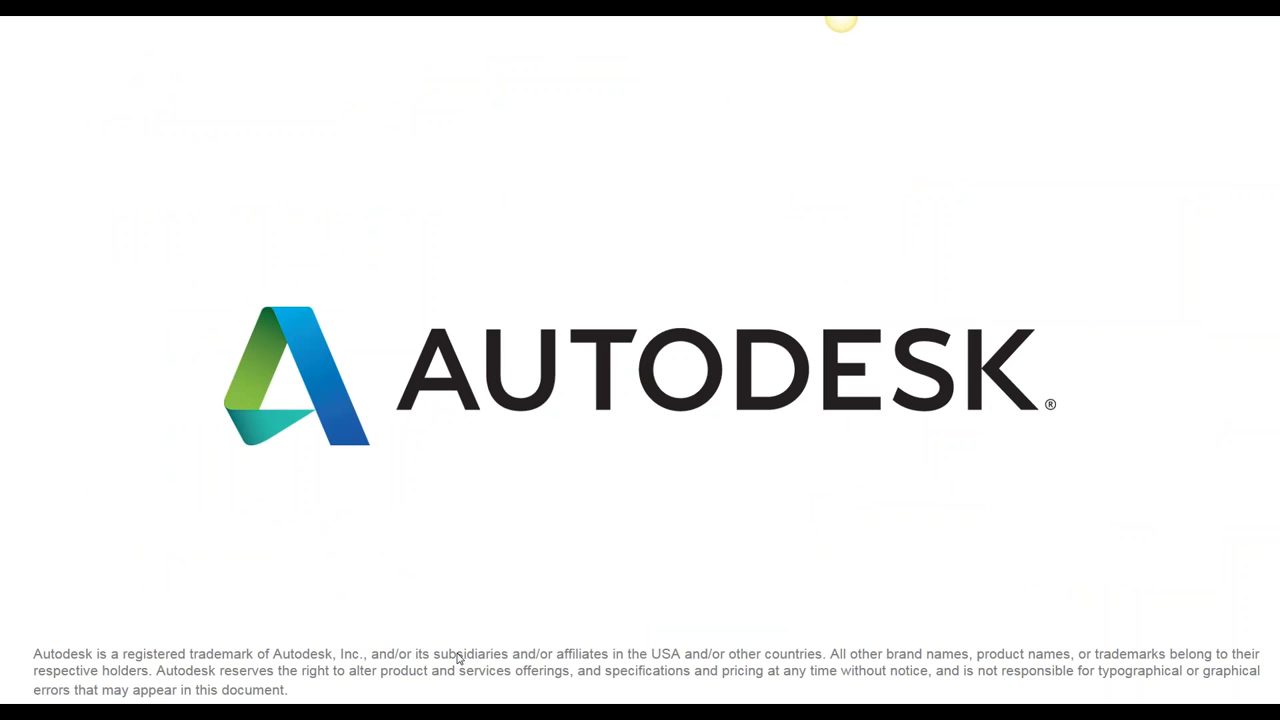